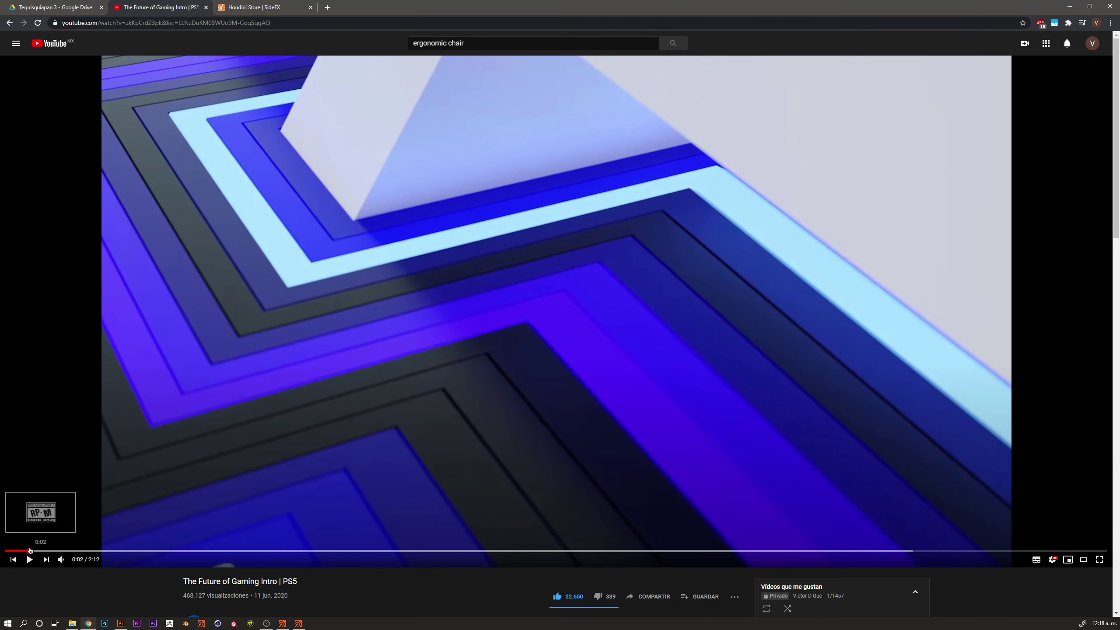
Replay the PS5 intro from the white cube opening, pausing at 0:08, 0:16 and 0:19
left_click(40, 550)
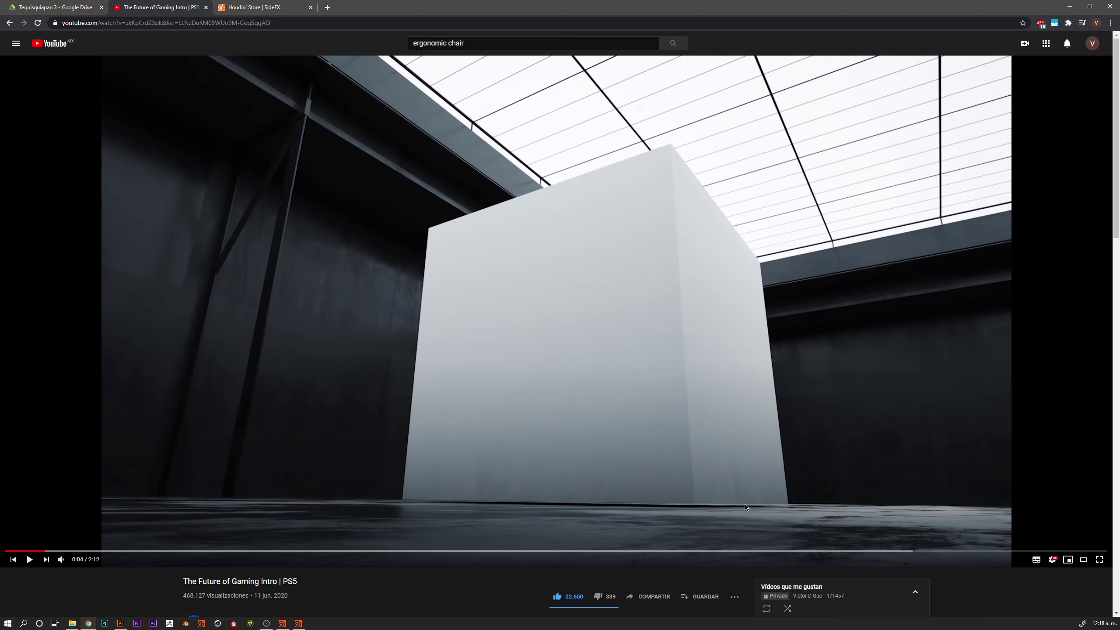
left_click(276, 389)
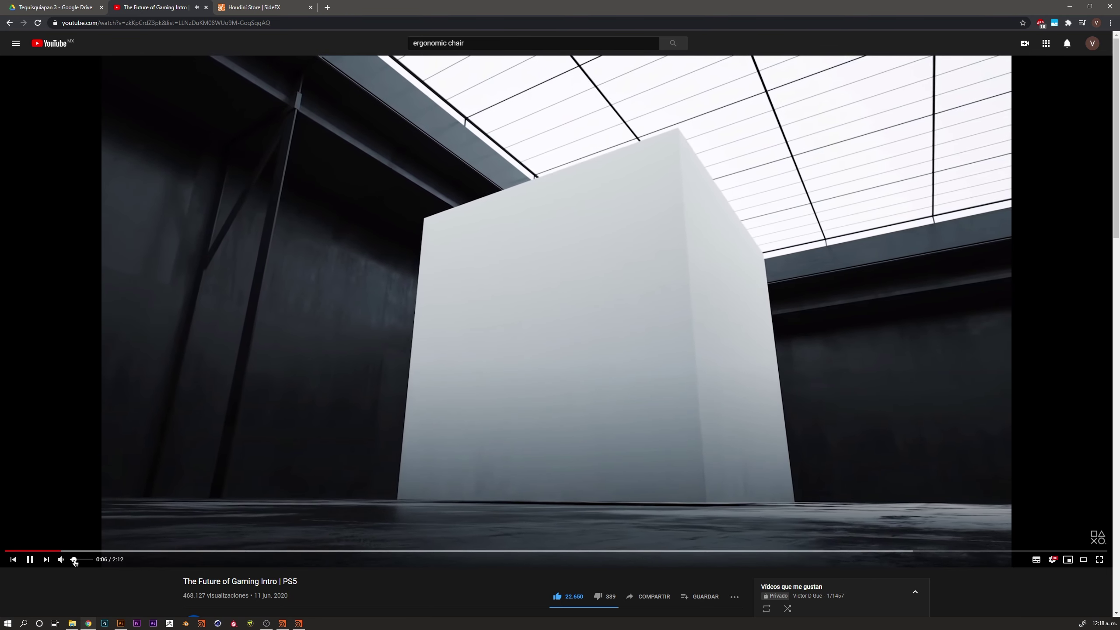
left_click(417, 258)
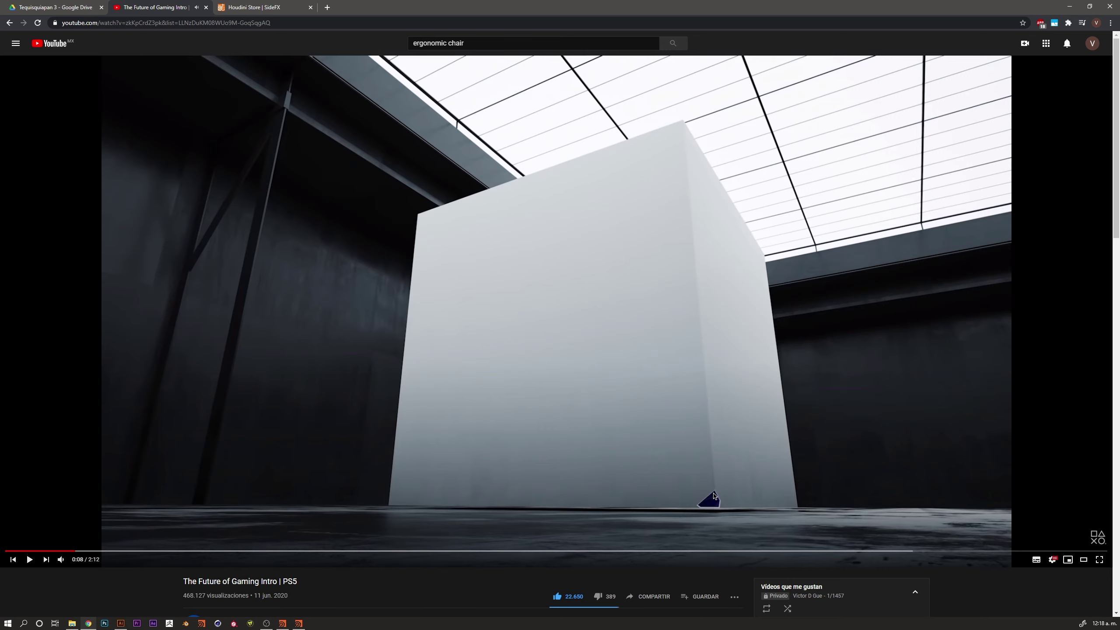
left_click(325, 453)
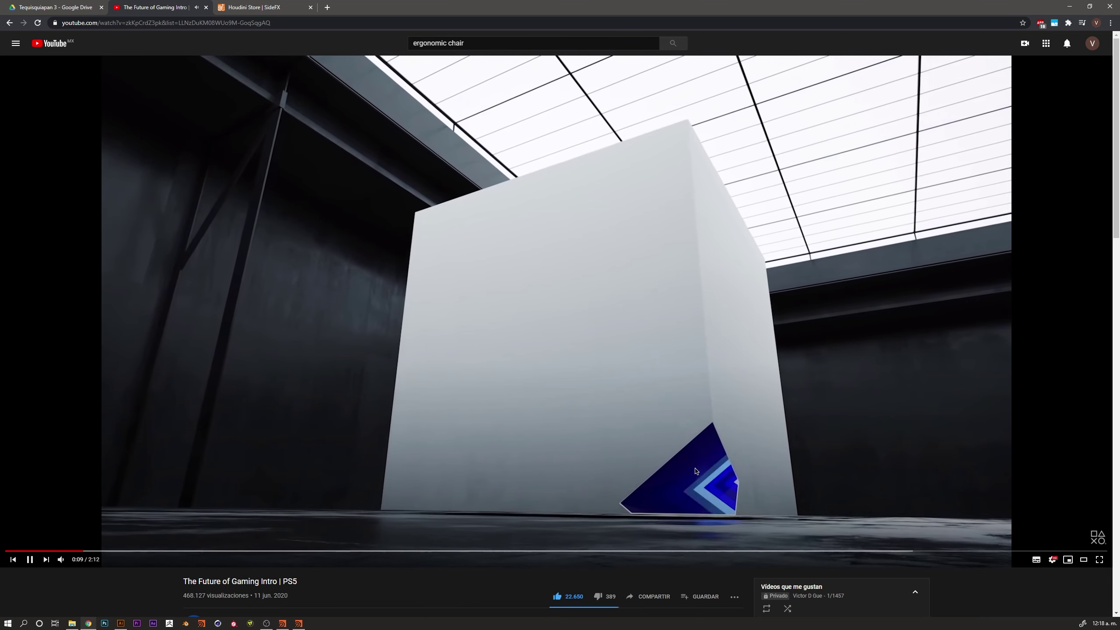
left_click(692, 343)
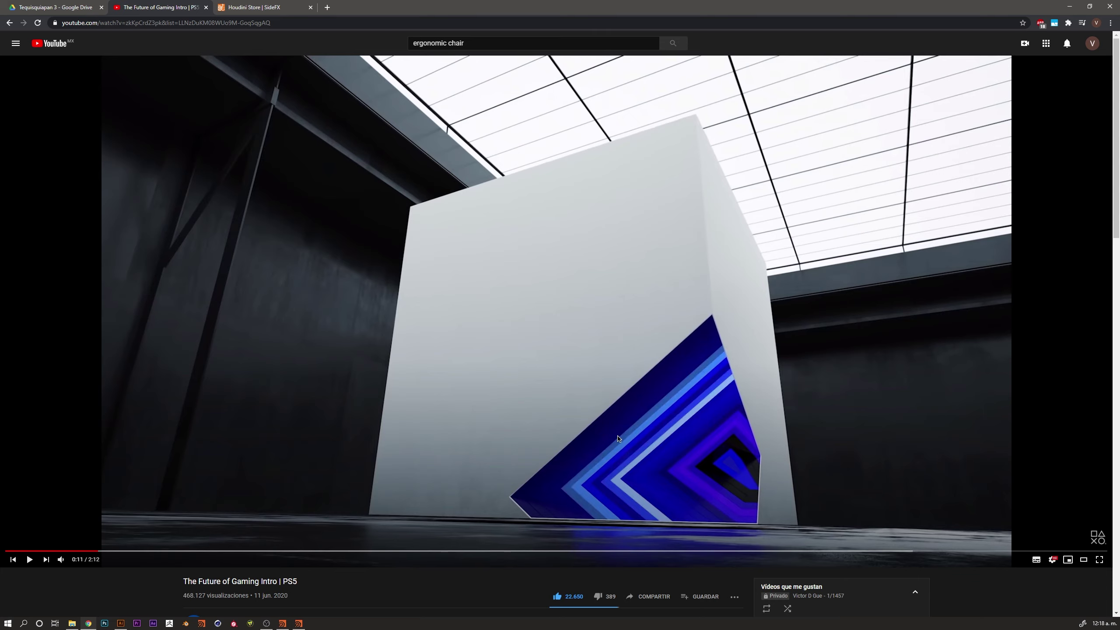
left_click(247, 440)
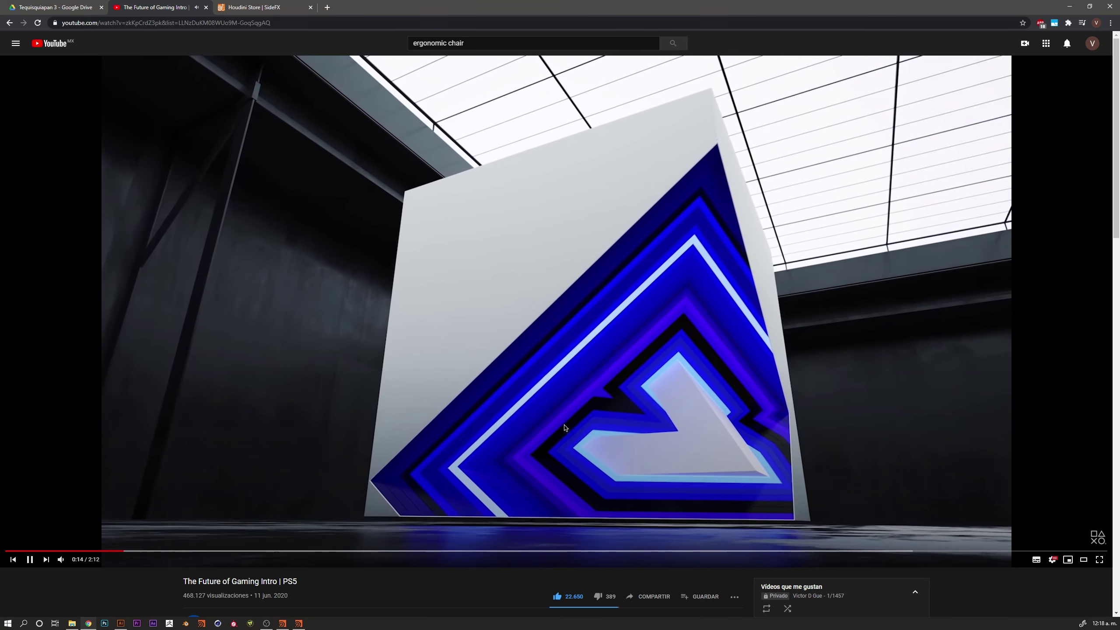
left_click(549, 436)
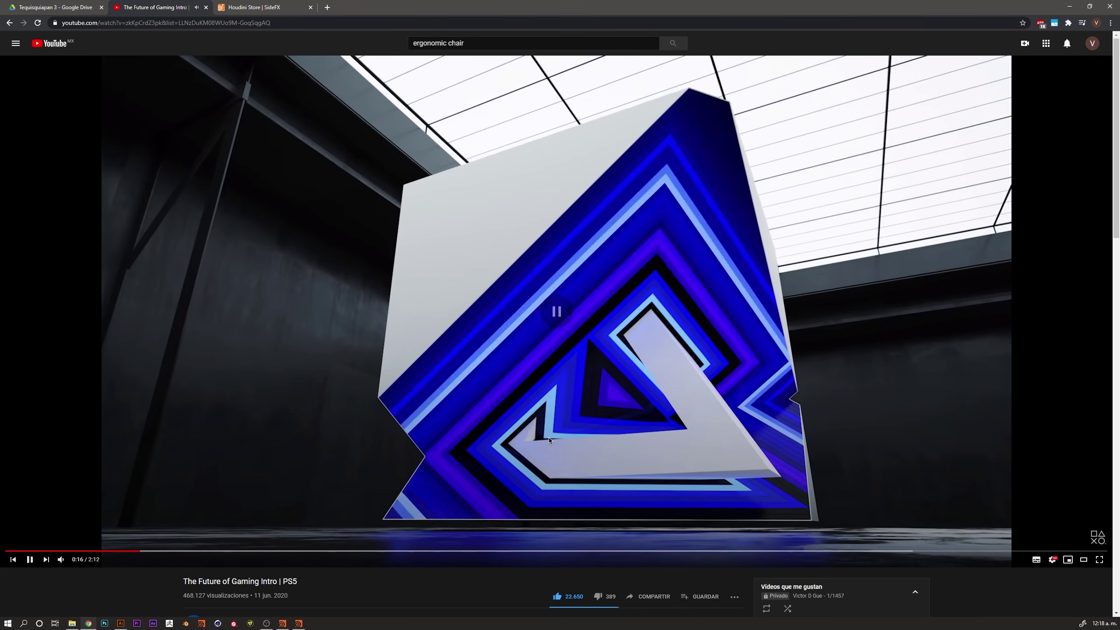
left_click(480, 442)
left_click(556, 365)
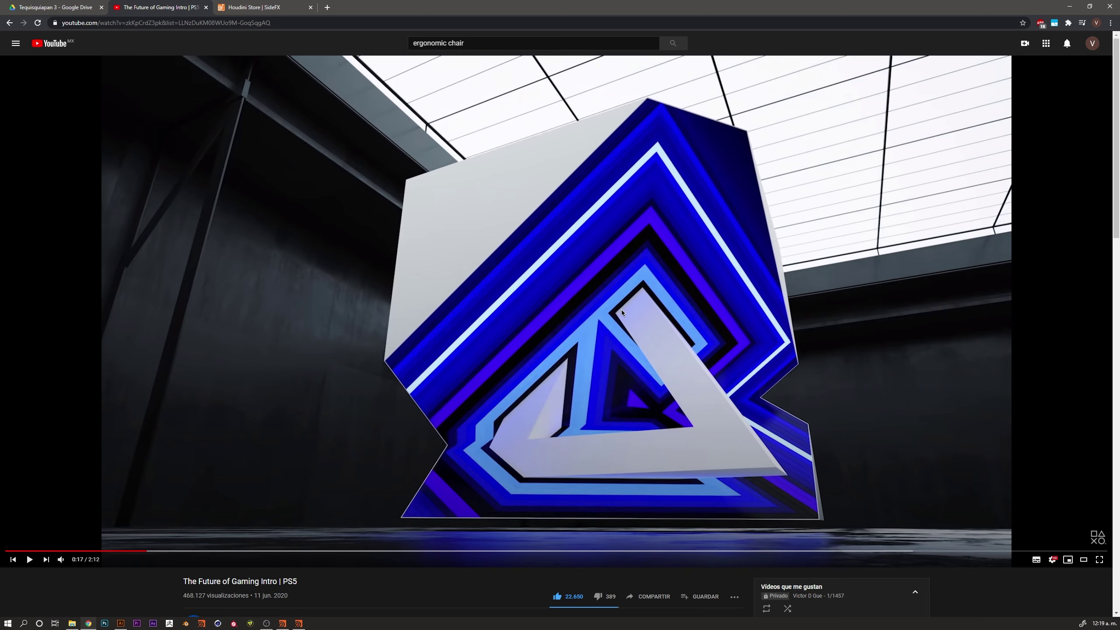
left_click(459, 418)
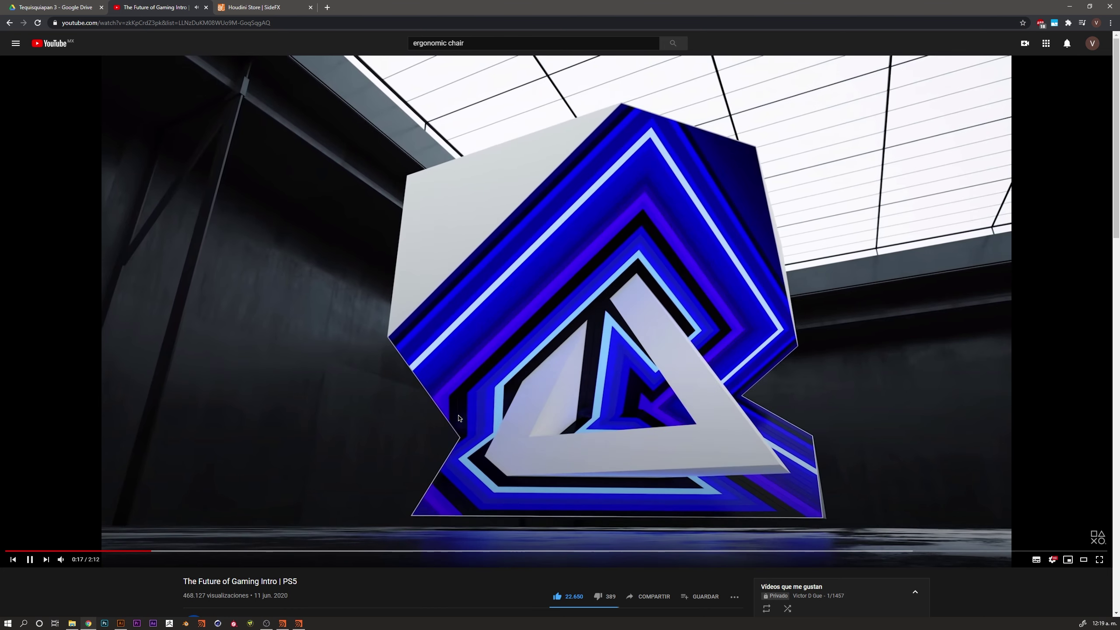
left_click(535, 324)
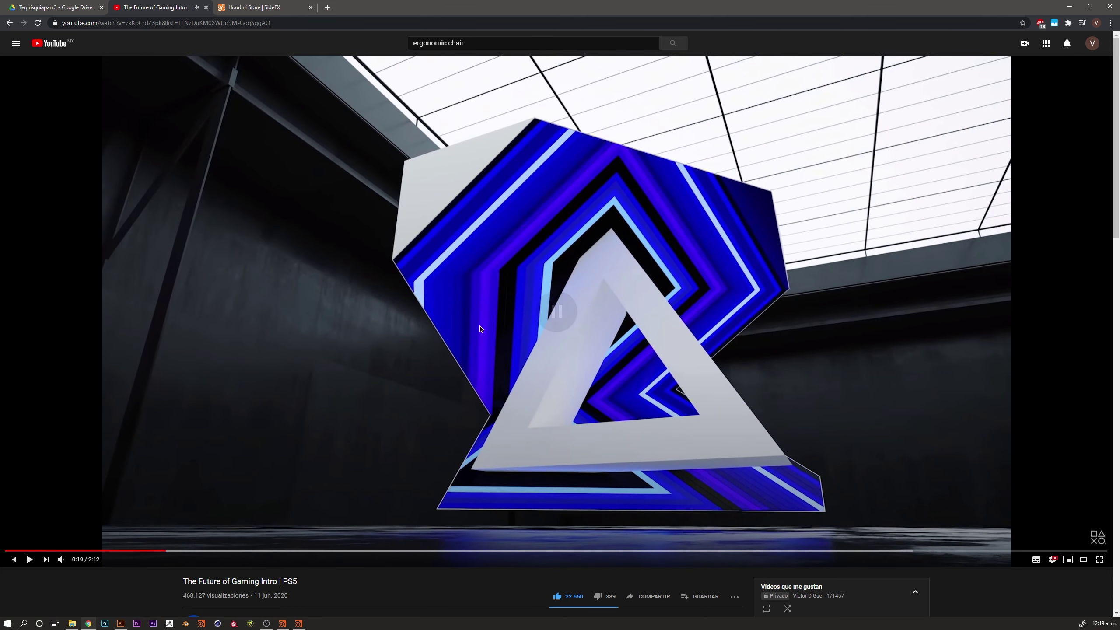
Continue the intro with pauses at 0:25, 0:29, 0:36 and 0:43, then return to 0:39
left_click(443, 381)
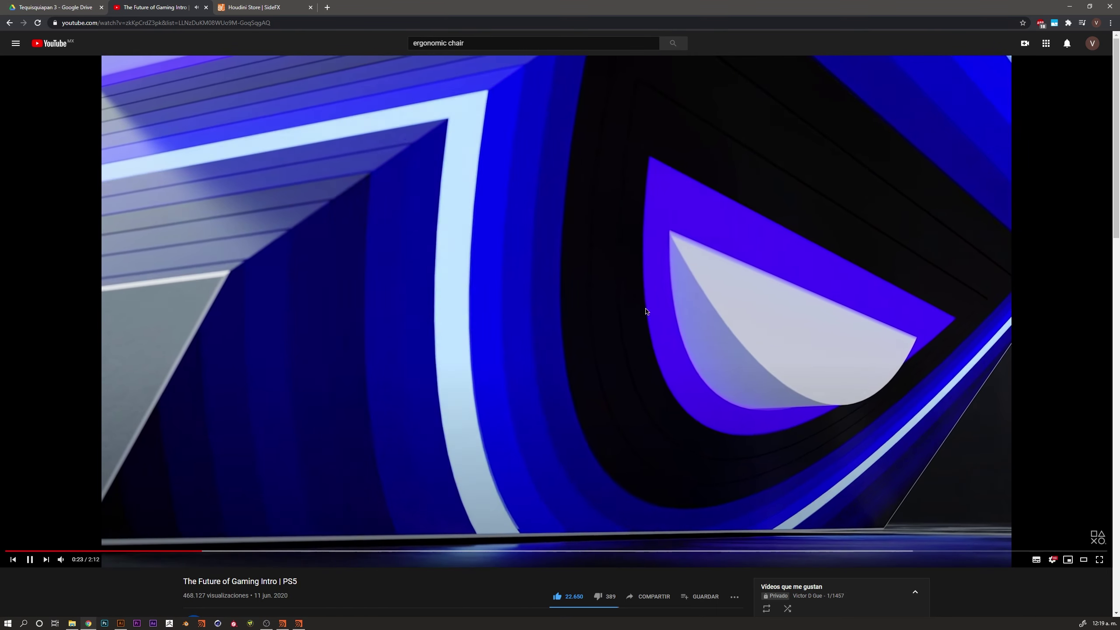
left_click(332, 347)
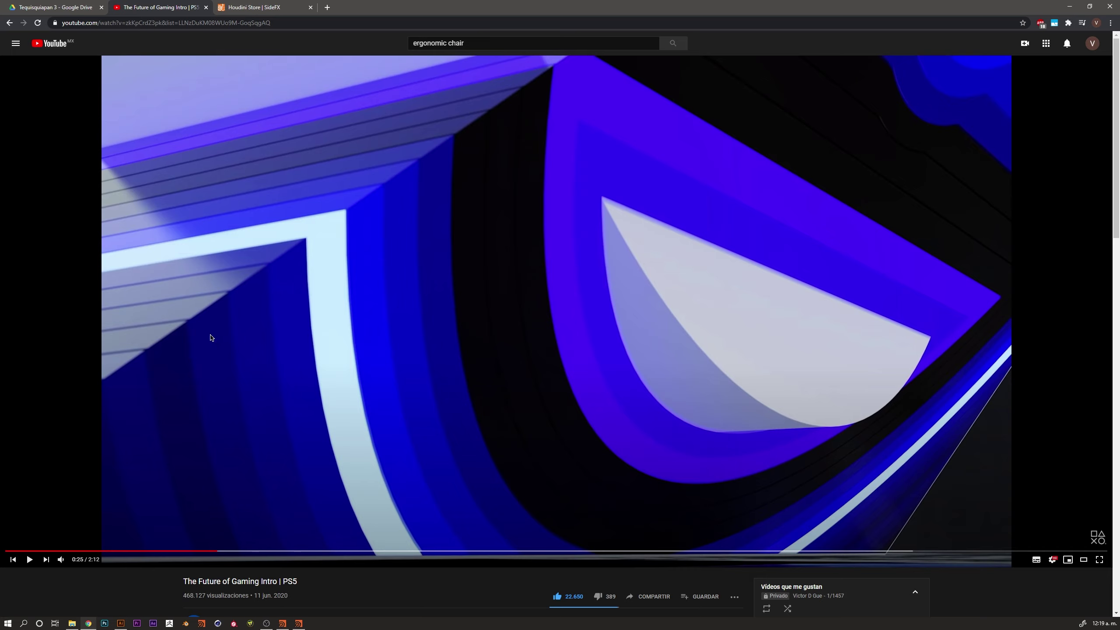
left_click(255, 303)
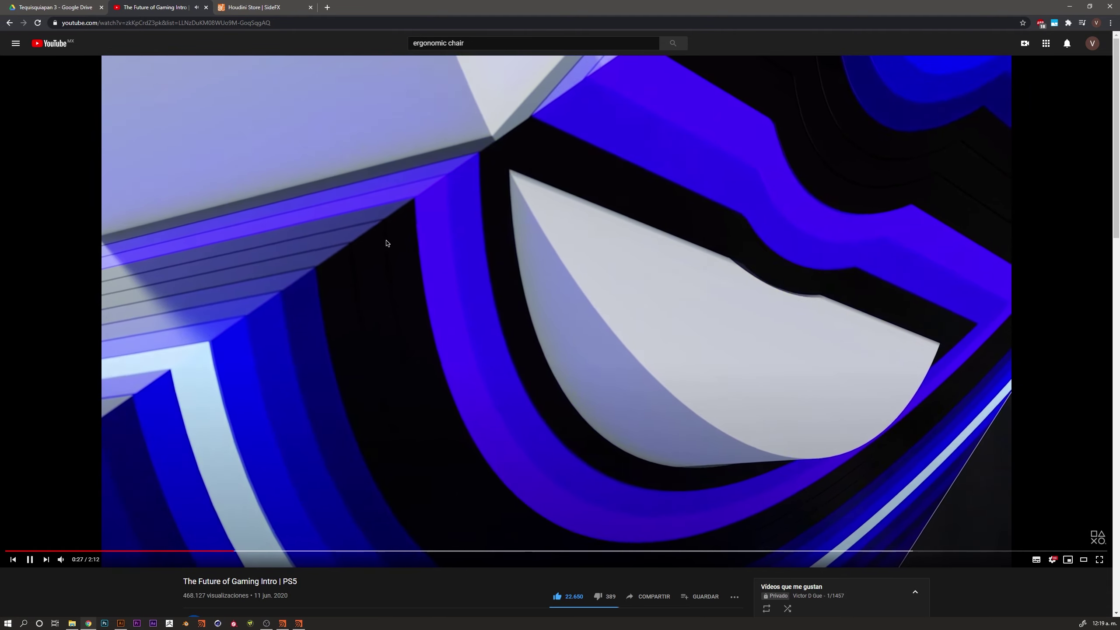
left_click(439, 244)
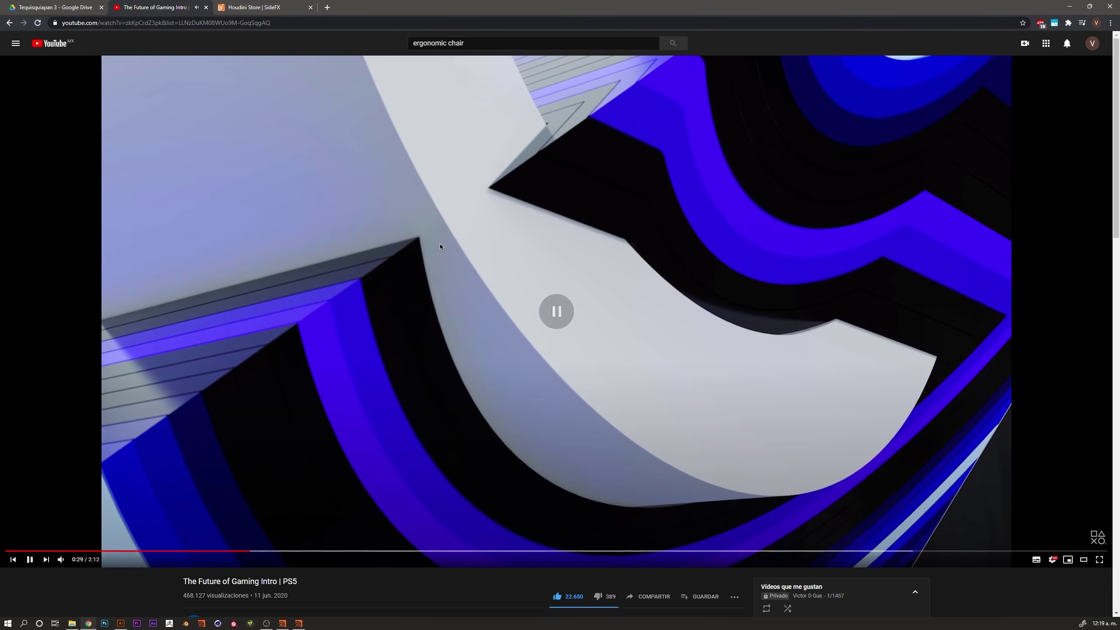
left_click(562, 217)
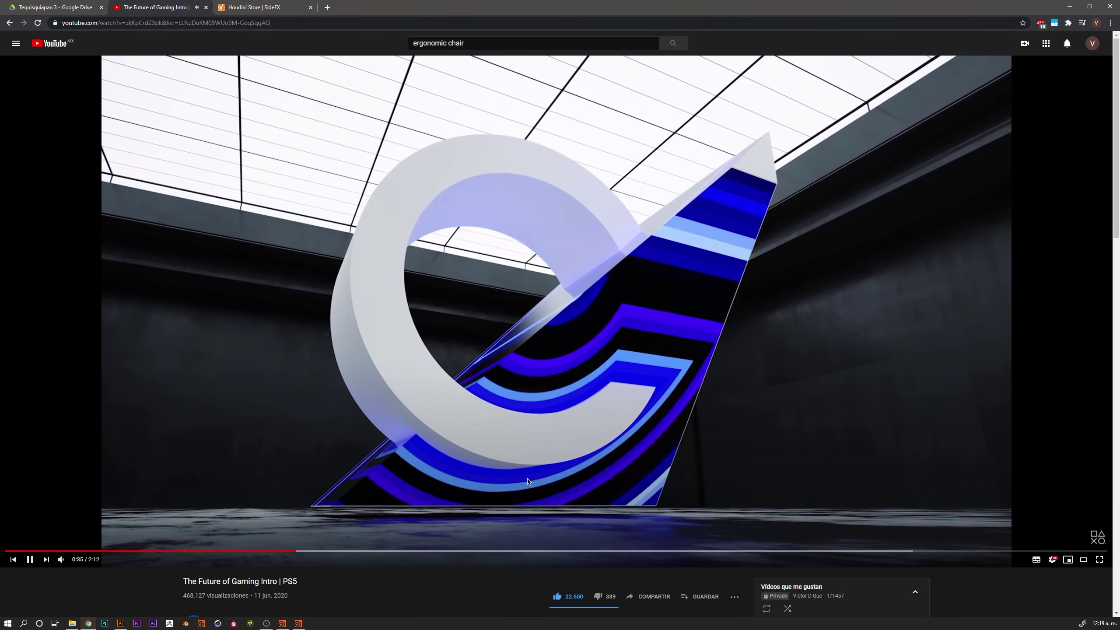
left_click(604, 366)
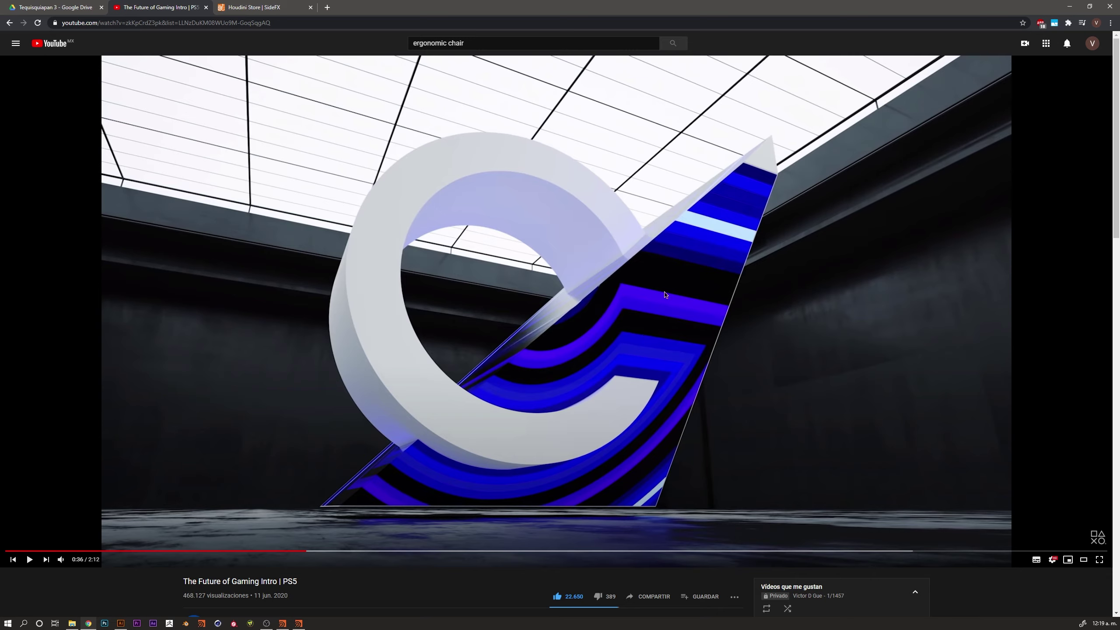
left_click(626, 342)
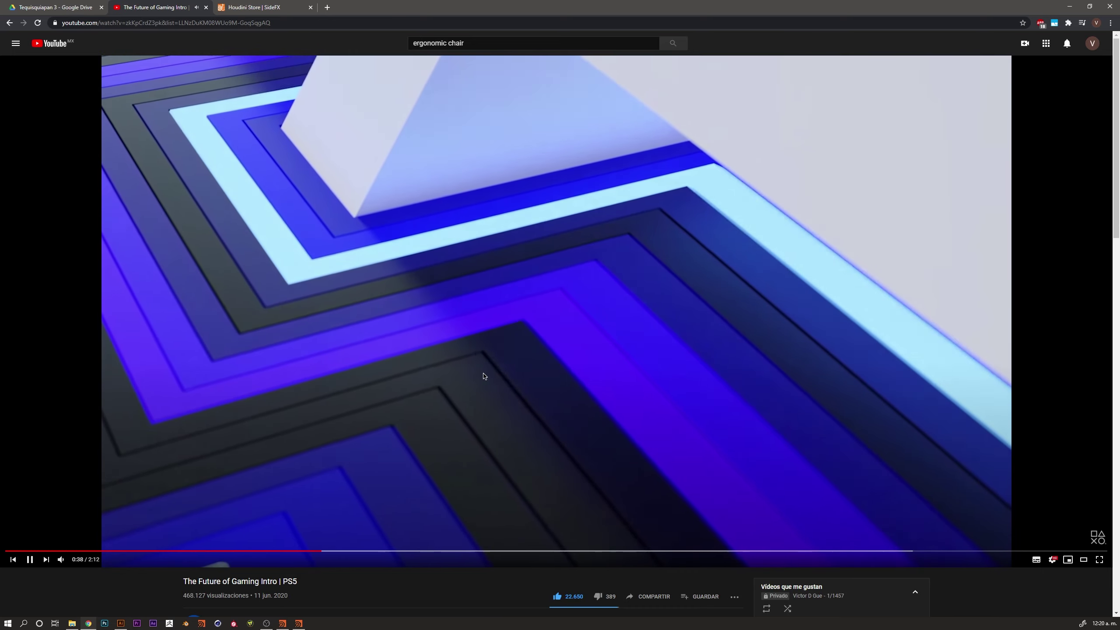
left_click(485, 379)
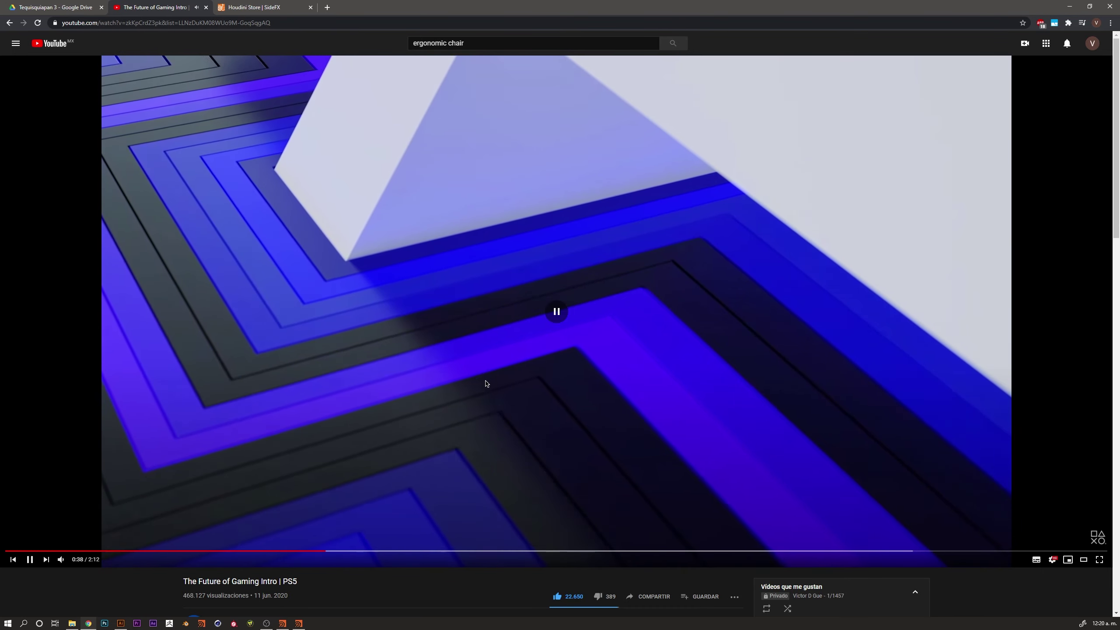
left_click(517, 420)
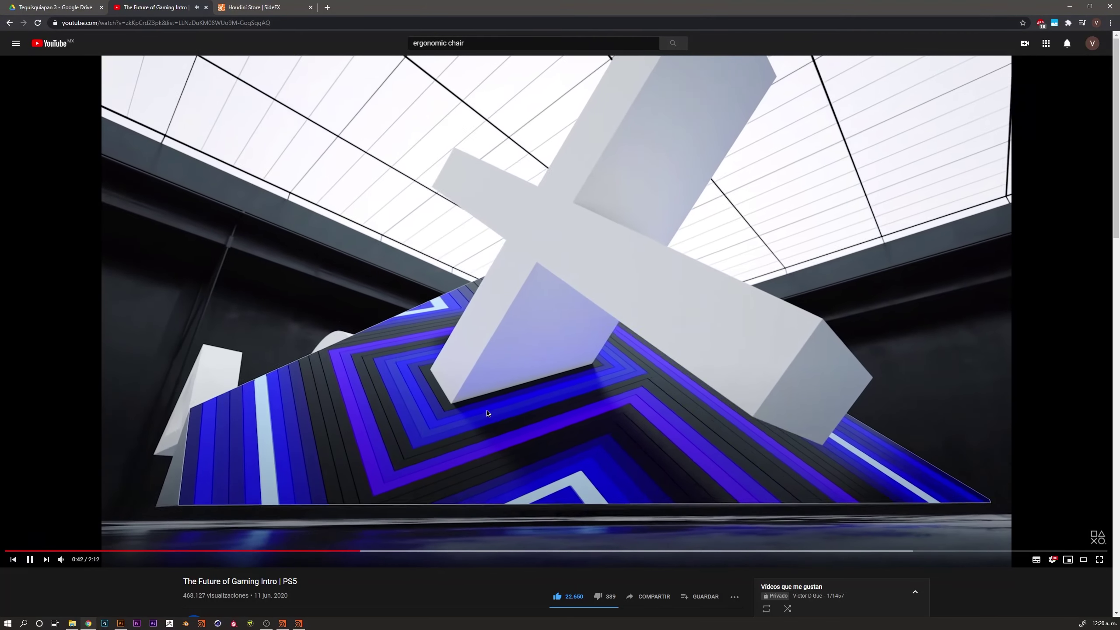
left_click(480, 407)
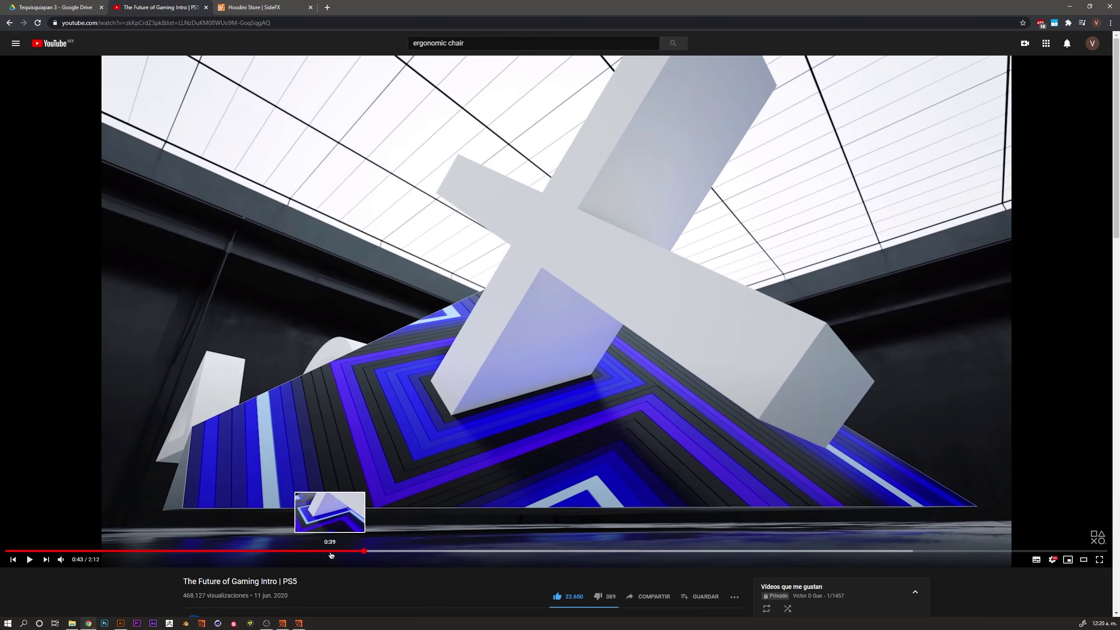
left_click(329, 550)
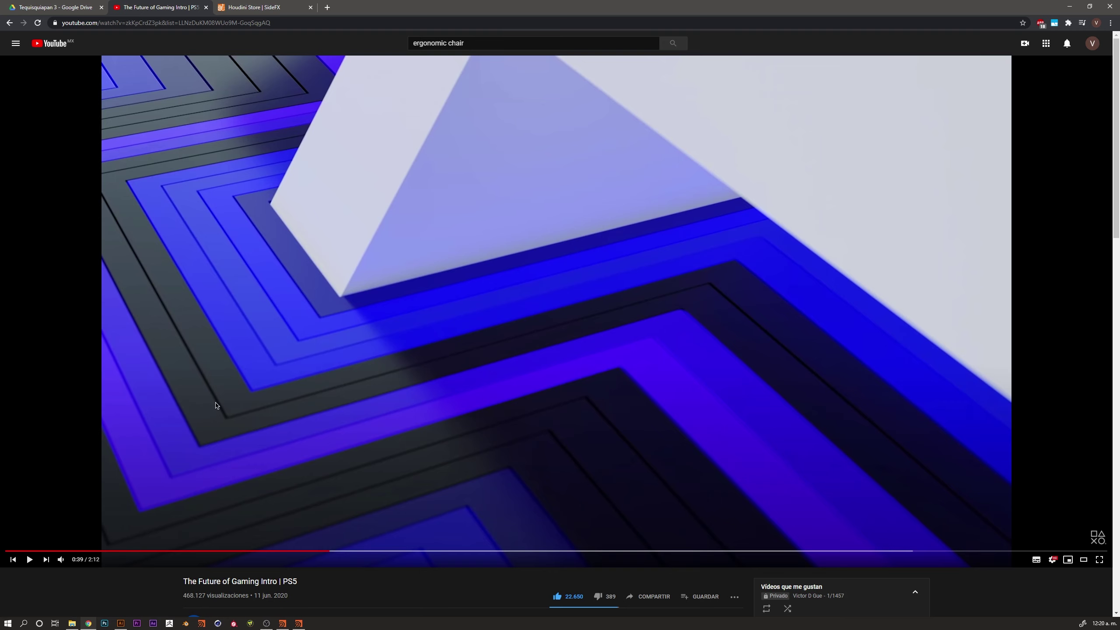
Scrub the seek bar from 0:18 to 0:40, then bring up the Houdini Store | SideFX tab
left_click_drag(306, 550, 138, 551)
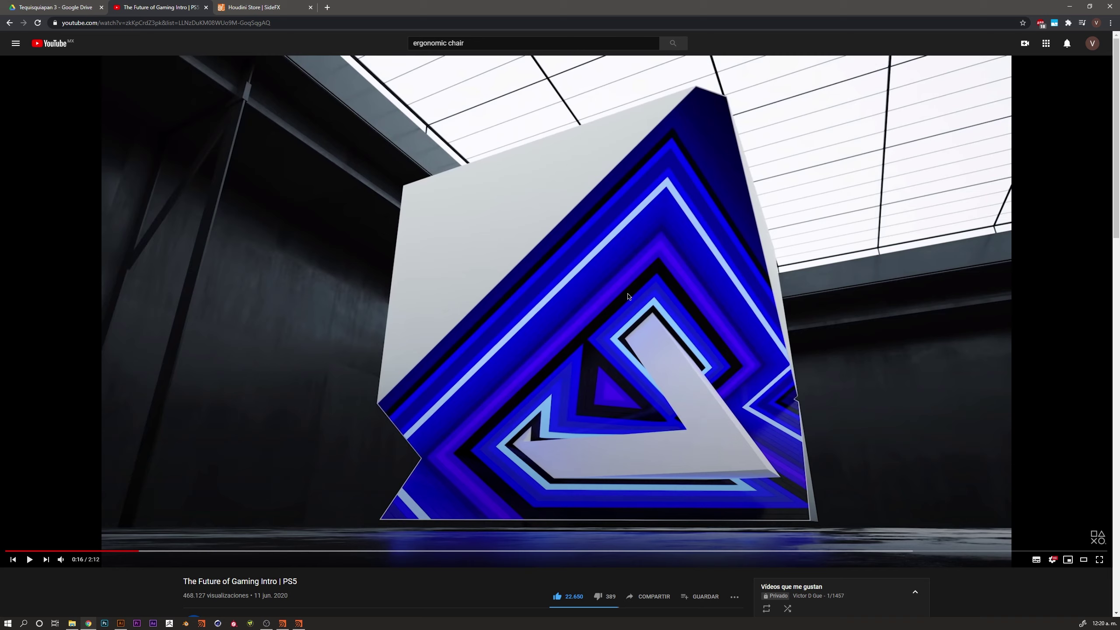
left_click(160, 553)
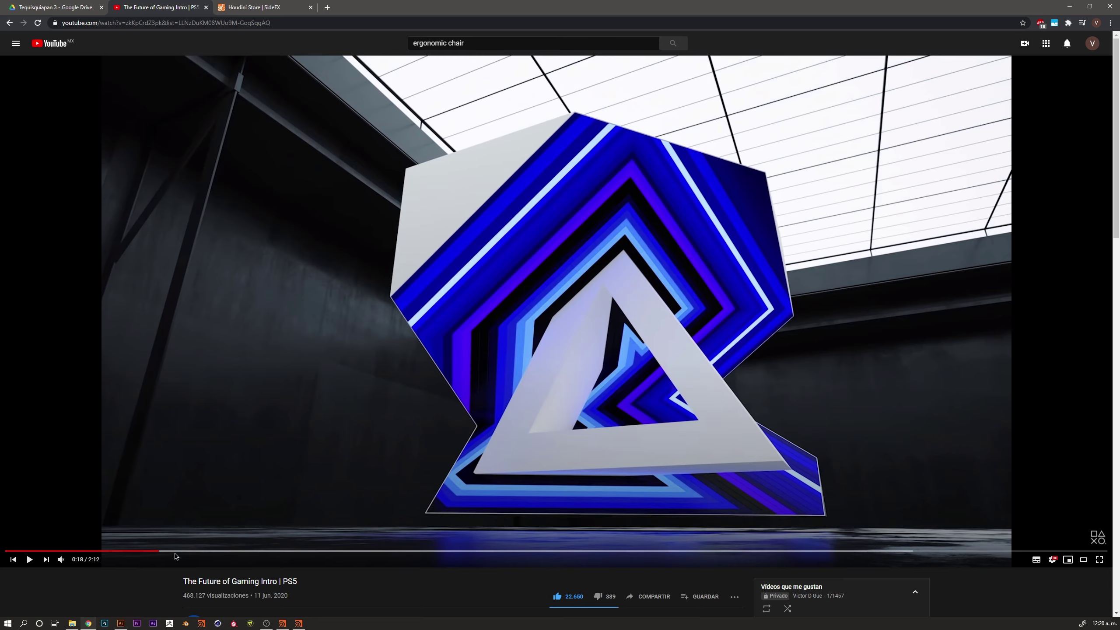
left_click_drag(174, 552, 200, 552)
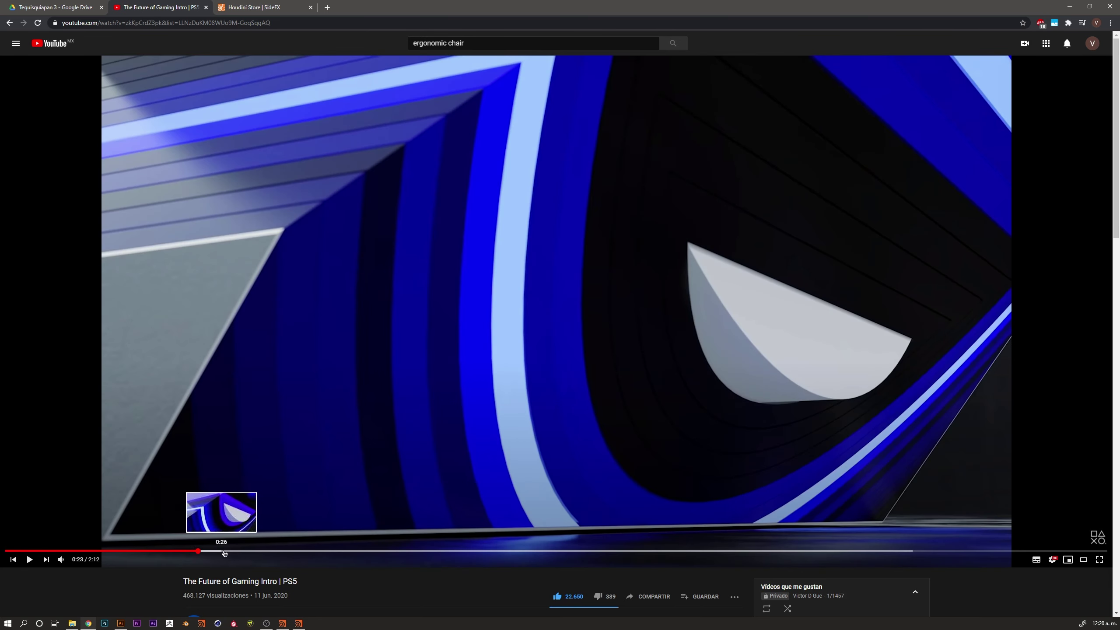
left_click(225, 552)
left_click(245, 551)
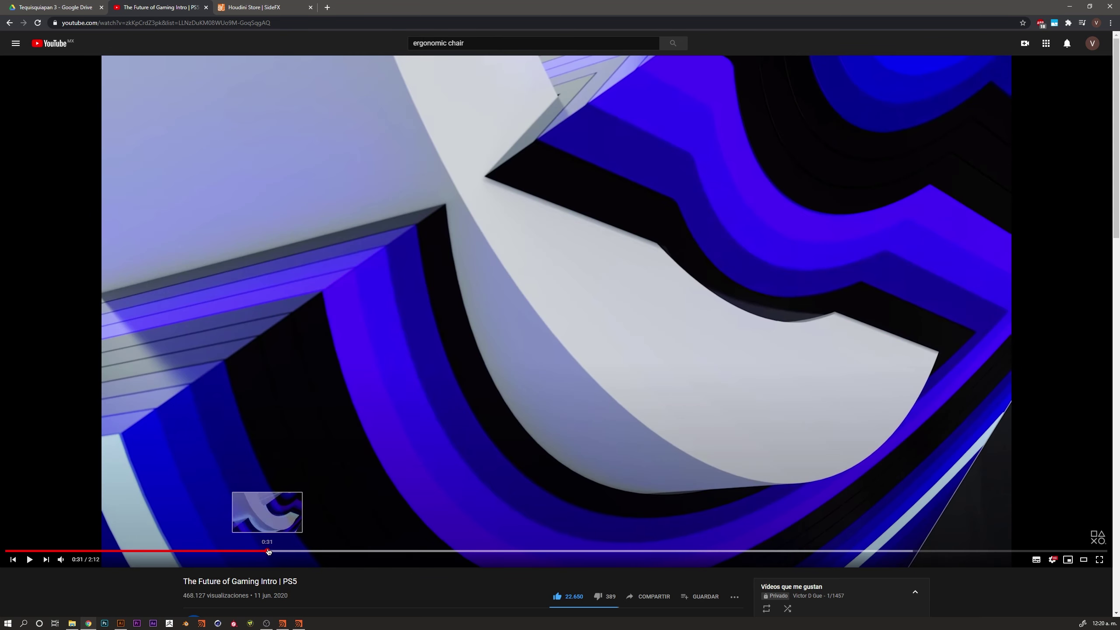
left_click(271, 551)
left_click(289, 551)
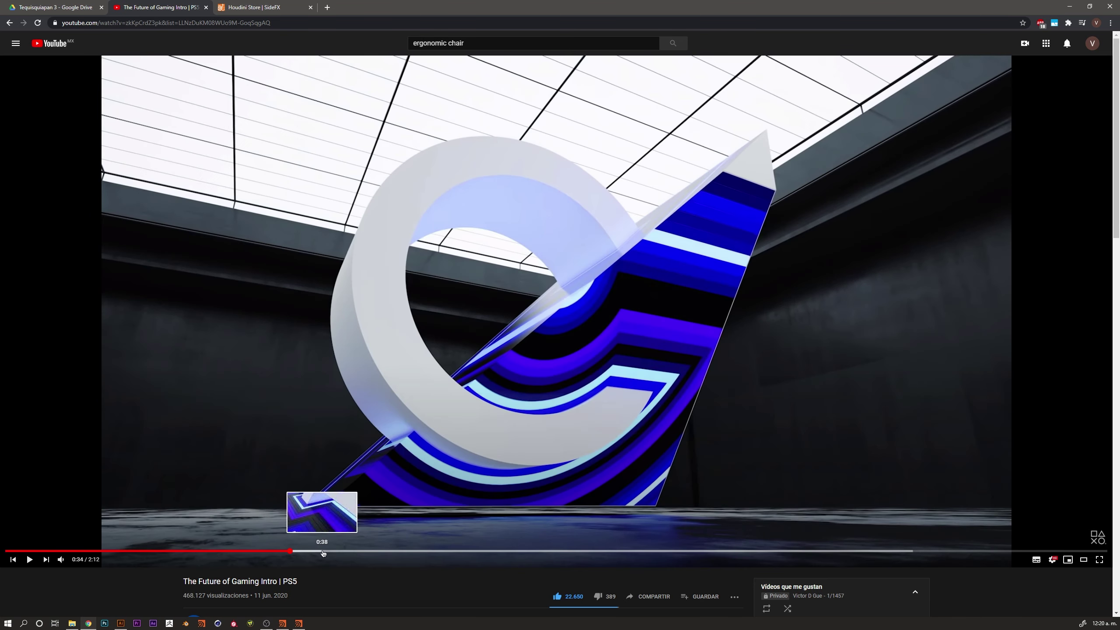
left_click(324, 551)
left_click(338, 552)
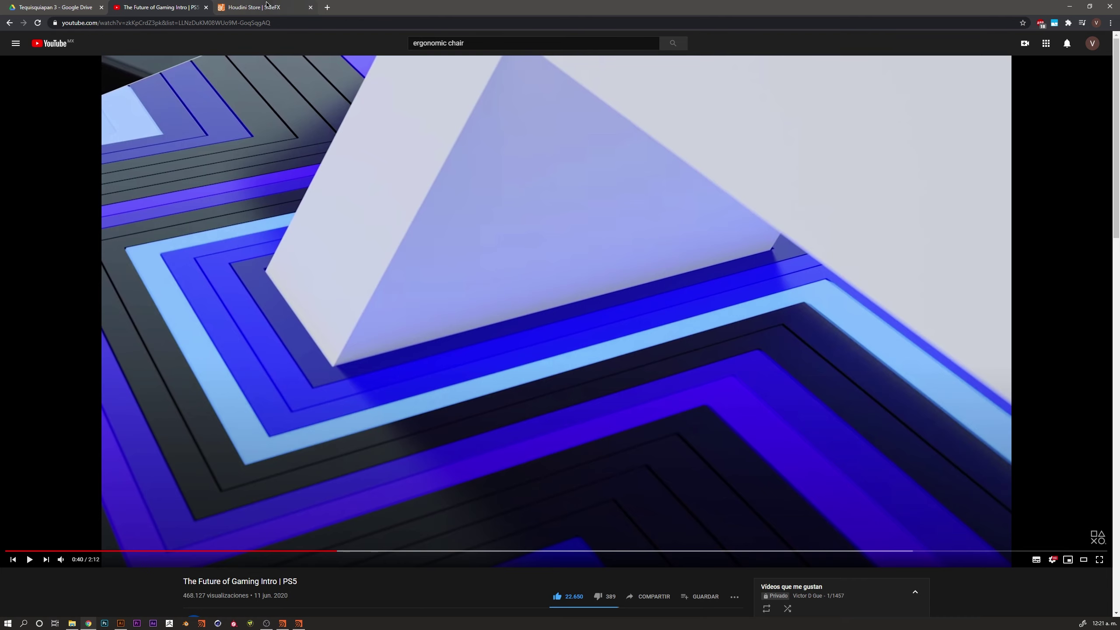
left_click(265, 7)
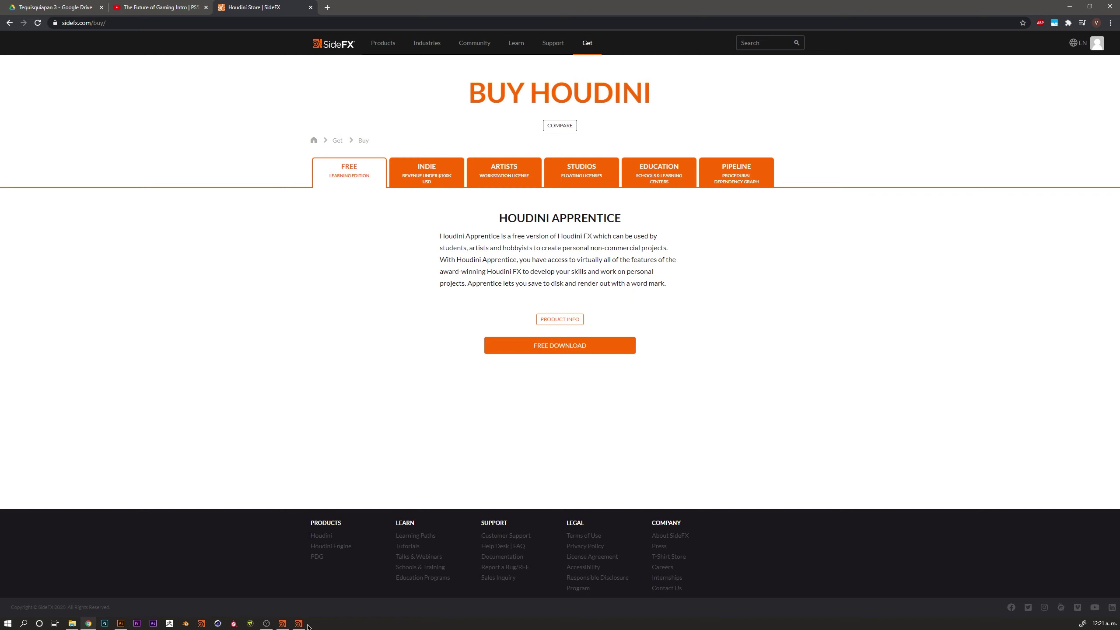
Return to 'The Future of Gaming Intro | PS5' YouTube tab
left_click(130, 13)
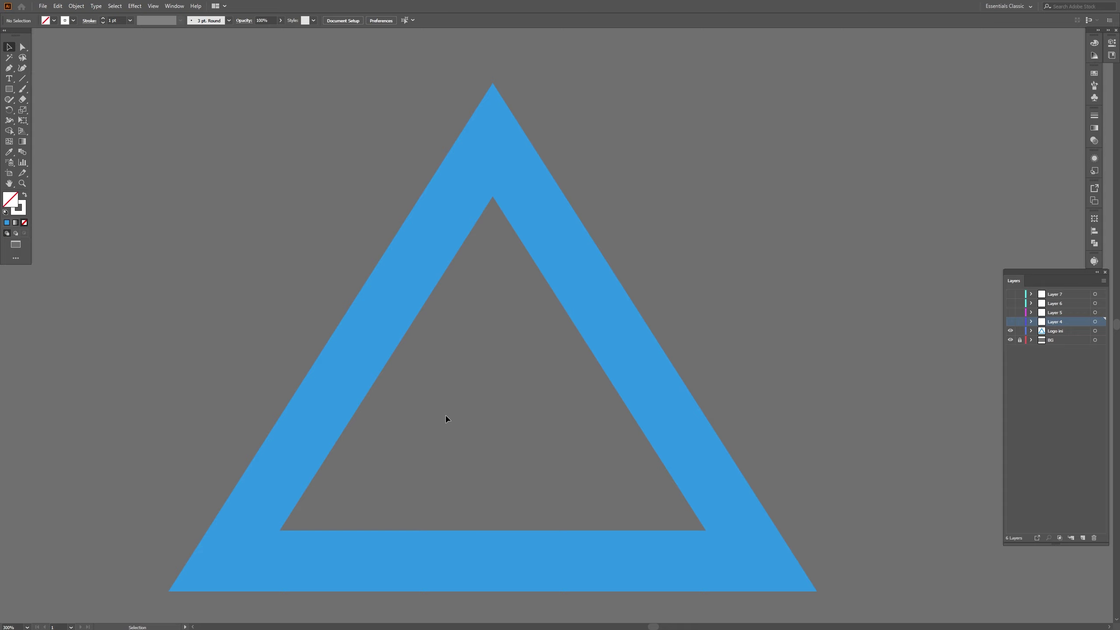
Select the blue triangle artwork, show Layers 4 and 5, and hide Logo ini
left_click(657, 401)
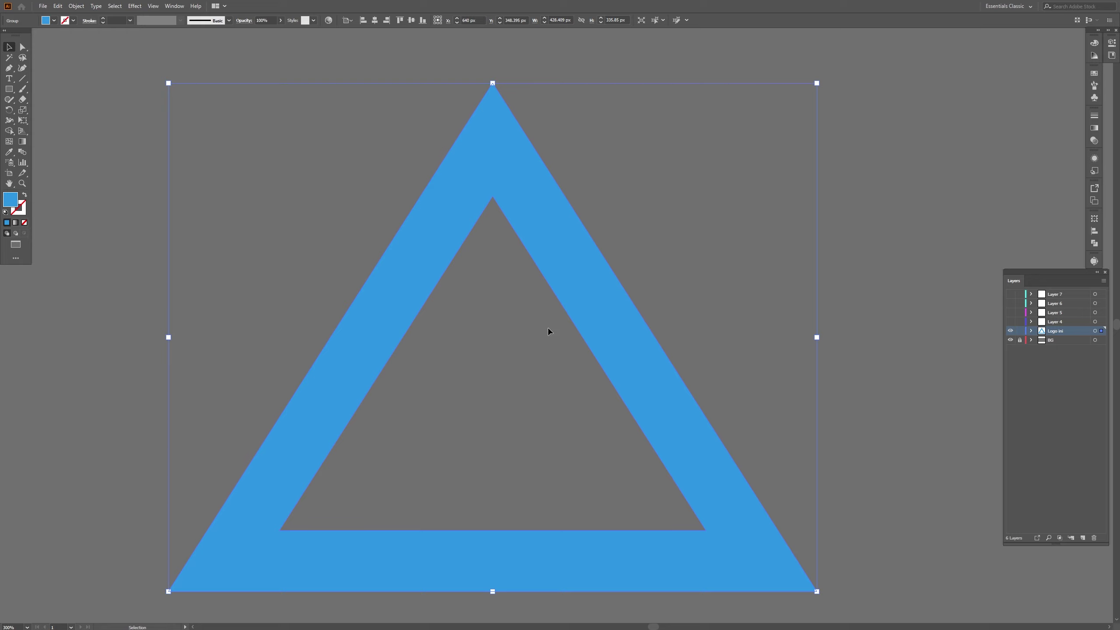
left_click(1010, 321)
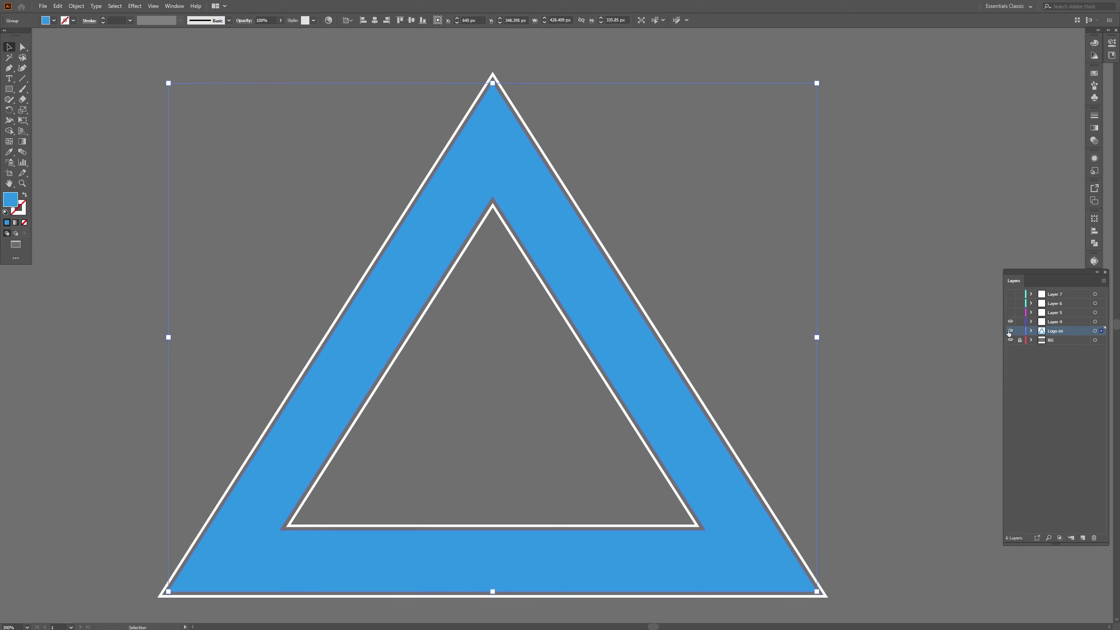
left_click(1010, 330)
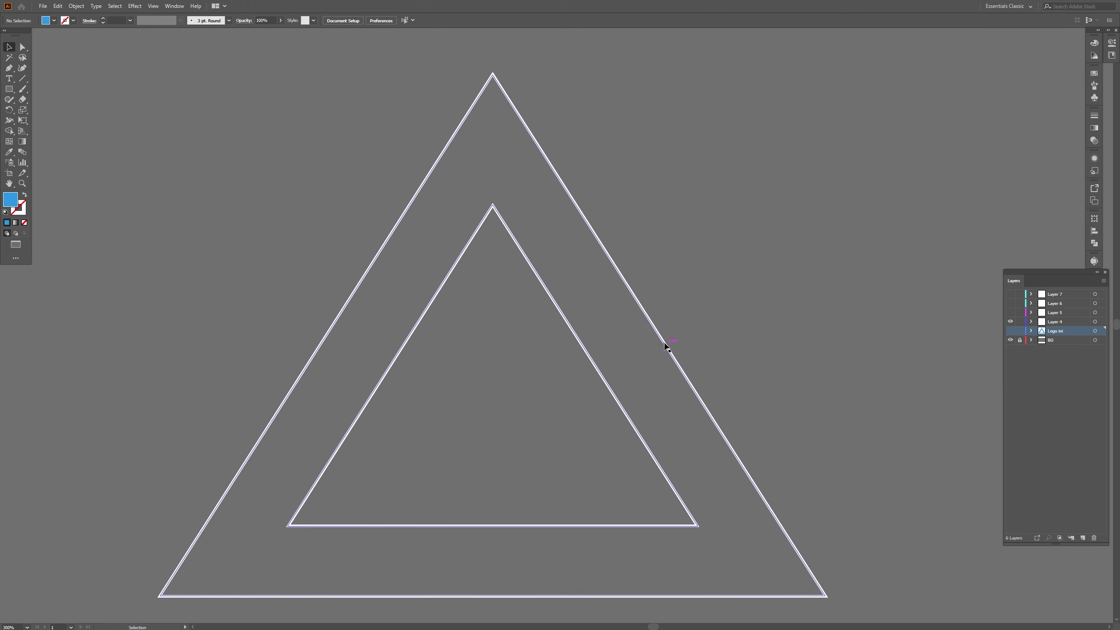
left_click(1010, 313)
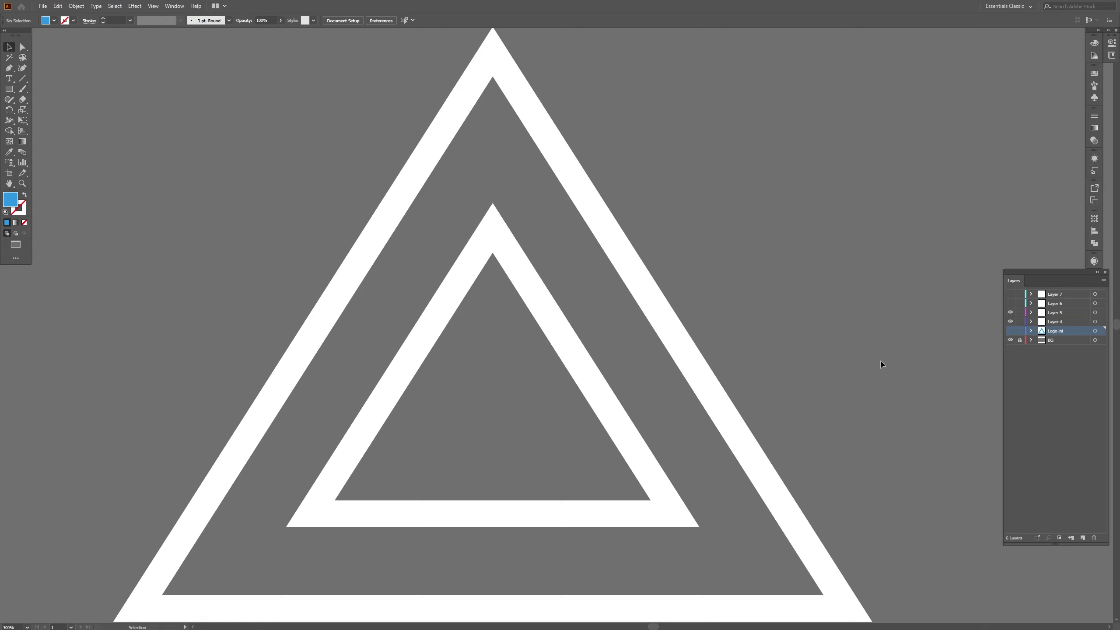
Compare Layer 6's thin outlines, then show Layer 7 and re-enable Layers 5, 4 and Logo ini
left_click(1010, 303)
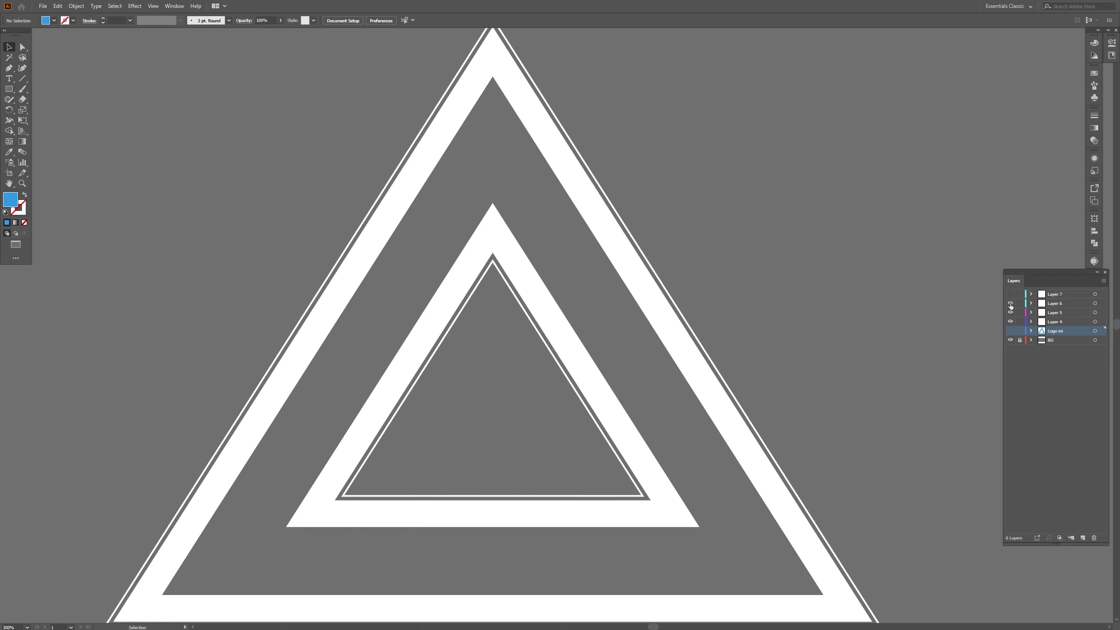
left_click(1010, 312)
left_click(1010, 321)
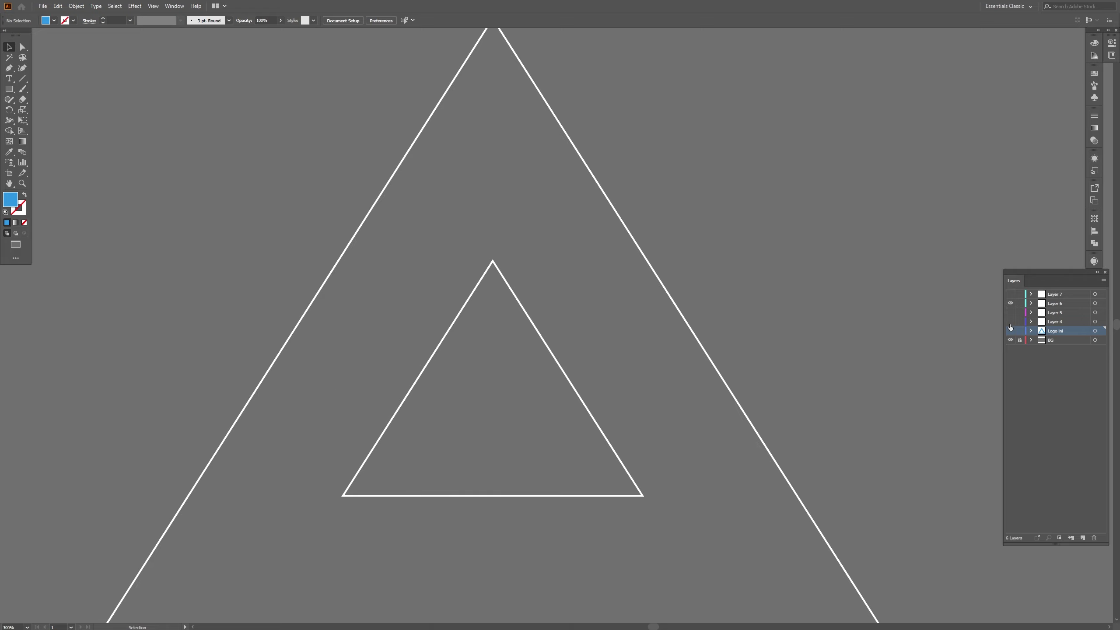
left_click(1010, 294)
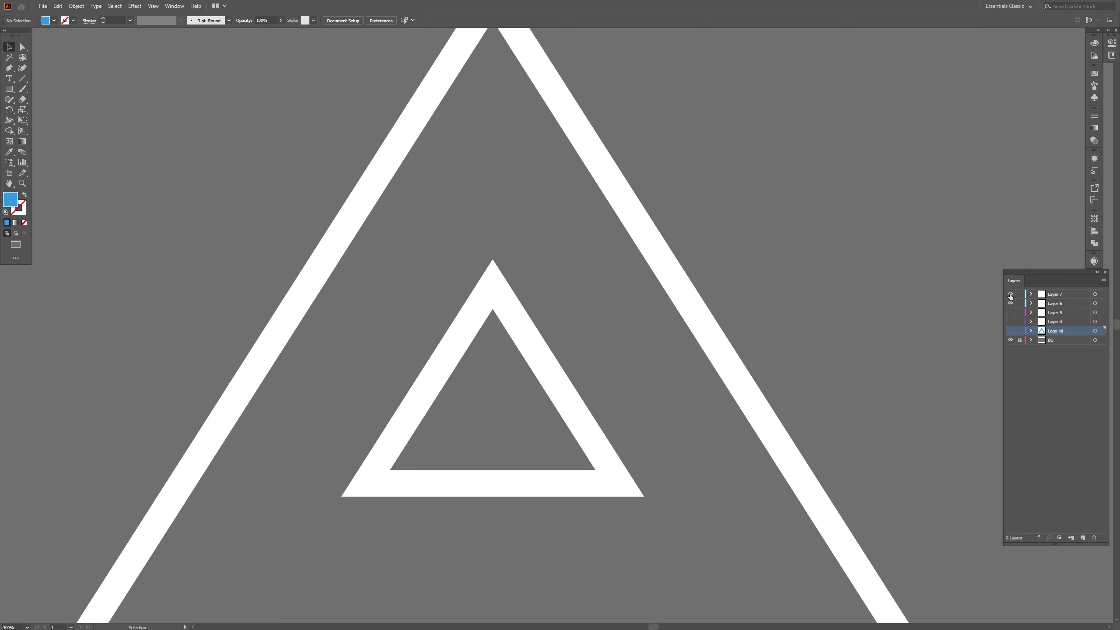
left_click_drag(1009, 297, 1010, 330)
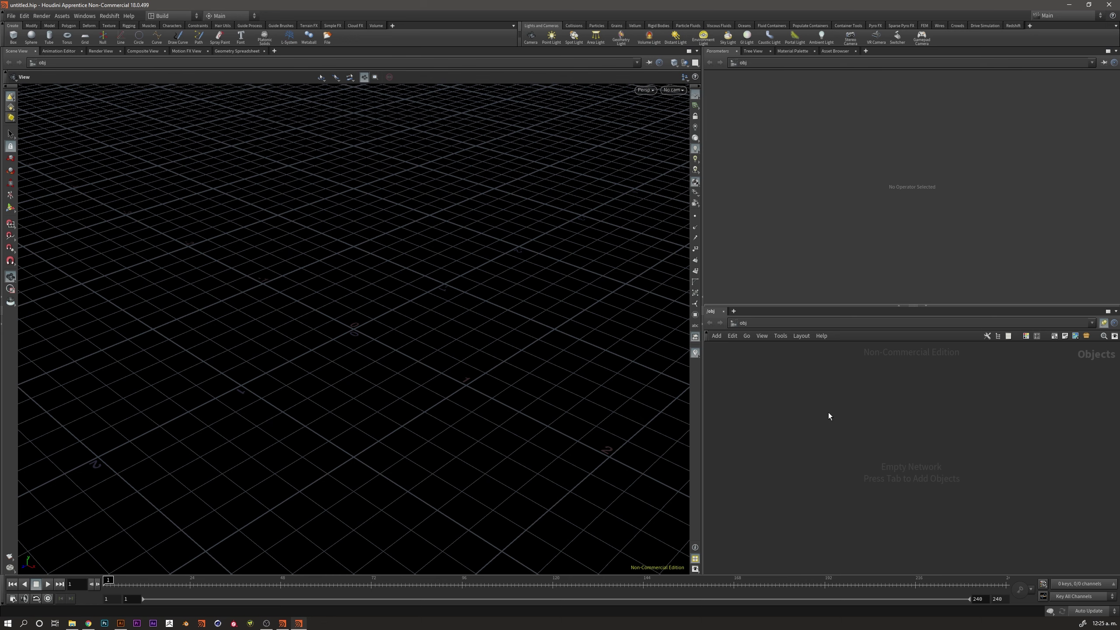
Place a Geometry node, geo1, in the object network
key("Tab")
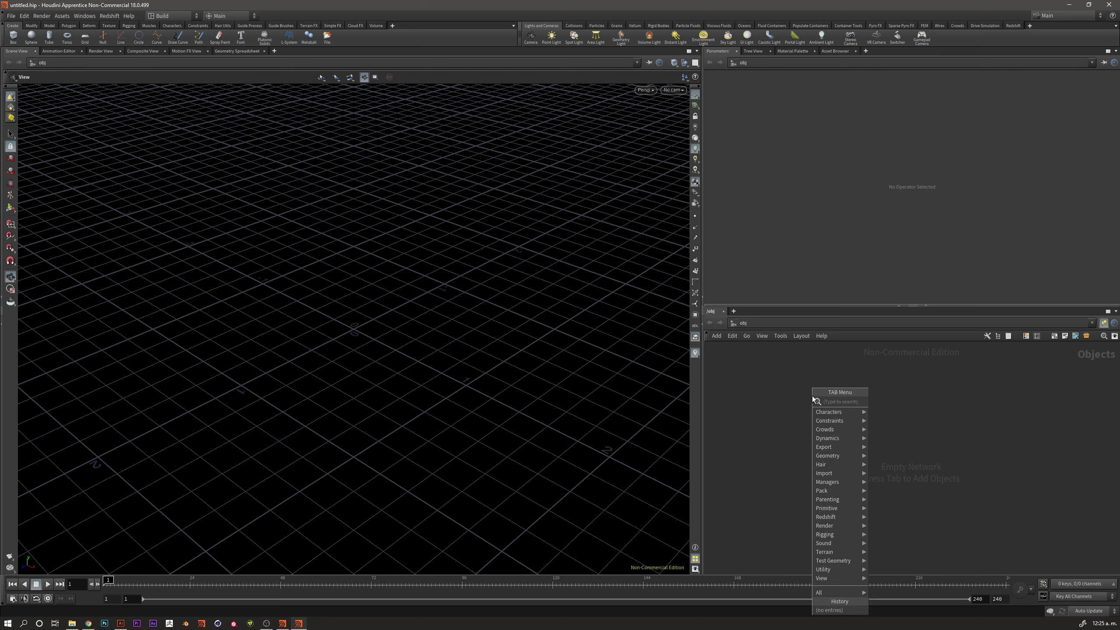
key("Escape")
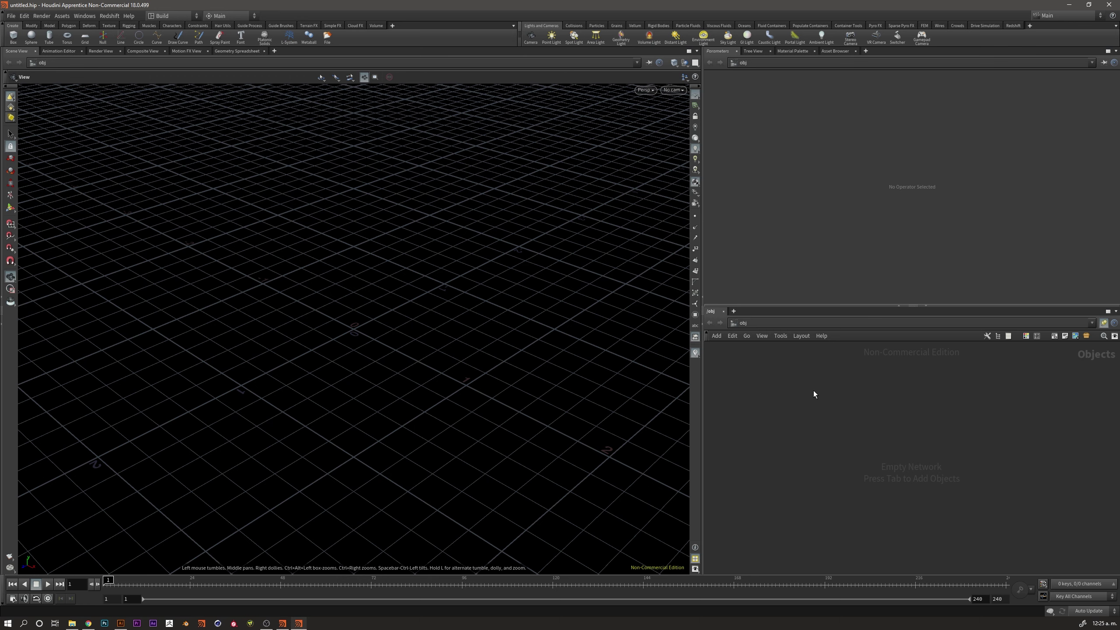
key("Tab")
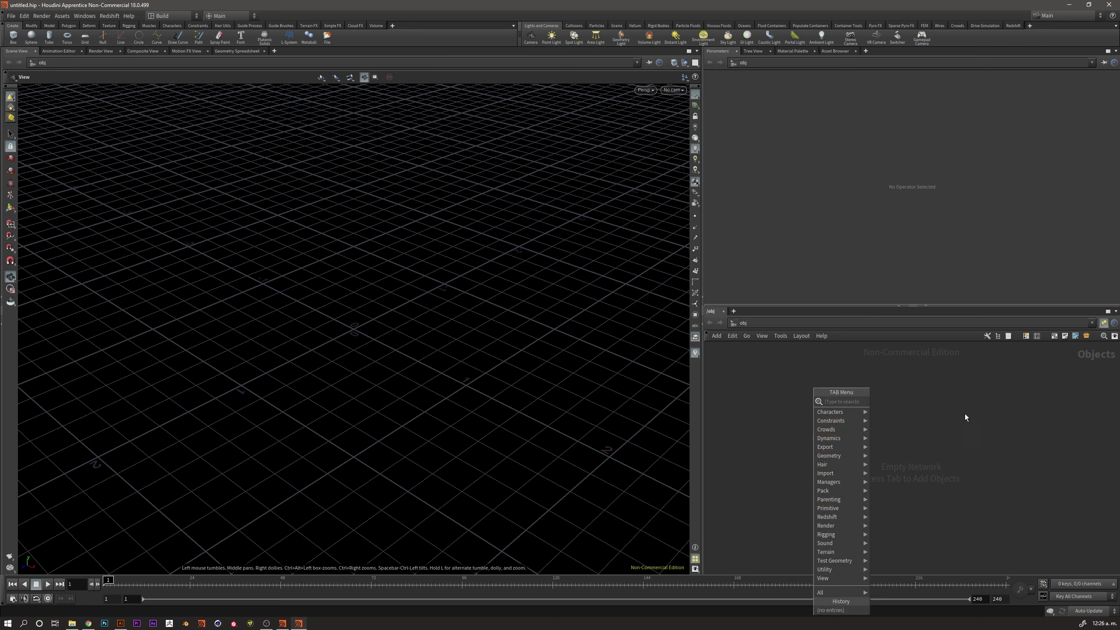
key("Escape")
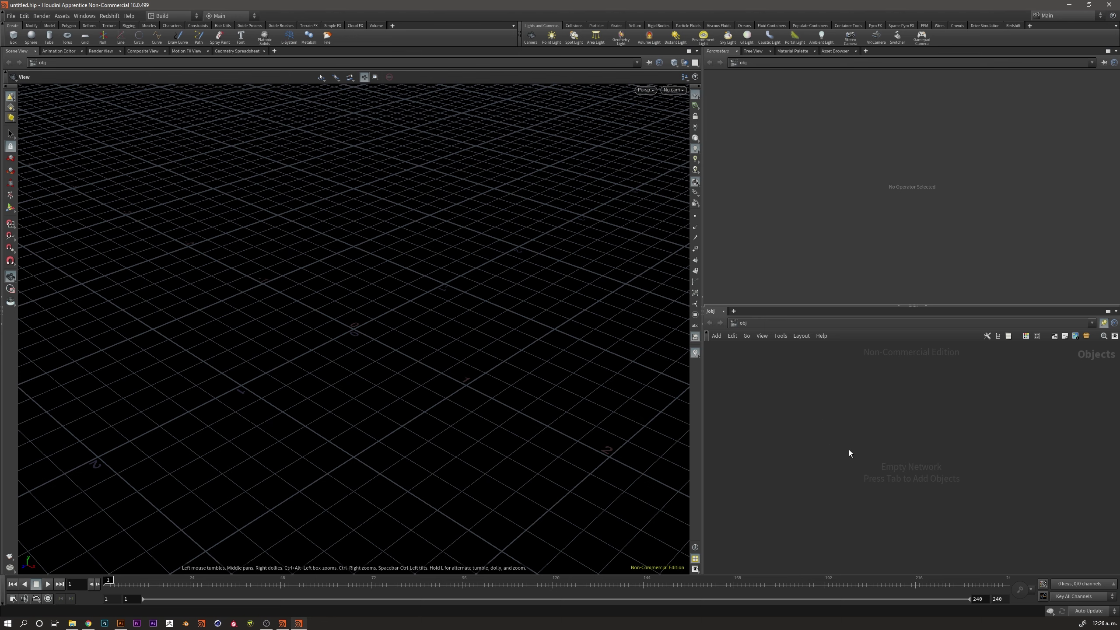
key("Tab")
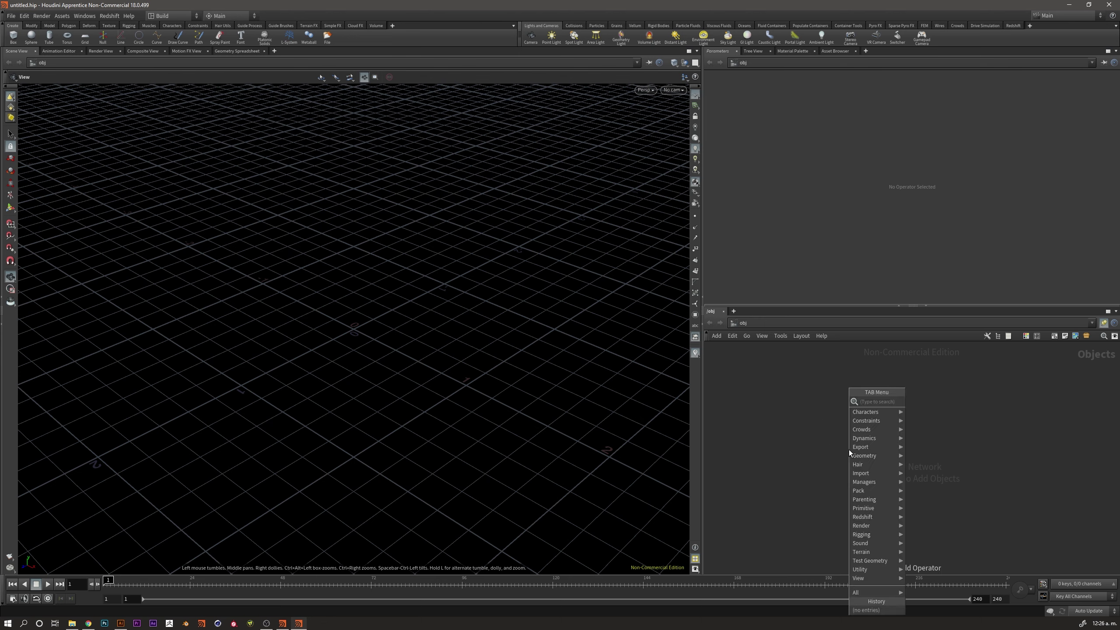
type("geo")
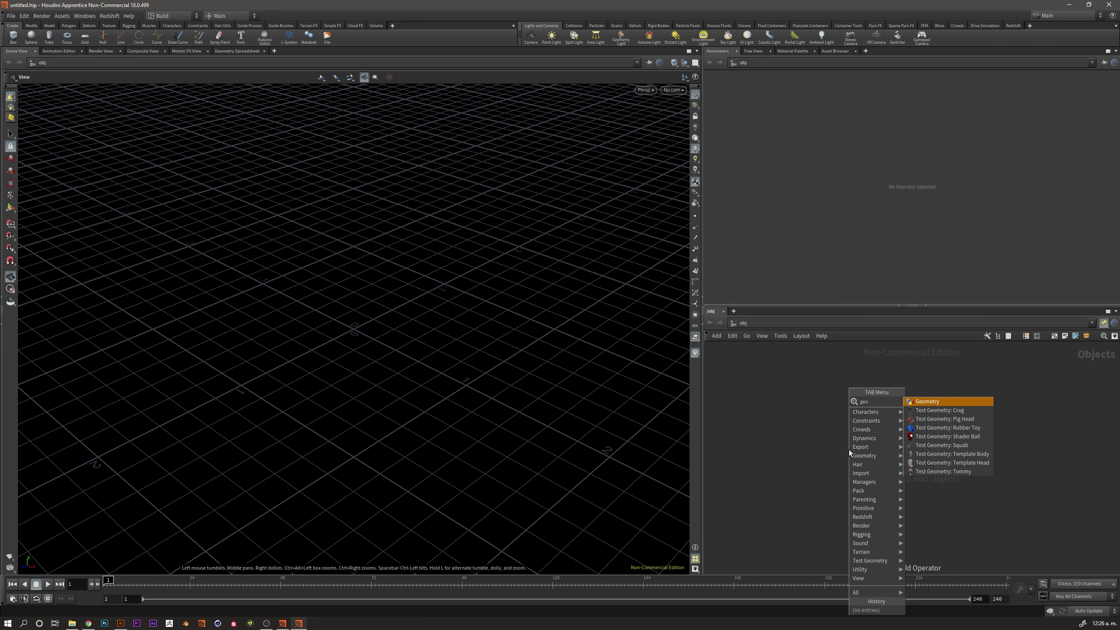
key("Return")
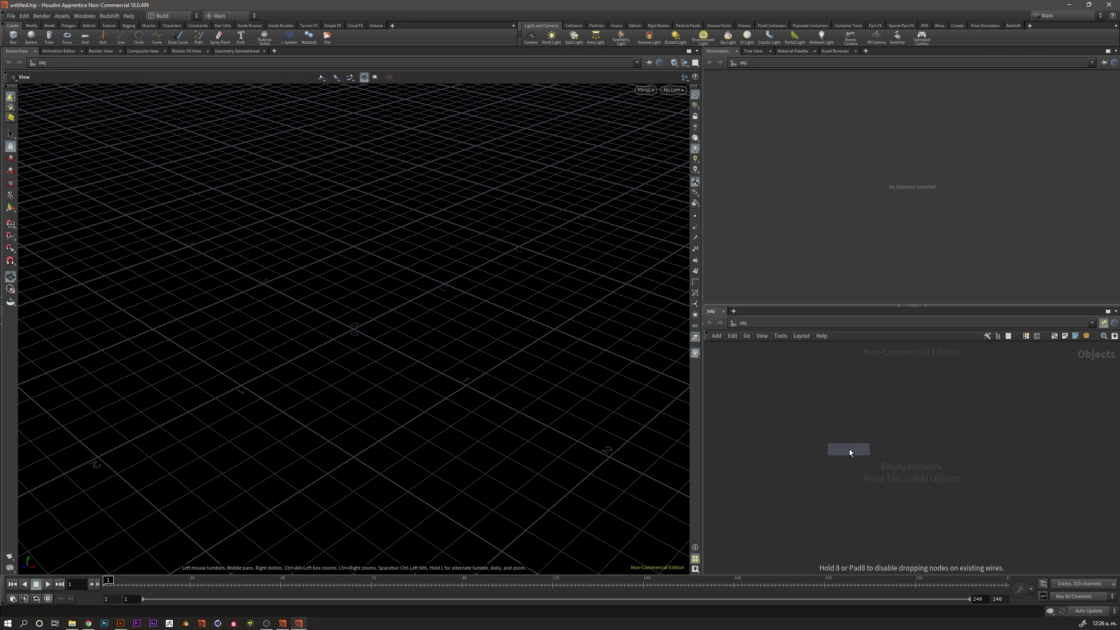
left_click(850, 447)
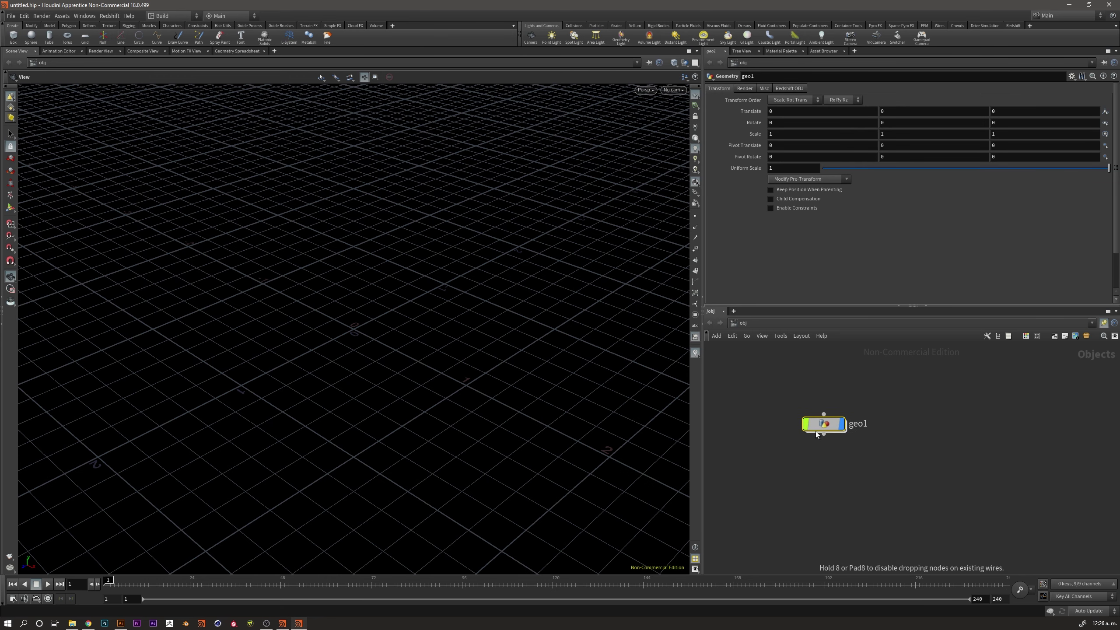
left_click_drag(817, 433, 804, 426)
middle_click_drag(831, 416, 859, 395)
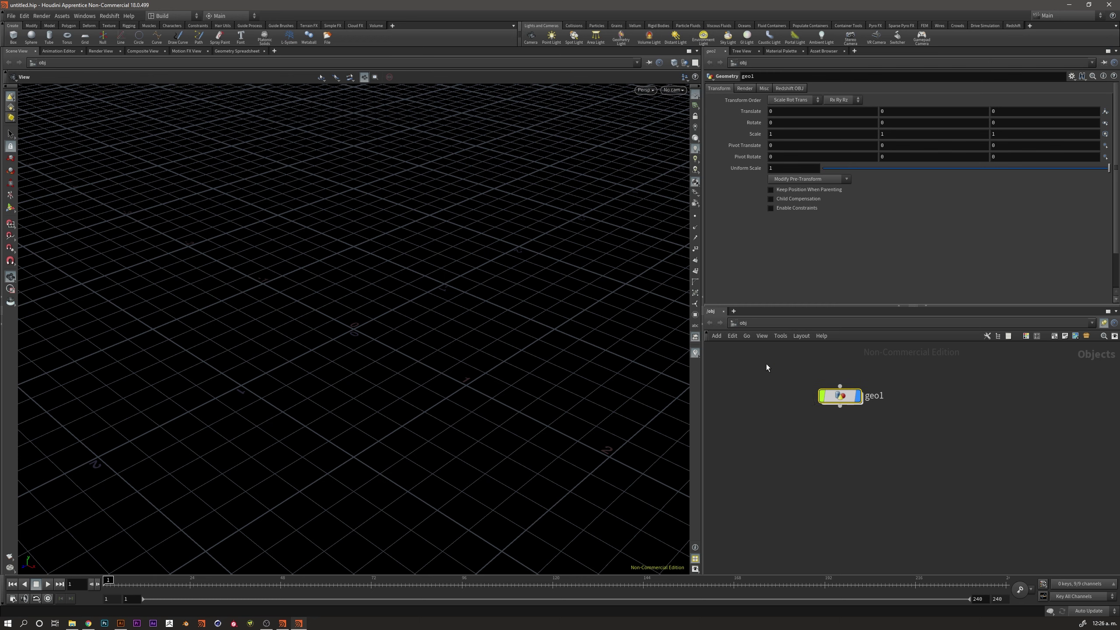
mouse_move(839, 396)
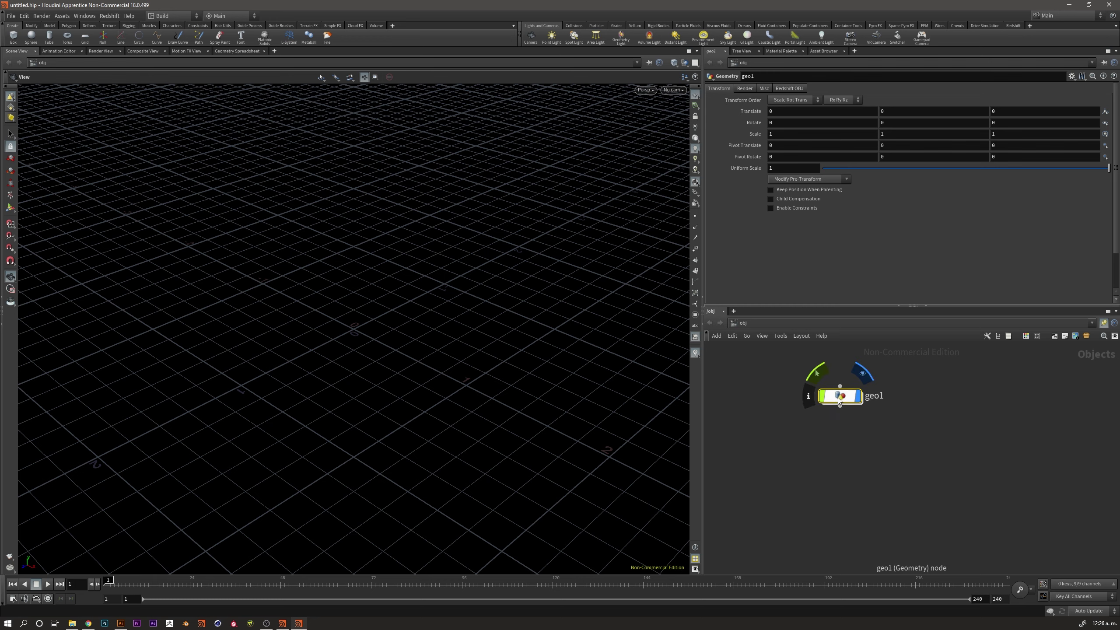
Rename geo1 to Logo_reveal and dive inside it
double_click(874, 396)
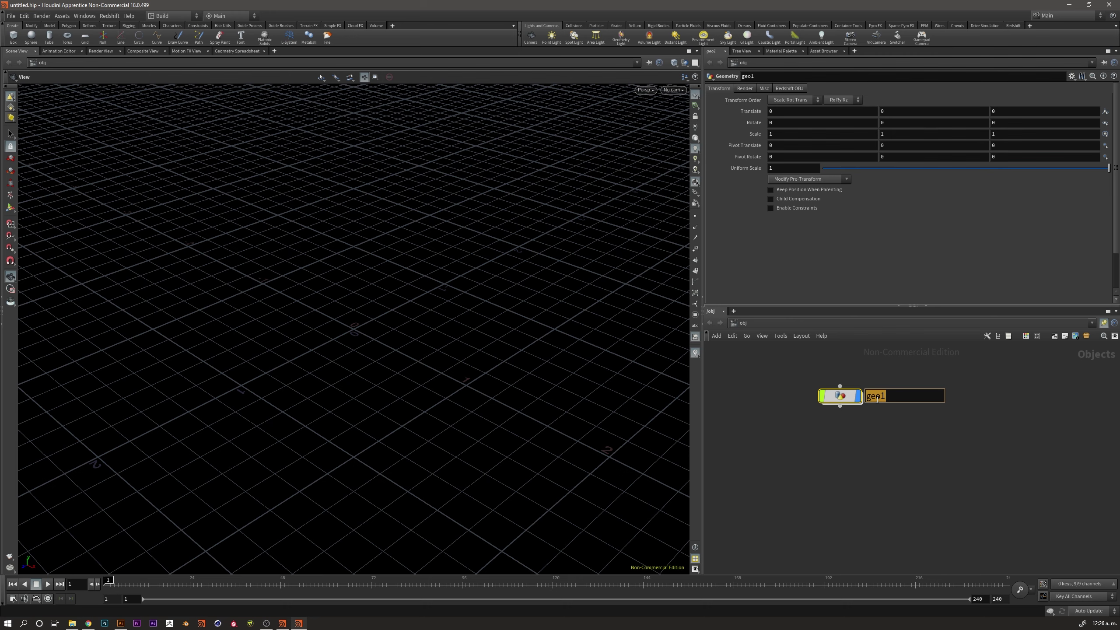
type("Logo")
type("_rewv")
type("eal")
key("Return")
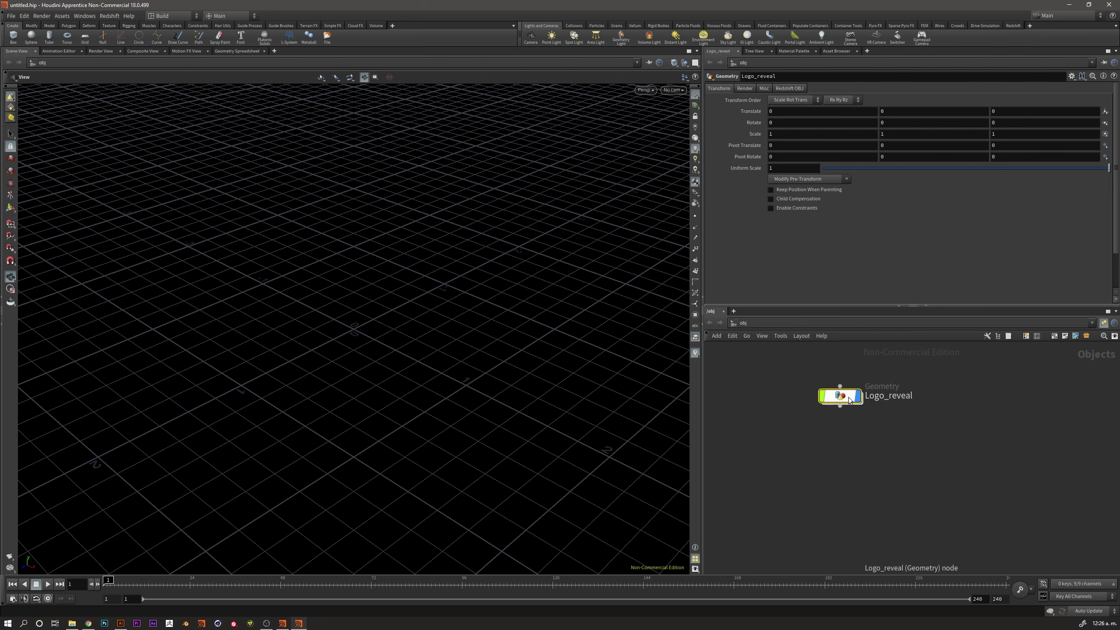
double_click(837, 399)
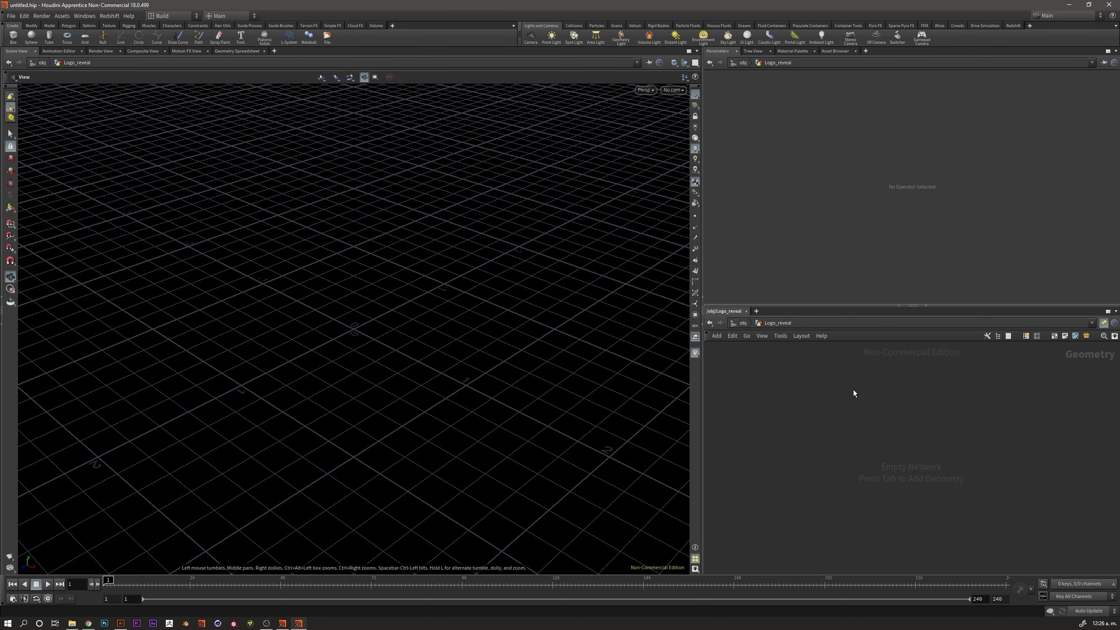
Add a Circle node, circle1, inside Logo_reveal
key("Tab")
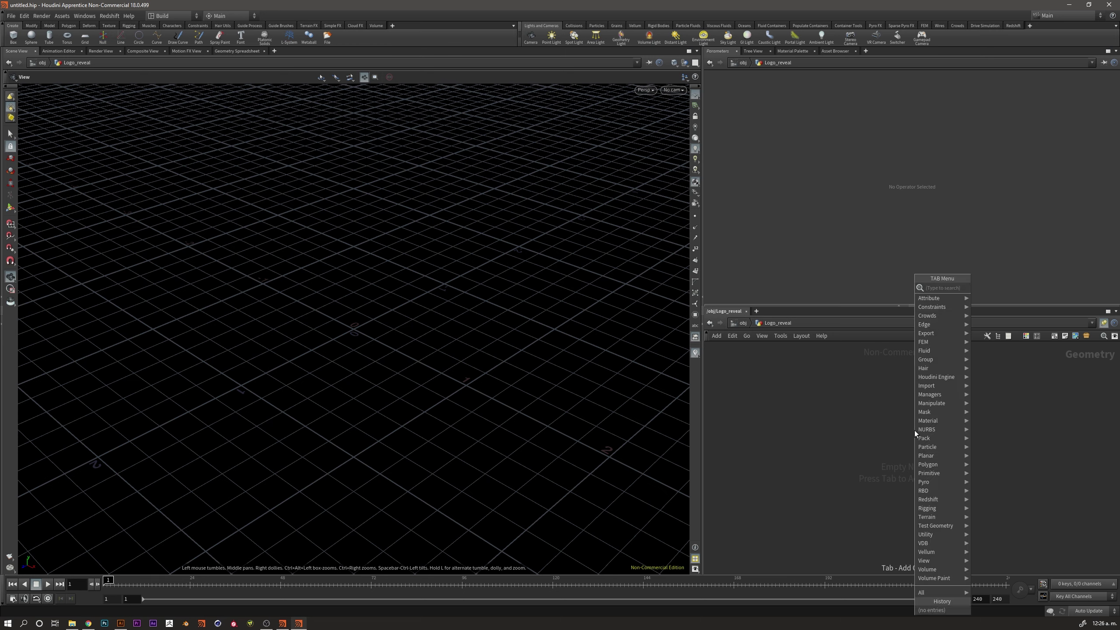
type("circ")
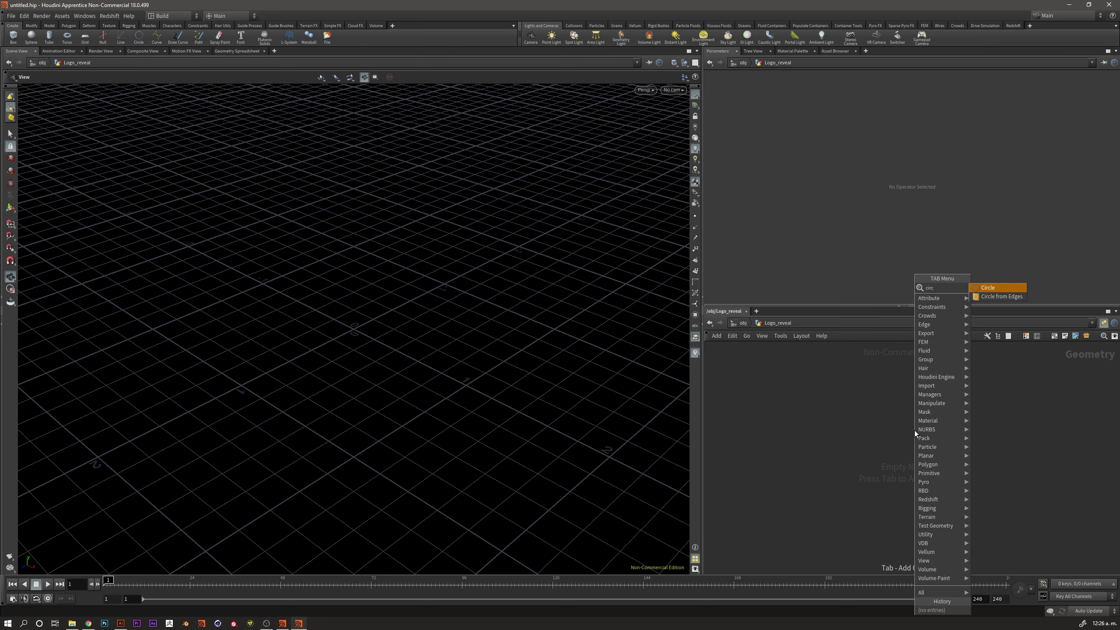
key("Escape")
key("Tab")
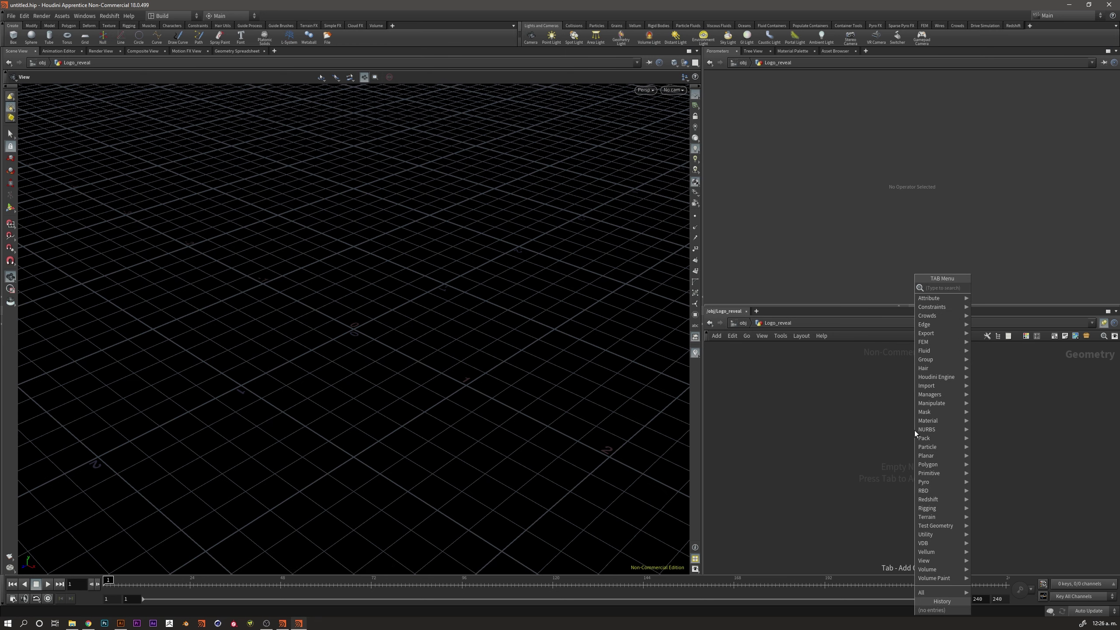
type("circle")
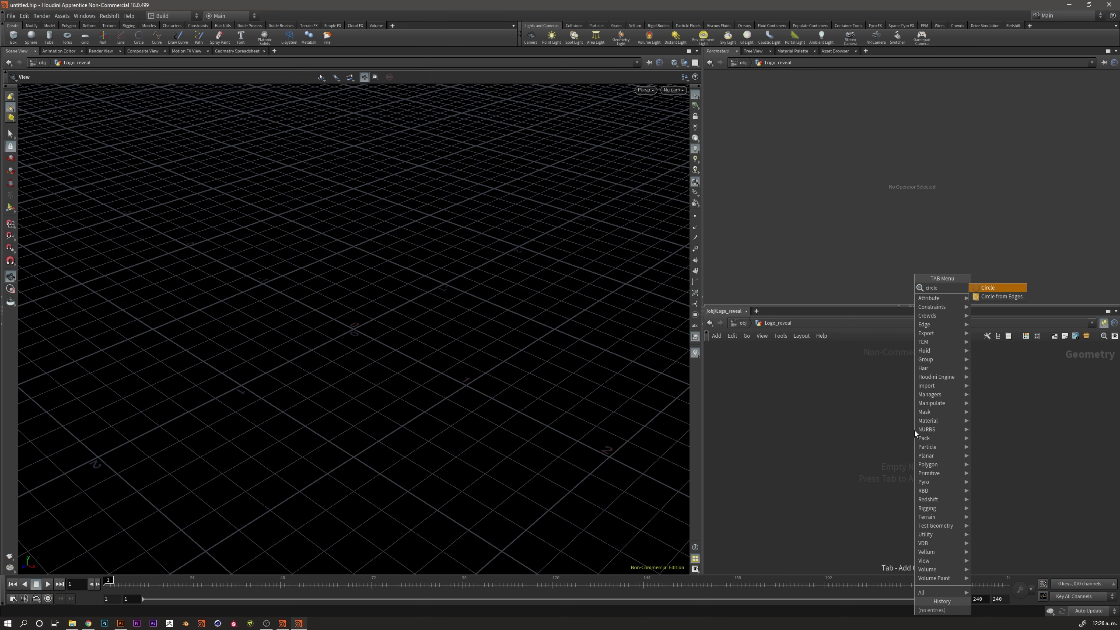
key("Return")
left_click(914, 430)
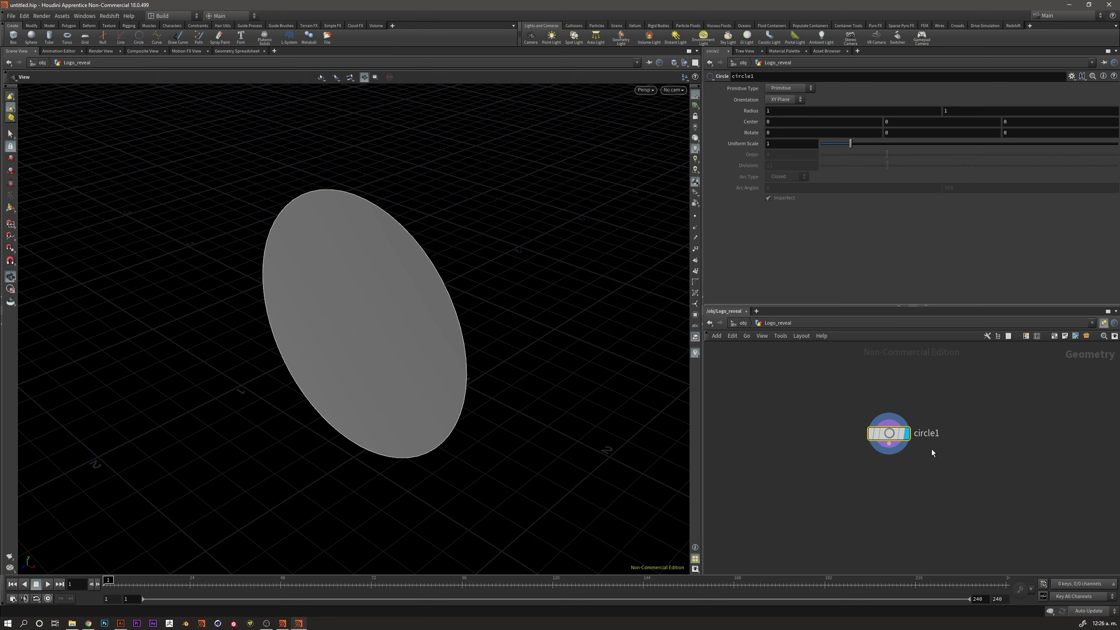
left_click_drag(822, 379, 877, 431)
mouse_move(371, 346)
left_mouse_down()
mouse_move(388, 329)
mouse_move(443, 373)
mouse_move(778, 251)
left_mouse_up()
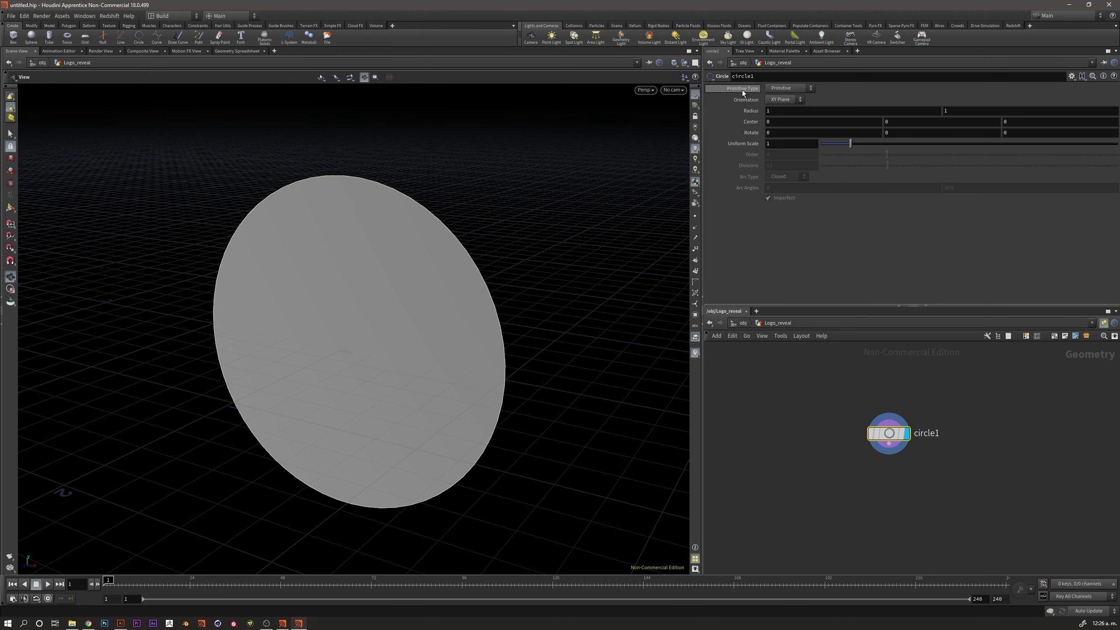
Make circle1 a polygon with 3 divisions, forming a flat triangle
left_click(795, 91)
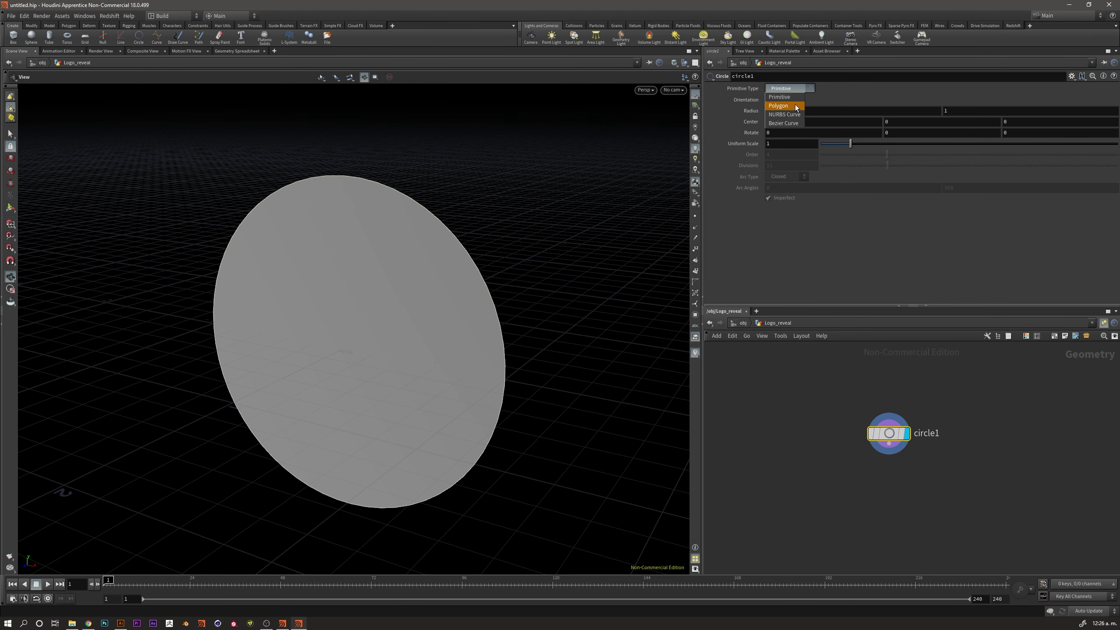
left_click(797, 109)
mouse_move(514, 260)
left_mouse_down()
mouse_move(389, 328)
mouse_move(407, 332)
mouse_move(619, 230)
left_mouse_up()
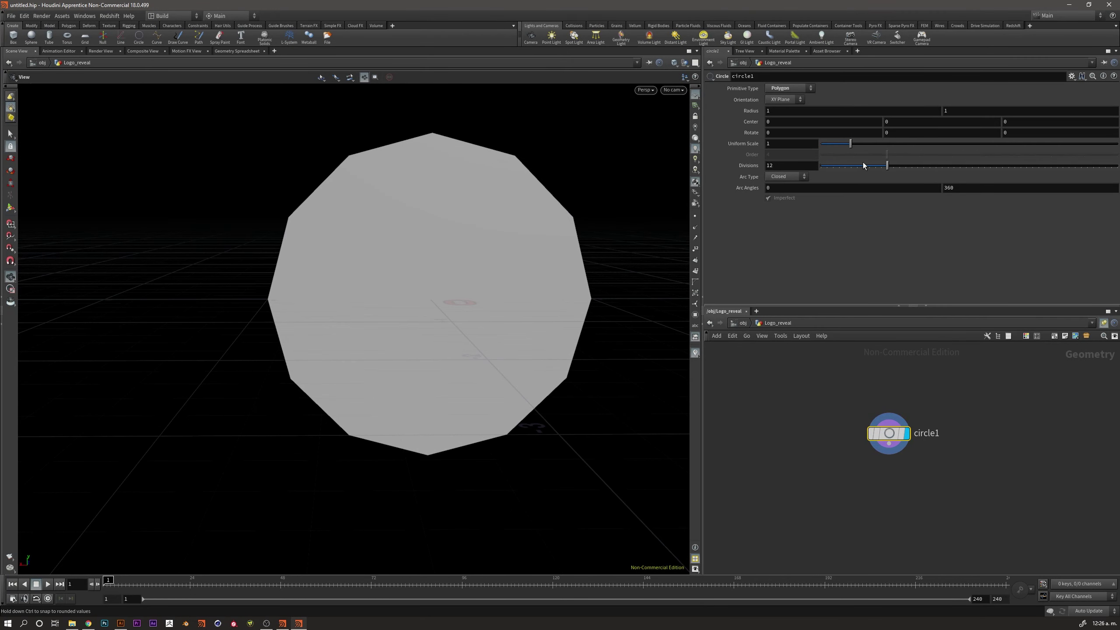
left_click_drag(888, 169, 832, 169)
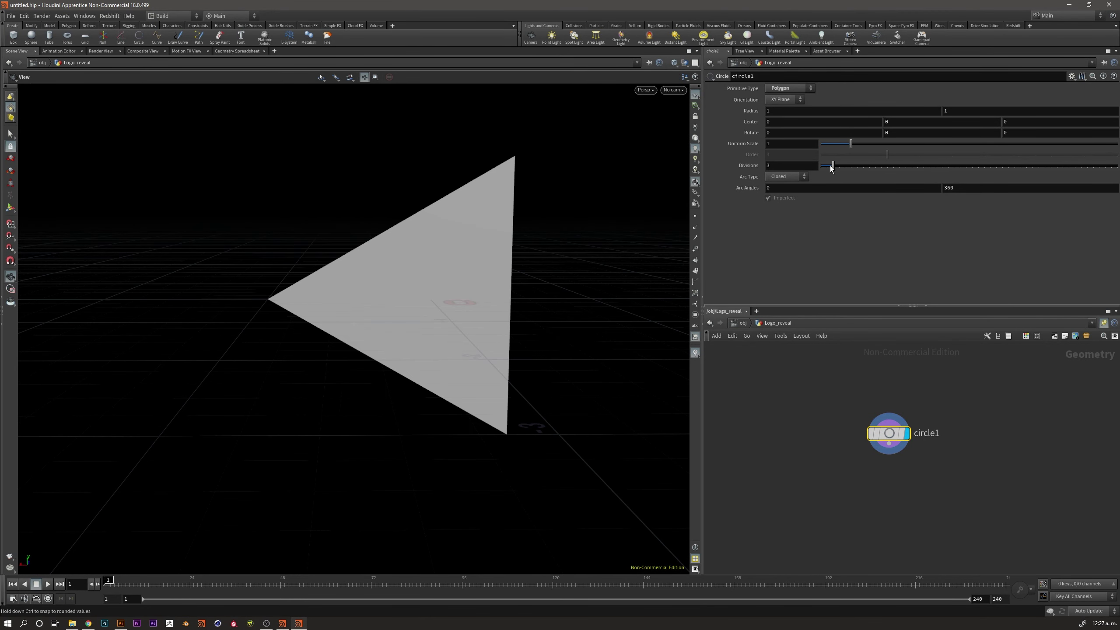
mouse_move(462, 250)
left_mouse_down()
mouse_move(375, 275)
mouse_move(420, 282)
mouse_move(400, 263)
mouse_move(401, 291)
left_mouse_up()
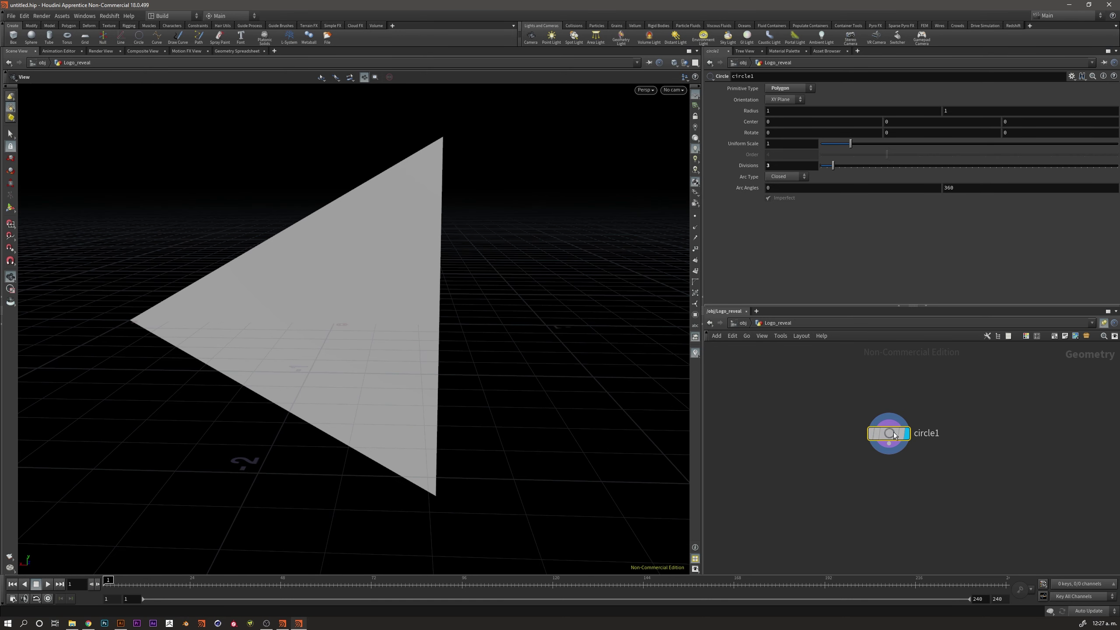
left_click_drag(888, 433, 827, 388)
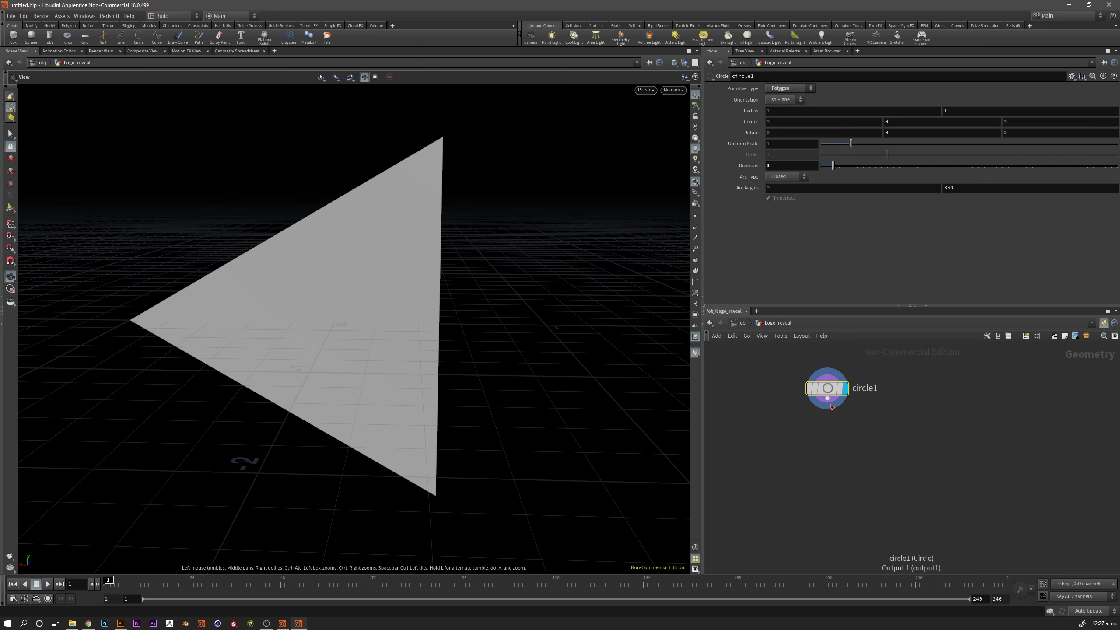
Wire a polyextrude1 node under circle1 and set its display flag
left_click(827, 400)
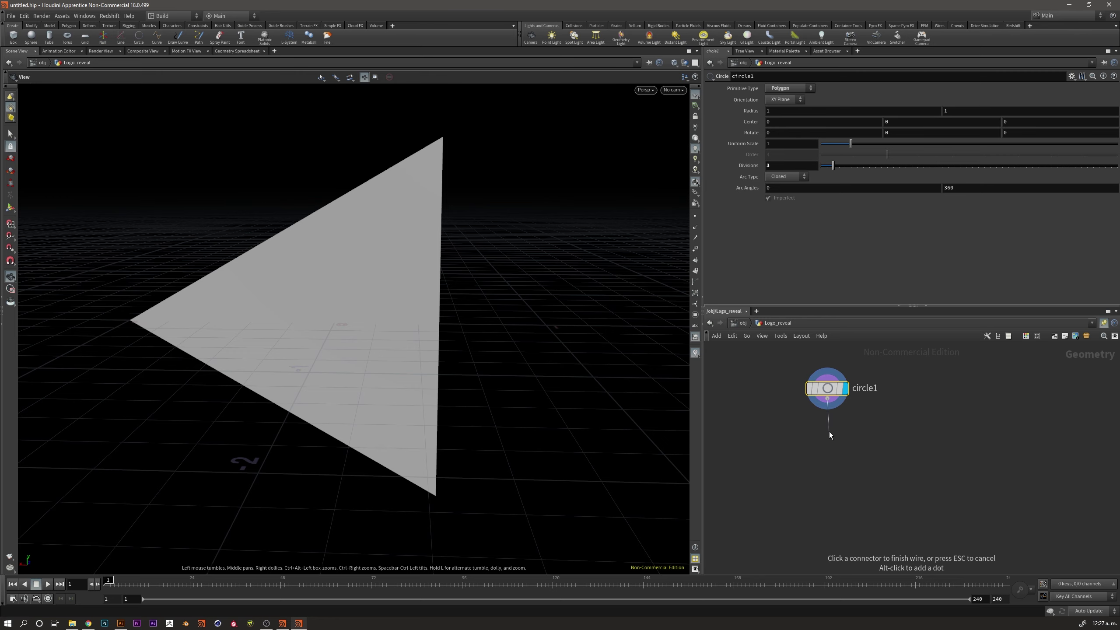
left_click(828, 434)
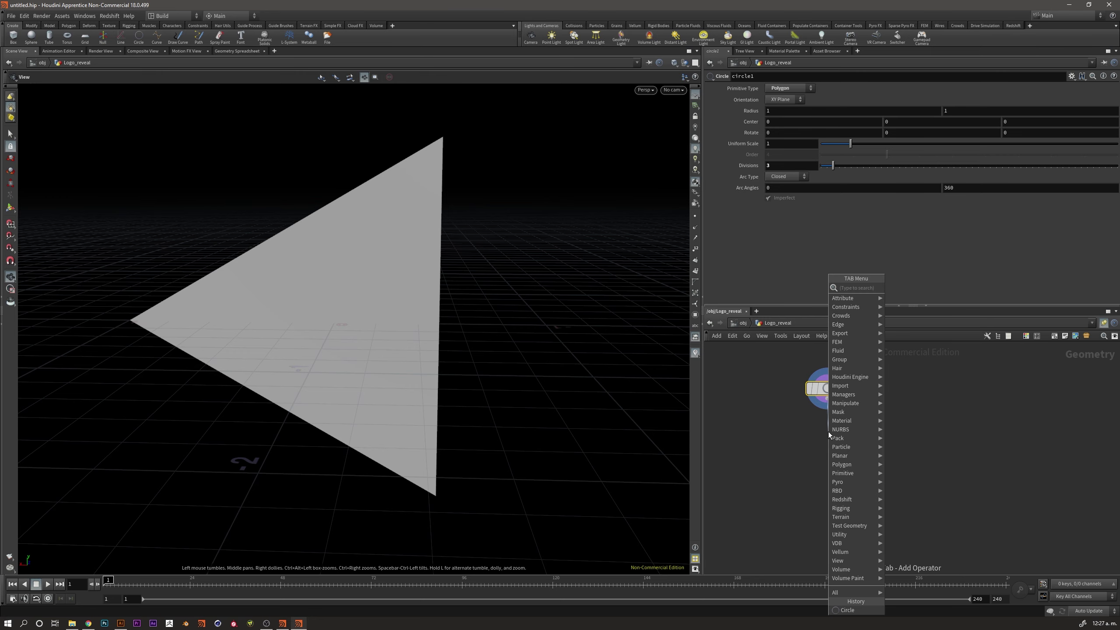
type("p")
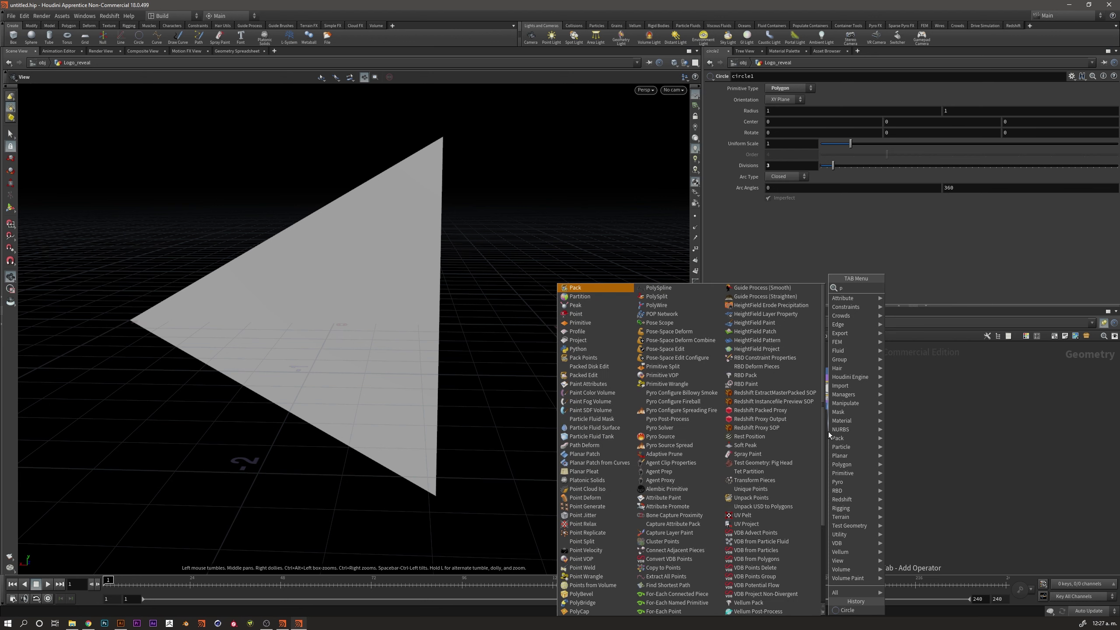
key("BackSpace")
key("Escape")
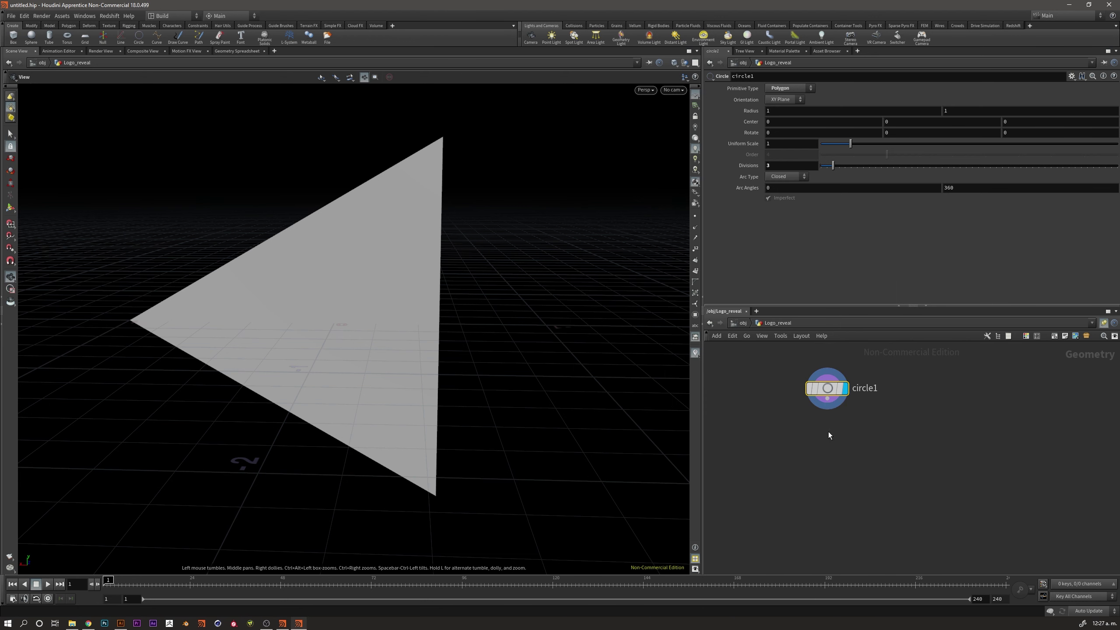
left_click(828, 434)
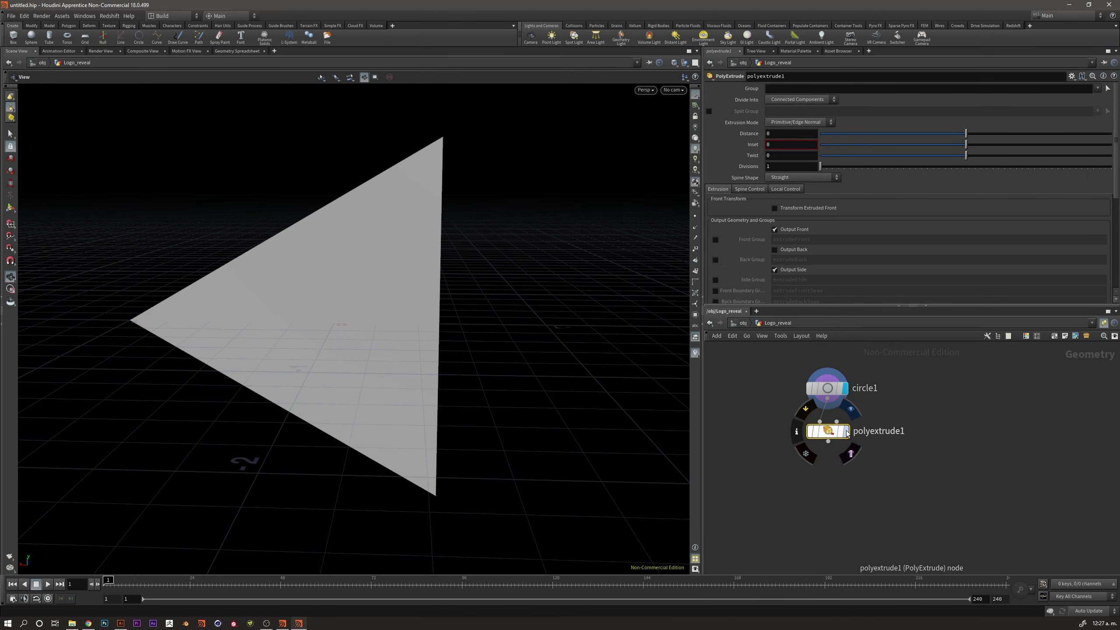
left_click(847, 432)
scroll(879, 458, "up", 2)
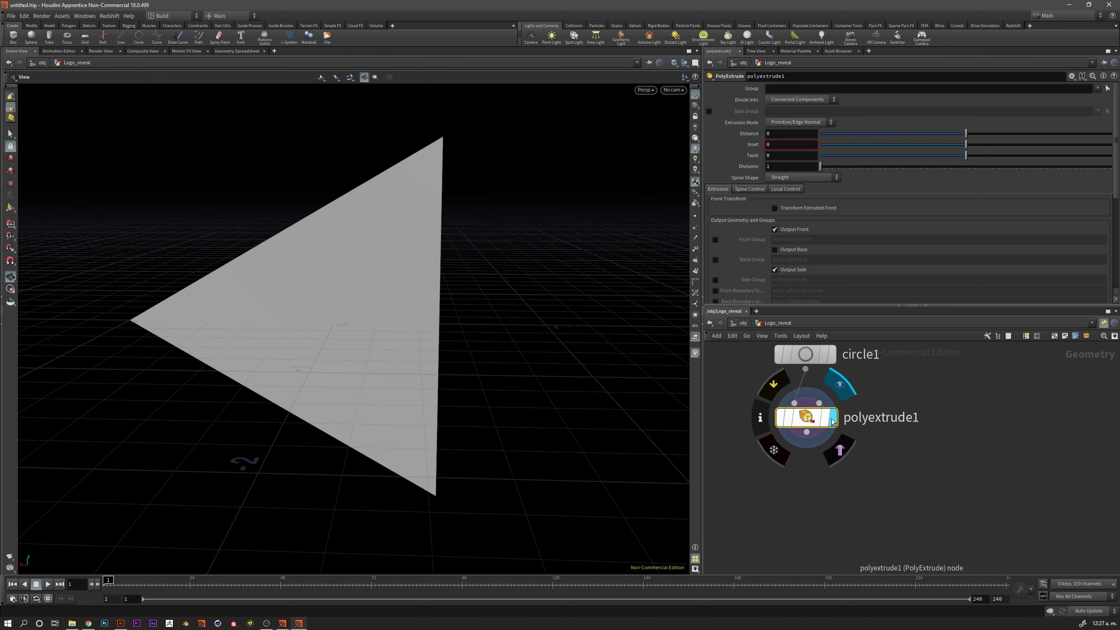
left_click(828, 422)
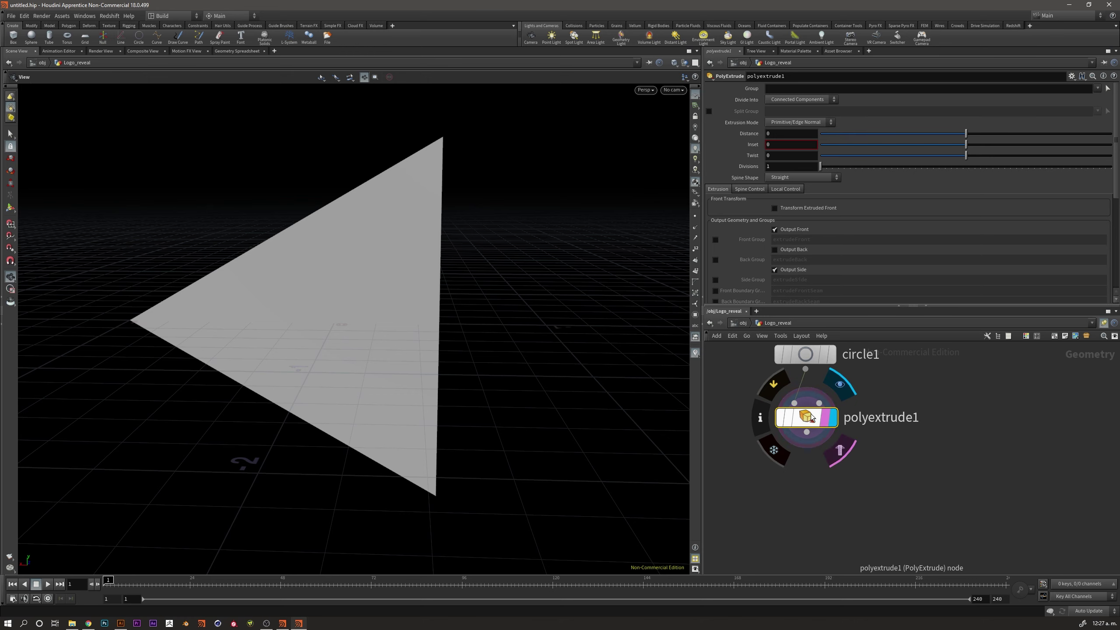
left_click_drag(812, 418, 810, 435)
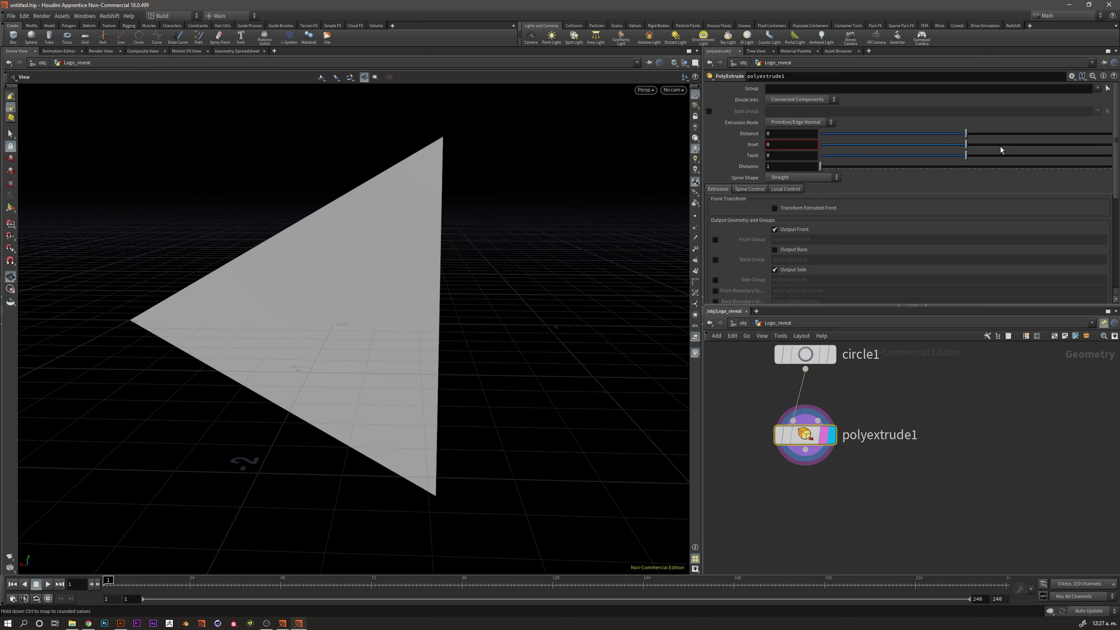
Set polyextrude1's Inset to 0.14
left_click_drag(965, 145, 986, 146)
left_click_drag(232, 304, 235, 295)
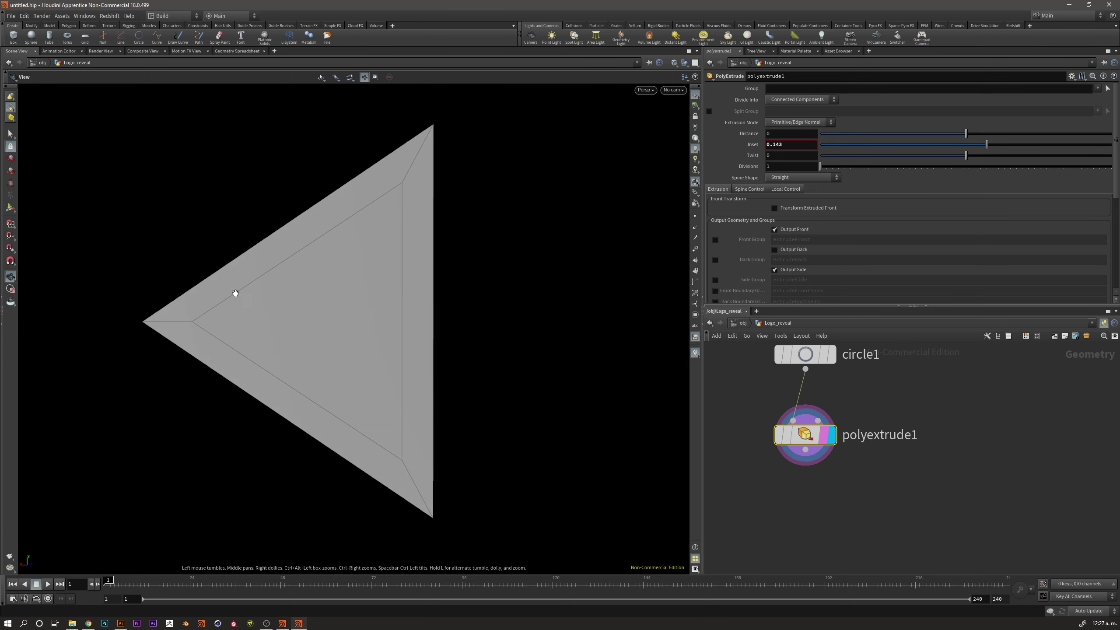
left_click_drag(988, 147, 986, 147)
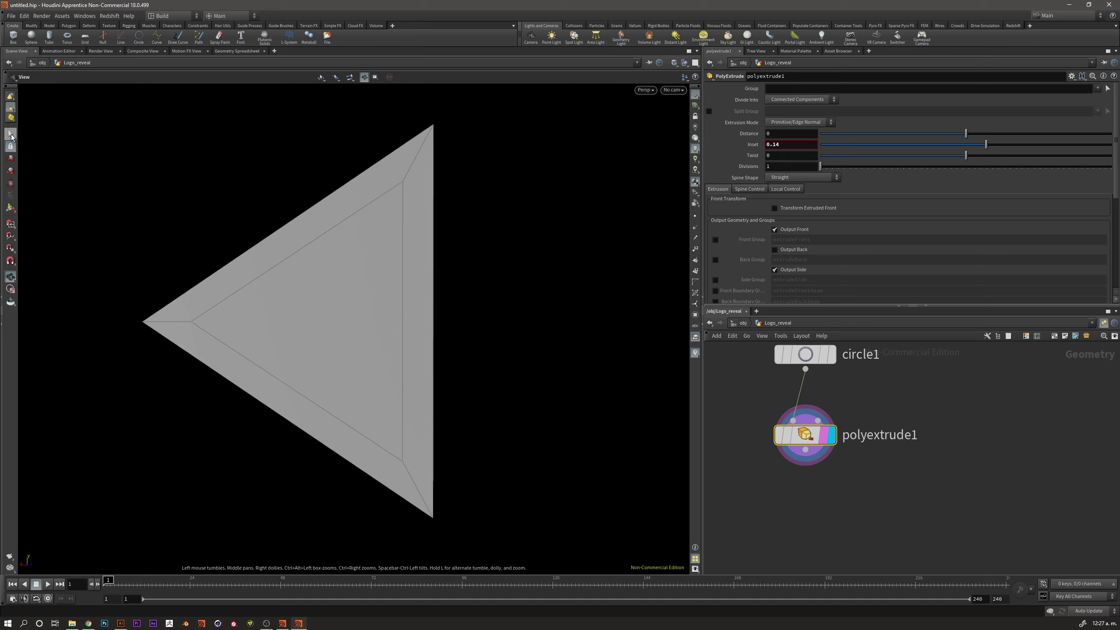
Switch the viewport selection to primitive (face) mode
left_click(10, 135)
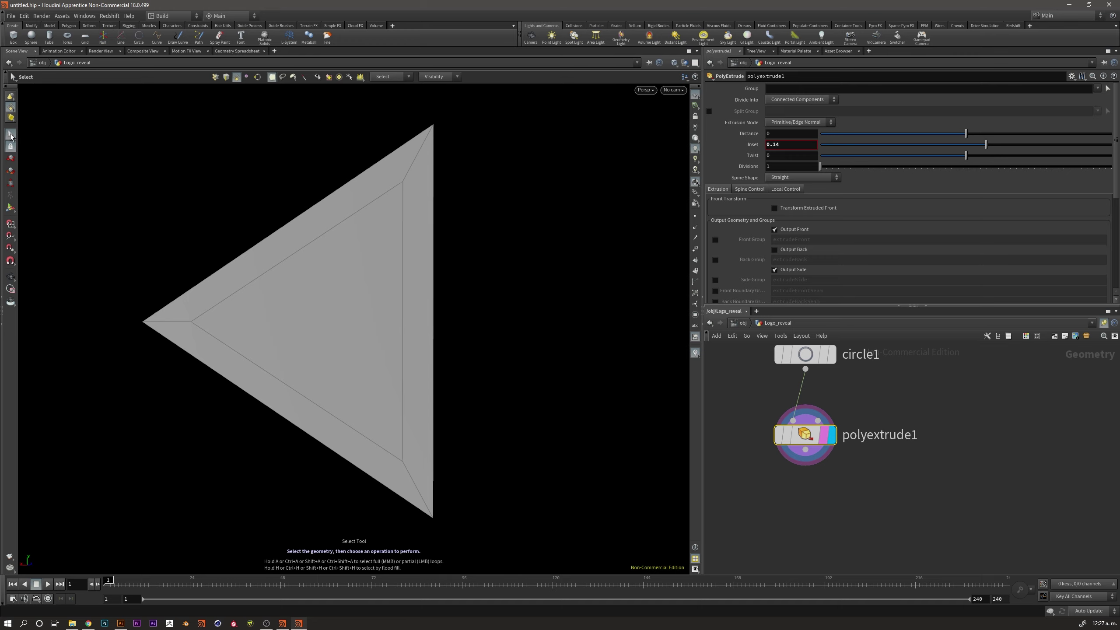
left_click(334, 332)
key("Escape")
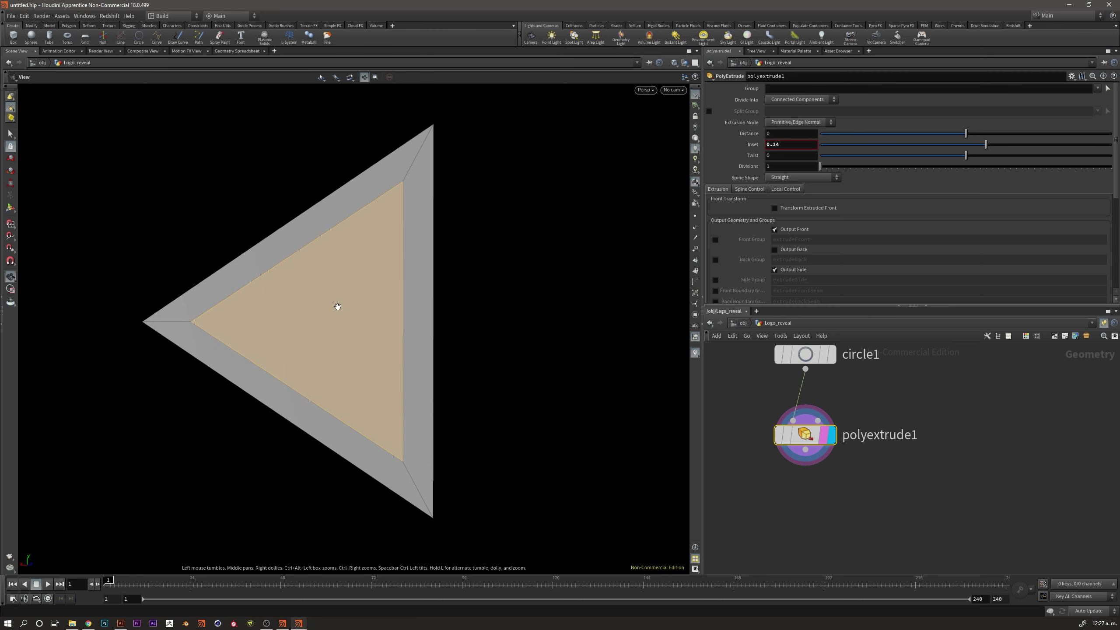
mouse_move(335, 307)
left_mouse_down()
mouse_move(344, 325)
mouse_move(373, 313)
mouse_move(356, 317)
mouse_move(357, 299)
mouse_move(345, 306)
left_mouse_up()
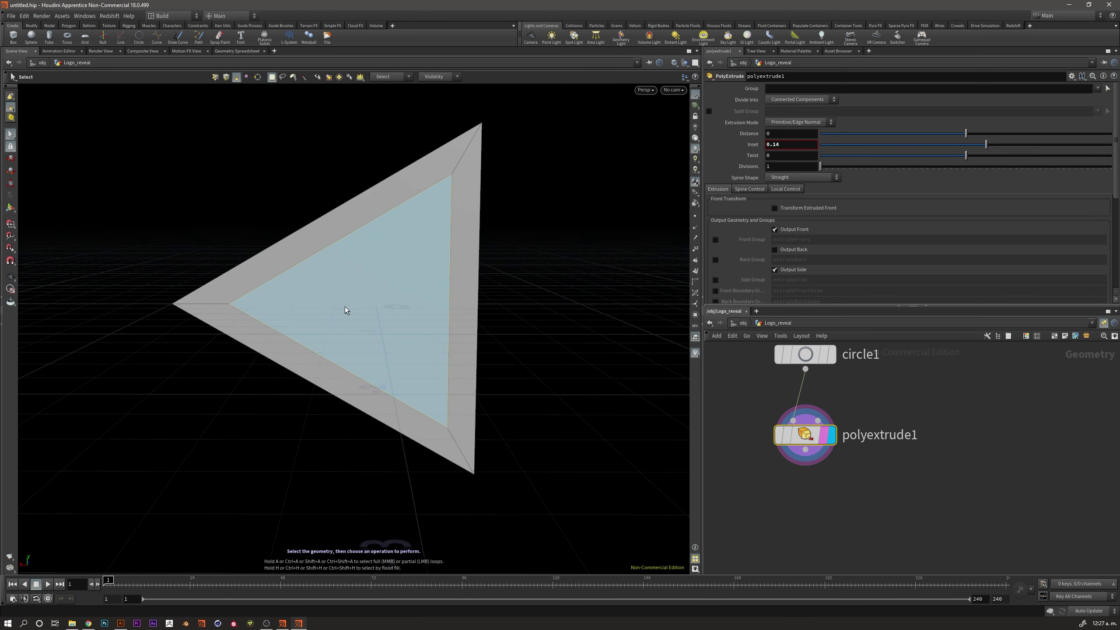
left_click(226, 78)
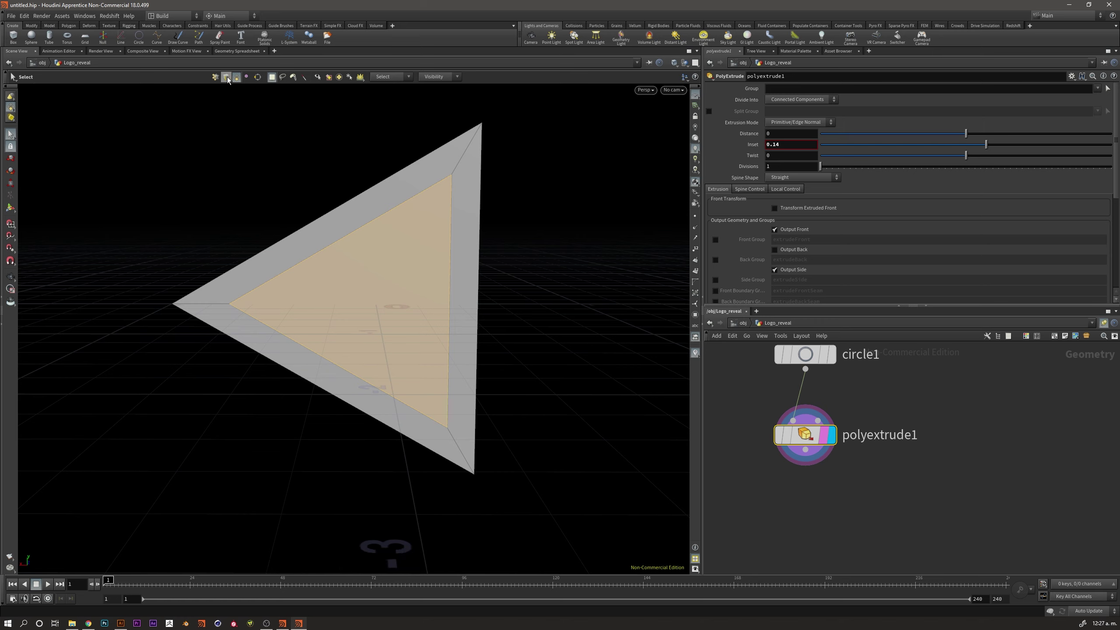
left_click(212, 78)
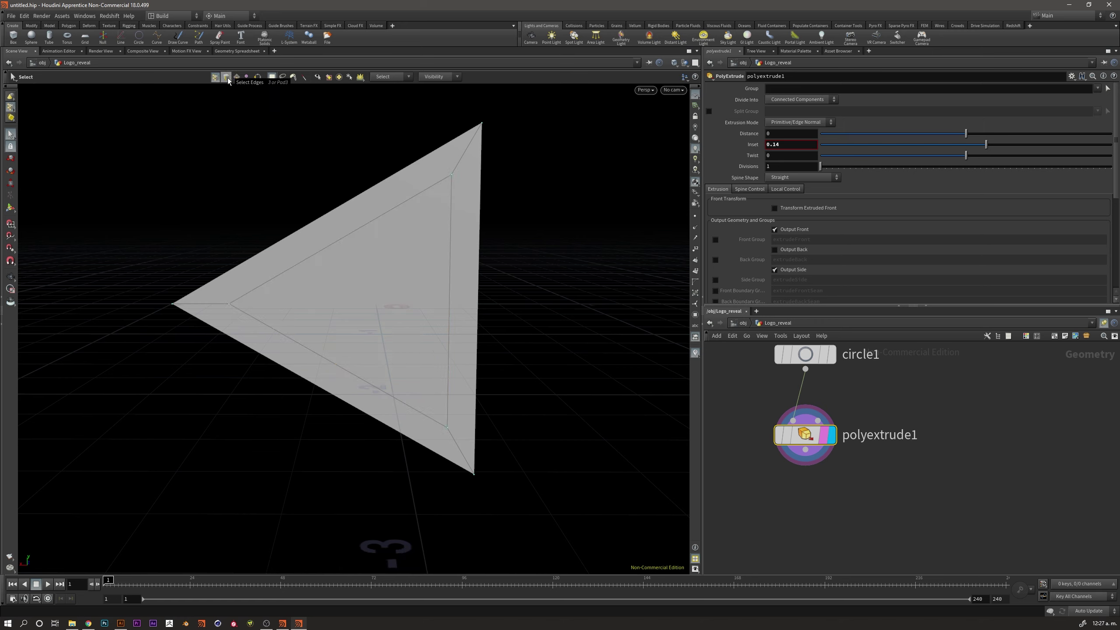
left_click(227, 77)
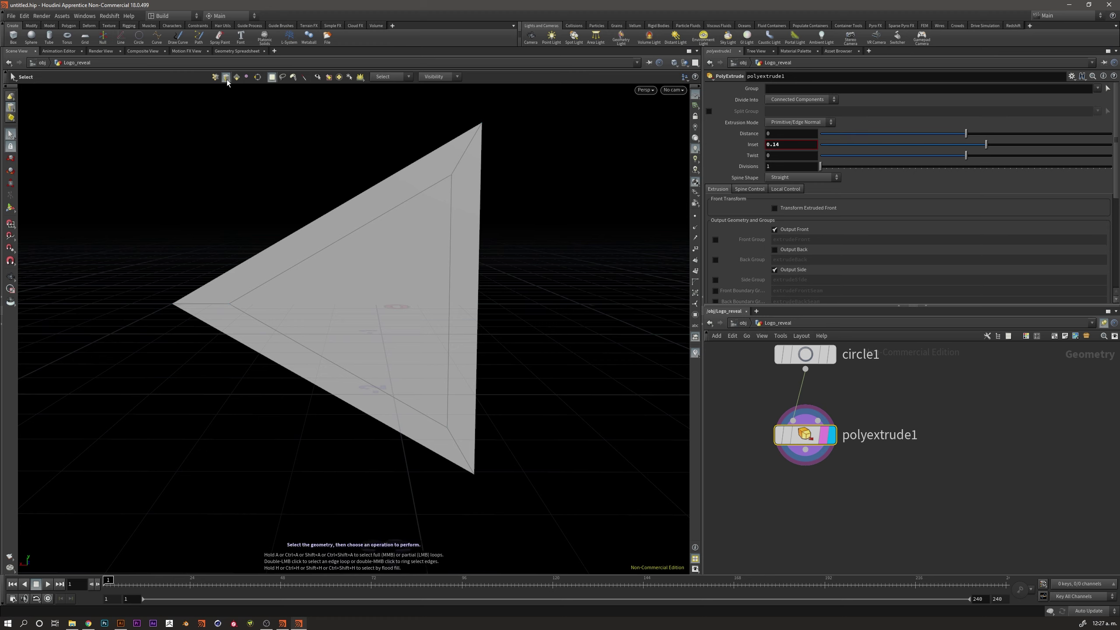
left_click(236, 77)
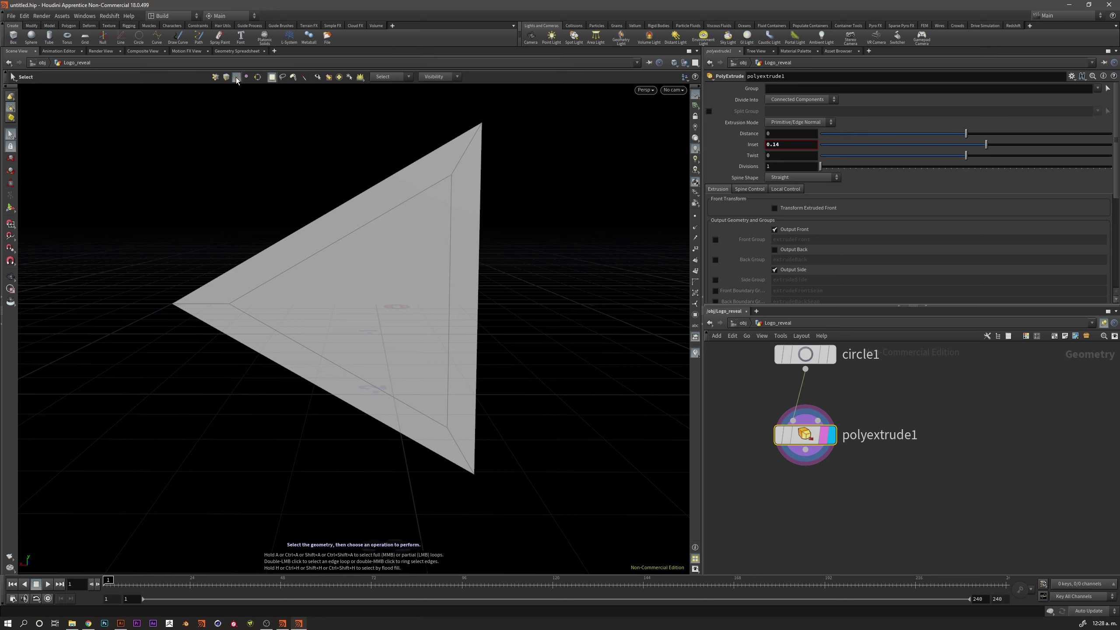
Delete the inner triangle face, creating blast1, and check the hollow frame
left_click(369, 311)
key("Delete")
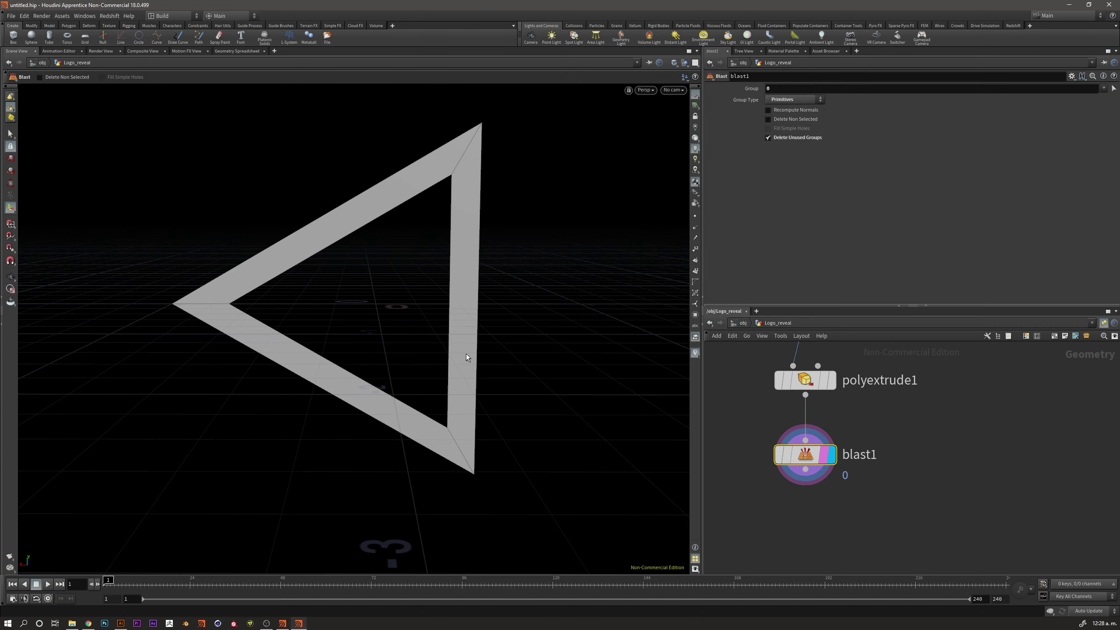
left_click_drag(466, 356, 312, 245, "alt")
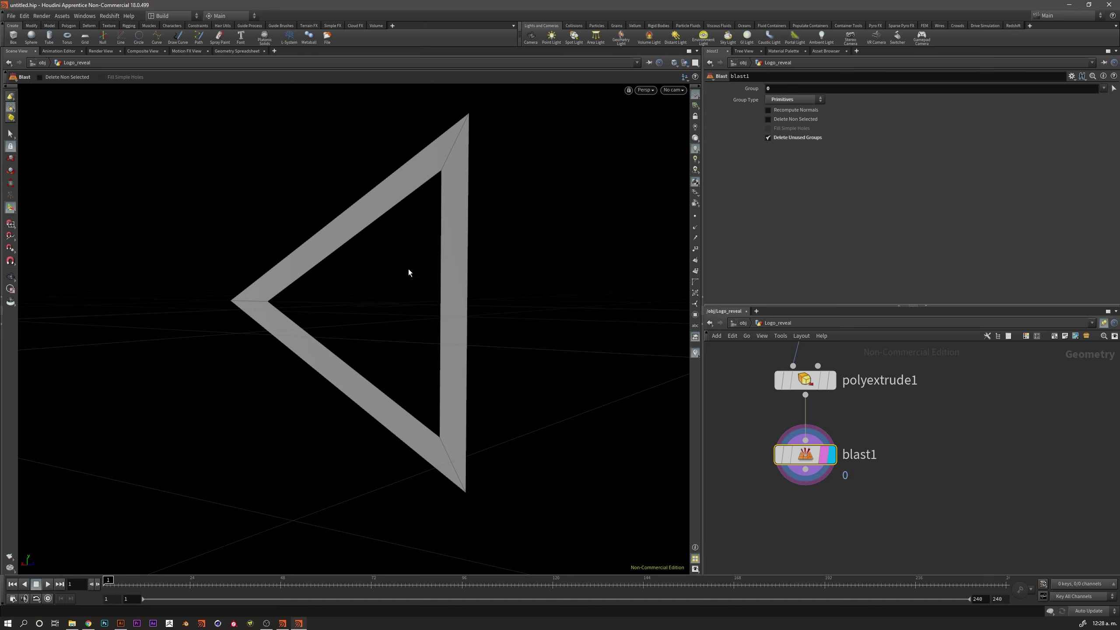
left_click(805, 472)
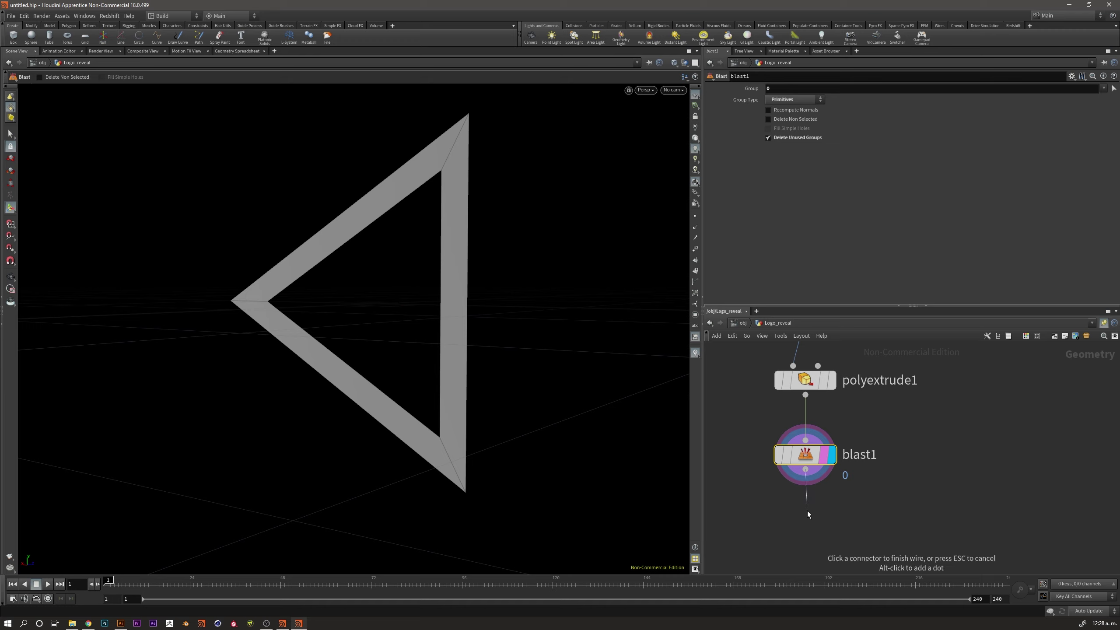
Add polyextrude2 after blast1 and extrude the frame to 0.209 depth
key("Tab")
type("poly")
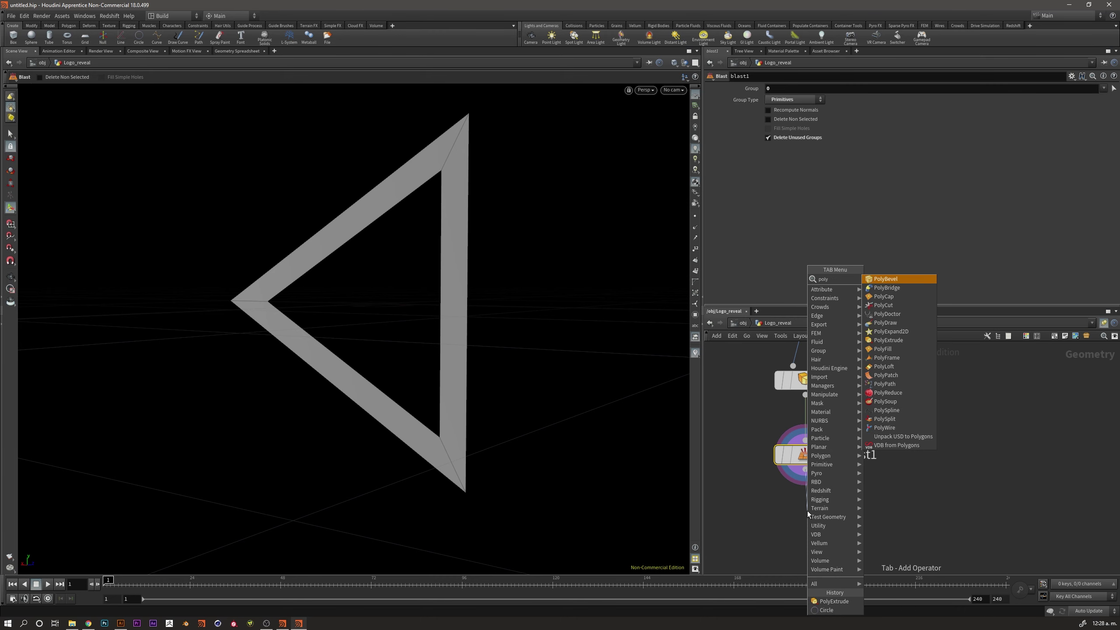
type("e")
key("Return")
left_click(806, 513)
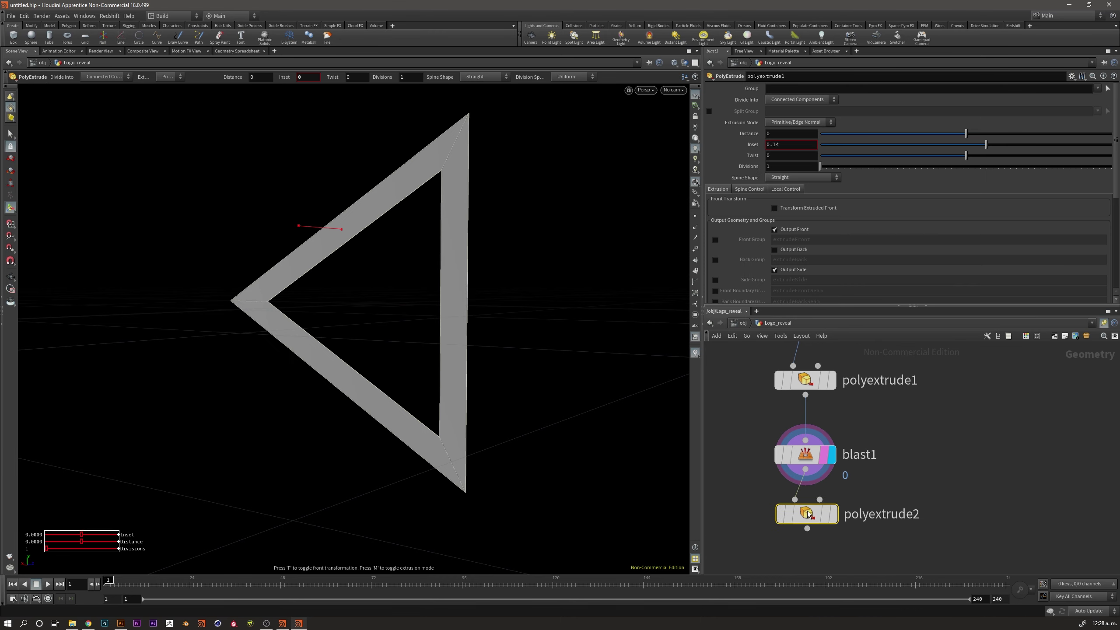
left_click(835, 519)
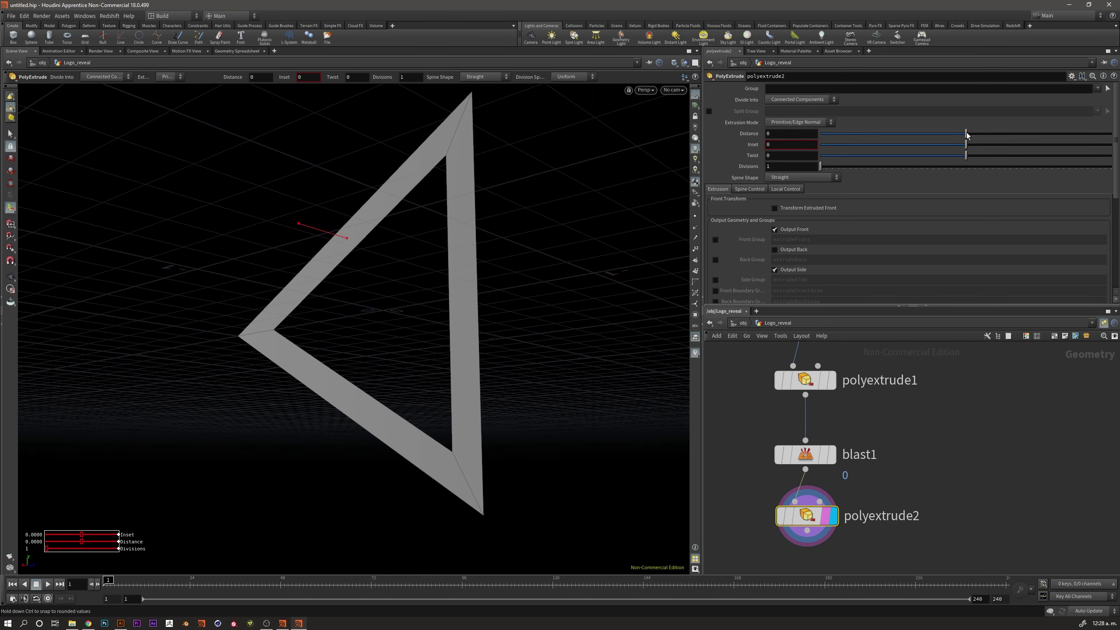
left_click_drag(965, 133, 995, 137)
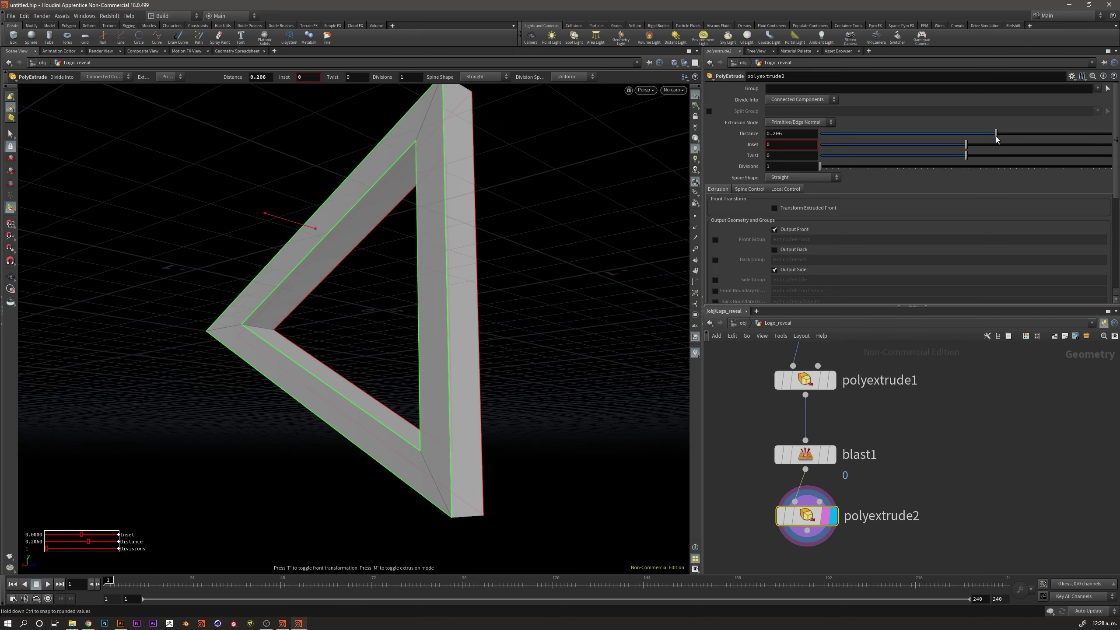
key("Escape")
mouse_move(238, 309)
left_mouse_down()
mouse_move(395, 313)
mouse_move(350, 320)
mouse_move(269, 307)
mouse_move(384, 318)
mouse_move(282, 306)
mouse_move(342, 325)
mouse_move(244, 308)
mouse_move(455, 313)
mouse_move(237, 320)
mouse_move(357, 314)
mouse_move(273, 307)
mouse_move(275, 320)
left_mouse_up()
Turn on keeping back faces for polyextrude2 and inspect the extruded frame
key("Return")
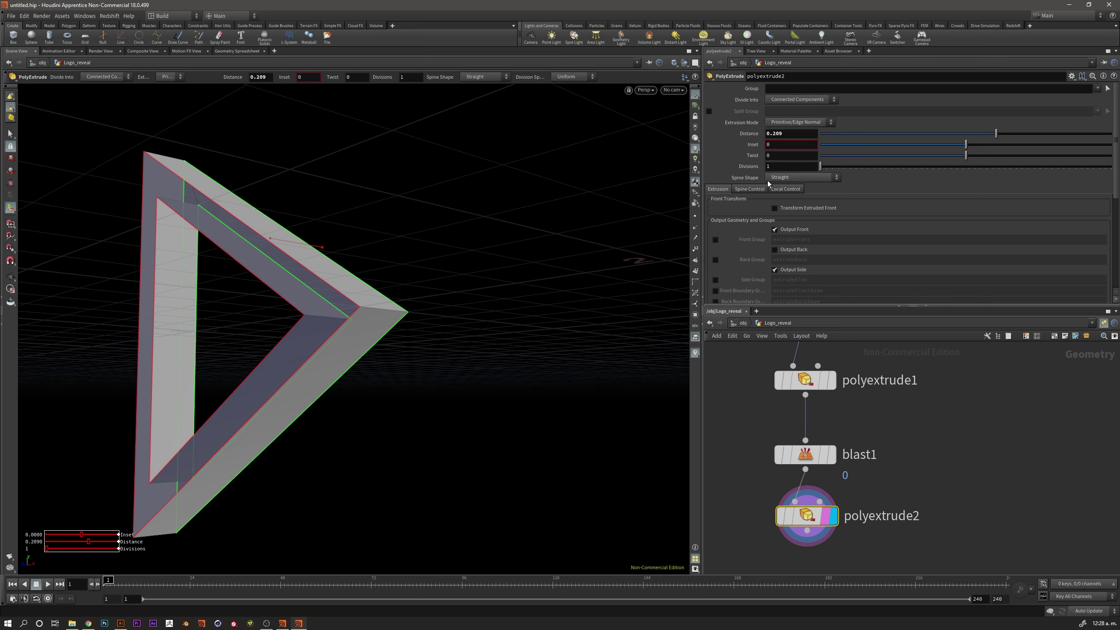
scroll(970, 208, "down", 2)
scroll(1053, 202, "down", 2)
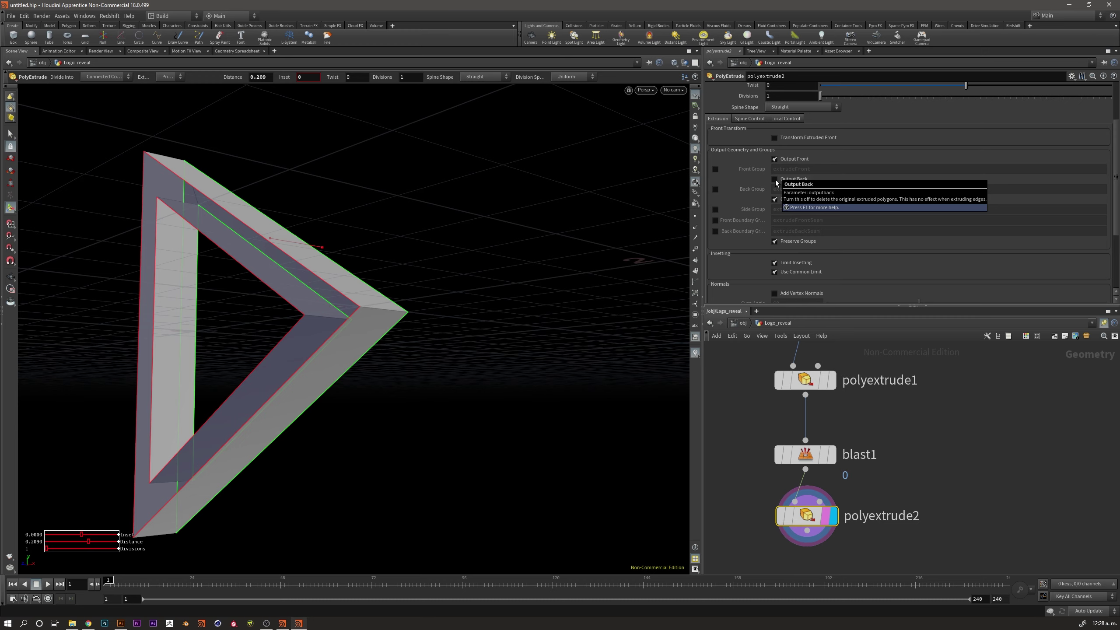
left_click(774, 179)
key("Escape")
mouse_move(284, 325)
left_mouse_down()
mouse_move(395, 290)
mouse_move(524, 282)
mouse_move(257, 300)
mouse_move(425, 286)
mouse_move(359, 294)
mouse_move(407, 348)
mouse_move(360, 285)
left_mouse_up()
key("Return")
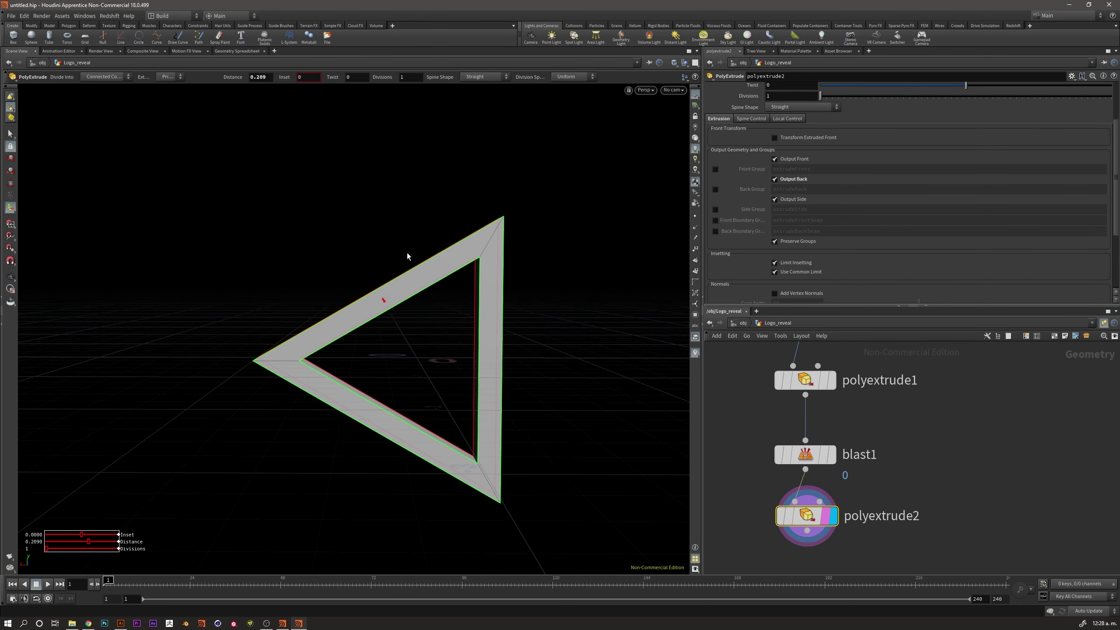
mouse_move(407, 254)
left_mouse_down("alt")
mouse_move(399, 357)
mouse_move(288, 384)
left_mouse_up("alt")
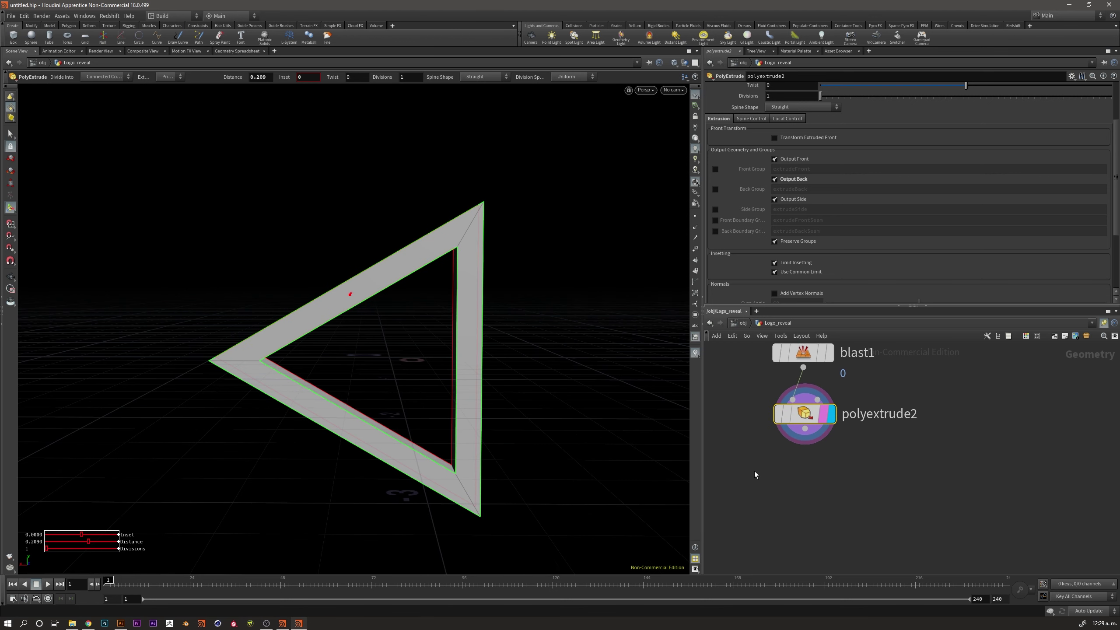
Add a transform1 node after polyextrude2 and set its display flag
left_click(804, 428)
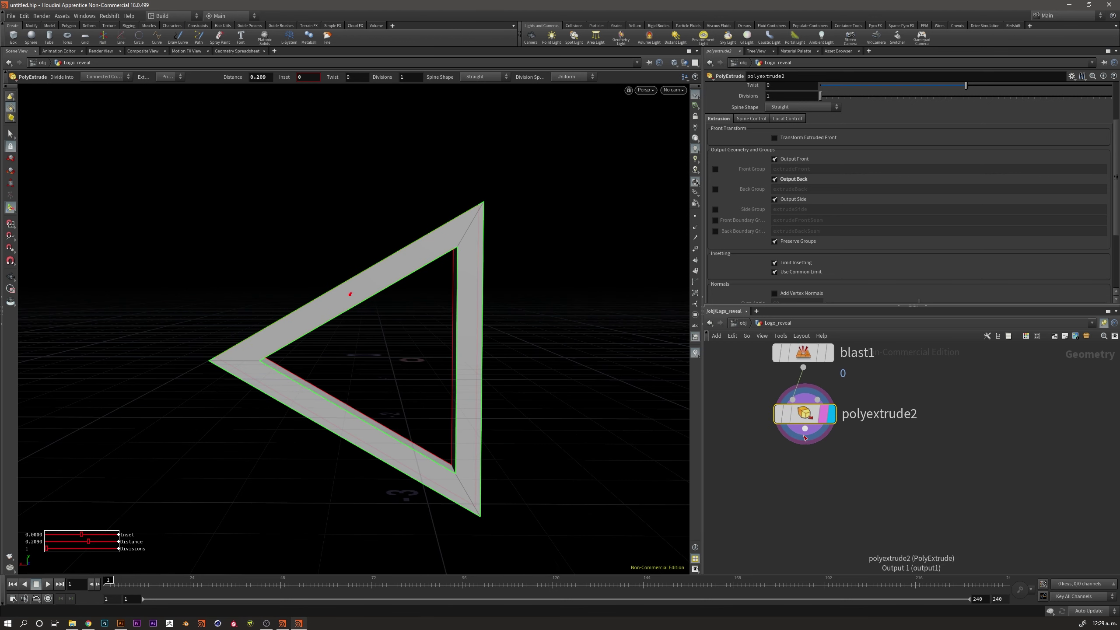
left_click(807, 474)
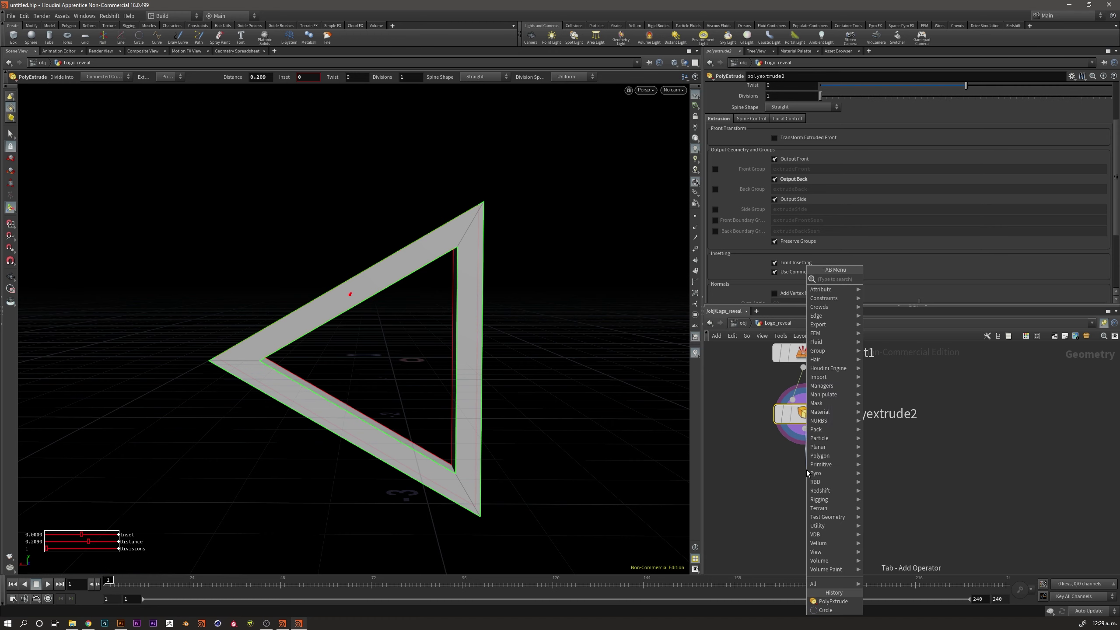
type("tra")
type("nsf")
key("Return")
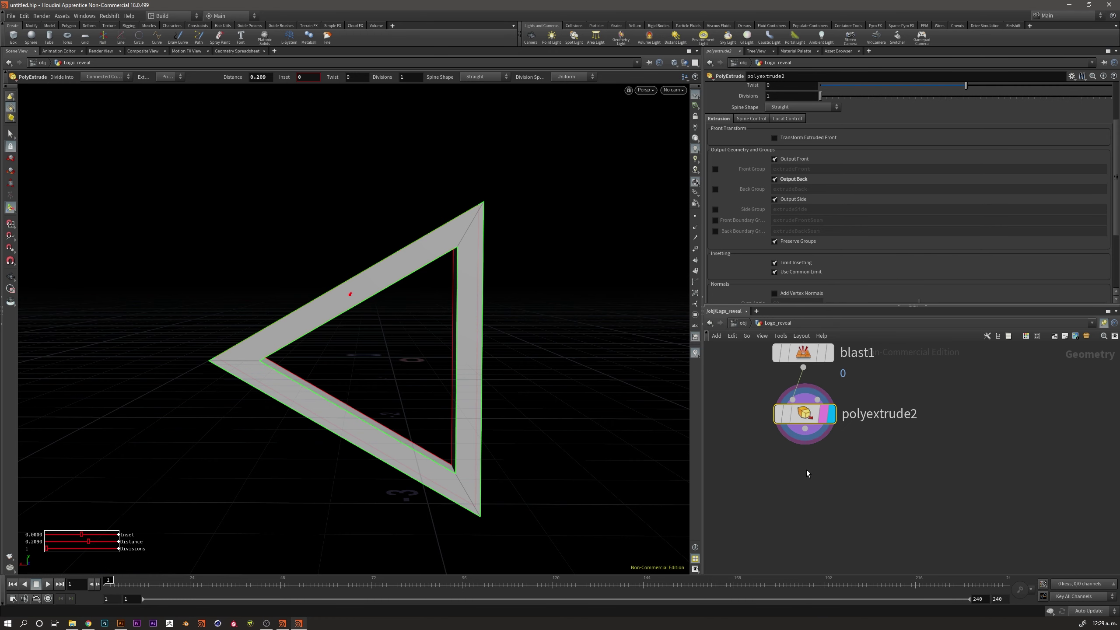
left_click(806, 472)
left_click(829, 475)
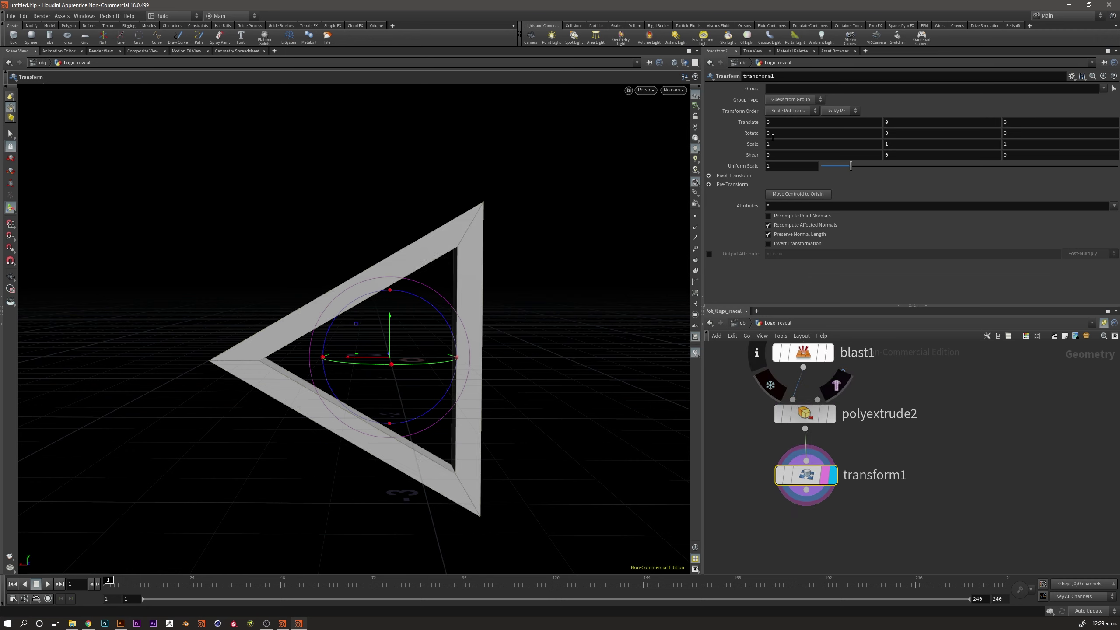
Set transform1's Rotate Z to -30 and inspect the tilted frame from several angles
left_click(1016, 133)
key("Return")
key("Escape")
mouse_move(412, 368)
left_mouse_down()
mouse_move(499, 364)
mouse_move(412, 375)
mouse_move(407, 358)
mouse_move(430, 367)
mouse_move(435, 311)
mouse_move(374, 375)
mouse_move(315, 358)
mouse_move(426, 385)
mouse_move(370, 350)
mouse_move(387, 355)
mouse_move(275, 370)
mouse_move(430, 357)
mouse_move(348, 374)
mouse_move(372, 376)
mouse_move(362, 371)
mouse_move(350, 425)
left_mouse_up()
key("Return")
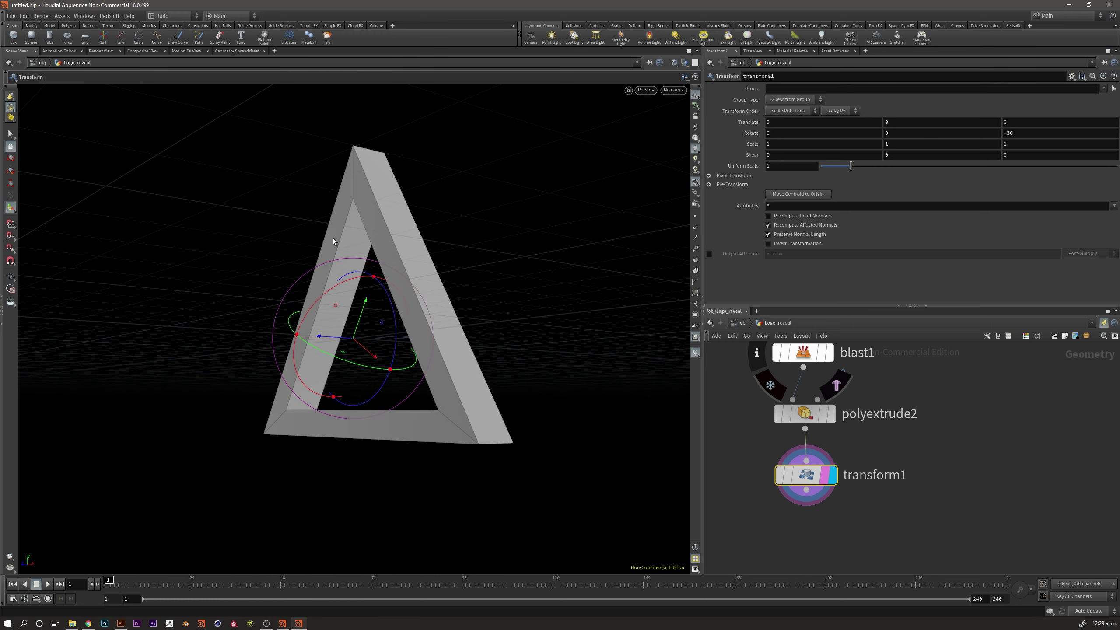
key("Escape")
mouse_move(272, 429)
left_mouse_down()
mouse_move(361, 419)
mouse_move(344, 440)
left_mouse_up()
key("Return")
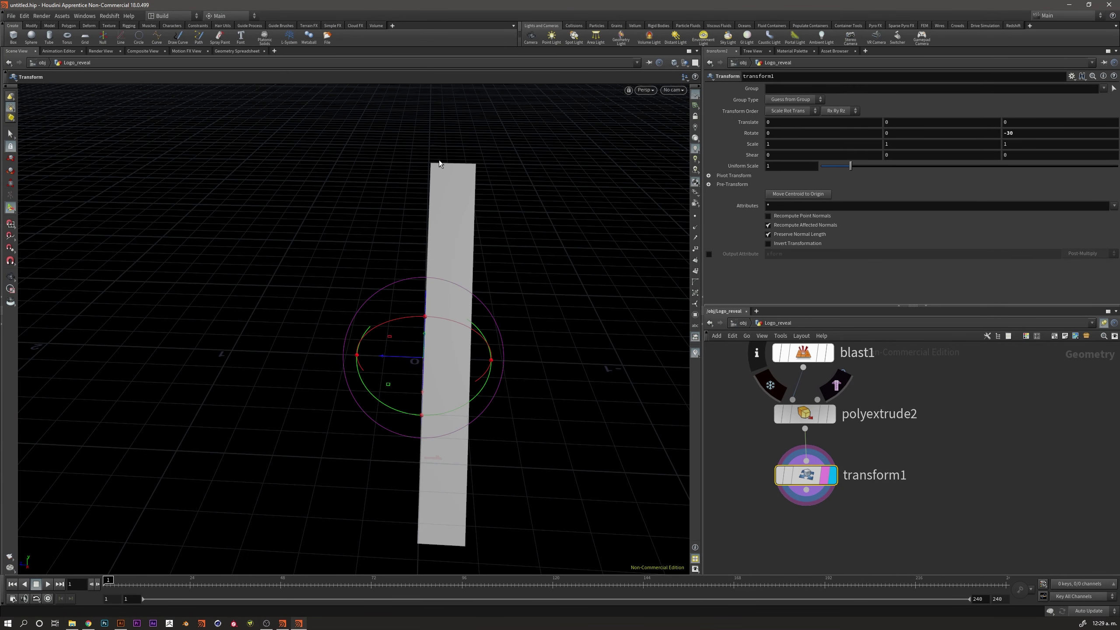
mouse_move(475, 396)
left_mouse_down("alt")
mouse_move(500, 380)
mouse_move(514, 335)
left_mouse_up("alt")
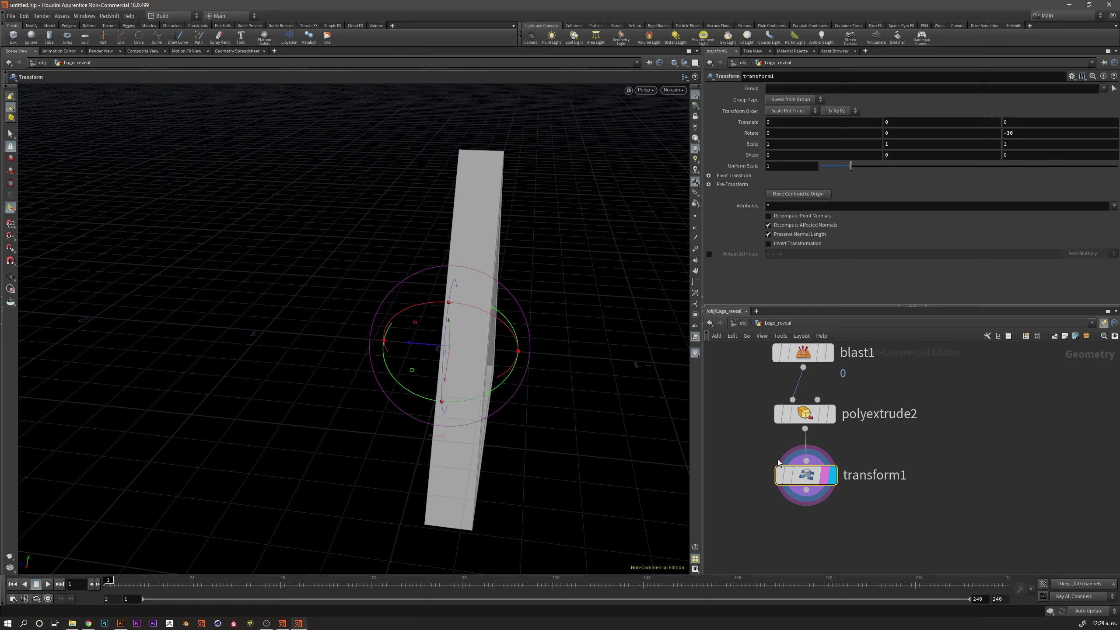
Select polyextrude2 and orbit to inspect the extruded triangle at an angle
left_click(804, 413)
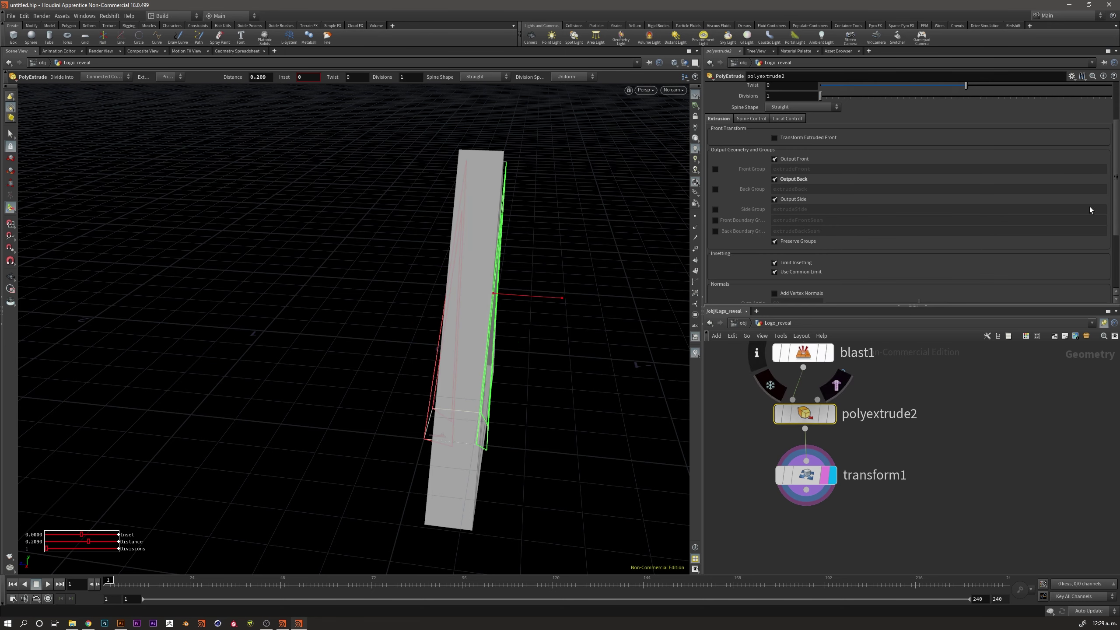
scroll(961, 189, "up", 3)
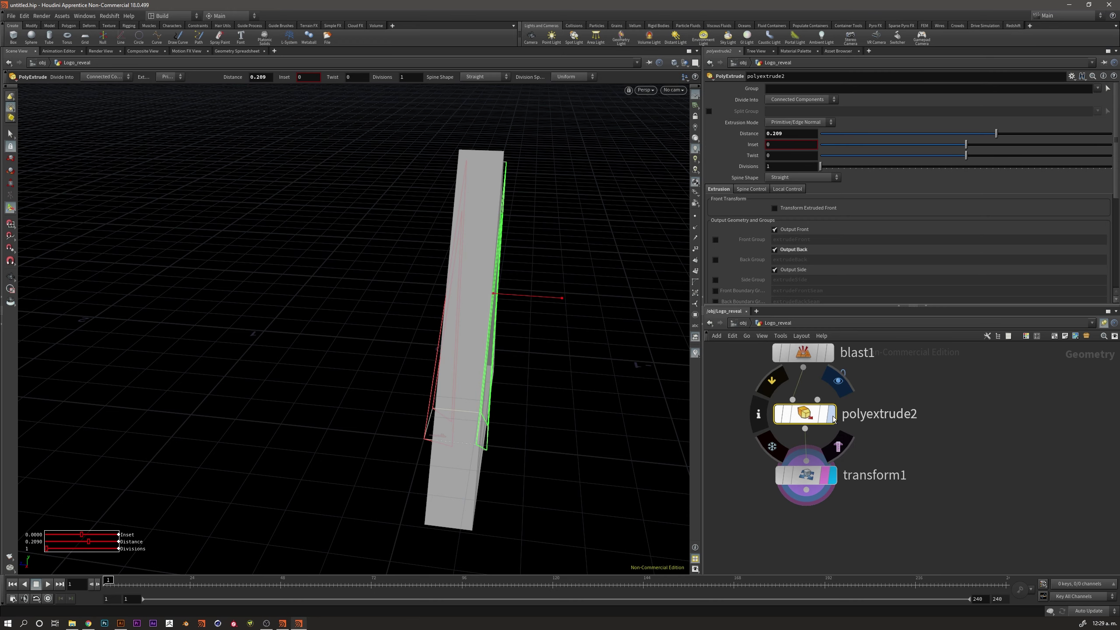
key("r")
key("Escape")
left_click_drag(357, 318, 487, 380)
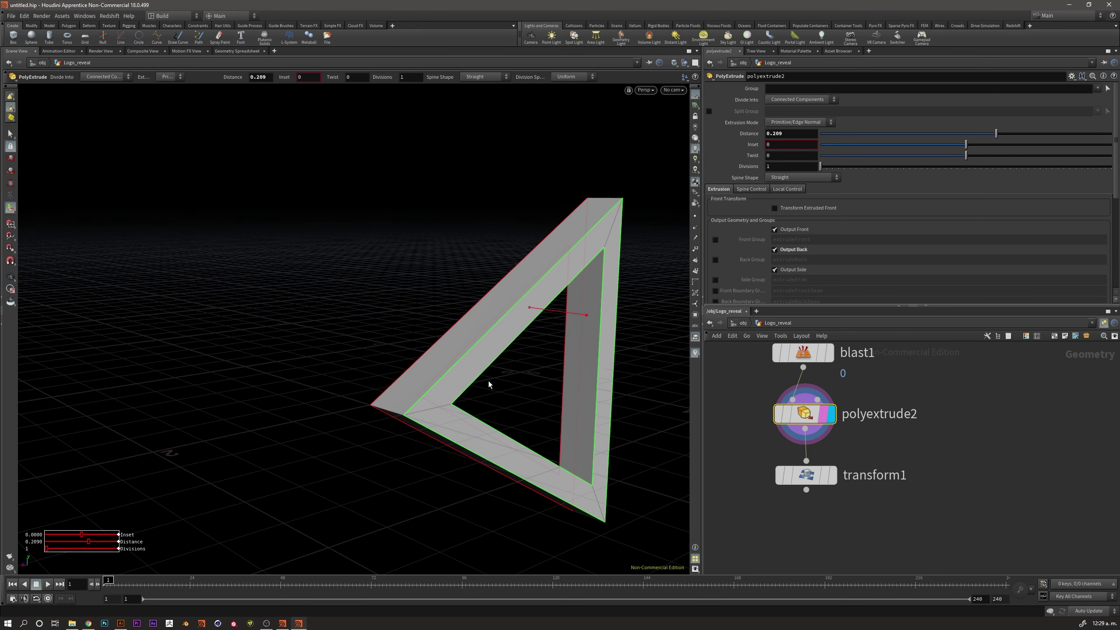
key("Return")
key("Return")
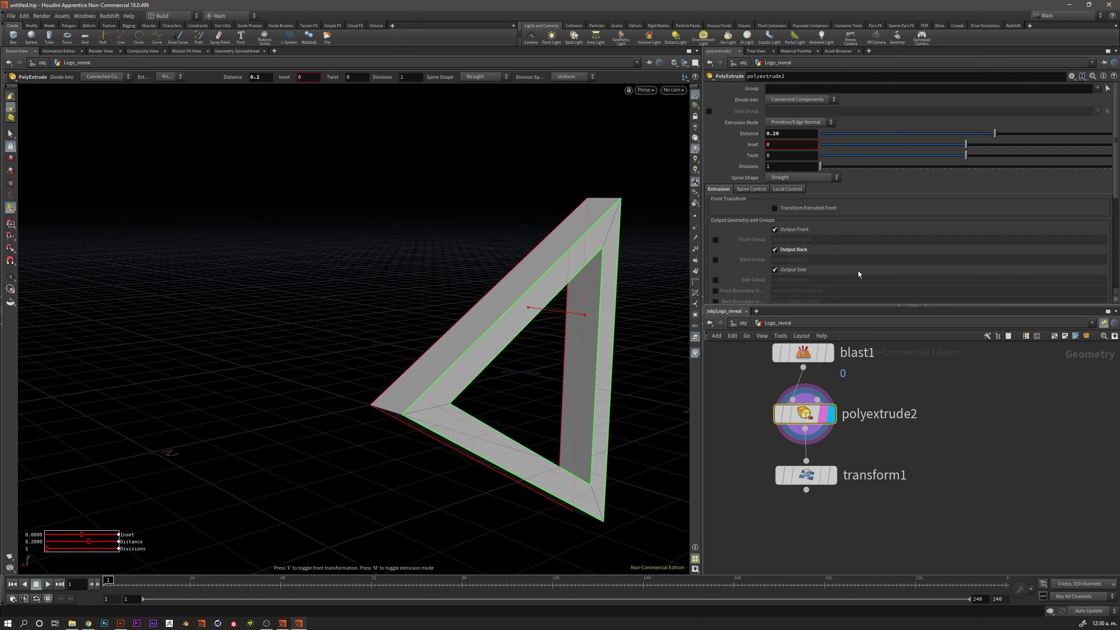
Set transform1's Translate Z to 0.10 and view the triangle edge-on
left_click(795, 475)
left_click(831, 475)
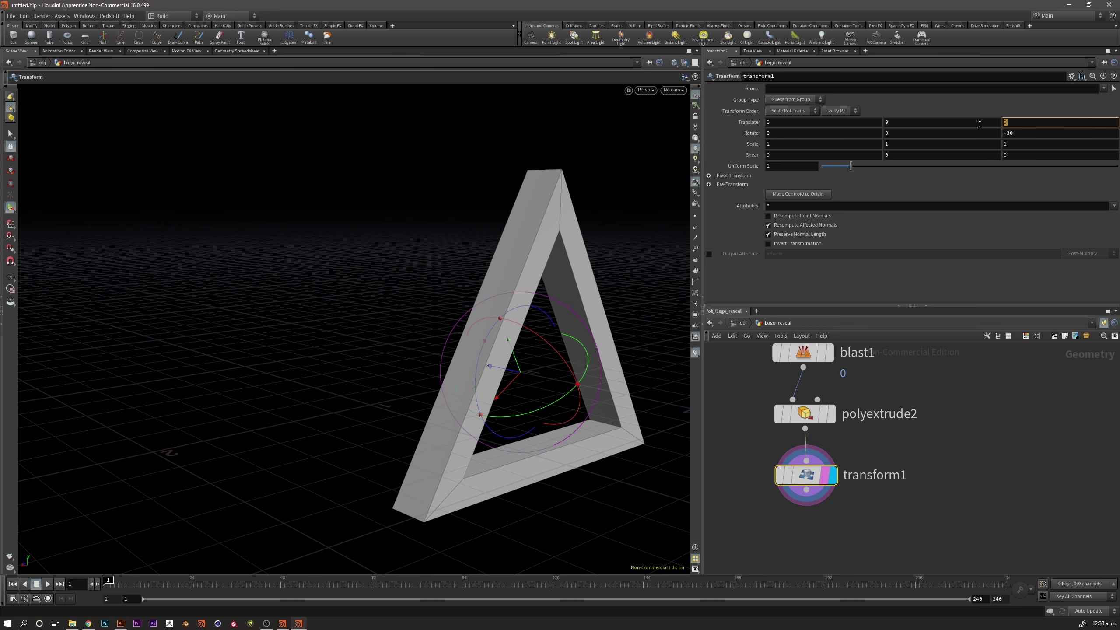
type("0.1")
key("Return")
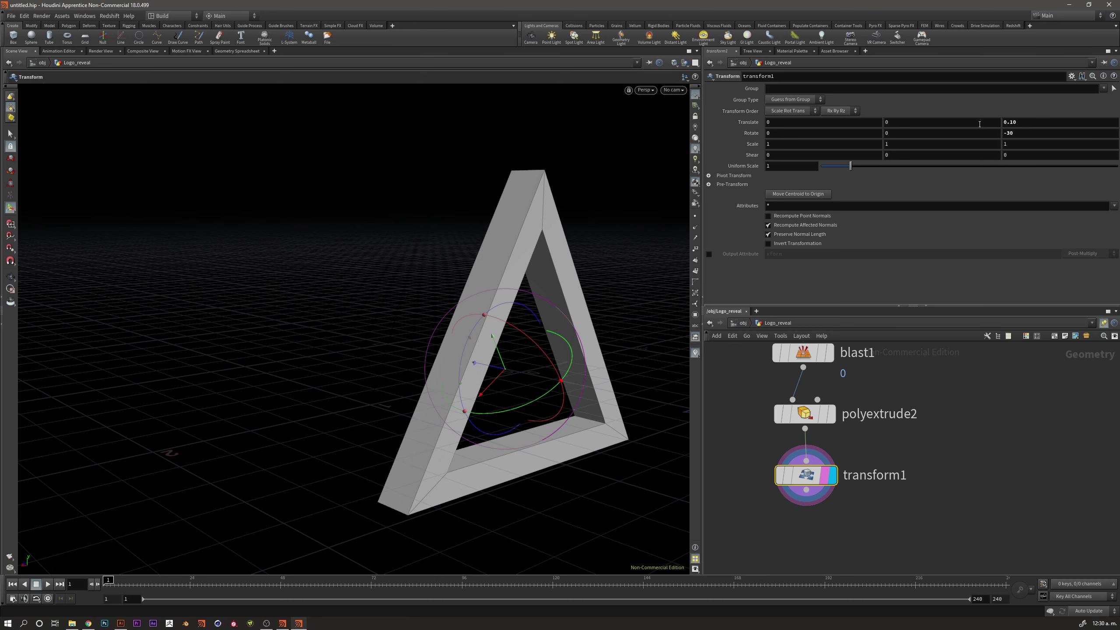
key("Escape")
mouse_move(455, 405)
left_mouse_down()
mouse_move(474, 384)
mouse_move(563, 400)
mouse_move(426, 405)
mouse_move(500, 425)
left_mouse_up()
key("t")
middle_click_drag(897, 434, 907, 469)
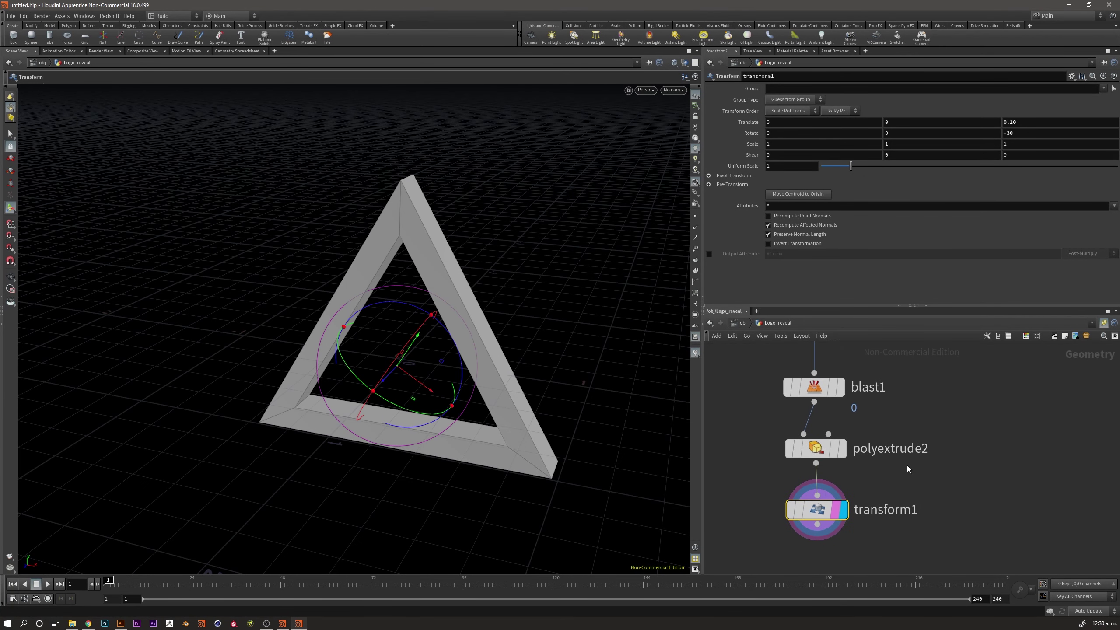
Test a deeper polyextrude2 Distance with the handle, then set it back to 0.2
left_click(838, 449)
left_click(816, 448)
mouse_move(507, 315)
left_mouse_down()
mouse_move(614, 317)
mouse_move(647, 295)
mouse_move(404, 324)
left_mouse_up()
key("Escape")
key("Return")
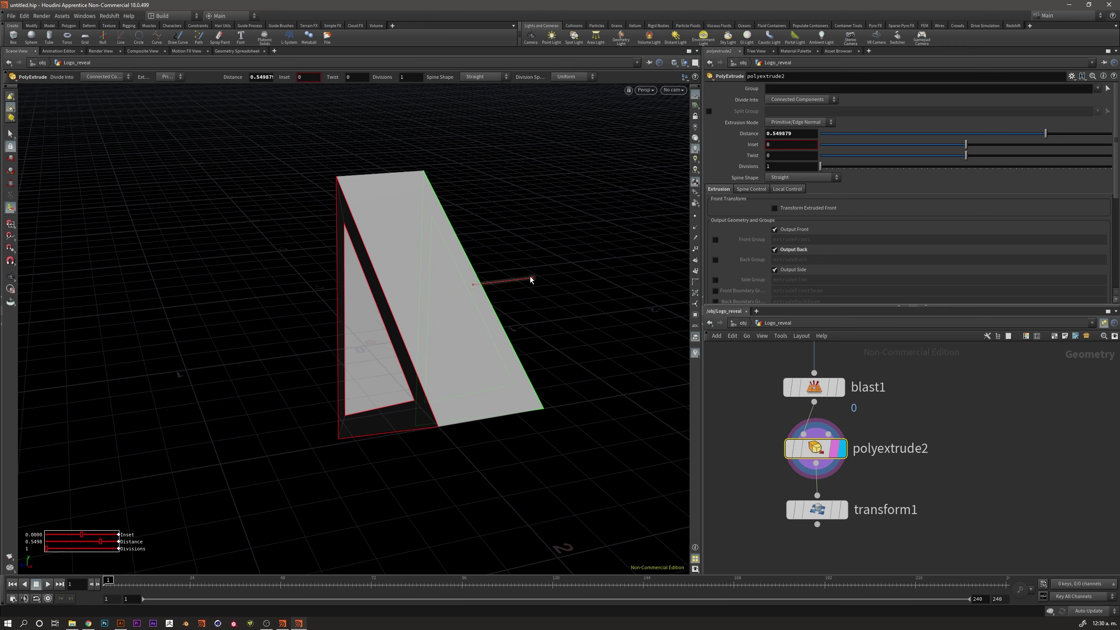
mouse_move(530, 276)
left_mouse_down()
mouse_move(626, 274)
mouse_move(525, 298)
mouse_move(542, 296)
left_mouse_up()
left_click_drag(790, 140, 779, 142)
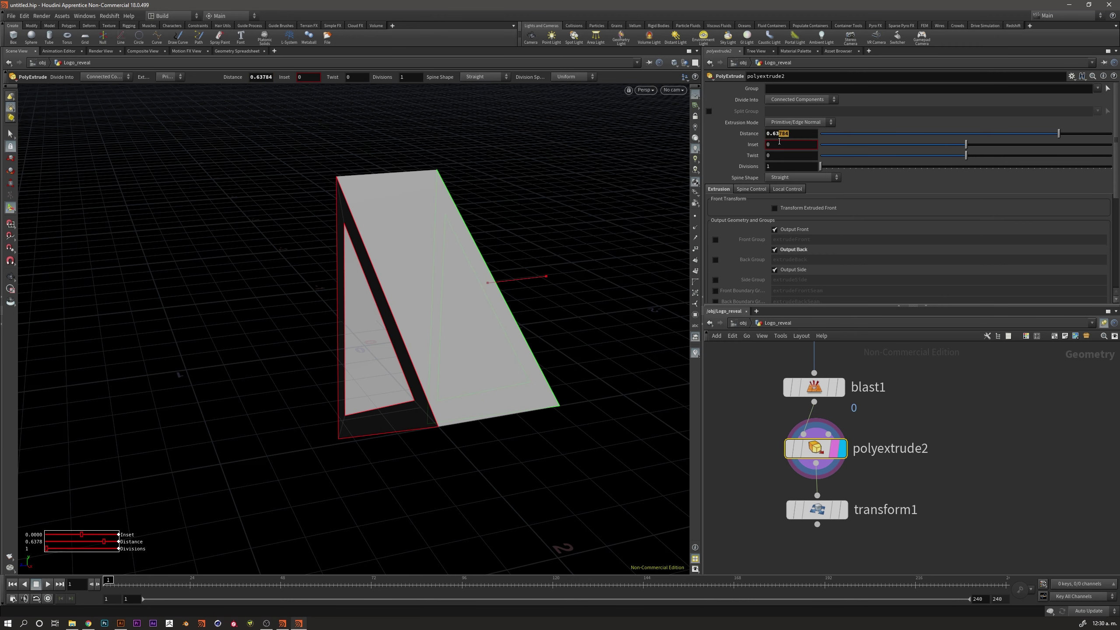
type("2")
key("Return")
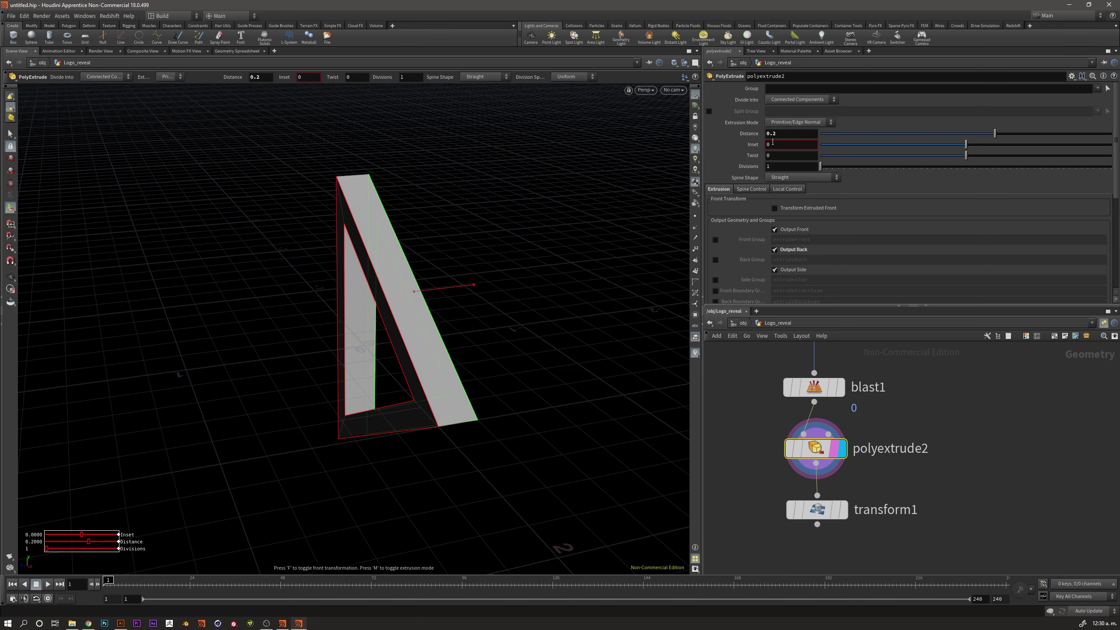
Display transform1 and confirm its -30 Z rotation and 0.10 Z translation
key("Escape")
left_click_drag(375, 323, 341, 301)
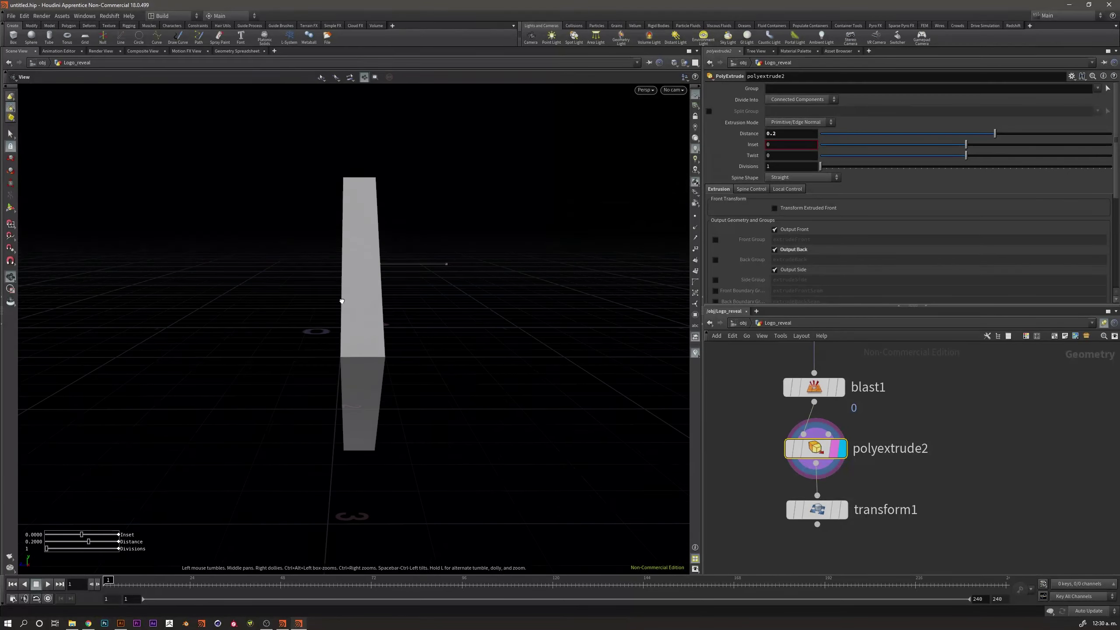
key("Return")
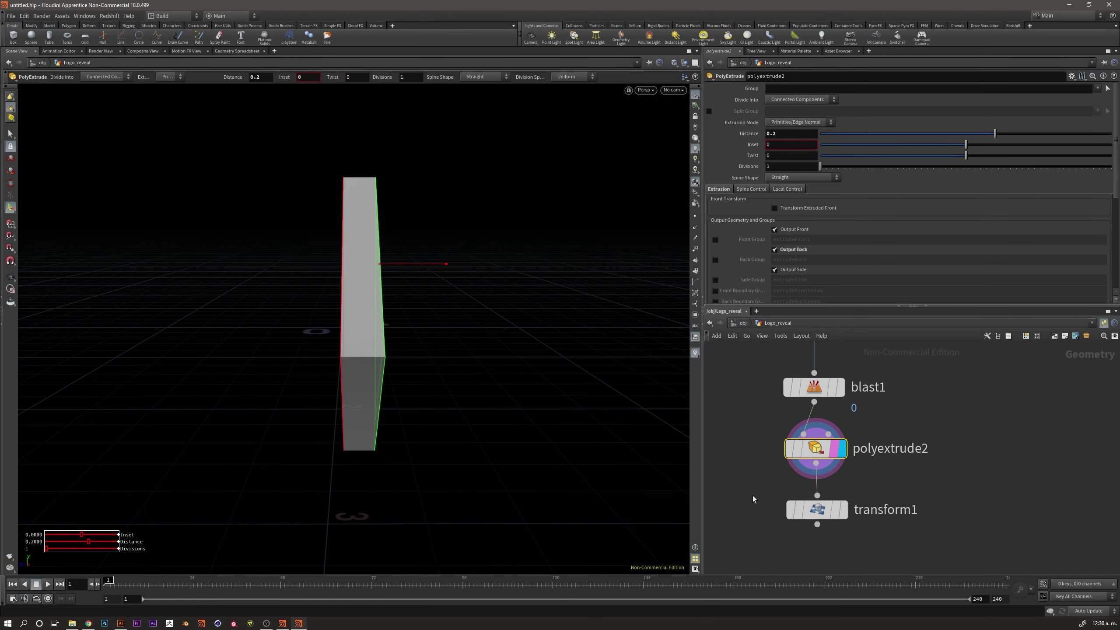
left_click(842, 509)
left_click(815, 514)
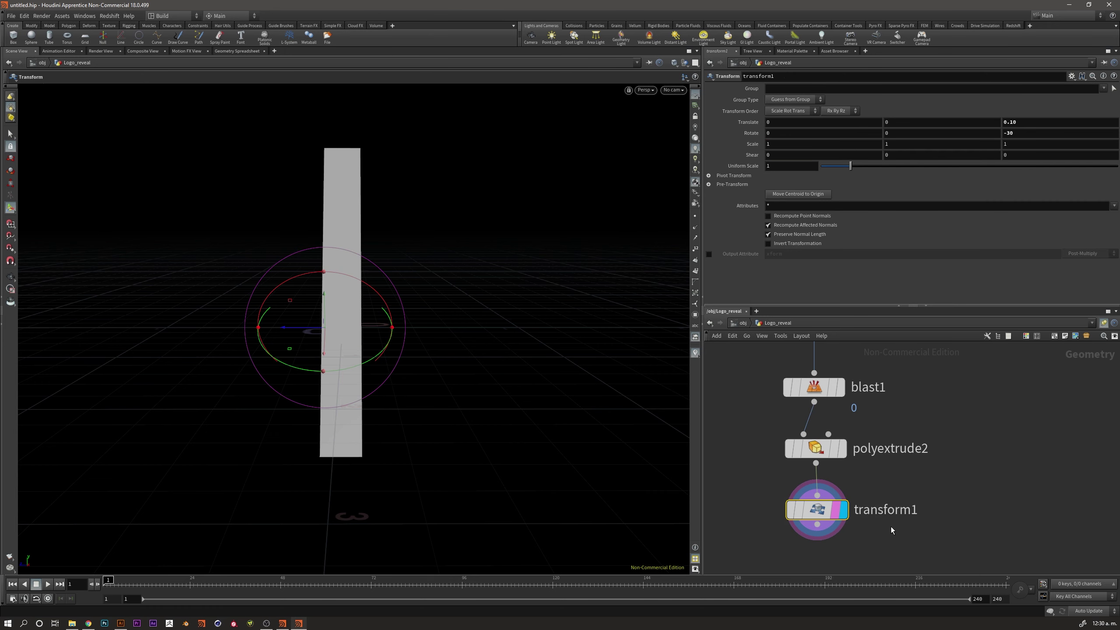
left_click(1007, 133)
left_click(1002, 122)
mouse_move(334, 336)
left_mouse_down()
mouse_move(502, 328)
mouse_move(367, 358)
mouse_move(220, 355)
mouse_move(450, 332)
mouse_move(407, 352)
left_mouse_up()
key("Return")
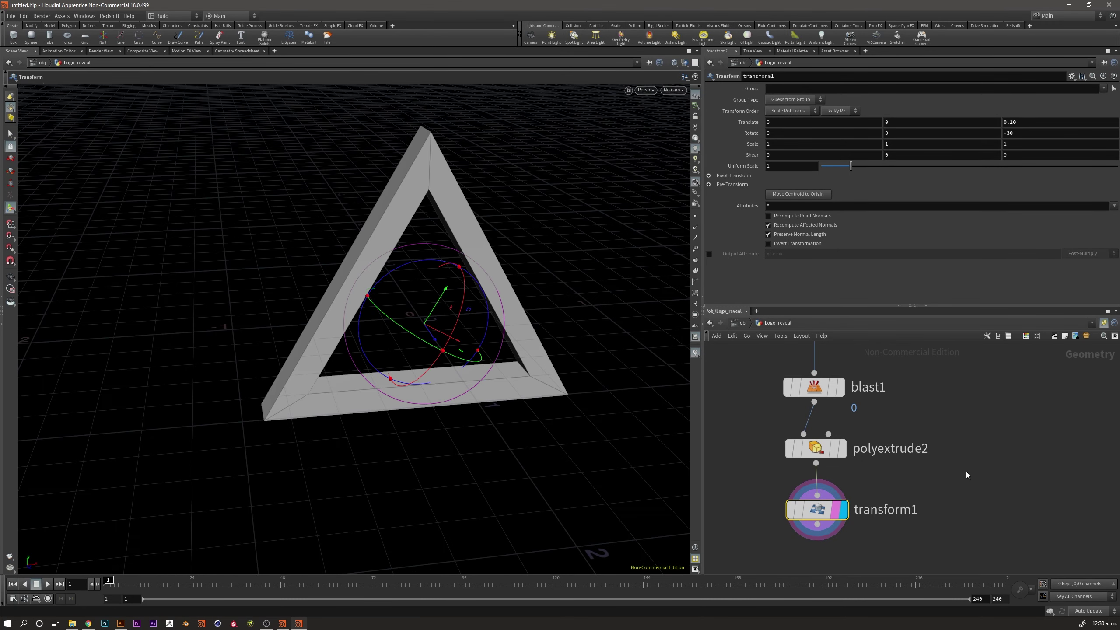
scroll(977, 420, "down", 1)
scroll(916, 507, "down", 1)
scroll(763, 442, "down", 1)
scroll(776, 419, "up", 1)
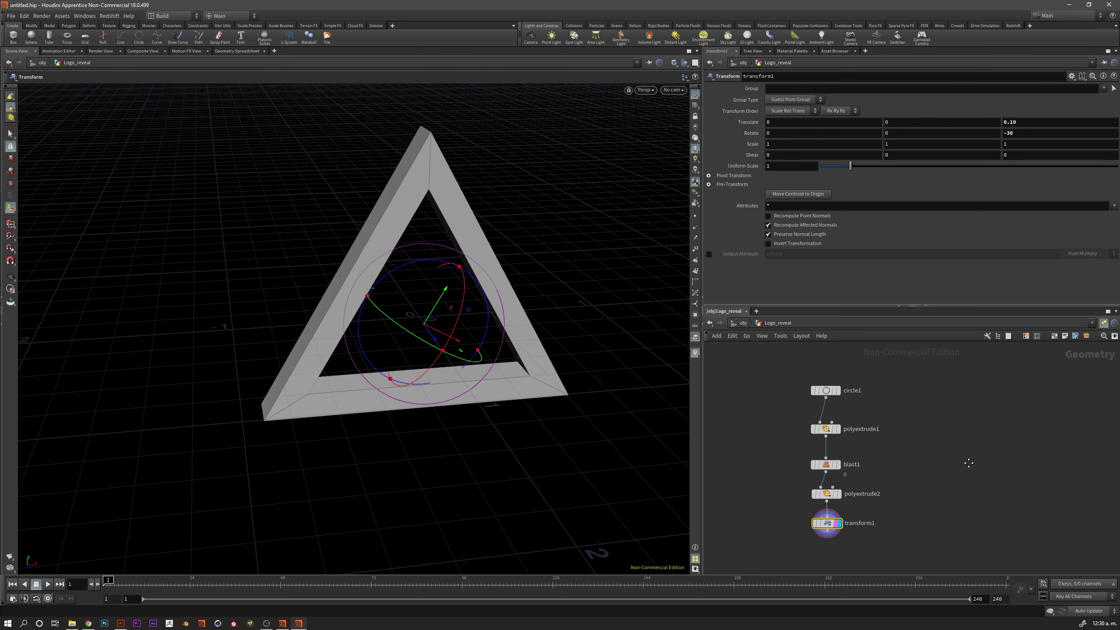
left_click_drag(784, 388, 904, 559)
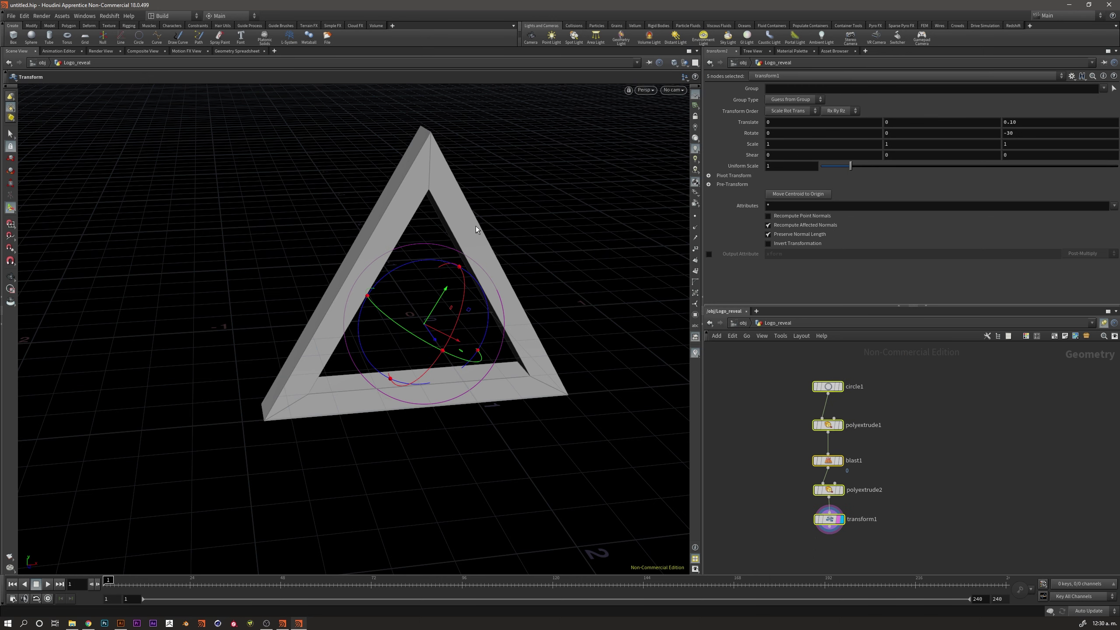
middle_click_drag(949, 409, 917, 396)
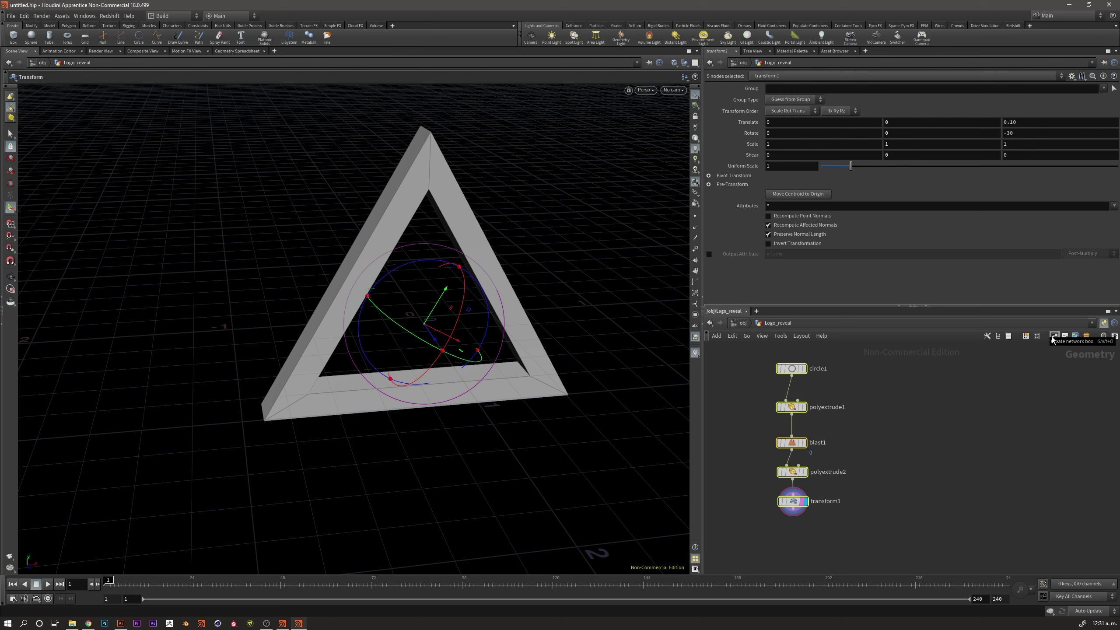
left_click(1053, 337)
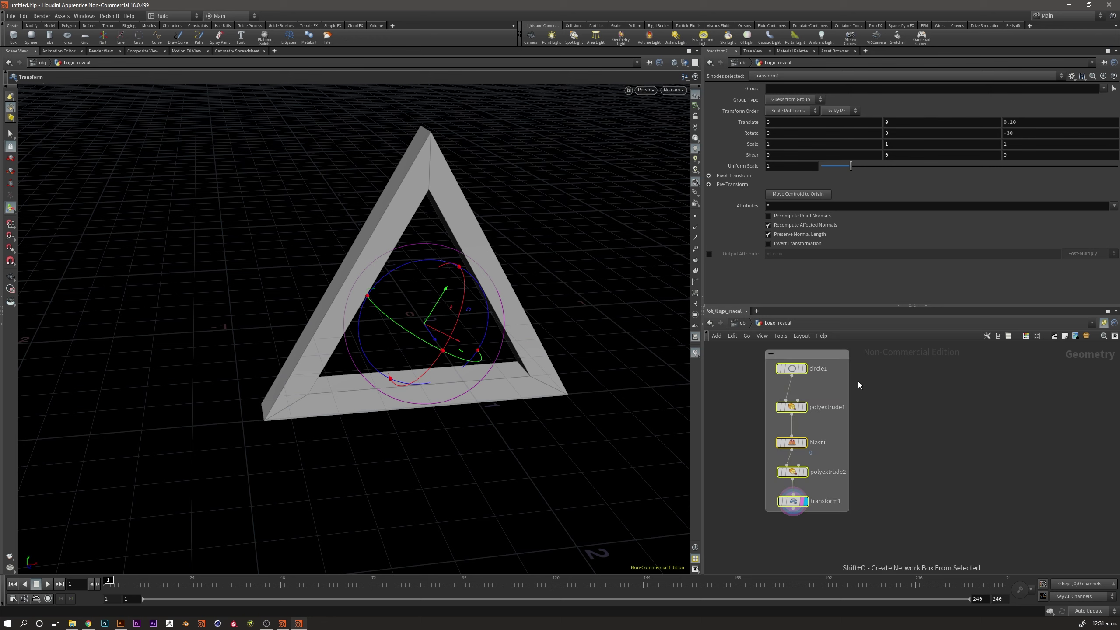
left_click_drag(847, 511, 888, 525)
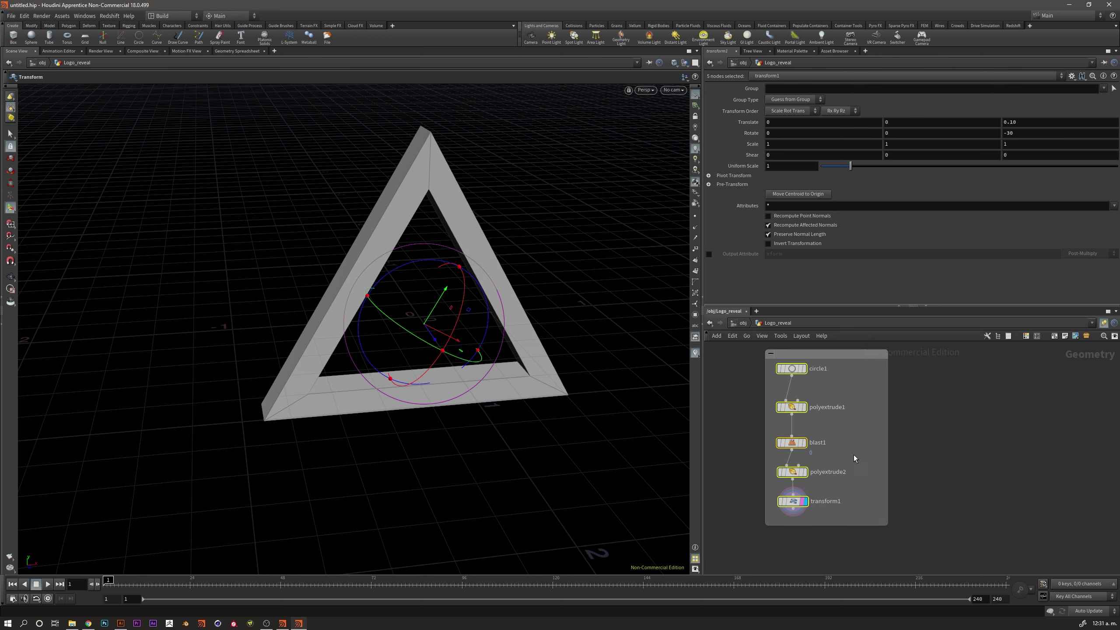
double_click(807, 352)
type("Logo princip")
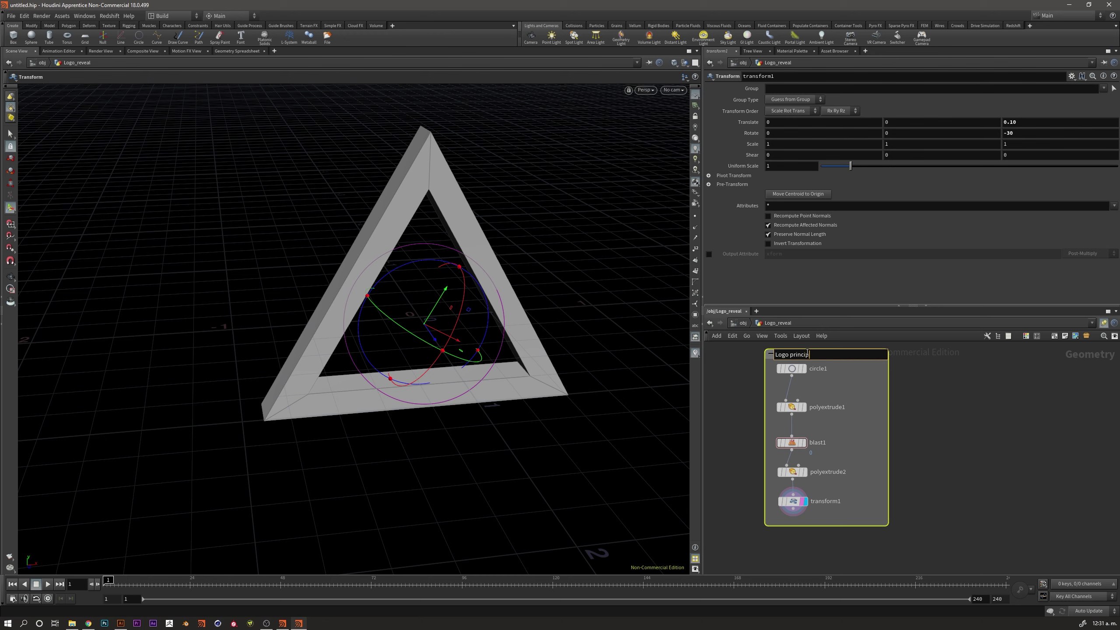
type("al")
key("Return")
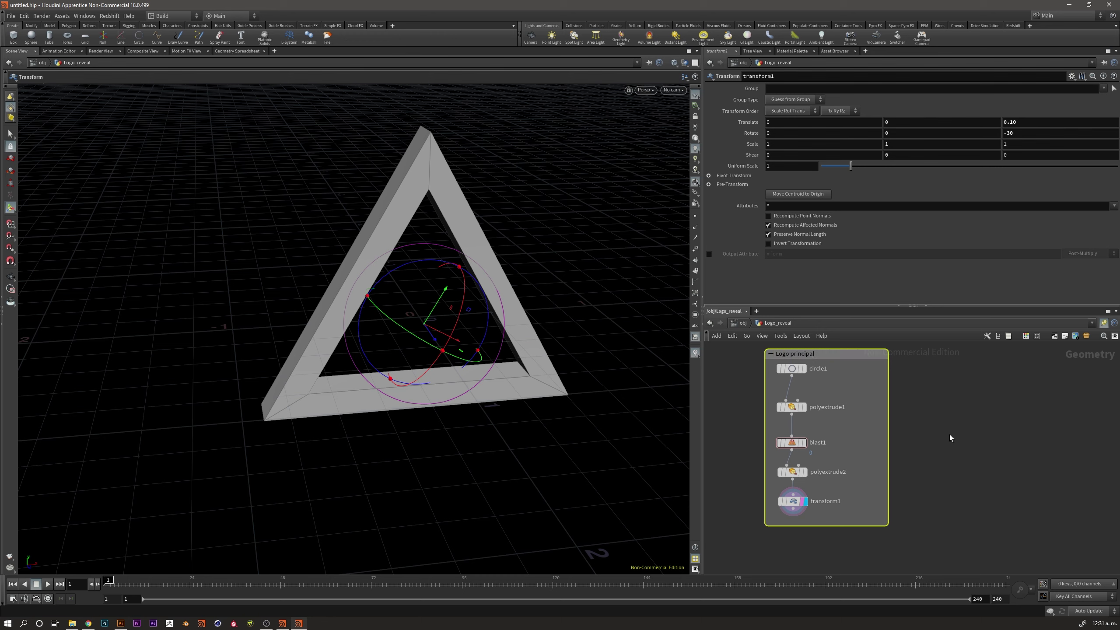
mouse_move(950, 437)
middle_mouse_down()
mouse_move(945, 461)
mouse_move(952, 443)
mouse_move(923, 437)
middle_mouse_up()
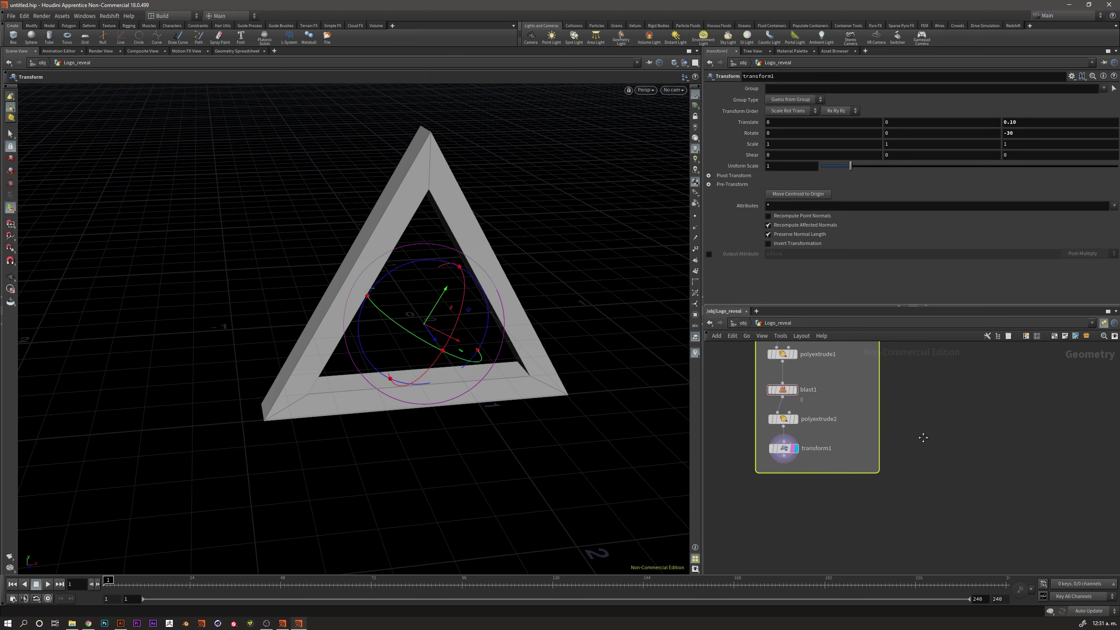
key("Escape")
mouse_move(462, 374)
left_mouse_down()
mouse_move(430, 393)
mouse_move(502, 420)
mouse_move(267, 408)
left_mouse_up()
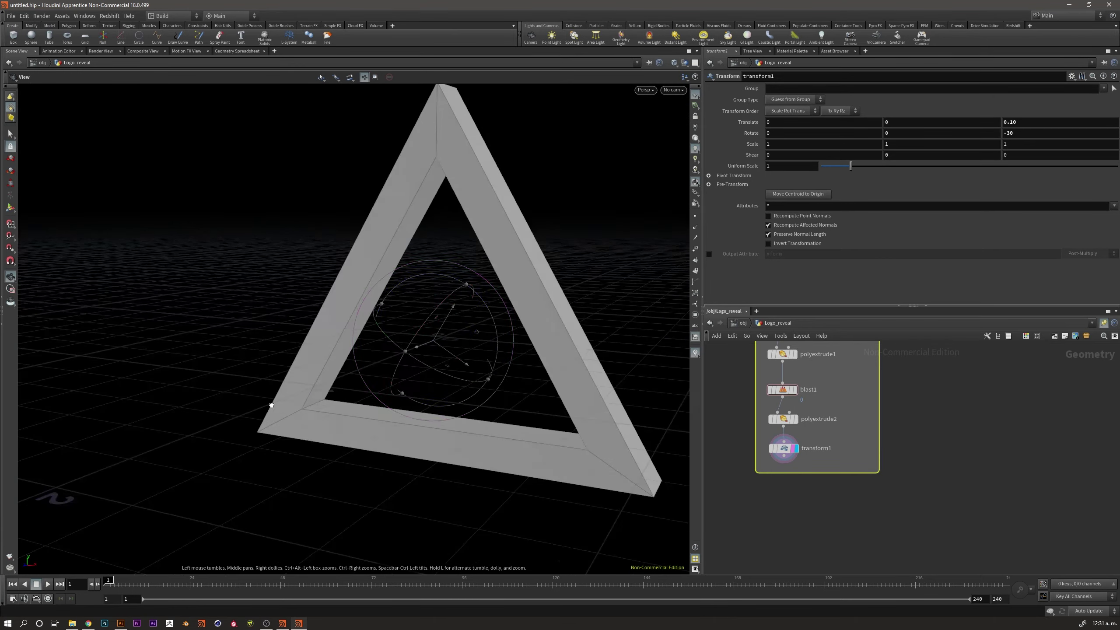
key("Return")
key("Escape")
mouse_move(482, 440)
left_mouse_down()
mouse_move(365, 455)
mouse_move(515, 440)
mouse_move(407, 453)
mouse_move(459, 440)
left_mouse_up()
key("Return")
key("Escape")
key("Return")
key("Escape")
mouse_move(227, 410)
left_mouse_down()
mouse_move(399, 347)
mouse_move(232, 387)
mouse_move(140, 380)
mouse_move(344, 392)
left_mouse_up()
scroll(399, 347, "up", 5)
key("Return")
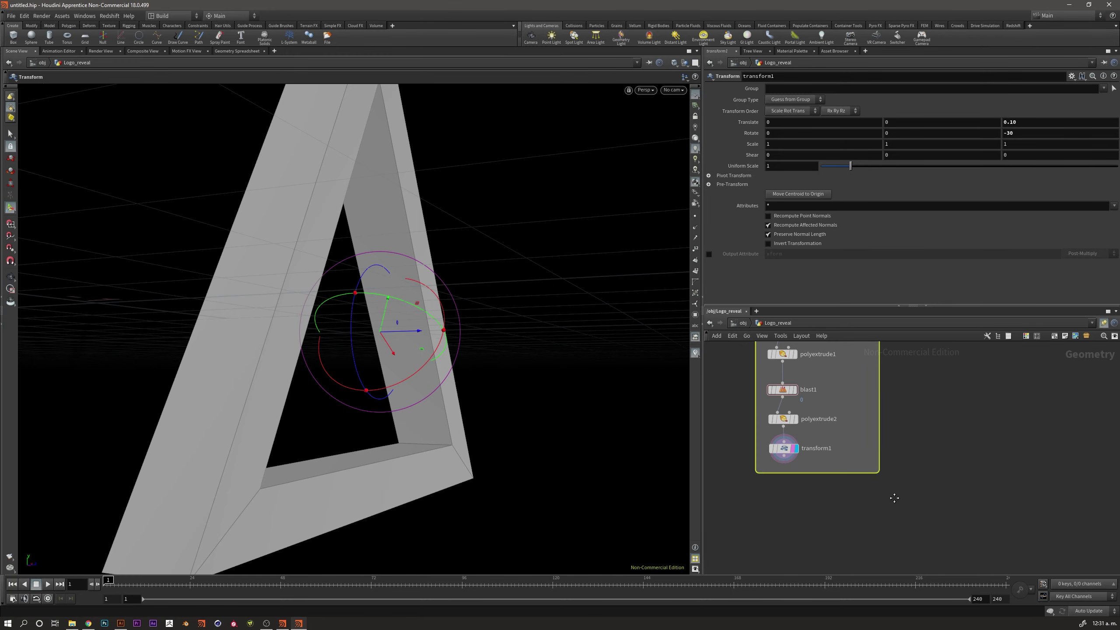
middle_click_drag(894, 497, 876, 467)
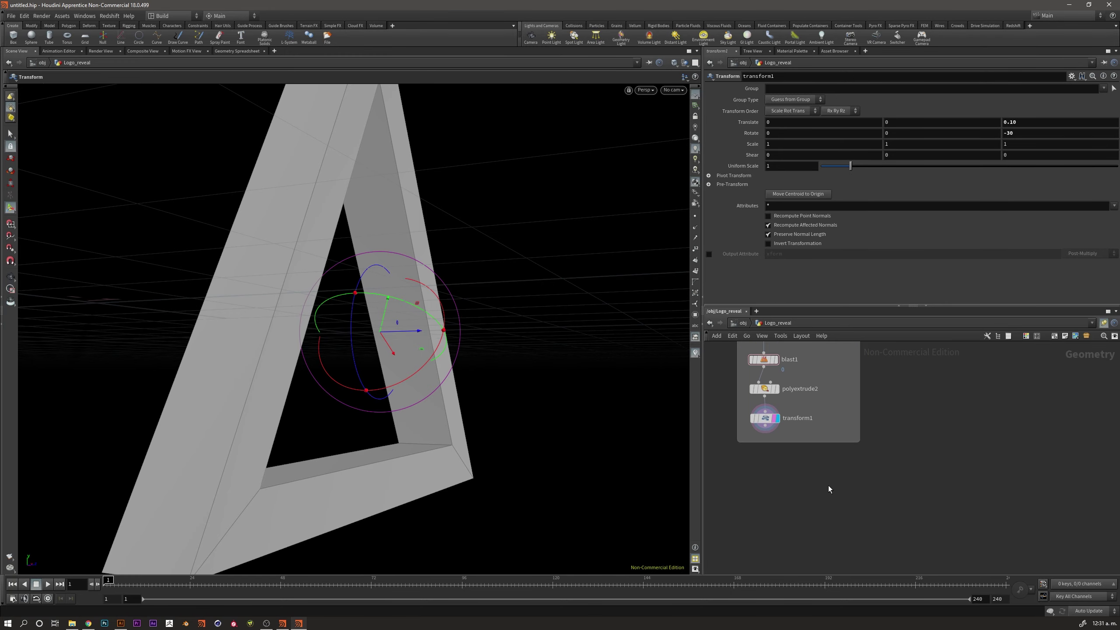
Add a peak1 node wired from transform1 and display its result
key("Tab")
type("pea")
key("Return")
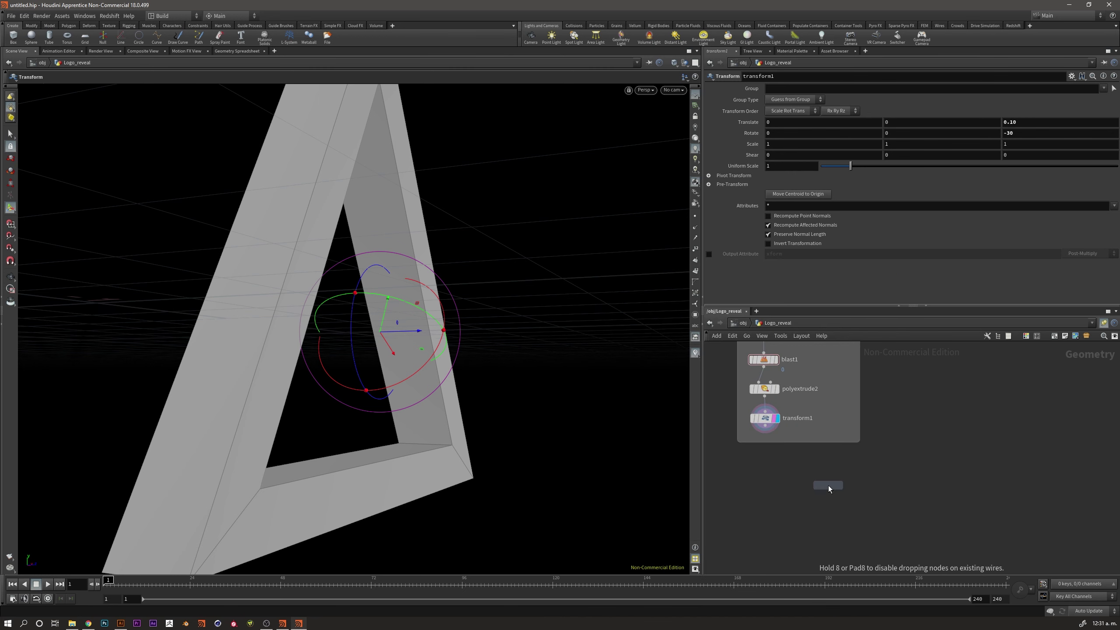
left_click(827, 485)
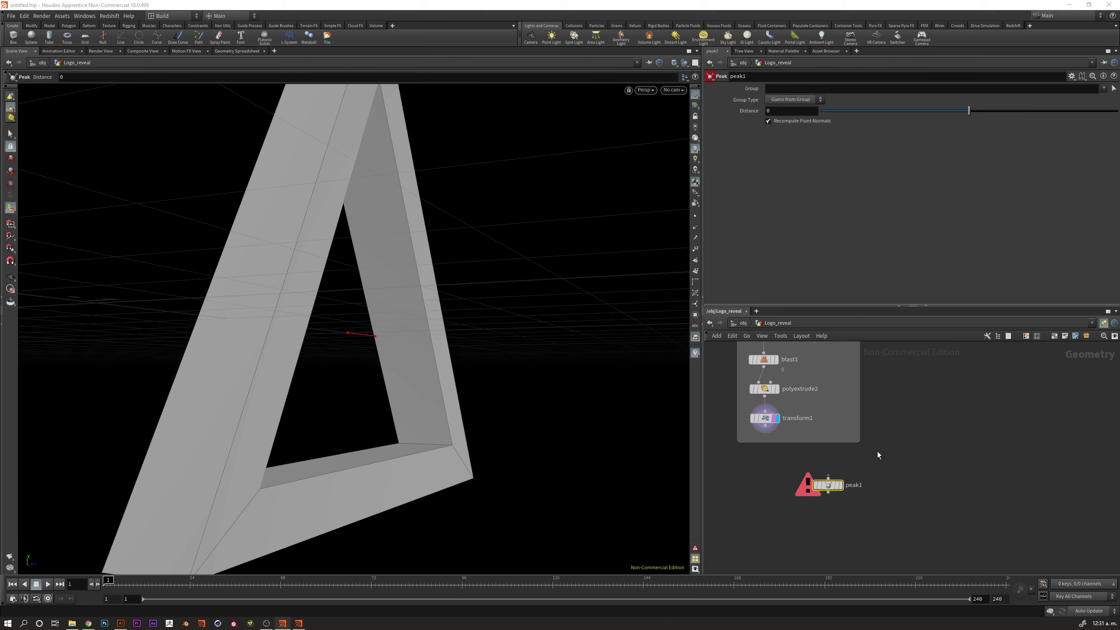
left_click_drag(346, 424, 383, 400, "alt")
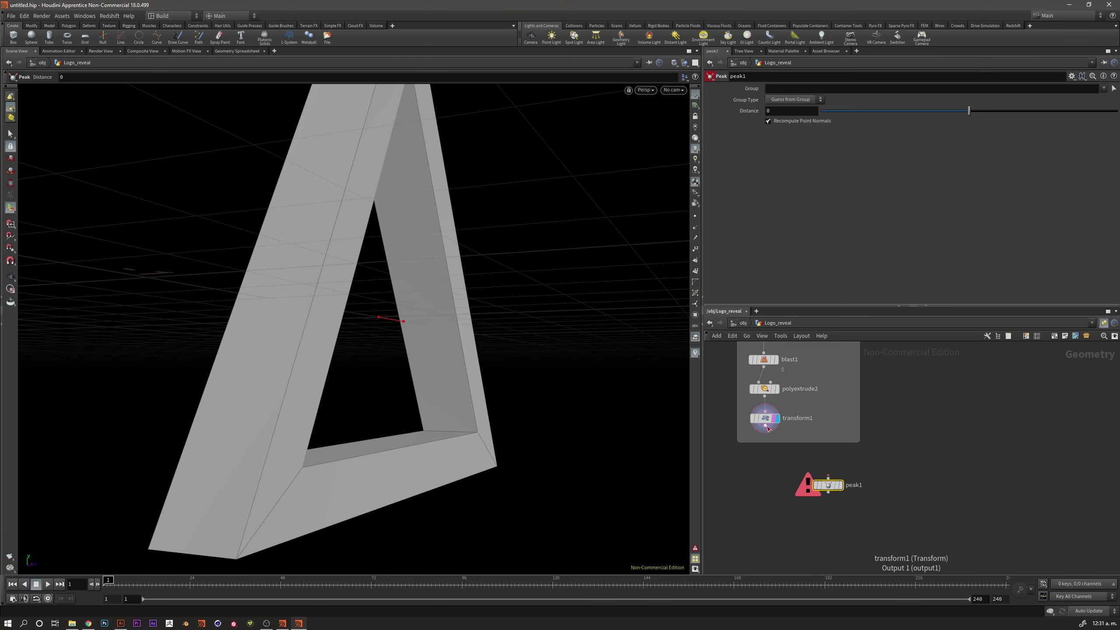
left_click_drag(767, 428, 817, 467)
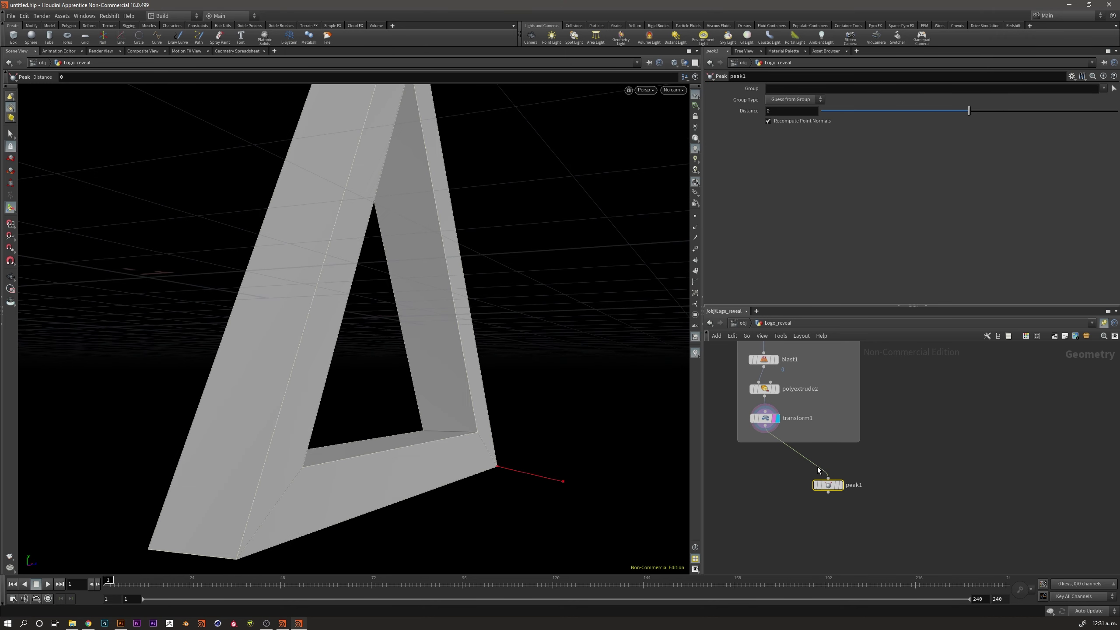
left_click(842, 484)
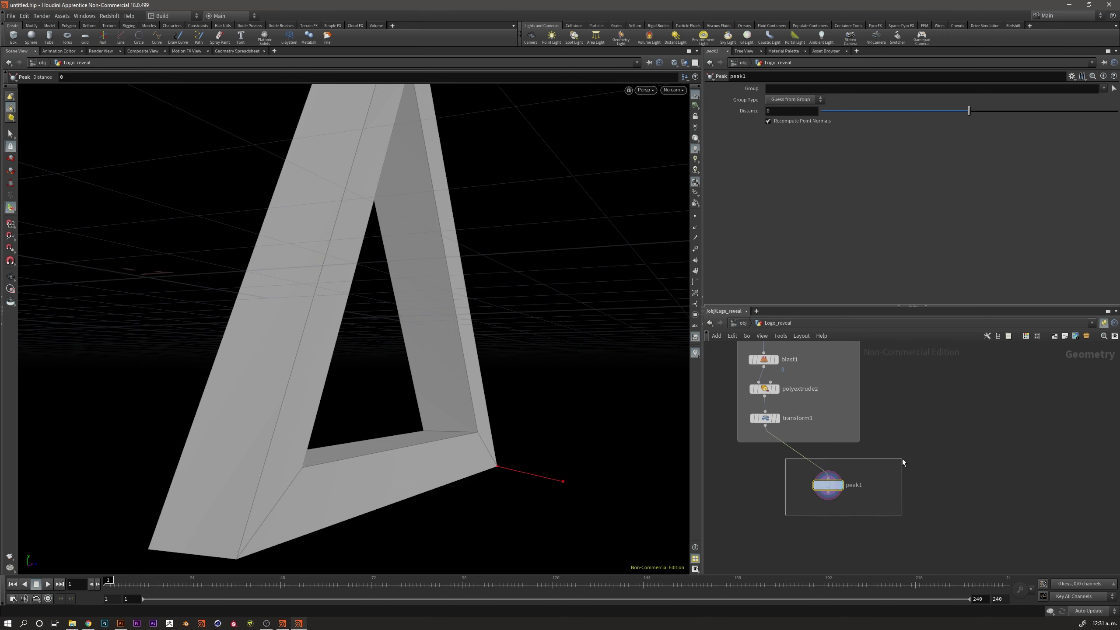
Raise the Peak distance to inflate the triangle and switch to wireframe view
left_click_drag(259, 367, 198, 366, "alt")
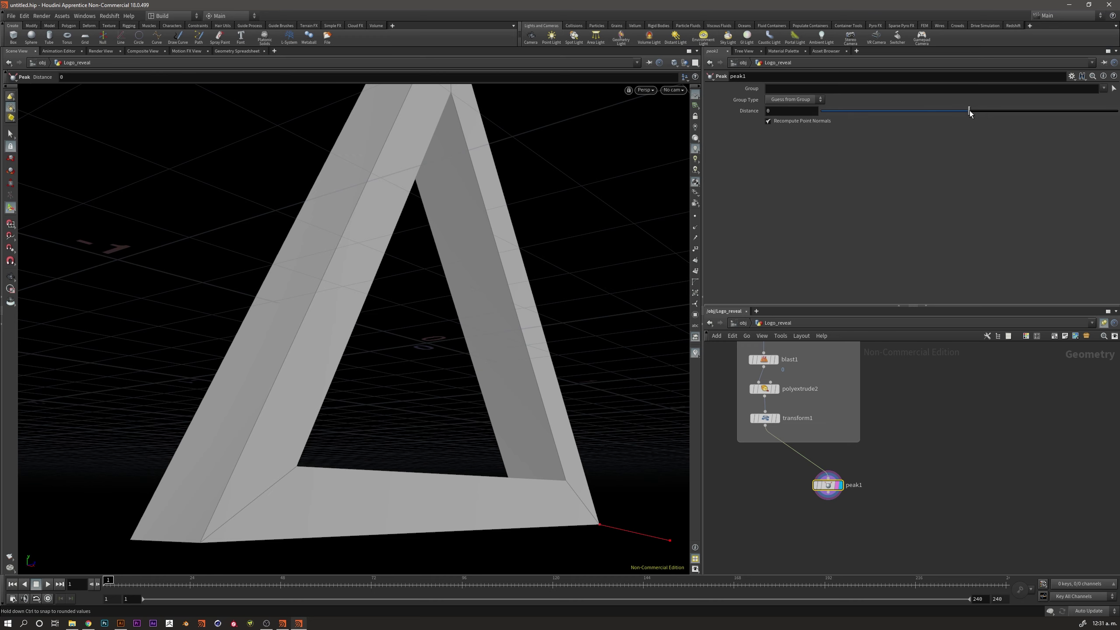
left_click_drag(969, 111, 968, 116)
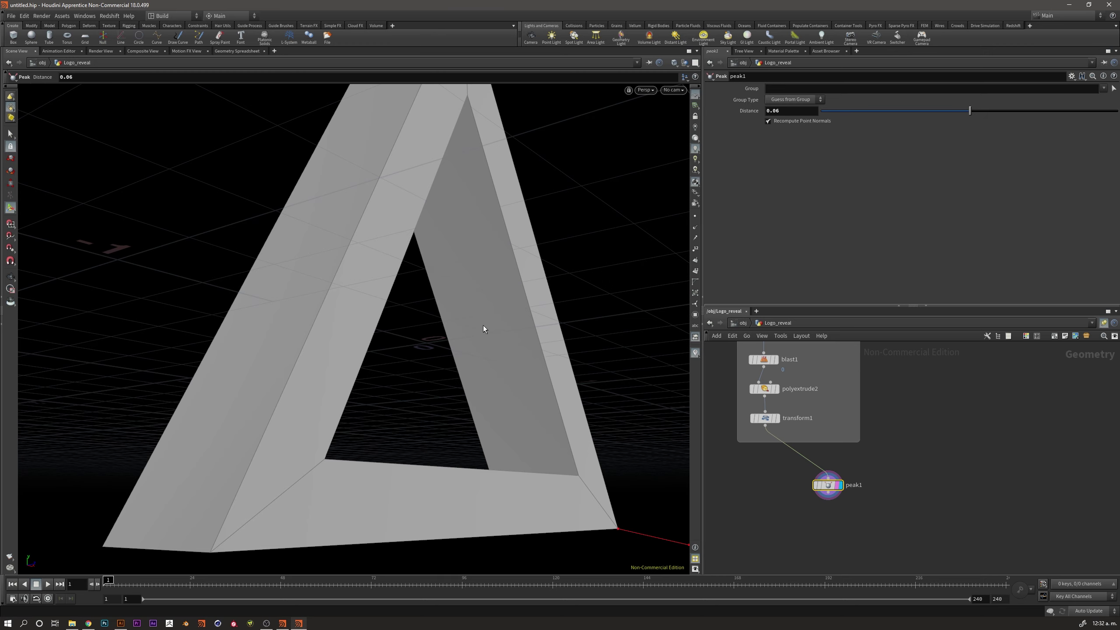
key("Escape")
mouse_move(407, 355)
left_mouse_down()
mouse_move(354, 349)
mouse_move(425, 328)
mouse_move(468, 335)
mouse_move(373, 355)
left_mouse_up()
key("Return")
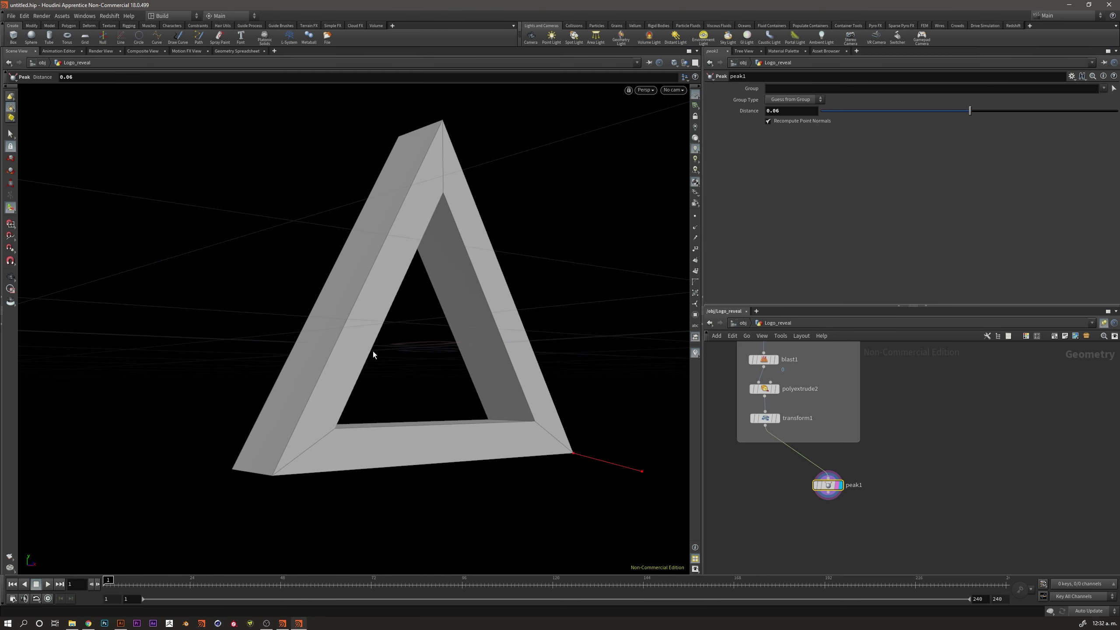
key("w")
key("Escape")
mouse_move(373, 351)
left_mouse_down()
mouse_move(323, 357)
mouse_move(385, 351)
mouse_move(390, 388)
mouse_move(385, 365)
mouse_move(275, 353)
mouse_move(386, 365)
mouse_move(388, 353)
left_mouse_up()
key("Return")
Reset the Peak Distance to 0, then set it to 0.002
left_click_drag(969, 110, 972, 119)
left_click(776, 110)
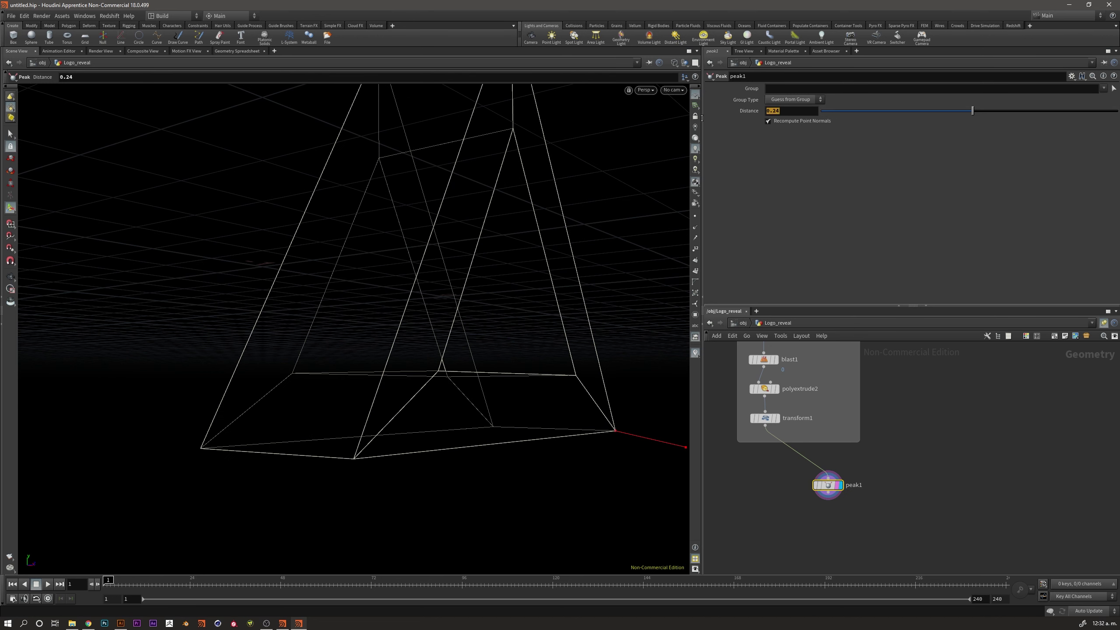
type("0")
key("Return")
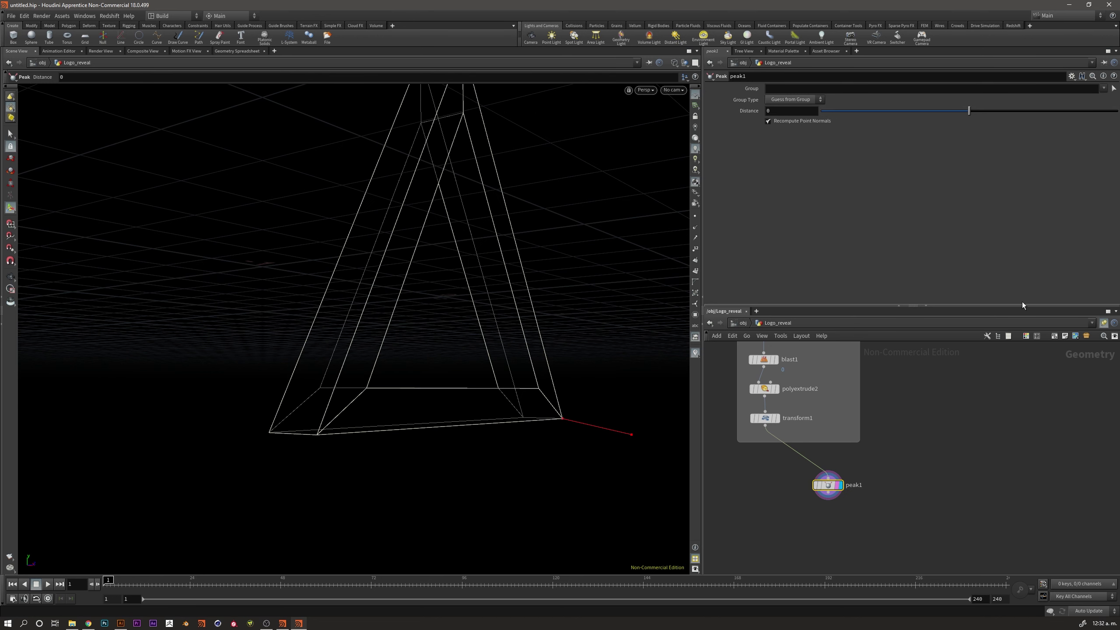
key("Escape")
mouse_move(406, 380)
left_mouse_down()
mouse_move(375, 408)
mouse_move(327, 392)
left_mouse_up()
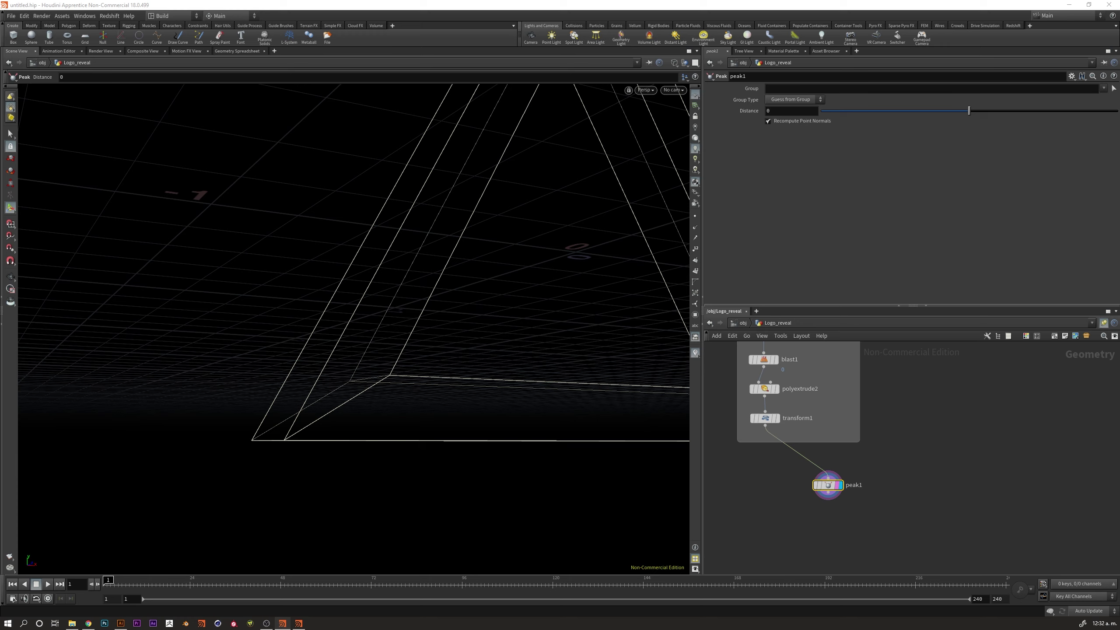
left_click(776, 112)
type(".002")
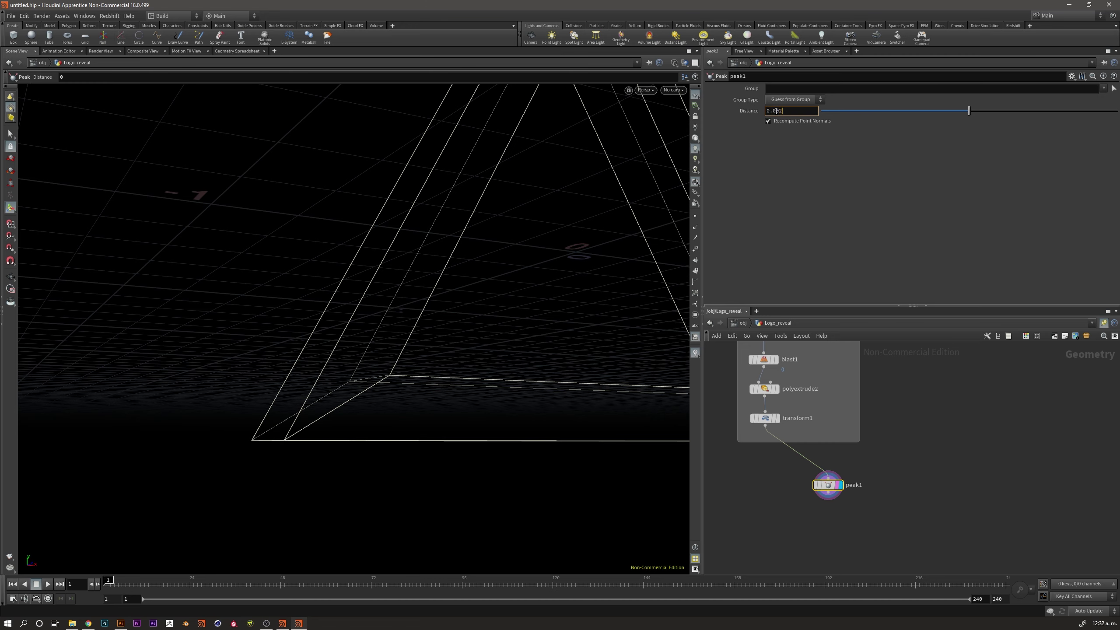
key("Return")
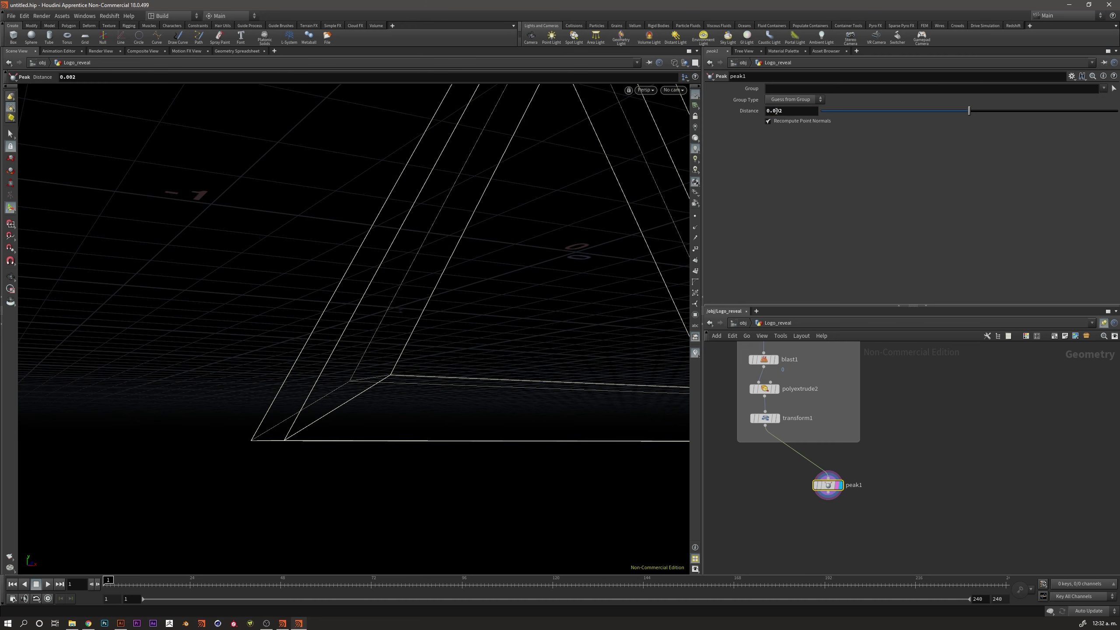
Inspect the 0.002-peaked wireframe and centre peak1 in the network
key("Escape")
mouse_move(303, 370)
left_mouse_down()
mouse_move(273, 396)
mouse_move(350, 400)
mouse_move(289, 410)
mouse_move(375, 397)
left_mouse_up()
scroll(803, 529, "up", 2)
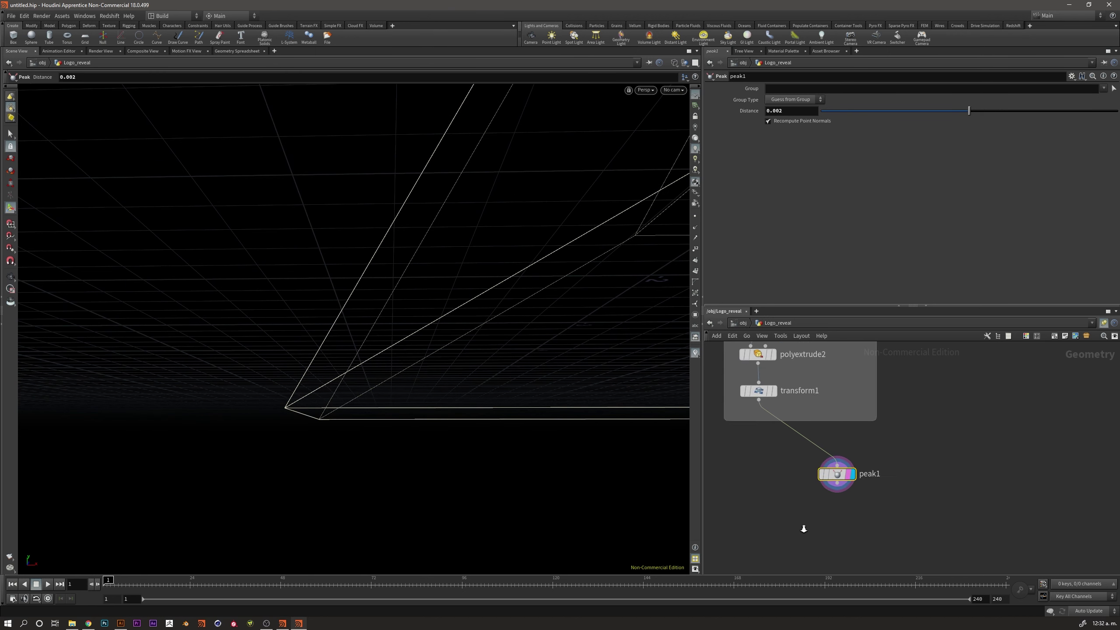
scroll(803, 529, "up", 2)
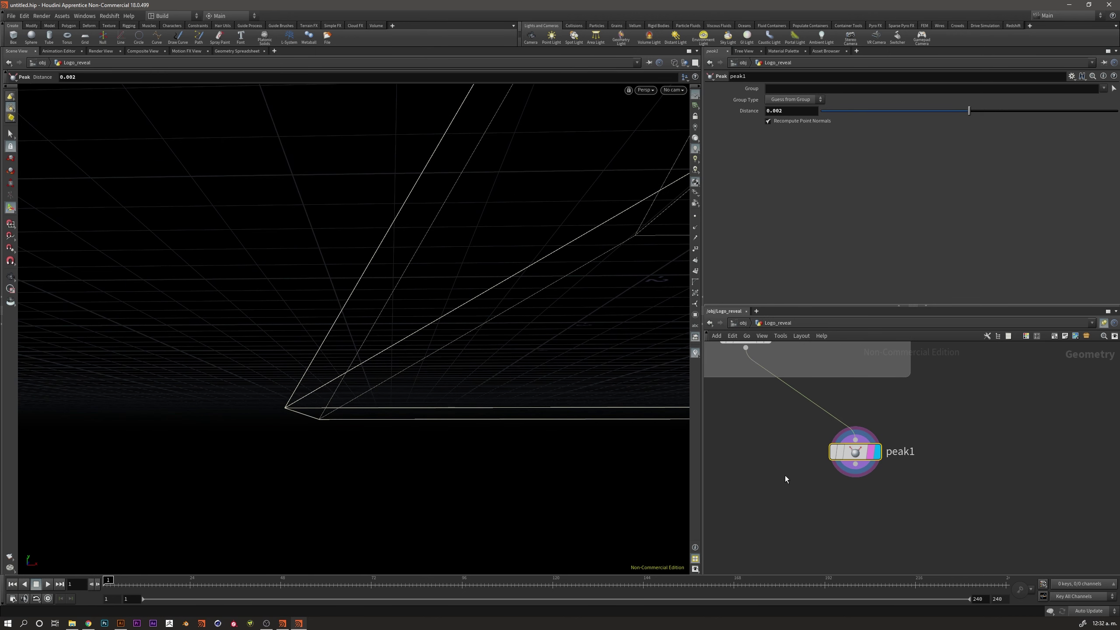
scroll(785, 475, "down", 2)
scroll(799, 507, "up", 2)
key("Escape")
mouse_move(273, 350)
left_mouse_down()
mouse_move(392, 343)
mouse_move(353, 365)
mouse_move(297, 365)
mouse_move(412, 380)
mouse_move(279, 374)
mouse_move(398, 380)
mouse_move(302, 340)
mouse_move(242, 332)
mouse_move(421, 365)
mouse_move(292, 370)
mouse_move(355, 380)
mouse_move(410, 380)
mouse_move(207, 365)
mouse_move(315, 363)
mouse_move(365, 374)
mouse_move(356, 343)
mouse_move(377, 322)
mouse_move(324, 334)
mouse_move(454, 327)
mouse_move(365, 373)
mouse_move(357, 320)
mouse_move(370, 315)
left_mouse_up()
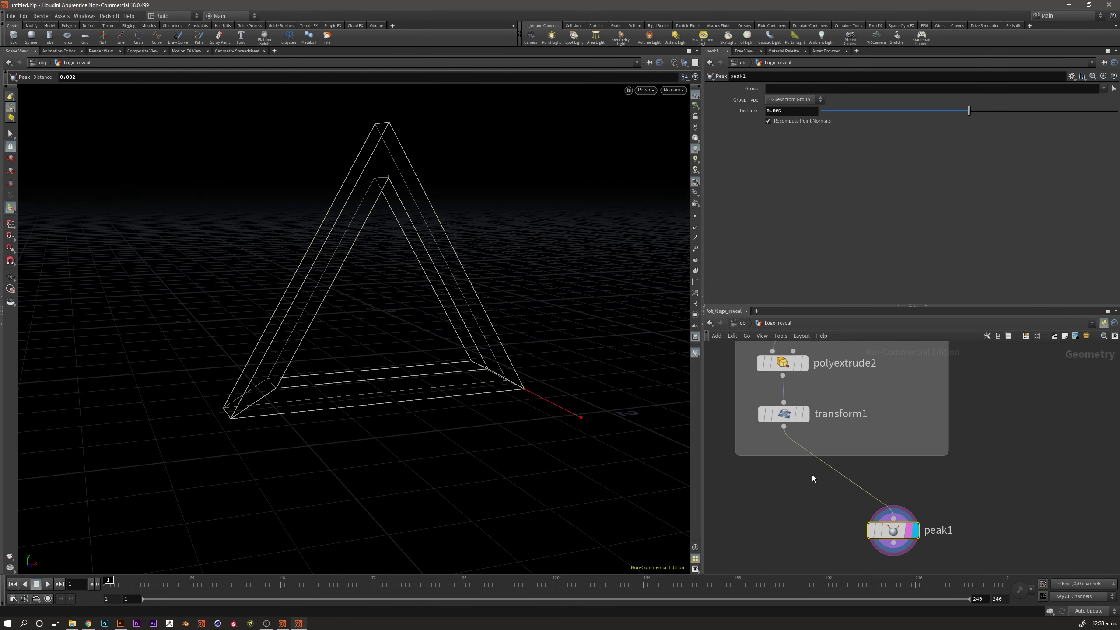
middle_click_drag(810, 497, 804, 436)
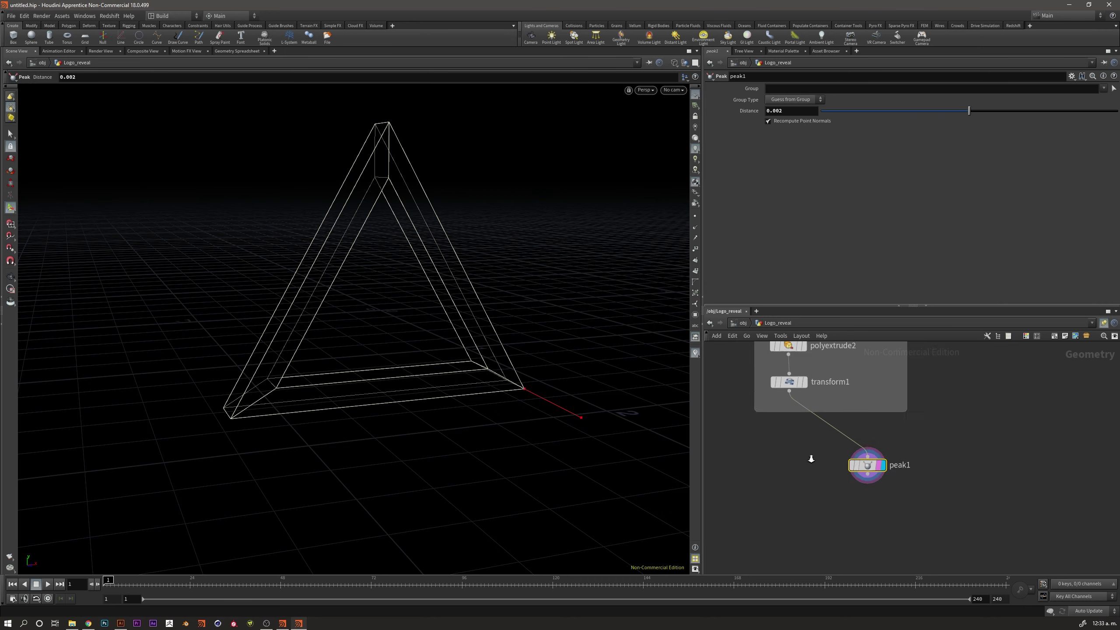
scroll(809, 457, "up", 1)
scroll(820, 458, "up", 1)
scroll(833, 456, "up", 2)
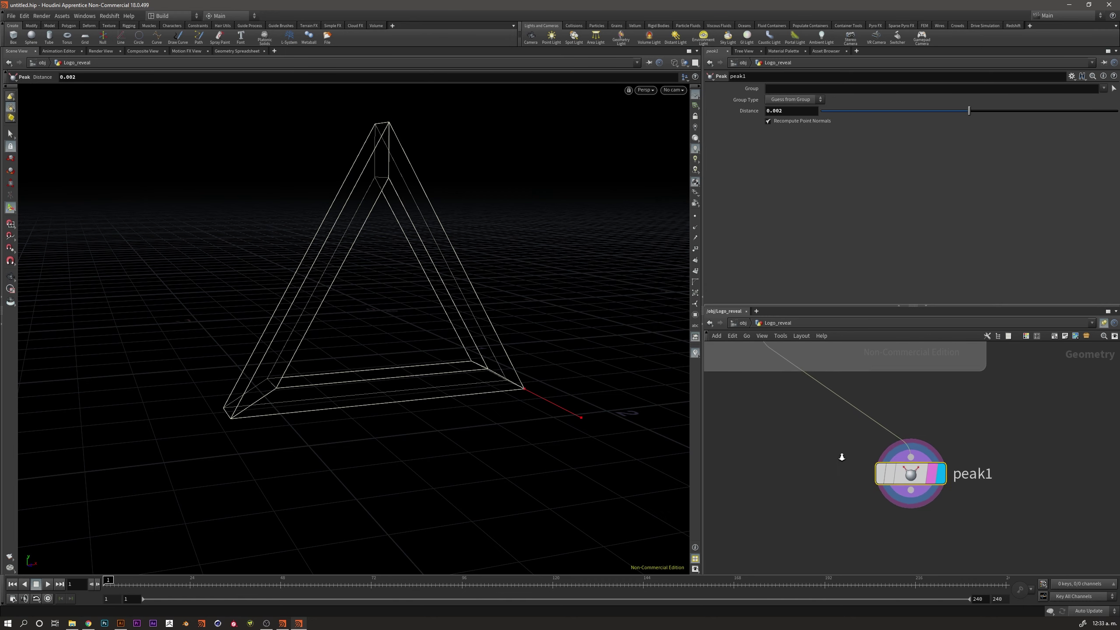
mouse_move(841, 463)
middle_mouse_down()
mouse_move(793, 468)
mouse_move(815, 440)
middle_mouse_up()
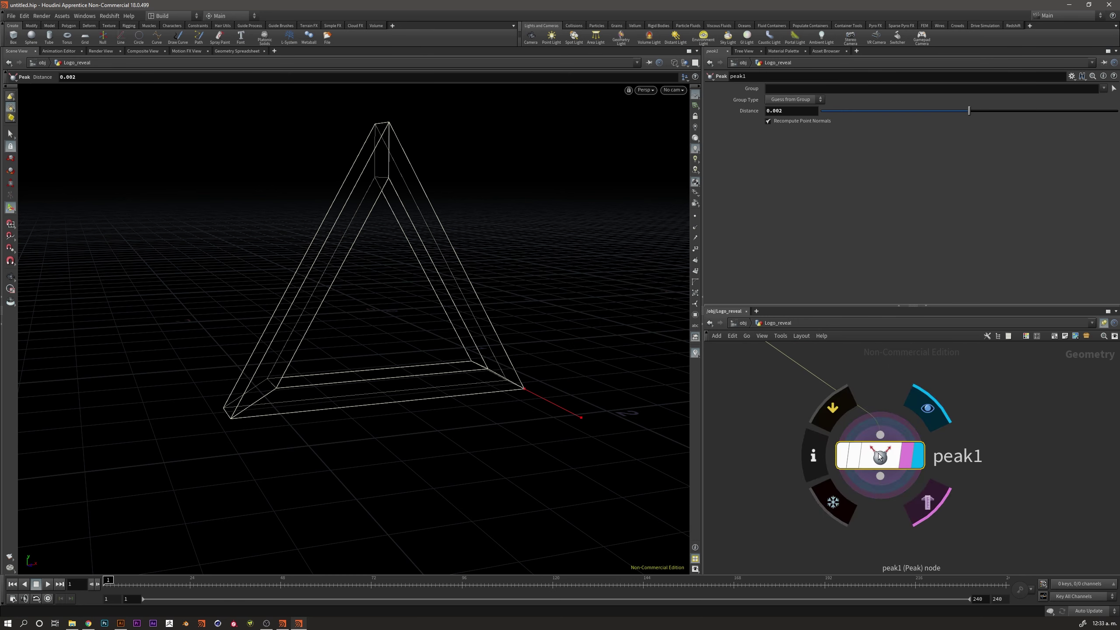
Toggle peak1's bypass to compare the corner geometry, leaving peak1 active
left_click(833, 411)
left_click(834, 411)
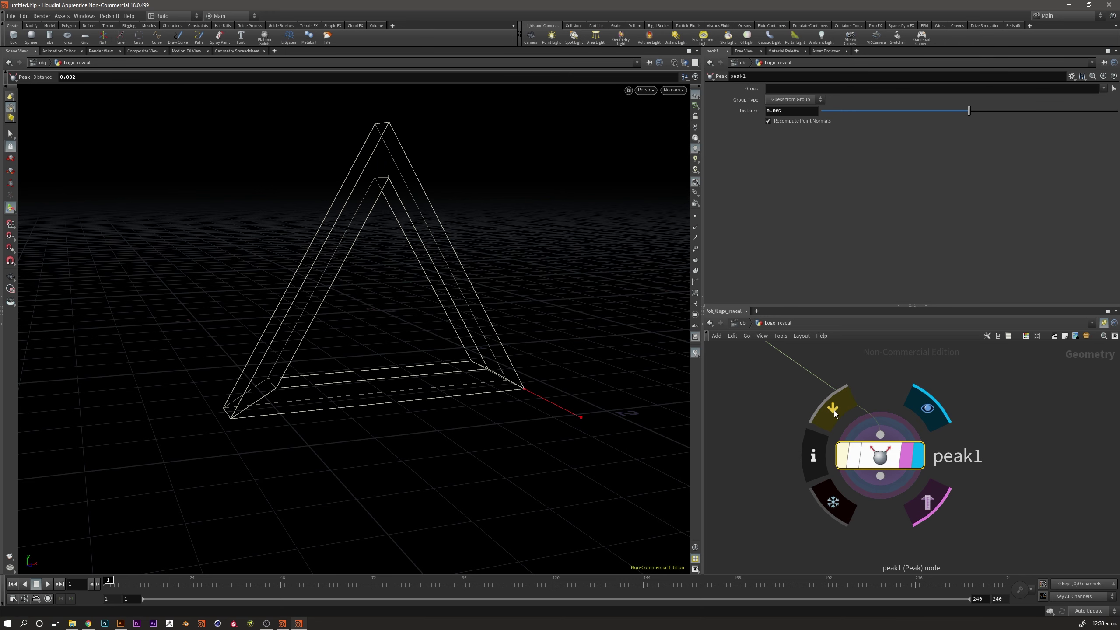
left_click(834, 411)
left_click(833, 410)
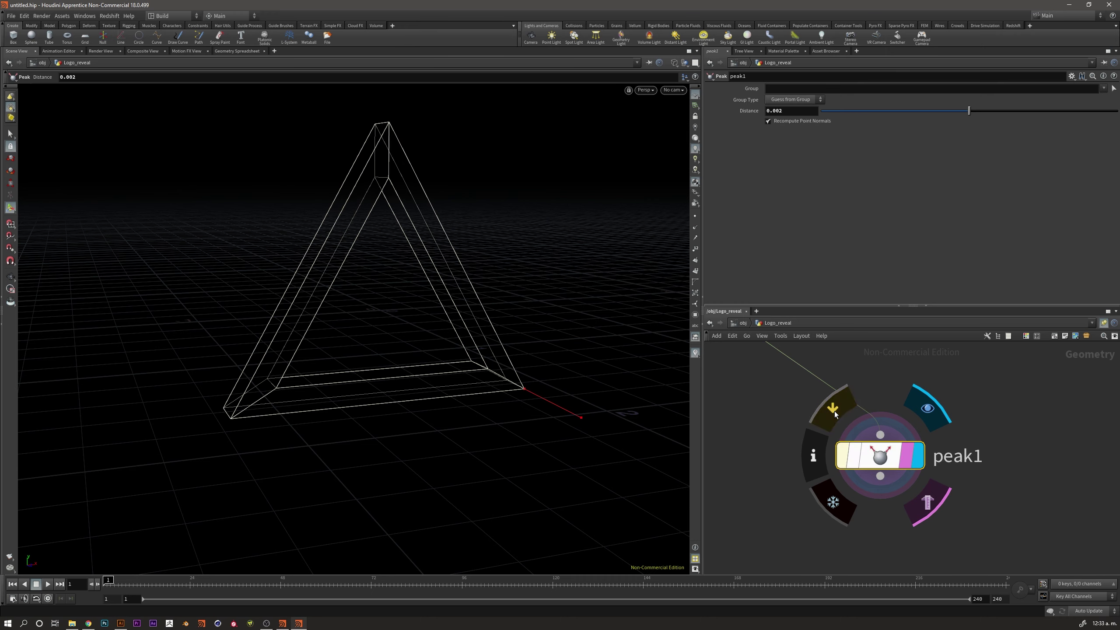
key("Escape")
scroll(234, 410, "up", 5)
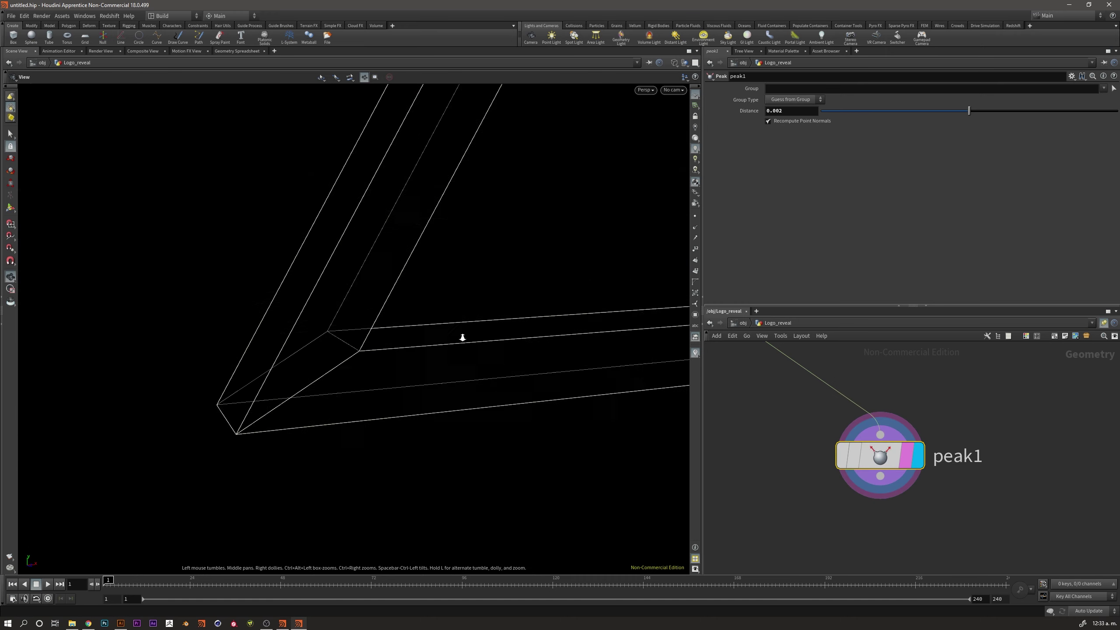
mouse_move(459, 332)
left_mouse_down()
mouse_move(282, 412)
mouse_move(322, 400)
mouse_move(237, 415)
mouse_move(363, 377)
mouse_move(278, 395)
left_mouse_up()
key("Return")
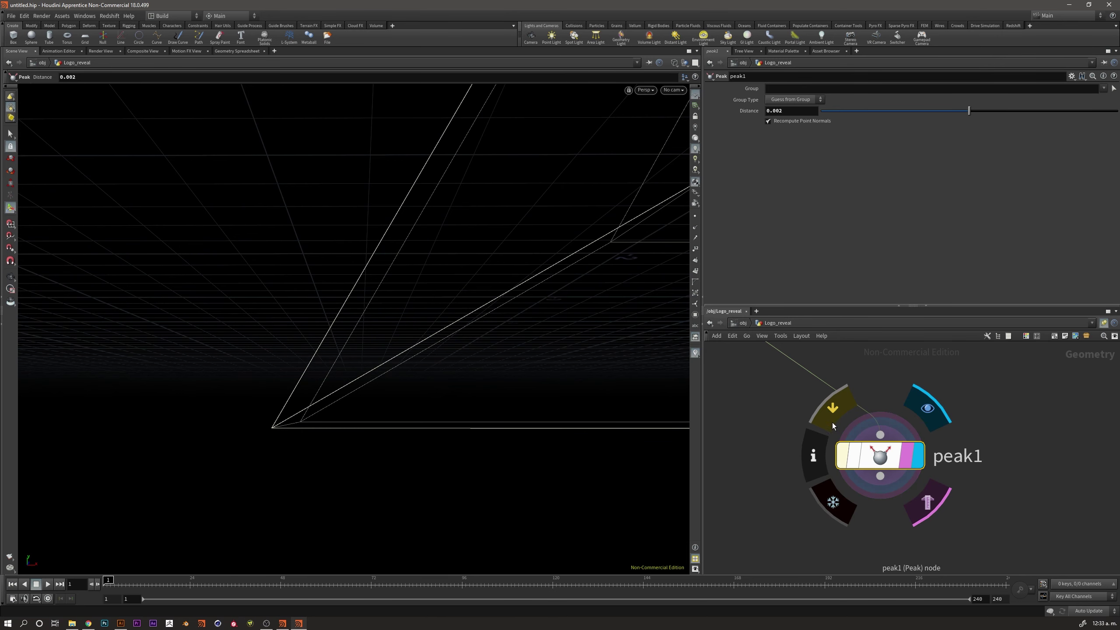
left_click(834, 415)
left_click(834, 416)
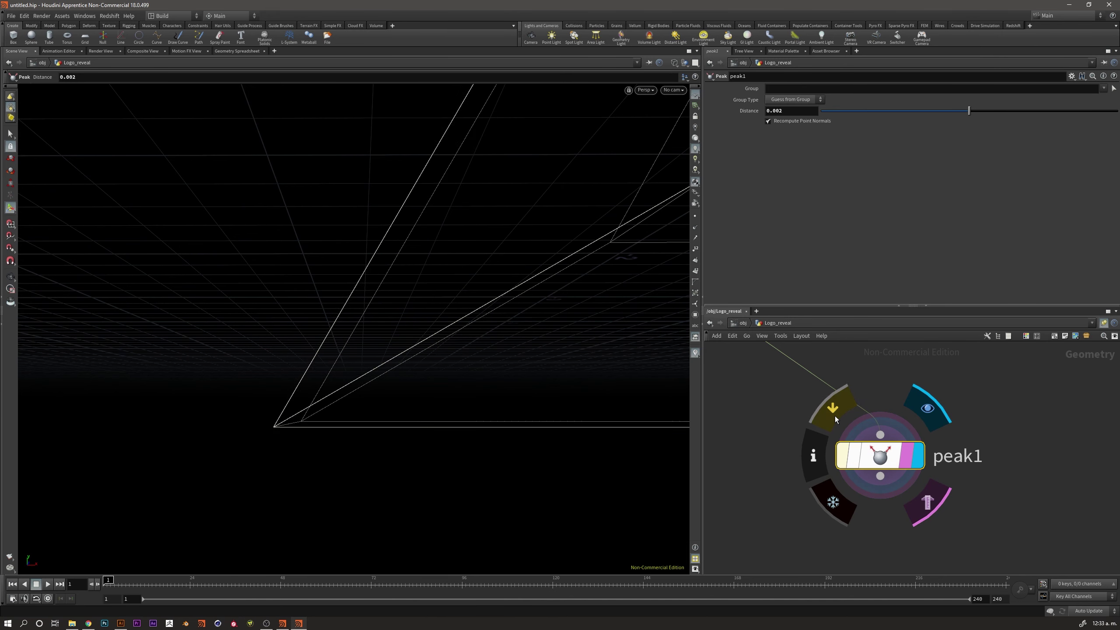
left_click(835, 416)
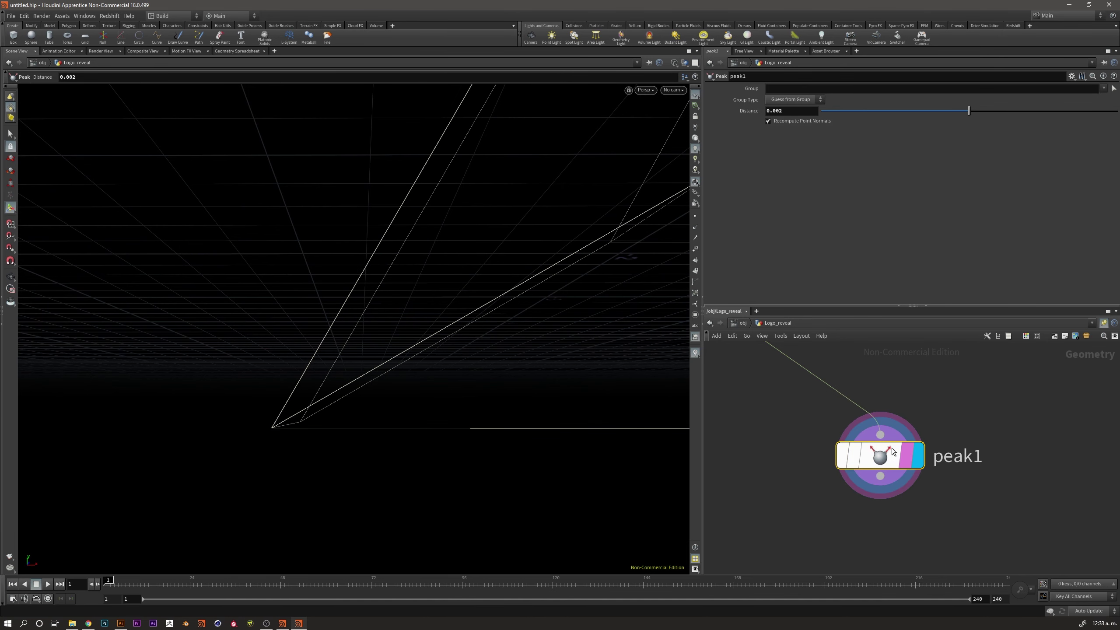
key("h")
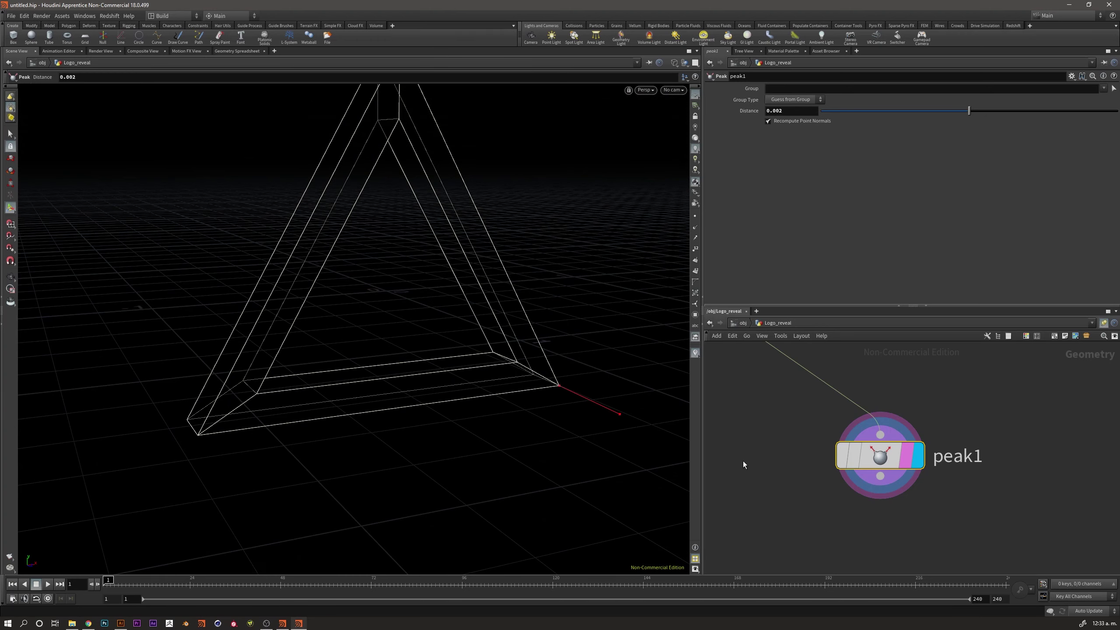
Add a PolyExtrude node wired from peak1's output
middle_click_drag(913, 490, 909, 432)
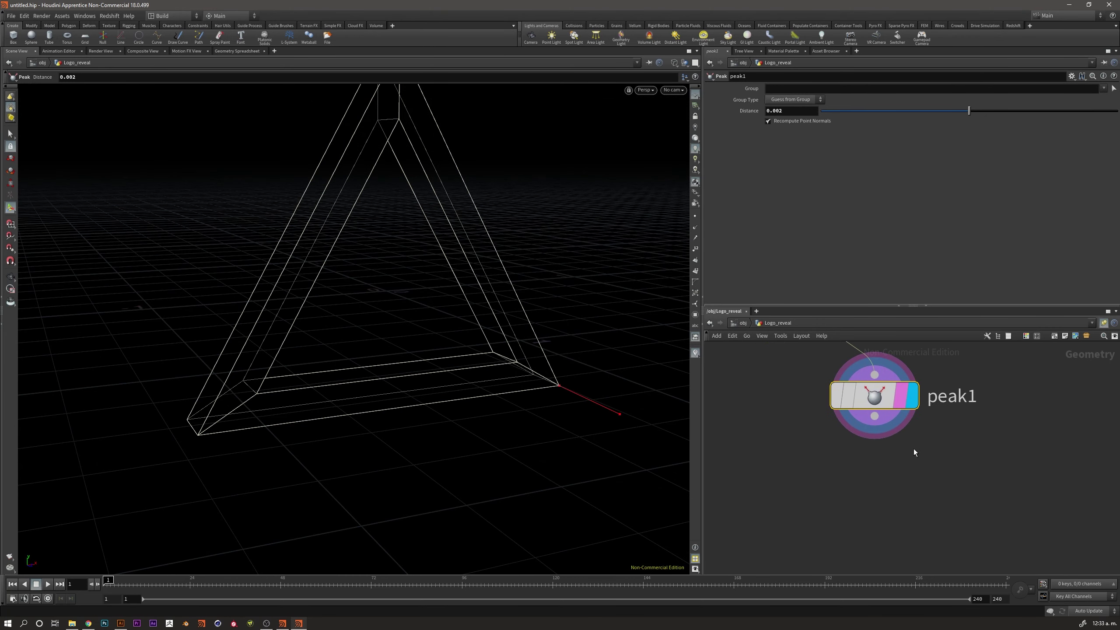
left_click(874, 416)
key("Tab")
type("po")
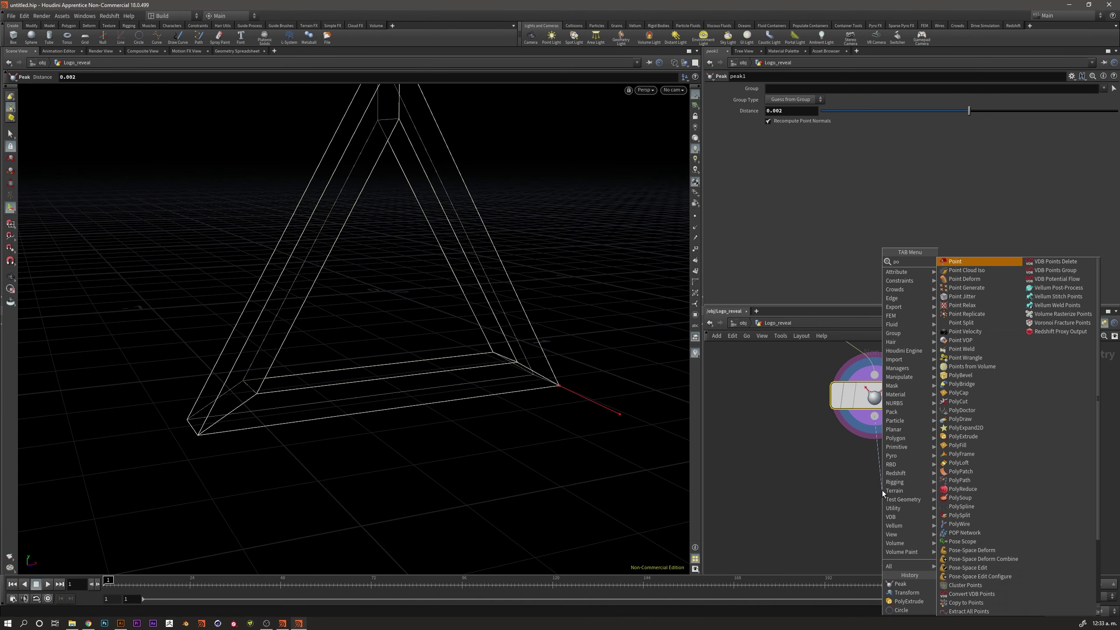
type("lyextr")
key("Return")
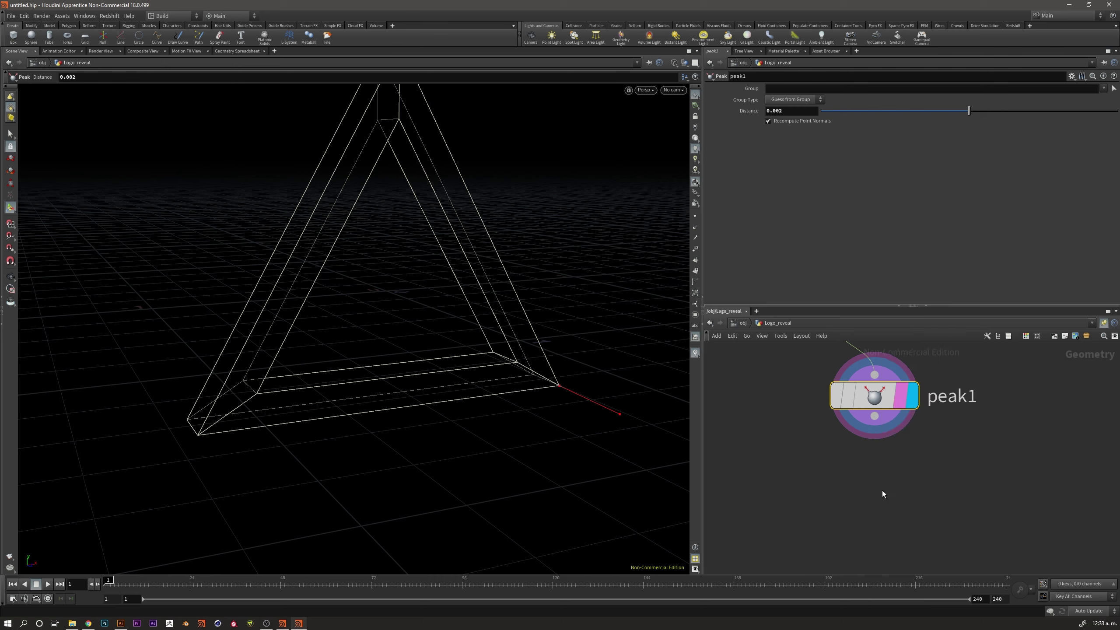
left_click(879, 490)
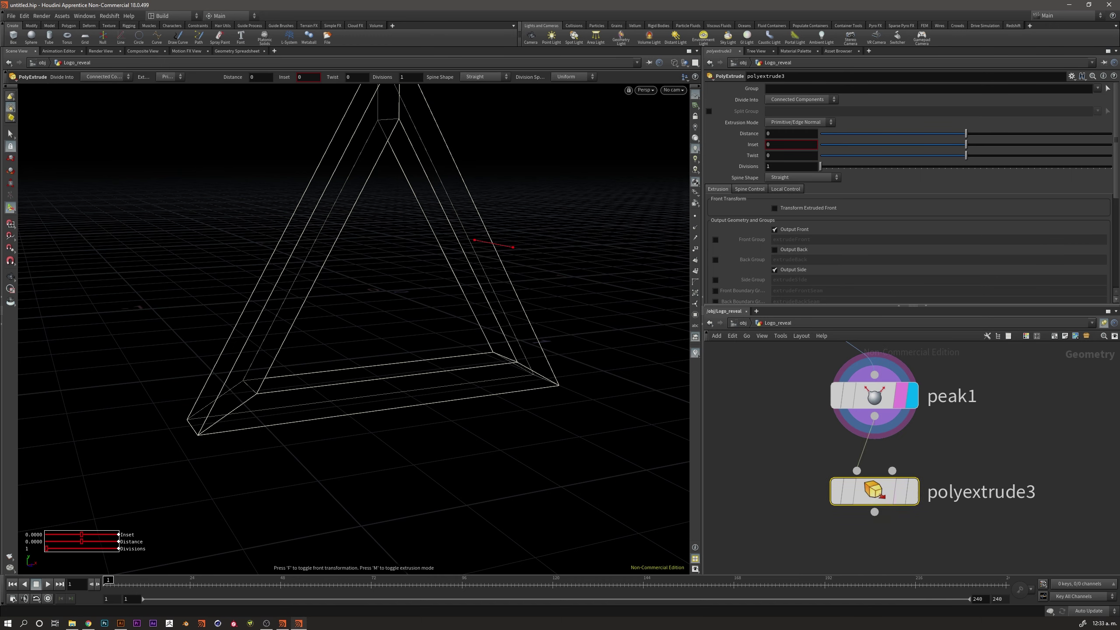
Set the polyextrude3 Distance to 0.05 and orbit to inspect the extrusion
key("alt+Tab")
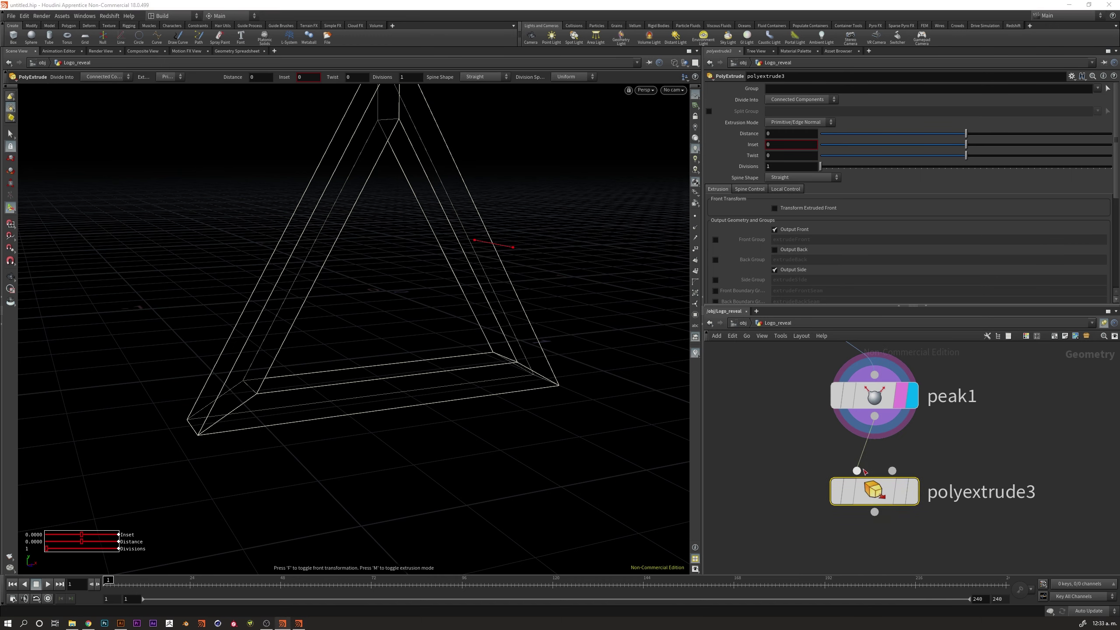
key("alt+Tab")
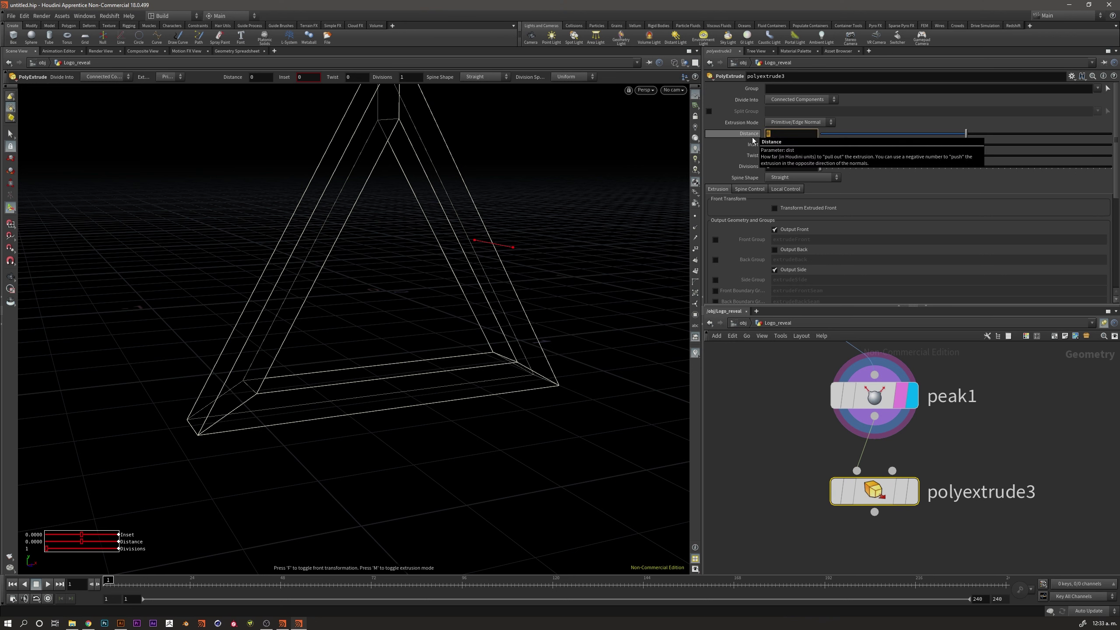
type(".05")
key("Return")
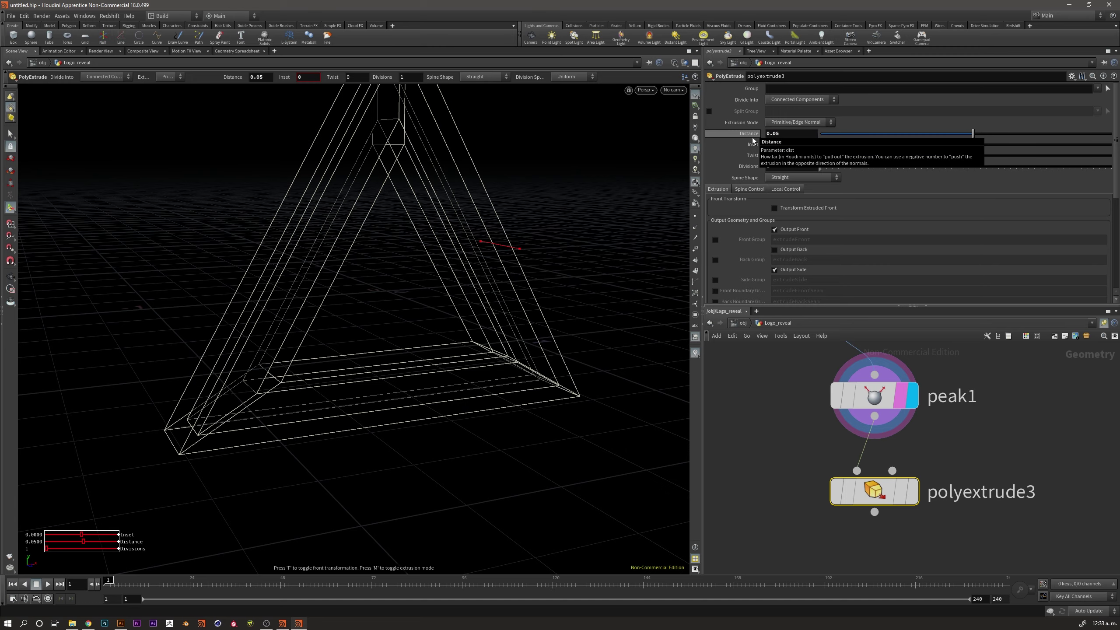
key("Escape")
mouse_move(270, 400)
left_mouse_down()
mouse_move(217, 392)
mouse_move(305, 387)
mouse_move(238, 413)
mouse_move(242, 400)
mouse_move(260, 403)
left_mouse_up()
right_click_drag(260, 403, 347, 387)
left_click_drag(347, 387, 213, 408)
mouse_move(213, 407)
right_mouse_down()
mouse_move(317, 402)
mouse_move(275, 400)
right_mouse_up()
key("Return")
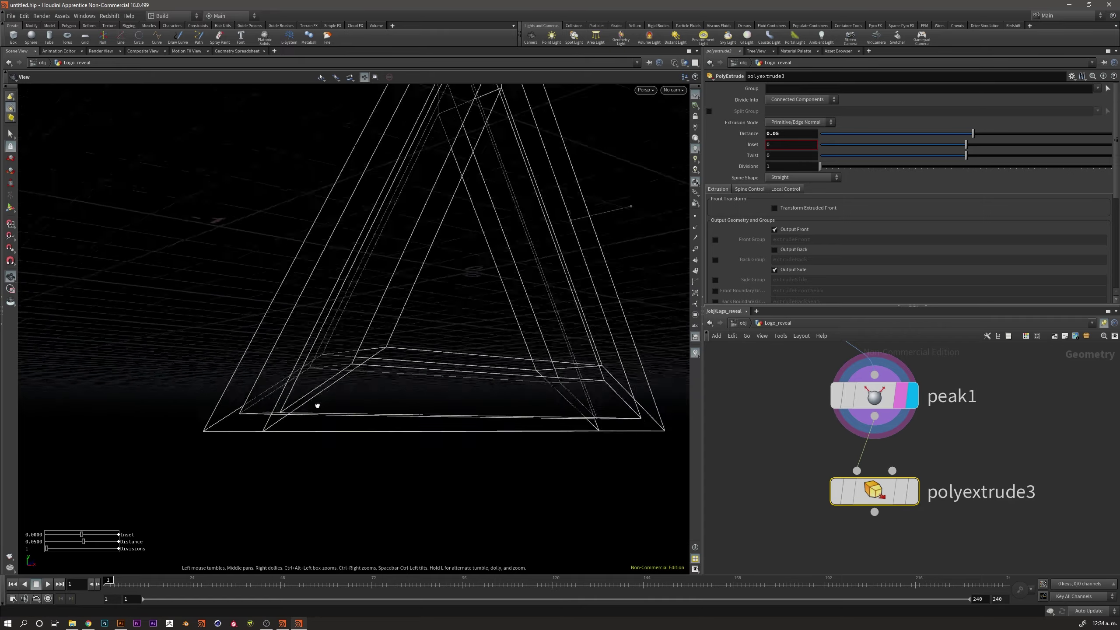
key("Escape")
mouse_move(310, 362)
left_mouse_down()
mouse_move(275, 400)
mouse_move(357, 425)
mouse_move(445, 415)
mouse_move(317, 418)
mouse_move(407, 383)
mouse_move(388, 378)
left_mouse_up()
key("Return")
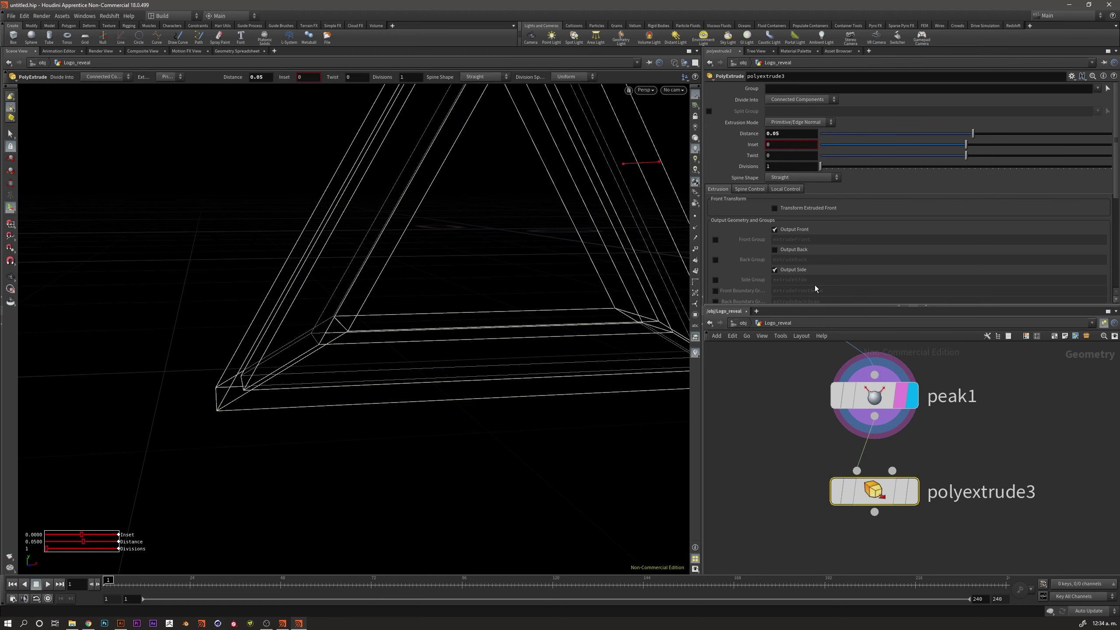
Enable Output Back on polyextrude3 and set its display flag
left_click(775, 250)
left_click_drag(595, 296, 177, 362)
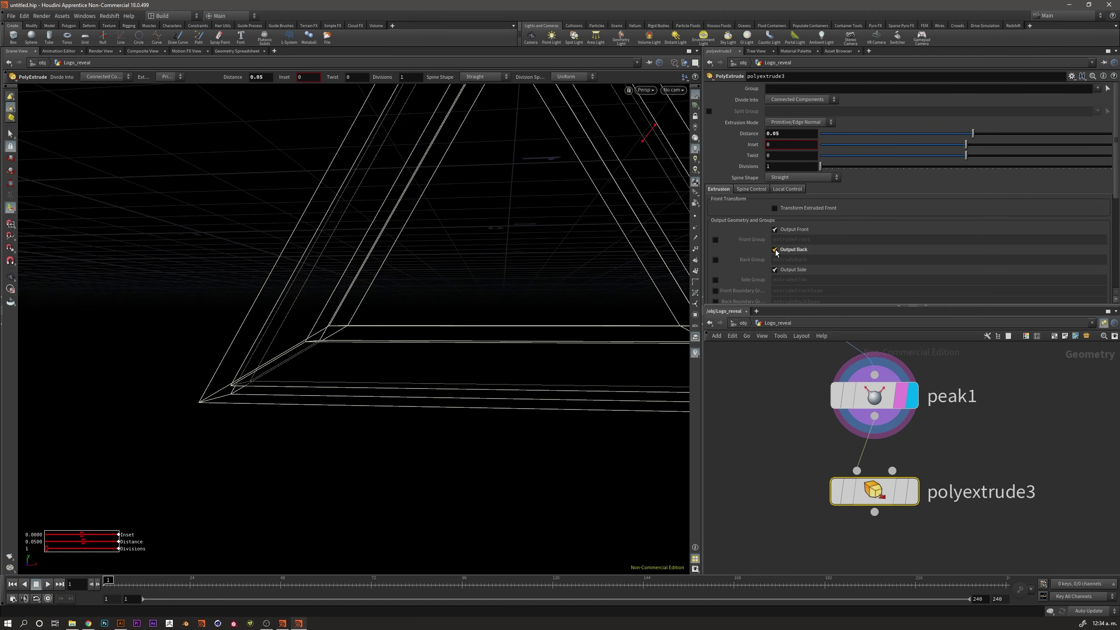
mouse_move(320, 337)
left_mouse_down()
mouse_move(417, 302)
mouse_move(340, 389)
mouse_move(294, 387)
mouse_move(345, 390)
mouse_move(639, 495)
left_mouse_up()
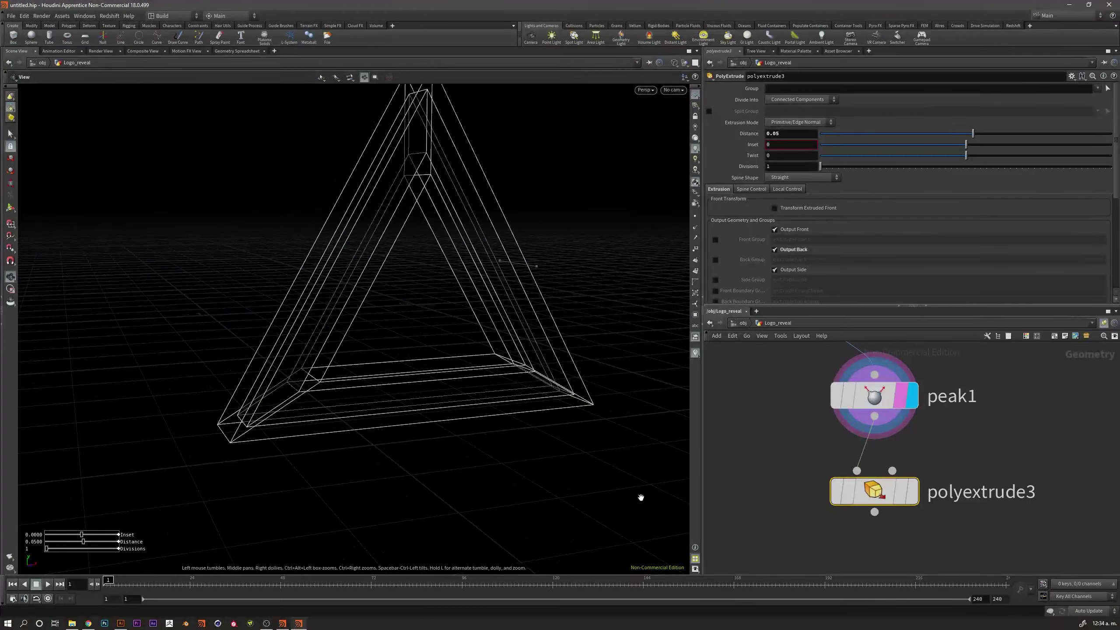
left_click(909, 489)
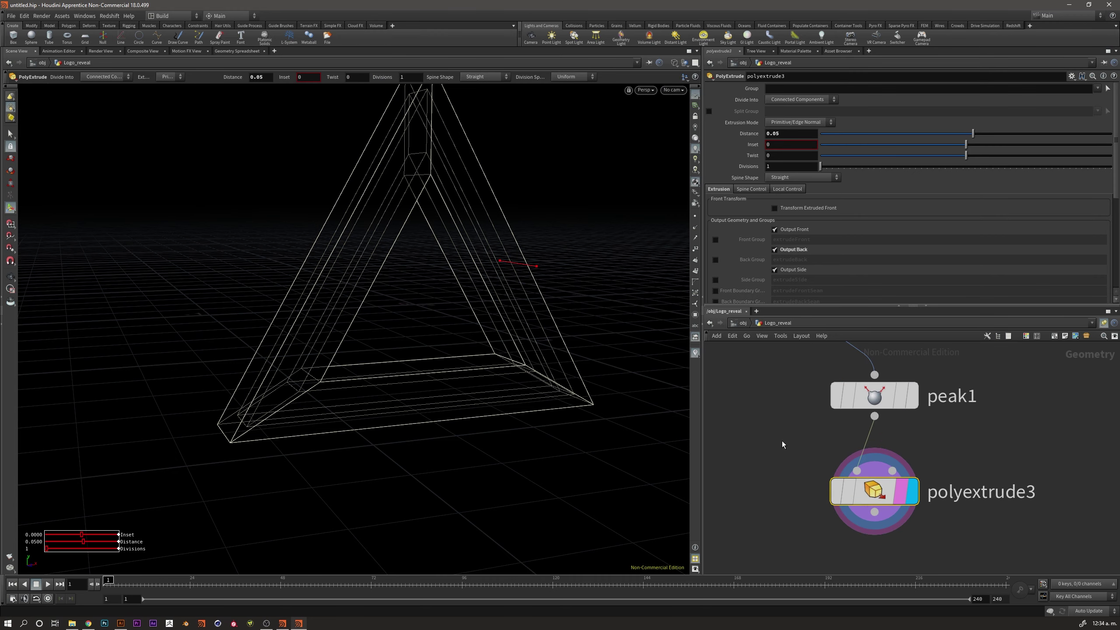
key("Escape")
left_click_drag(296, 395, 243, 408)
right_click_drag(242, 408, 393, 376)
mouse_move(393, 376)
left_mouse_down()
mouse_move(287, 400)
mouse_move(397, 399)
left_mouse_up()
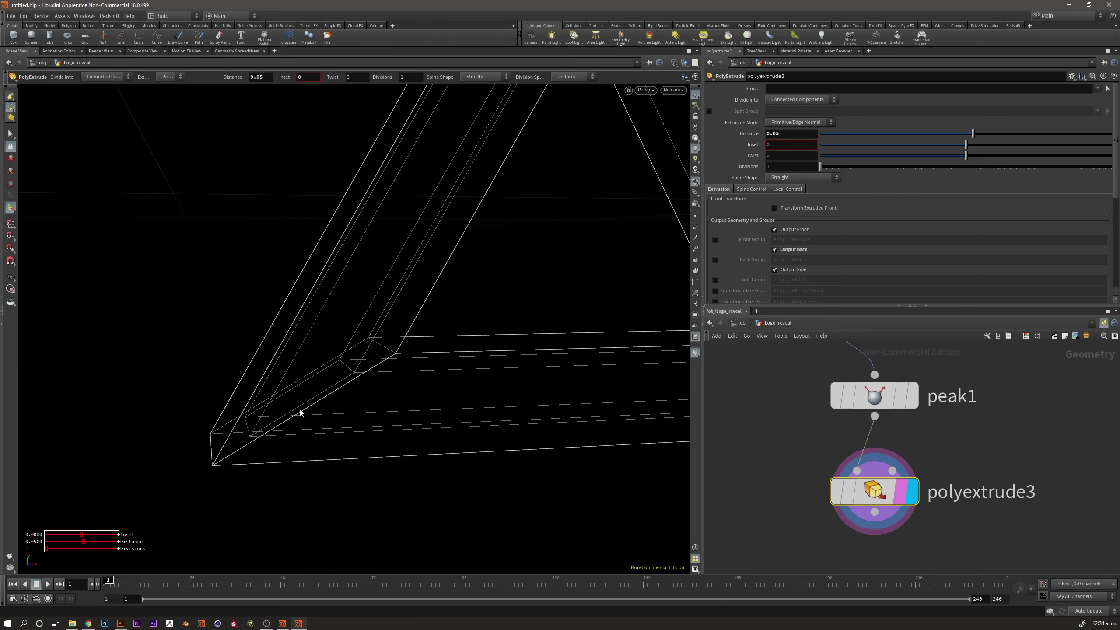
Zoom out to review the whole 0.05-extruded triangle frame
key("Escape")
scroll(421, 366, "down", 5)
scroll(437, 387, "down", 3)
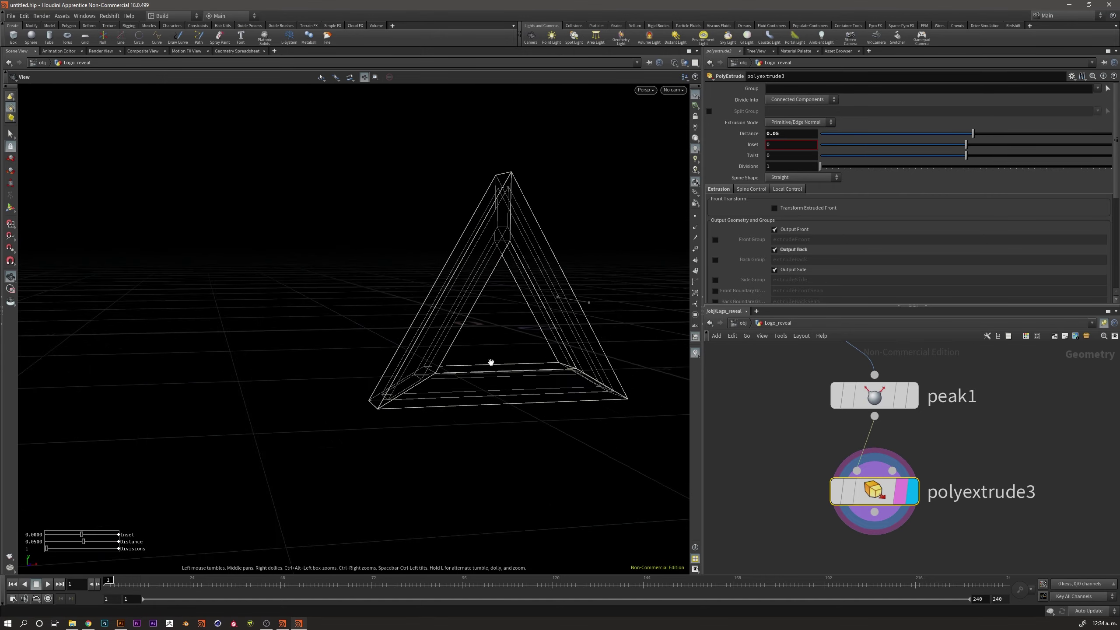
mouse_move(490, 363)
left_mouse_down()
mouse_move(337, 412)
mouse_move(359, 438)
mouse_move(407, 425)
mouse_move(395, 413)
mouse_move(398, 426)
left_mouse_up()
key("Return")
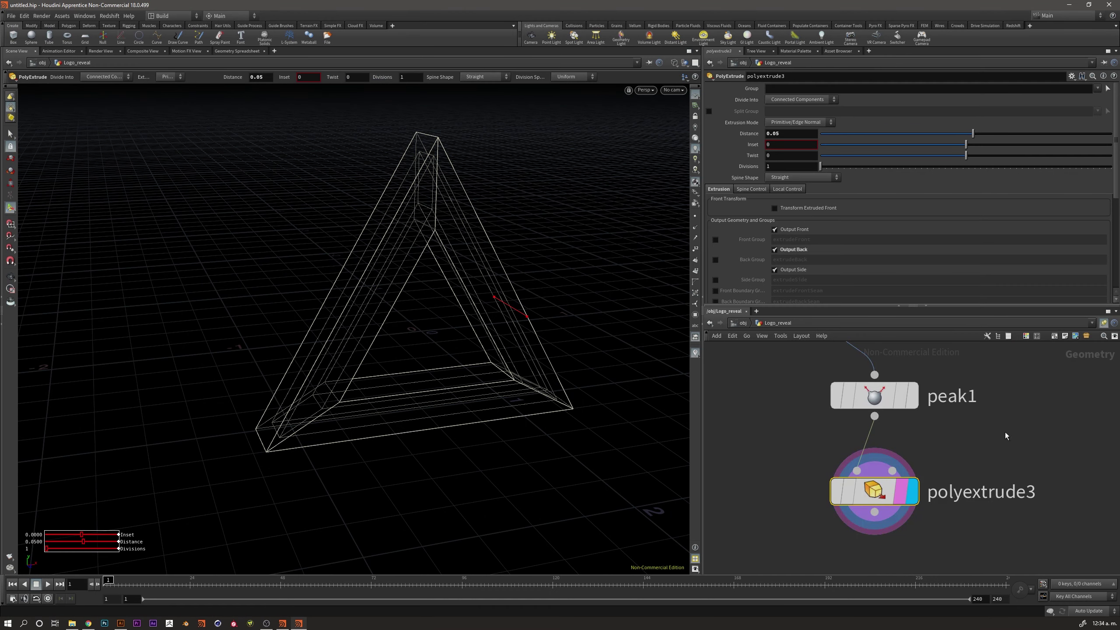
scroll(881, 459, "down", 2)
scroll(882, 459, "down", 2)
scroll(881, 458, "down", 2)
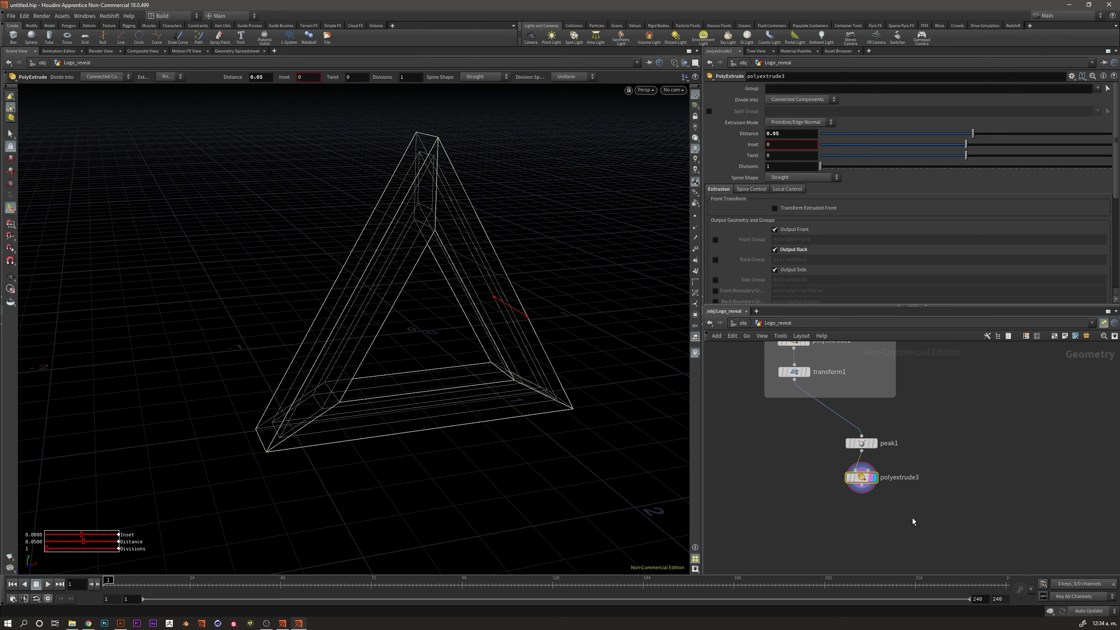
scroll(912, 518, "down", 2)
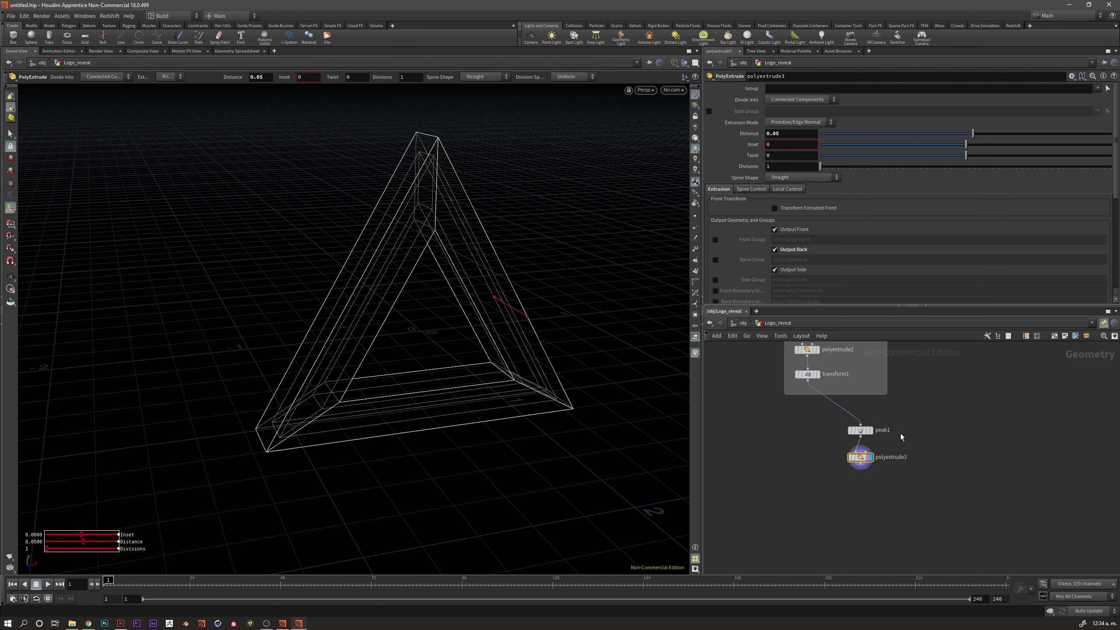
scroll(926, 481, "up", 3)
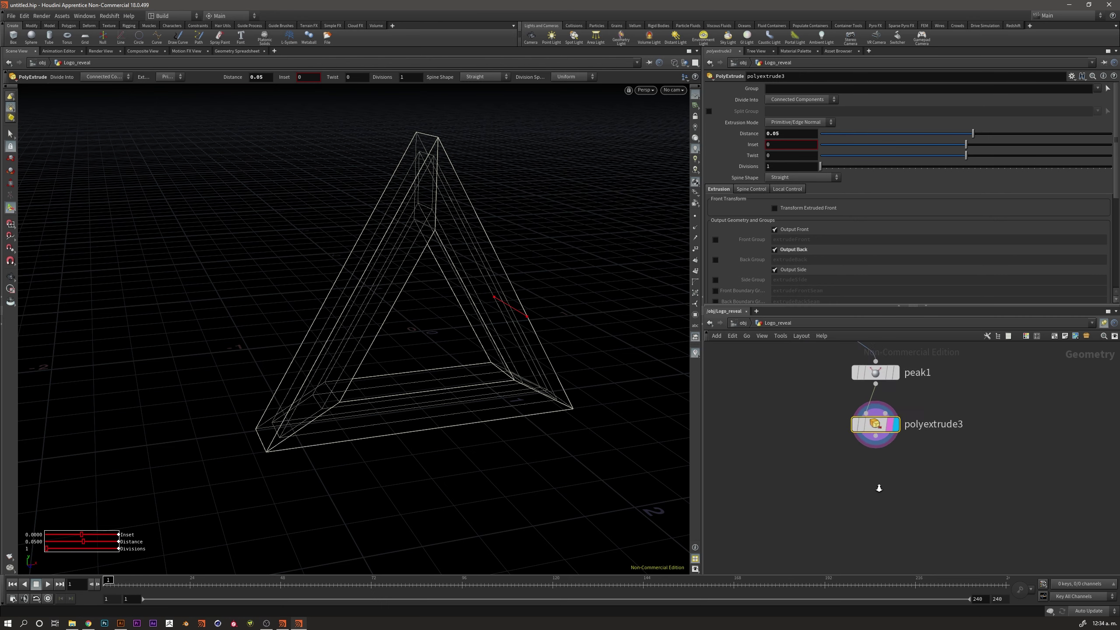
Add a For-Each Primitive loop block to the network
left_click(919, 465)
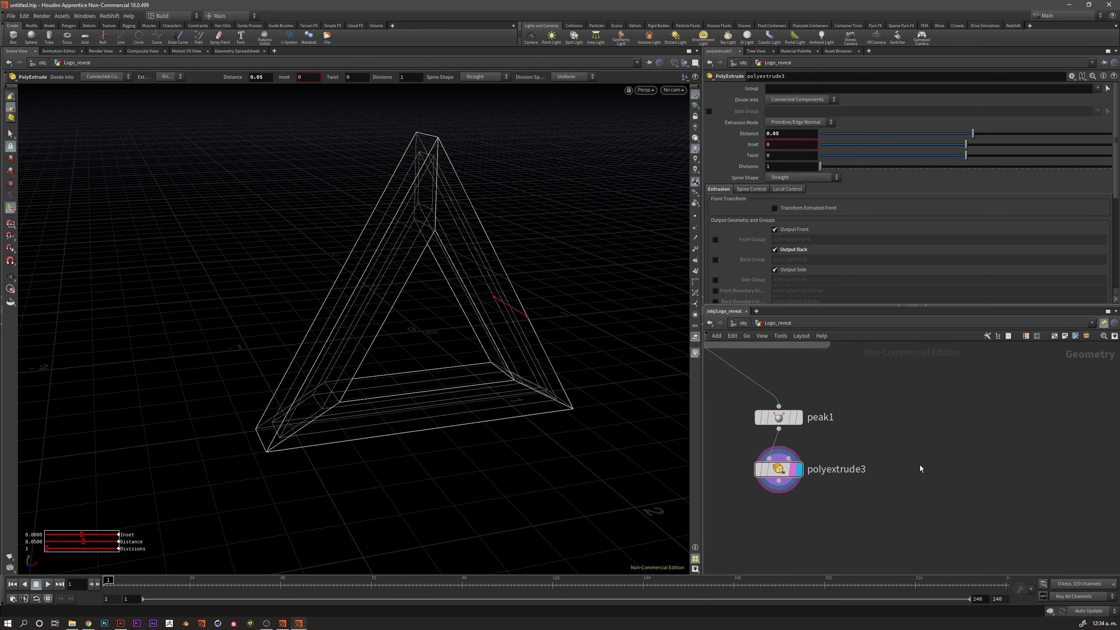
key("Tab")
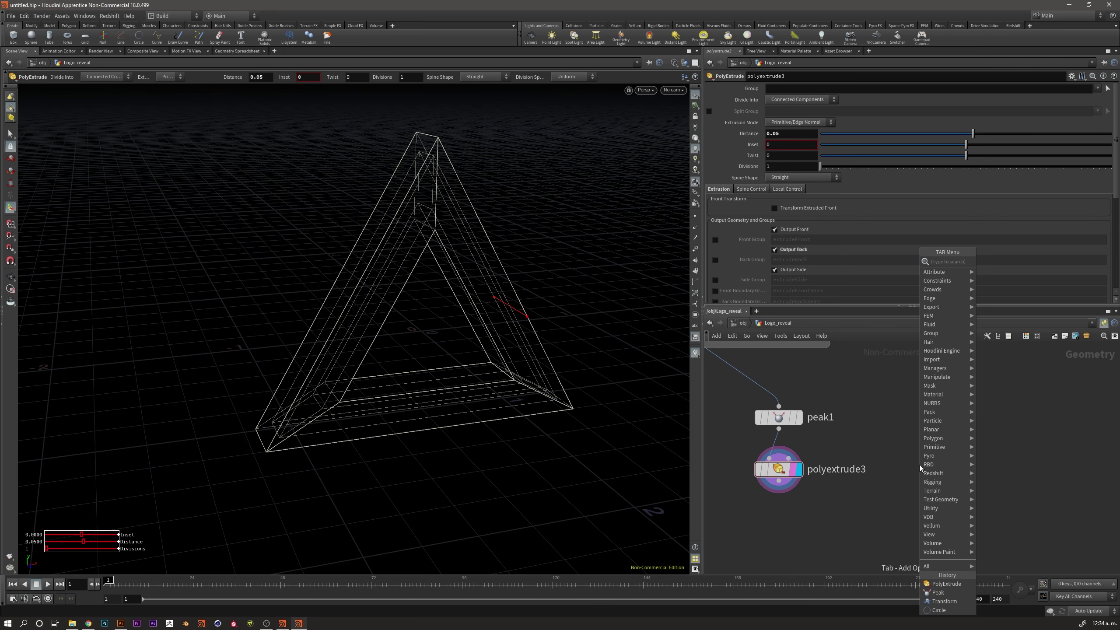
type("for e")
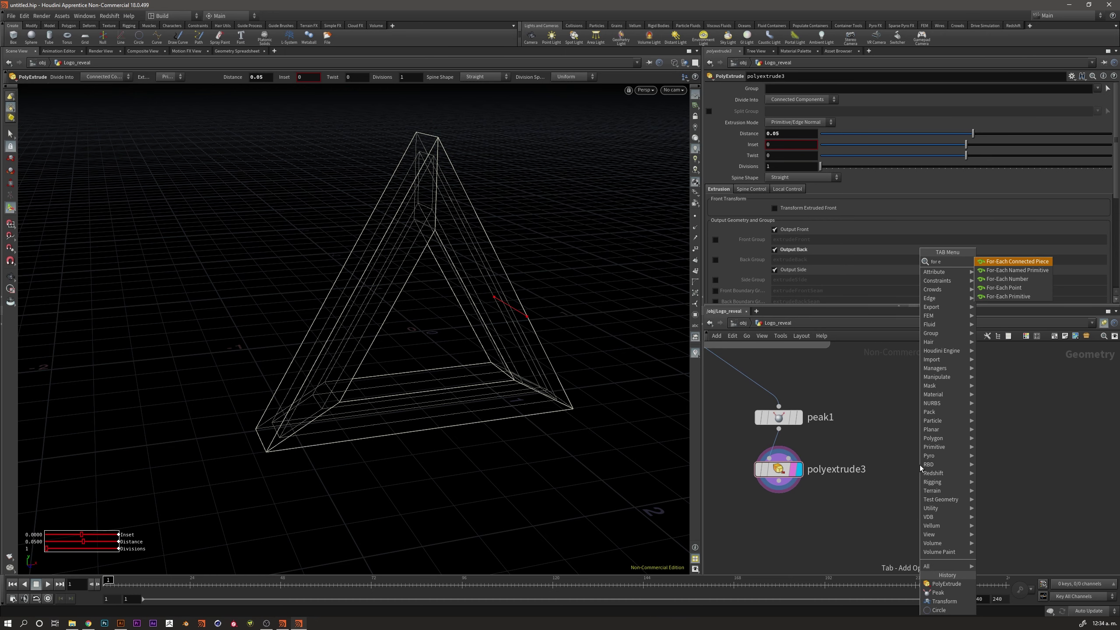
key("Up")
key("Return")
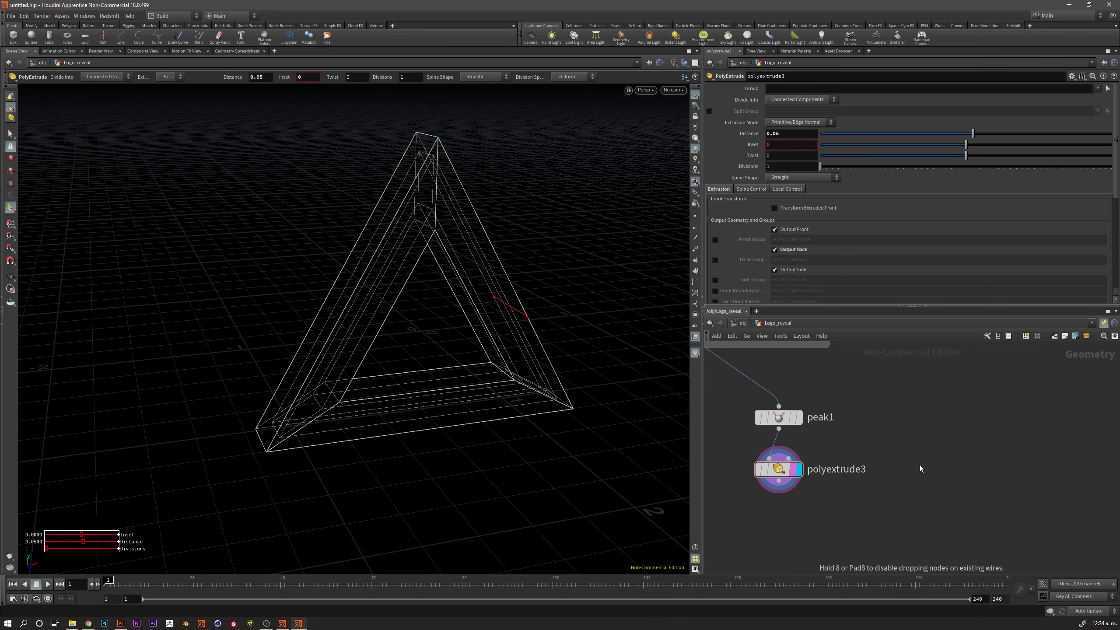
left_click(919, 465)
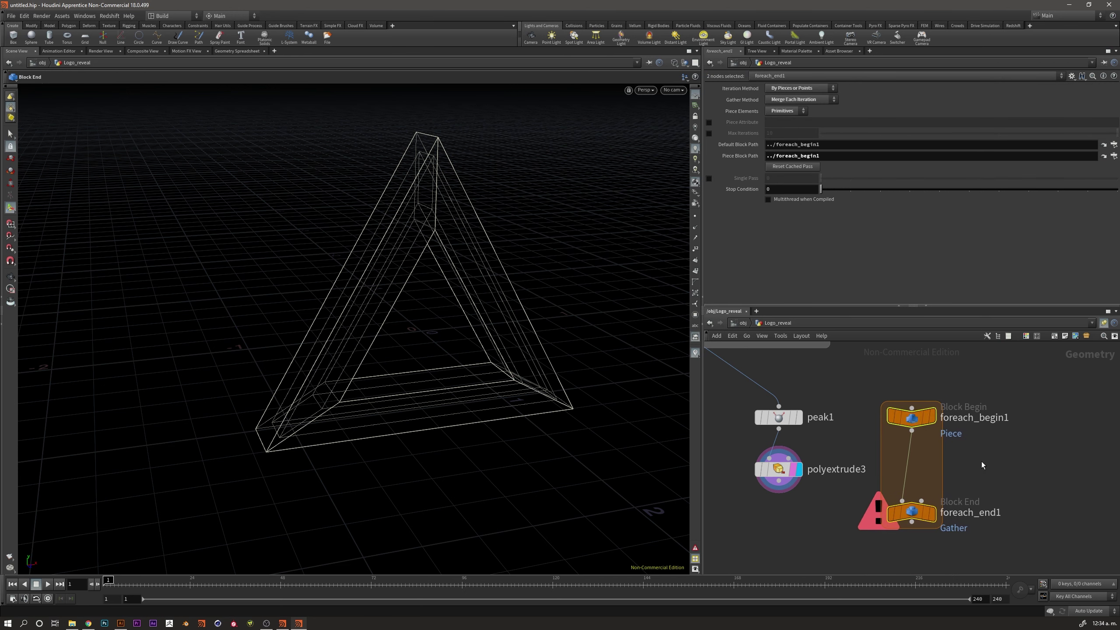
Spread the loop apart and move peak1 and polyextrude3 inside it
left_click(911, 423, "ctrl")
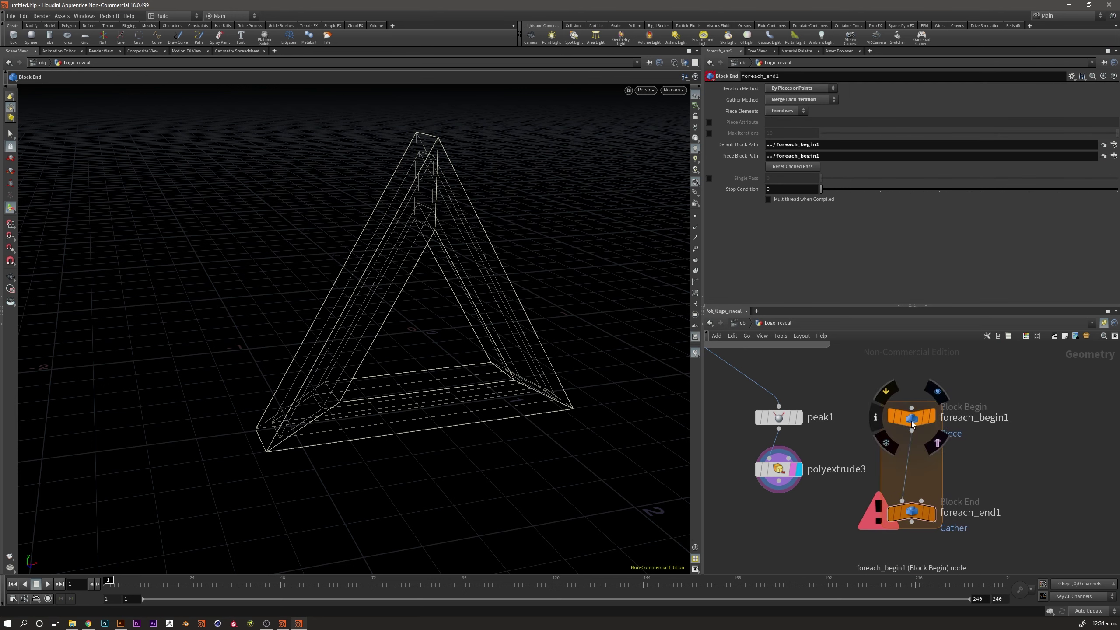
left_click_drag(911, 422, 911, 399)
left_click_drag(911, 513, 911, 540)
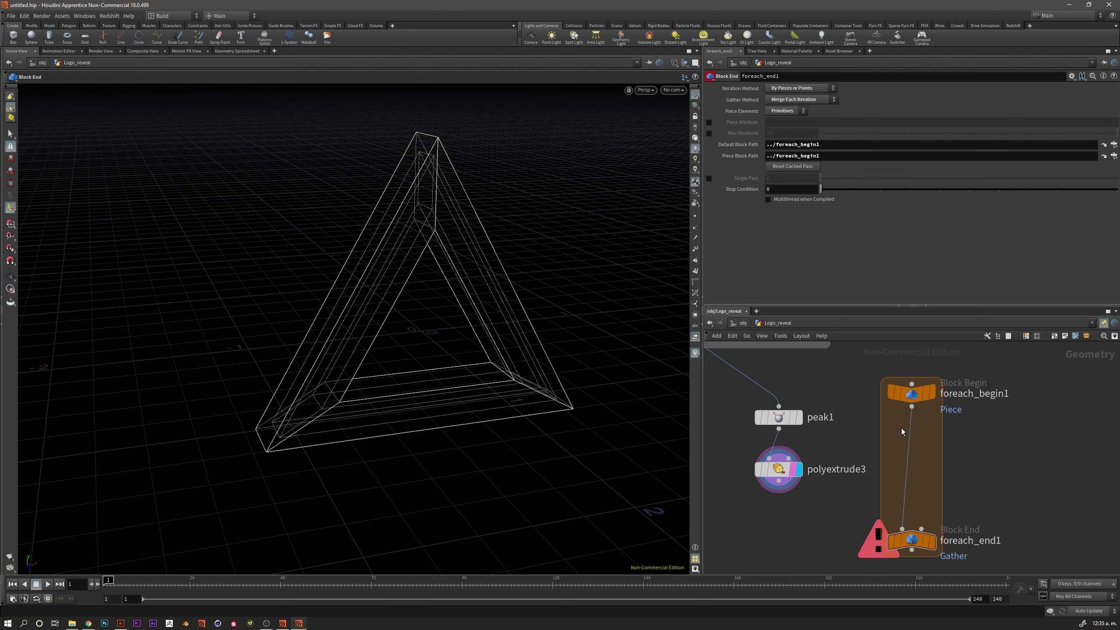
mouse_move(910, 392)
left_click_drag(910, 402, 909, 391)
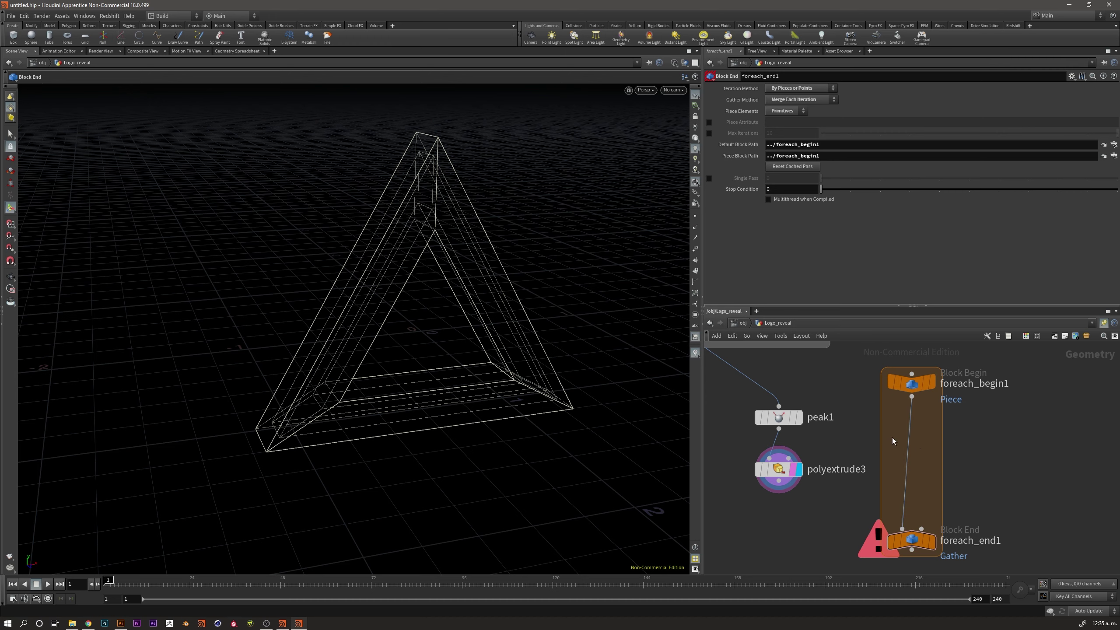
middle_click_drag(859, 424, 870, 419)
left_click_drag(803, 411, 922, 426)
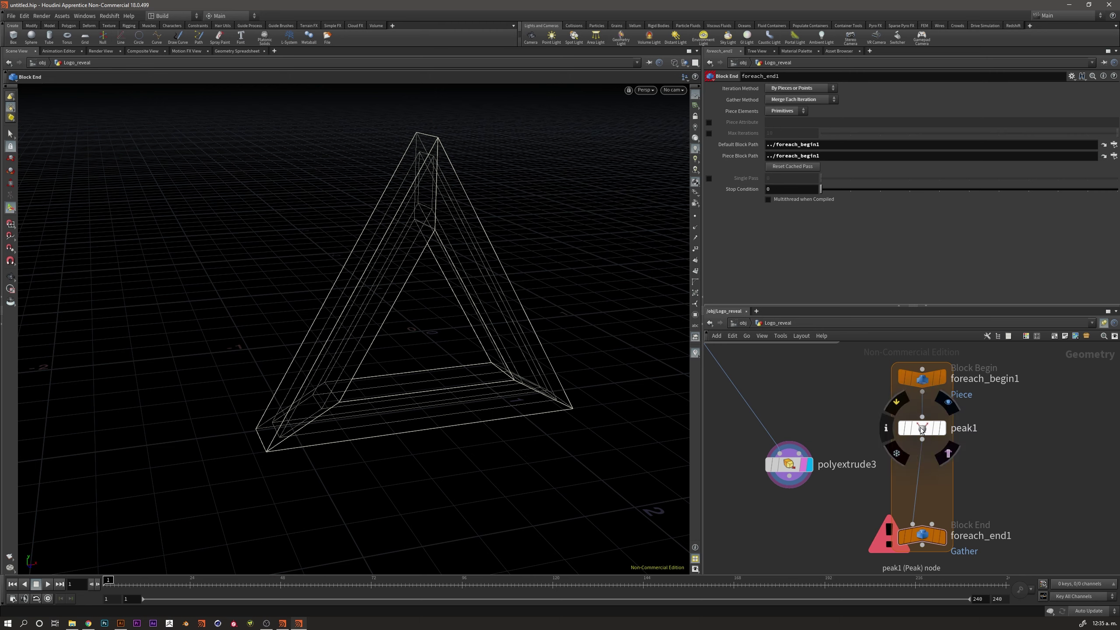
mouse_move(787, 468)
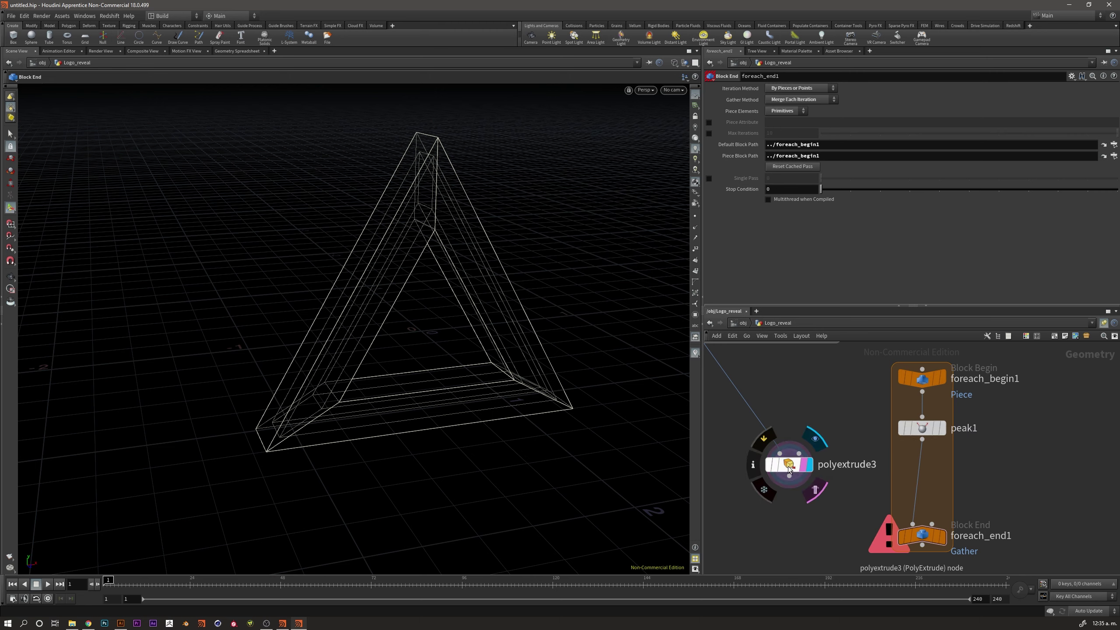
left_click_drag(789, 469, 924, 479)
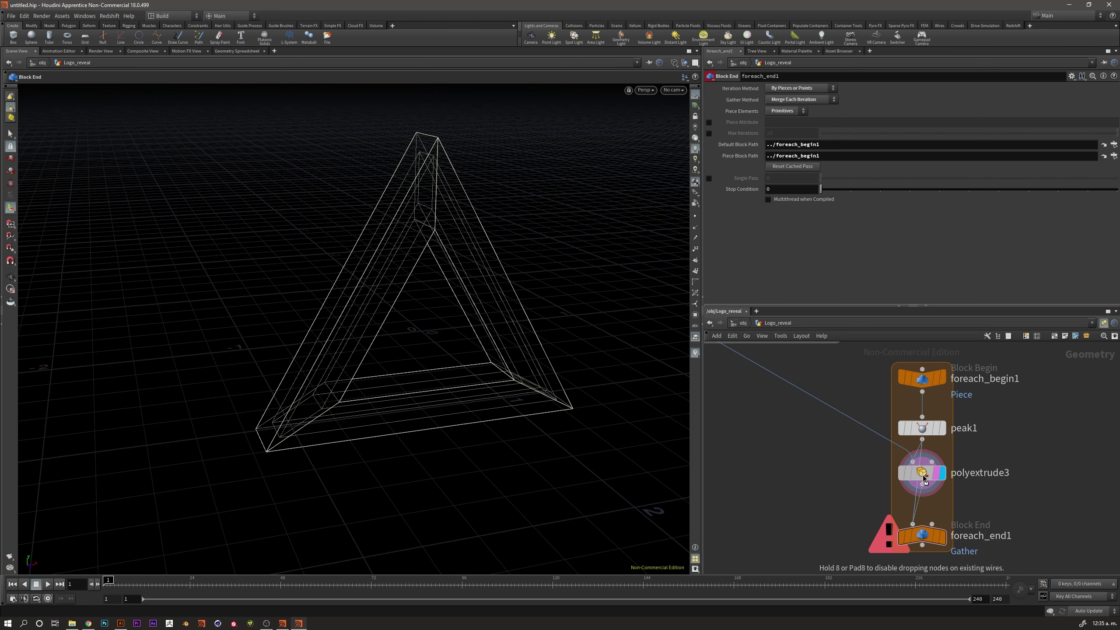
scroll(807, 453, "down", 2)
scroll(870, 423, "down", 1)
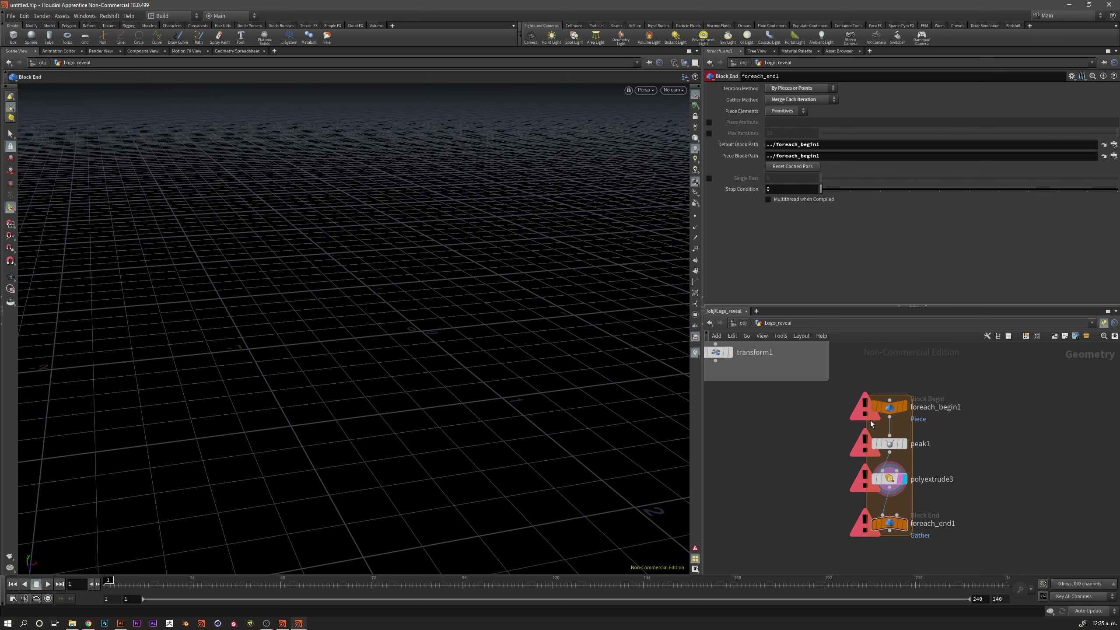
scroll(856, 413, "up", 1)
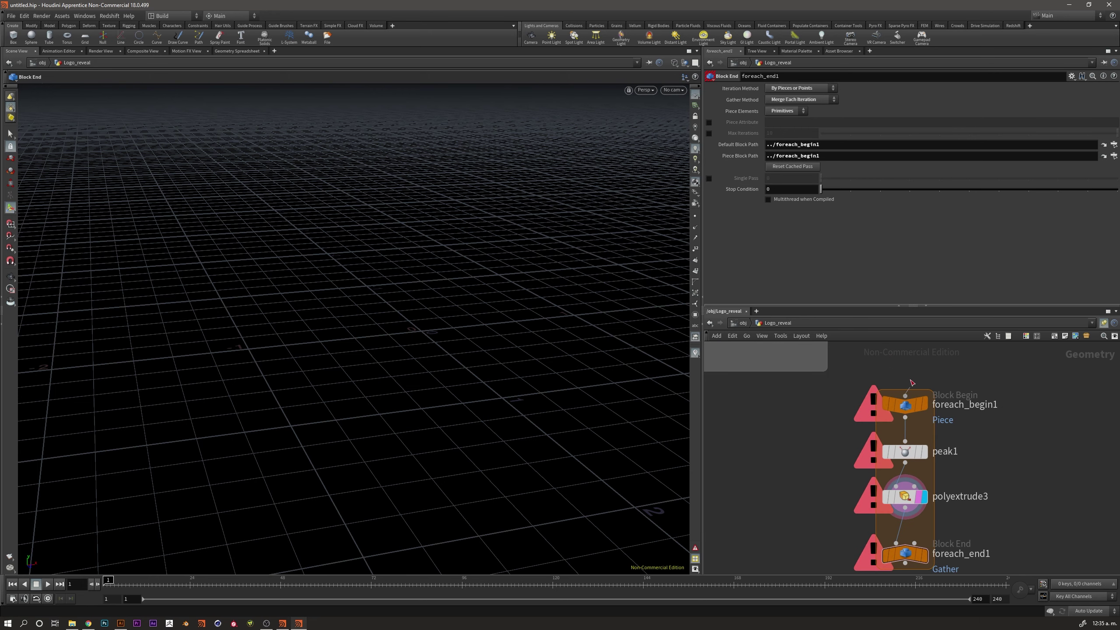
Wire transform1 into foreach_begin1, display foreach_end1, and orbit the extruded triangle
left_click(905, 396)
key("Escape")
left_click_drag(903, 446, 945, 424)
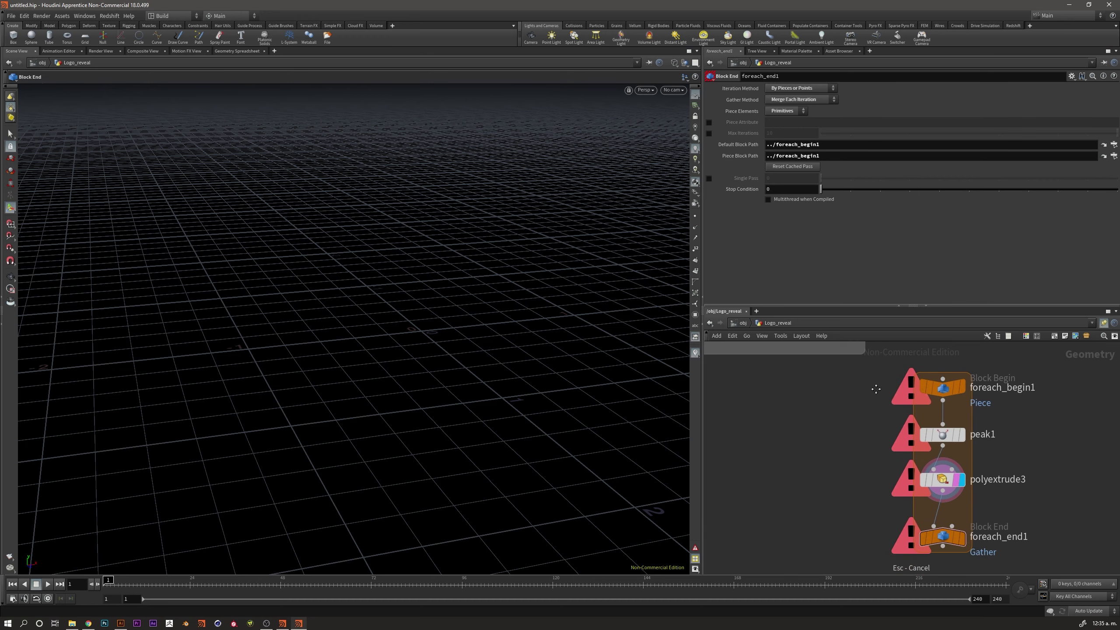
middle_click_drag(944, 425, 904, 433)
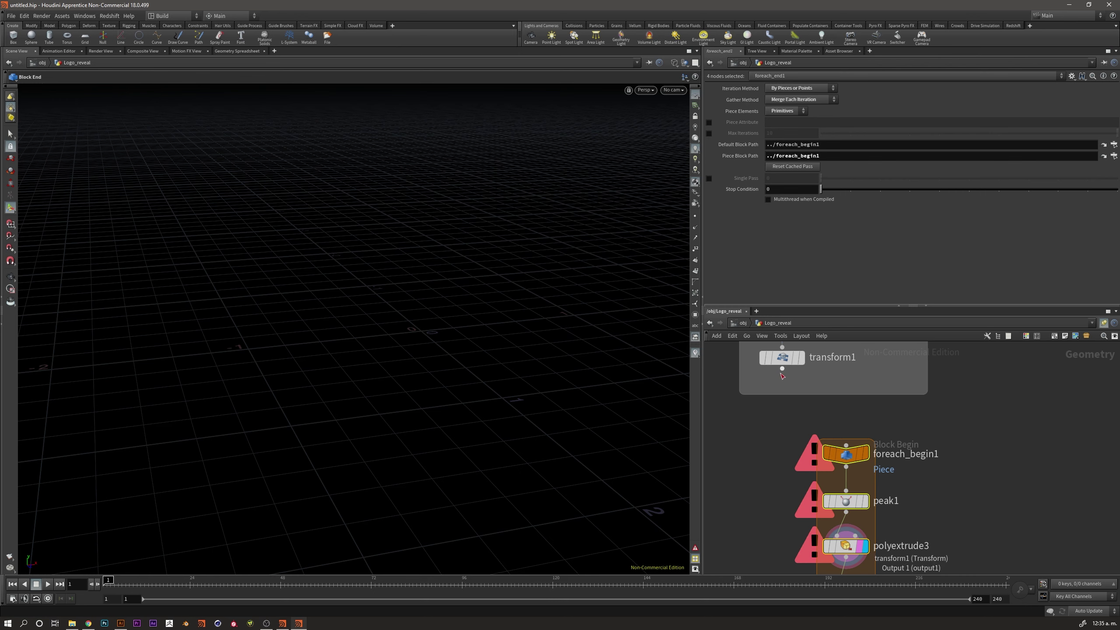
left_click_drag(782, 368, 845, 444)
middle_click_drag(959, 483, 925, 430)
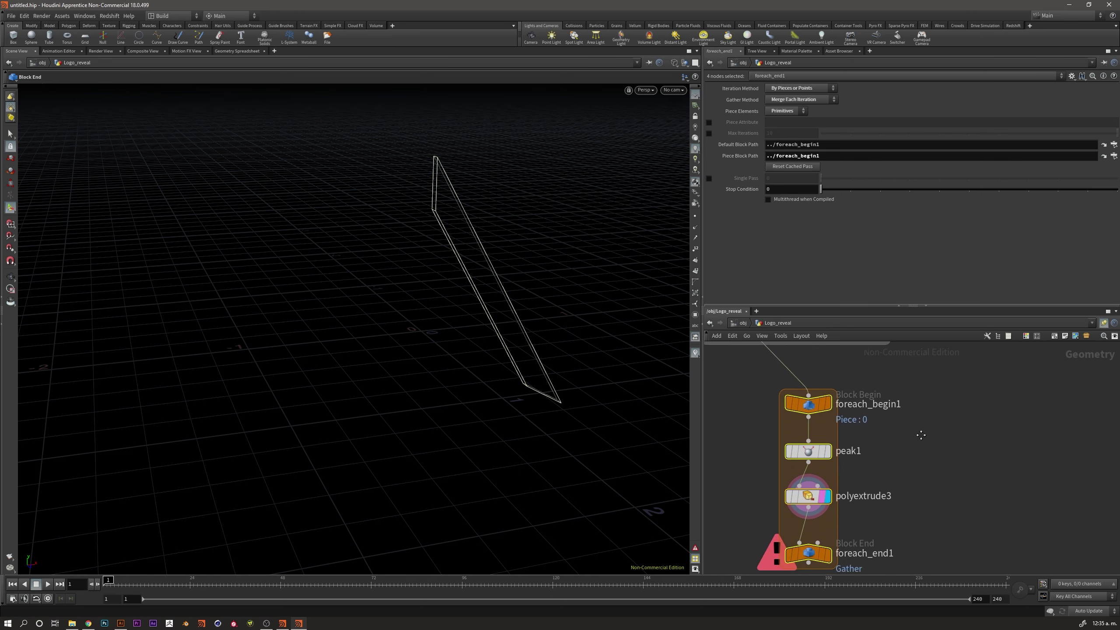
middle_click_drag(895, 482, 877, 439)
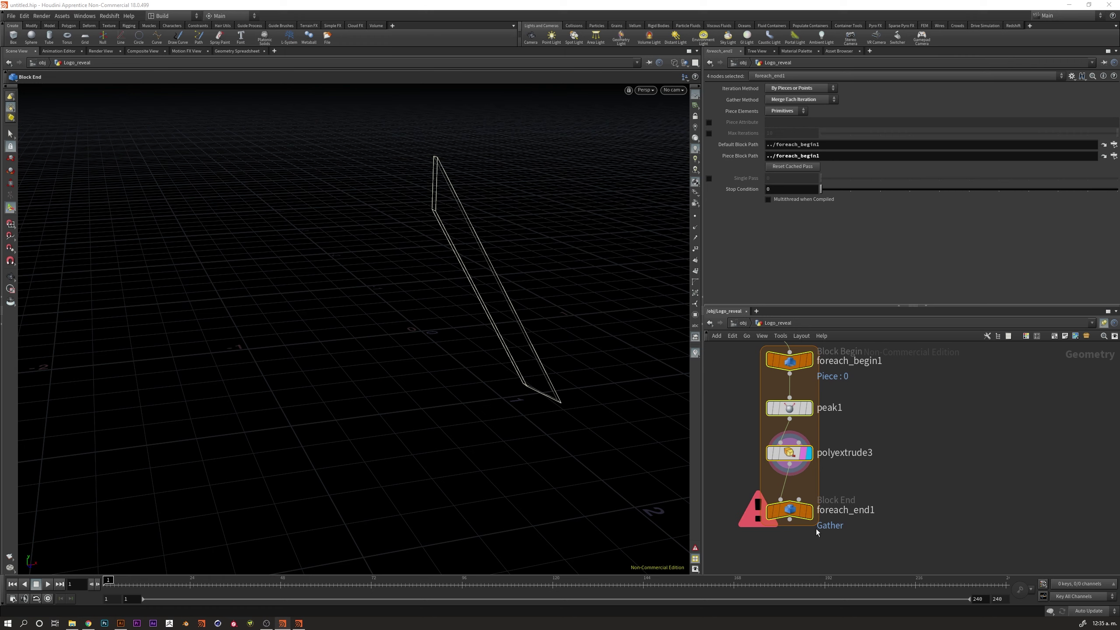
left_click(808, 511)
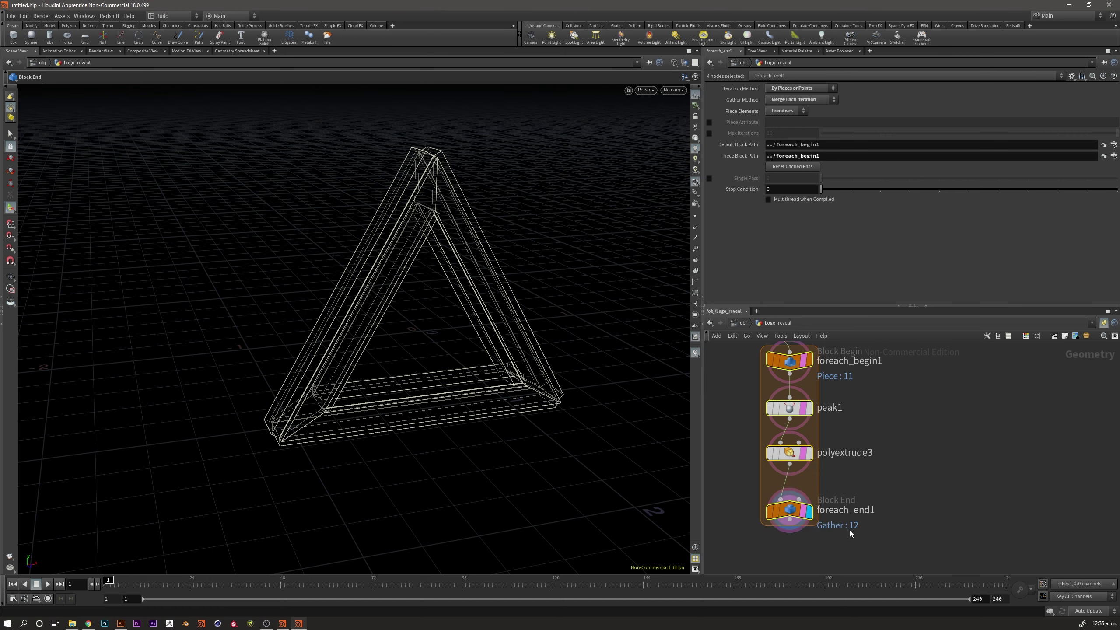
left_click(785, 516)
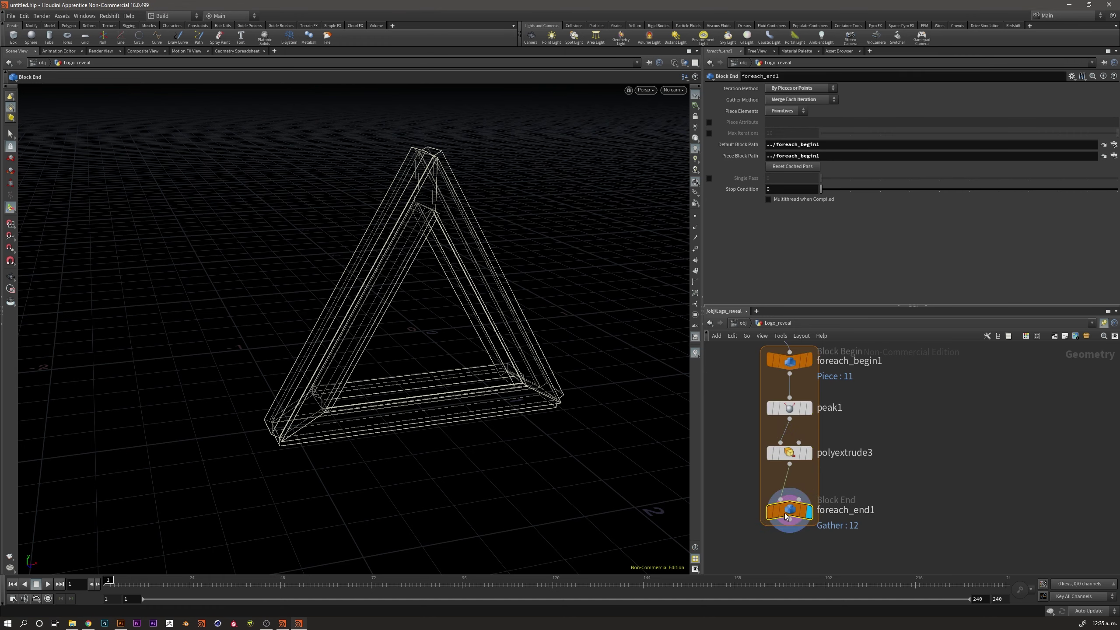
key("space")
mouse_move(370, 382)
left_mouse_down()
mouse_move(322, 416)
mouse_move(383, 413)
mouse_move(335, 443)
mouse_move(350, 433)
mouse_move(243, 475)
mouse_move(344, 425)
mouse_move(325, 405)
mouse_move(362, 440)
left_mouse_up()
Set foreach_begin1's Method to Fetch Feedback so the extrusions stack up
middle_click_drag(889, 417, 929, 480)
left_click(839, 431)
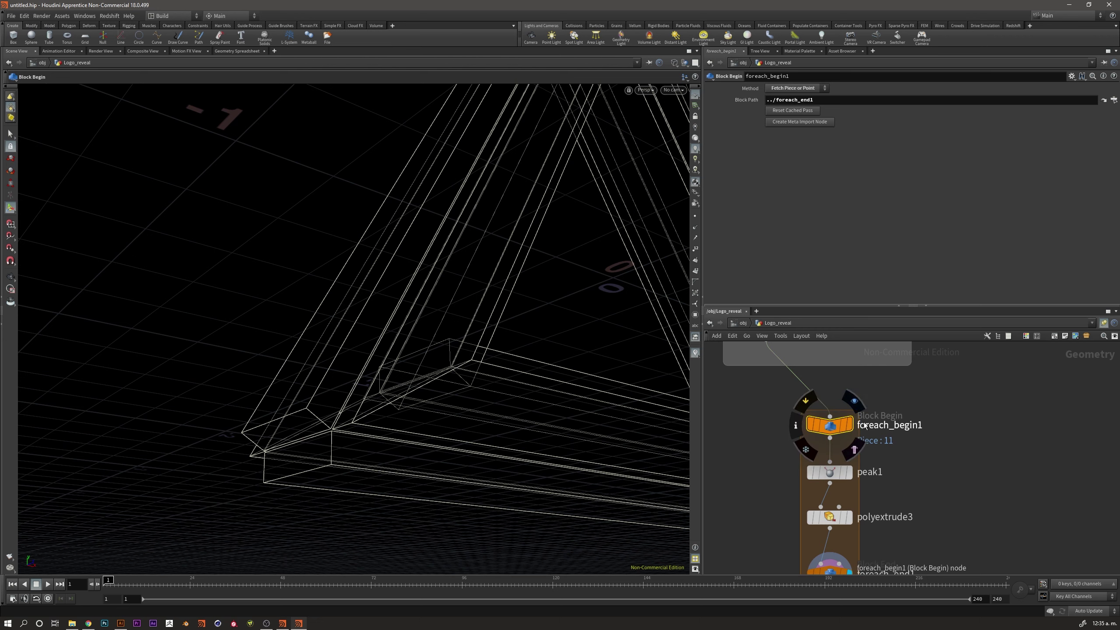
left_click(798, 92)
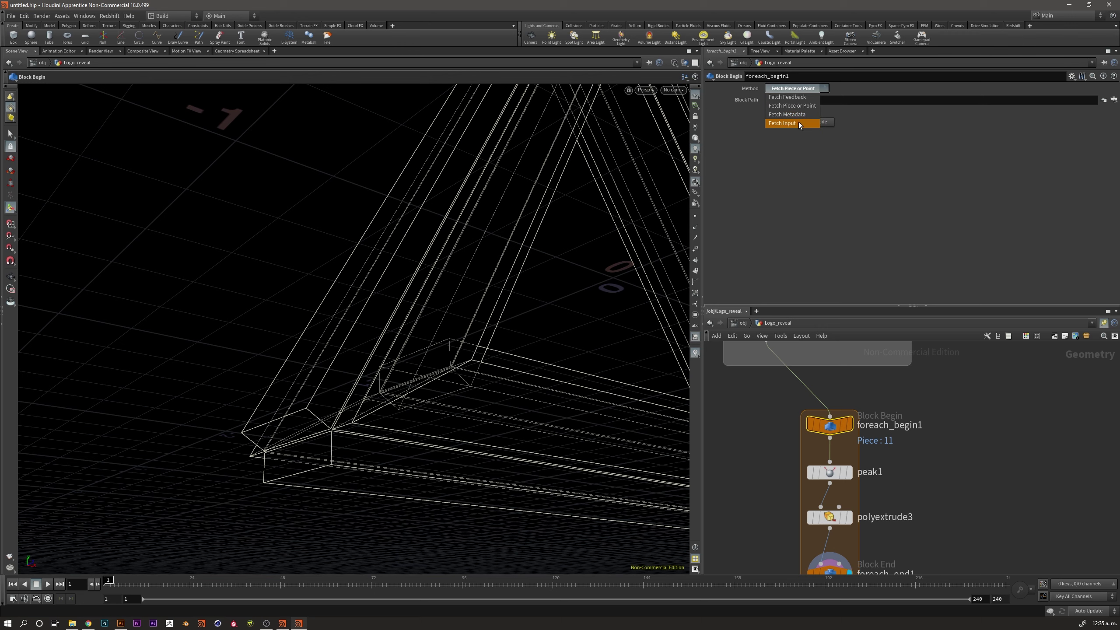
left_click(800, 99)
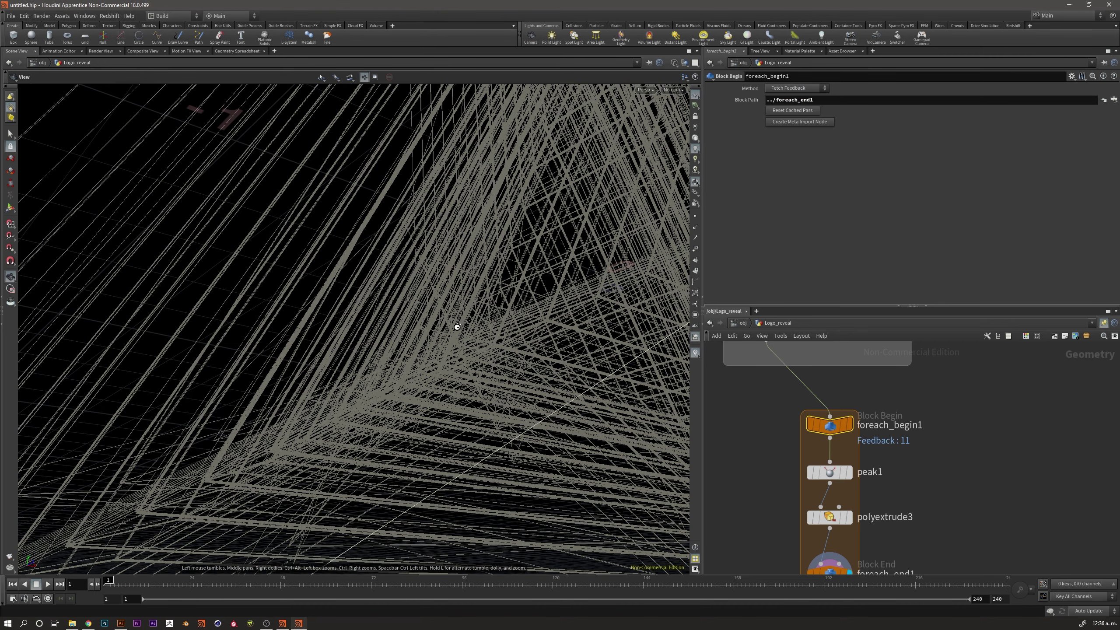
left_click_drag(455, 331, 457, 327)
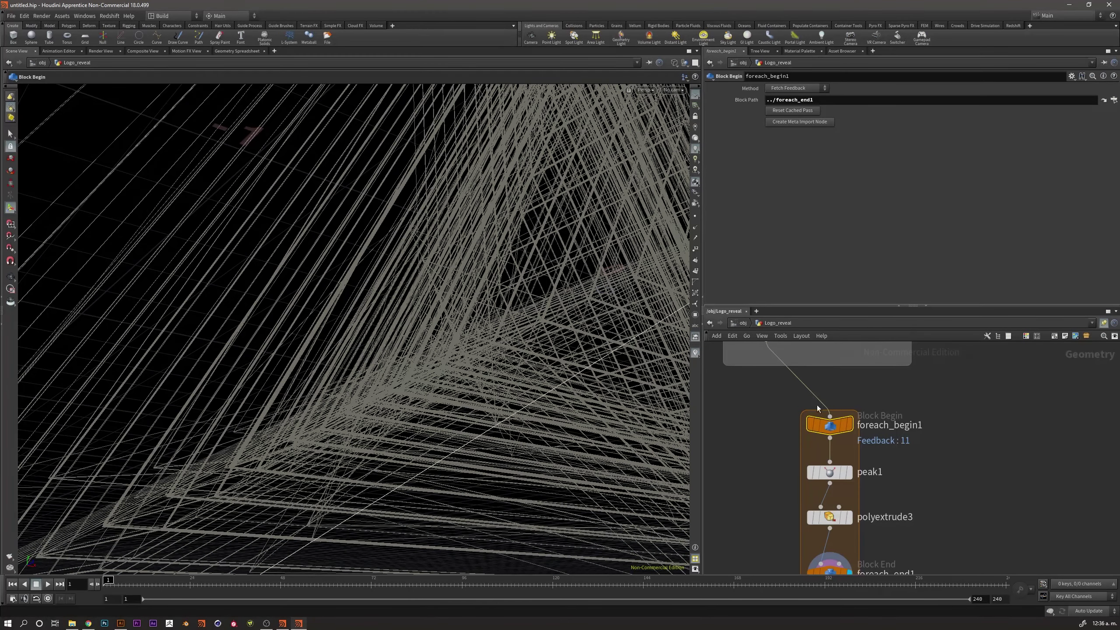
middle_click_drag(940, 462, 912, 415)
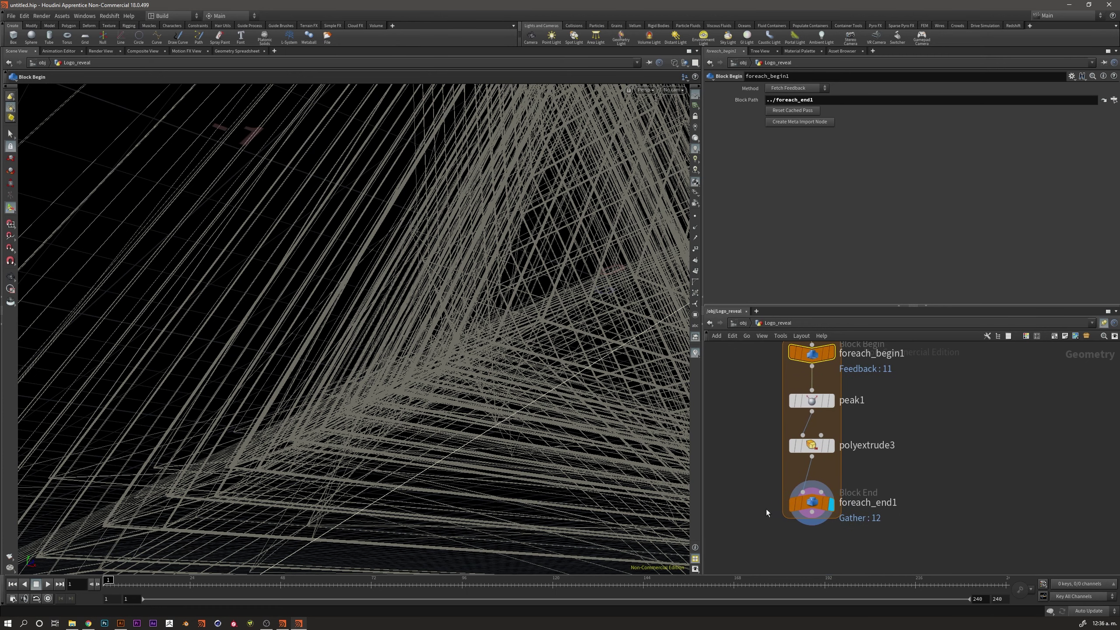
left_click(811, 503)
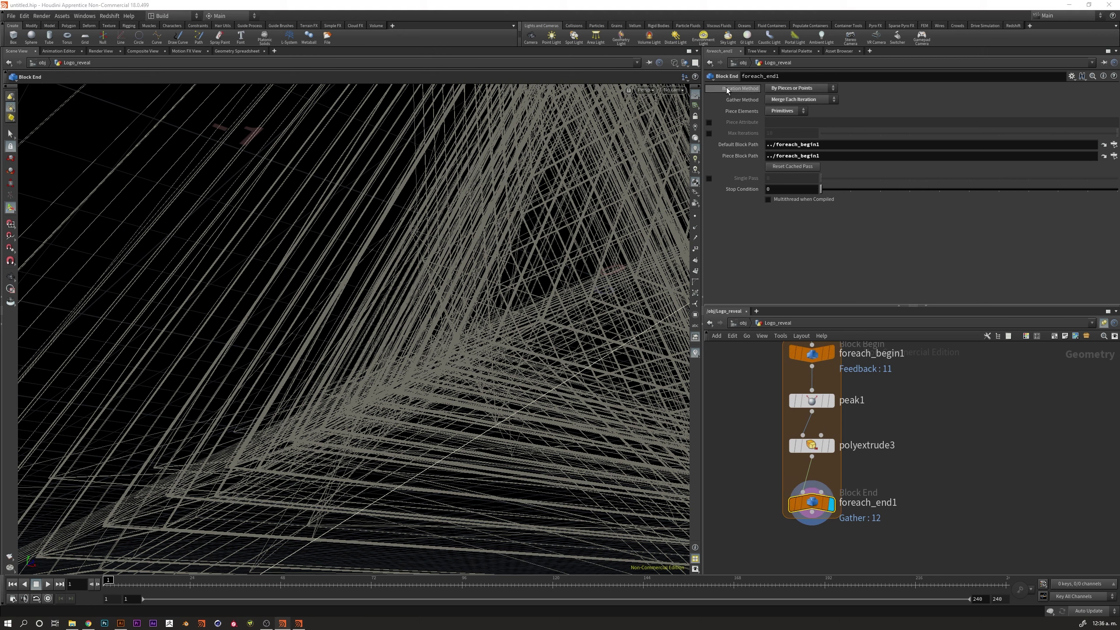
Set foreach_end1's Iteration Method to By Count and drop iterations from 10 to 1
left_click(800, 89)
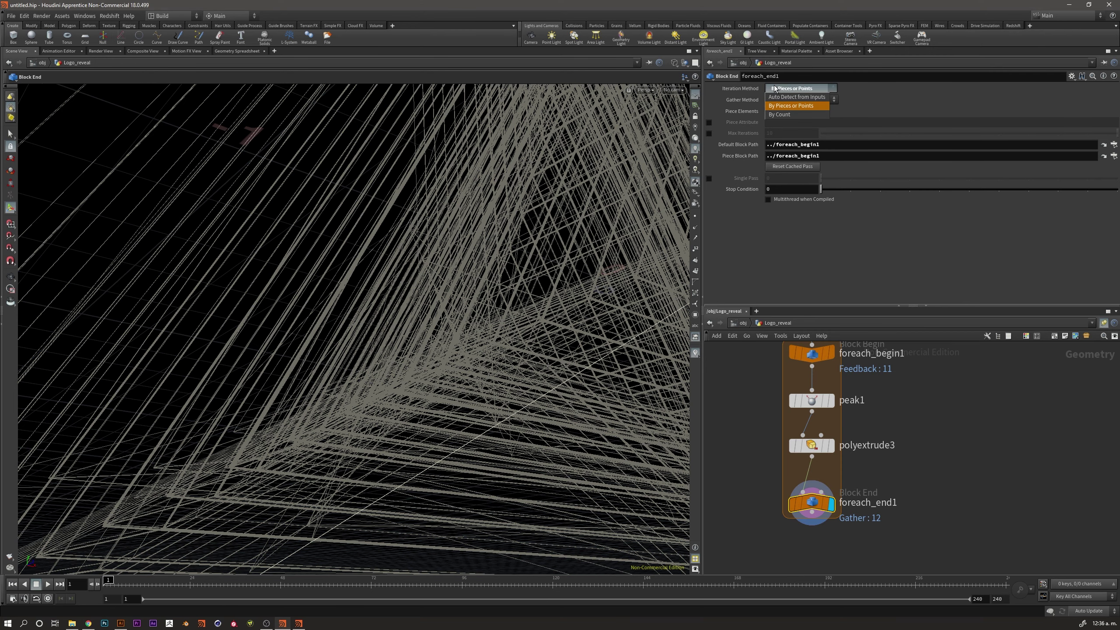
left_click(789, 114)
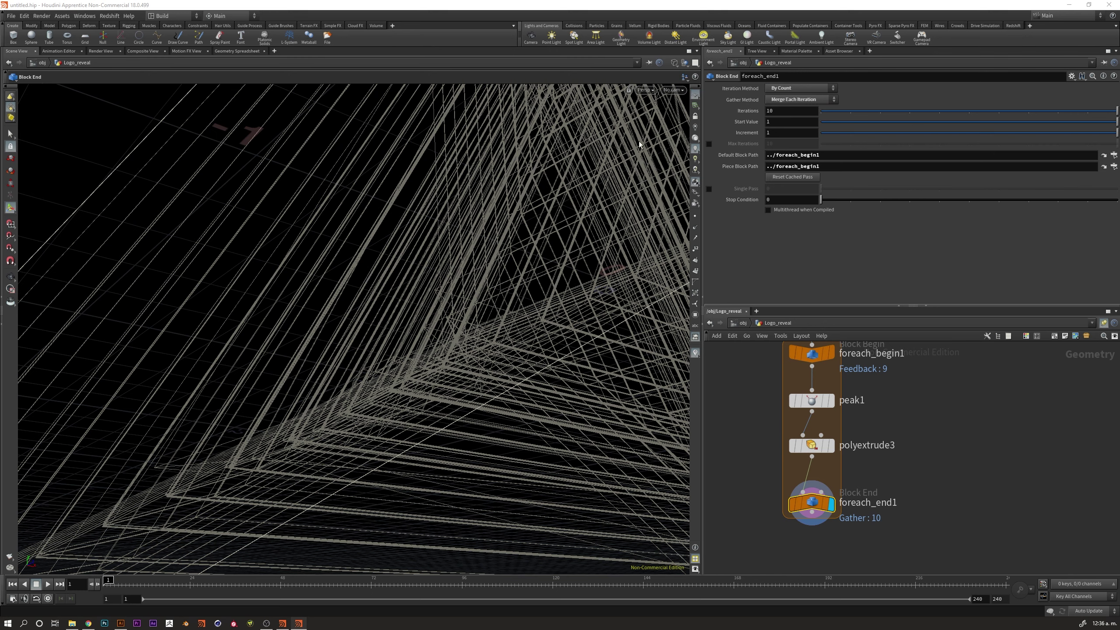
double_click(777, 112)
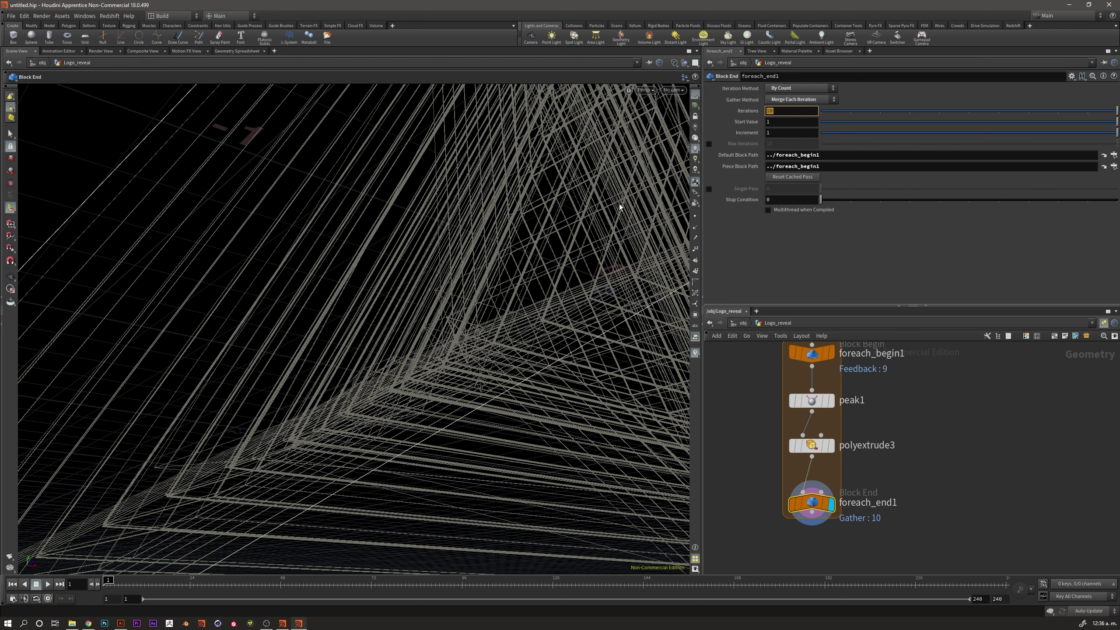
left_click_drag(753, 400, 829, 454)
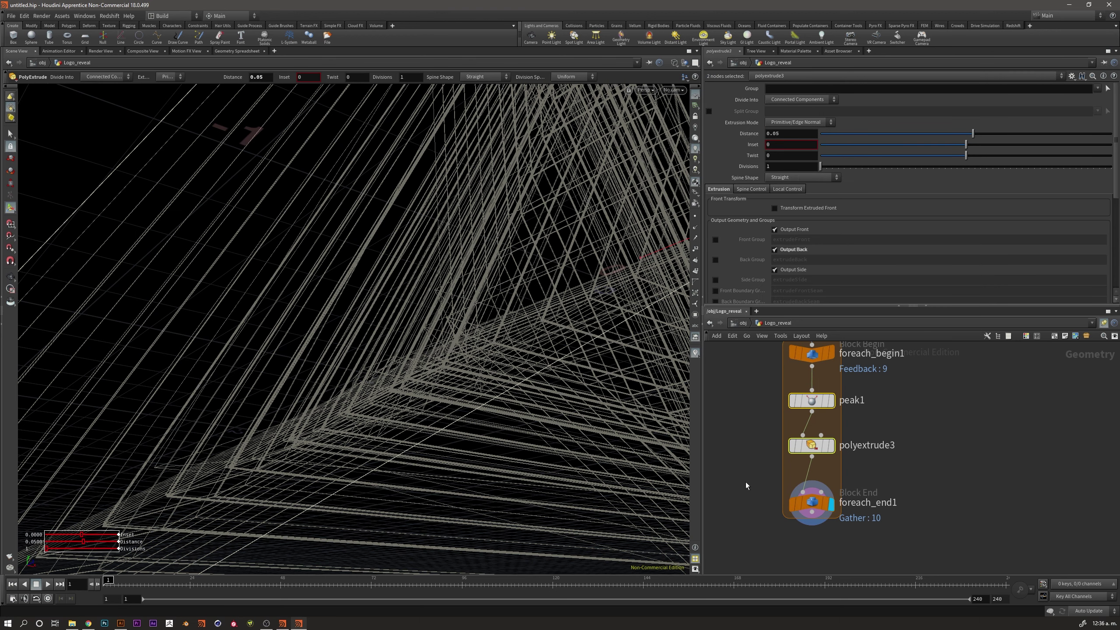
left_click(811, 503)
left_click_drag(1069, 112, 852, 115)
mouse_move(342, 318)
left_mouse_down()
mouse_move(249, 375)
mouse_move(304, 380)
mouse_move(305, 400)
mouse_move(356, 375)
mouse_move(295, 375)
left_mouse_up()
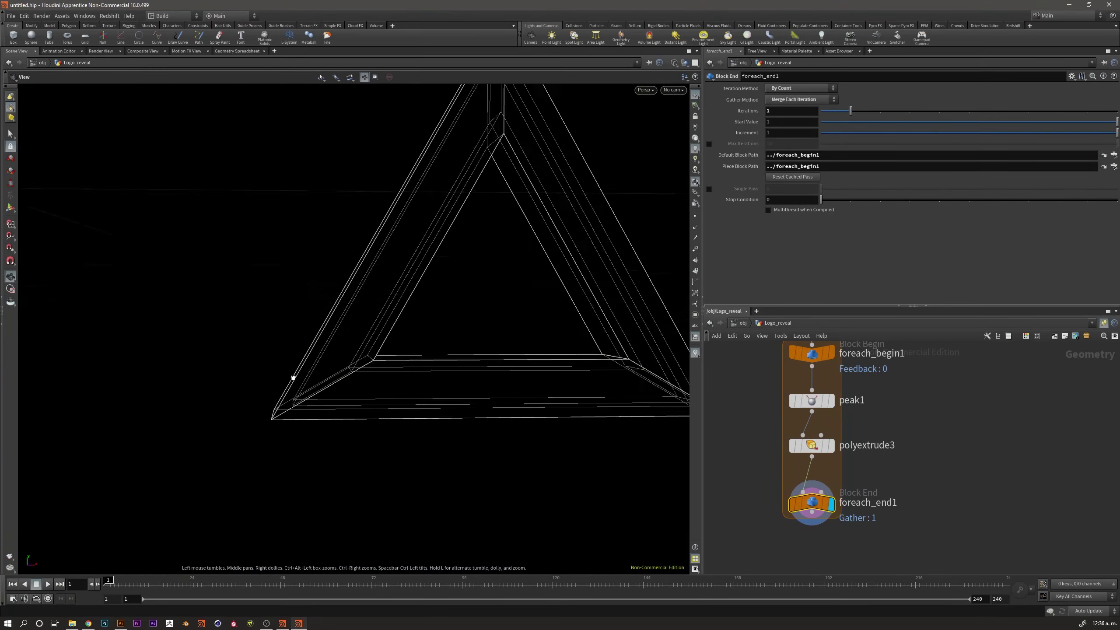
key("Return")
middle_click_drag(894, 385, 977, 514)
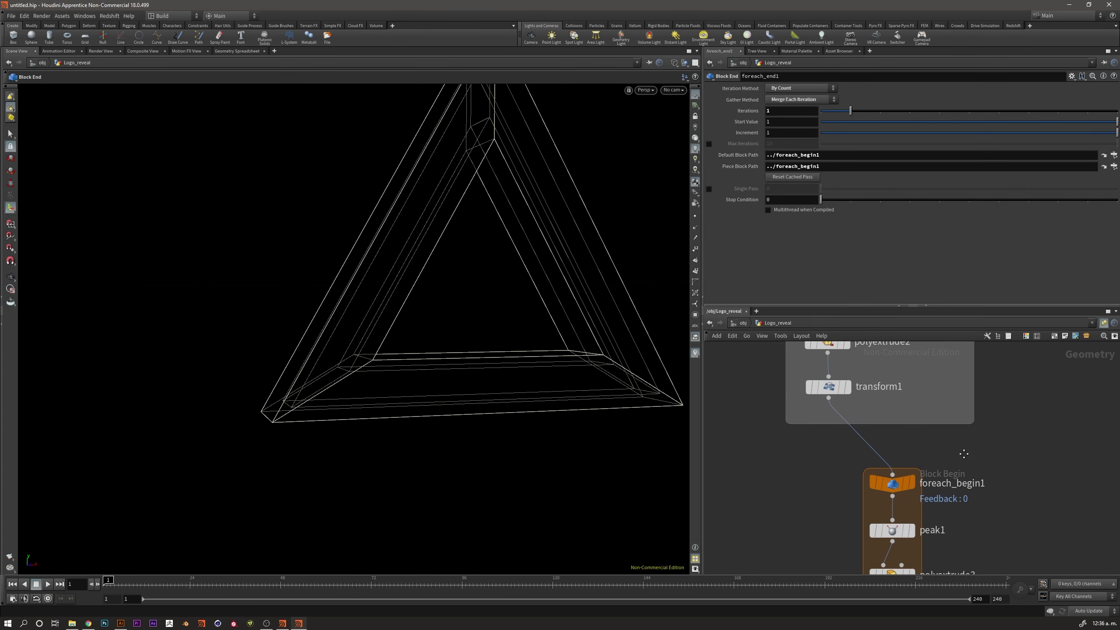
middle_click_drag(909, 502, 842, 430)
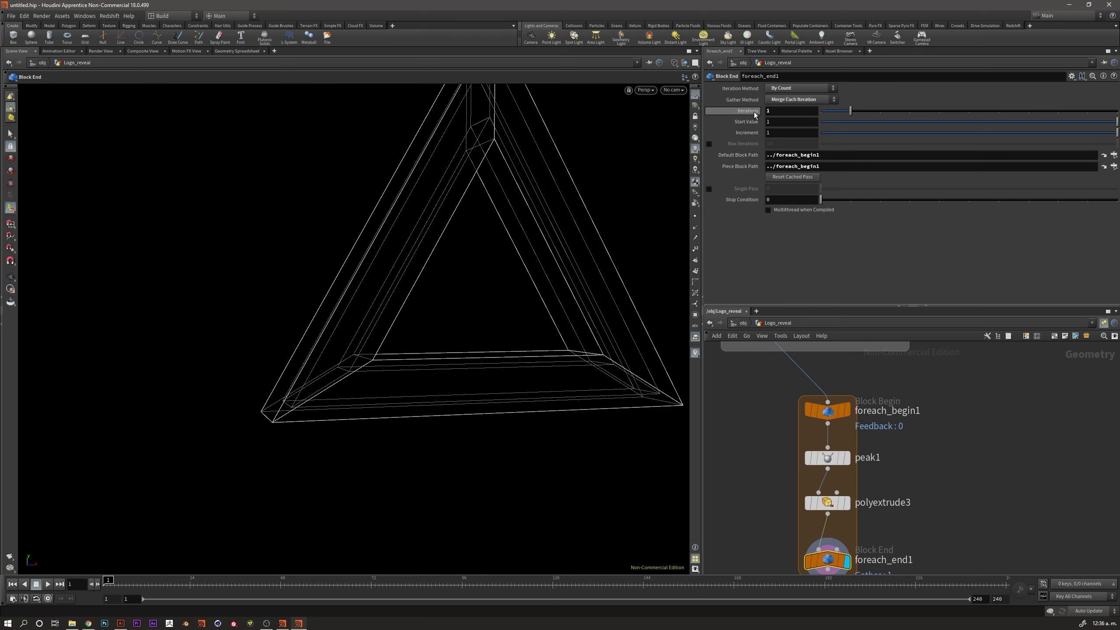
key("Escape")
mouse_move(395, 287)
left_mouse_down()
mouse_move(292, 320)
mouse_move(325, 300)
mouse_move(325, 282)
left_mouse_up()
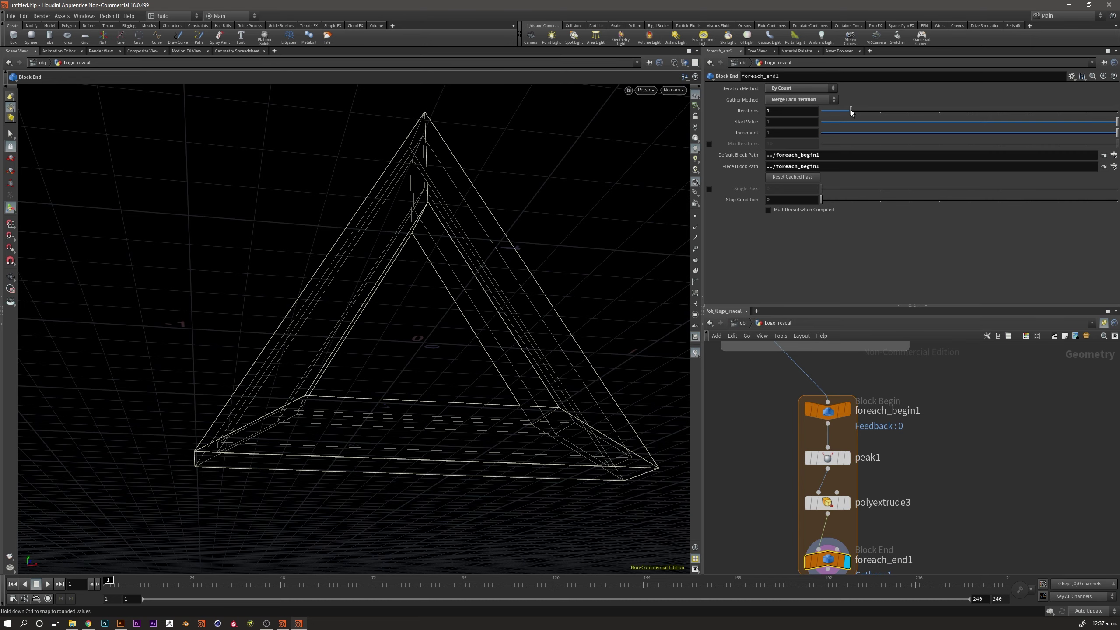
Raise foreach_end1's iterations step by step from 1 to 4, checking each result
left_click_drag(861, 113, 867, 111)
key("Escape")
mouse_move(242, 370)
left_mouse_down()
mouse_move(205, 425)
mouse_move(153, 398)
mouse_move(200, 365)
left_mouse_up()
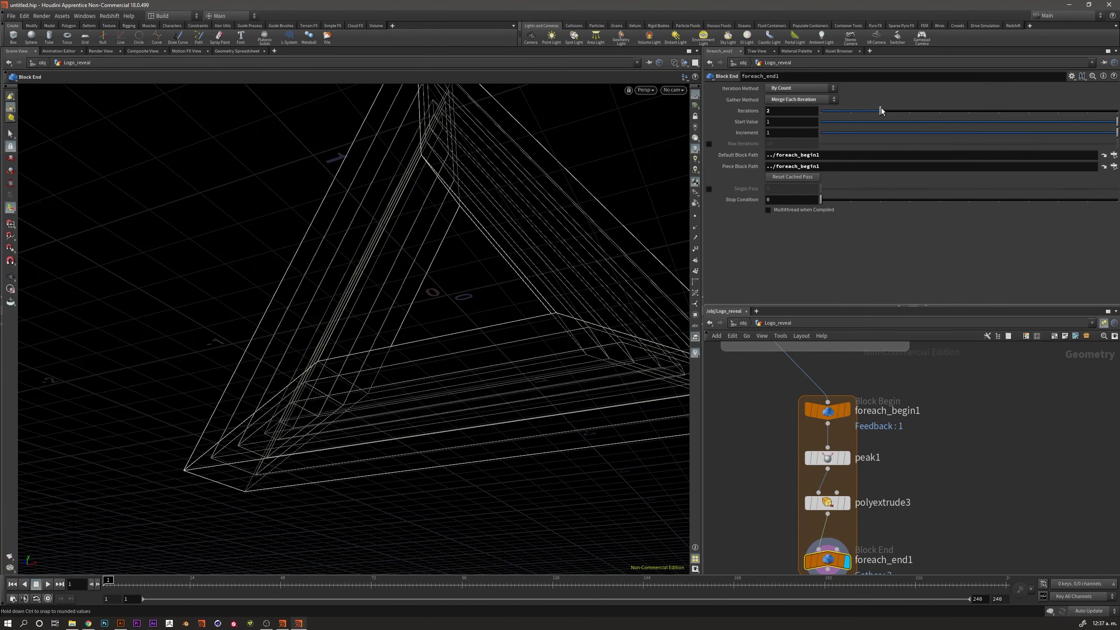
left_click_drag(881, 110, 907, 112)
left_click_drag(375, 295, 295, 325)
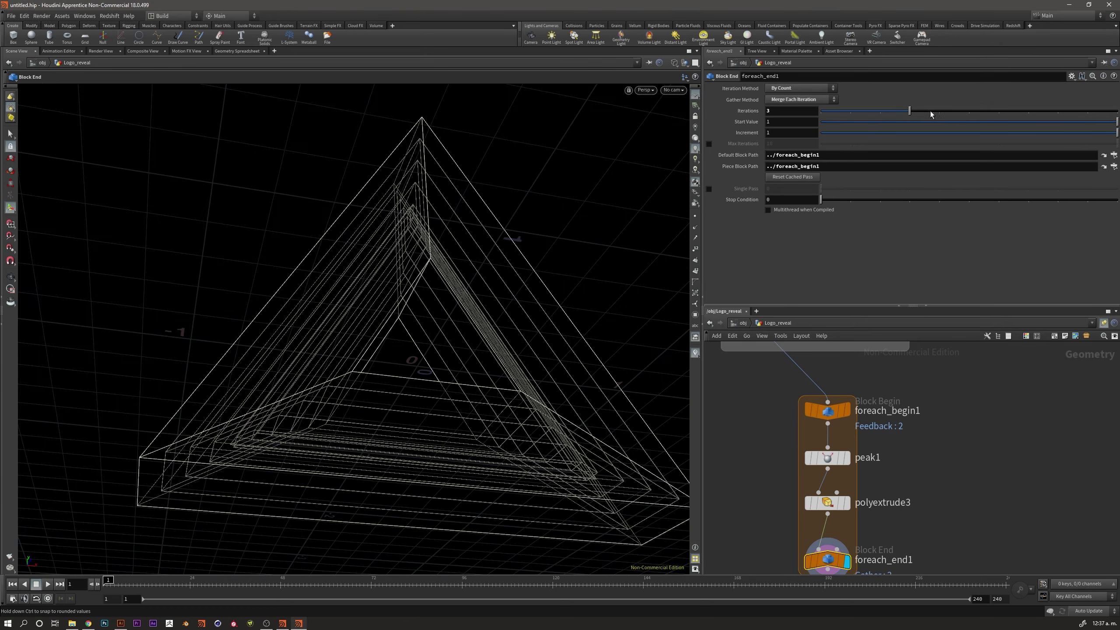
left_click_drag(915, 111, 940, 112)
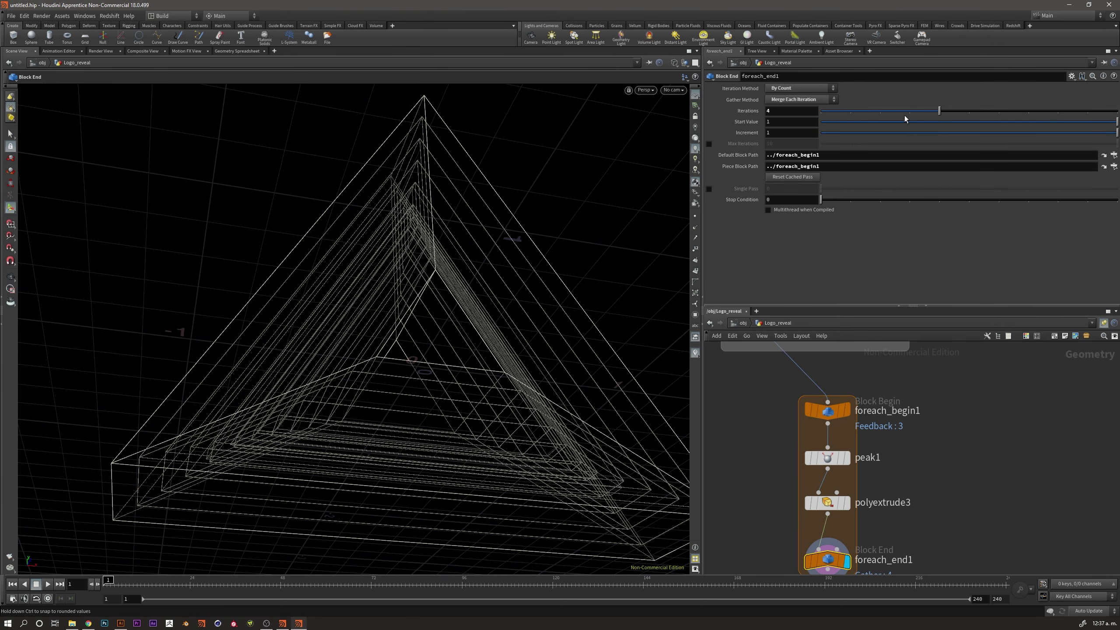
left_click_drag(350, 358, 287, 448)
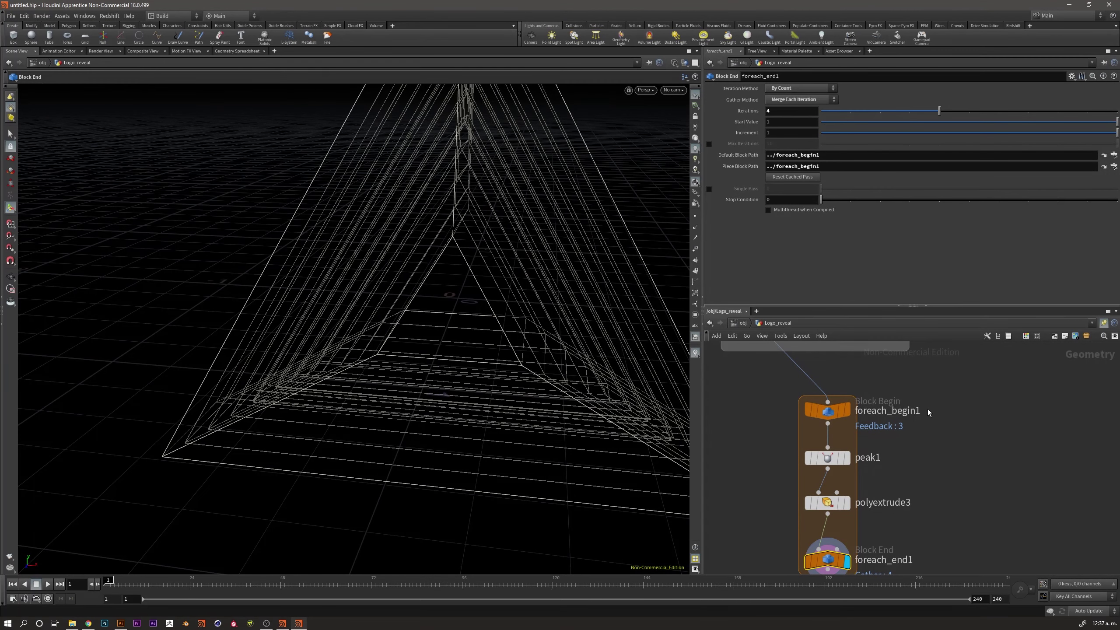
left_click_drag(825, 415, 824, 398)
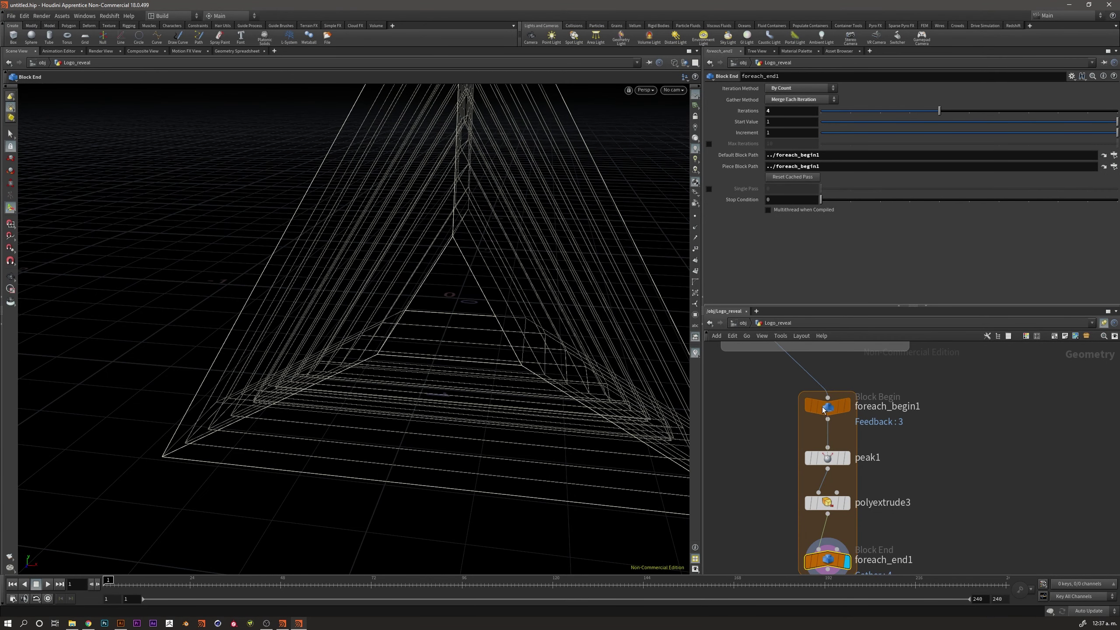
scroll(829, 463, "down", 3)
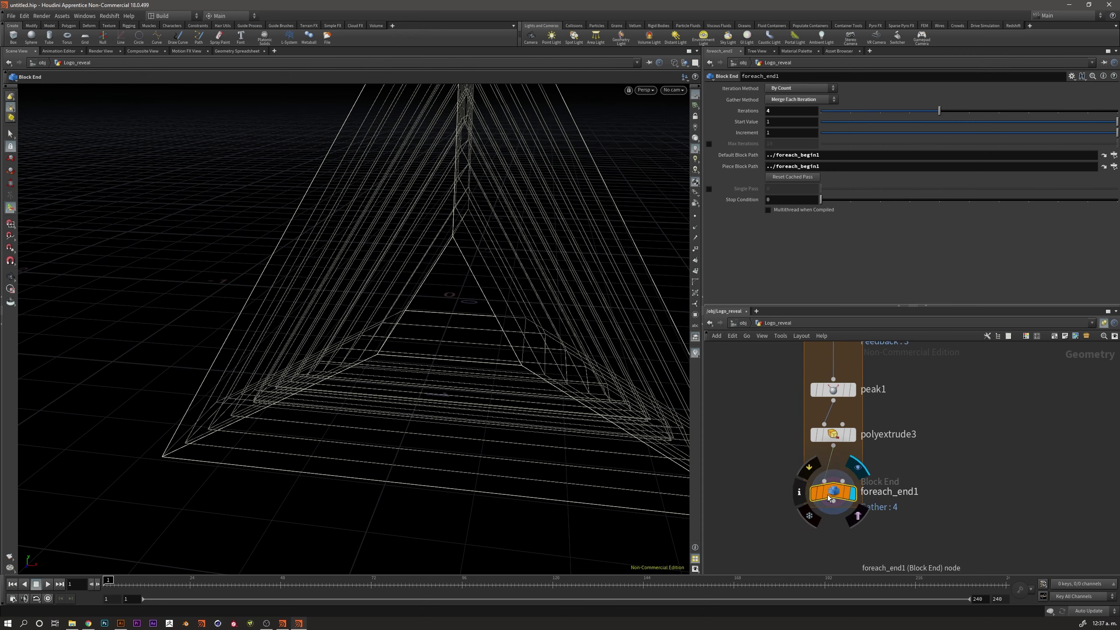
scroll(834, 520, "up", 4)
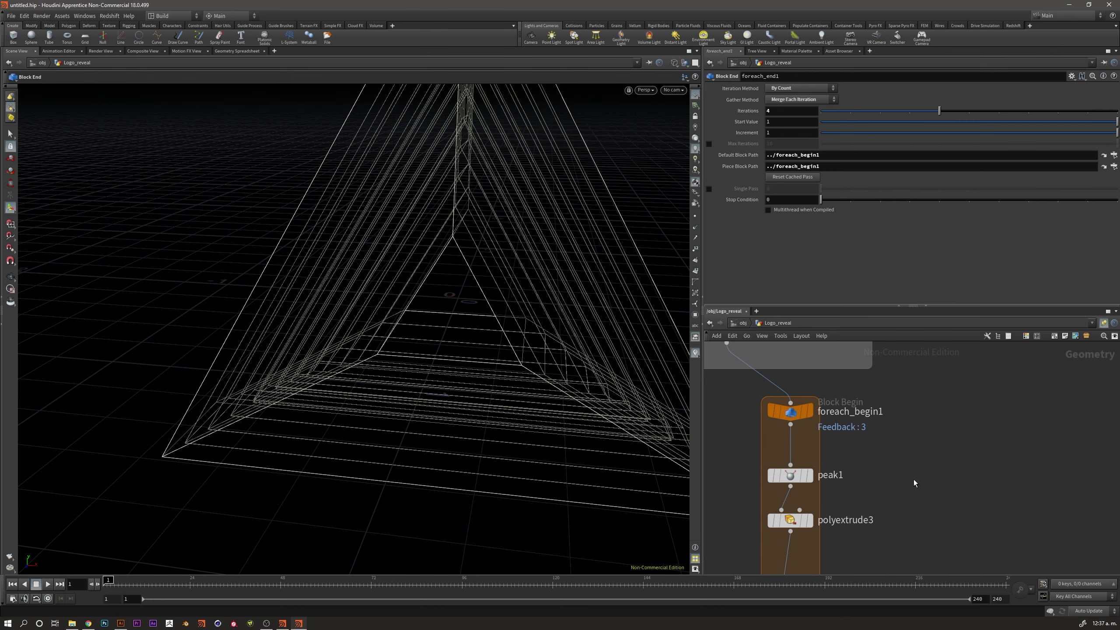
Create a delete1 node beside the loop and show polyextrude3's settings
key("Tab")
type("del")
key("Return")
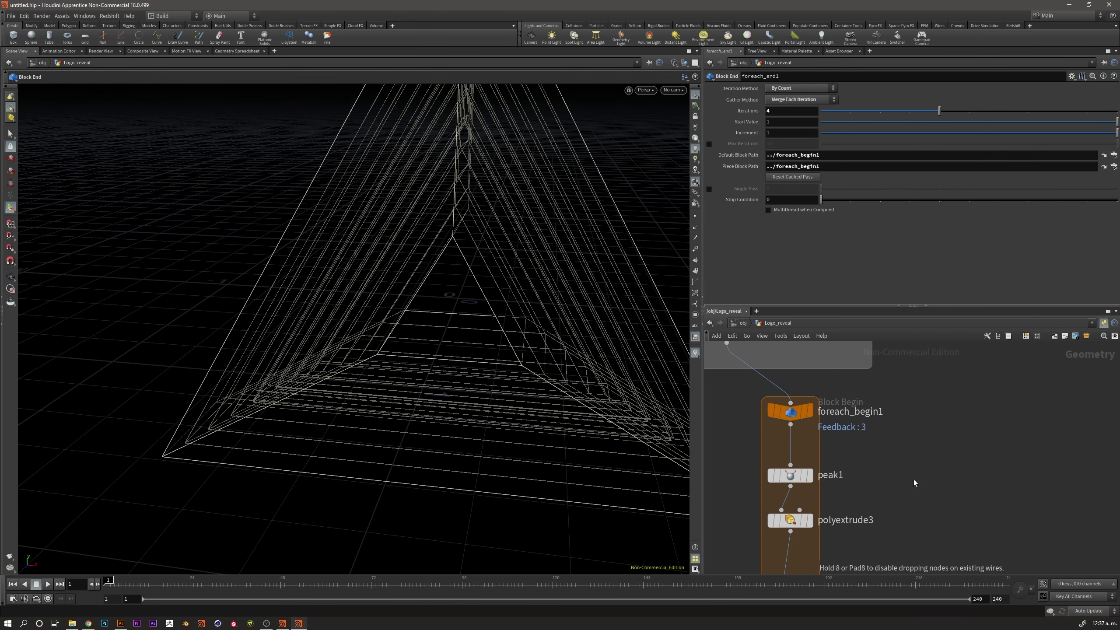
left_click(923, 468)
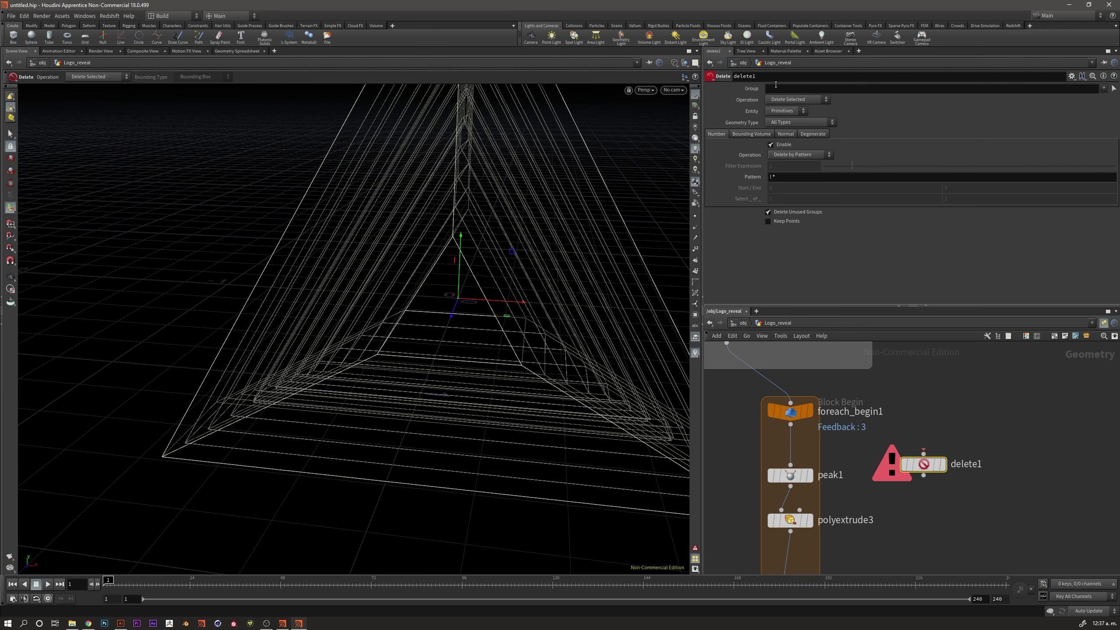
middle_click_drag(931, 408, 958, 370)
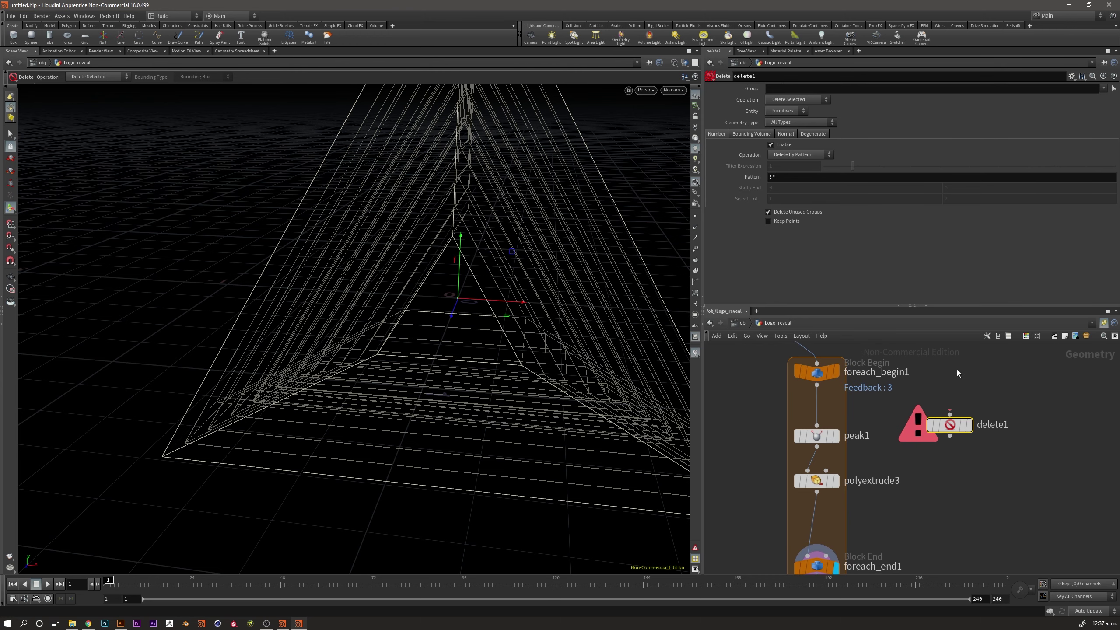
left_click(823, 484)
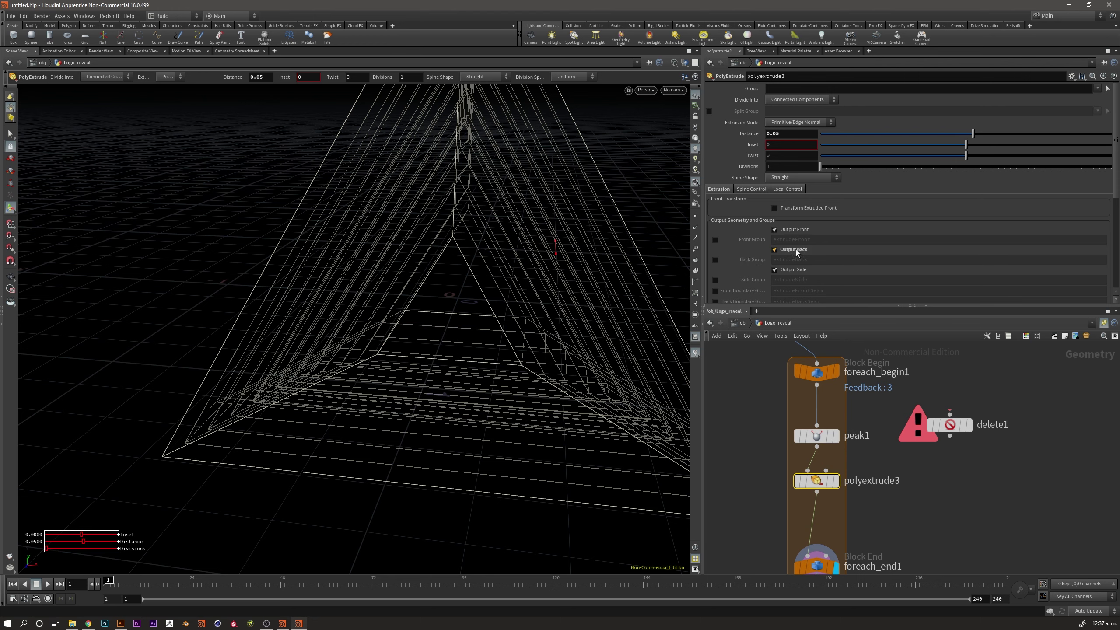
Enable polyextrude3's Back Group output, naming the back faces extrudeBack
left_click(715, 260)
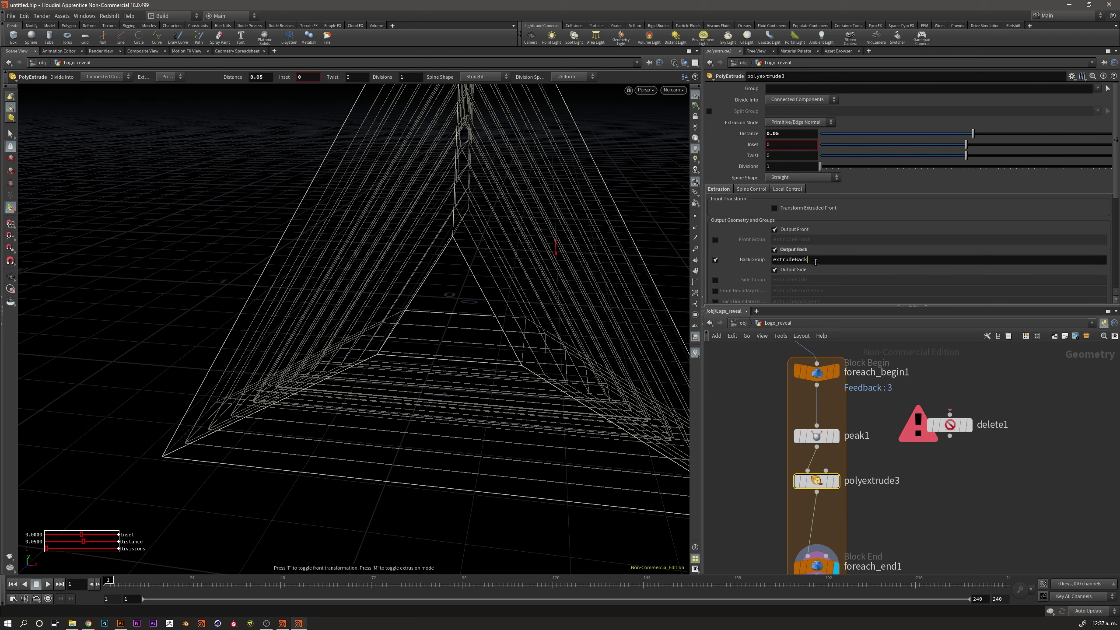
double_click(781, 261)
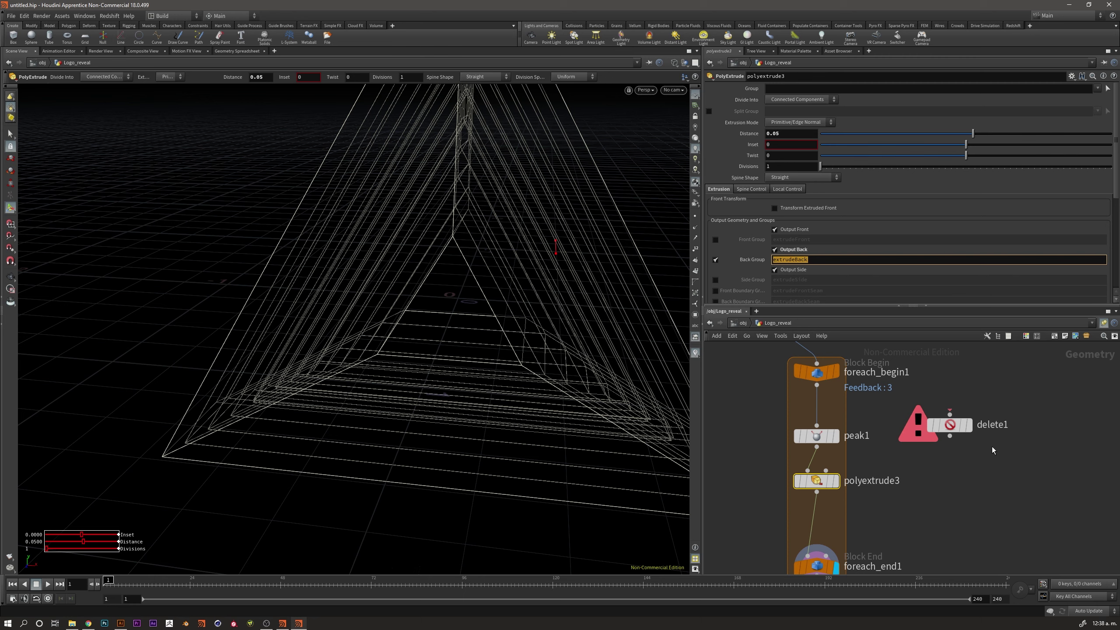
scroll(938, 464, "down", 2)
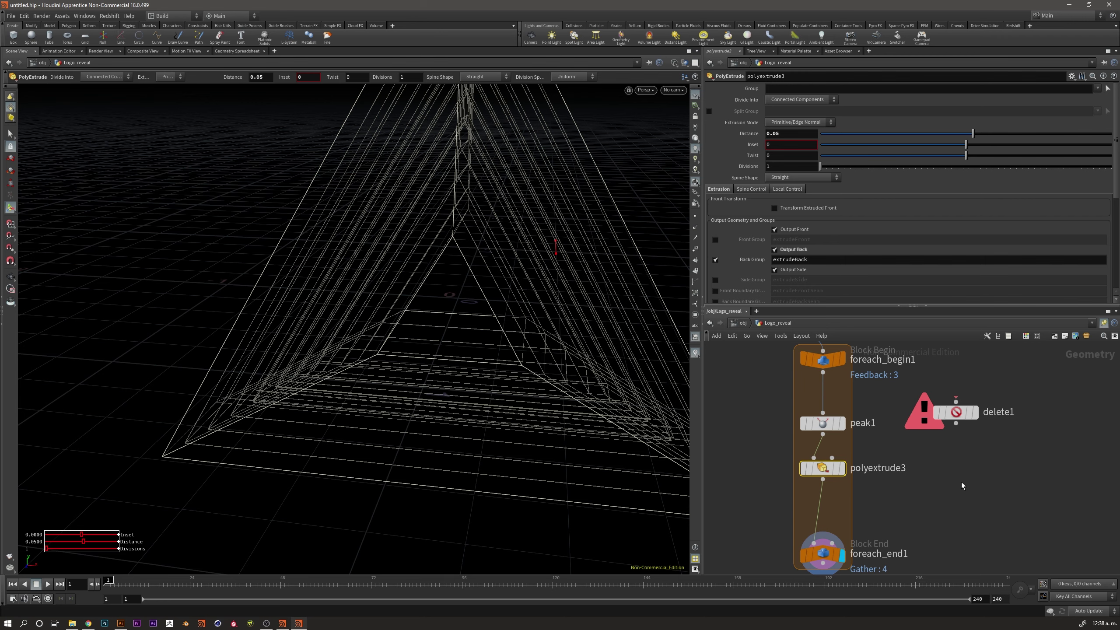
double_click(810, 263)
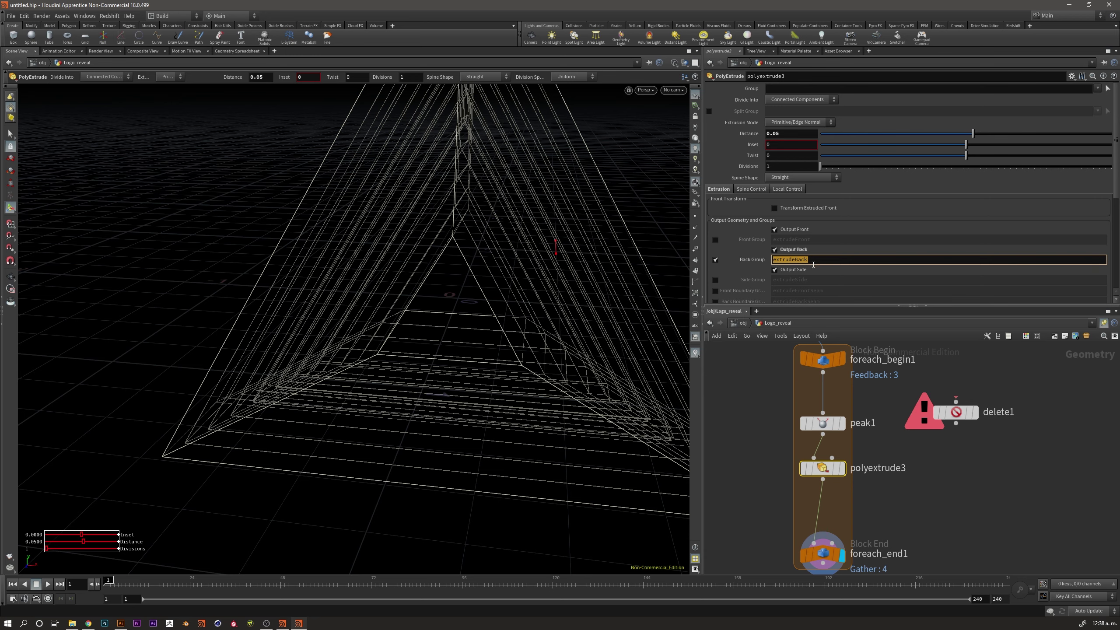
left_click(822, 473)
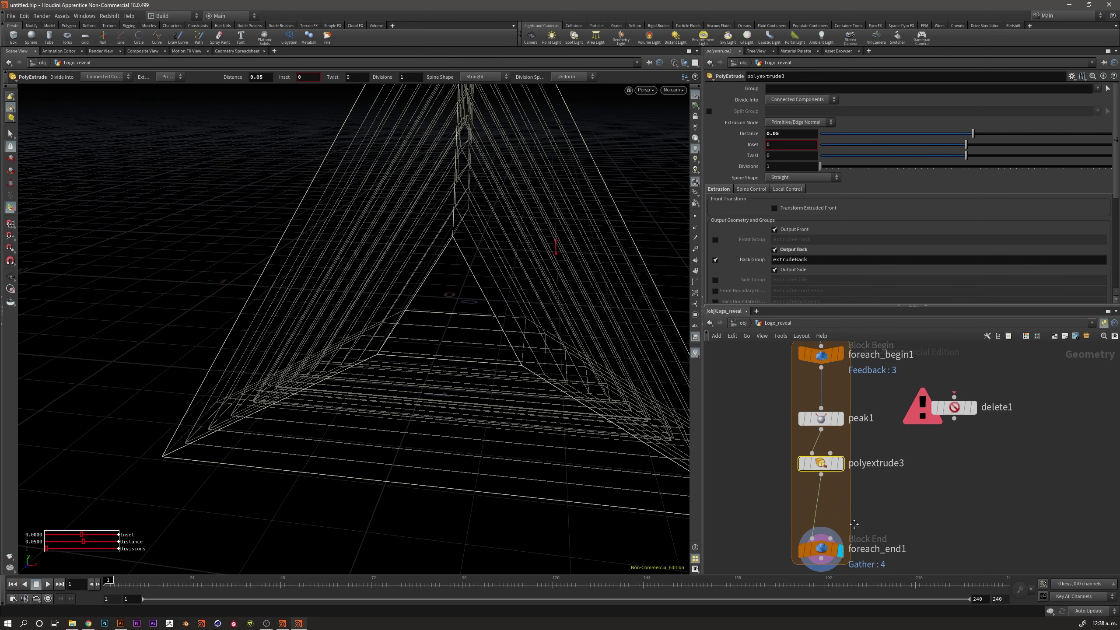
scroll(802, 507, "down", 2)
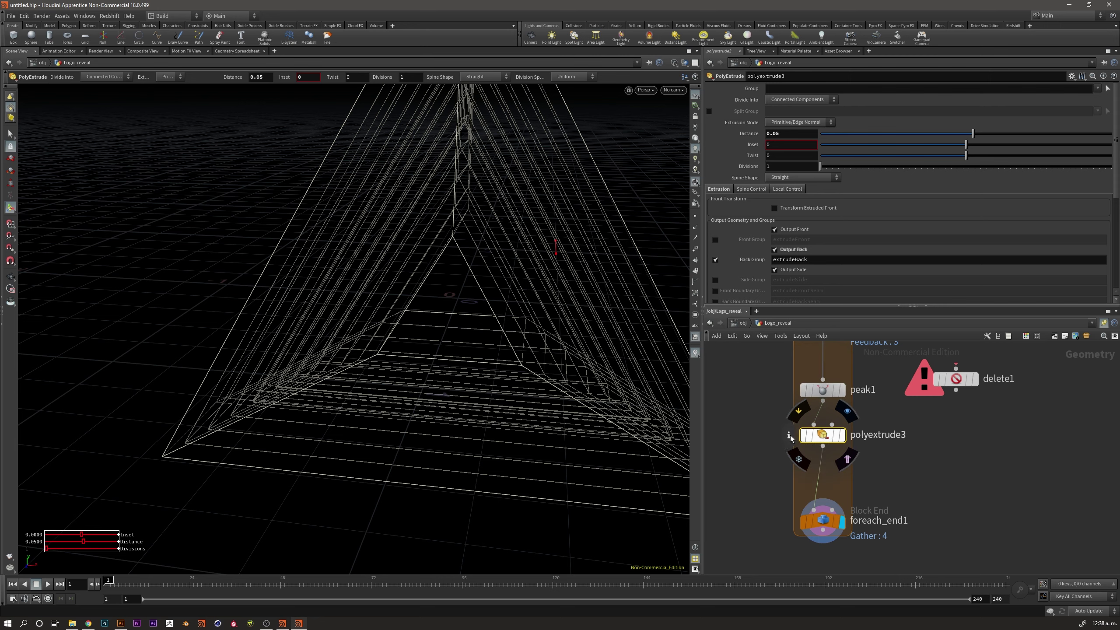
left_click(790, 436)
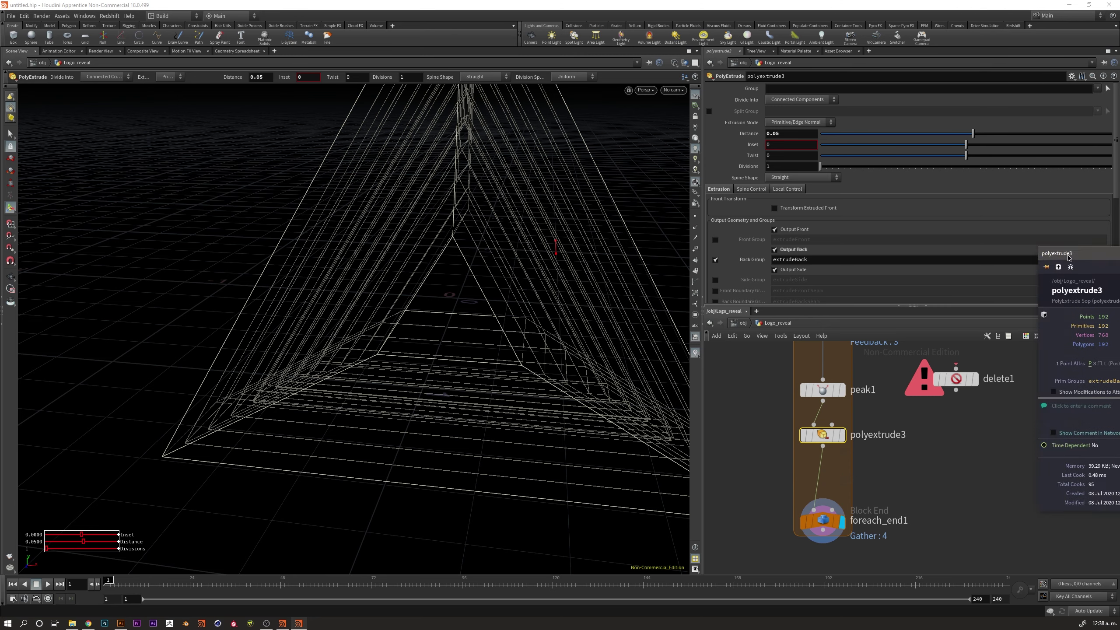
left_click_drag(1067, 253, 488, 256)
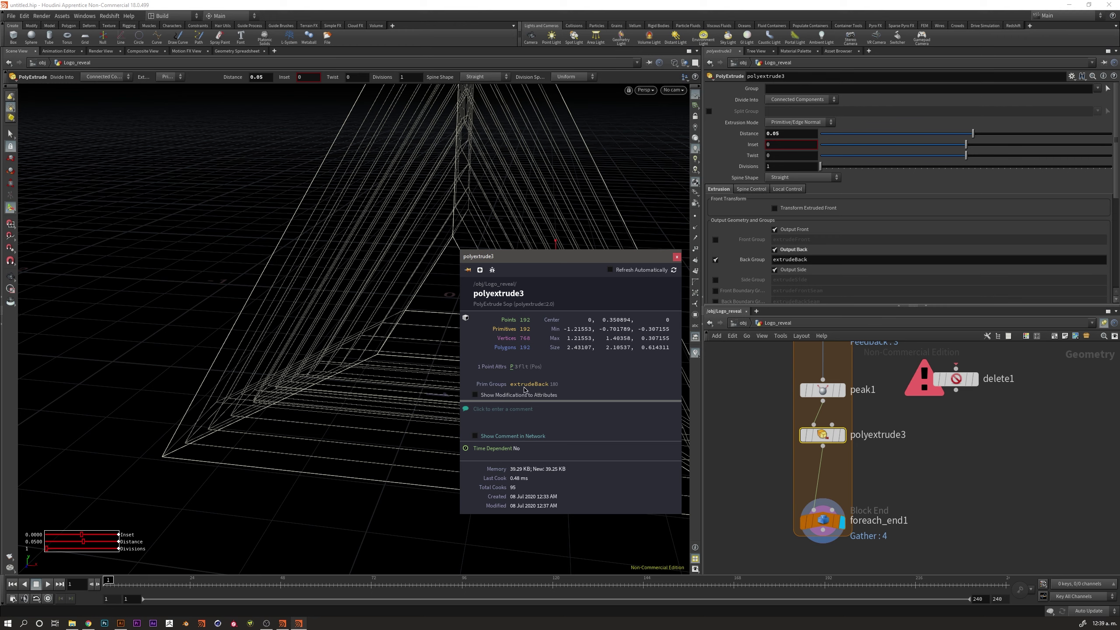
left_click(676, 257)
middle_click_drag(977, 418, 991, 470)
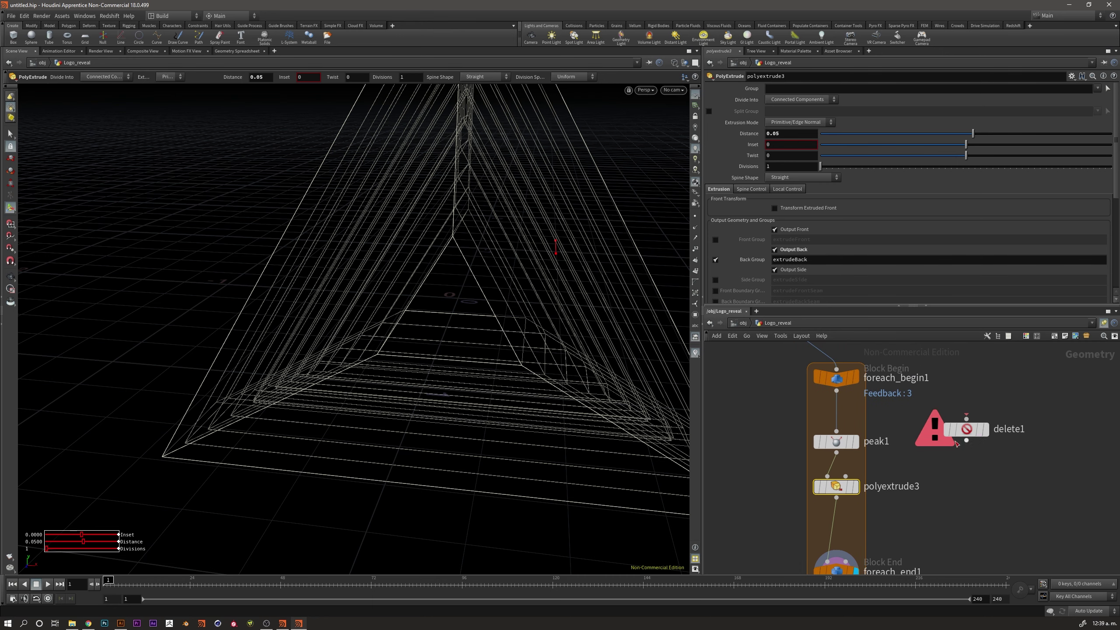
Drop delete1 into the loop and set its Group to extrudeBack
middle_click_drag(977, 451, 934, 407)
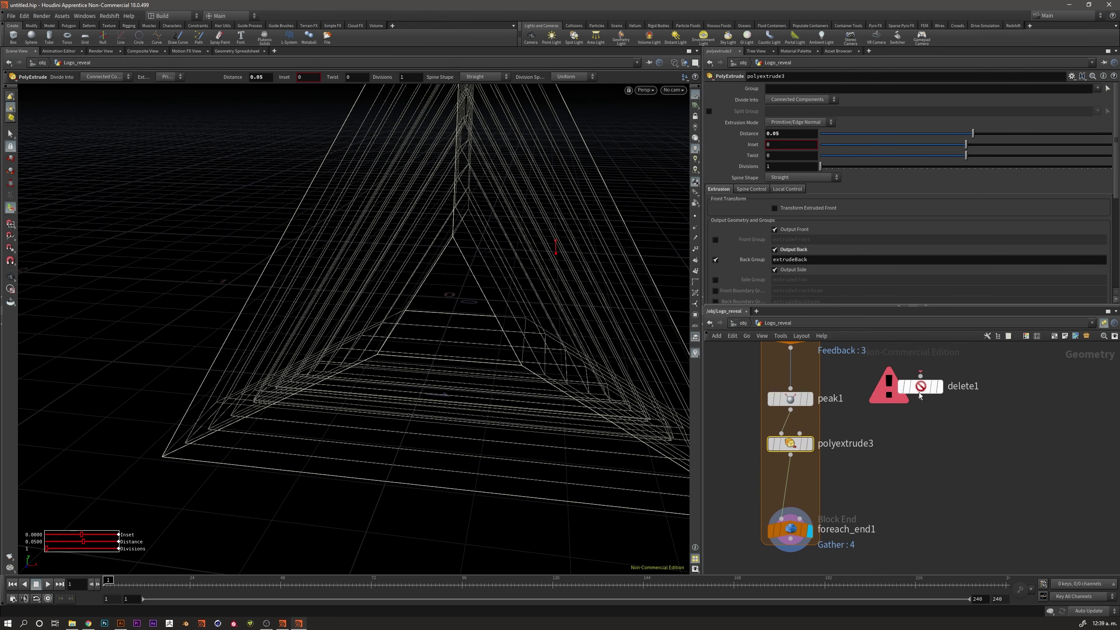
mouse_move(922, 388)
left_mouse_down()
mouse_move(918, 474)
mouse_move(792, 490)
left_mouse_up()
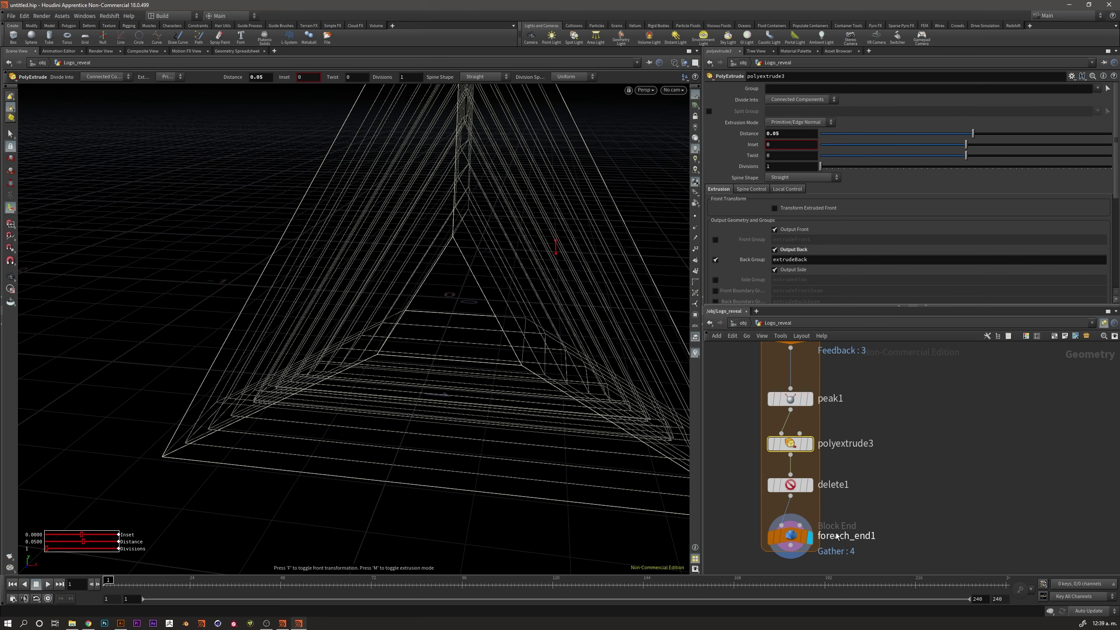
left_click(792, 486)
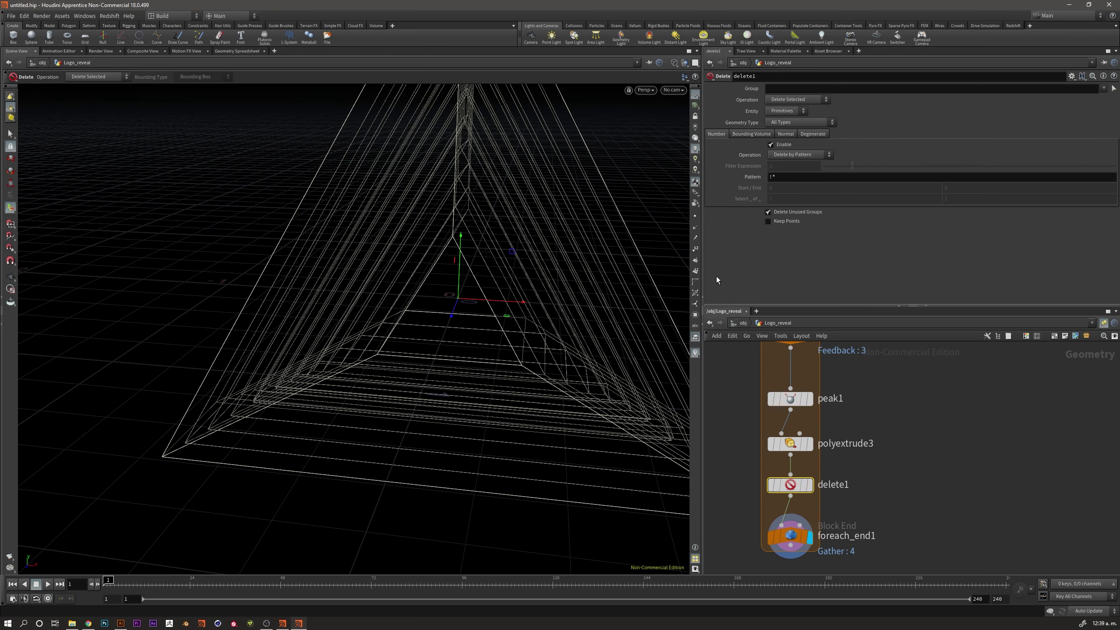
left_click(1102, 89)
left_click(1096, 100)
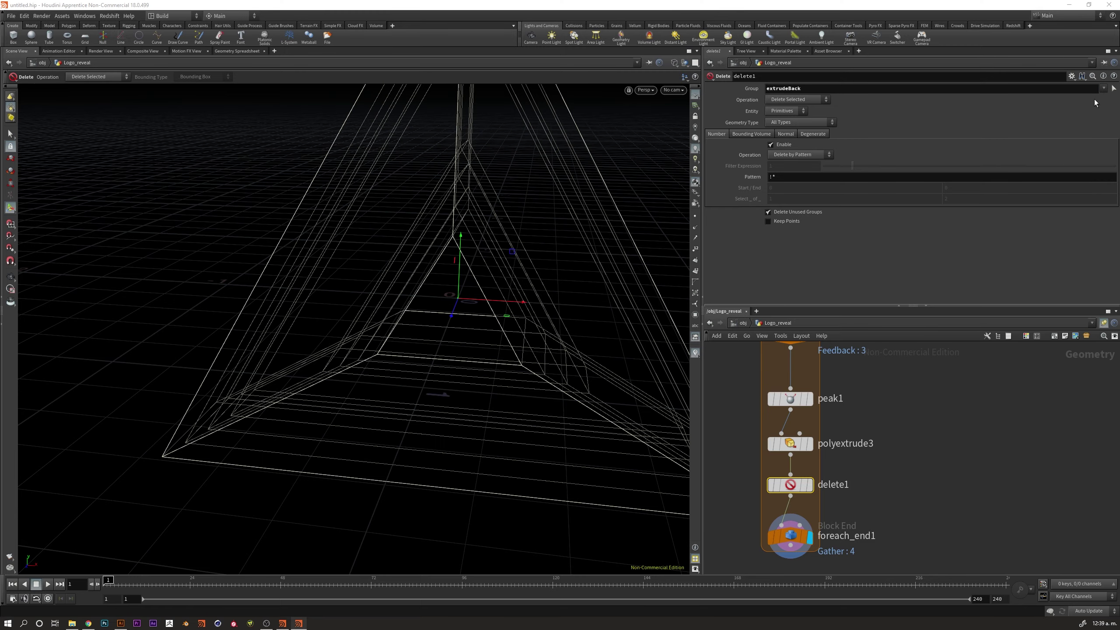
Check the result and move delete1 between foreach_begin1 and peak1
key("Escape")
mouse_move(420, 320)
left_mouse_down()
mouse_move(358, 329)
mouse_move(397, 348)
mouse_move(422, 328)
mouse_move(407, 325)
mouse_move(430, 339)
mouse_move(392, 327)
left_mouse_up()
key("Return")
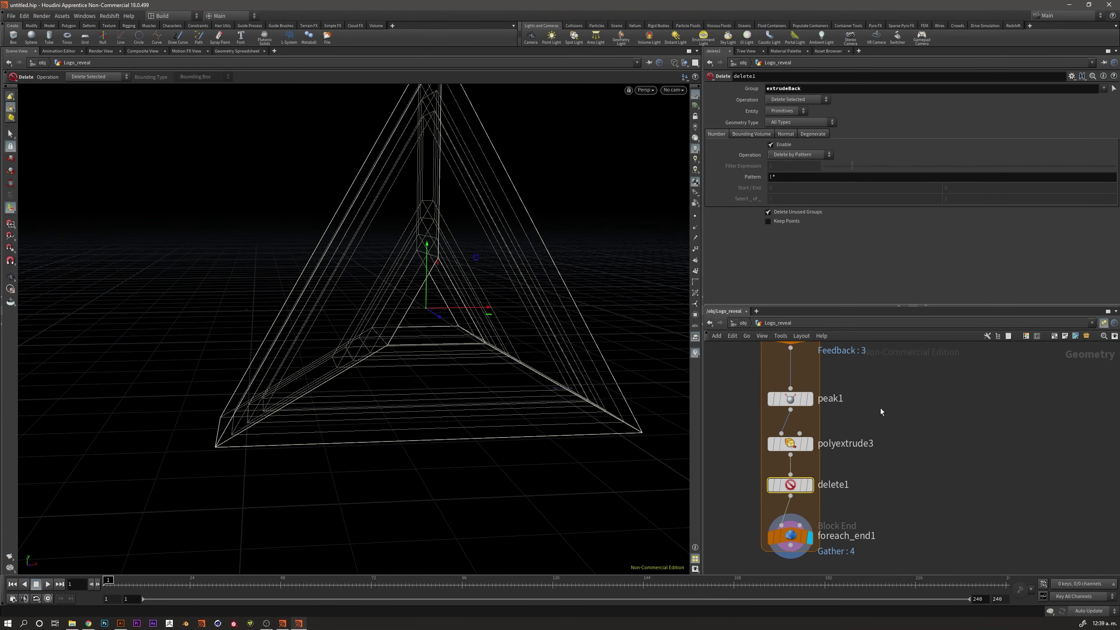
middle_click_drag(880, 408, 874, 430)
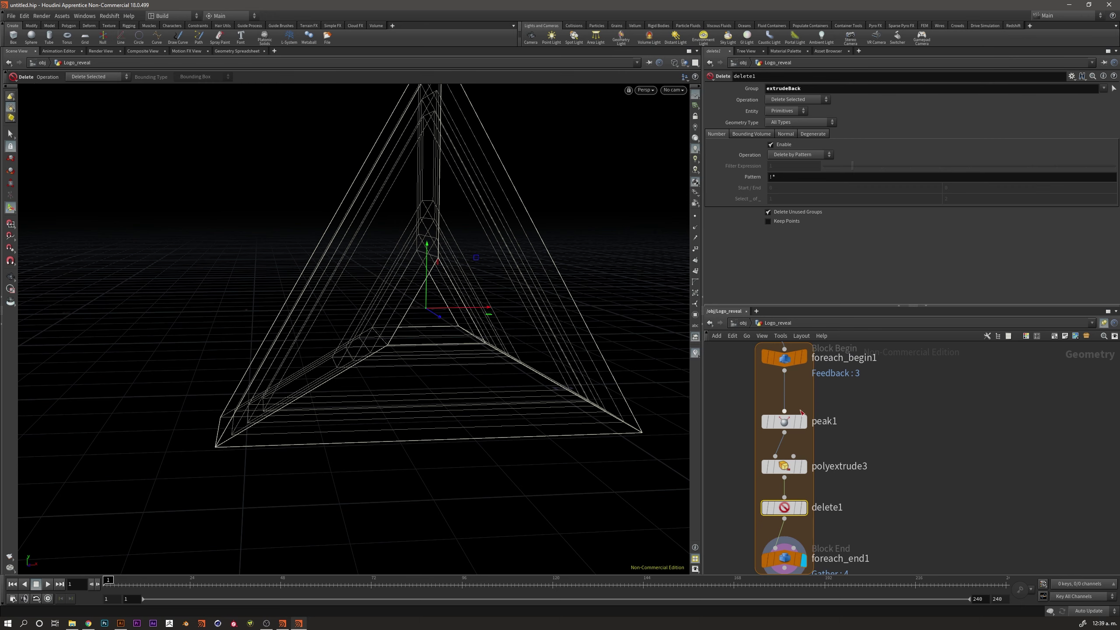
scroll(892, 433, "down", 1)
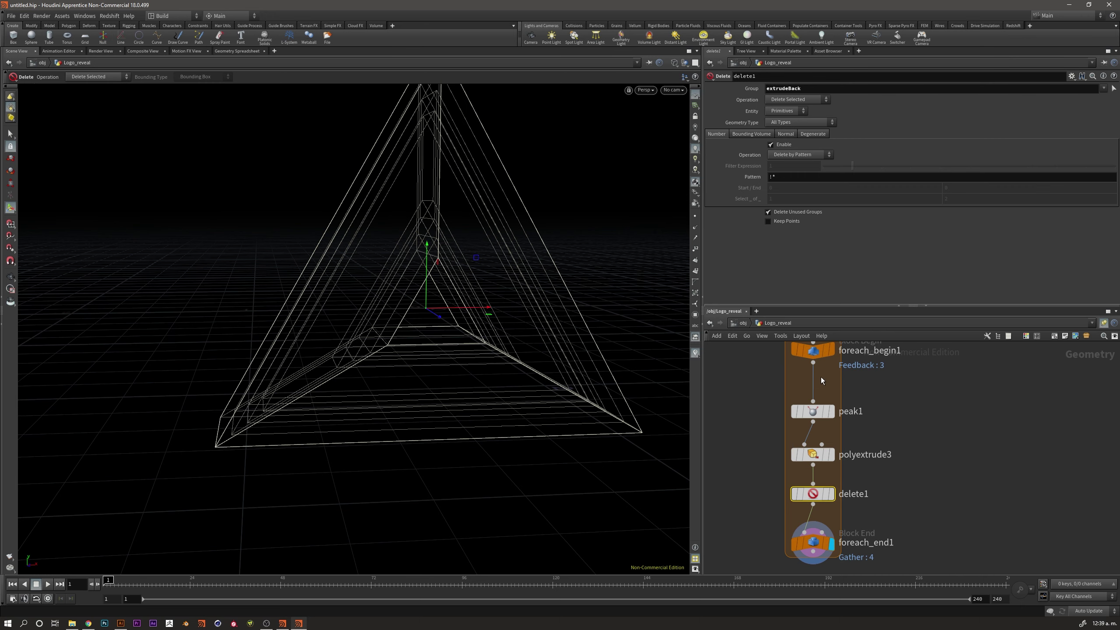
mouse_move(812, 493)
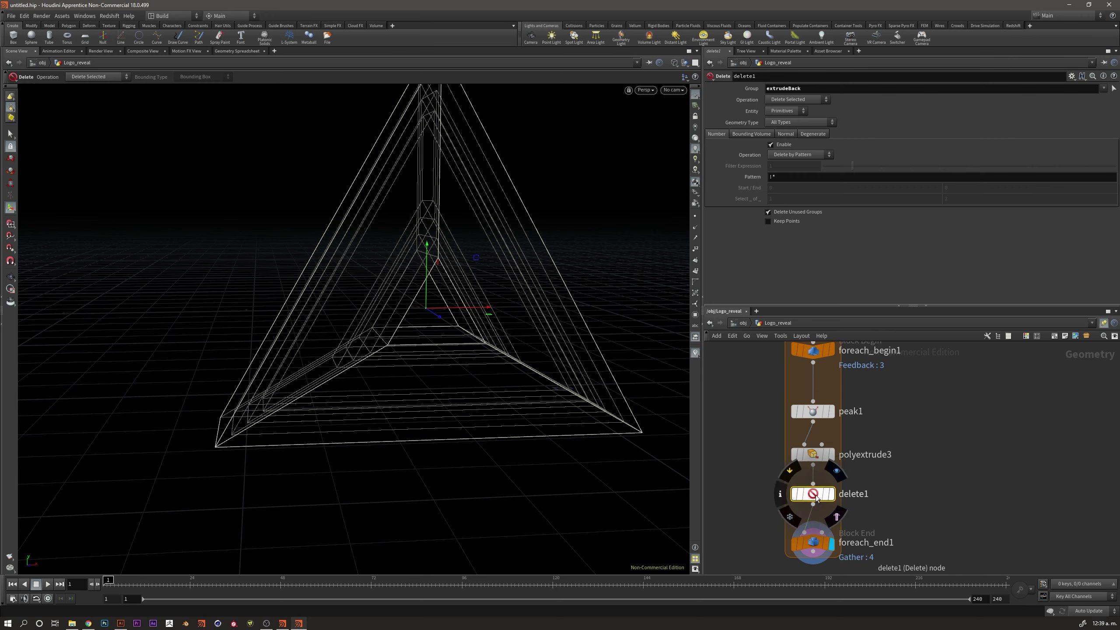
left_click_drag(805, 499, 810, 392)
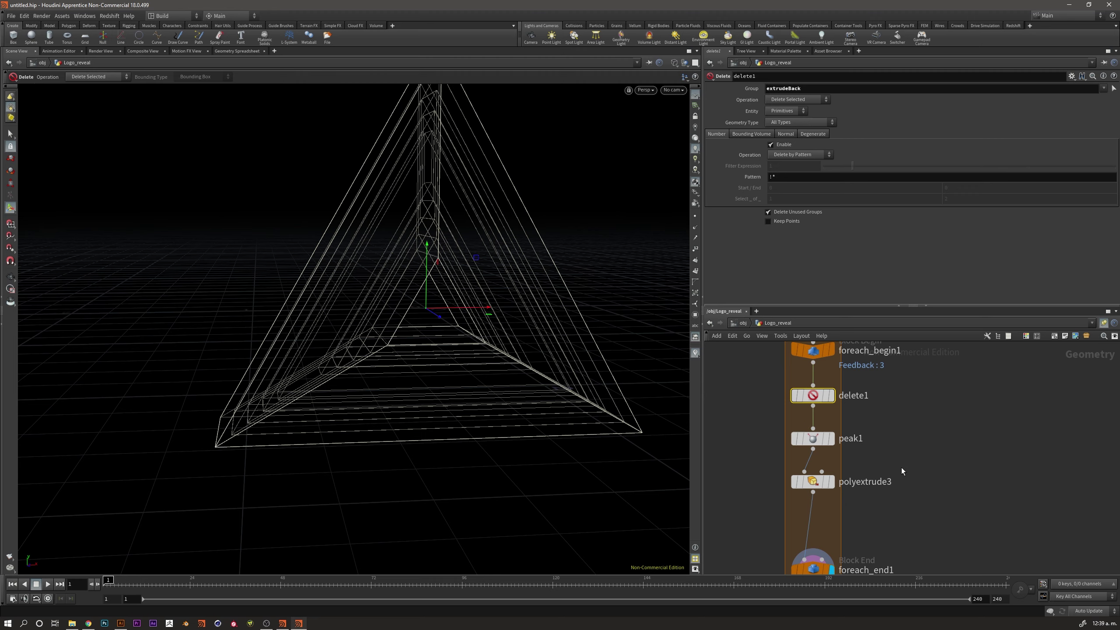
Orbit to view the hollowed stepped triangle from the front, then select polyextrude3
scroll(901, 467, "down", 2)
mouse_move(525, 420)
left_mouse_down()
mouse_move(408, 408)
mouse_move(425, 375)
left_mouse_up()
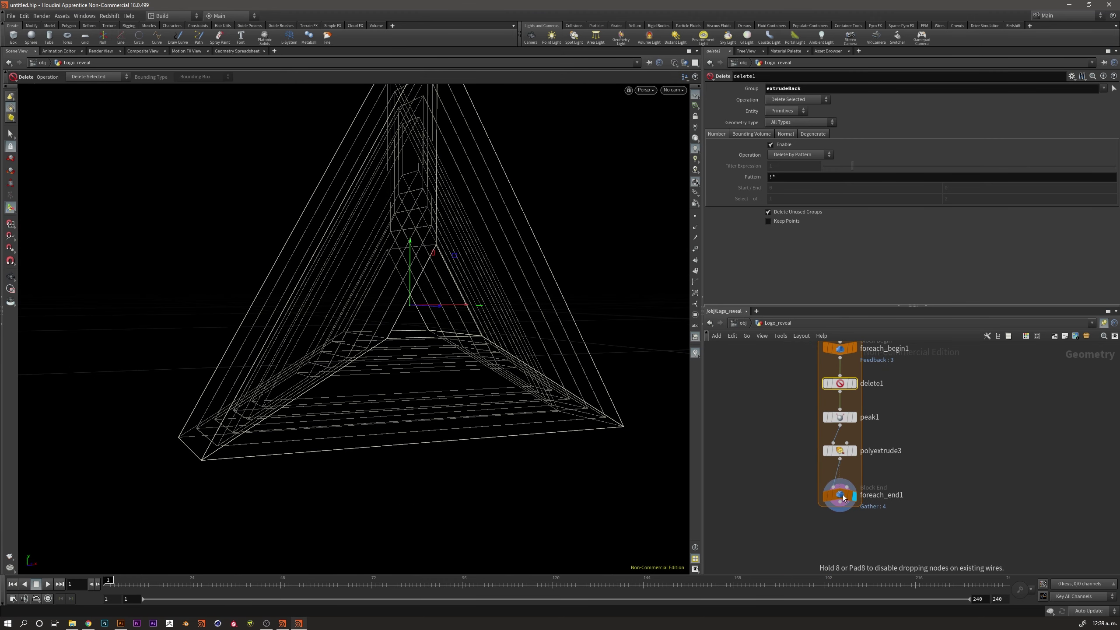
middle_click_drag(902, 416, 900, 466)
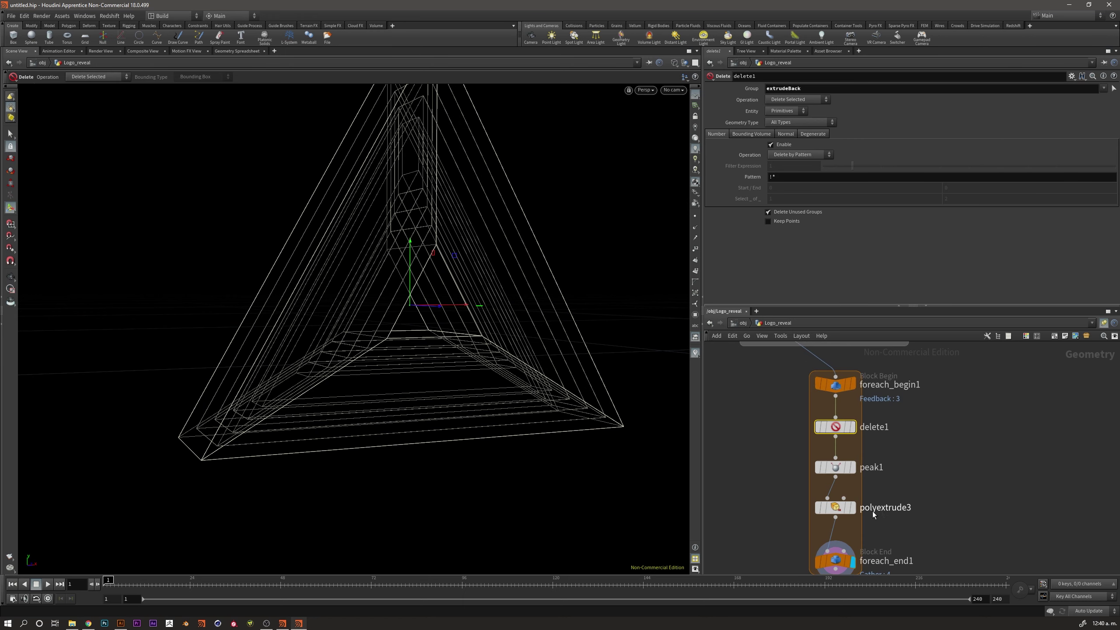
scroll(844, 494, "up", 1)
middle_click_drag(858, 521, 852, 510)
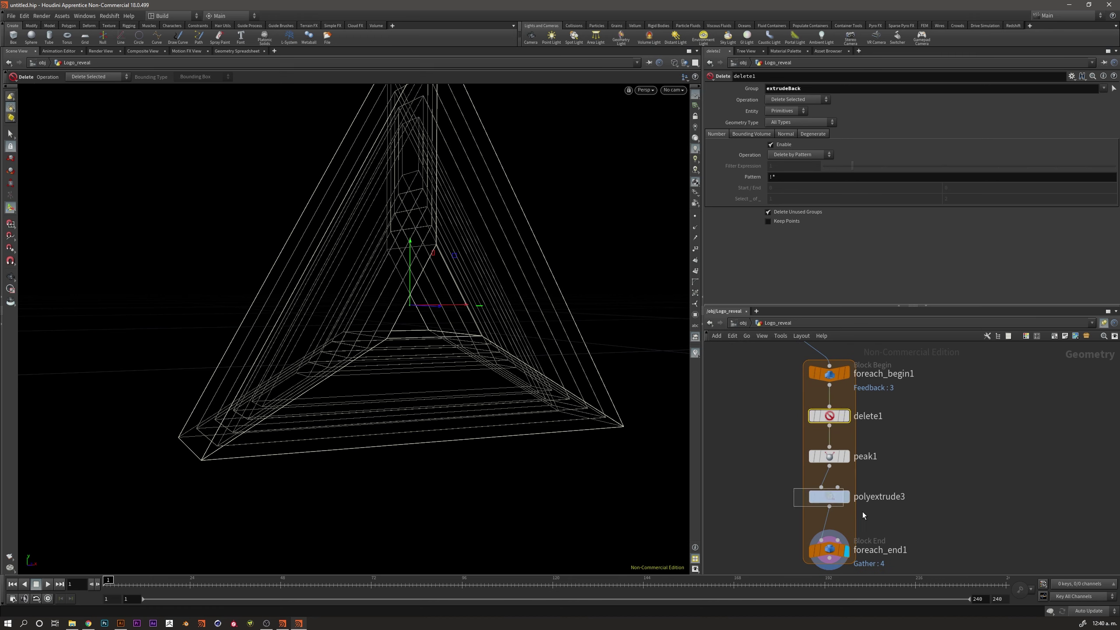
left_click_drag(862, 511, 865, 506)
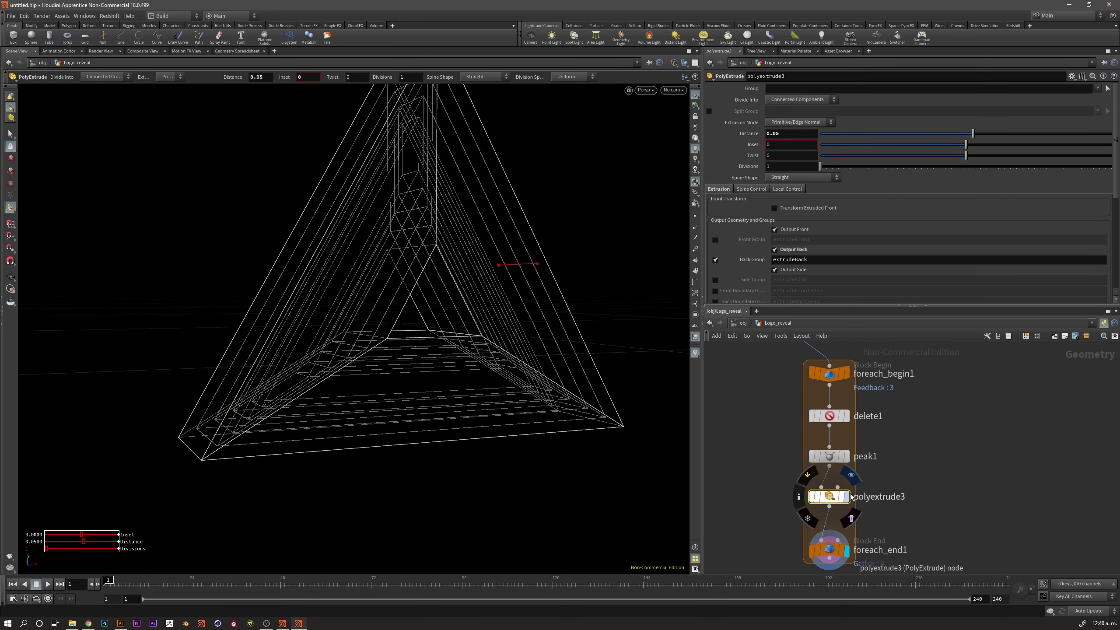
left_click(121, 624)
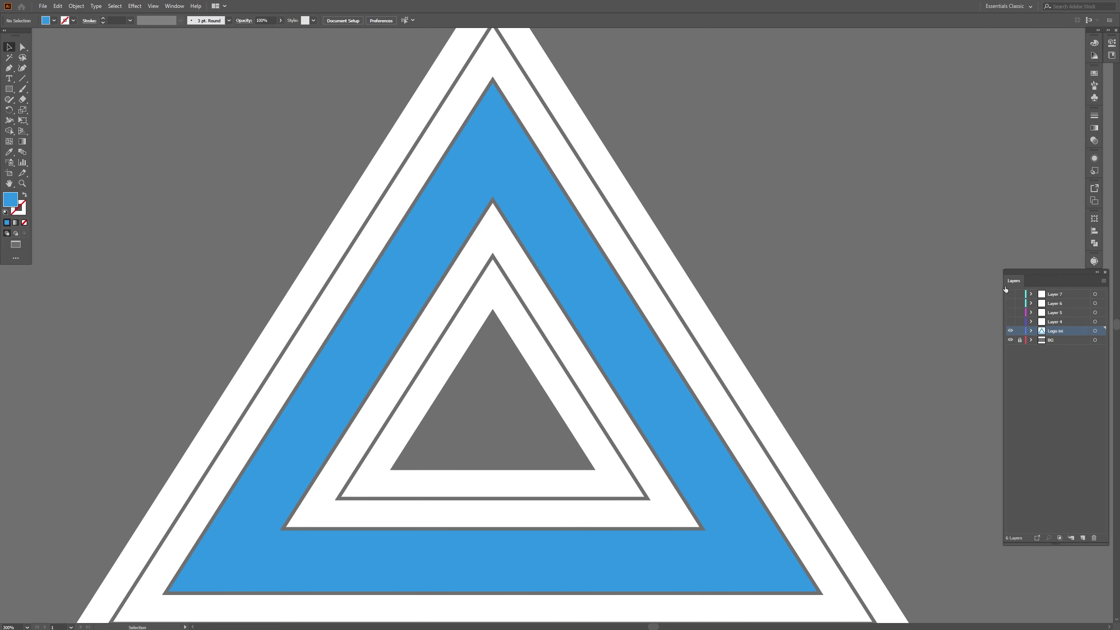
In Illustrator's Layers panel, show then hide the blue triangle fill, revealing Layer 5's white outlines
left_click_drag(1010, 293, 1010, 321)
left_click(1010, 321)
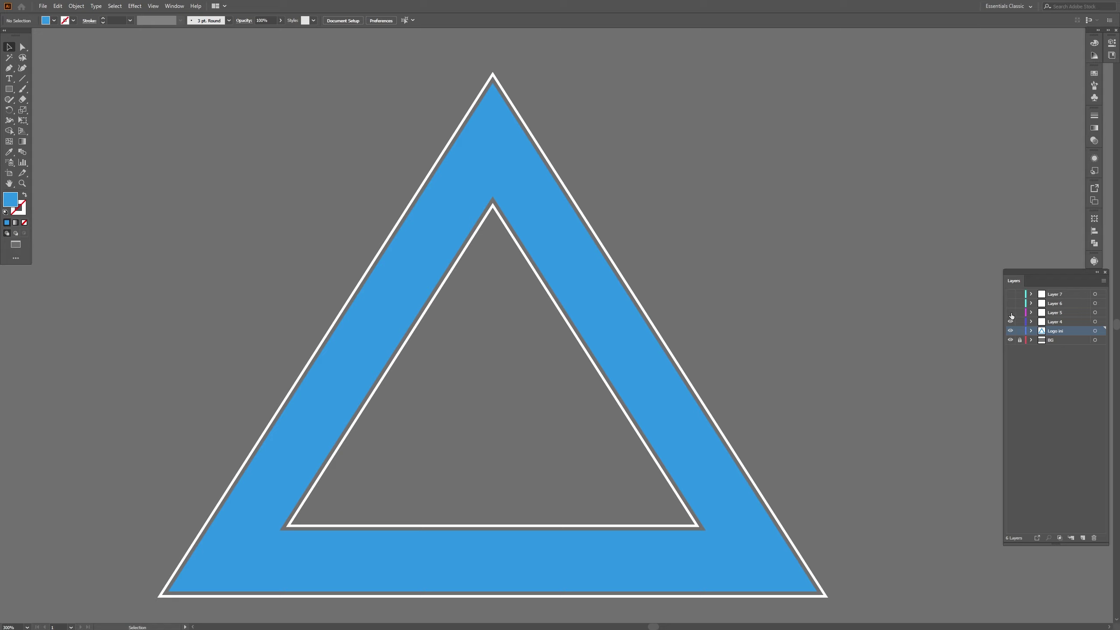
left_click(1010, 331)
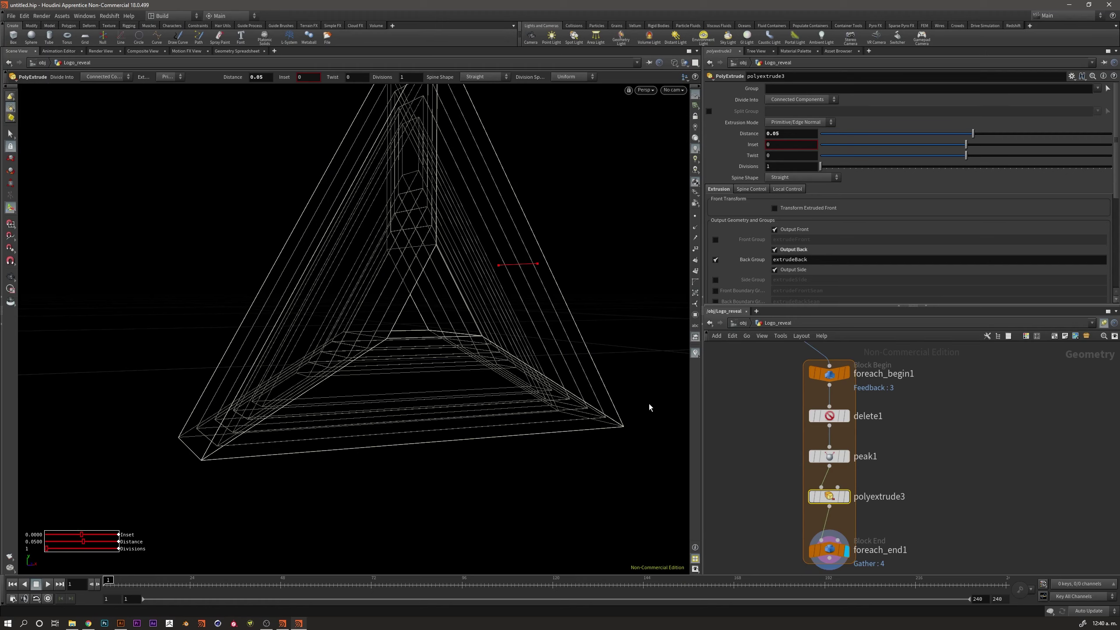
left_click(813, 417)
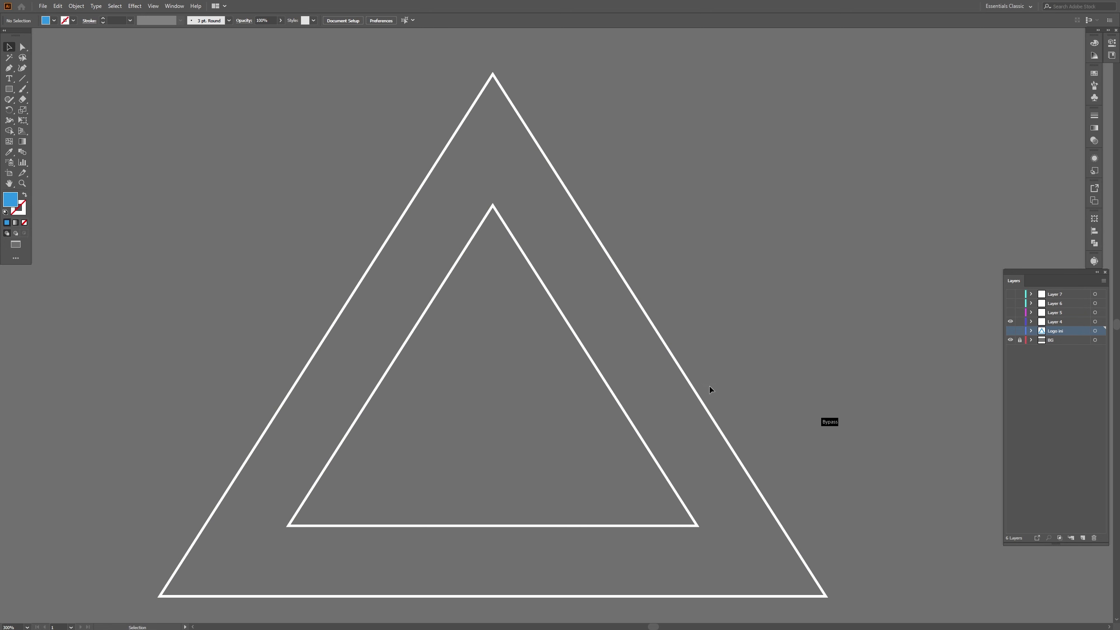
key("ctrl+a")
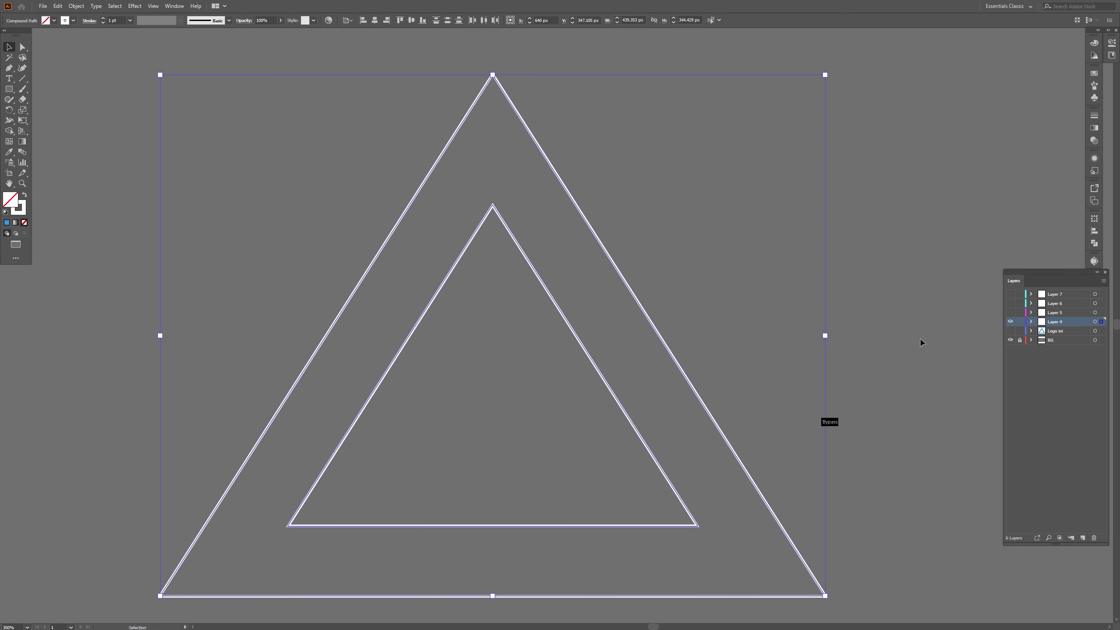
left_click(1009, 330)
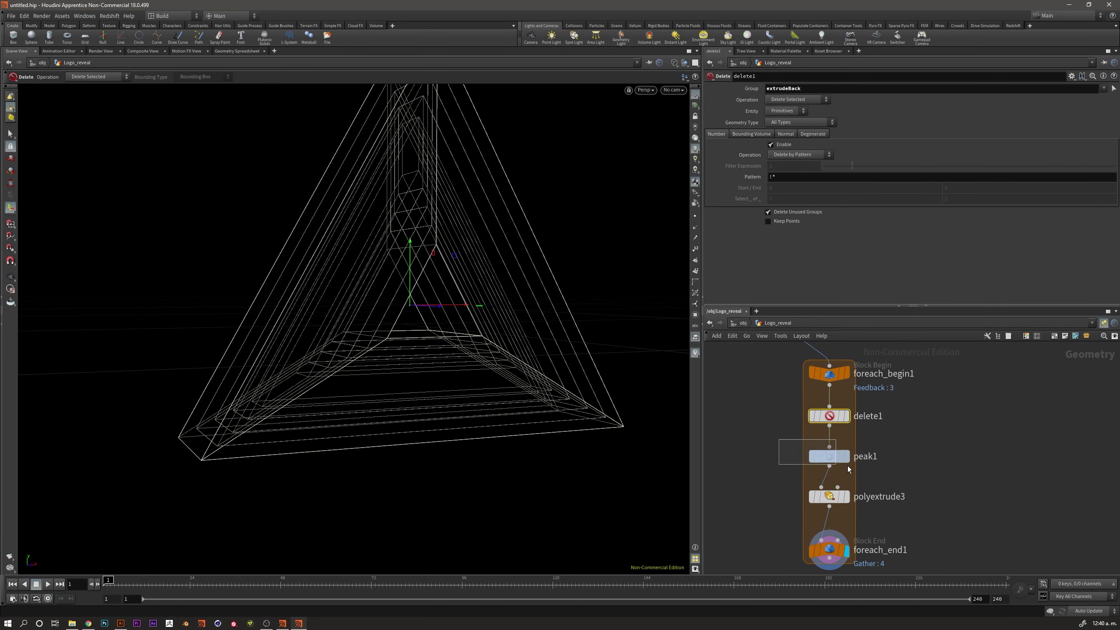
left_click(829, 457)
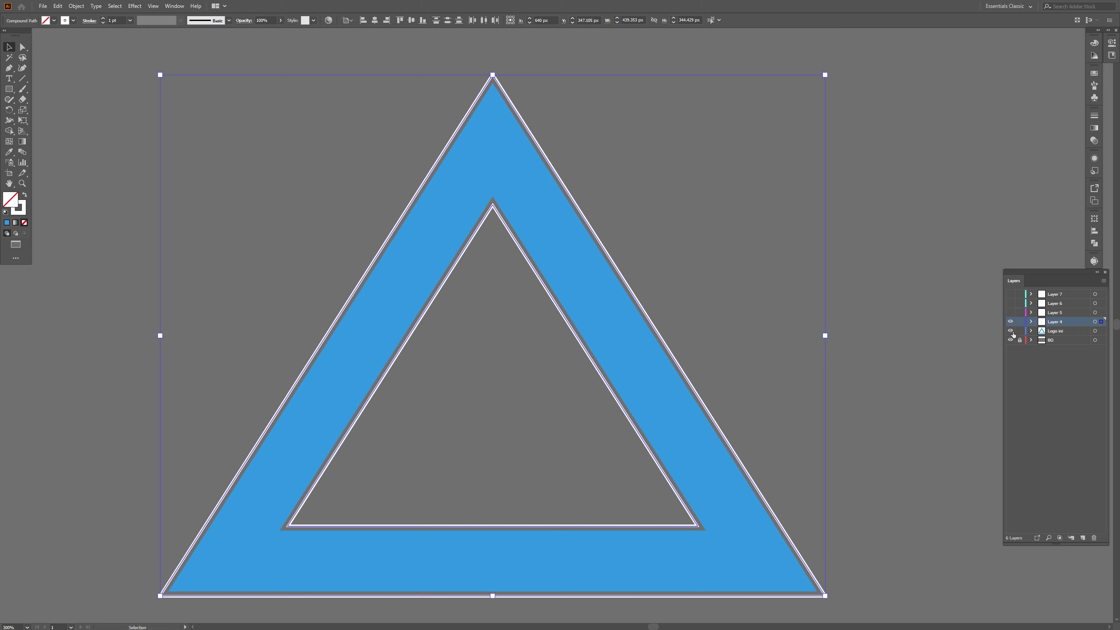
left_click(1010, 330)
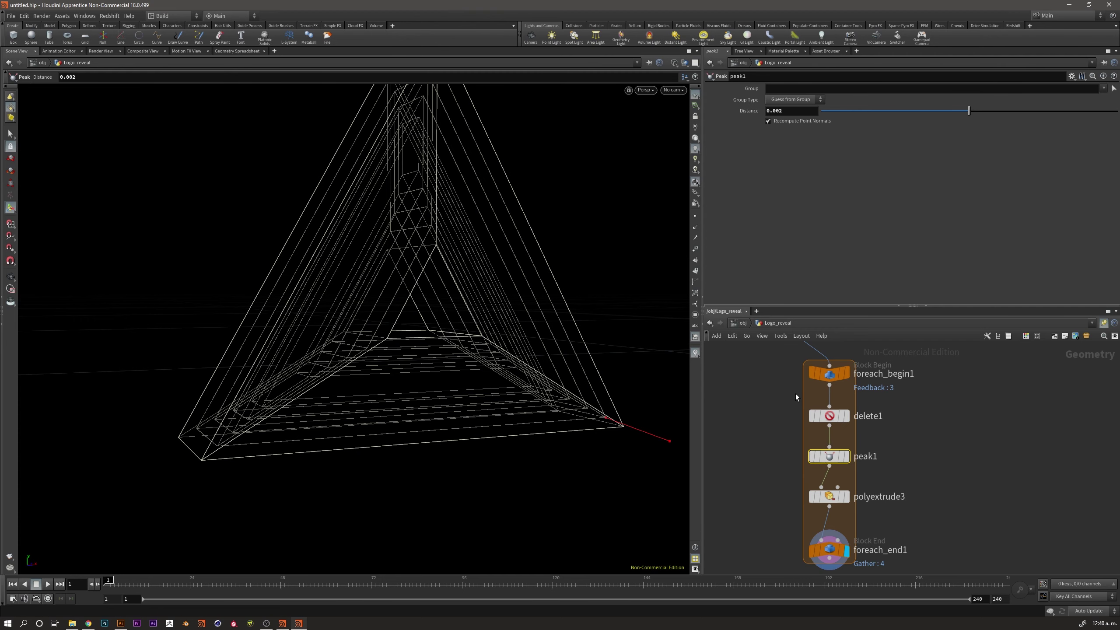
Make polyextrude3 current and orbit around the extruded triangle
key("Down")
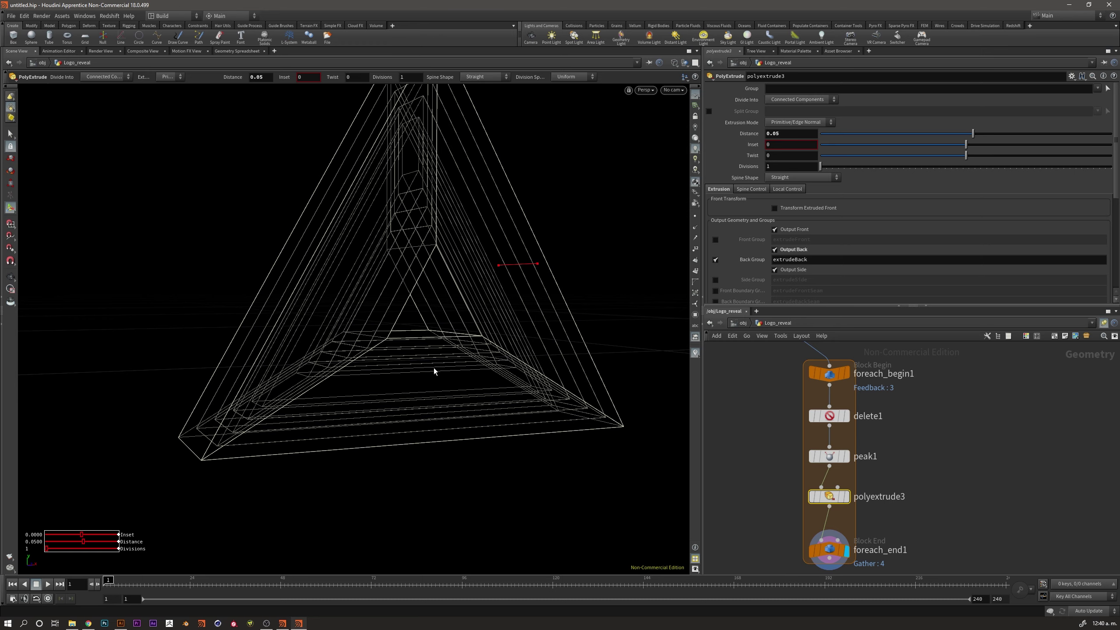
key("Escape")
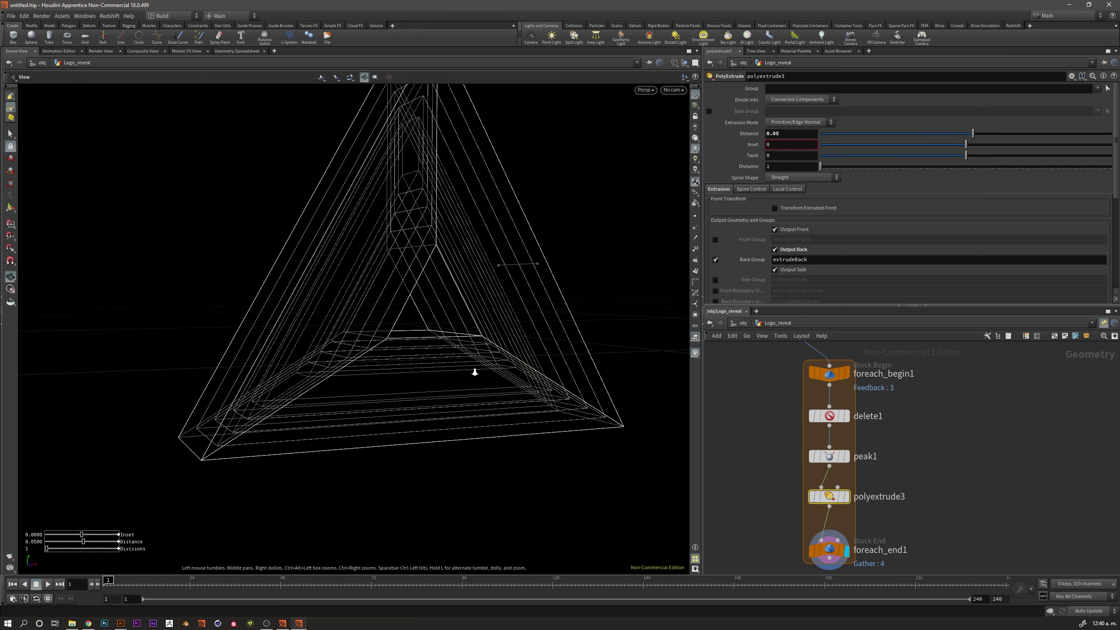
mouse_move(475, 370)
left_mouse_down()
mouse_move(475, 418)
mouse_move(366, 425)
mouse_move(445, 413)
mouse_move(360, 412)
mouse_move(412, 420)
left_mouse_up()
key("Return")
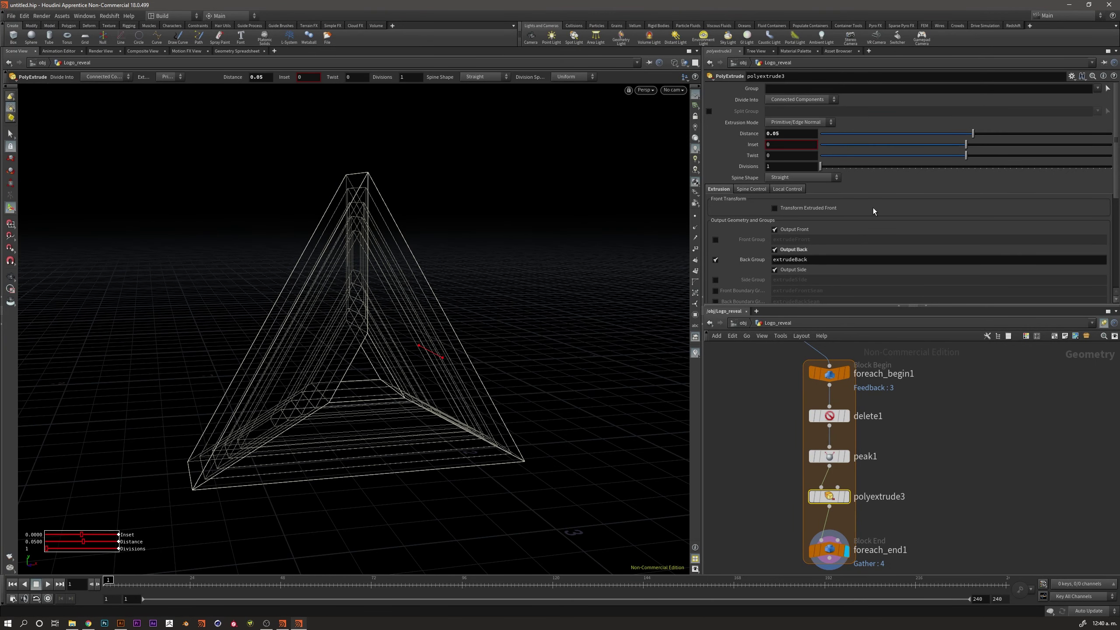
Raise foreach_end1's iterations from 4 to 7 and orbit the layered pyramid
middle_click_drag(833, 552, 822, 486)
left_click(822, 487)
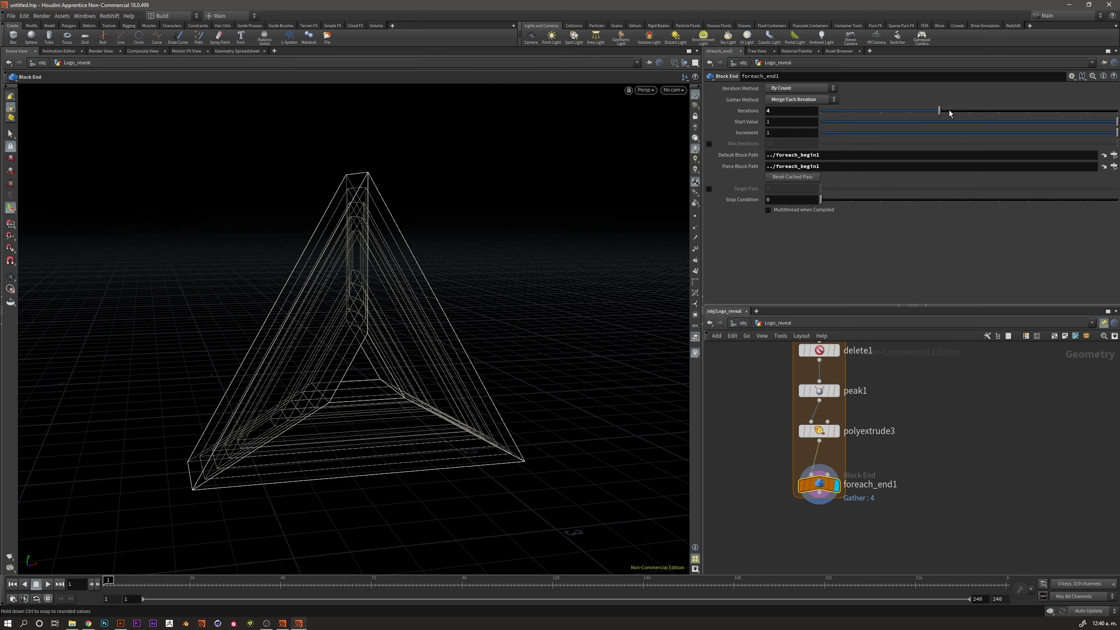
left_click_drag(948, 110, 1014, 110)
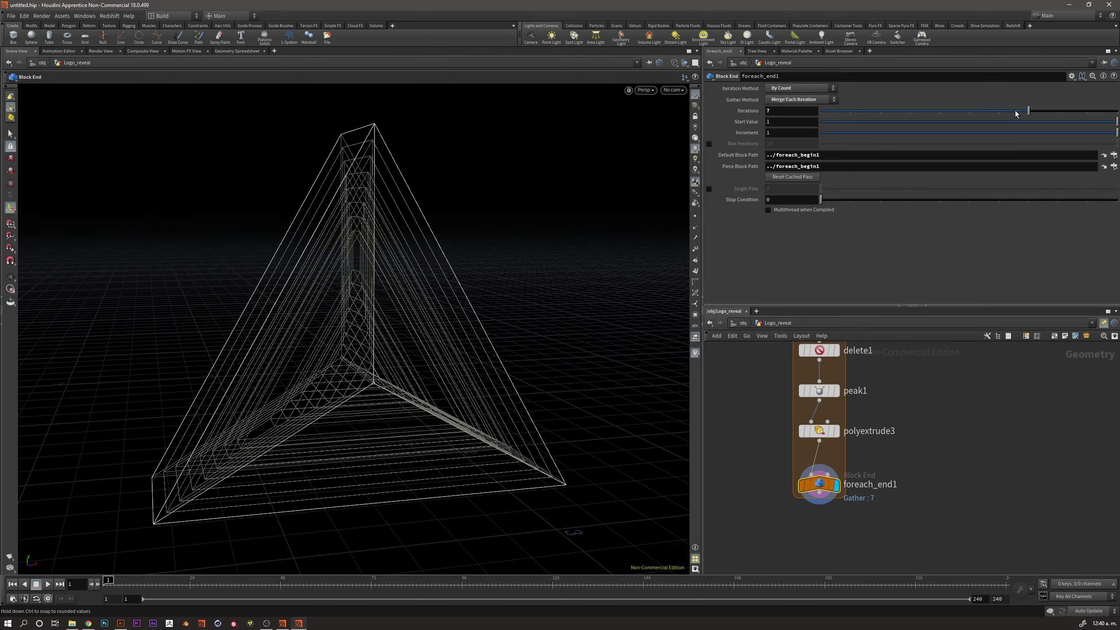
key("Escape")
mouse_move(445, 250)
left_mouse_down()
mouse_move(350, 392)
mouse_move(510, 380)
mouse_move(322, 390)
mouse_move(352, 346)
mouse_move(480, 295)
mouse_move(377, 343)
mouse_move(410, 323)
left_mouse_up()
scroll(376, 354, "up", 5)
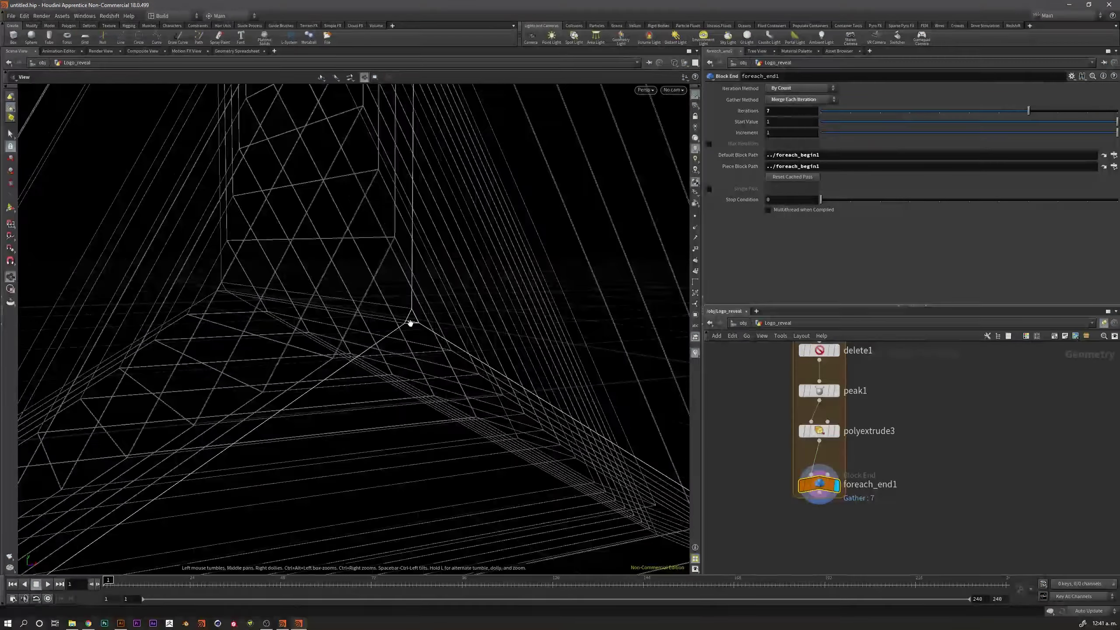
key("Return")
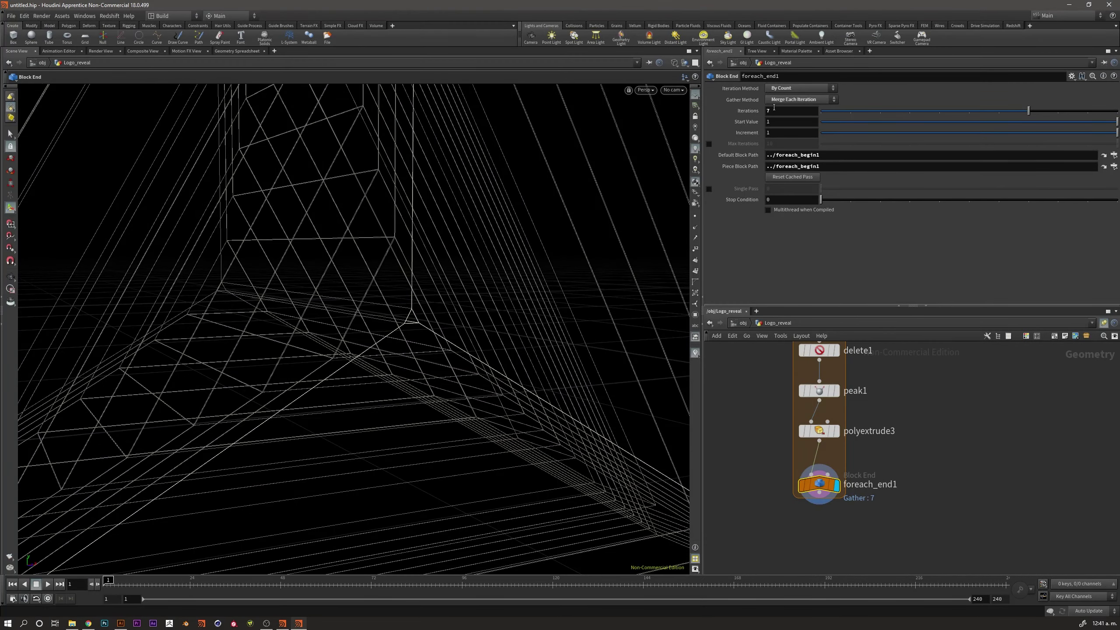
key("Escape")
mouse_move(395, 344)
left_mouse_down()
mouse_move(393, 327)
mouse_move(465, 343)
mouse_move(394, 309)
mouse_move(510, 270)
mouse_move(462, 327)
mouse_move(472, 314)
mouse_move(347, 347)
mouse_move(607, 232)
left_mouse_up()
key("Return")
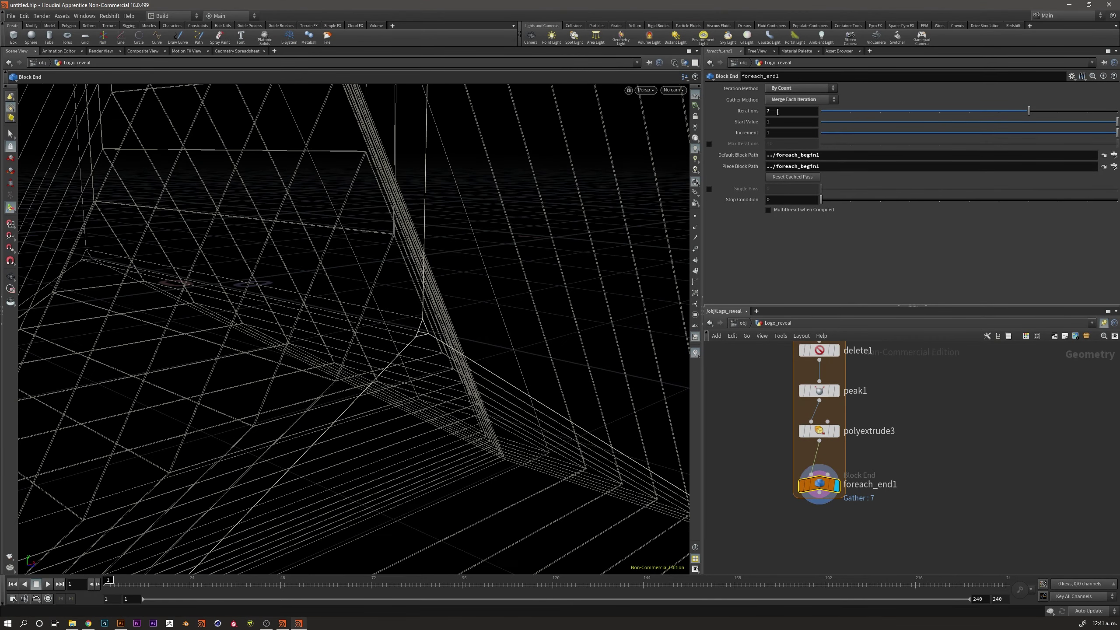
Enter 8 in foreach_end1's Iterations and orbit to inspect the taller pyramid
double_click(778, 111)
left_click(863, 216)
left_click(745, 122)
type("8")
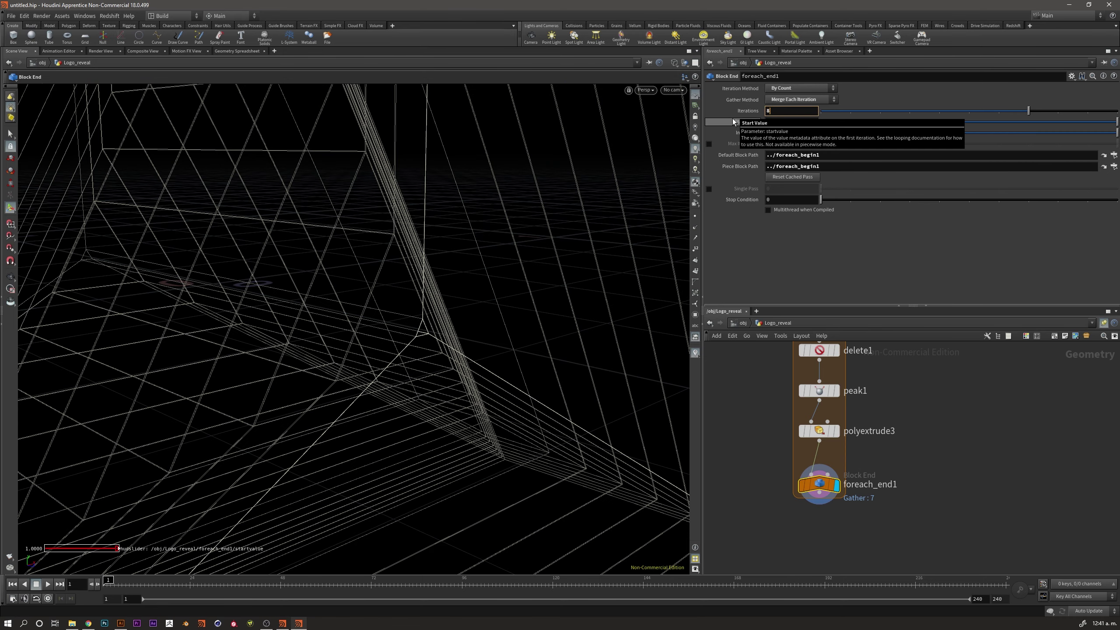
key("Return")
mouse_move(418, 320)
left_mouse_down("alt")
mouse_move(335, 300)
mouse_move(399, 303)
left_mouse_up("alt")
mouse_move(496, 331)
left_mouse_down()
mouse_move(400, 318)
mouse_move(462, 370)
mouse_move(541, 360)
left_mouse_up()
key("Return")
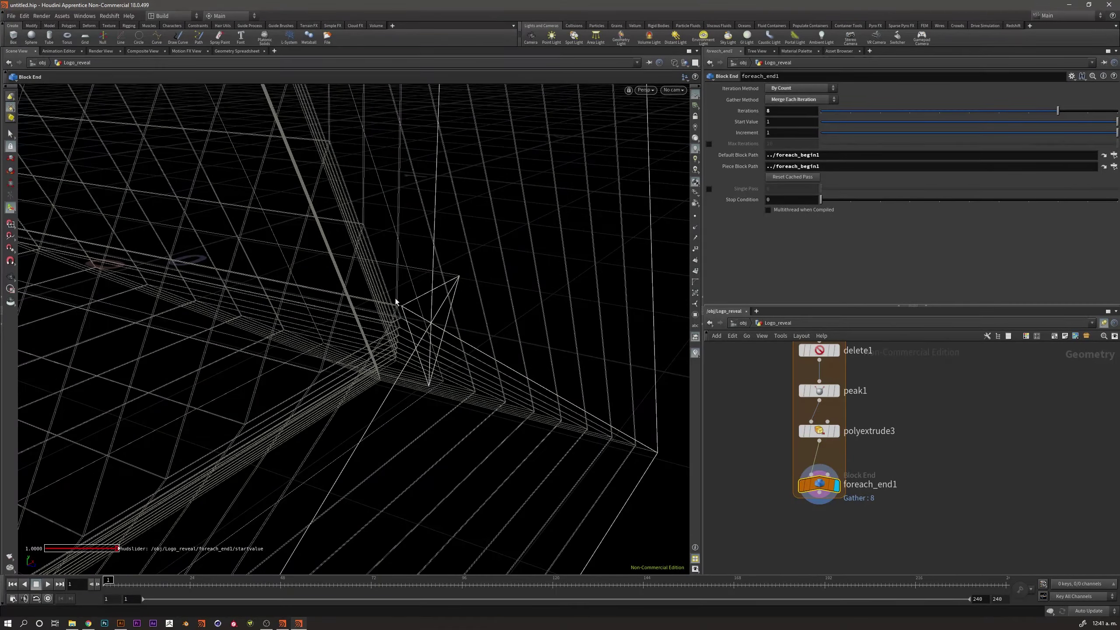
key("Escape")
mouse_move(302, 285)
left_mouse_down()
mouse_move(185, 320)
mouse_move(325, 320)
mouse_move(213, 328)
mouse_move(615, 232)
left_mouse_up()
Reduce foreach_end1's iterations from 8 to 1, leaving a single extruded triangle
left_click(778, 112)
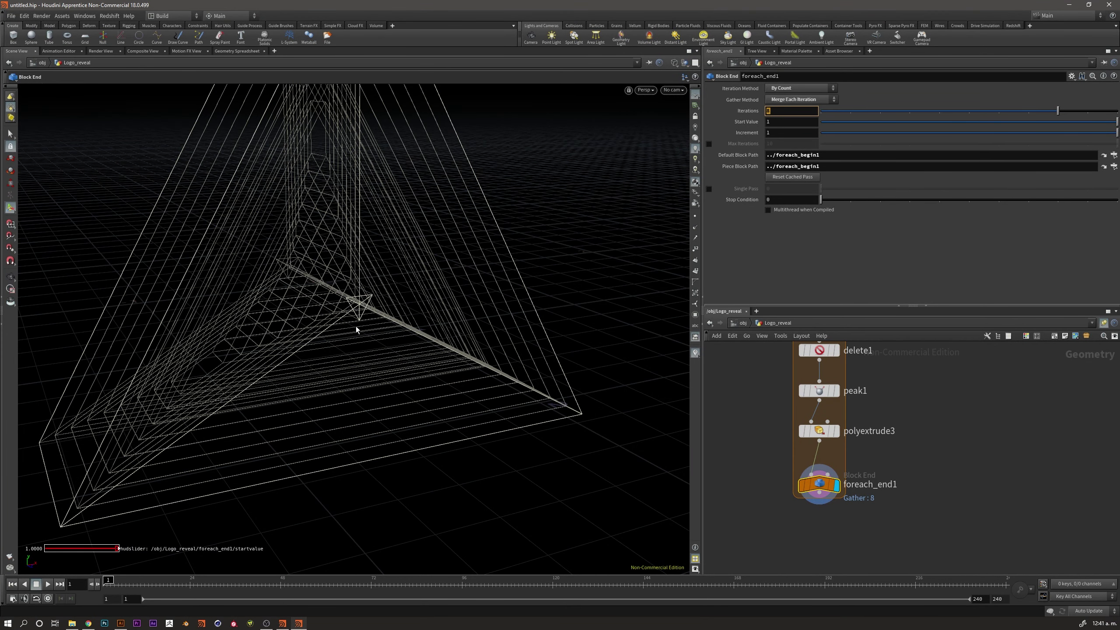
key("Escape")
scroll(366, 308, "up", 5)
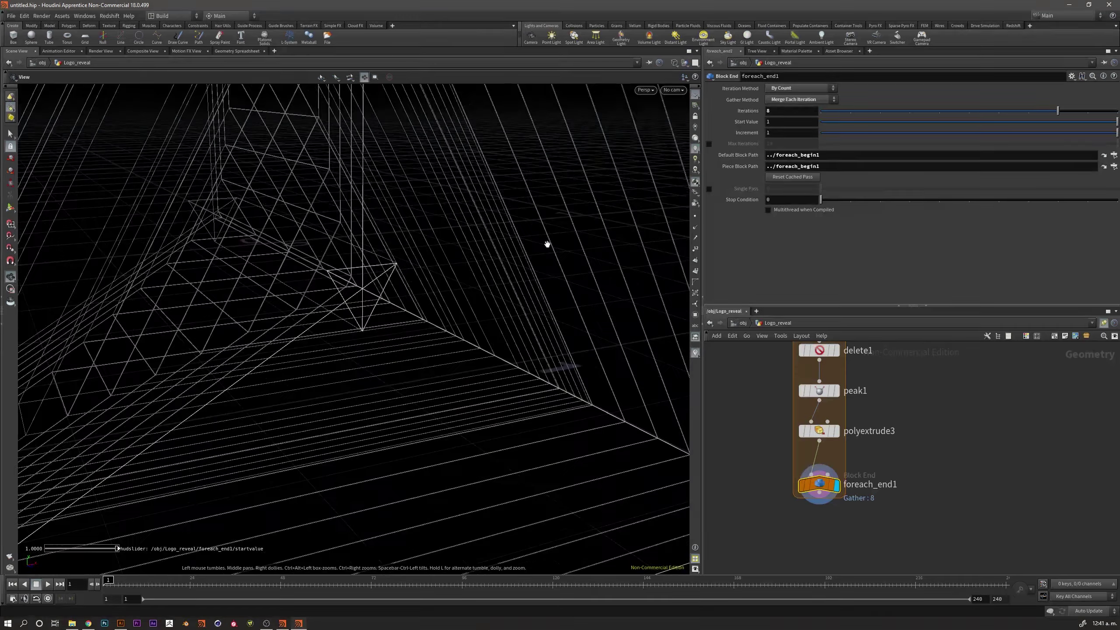
mouse_move(547, 244)
left_mouse_down()
mouse_move(267, 282)
mouse_move(375, 295)
mouse_move(362, 283)
left_mouse_up()
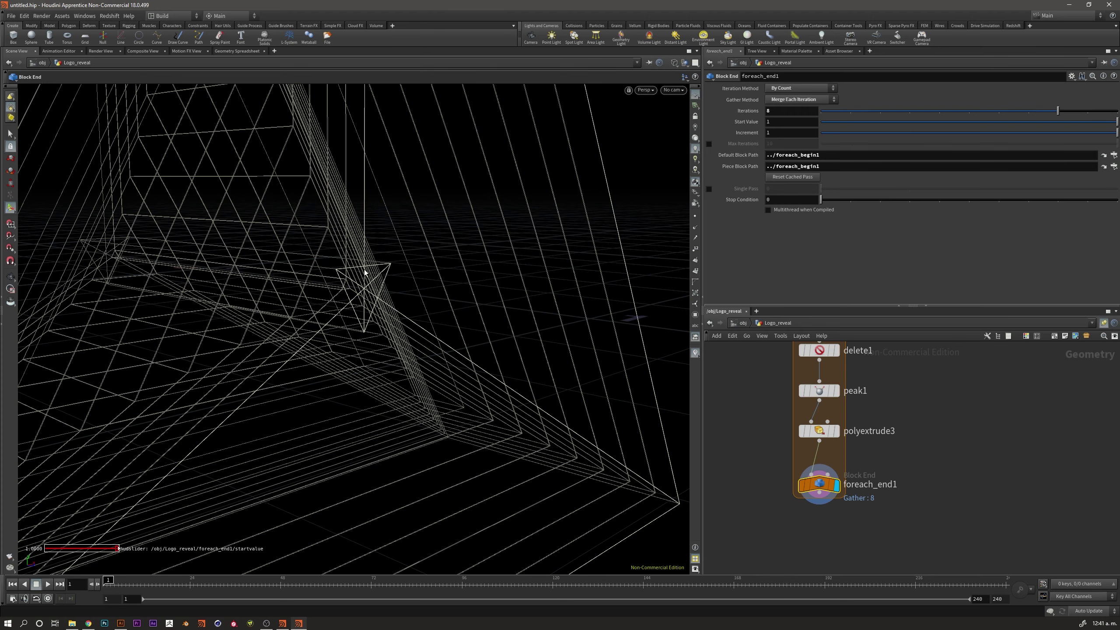
mouse_move(364, 272)
left_mouse_down()
mouse_move(299, 308)
mouse_move(326, 300)
left_mouse_up()
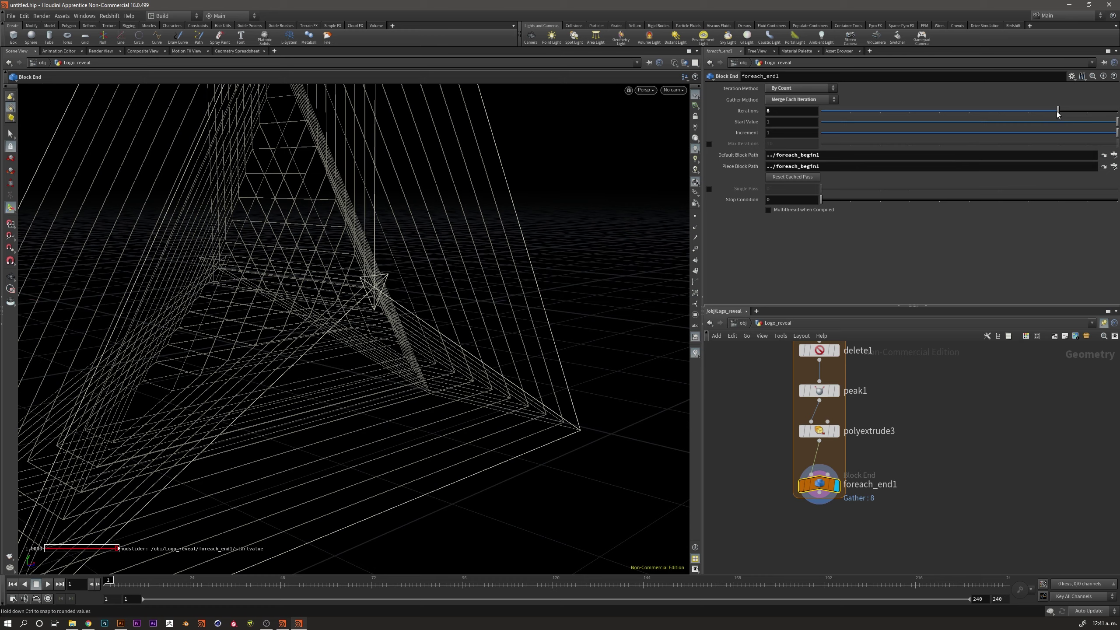
left_click_drag(1057, 111, 850, 110)
mouse_move(327, 304)
left_mouse_down()
mouse_move(345, 309)
mouse_move(302, 270)
mouse_move(340, 295)
left_mouse_up()
right_click_drag(340, 295, 427, 300)
Zoom in on the extruded triangle's wireframe to inspect its labelled point numbers
middle_click_drag(428, 300, 443, 303)
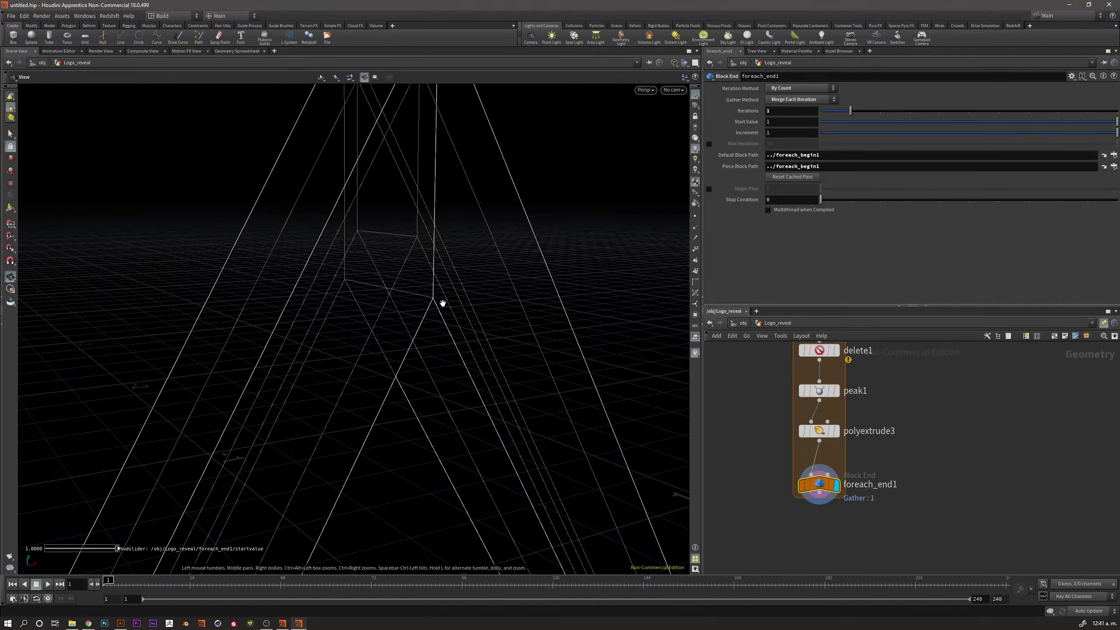
right_click_drag(443, 303, 518, 237)
key("Return")
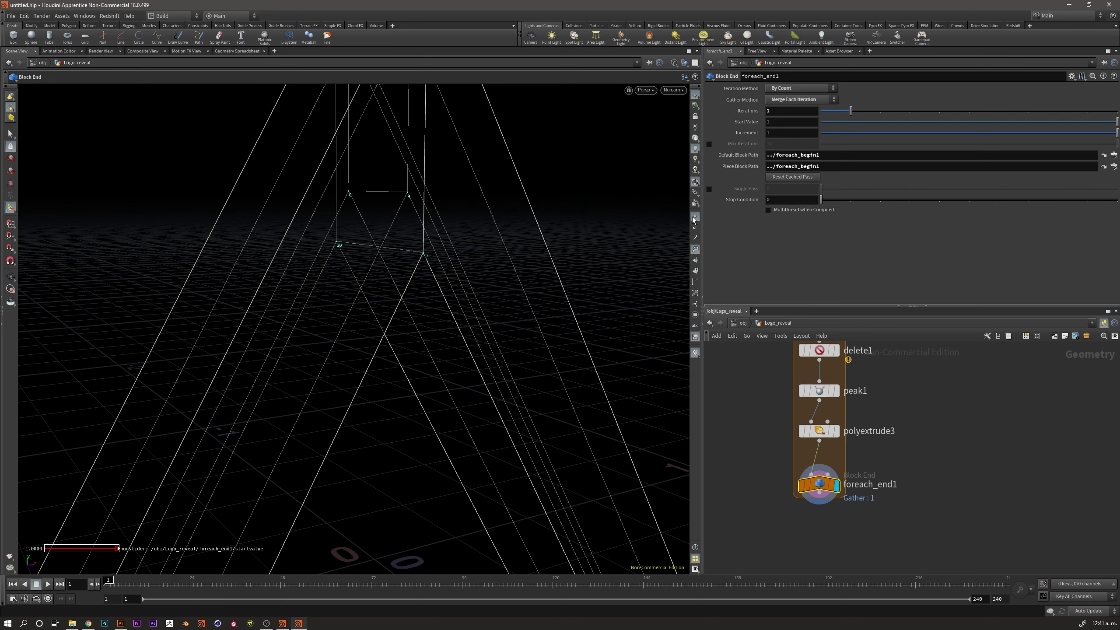
mouse_move(412, 250)
left_mouse_down("alt")
mouse_move(440, 250)
mouse_move(415, 249)
left_mouse_up("alt")
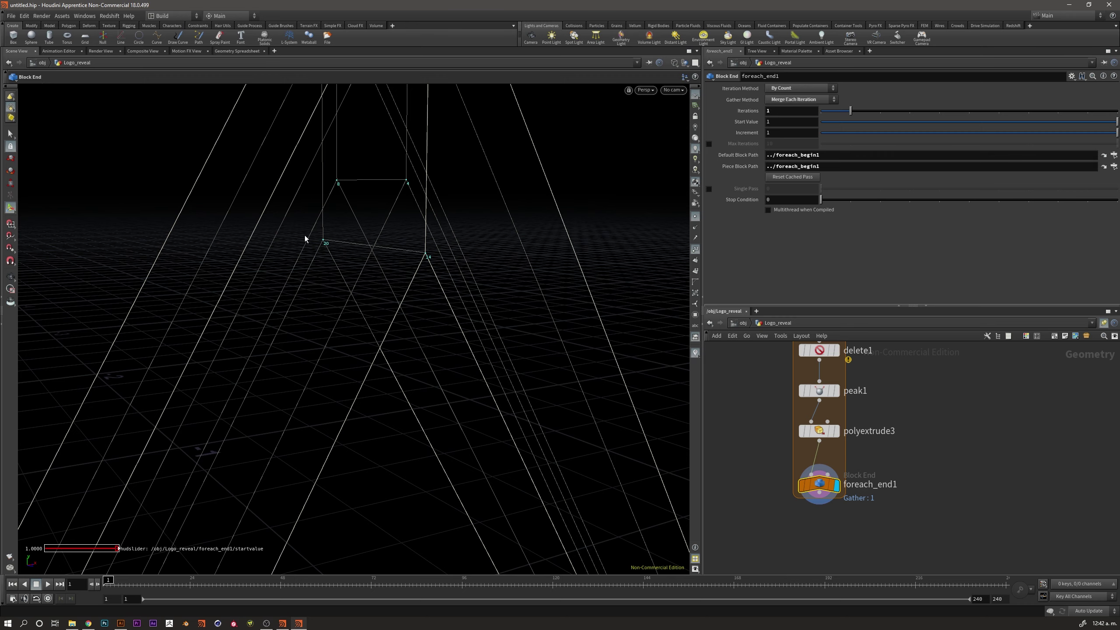
scroll(305, 234, "down", 3)
scroll(291, 258, "down", 3)
scroll(297, 264, "down", 3)
scroll(352, 247, "down", 2)
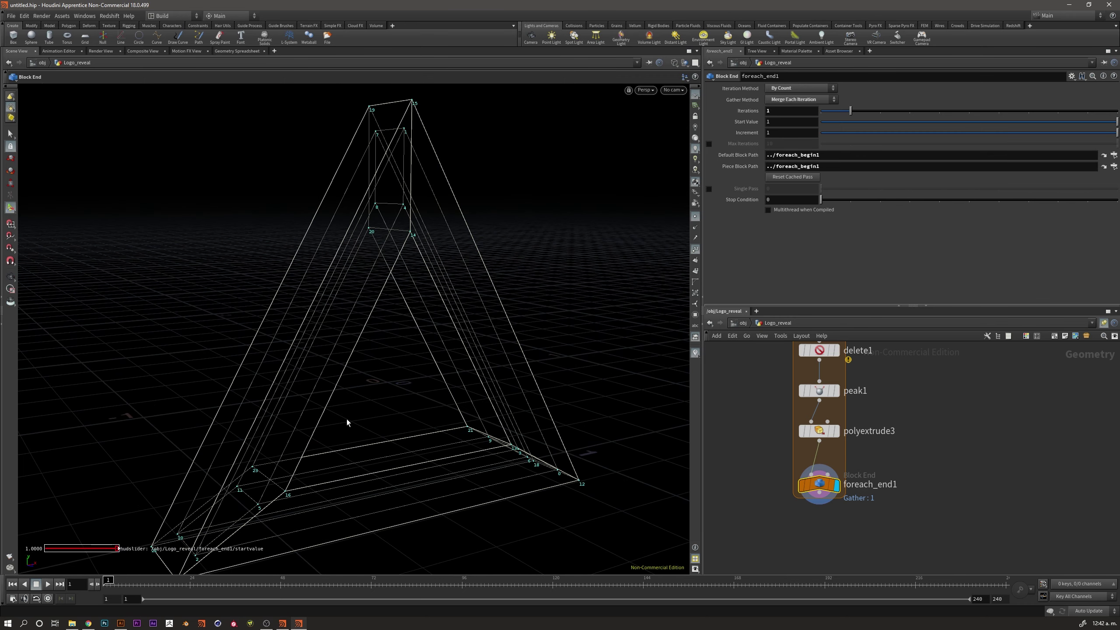
Orbit the labelled triangle from frontal, low and other angles
mouse_move(349, 364)
left_mouse_down()
mouse_move(363, 381)
mouse_move(400, 305)
mouse_move(395, 325)
mouse_move(472, 298)
mouse_move(397, 327)
mouse_move(388, 283)
mouse_move(399, 308)
left_mouse_up()
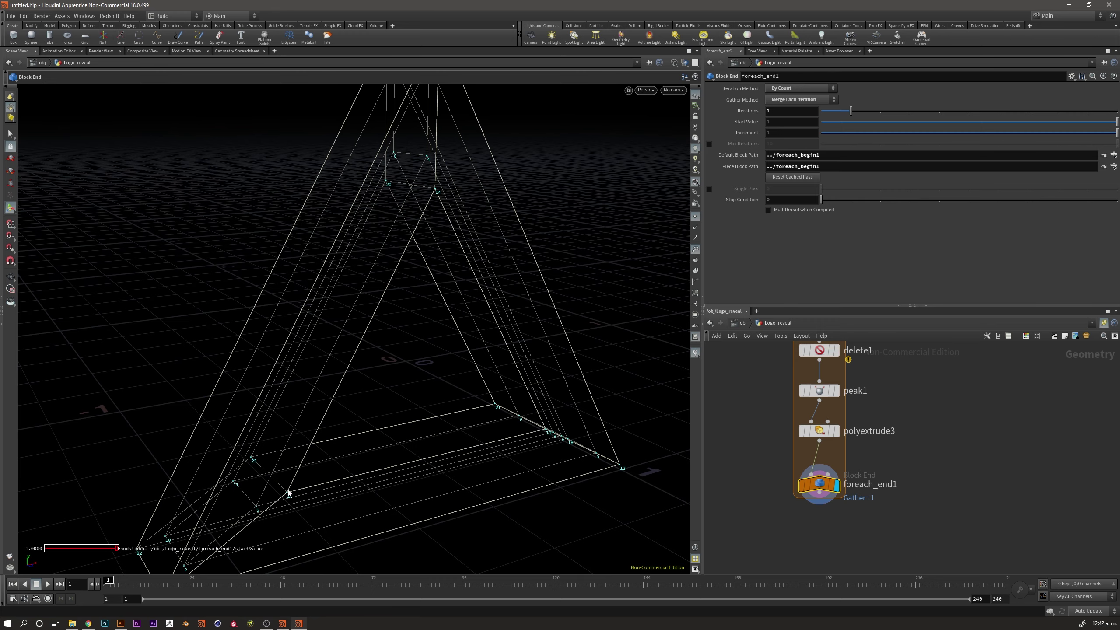
mouse_move(473, 480)
left_mouse_down()
mouse_move(415, 444)
mouse_move(544, 453)
mouse_move(287, 408)
mouse_move(435, 415)
mouse_move(447, 372)
mouse_move(236, 322)
mouse_move(195, 225)
mouse_move(282, 275)
mouse_move(227, 373)
mouse_move(243, 393)
left_mouse_up()
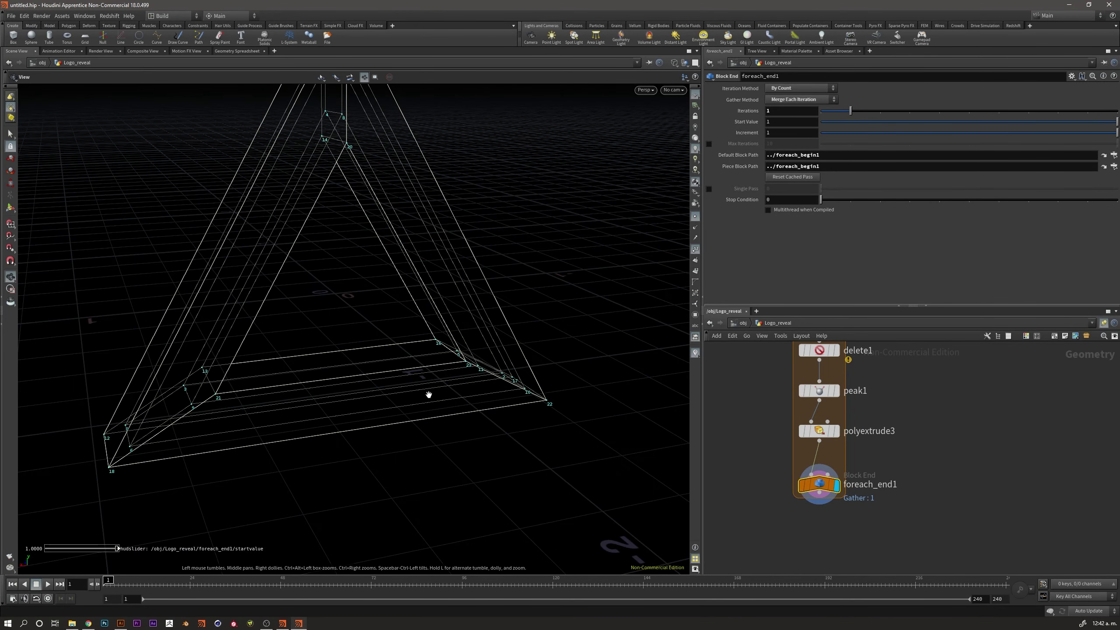
mouse_move(430, 392)
left_mouse_down()
mouse_move(310, 402)
mouse_move(387, 367)
mouse_move(355, 371)
mouse_move(372, 406)
mouse_move(270, 407)
mouse_move(310, 396)
left_mouse_up()
key("Return")
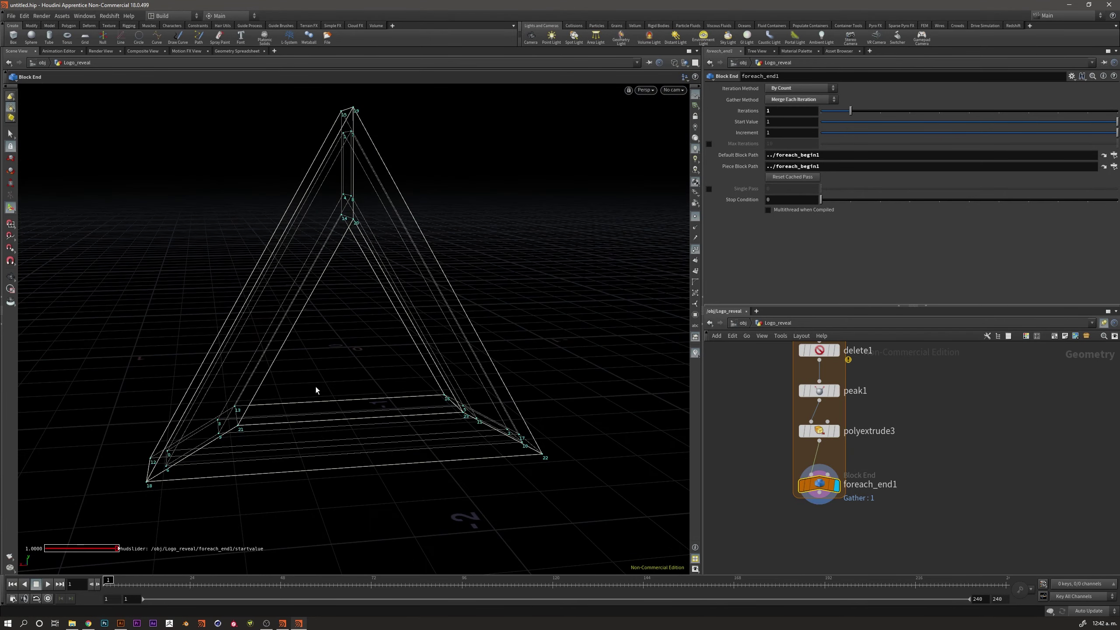
key("Escape")
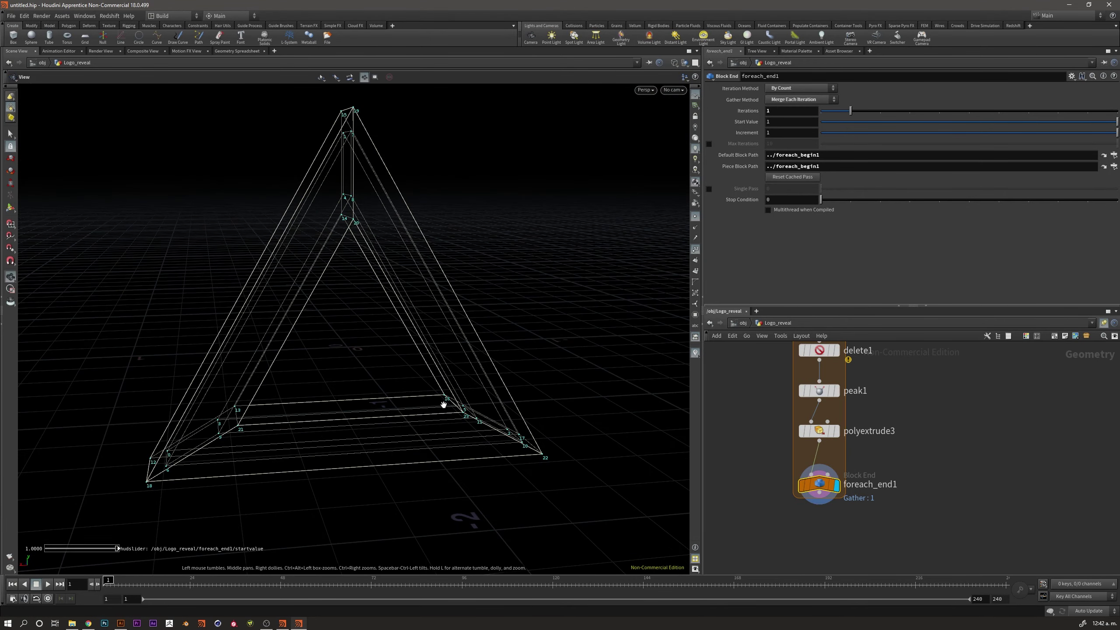
mouse_move(442, 402)
left_mouse_down()
mouse_move(295, 412)
mouse_move(464, 407)
mouse_move(275, 400)
mouse_move(350, 370)
mouse_move(362, 390)
mouse_move(390, 389)
mouse_move(440, 238)
left_mouse_up()
right_click_drag(440, 238, 538, 193)
key("Return")
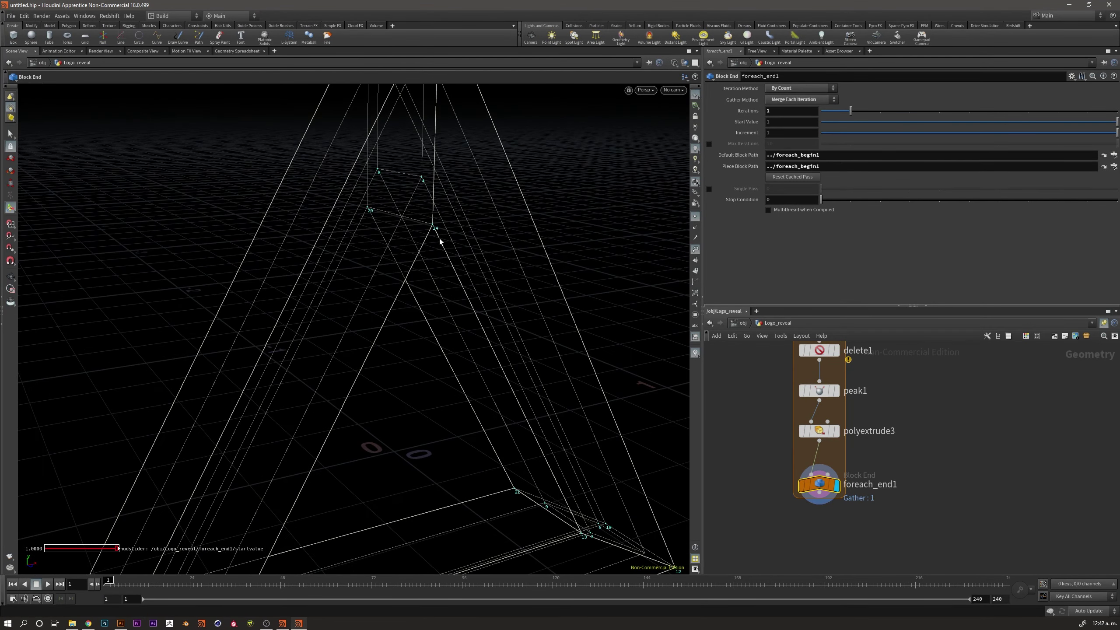
View the wireframe side-on, then show foreach_end1's 24 point positions in the Geometry Spreadsheet
left_click_drag(436, 225, 221, 226)
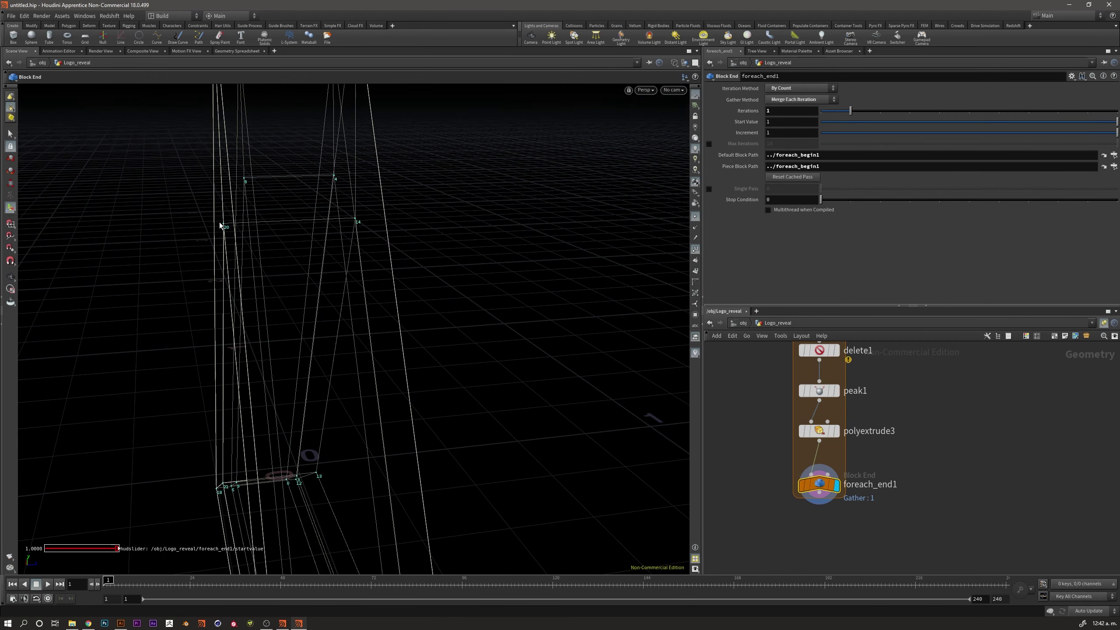
mouse_move(346, 235)
left_mouse_down()
mouse_move(276, 240)
mouse_move(425, 225)
mouse_move(400, 247)
mouse_move(398, 234)
left_mouse_up()
key("Return")
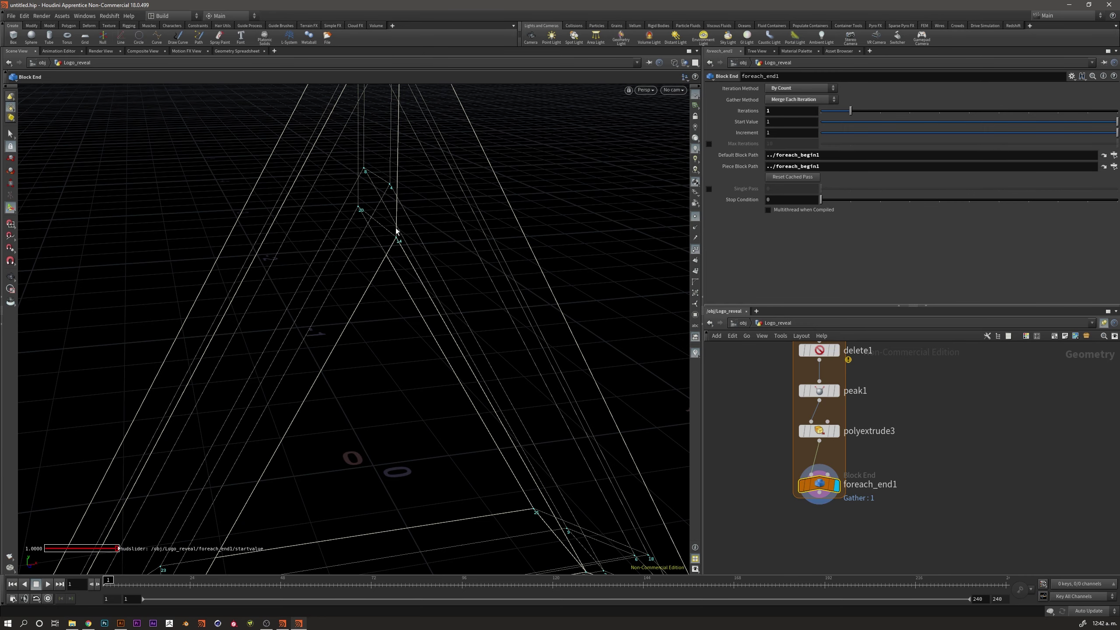
key("Escape")
mouse_move(397, 243)
left_mouse_down()
mouse_move(410, 230)
mouse_move(350, 313)
mouse_move(357, 305)
mouse_move(372, 326)
left_mouse_up()
key("Return")
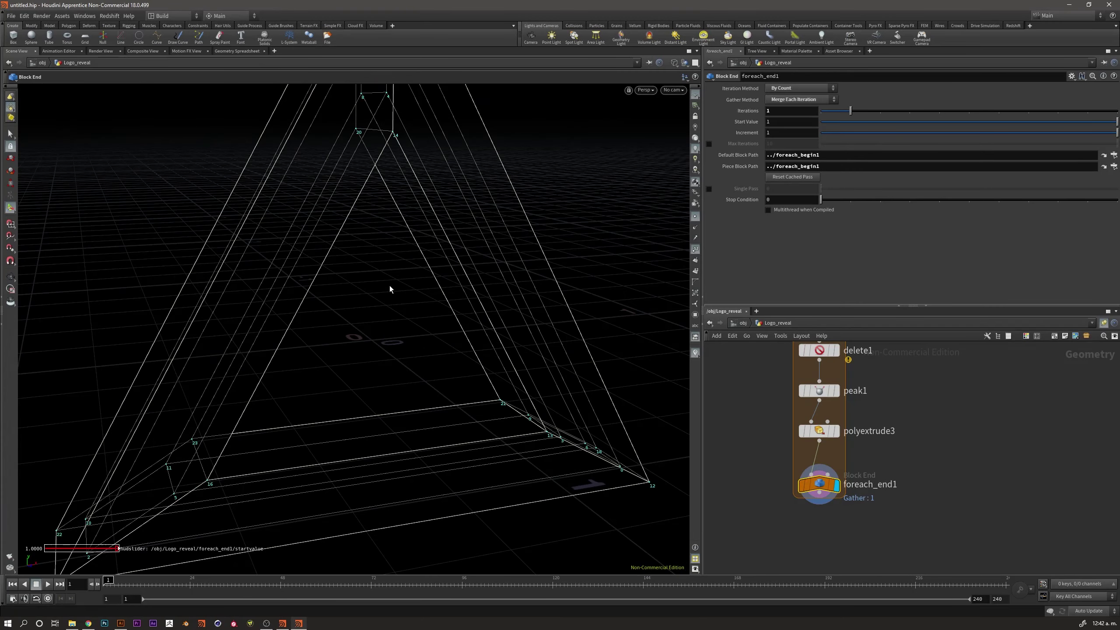
left_click(235, 51)
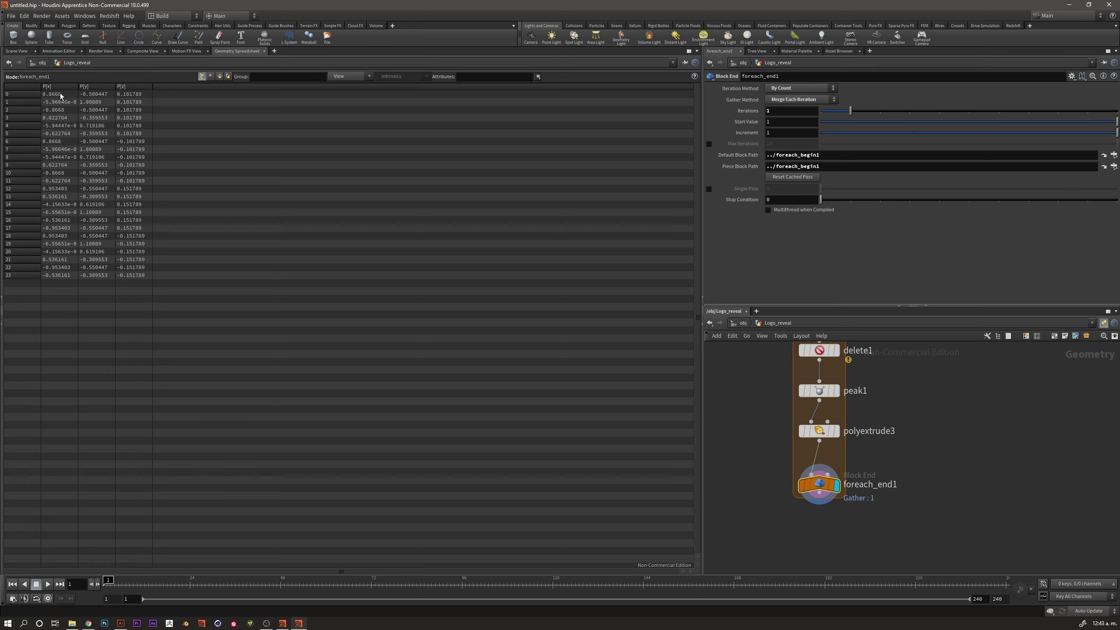
Check point 0's y position in the spreadsheet, then return the left pane to Scene View
left_click(88, 96)
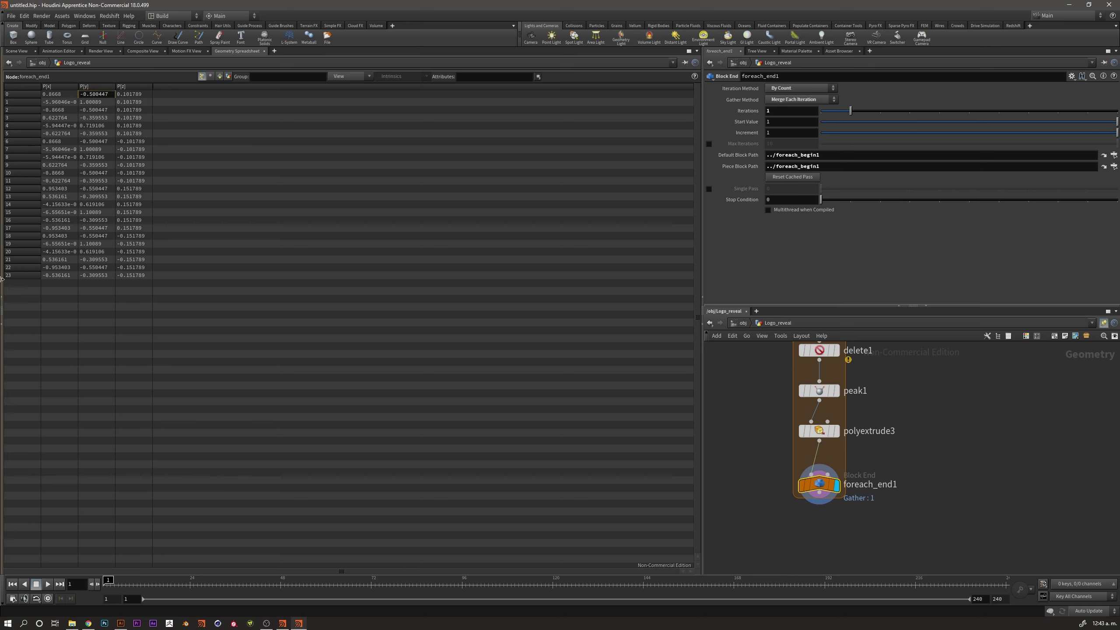
left_click(13, 51)
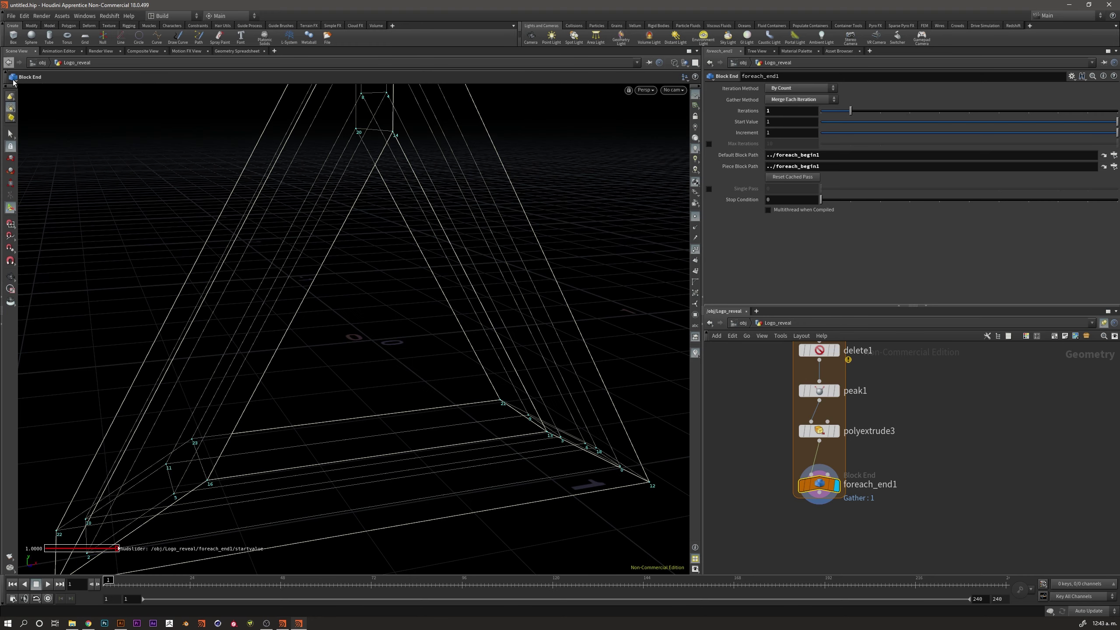
left_click(249, 52)
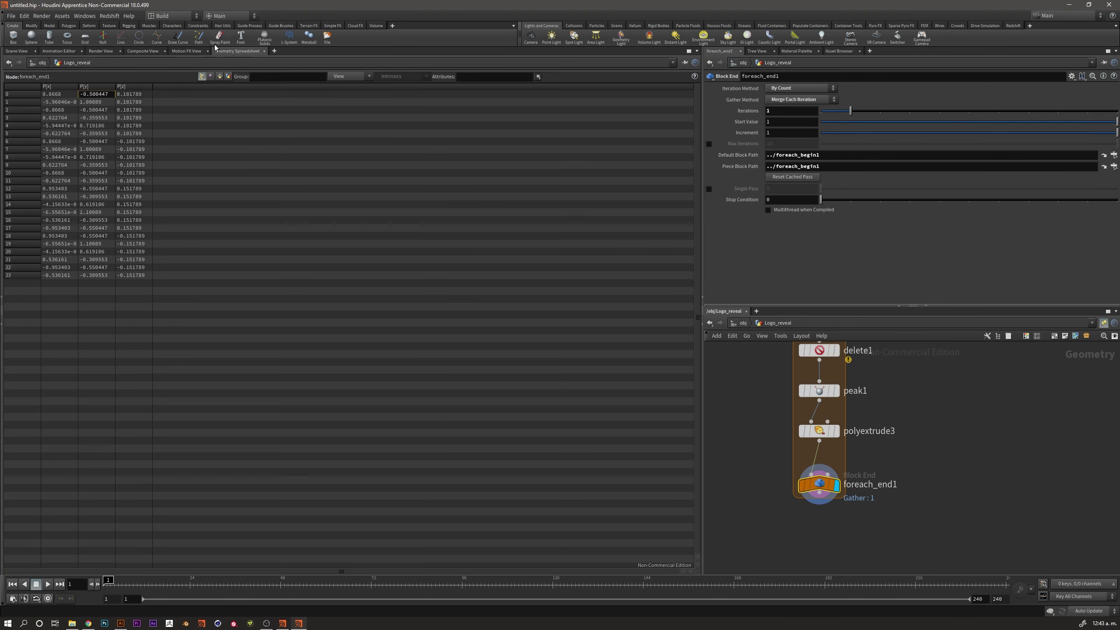
left_click(19, 52)
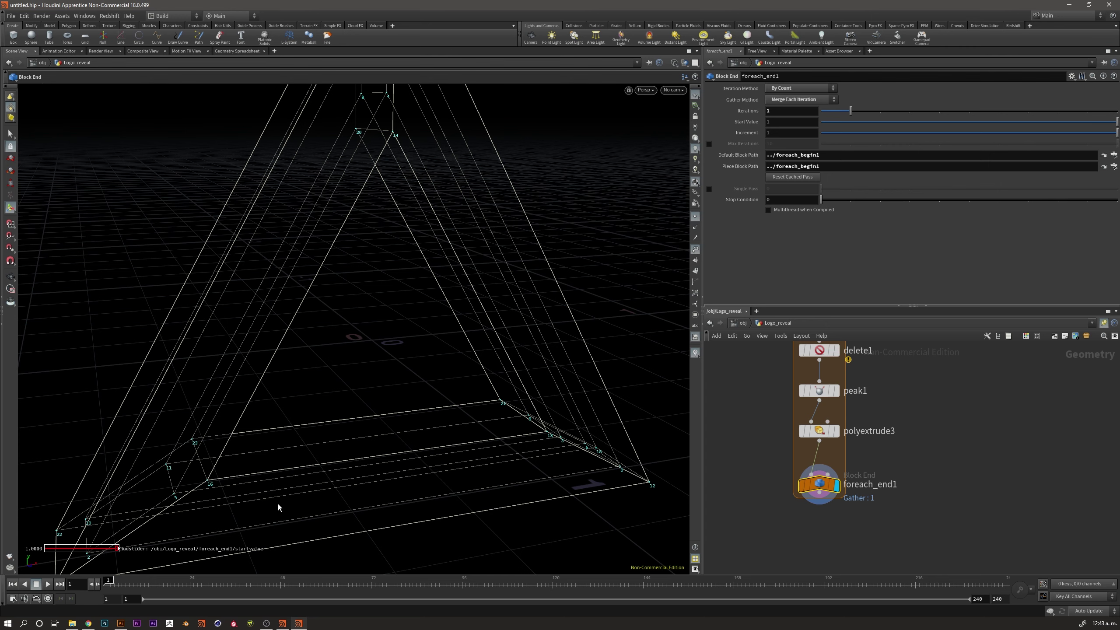
Split the viewer into stacked upper and lower 3D views with Alt+]
key("Escape")
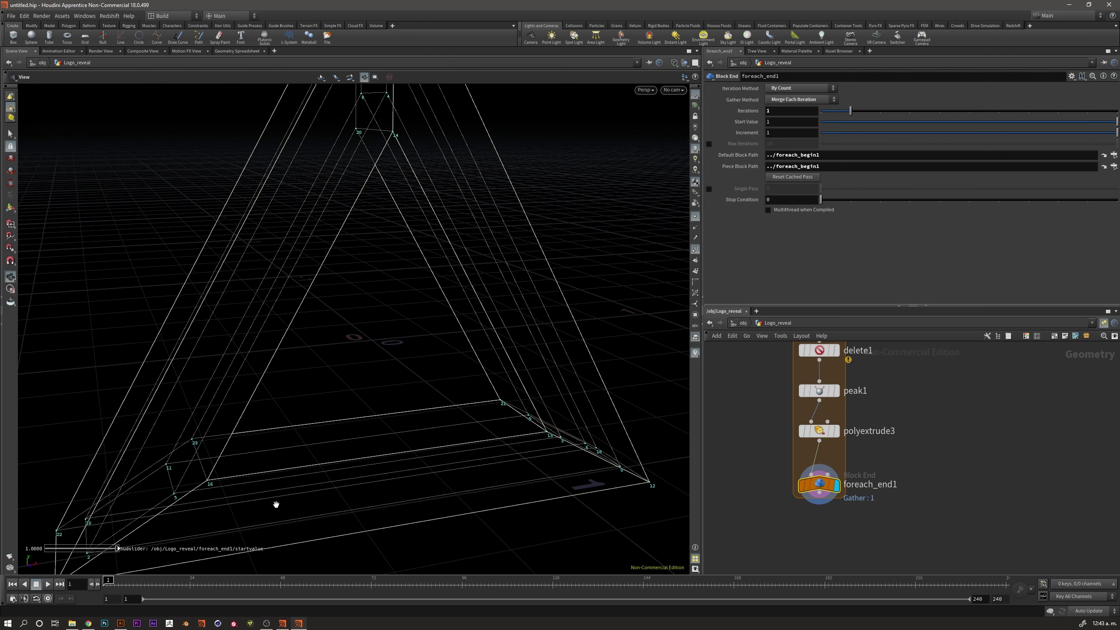
key("Return")
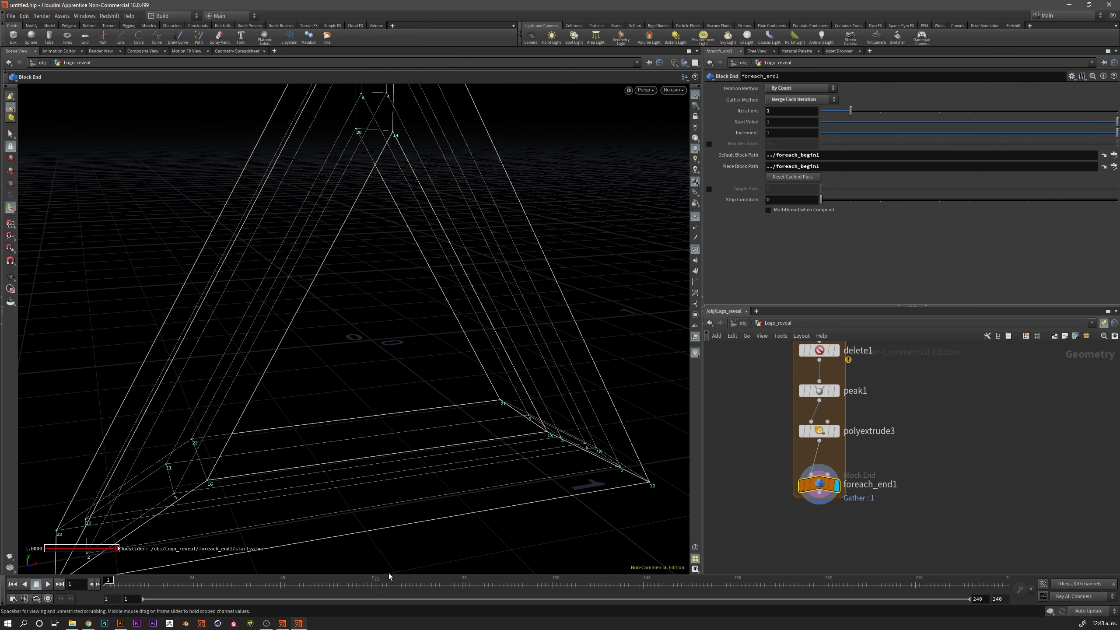
key("alt+bracketright")
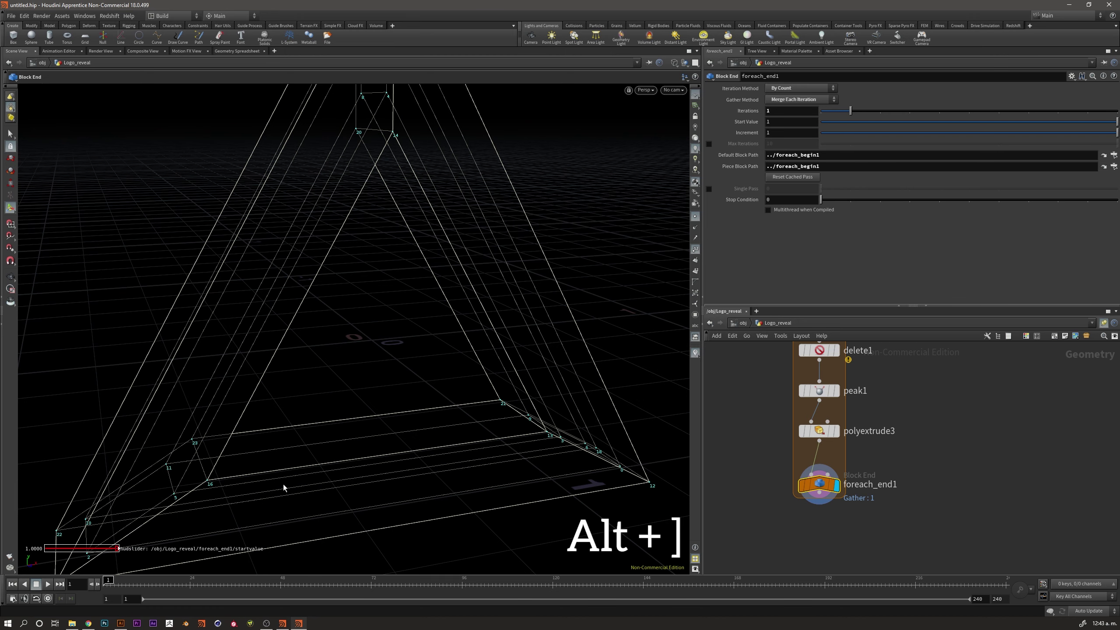
key("Escape")
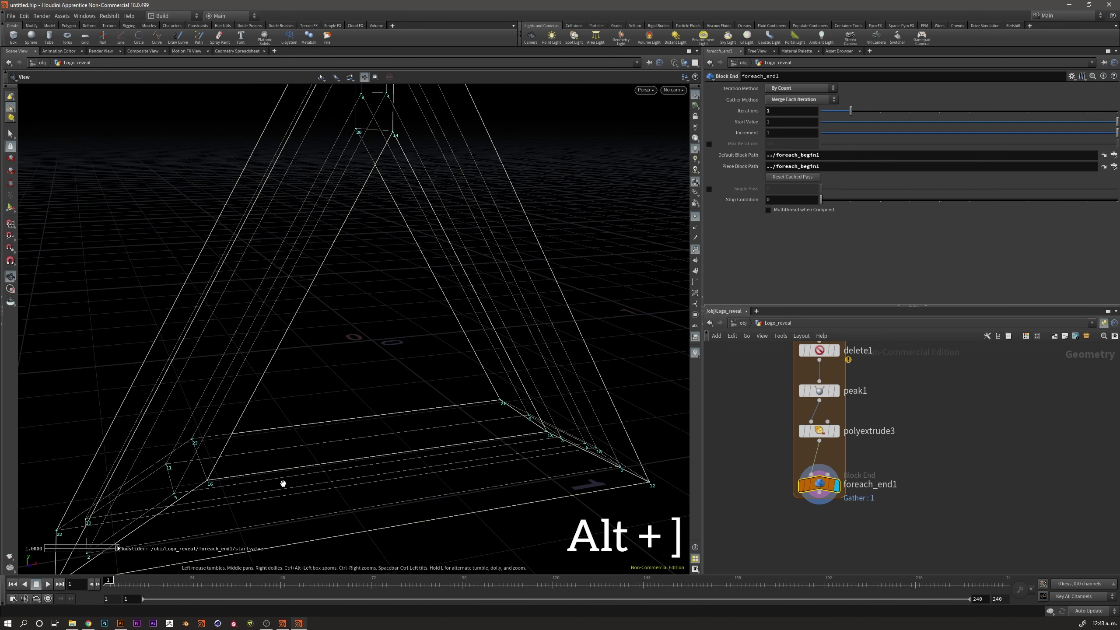
key("alt+bracketright")
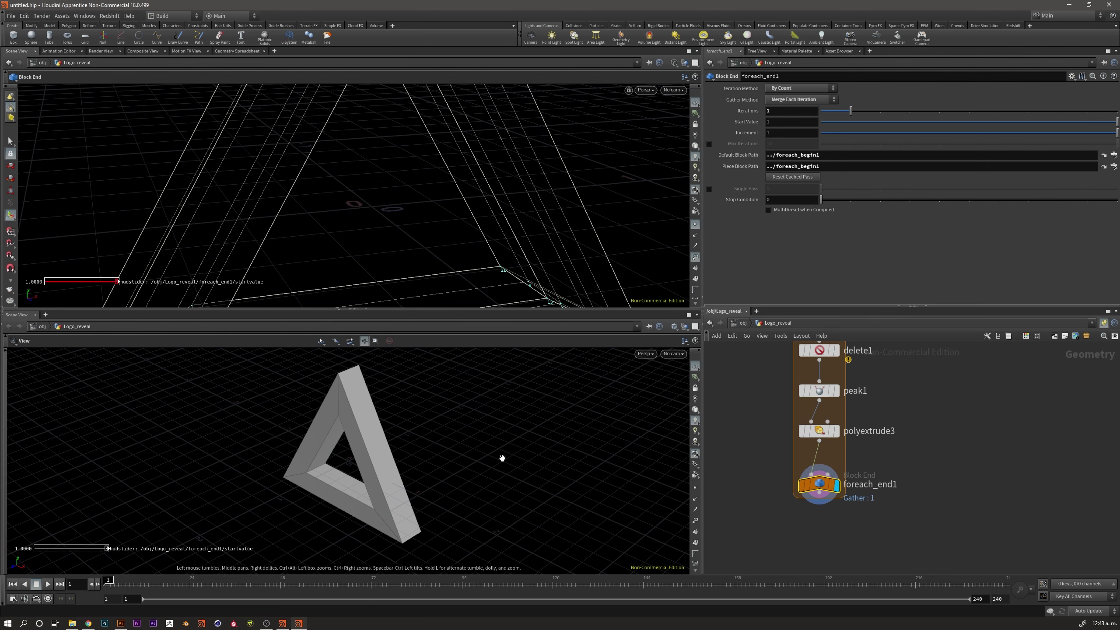
Turn the lower pane into a Geometry Spreadsheet and enlarge the 3D view above it
left_click(696, 315)
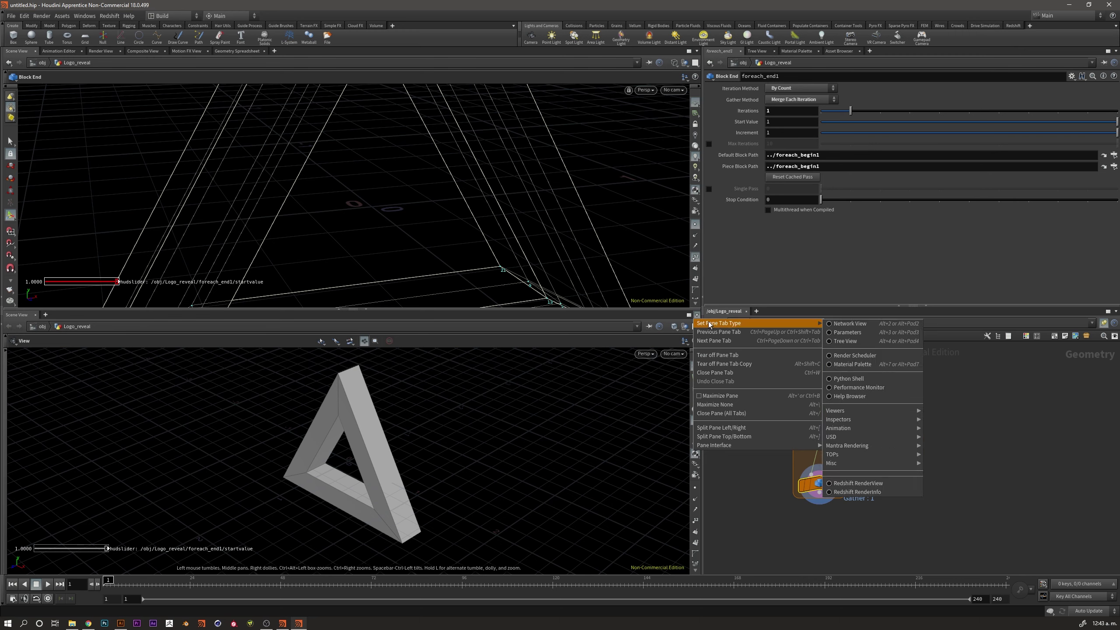
mouse_move(719, 323)
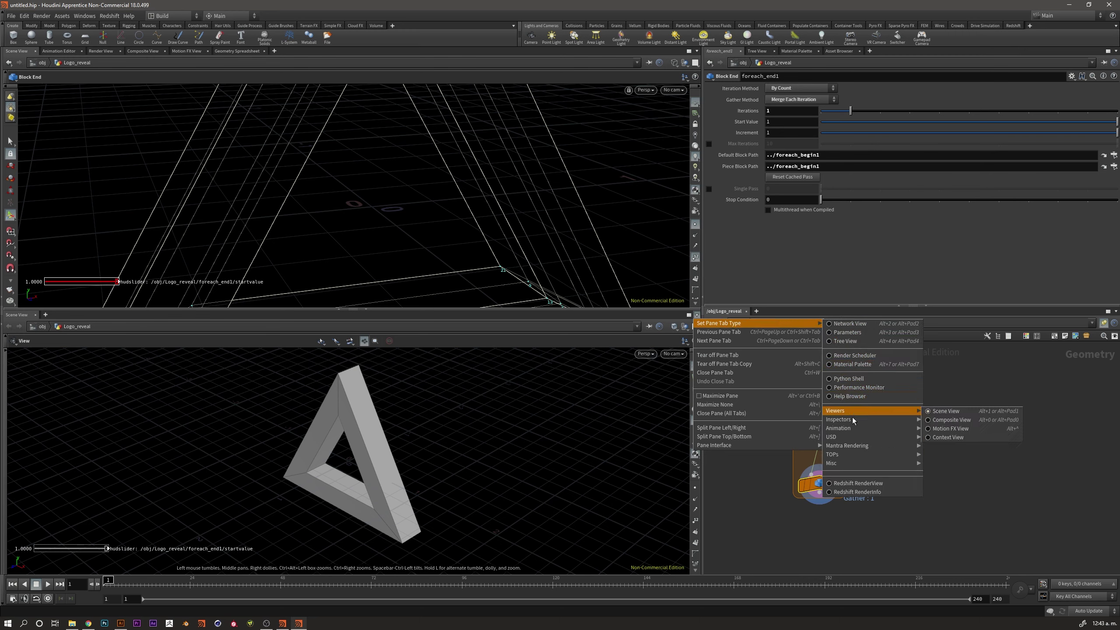
mouse_move(866, 419)
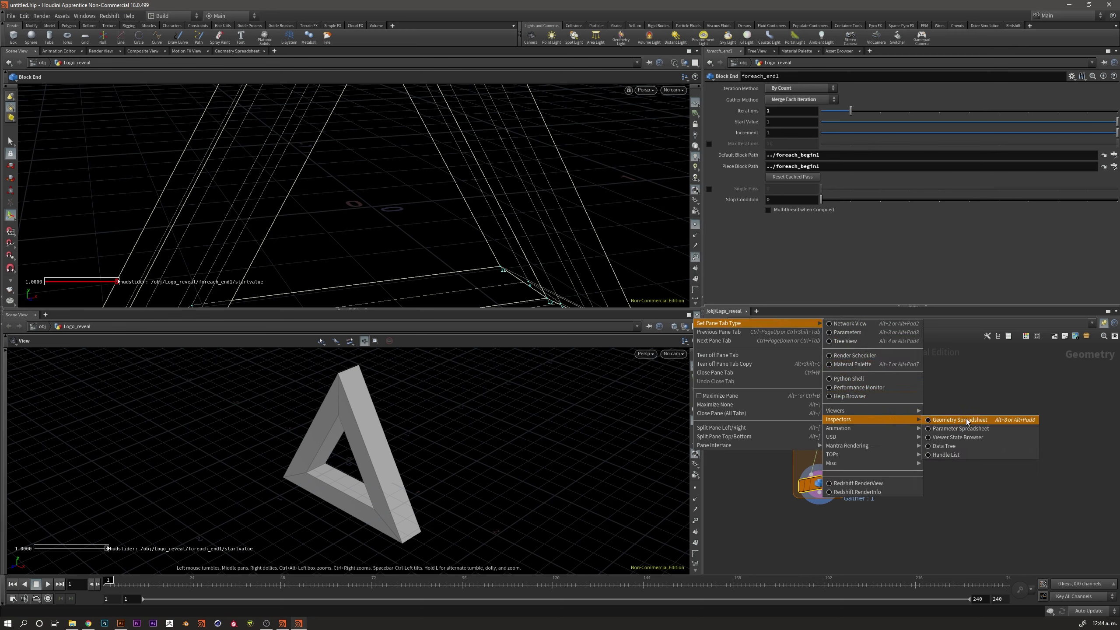
left_click(1001, 419)
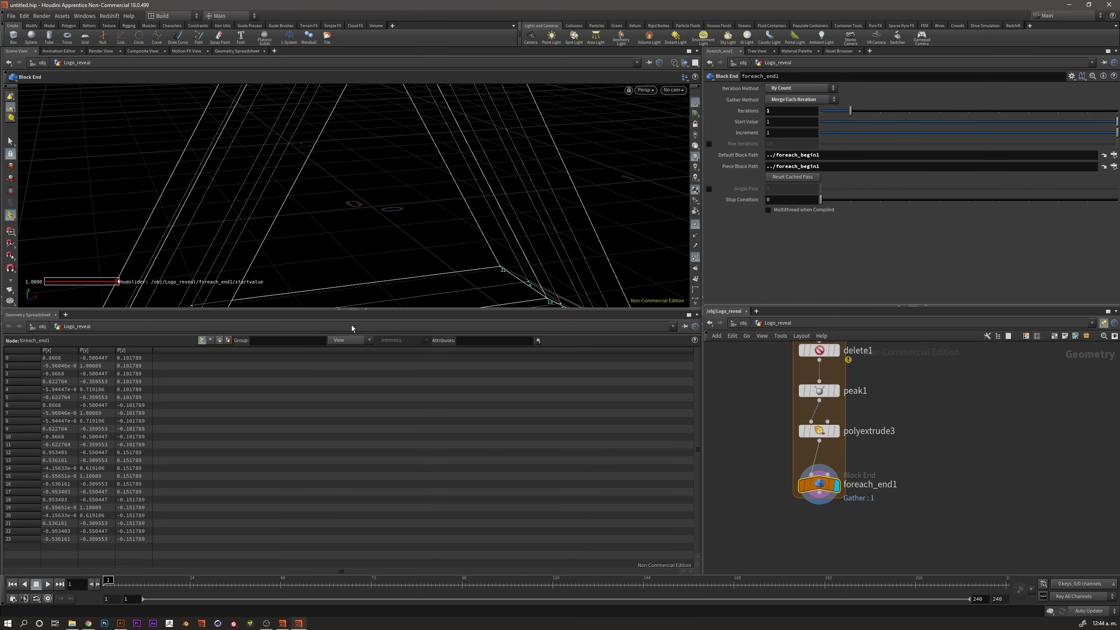
left_click_drag(353, 310, 364, 394)
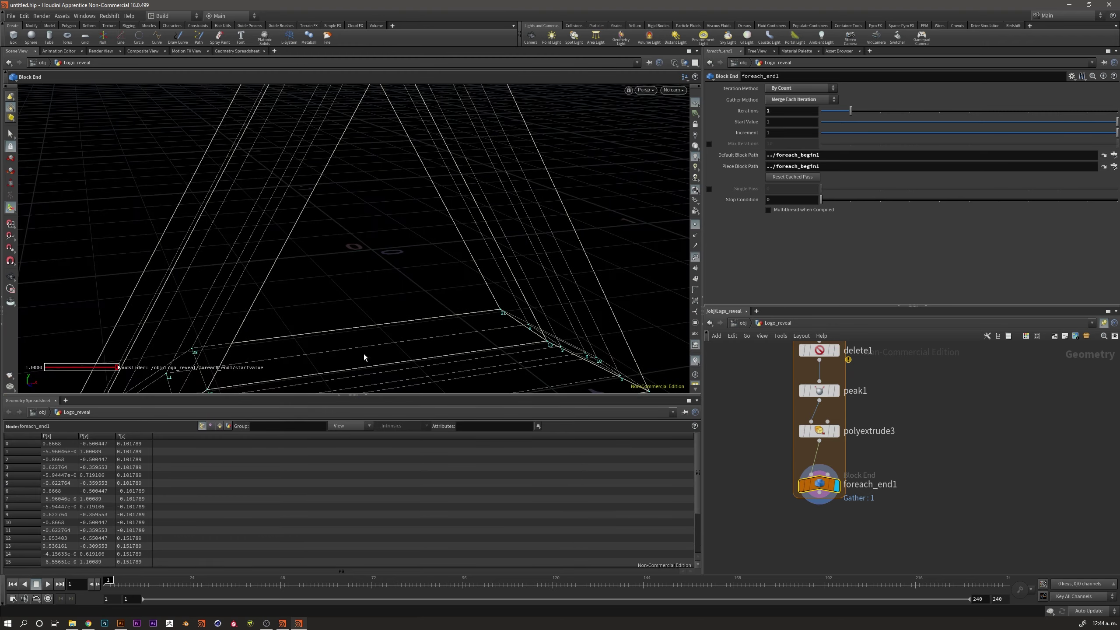
key("Escape")
mouse_move(364, 353)
left_mouse_down()
mouse_move(381, 175)
mouse_move(447, 168)
mouse_move(373, 232)
mouse_move(382, 195)
left_mouse_up()
key("Return")
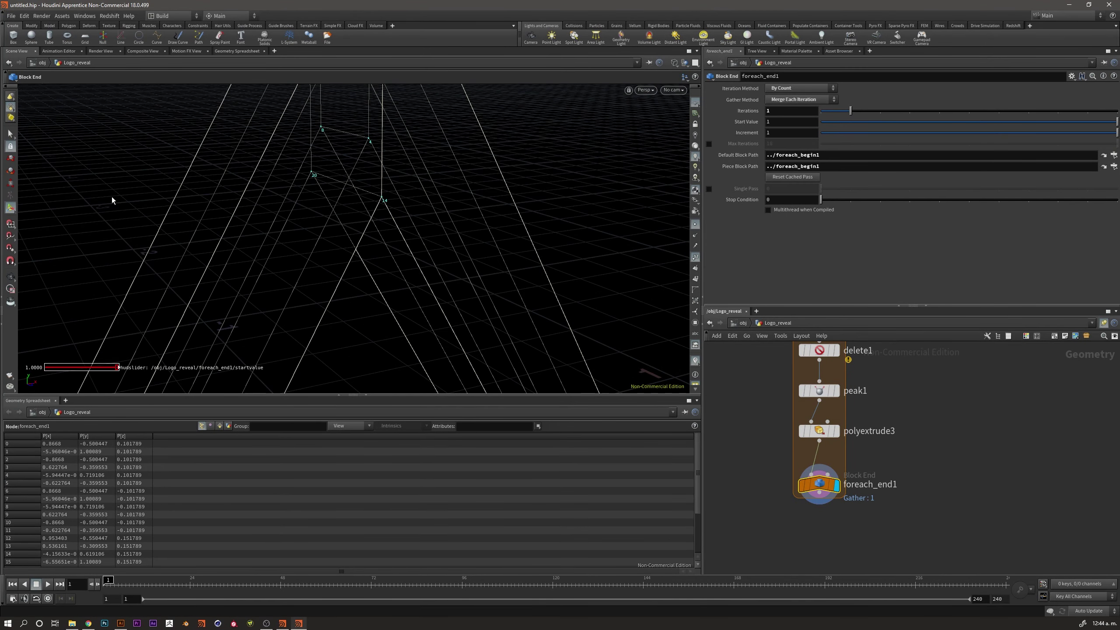
Select point 14 in point mode and inspect its x and y values in the table
key("s")
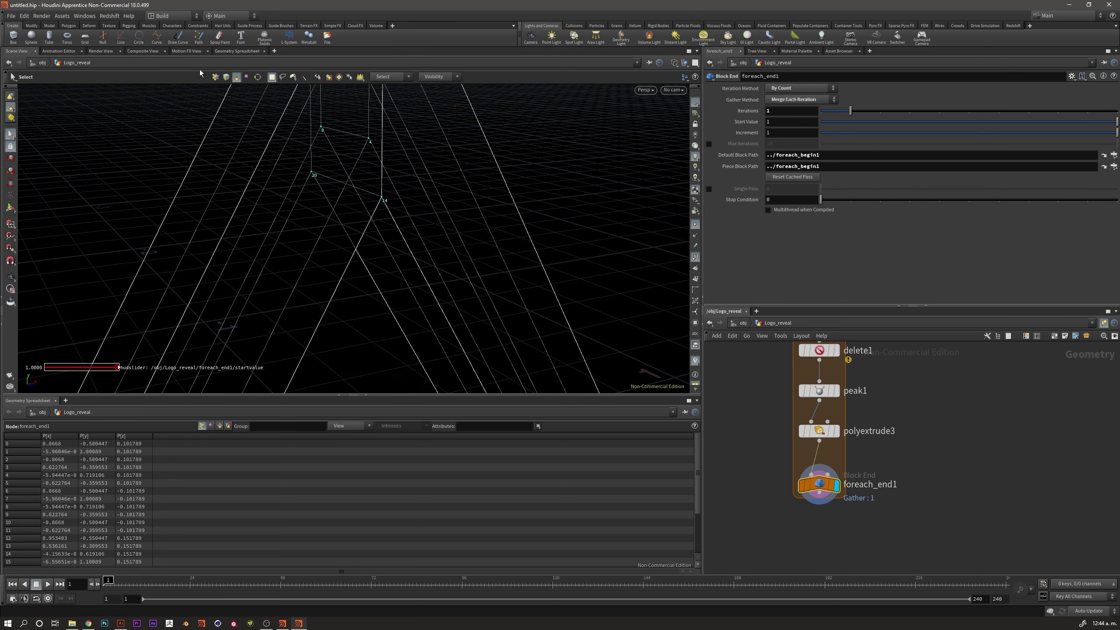
key("2")
left_click(394, 211)
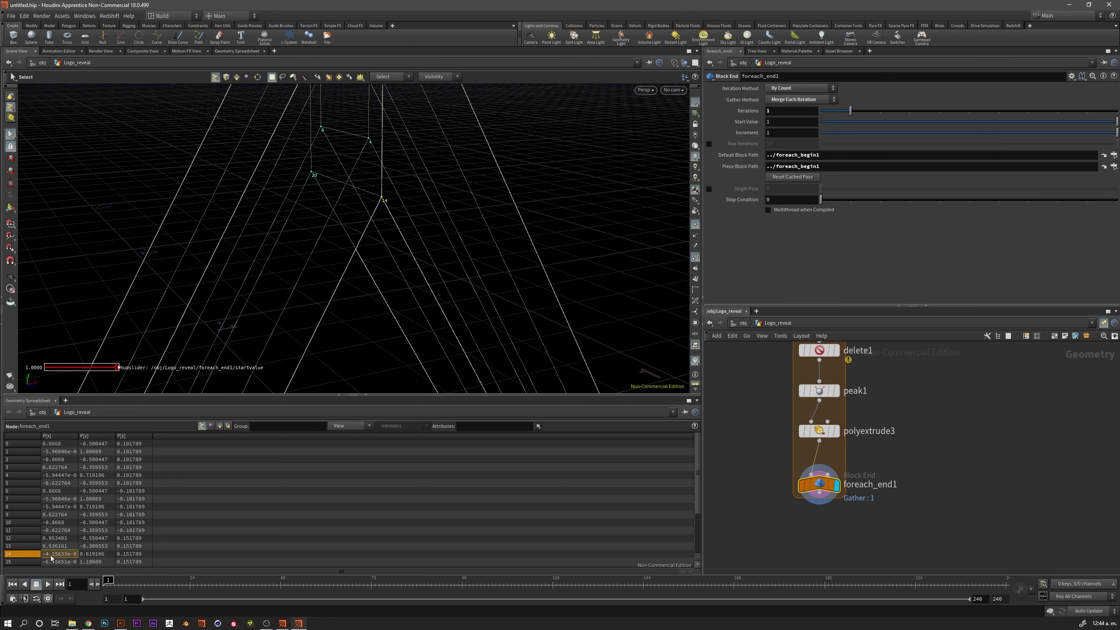
left_click(110, 555)
key("Left")
key("Left")
mouse_move(426, 363)
left_mouse_down("alt")
mouse_move(415, 212)
mouse_move(284, 275)
mouse_move(345, 248)
left_mouse_up("alt")
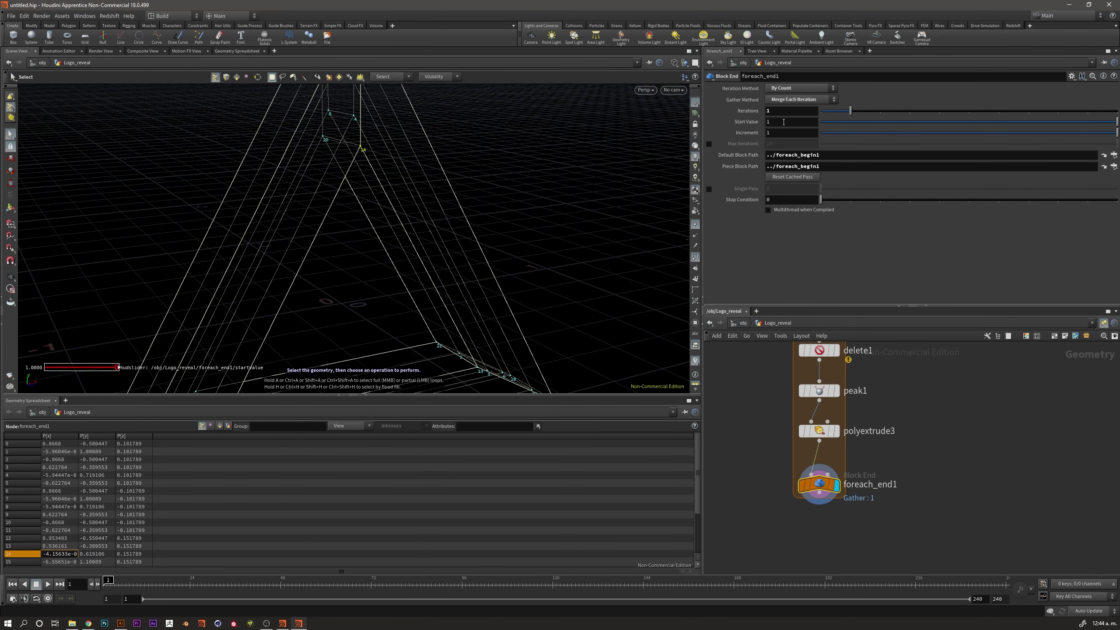
Set foreach_end1's Gather Method to Feedback Each Iteration with Iterations at 2
left_click(816, 100)
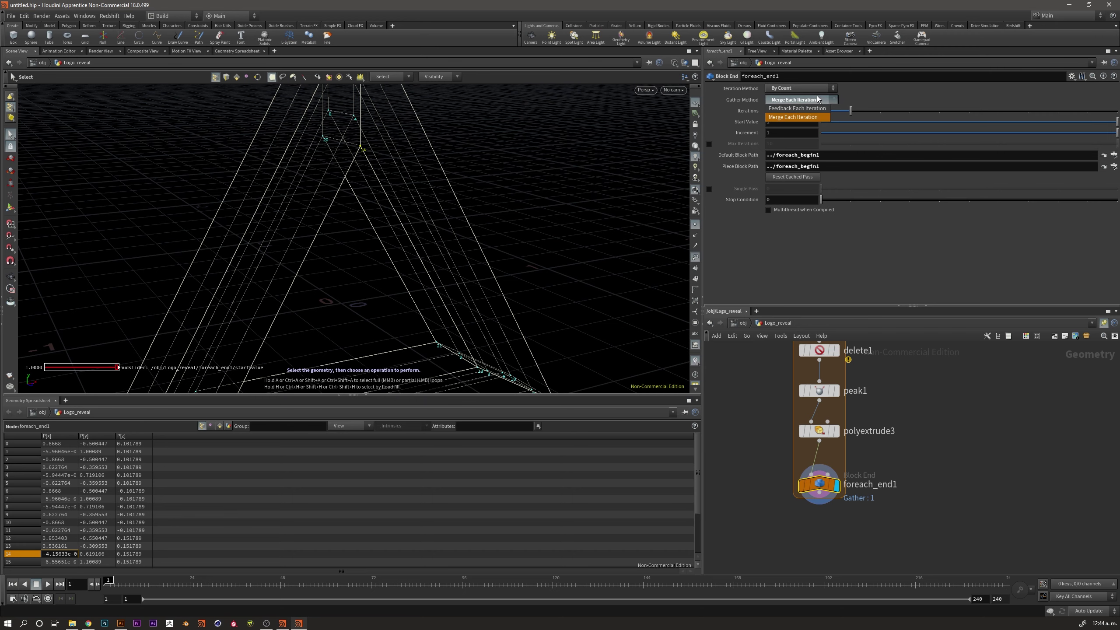
left_click(797, 108)
mouse_move(849, 110)
left_mouse_down()
mouse_move(880, 110)
mouse_move(851, 111)
left_mouse_up()
key("Escape")
mouse_move(259, 152)
left_mouse_down()
mouse_move(399, 187)
mouse_move(357, 200)
mouse_move(390, 220)
mouse_move(382, 242)
left_mouse_up()
key("s")
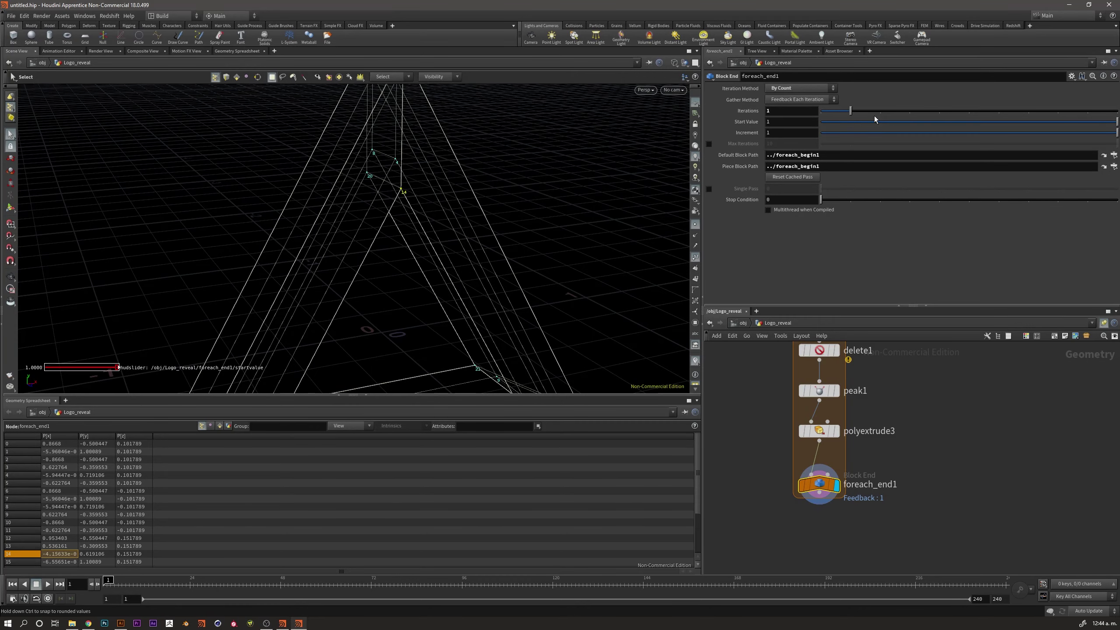
Try 5 and 8 iterations, settle on 7, and move foreach_end1 lower
left_click_drag(866, 111, 1016, 110)
key("Escape")
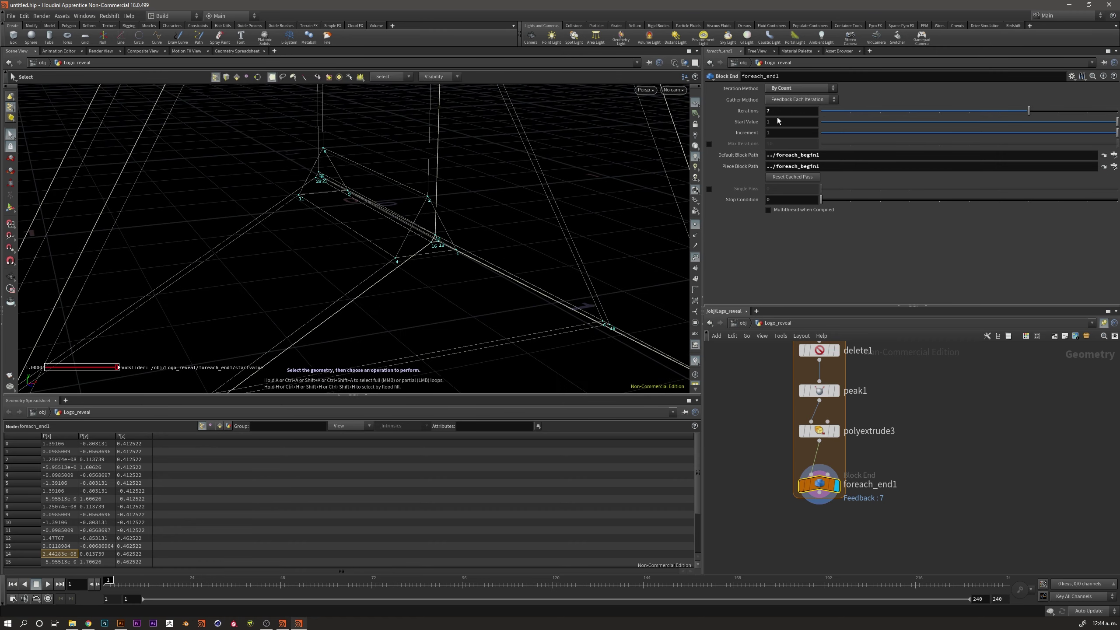
key("Escape")
mouse_move(412, 258)
left_mouse_down()
mouse_move(494, 220)
mouse_move(449, 221)
left_mouse_up()
key("Escape")
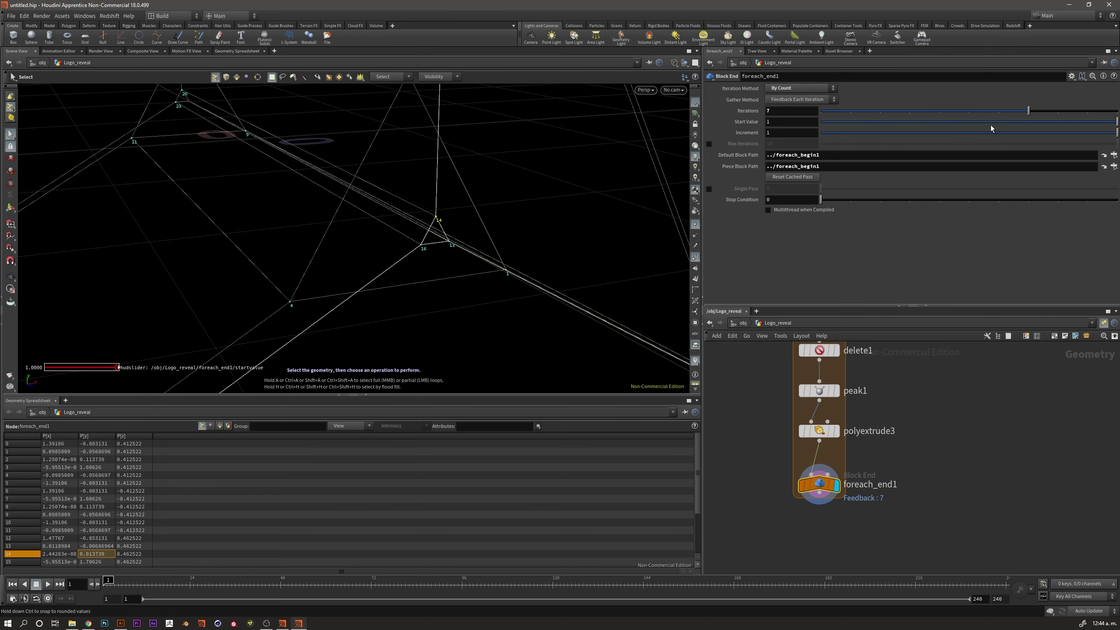
mouse_move(1015, 111)
left_mouse_down()
mouse_move(946, 114)
mouse_move(1024, 114)
left_mouse_up()
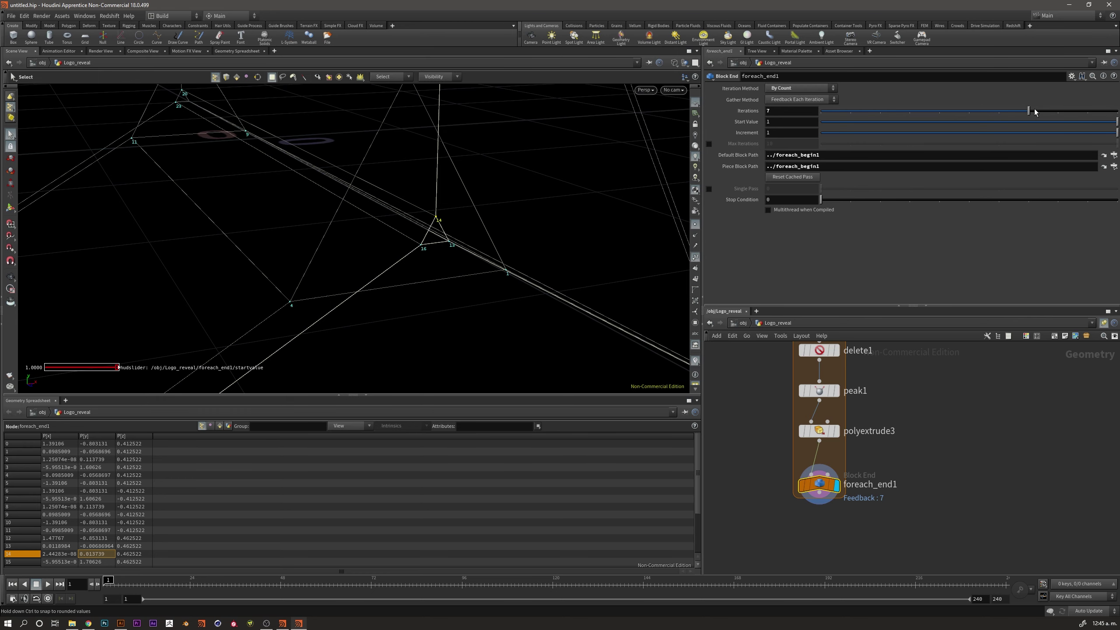
left_click_drag(1041, 111, 1057, 111)
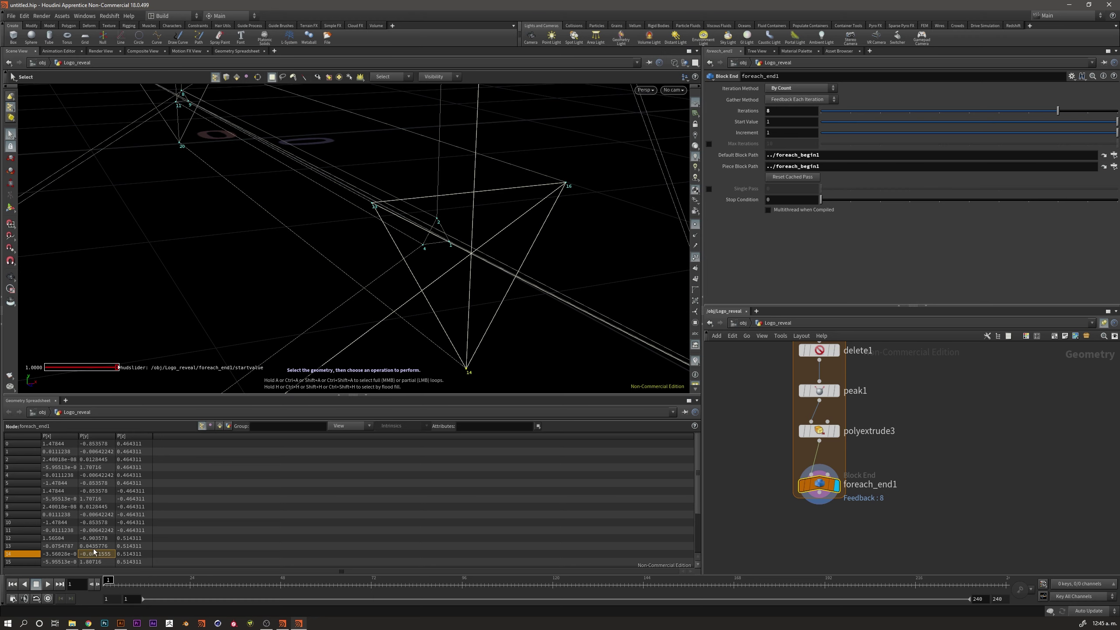
left_click_drag(1051, 114, 1027, 117)
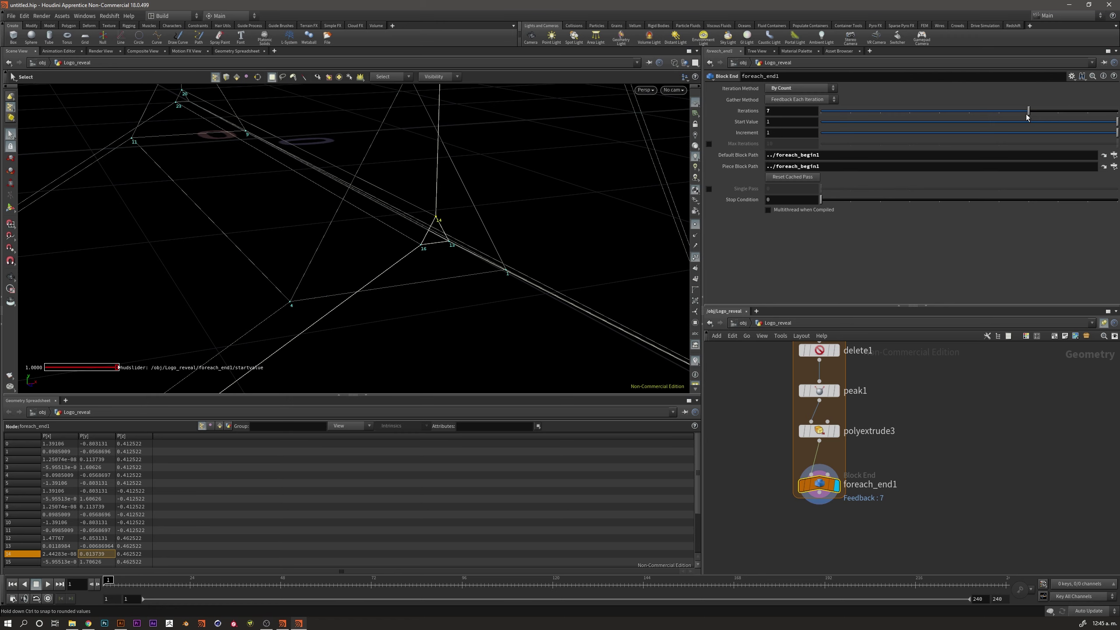
left_click_drag(819, 483, 819, 535)
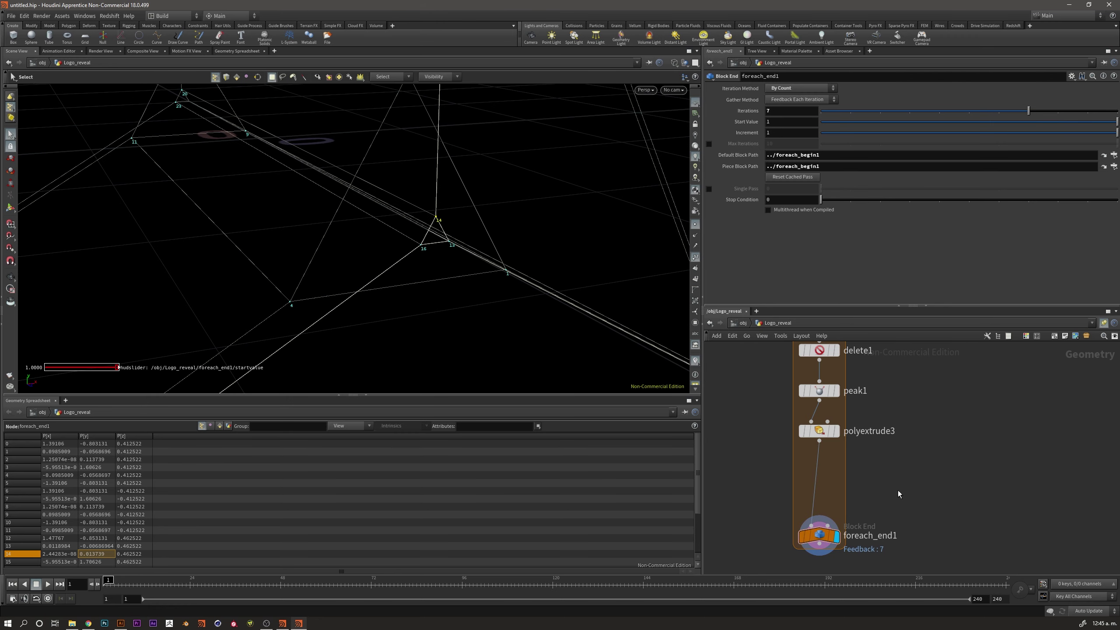
Insert pointwrangle1 on the wire between polyextrude3 and foreach_end1
key("Tab")
type("point")
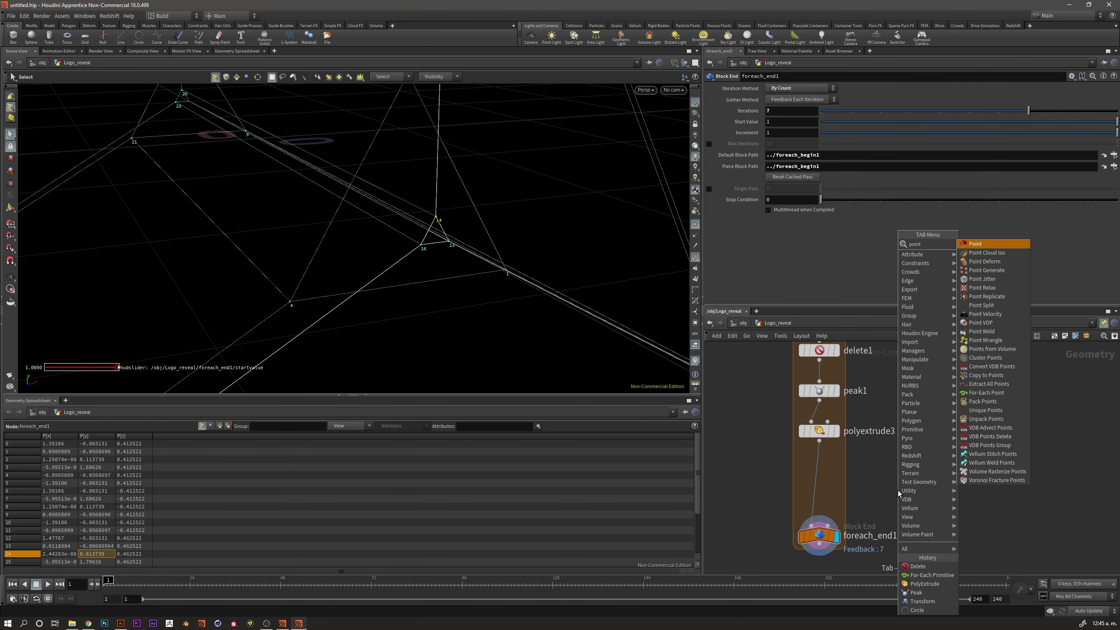
type(" weld")
key("Return")
key("Tab")
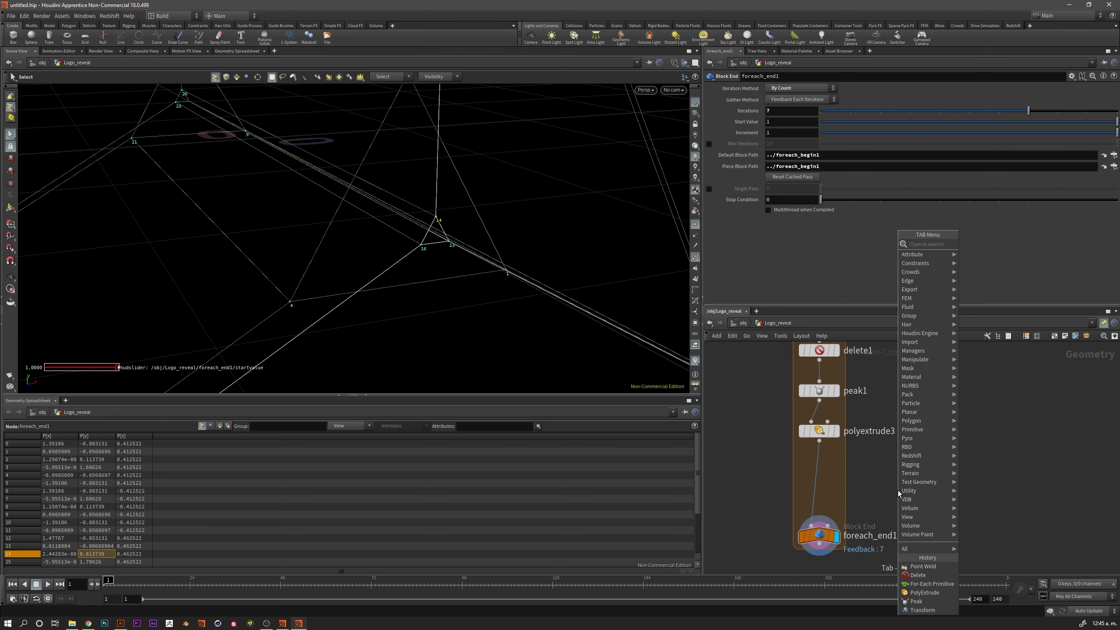
key("Escape")
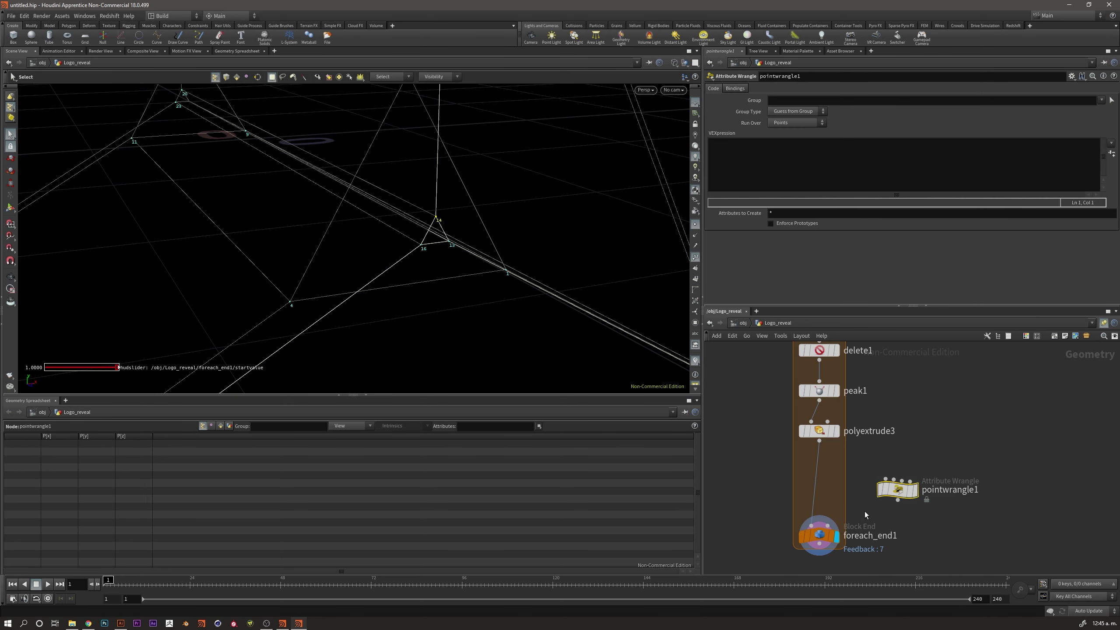
left_click(823, 485)
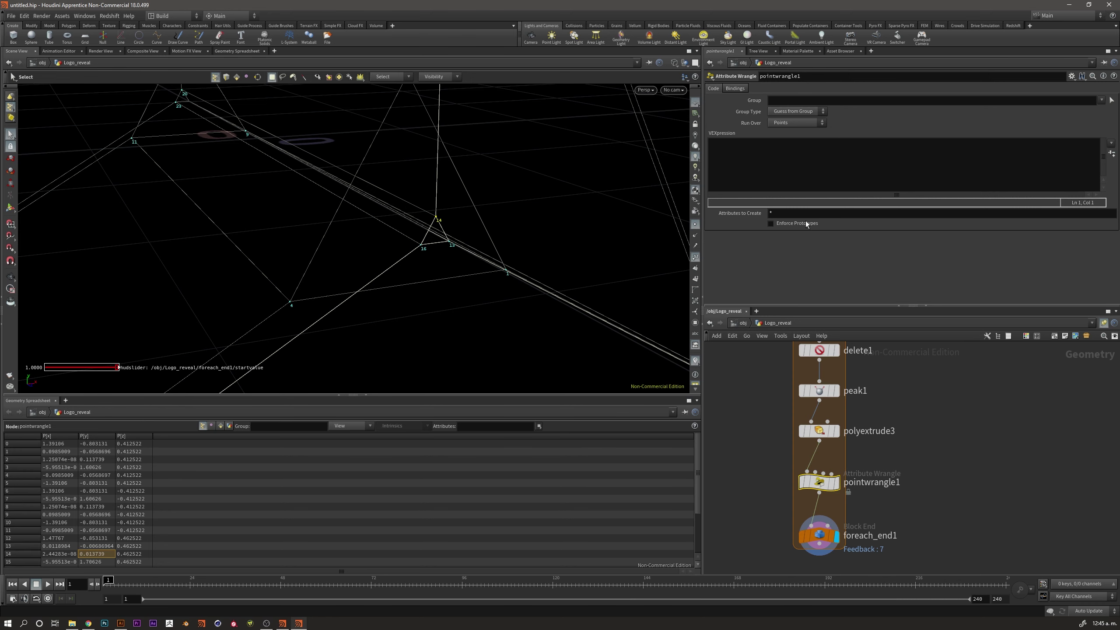
left_click(720, 172)
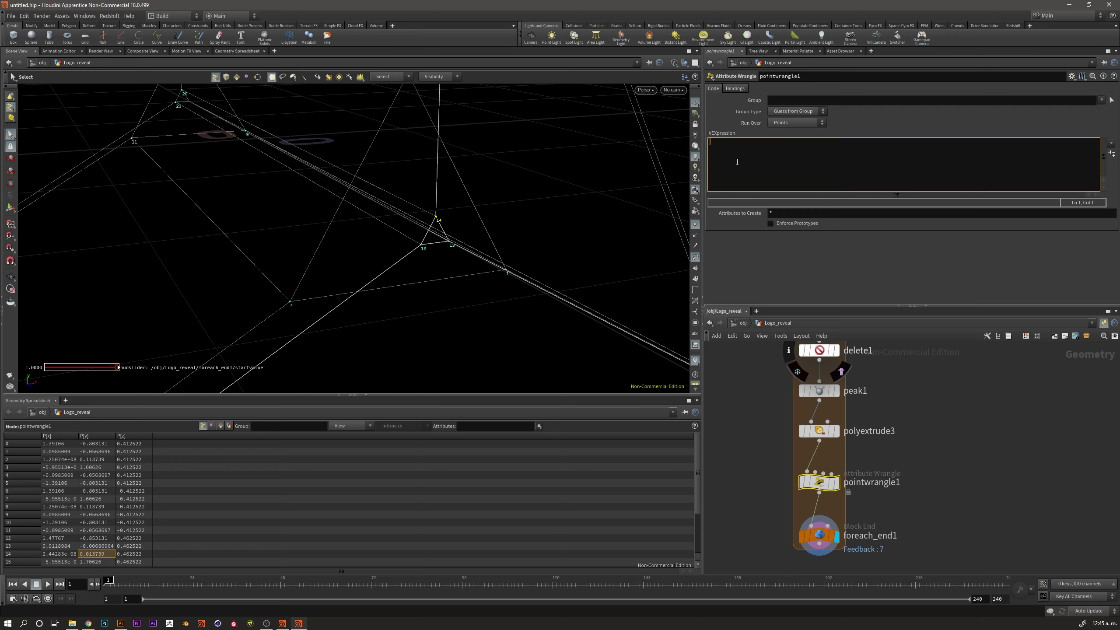
Select point 14's position values in the spreadsheet and click into the VEXpression field
left_click(126, 557)
left_click(26, 555)
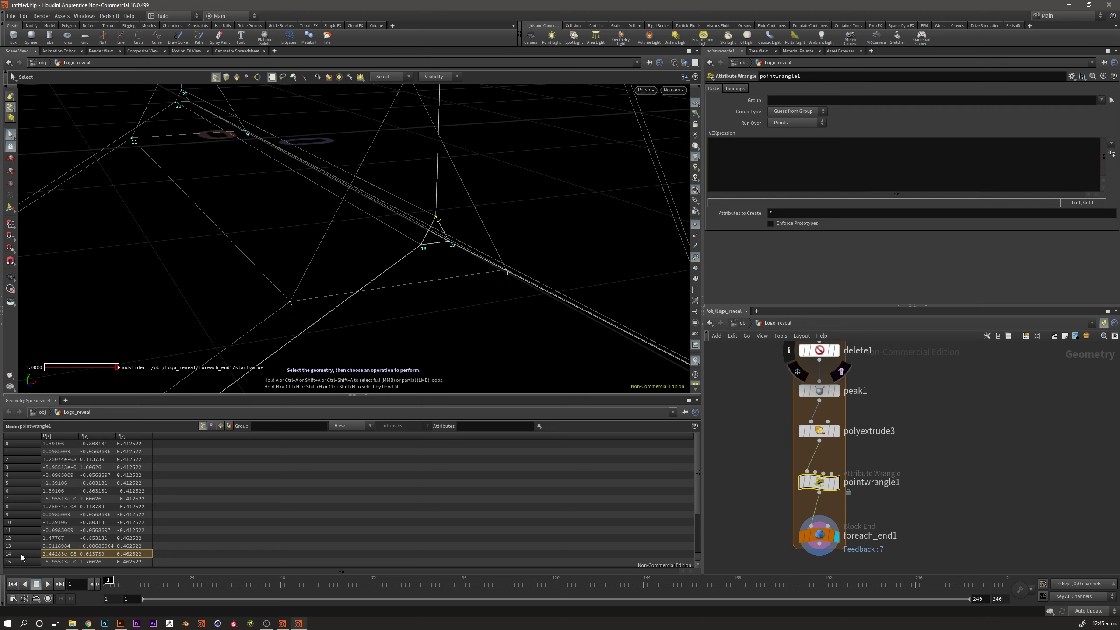
left_click(739, 160)
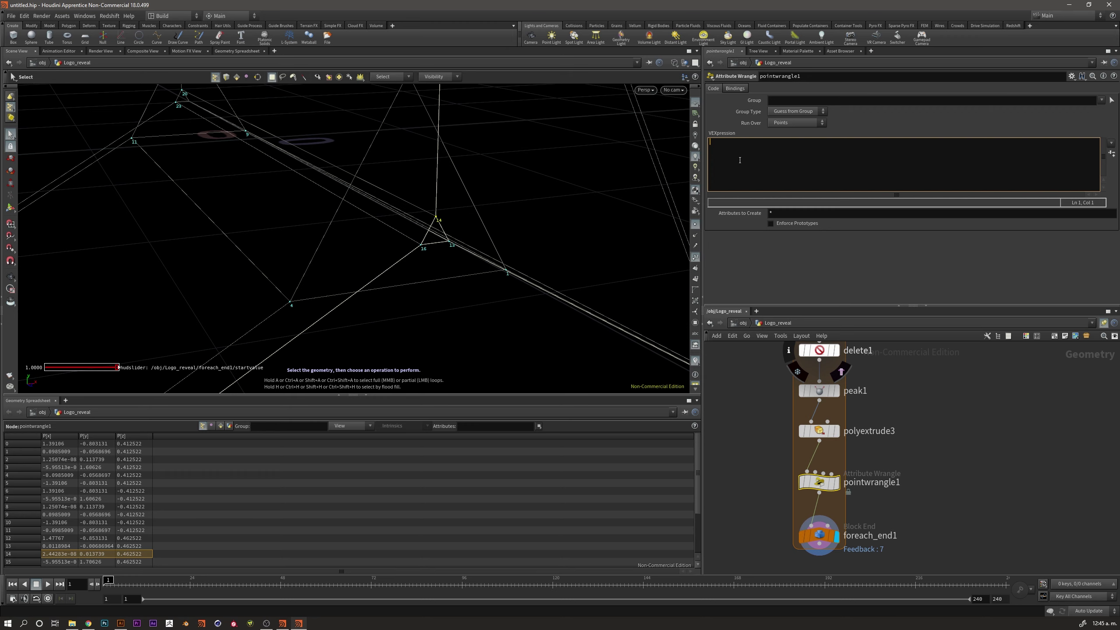
Compare point 14's x, y and z values in the spreadsheet
left_click(62, 556)
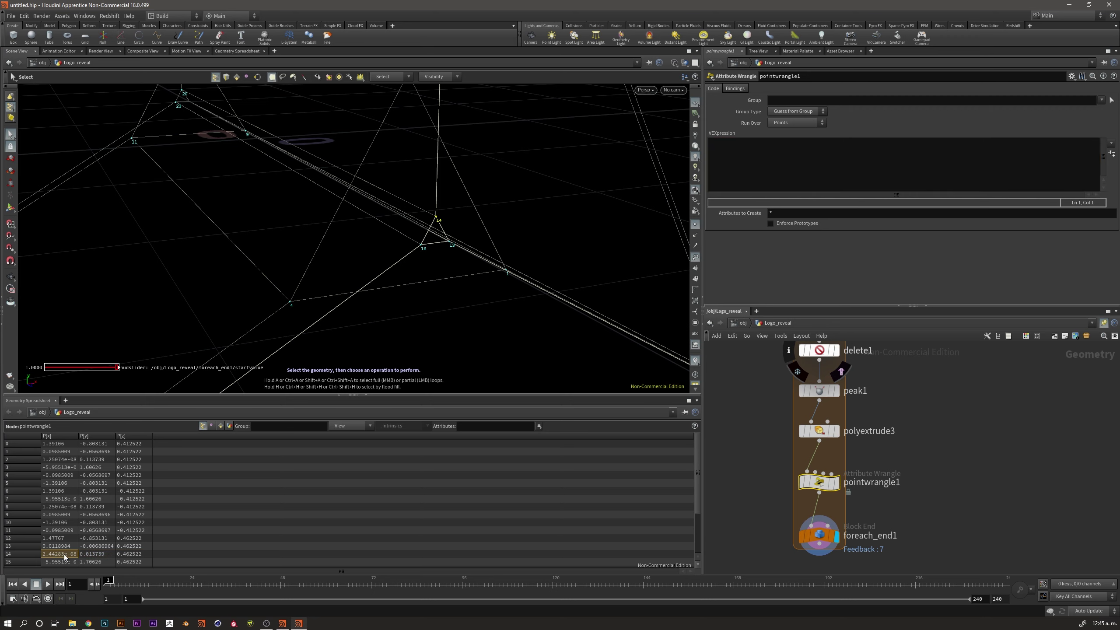
left_click(110, 557)
left_click(59, 555)
left_click(98, 555)
left_click(132, 555)
left_click(60, 555)
left_click(97, 555)
Write vector PosTemp = point(0, "P", 14); in the wrangle's VEXpression
left_click(733, 170)
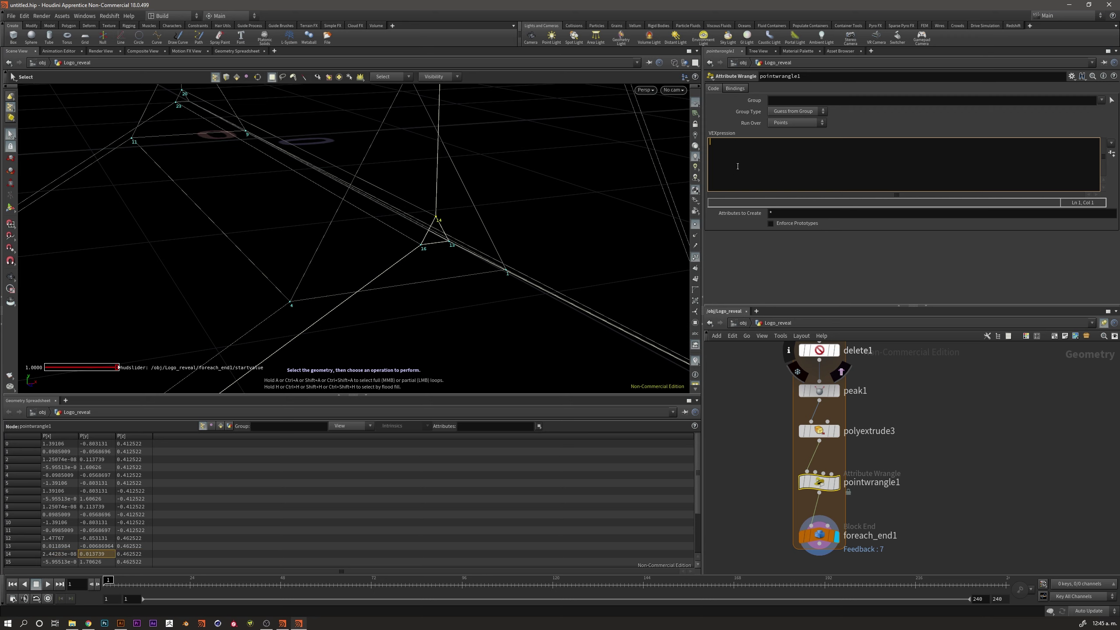
type("vector")
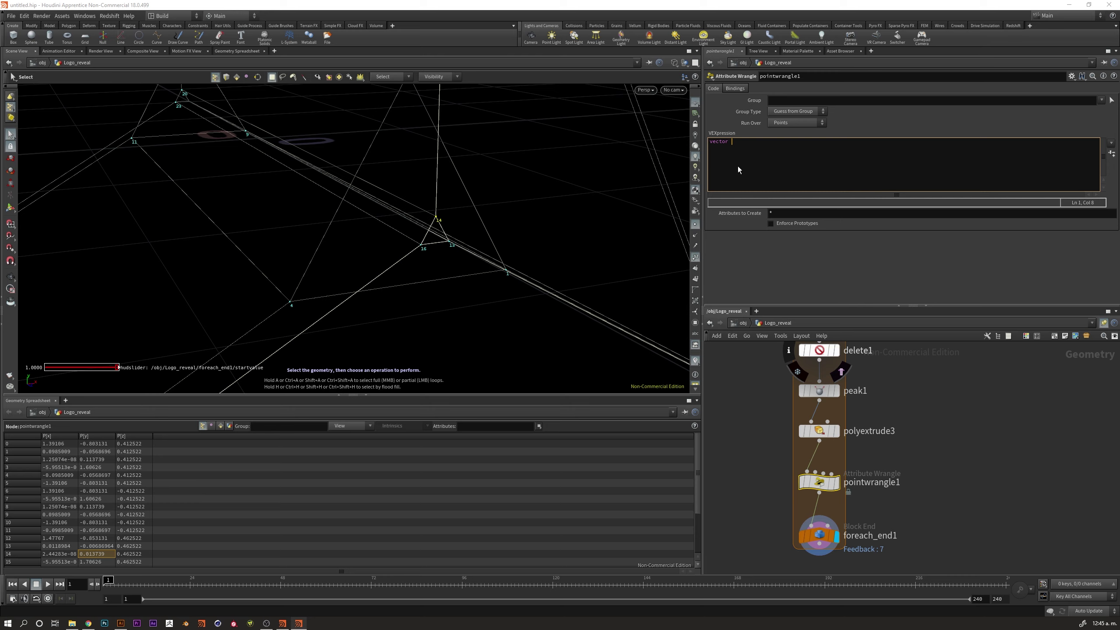
type("os")
type("point()")
key("Left")
key("Left")
left_click(780, 143)
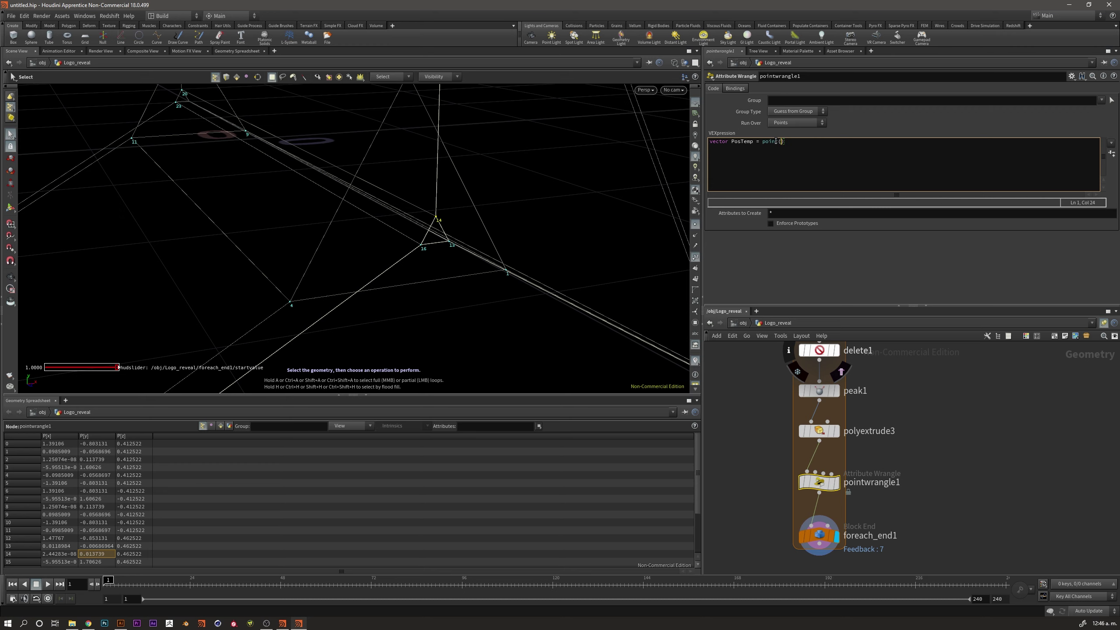
type("0, \"")
type("P\"")
type(", 14")
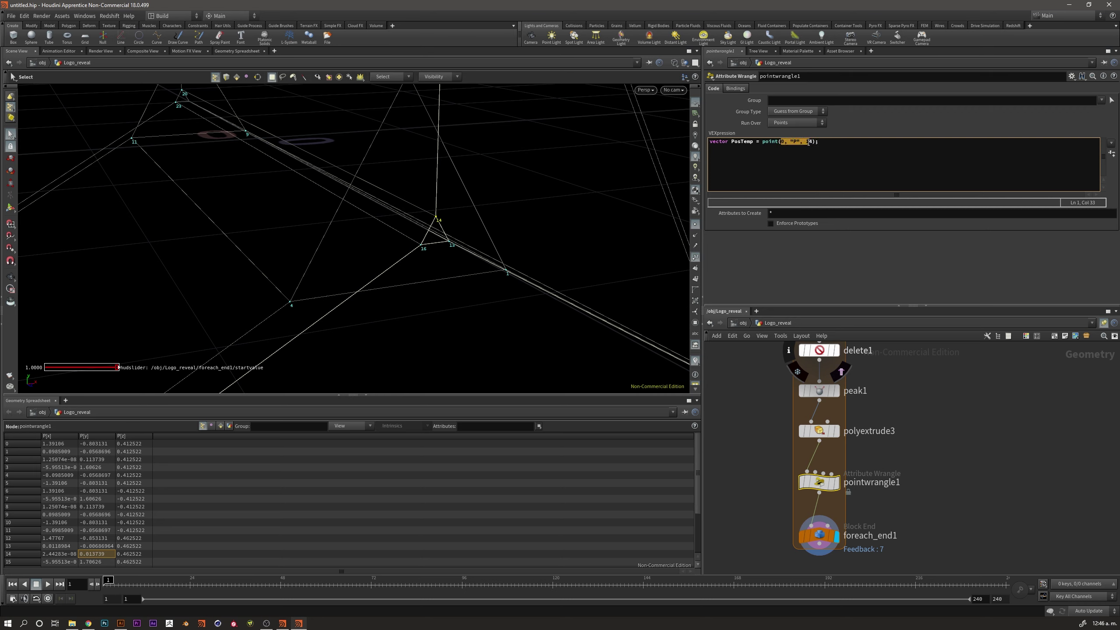
left_click(772, 144)
left_click(772, 142)
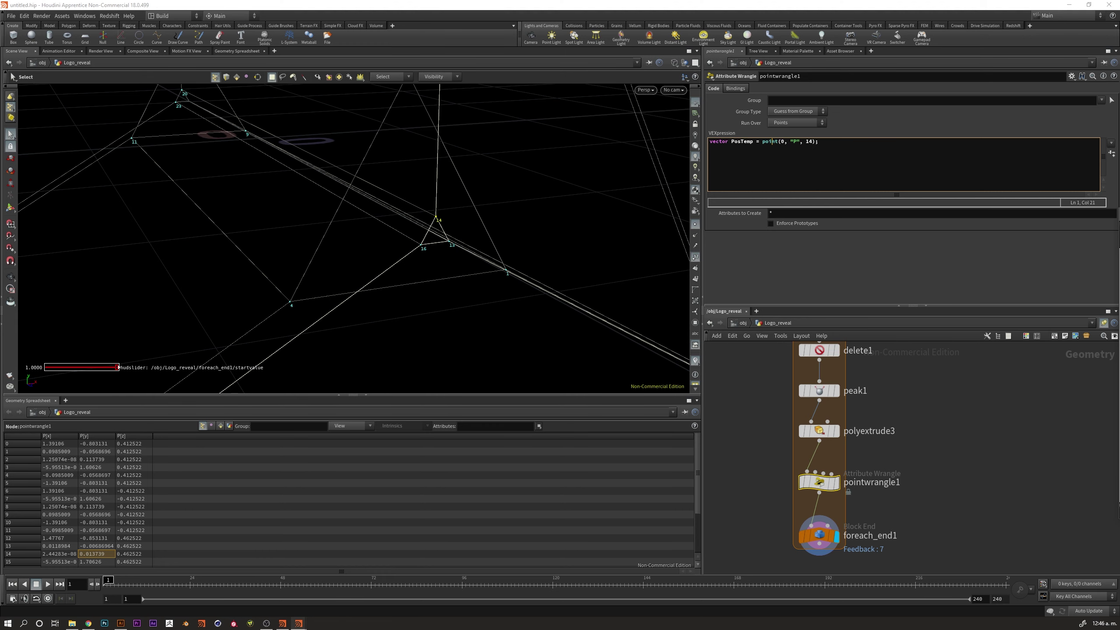
key("F1")
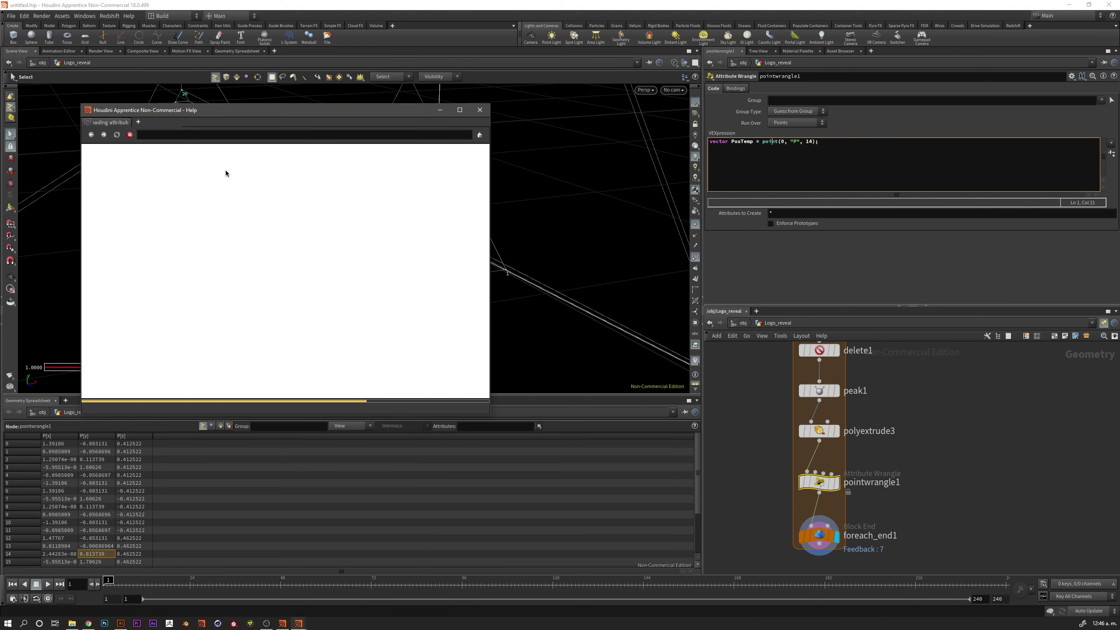
scroll(224, 280, "up", 2)
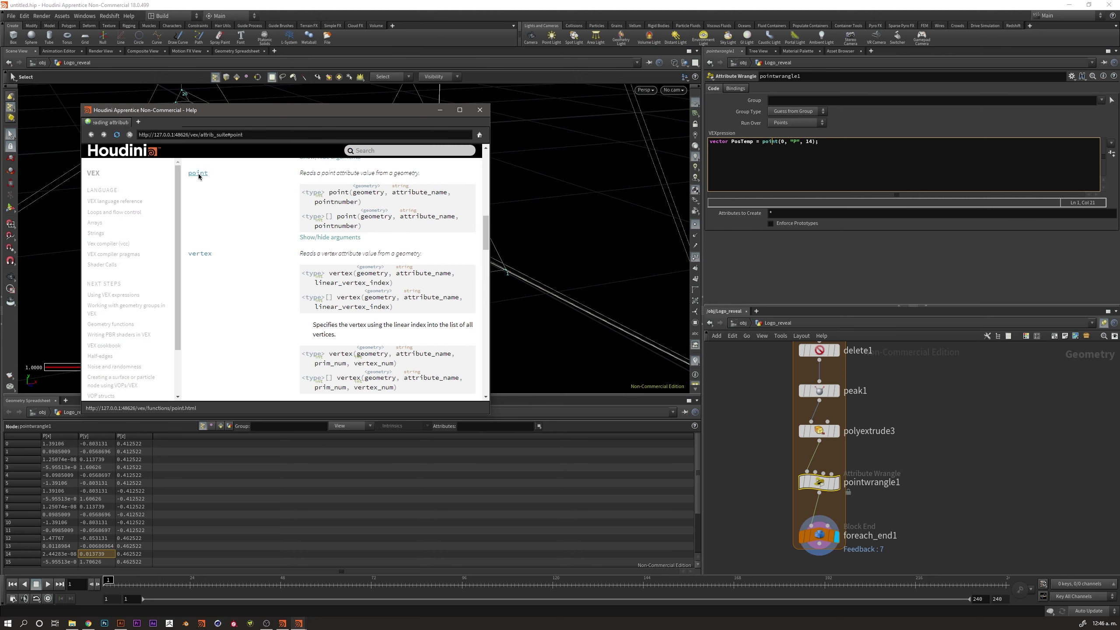
double_click(771, 142)
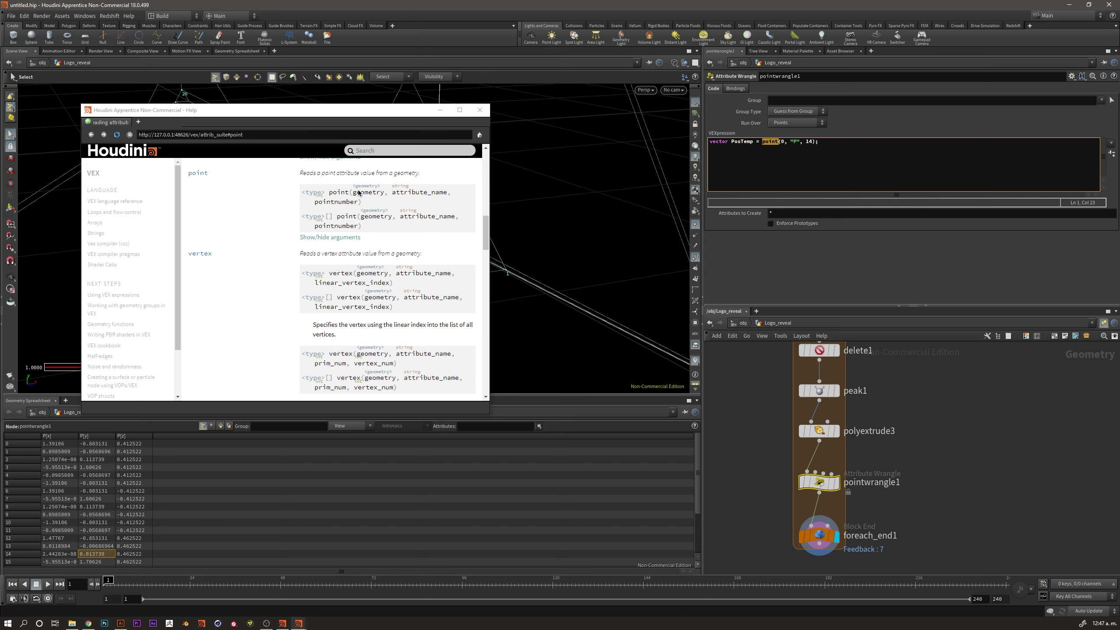
left_click_drag(330, 197, 350, 197)
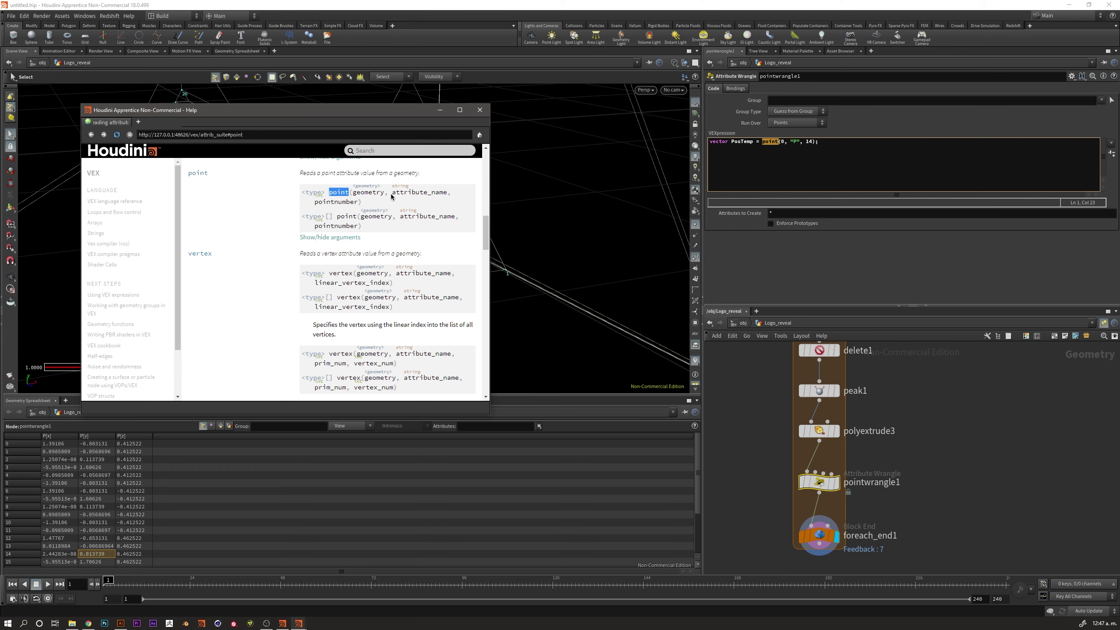
left_click(355, 197)
left_click_drag(354, 197, 386, 196)
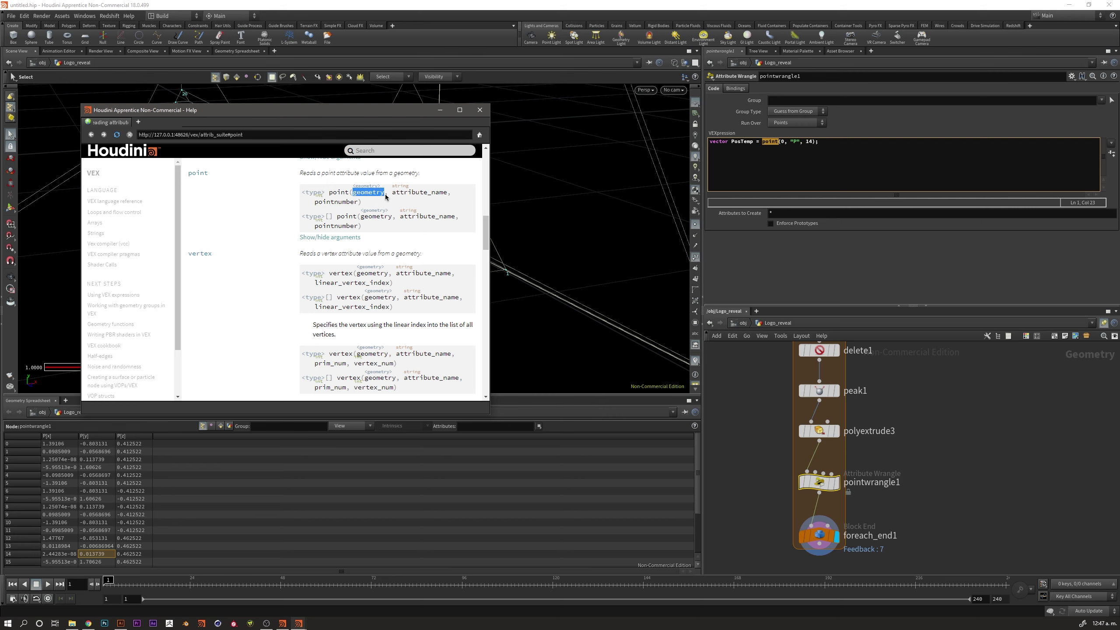
left_click(326, 238)
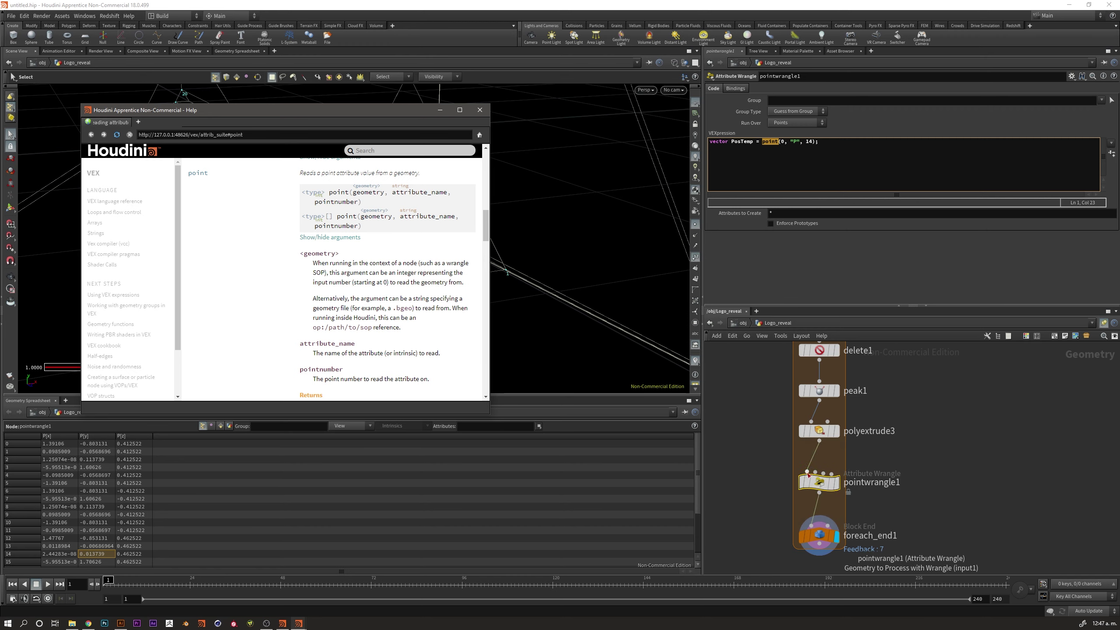
left_click(783, 142)
left_click_drag(783, 141, 781, 142)
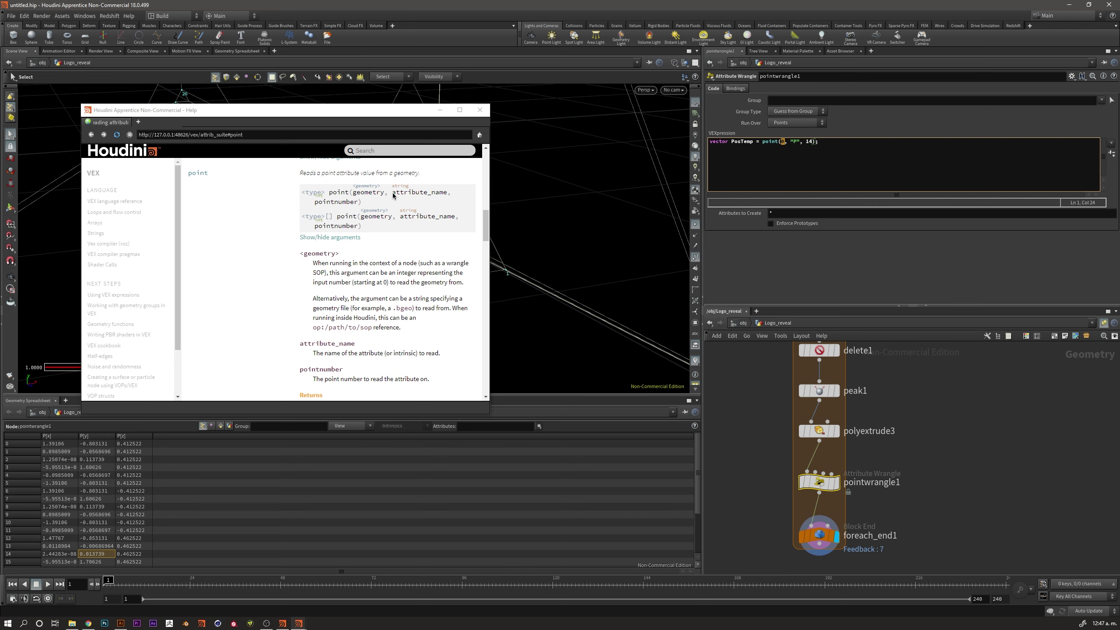
left_click_drag(392, 193, 448, 195)
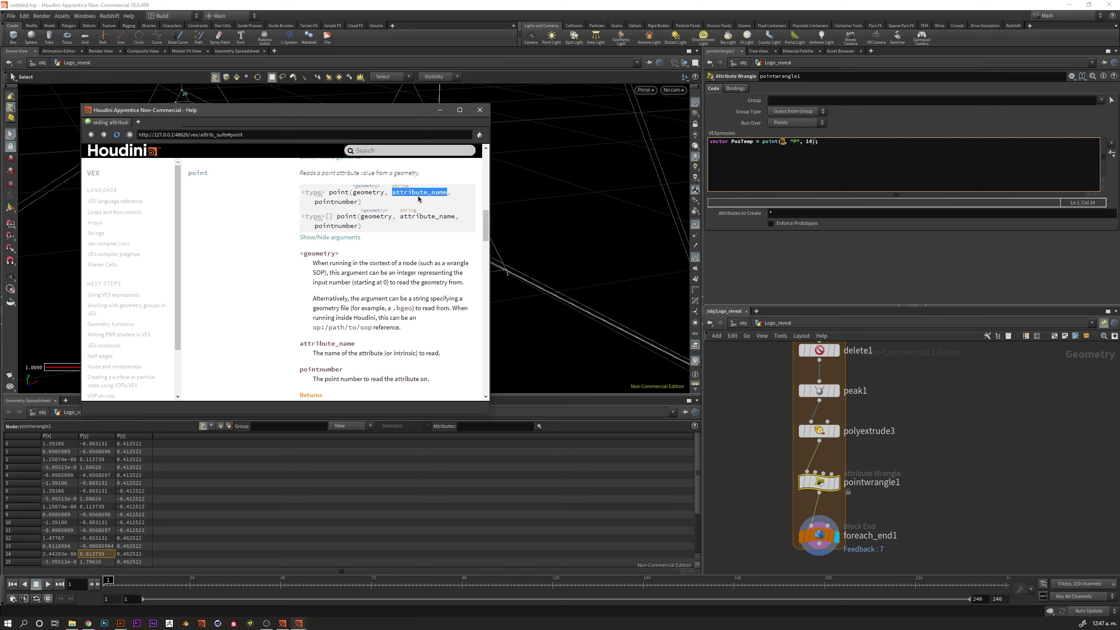
left_click(790, 143)
left_click_drag(790, 142, 800, 141)
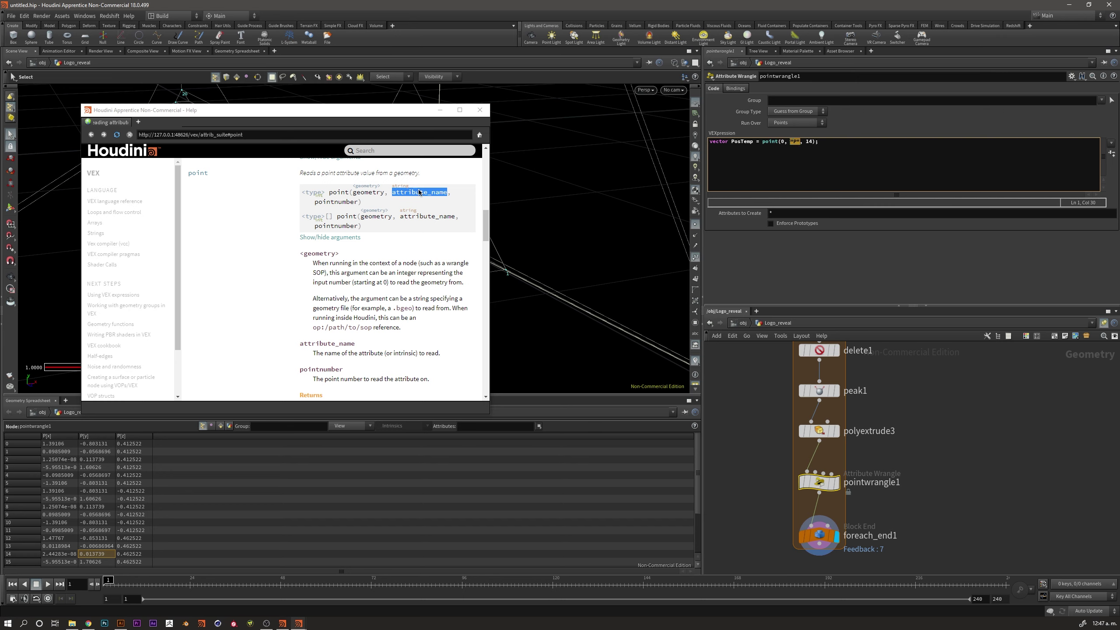
double_click(394, 187)
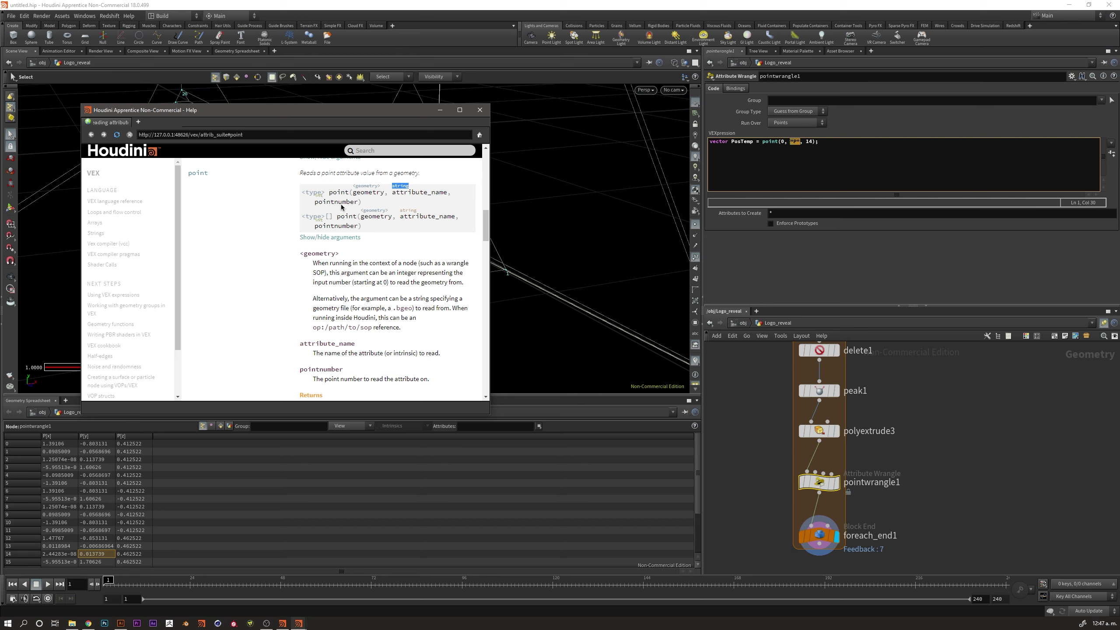
left_click_drag(314, 202, 348, 203)
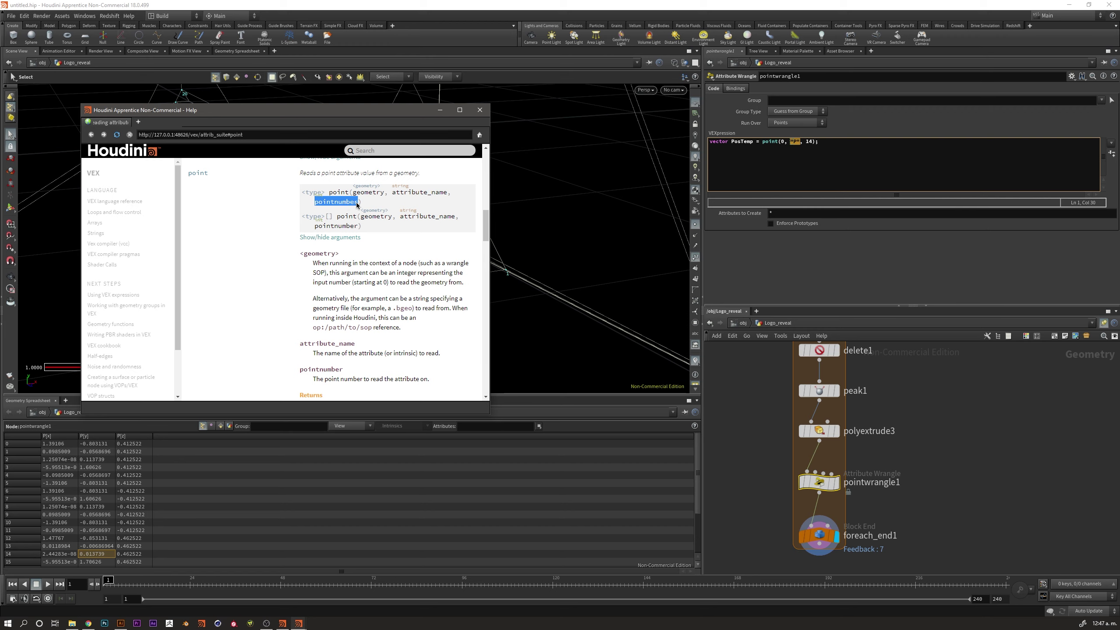
double_click(810, 141)
left_click(504, 122)
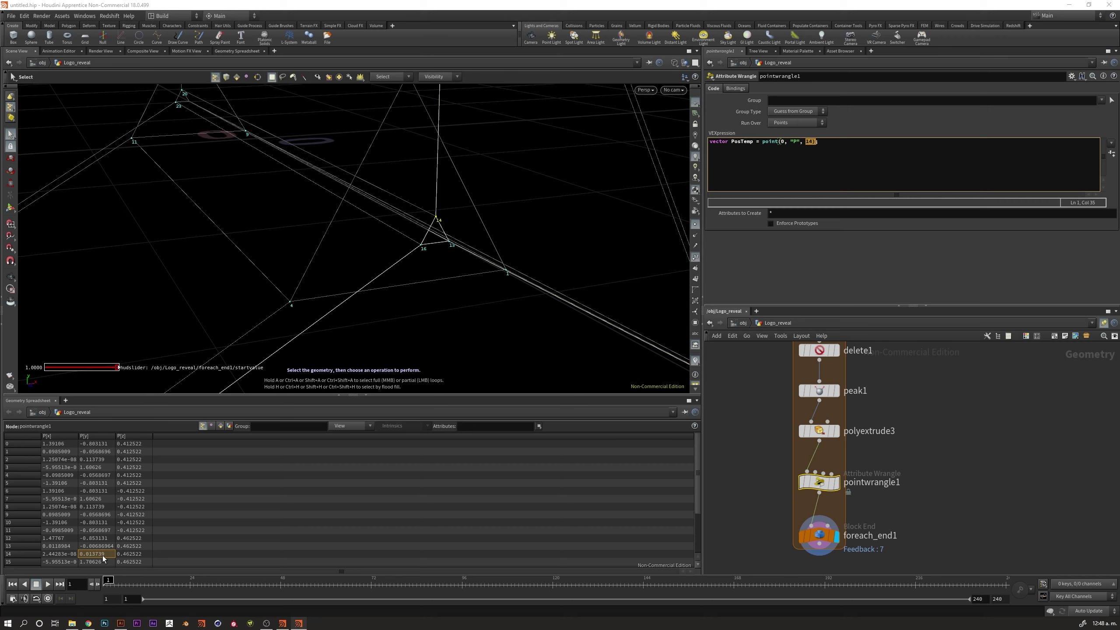
Add if(PosTemp.y<0){ @P.x = 0; @P.y = 0; } below the first VEX line
left_click(833, 141)
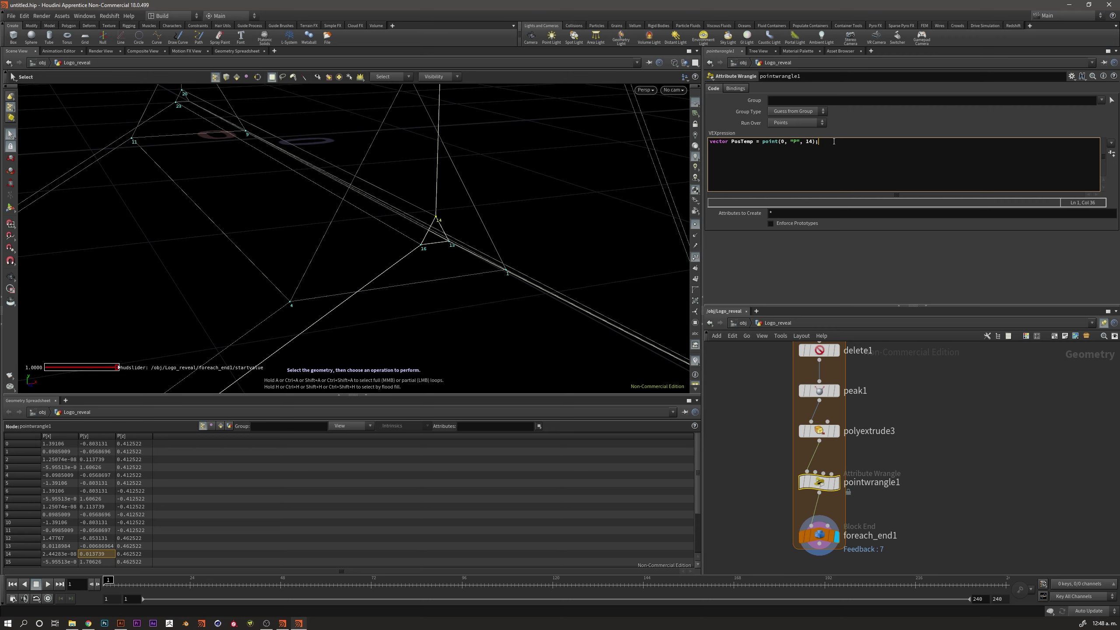
key("Return")
type("if")
type("(Pos")
type("Temp<")
type("0)")
type("{")
key("Return")
key("Return")
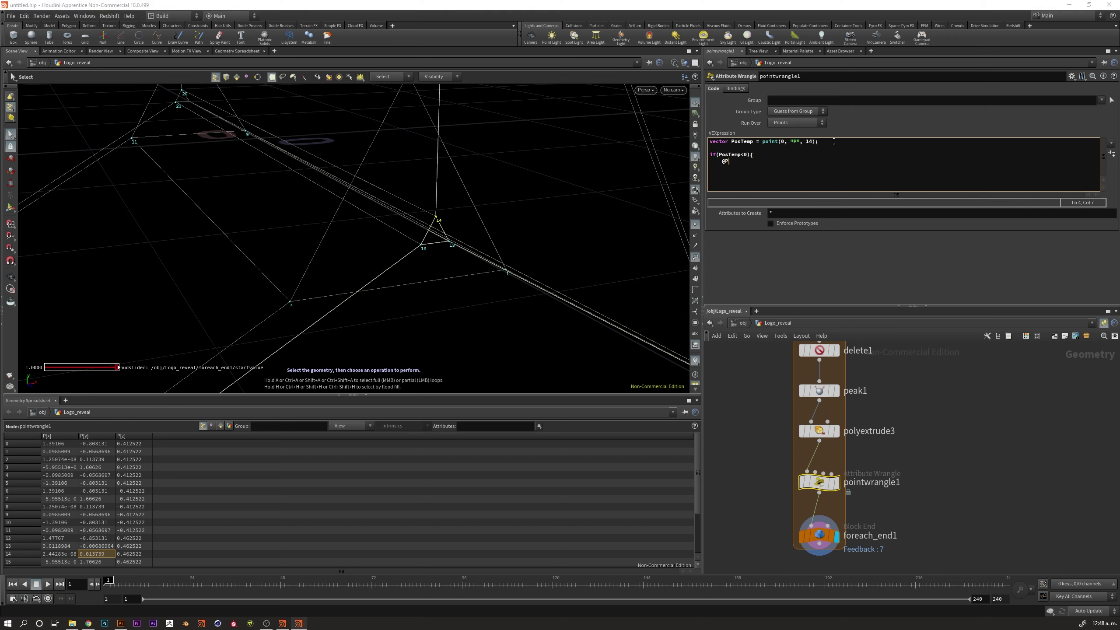
type(".x = 0;")
key("Return")
key("Return")
type("}")
left_click(740, 154)
type("@P")
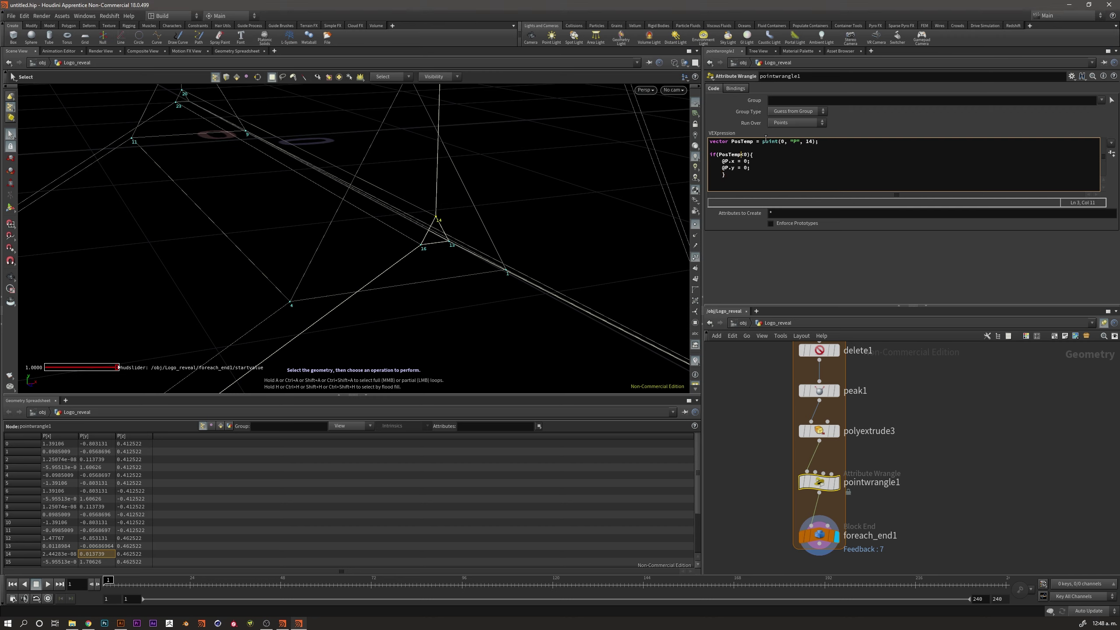
type(".y")
left_click_drag(724, 162, 746, 168)
left_click(721, 160)
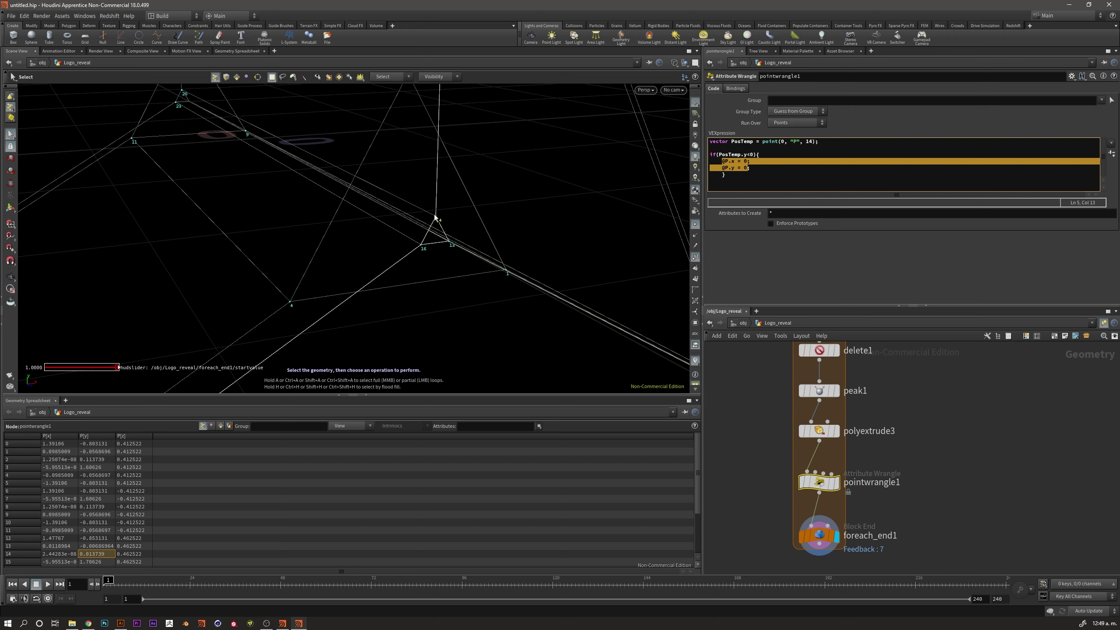
Move pointwrangle1 lower and display polyextrude3 with its settings (Distance 0.05)
key("Escape")
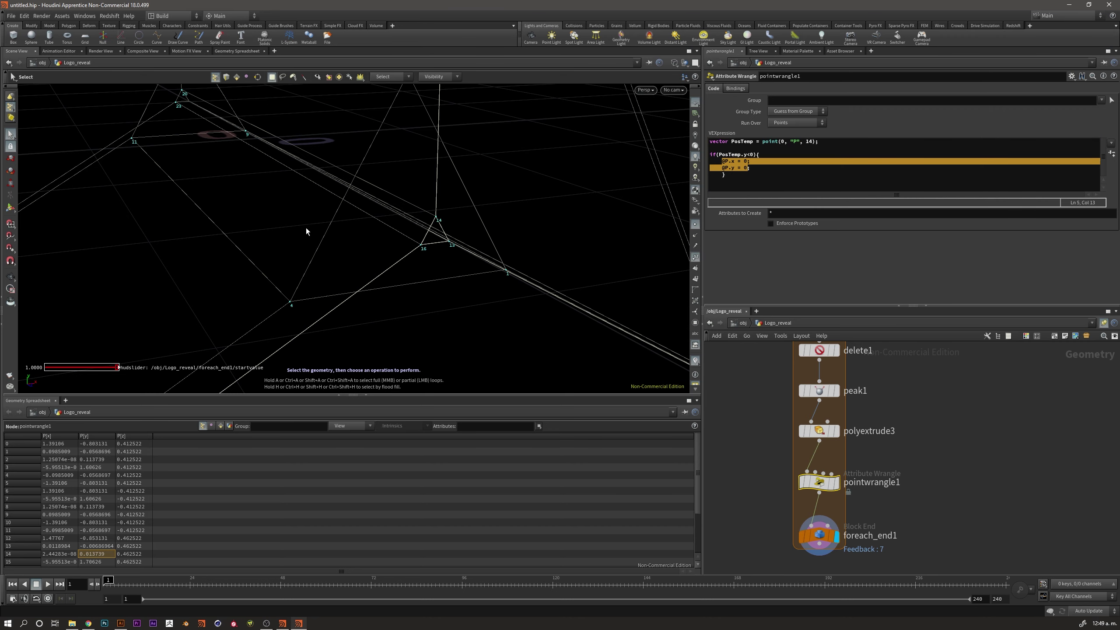
mouse_move(306, 227)
left_mouse_down()
mouse_move(213, 134)
mouse_move(267, 157)
left_mouse_up()
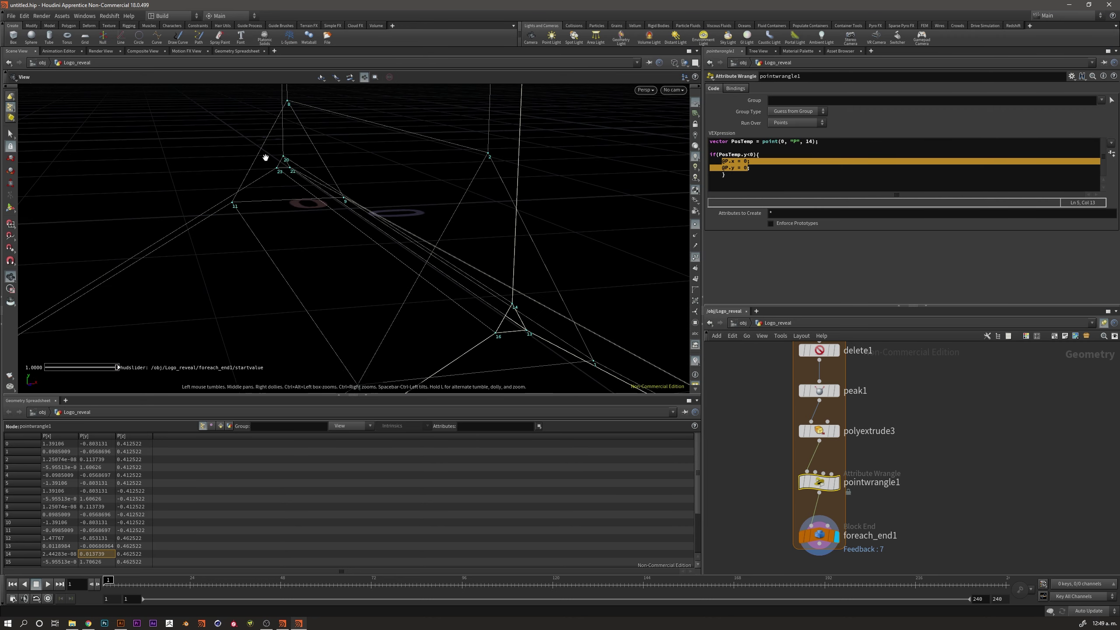
key("s")
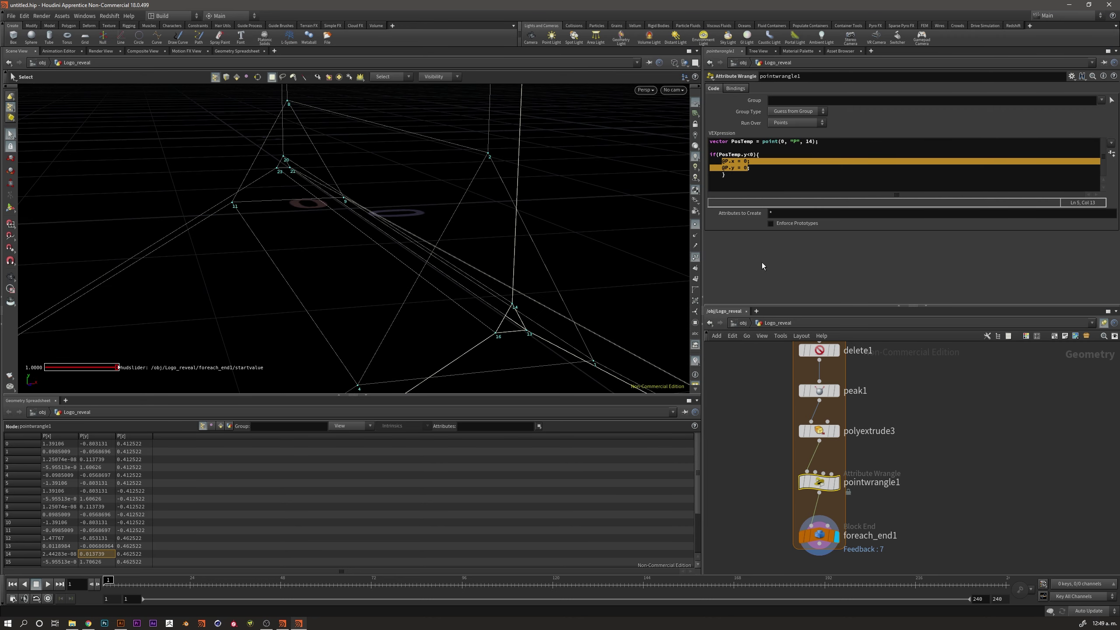
left_click(976, 505)
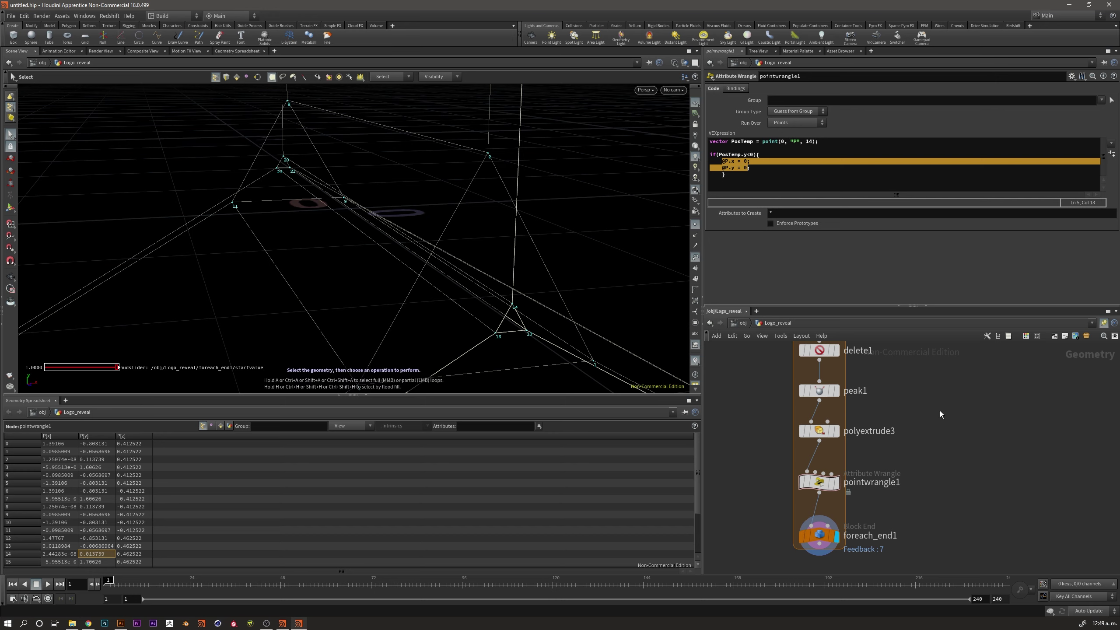
mouse_move(819, 482)
left_click(837, 482)
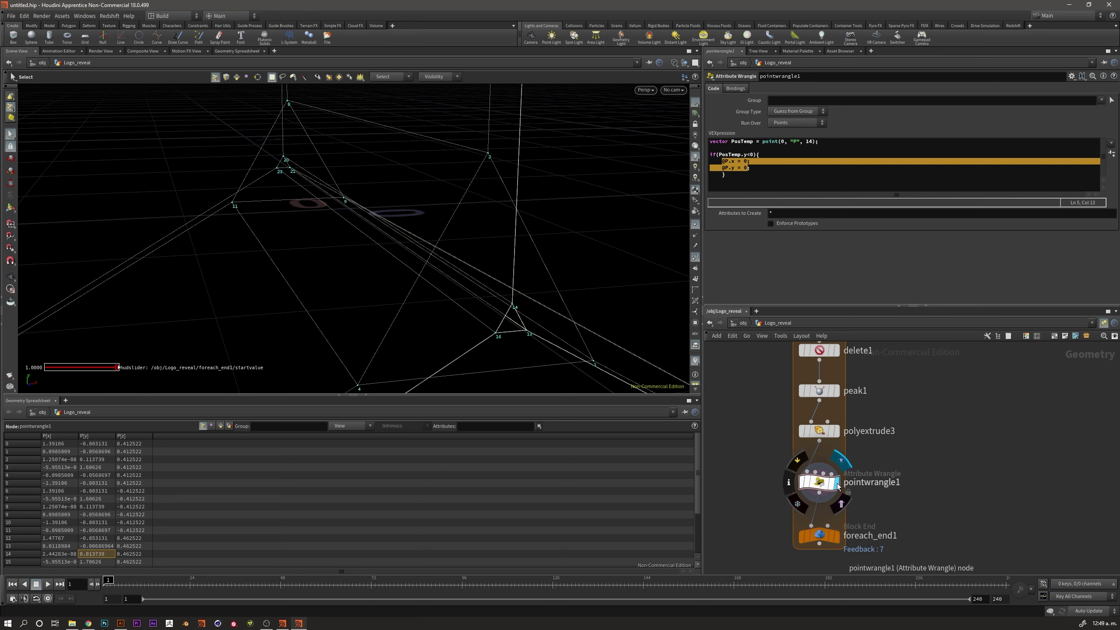
left_click(813, 481)
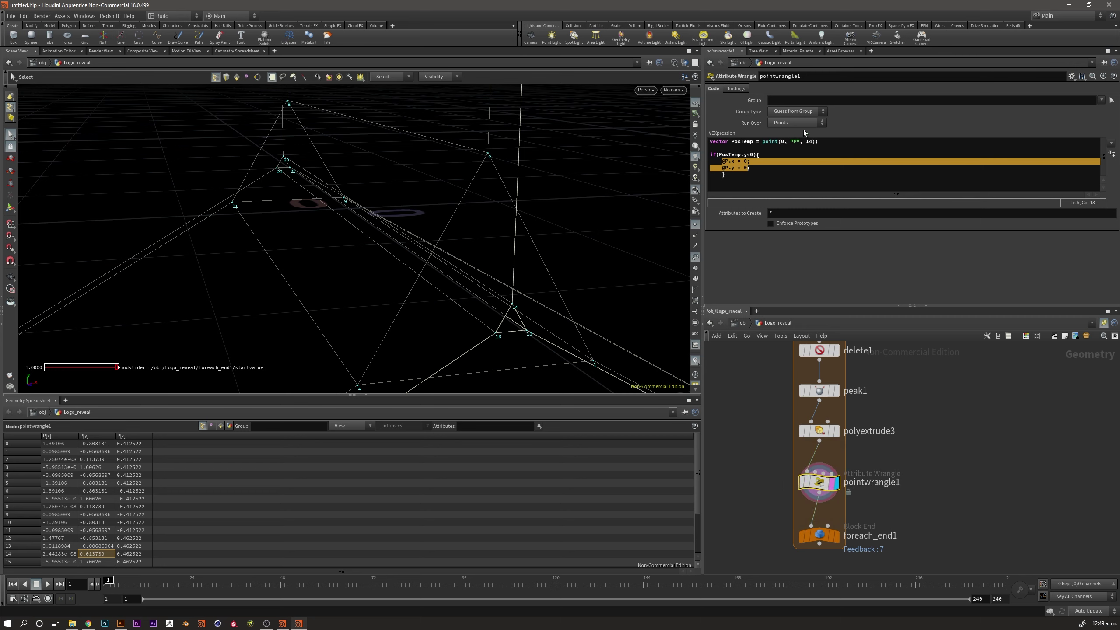
left_click_drag(818, 481, 821, 499)
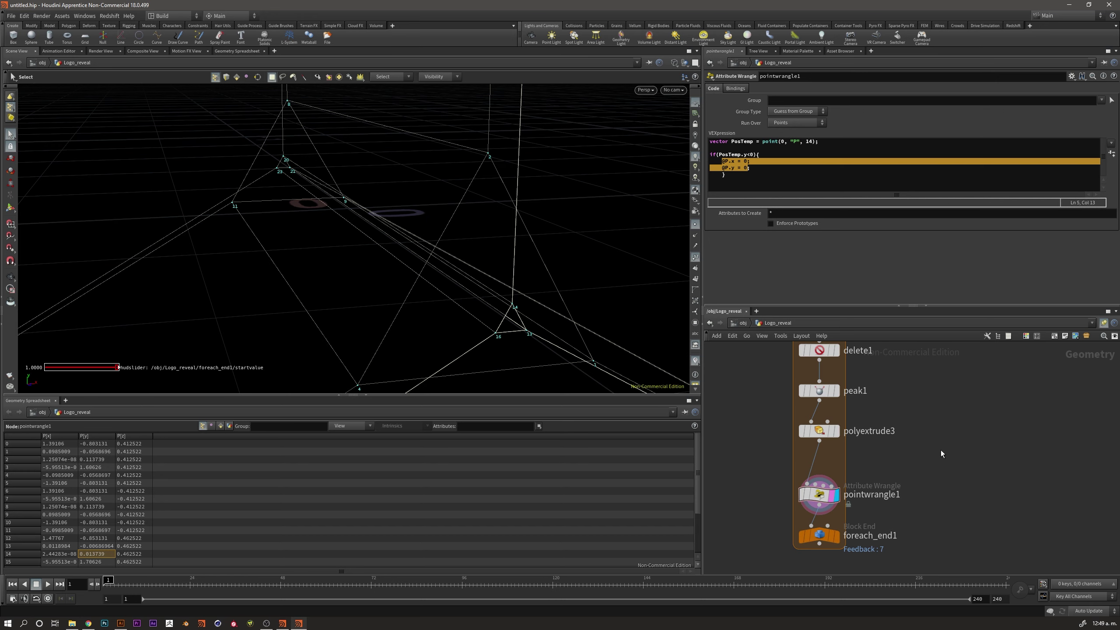
mouse_move(819, 430)
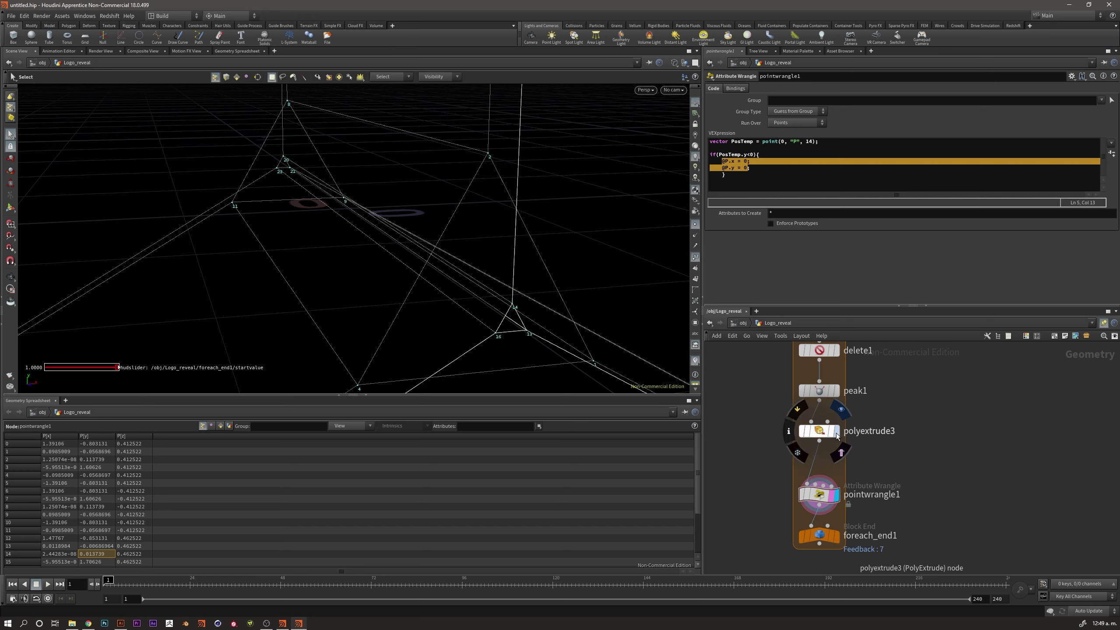
left_click(836, 435)
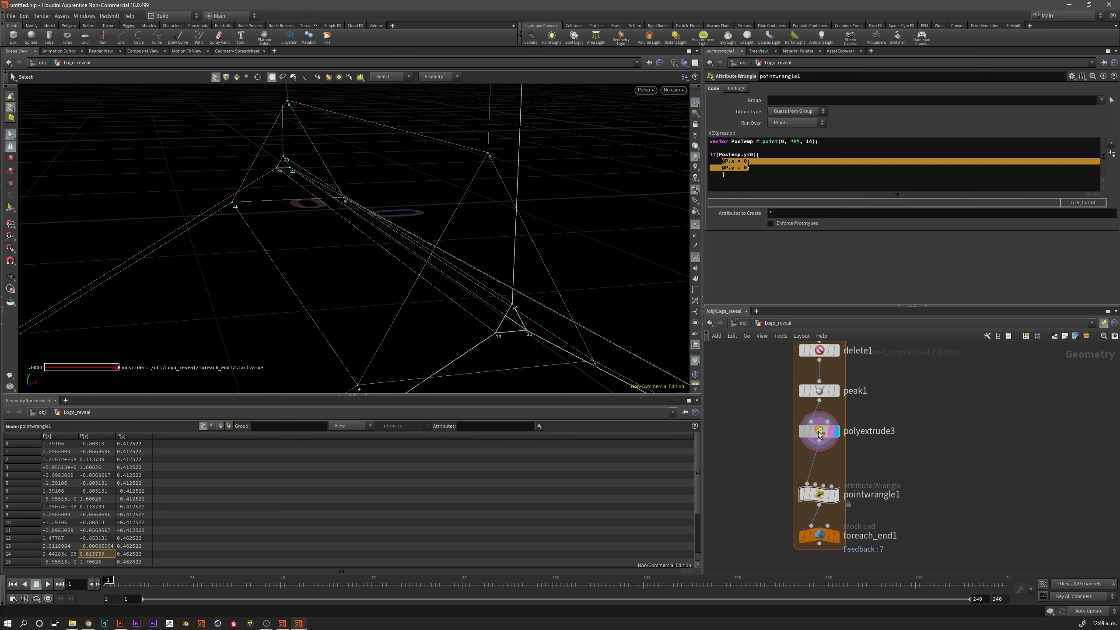
left_click(819, 435)
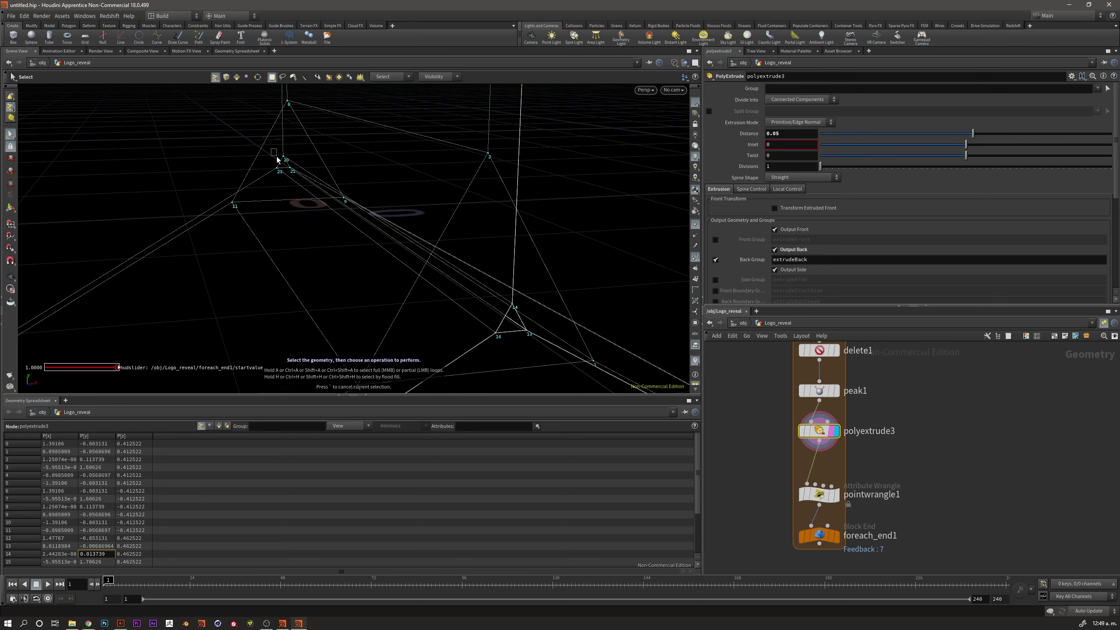
Box-select points 20, 21, 23, 13, 14 and 16 and create group1 from them
left_click_drag(276, 159, 296, 179)
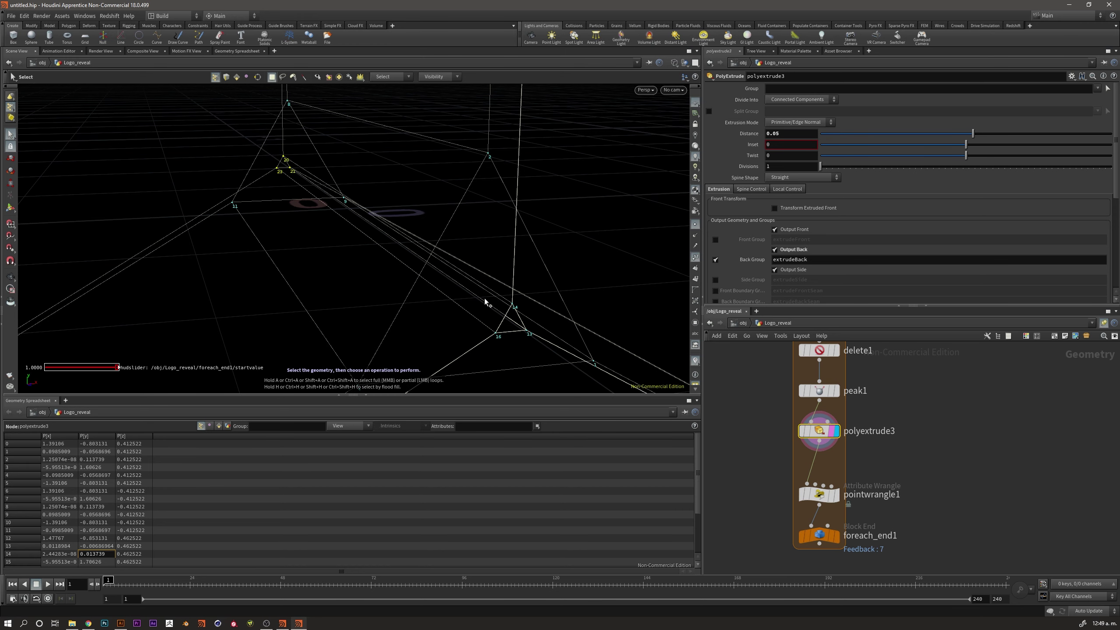
left_click_drag(481, 292, 535, 343, "shift")
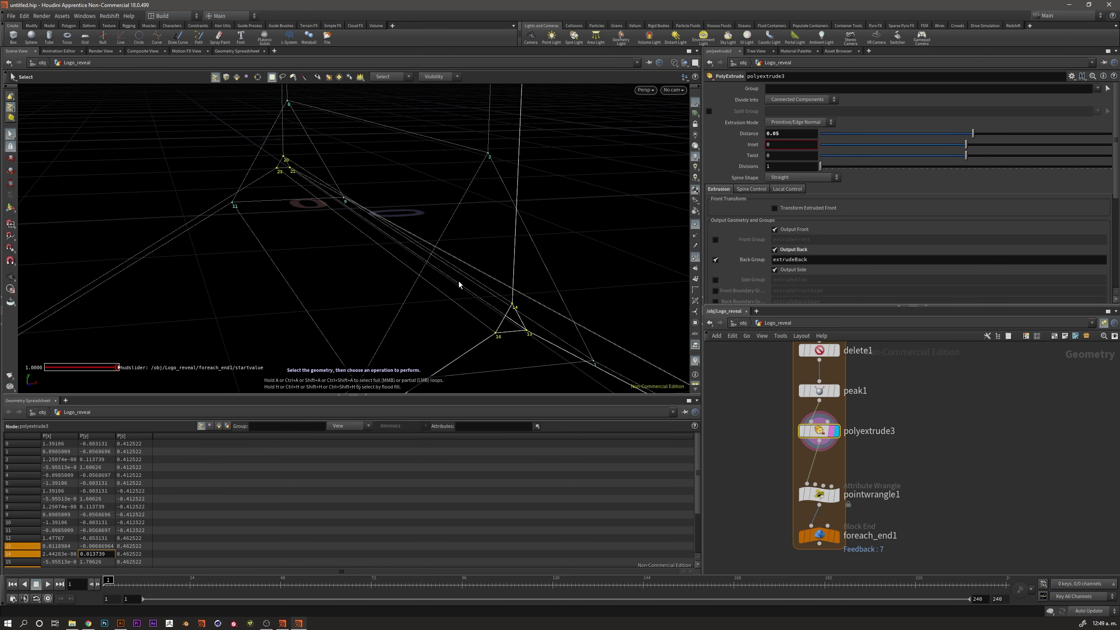
left_click_drag(458, 285, 483, 300, "alt")
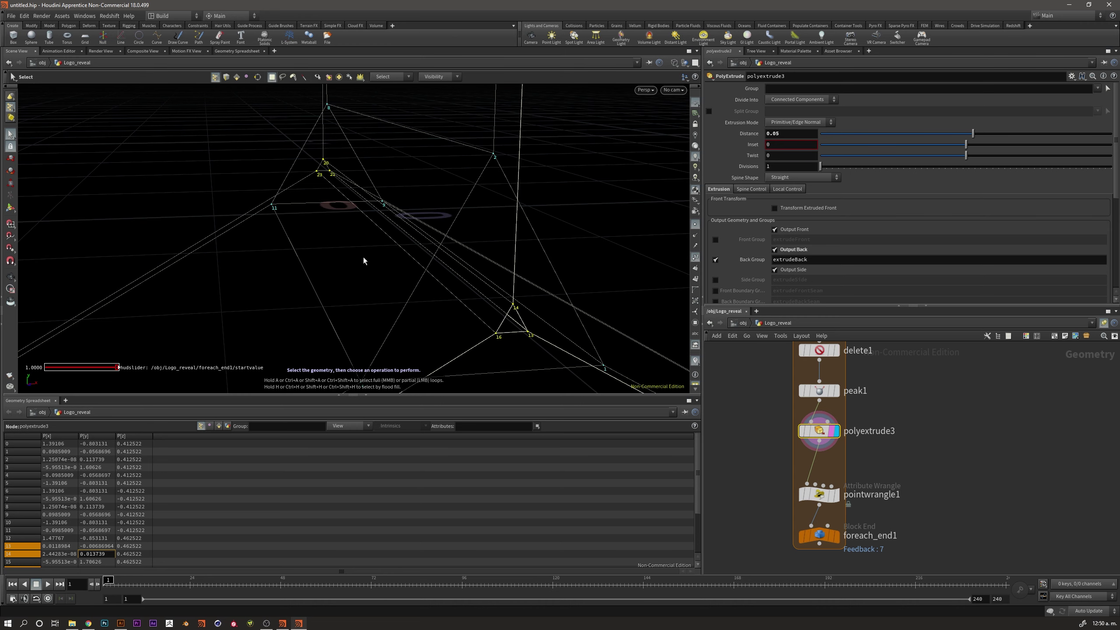
key("Tab")
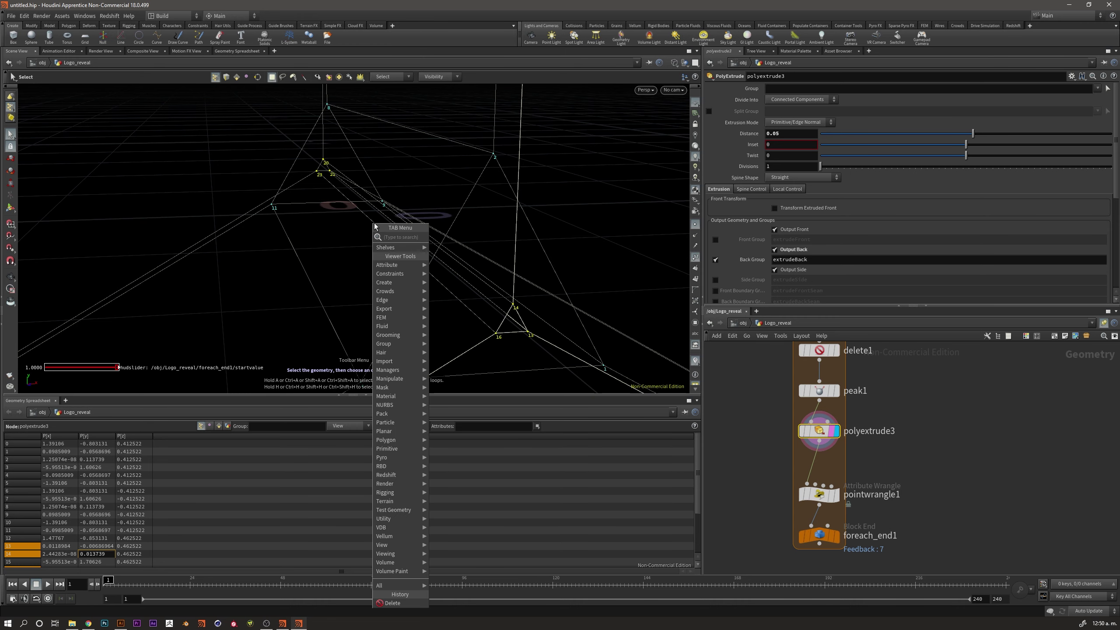
type("grou")
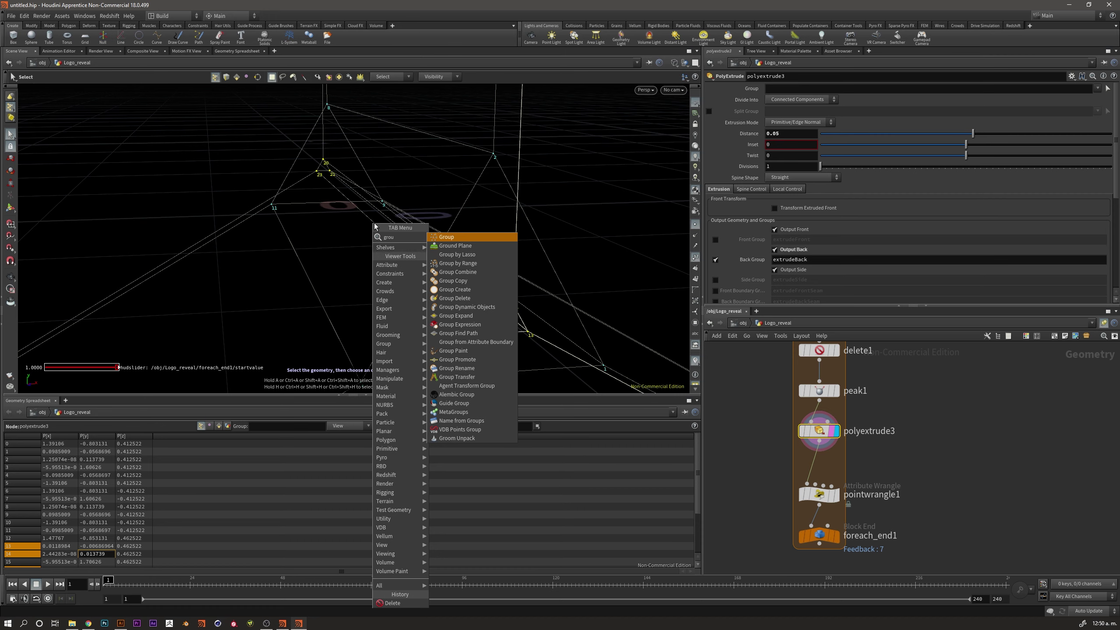
key("Return")
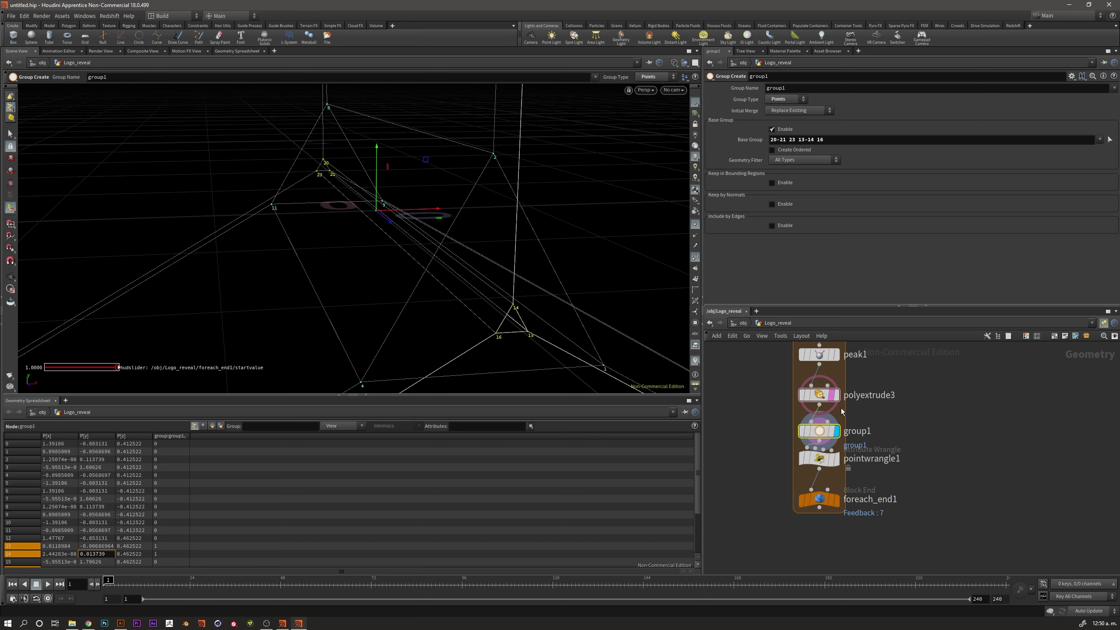
mouse_move(839, 432)
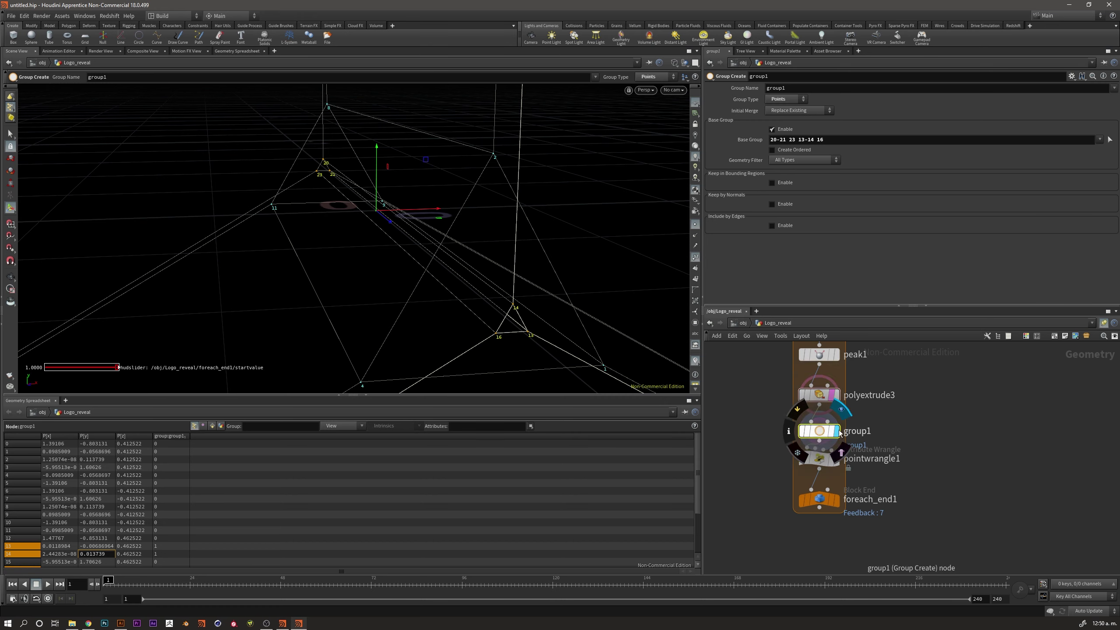
left_click(831, 431)
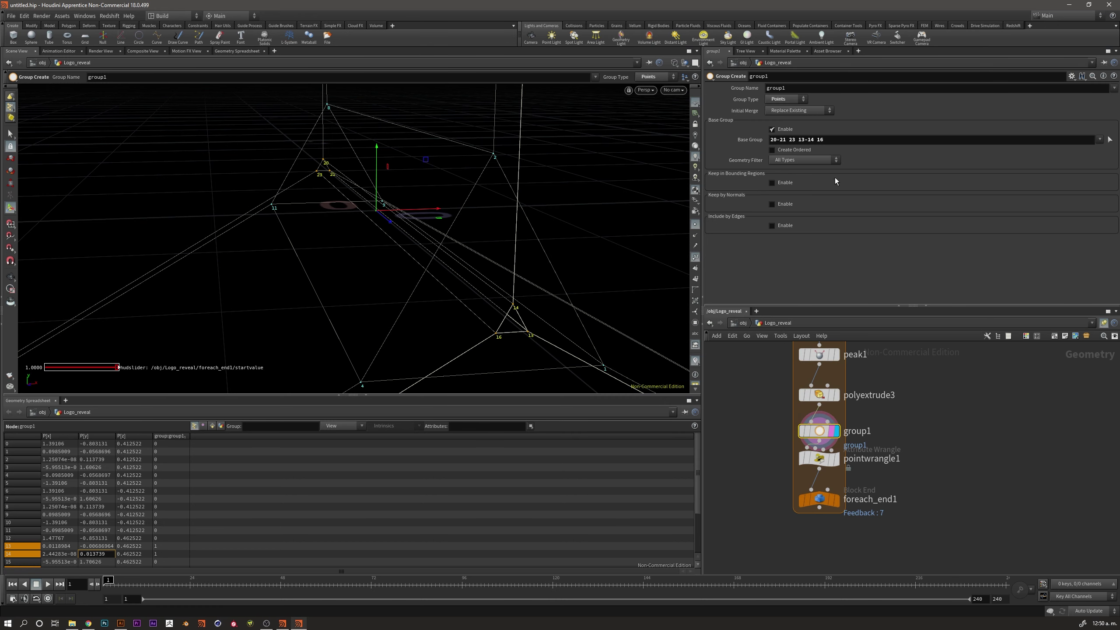
Name the group 'collapse'
triple_click(832, 140)
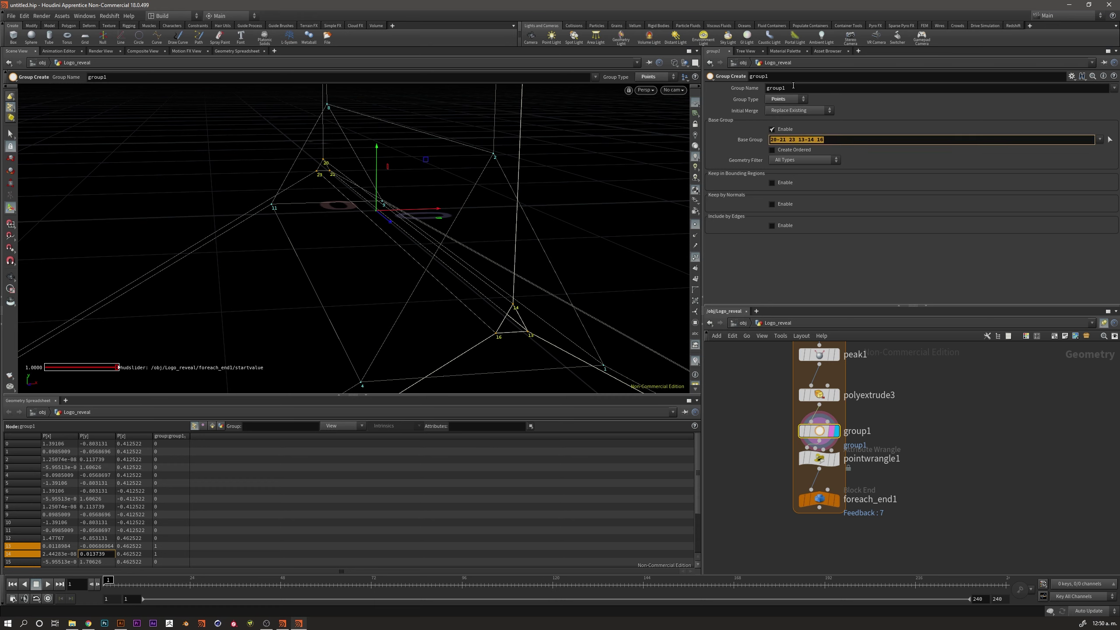
left_click_drag(792, 88, 679, 102)
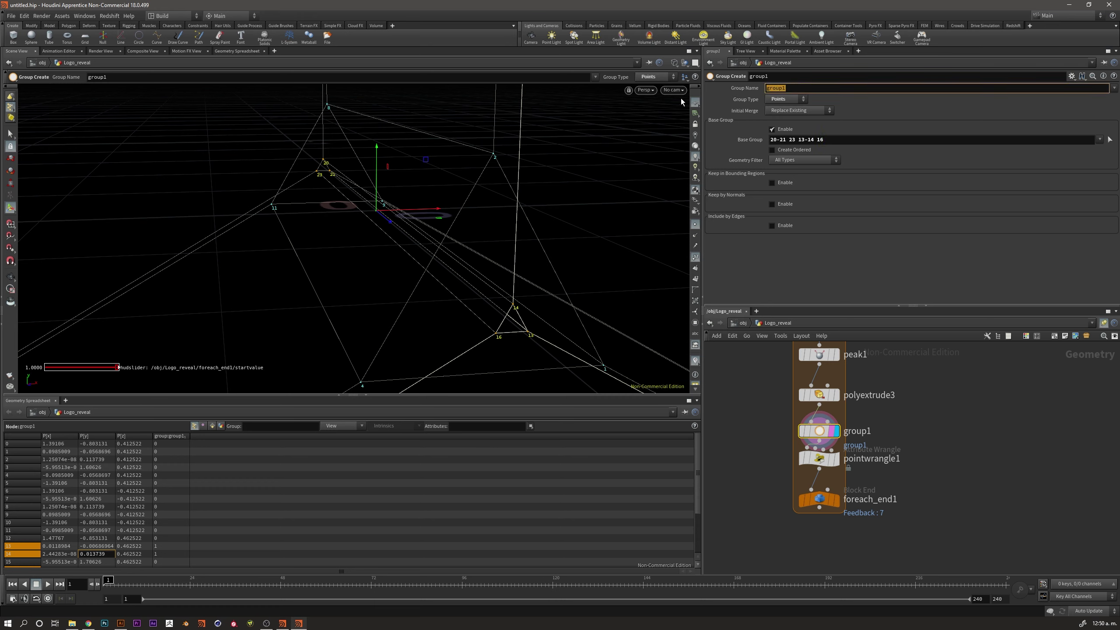
type("wel")
type("d")
key("BackSpace")
key("BackSpace")
key("BackSpace")
key("BackSpace")
type("collaps")
type("e")
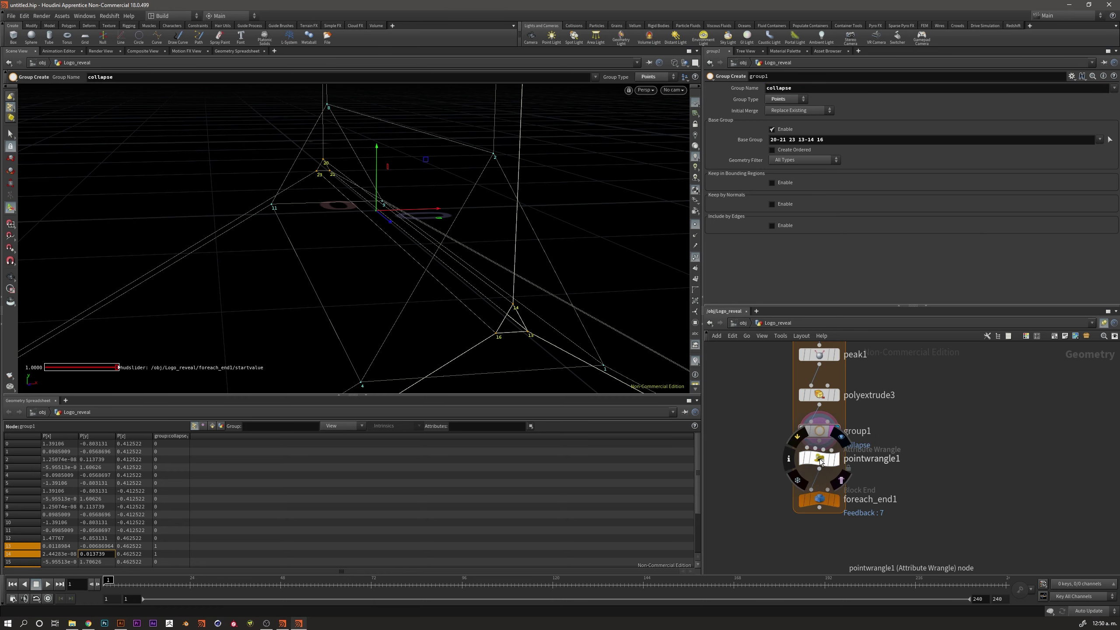
Set pointwrangle1's Group to collapse and move foreach_end1 lower
left_click_drag(837, 461, 838, 471)
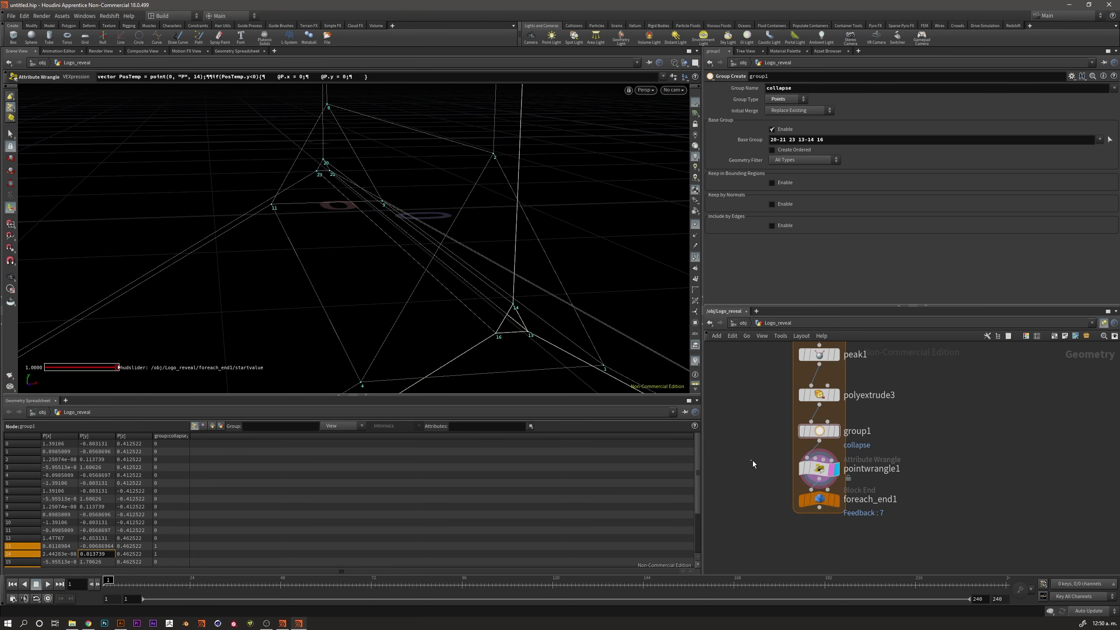
left_click(835, 470)
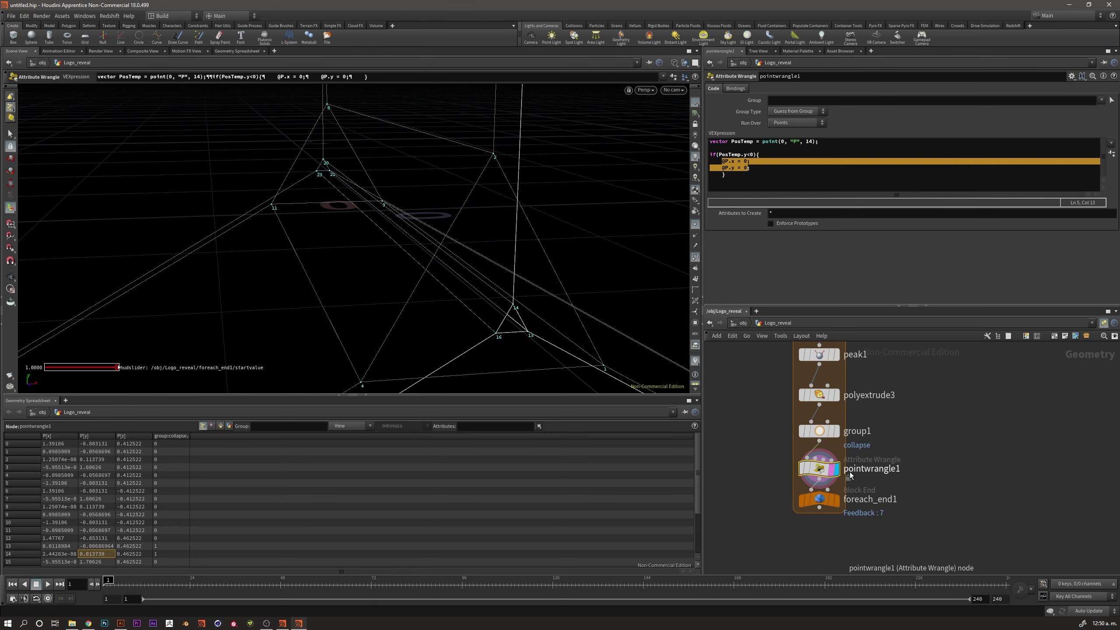
left_click(1099, 101)
left_click(1062, 125)
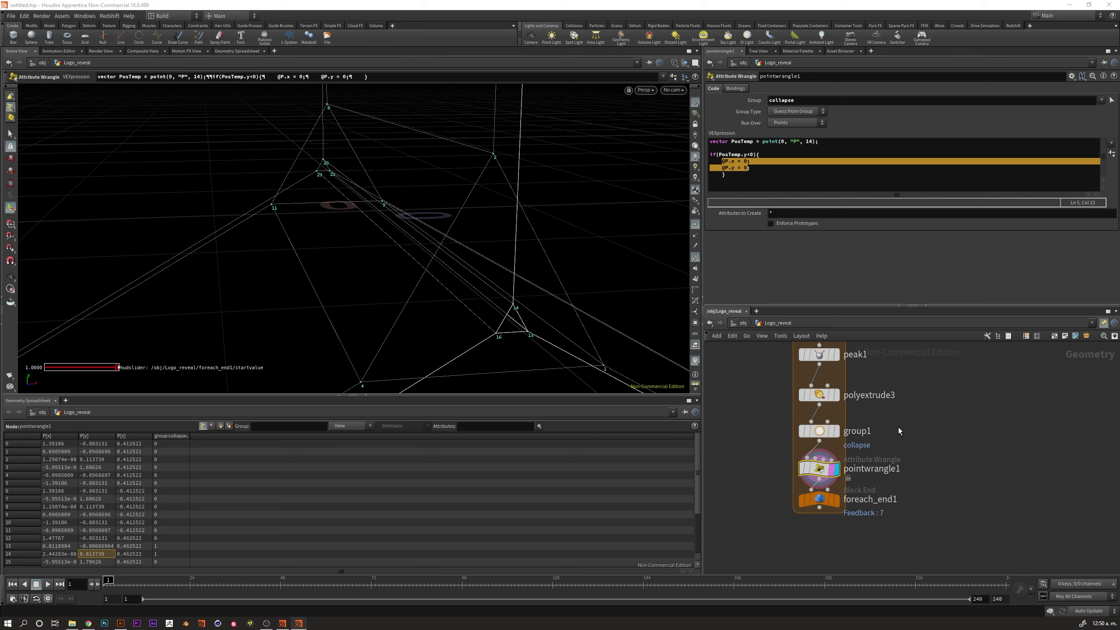
left_click_drag(825, 501, 824, 513)
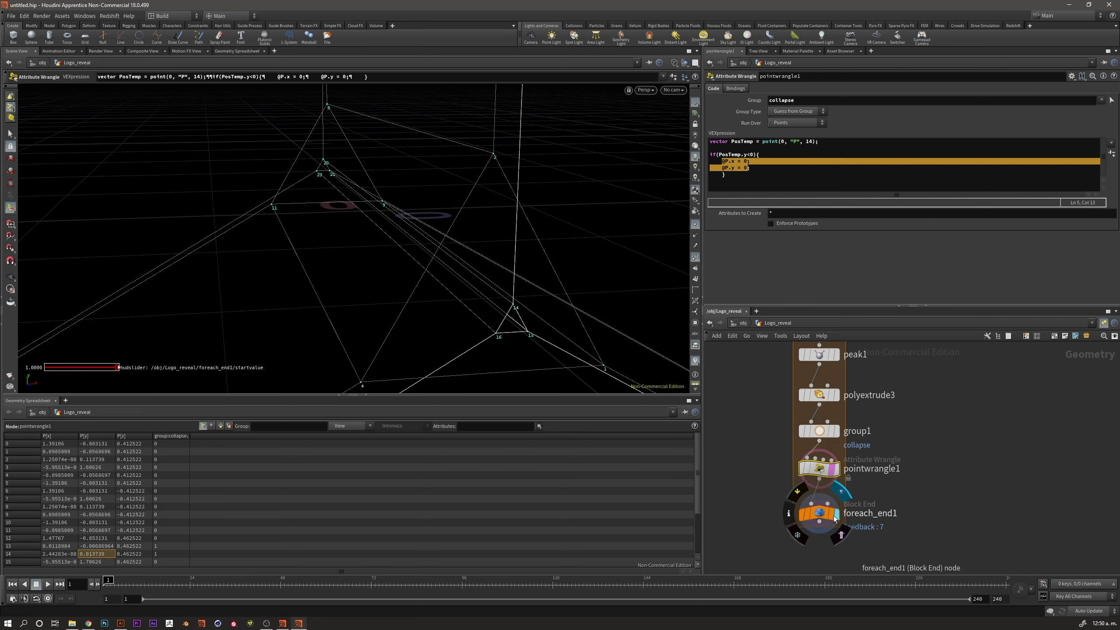
left_click(819, 514)
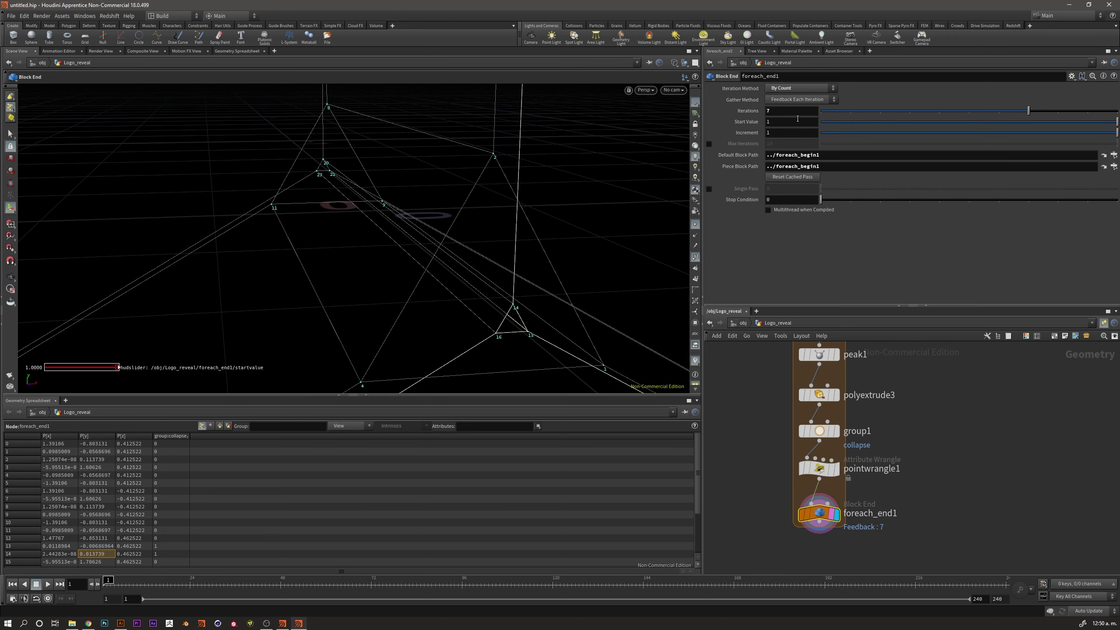
Set foreach_end1's Gather Method to Merge Each Iteration and hide point number labels
left_click(791, 100)
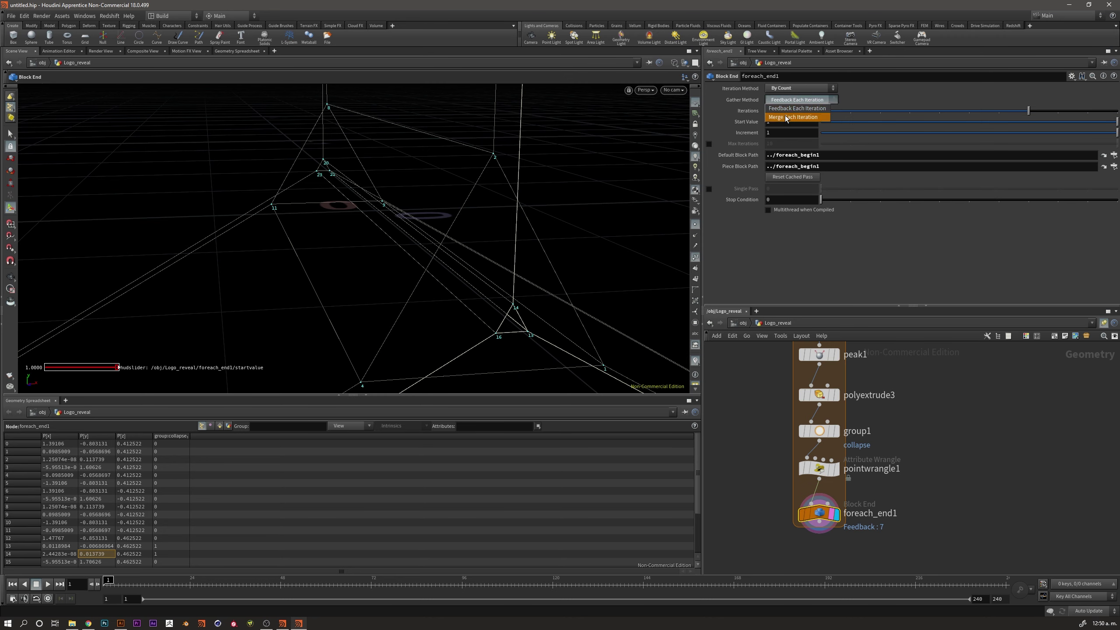
left_click(785, 117)
key("Escape")
mouse_move(440, 230)
left_mouse_down()
mouse_move(449, 245)
mouse_move(337, 253)
mouse_move(298, 275)
mouse_move(364, 232)
left_mouse_up()
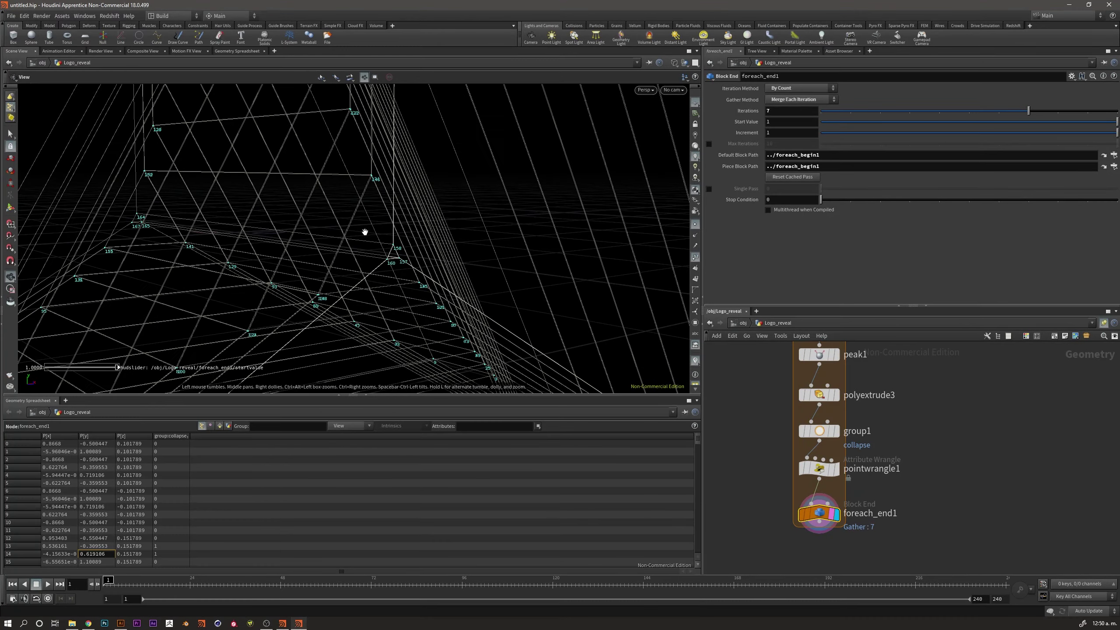
key("Return")
left_click_drag(819, 513, 818, 524)
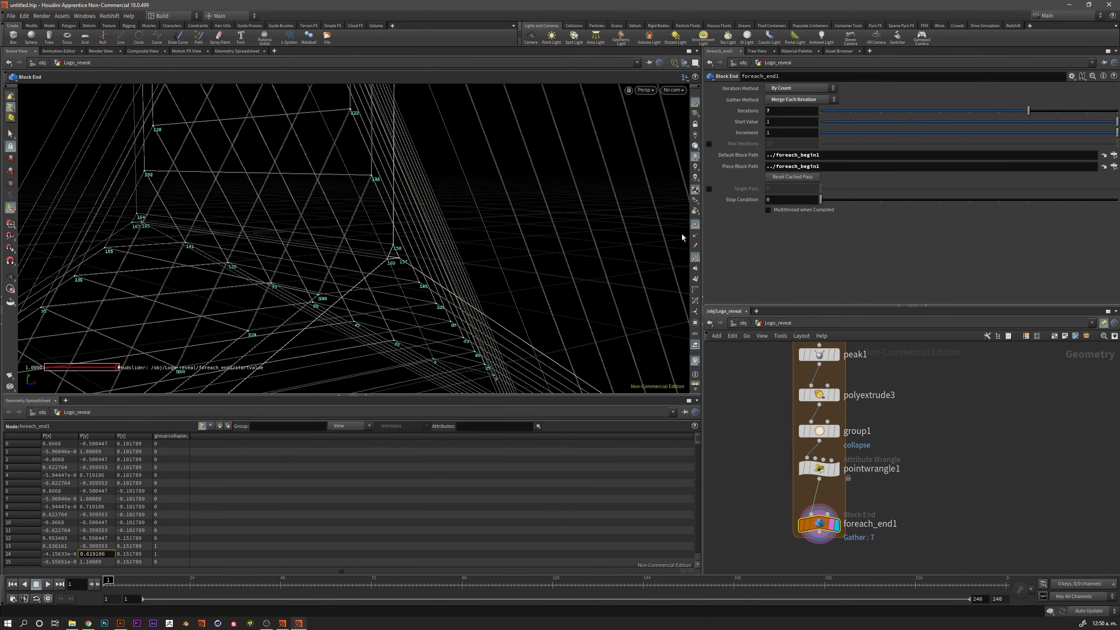
left_click(695, 259)
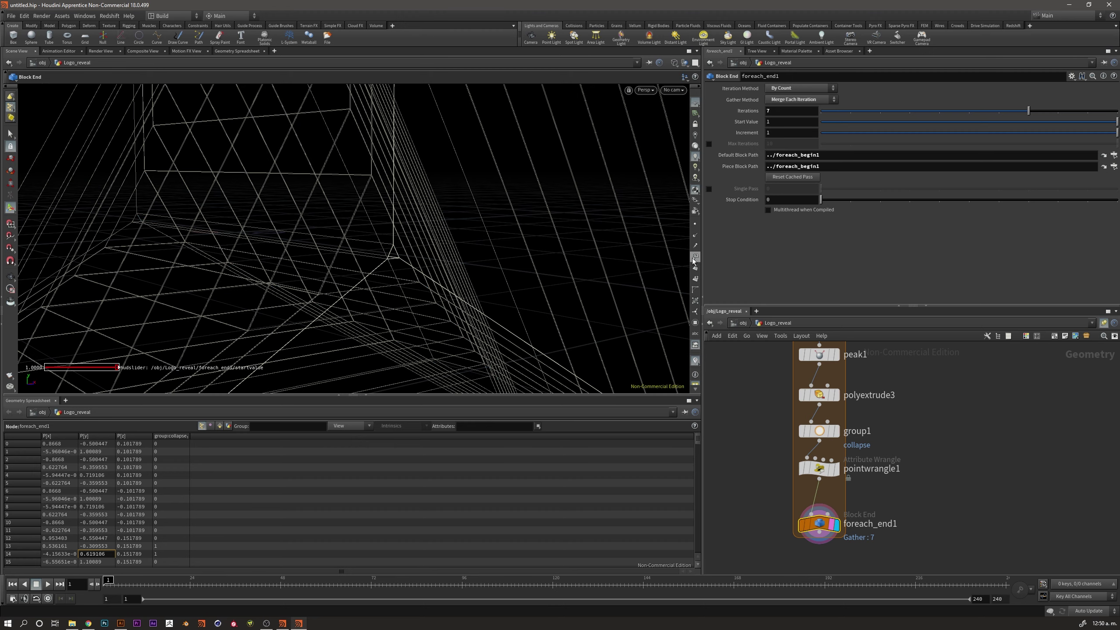
key("Escape")
mouse_move(375, 262)
left_mouse_down()
mouse_move(409, 255)
mouse_move(353, 258)
left_mouse_up()
key("Return")
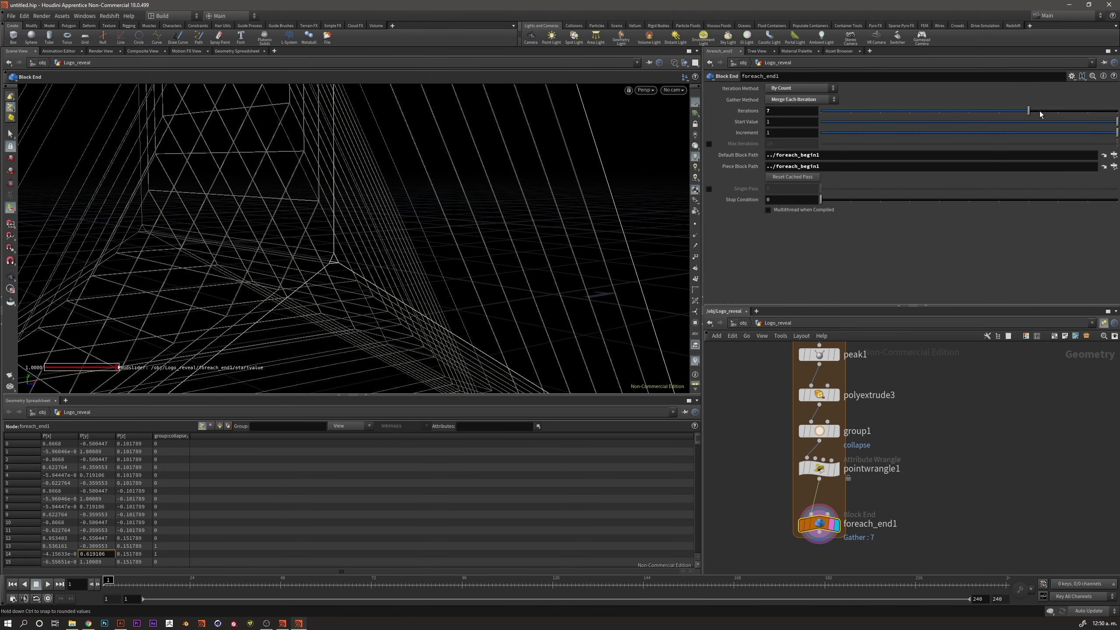
Raise the loop iterations from 7 to 8, then 9, inspecting the wireframe
left_click_drag(1038, 115, 1057, 111)
key("Escape")
mouse_move(353, 258)
left_mouse_down()
mouse_move(419, 253)
mouse_move(366, 260)
left_mouse_up()
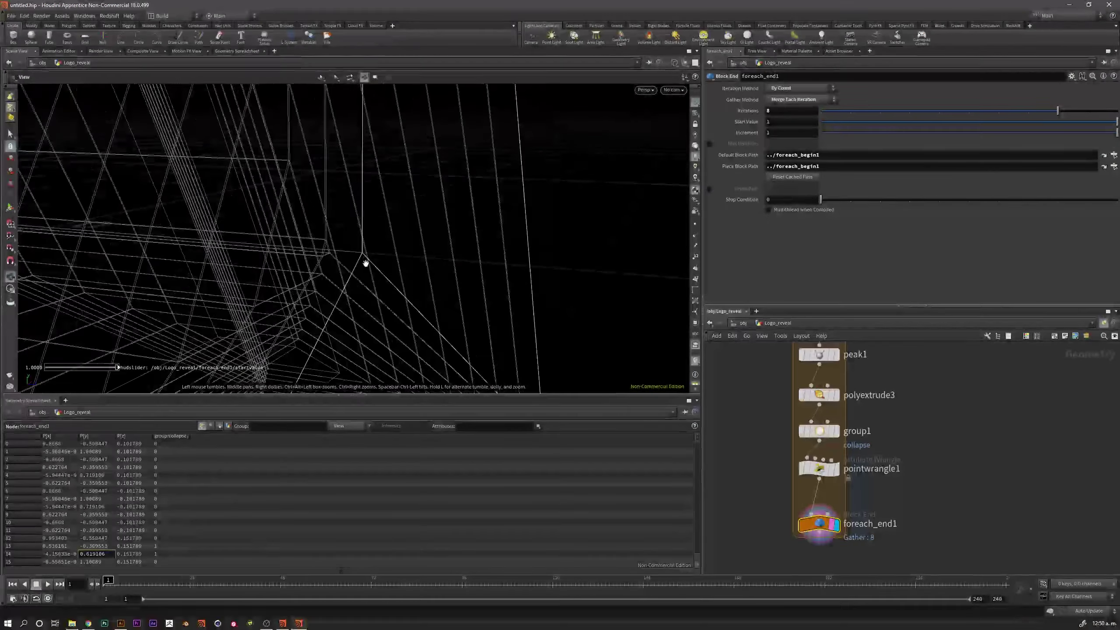
key("Return")
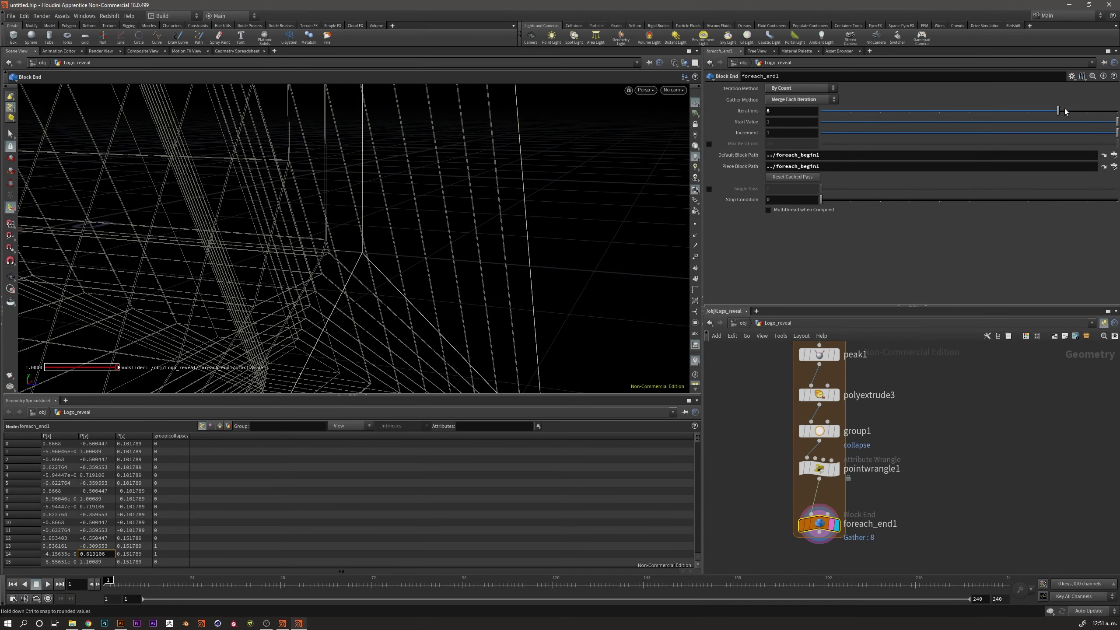
left_click_drag(1064, 110, 1095, 111)
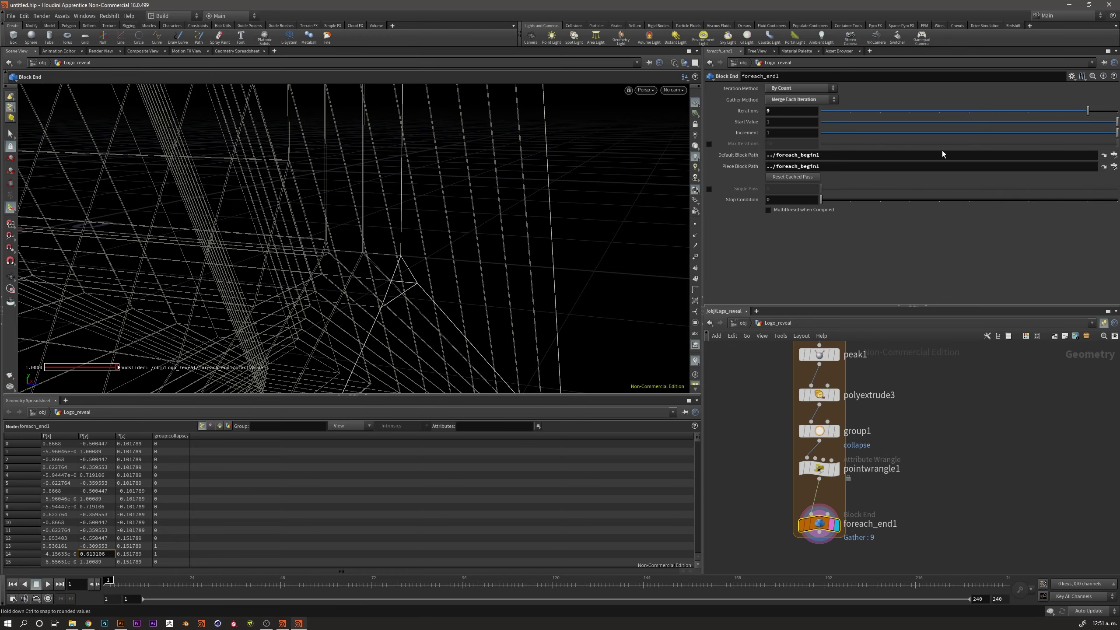
key("Escape")
mouse_move(459, 169)
left_mouse_down()
mouse_move(362, 200)
mouse_move(277, 190)
mouse_move(254, 199)
mouse_move(445, 210)
mouse_move(463, 201)
left_mouse_up()
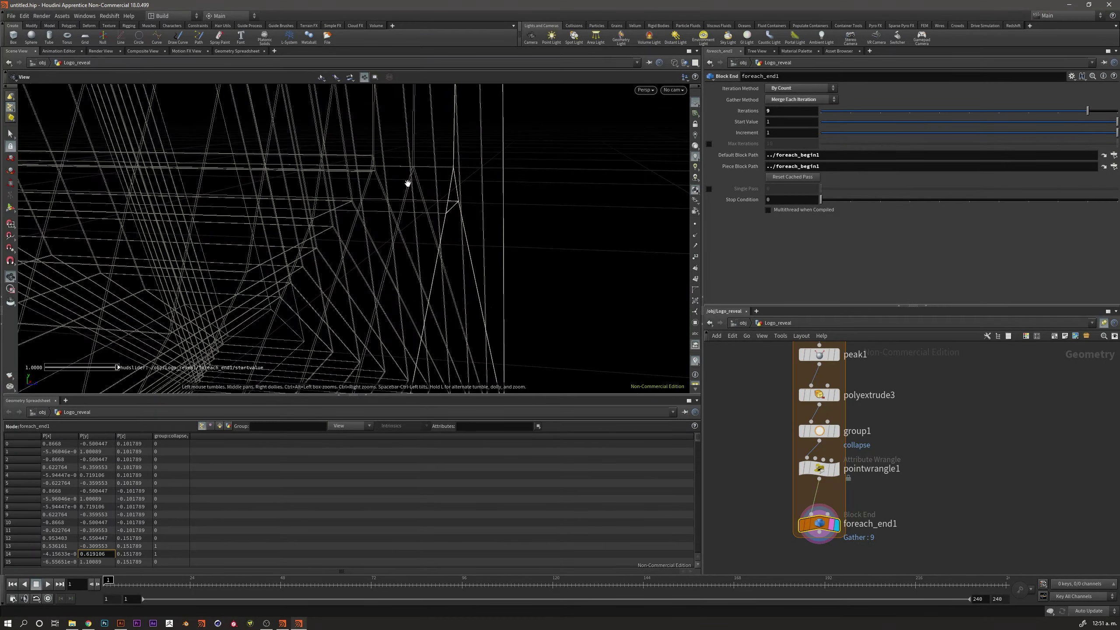
mouse_move(489, 307)
left_mouse_down()
mouse_move(380, 212)
mouse_move(458, 259)
mouse_move(277, 260)
mouse_move(340, 240)
mouse_move(433, 250)
mouse_move(440, 273)
mouse_move(777, 358)
mouse_move(395, 258)
mouse_move(493, 269)
mouse_move(537, 187)
mouse_move(450, 263)
mouse_move(551, 247)
left_mouse_up()
Compare 8 and 9 iterations, settle on 9, and review group1's collapse settings
left_click_drag(1072, 112, 1057, 111)
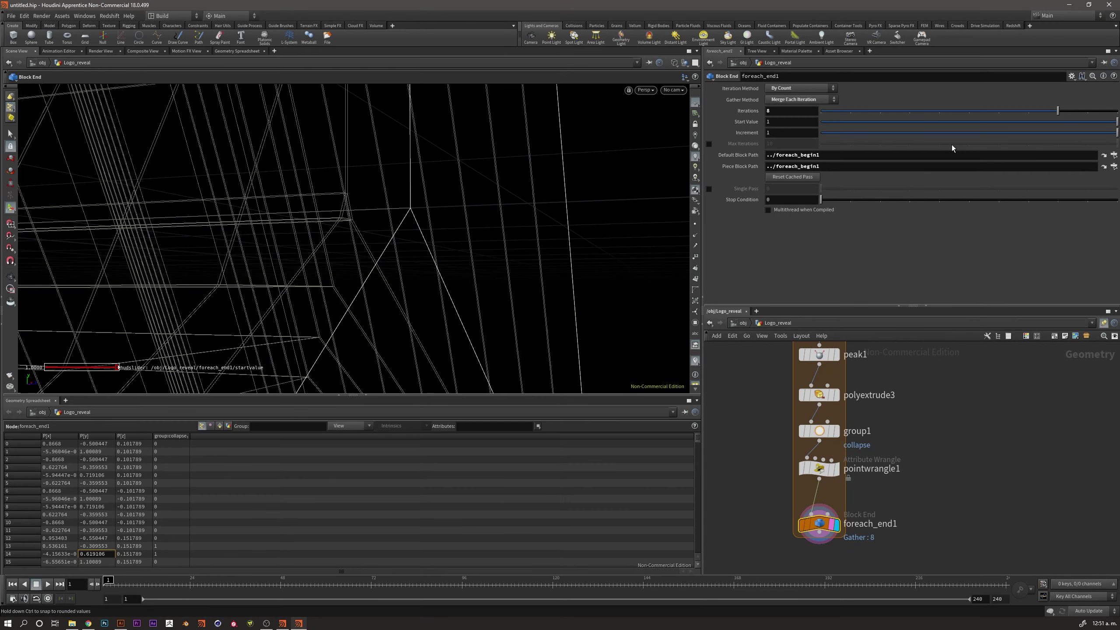
left_click_drag(395, 208, 412, 225)
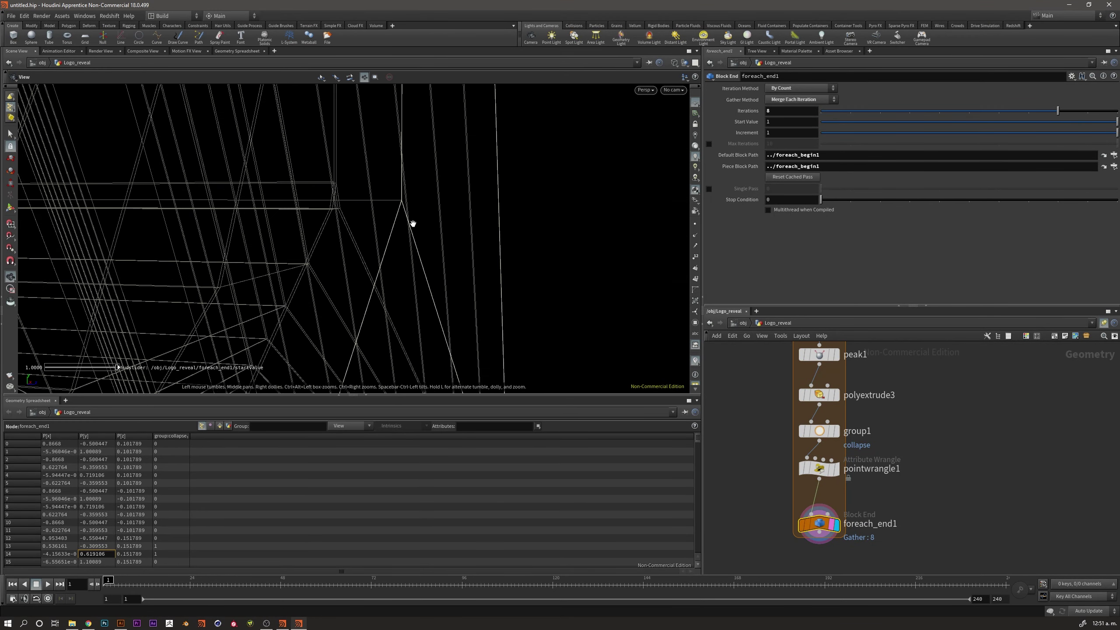
left_click_drag(1058, 113, 1081, 112)
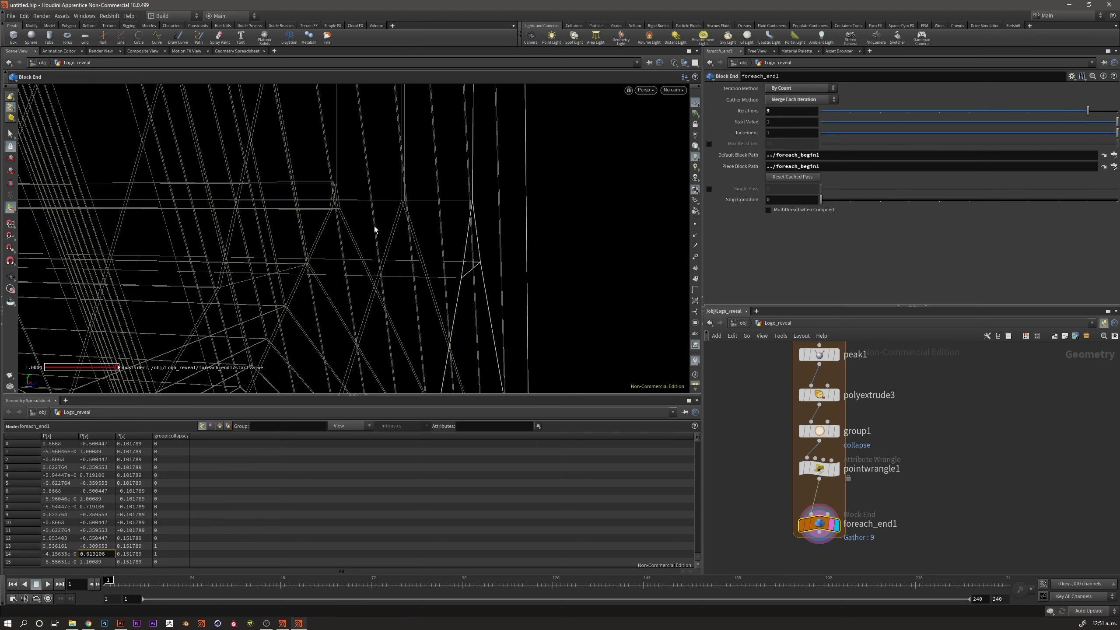
mouse_move(473, 253)
left_mouse_down()
mouse_move(403, 243)
mouse_move(482, 243)
left_mouse_up()
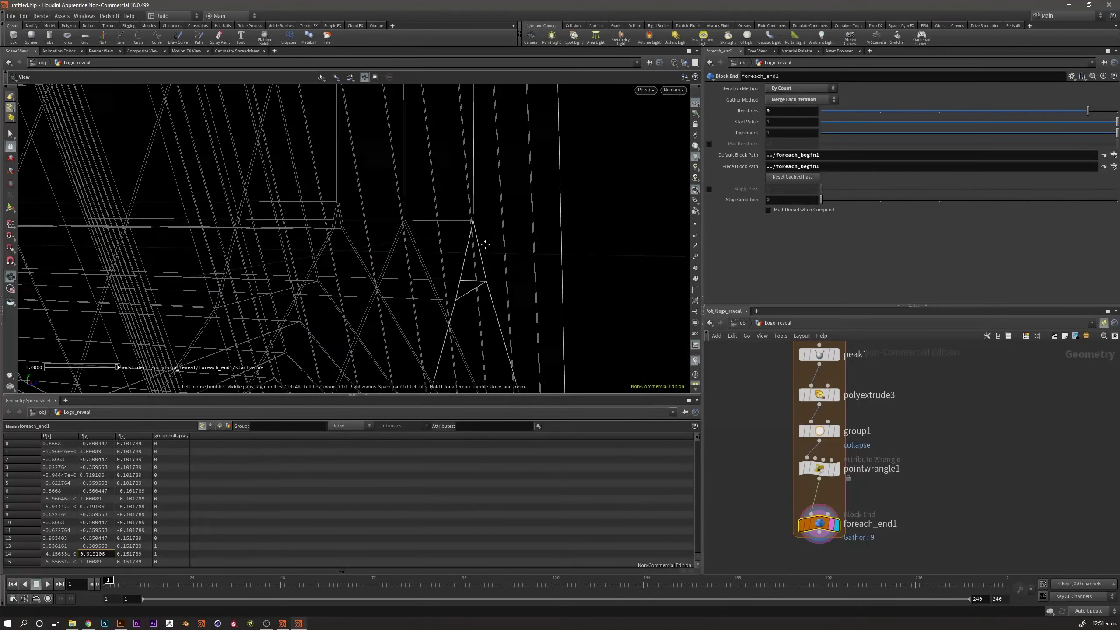
left_click(820, 431)
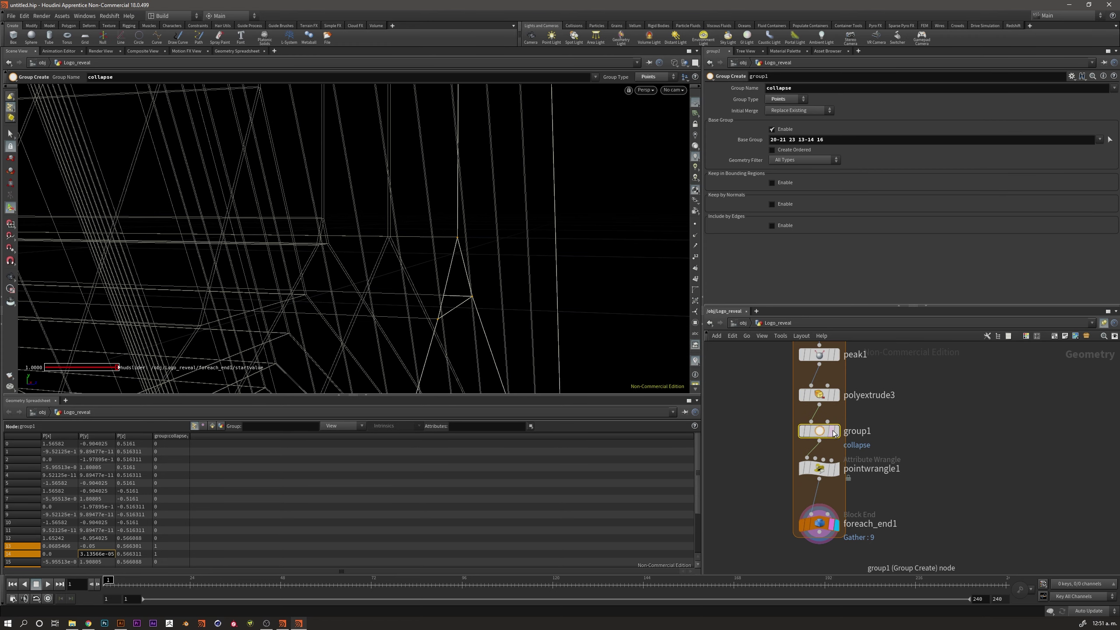
left_click(819, 523)
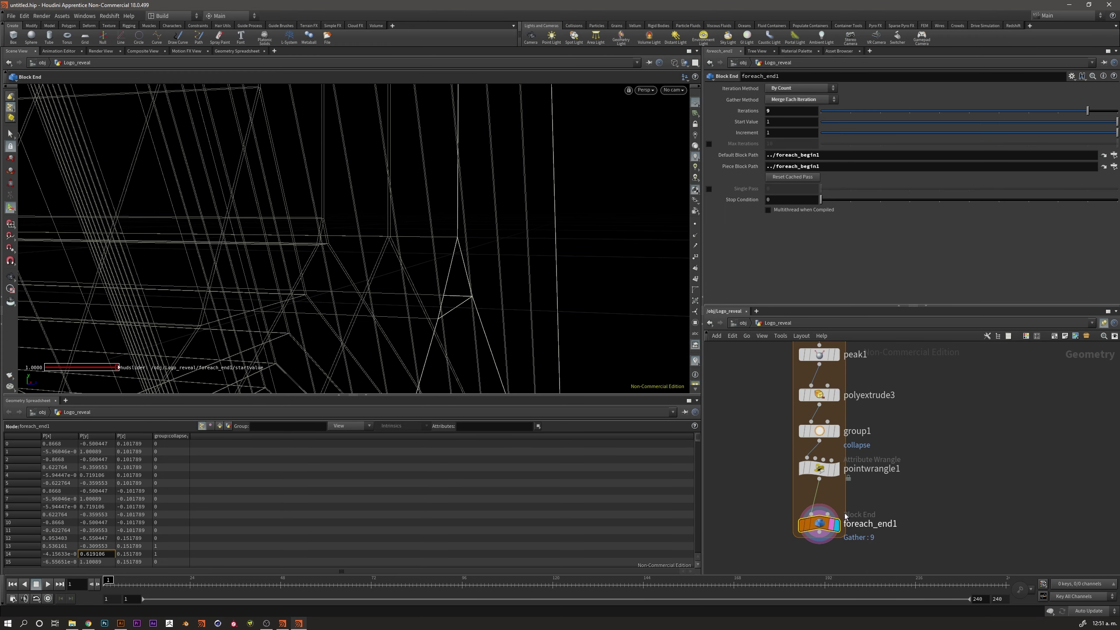
Switch foreach_end1's Gather Method to Feedback Each Iteration and lower Iterations to 7
left_click(794, 99)
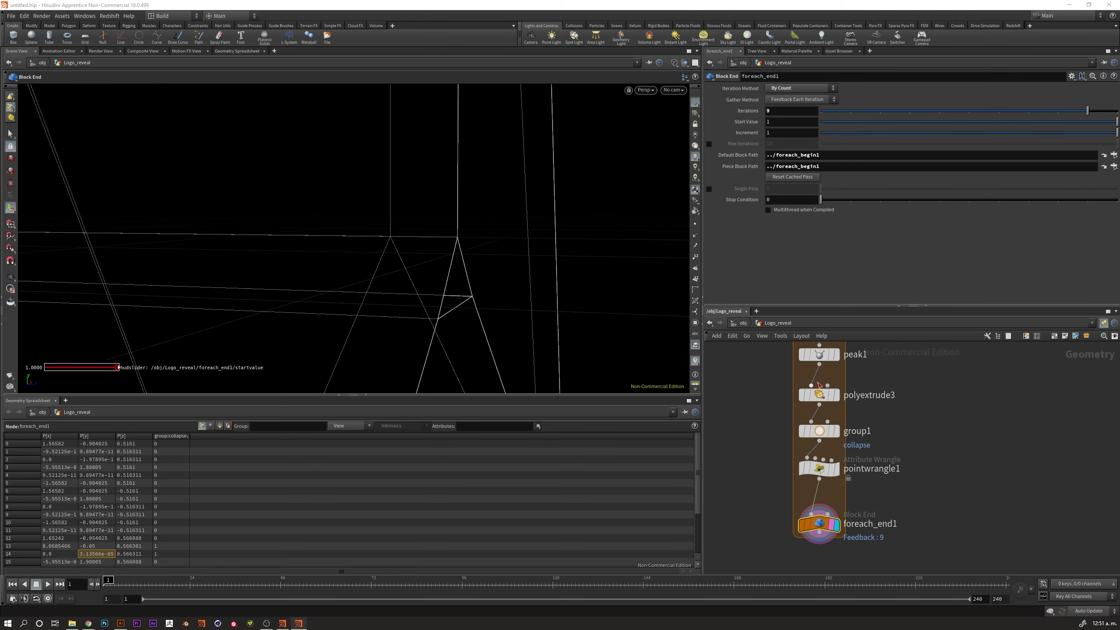
left_click_drag(586, 325, 348, 260)
left_click(835, 432)
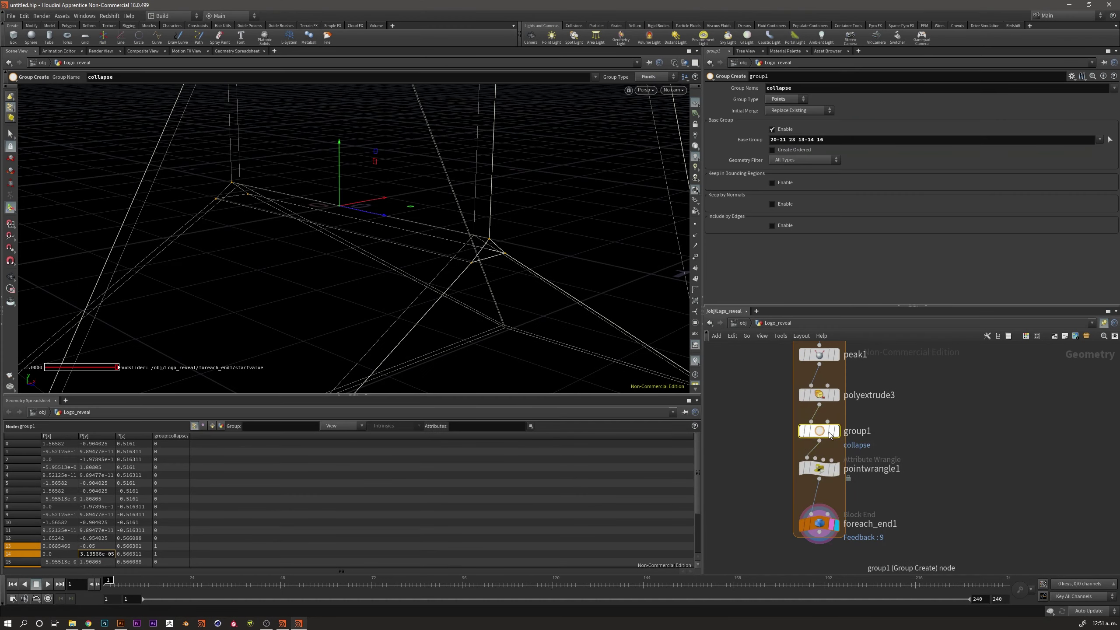
left_click(816, 524)
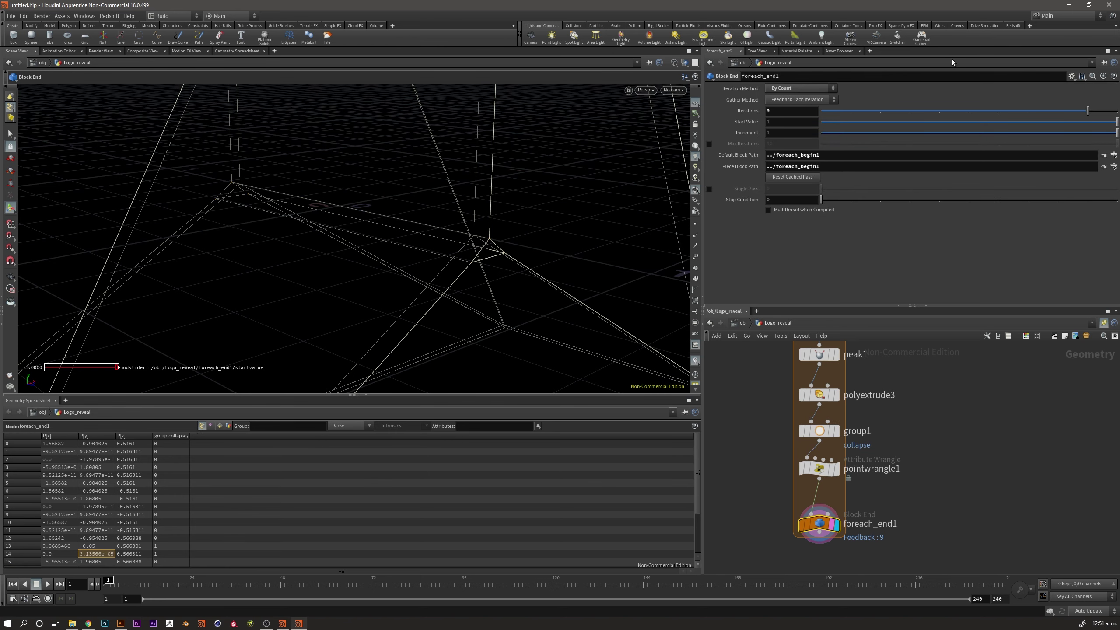
mouse_move(1064, 115)
left_mouse_down()
mouse_move(975, 113)
mouse_move(1006, 114)
left_mouse_up()
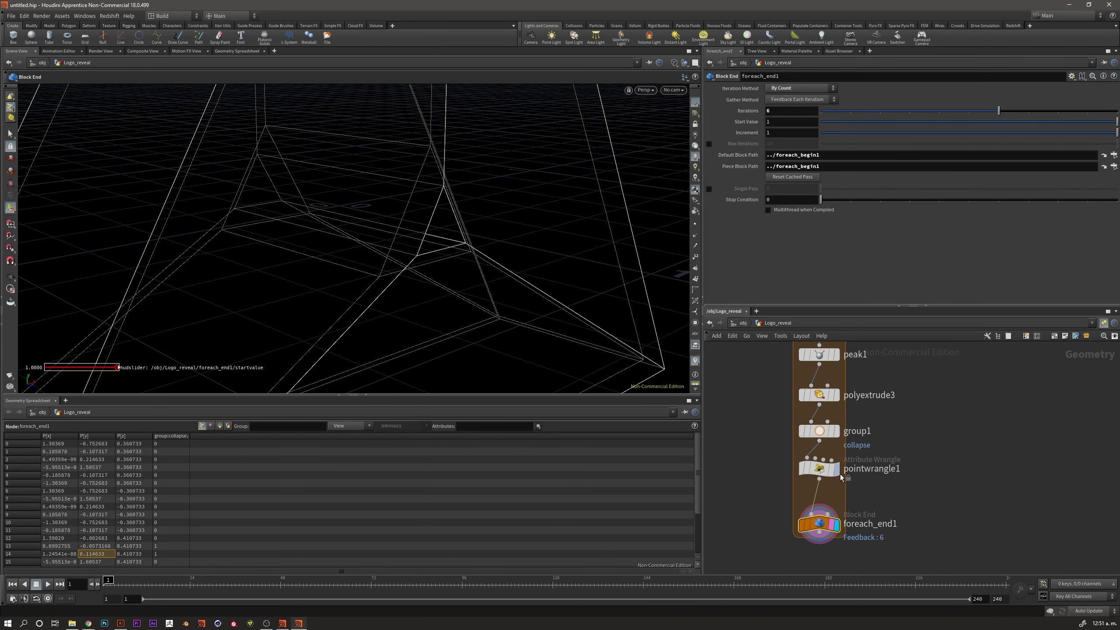
Review the pointwrangle1 and group1 outputs, then display foreach_end1 with Iterations at 8
left_click(835, 468)
left_click(835, 431)
left_click(819, 430)
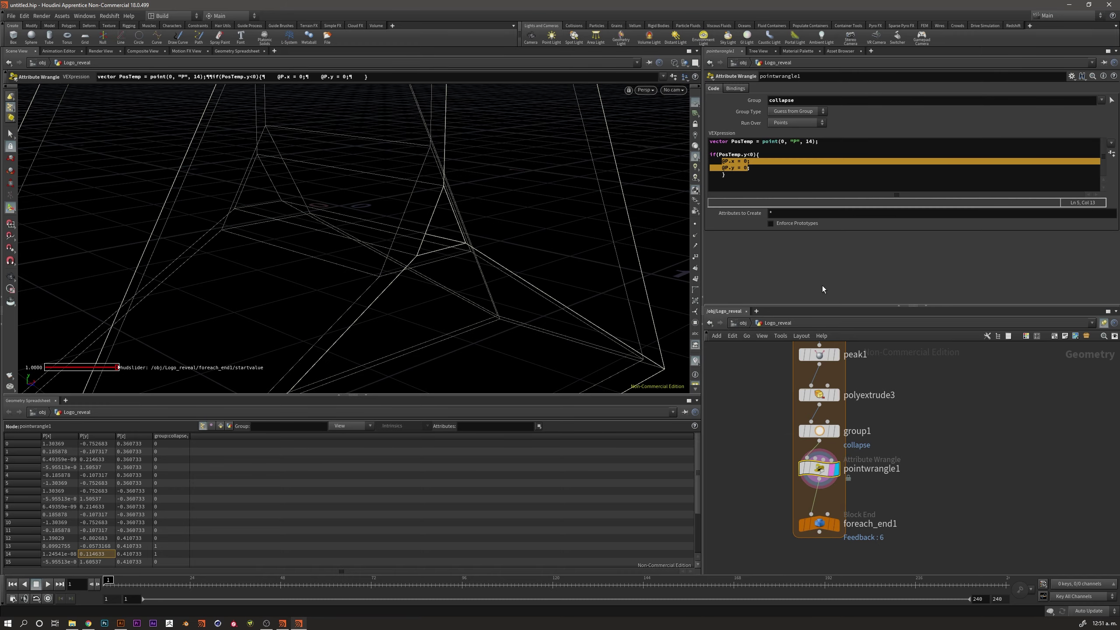
left_click_drag(434, 246, 485, 199)
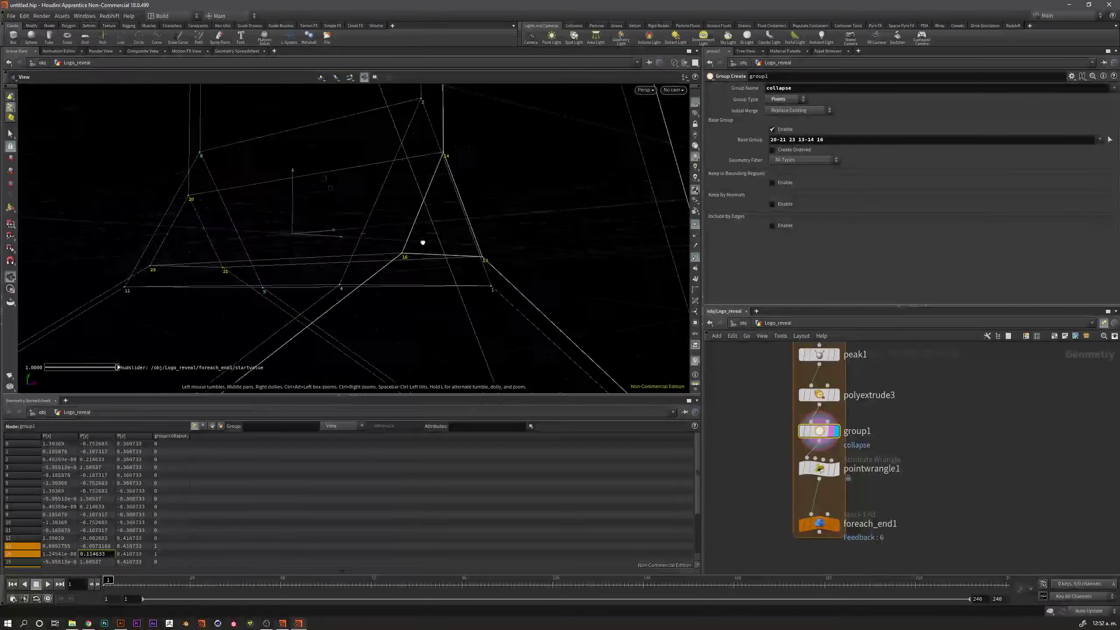
left_click(819, 469)
left_click(835, 524)
middle_click_drag(780, 111, 756, 113)
Insert a Fuse node before foreach_end1, then delete it again
key("Tab")
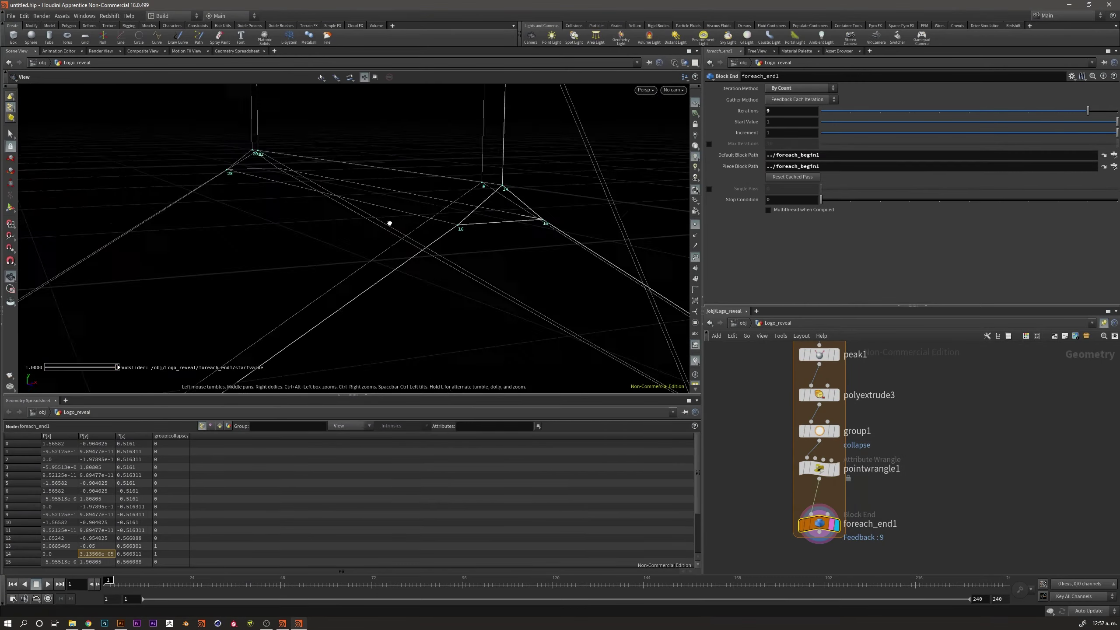
type("fuse")
key("Return")
left_click(819, 511)
key("Delete")
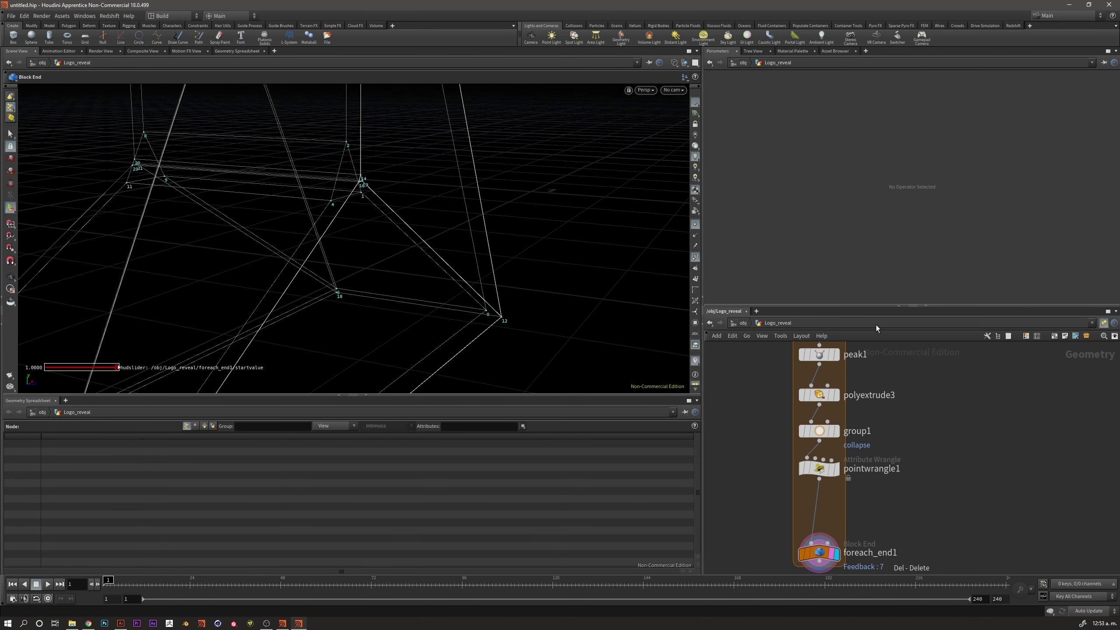
Raise foreach_end1's Iterations to 10 and check the loop result
key("Escape")
left_click_drag(419, 196, 448, 135)
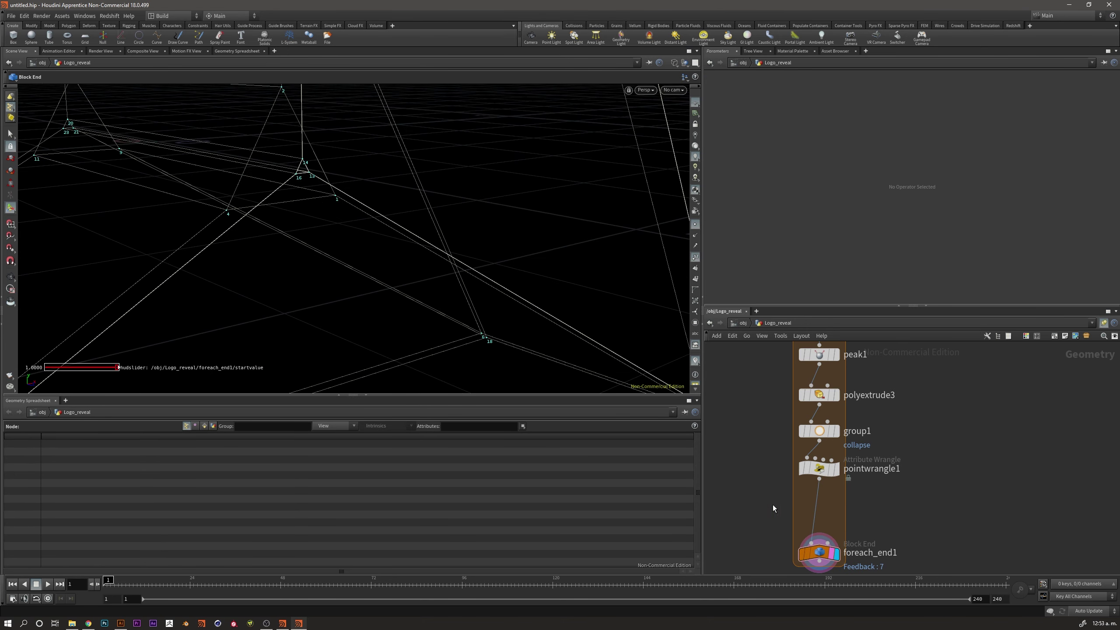
left_click(819, 554)
left_click_drag(1029, 110, 1118, 110)
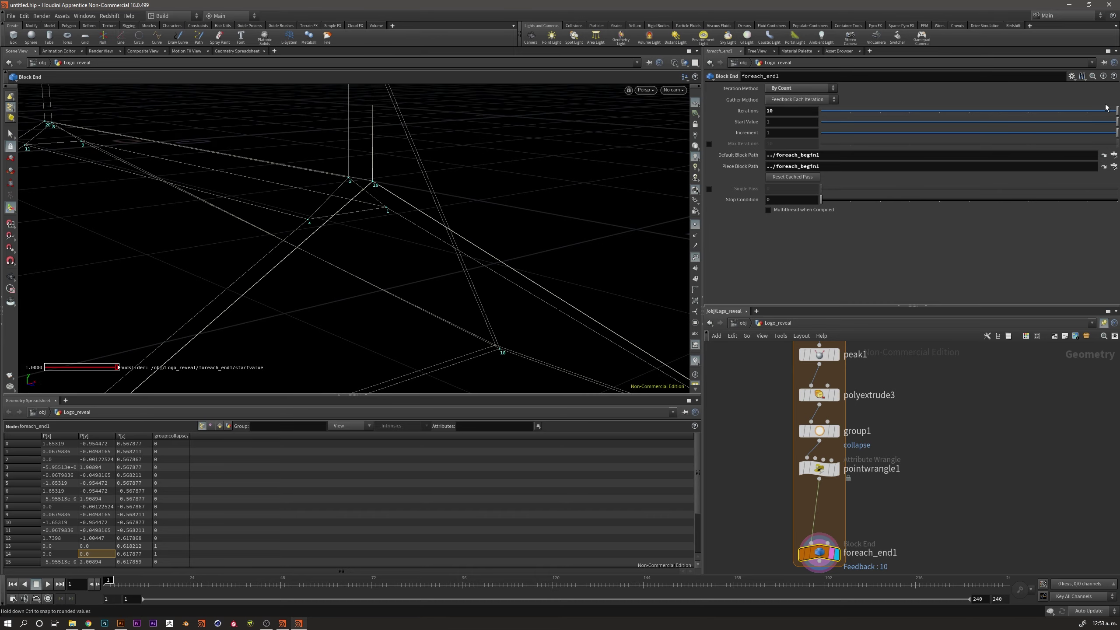
Switch foreach_end1's Gather Method back to Merge Each Iteration and review pointwrangle1
left_click(791, 100)
key("Escape")
left_click_drag(267, 238, 474, 209)
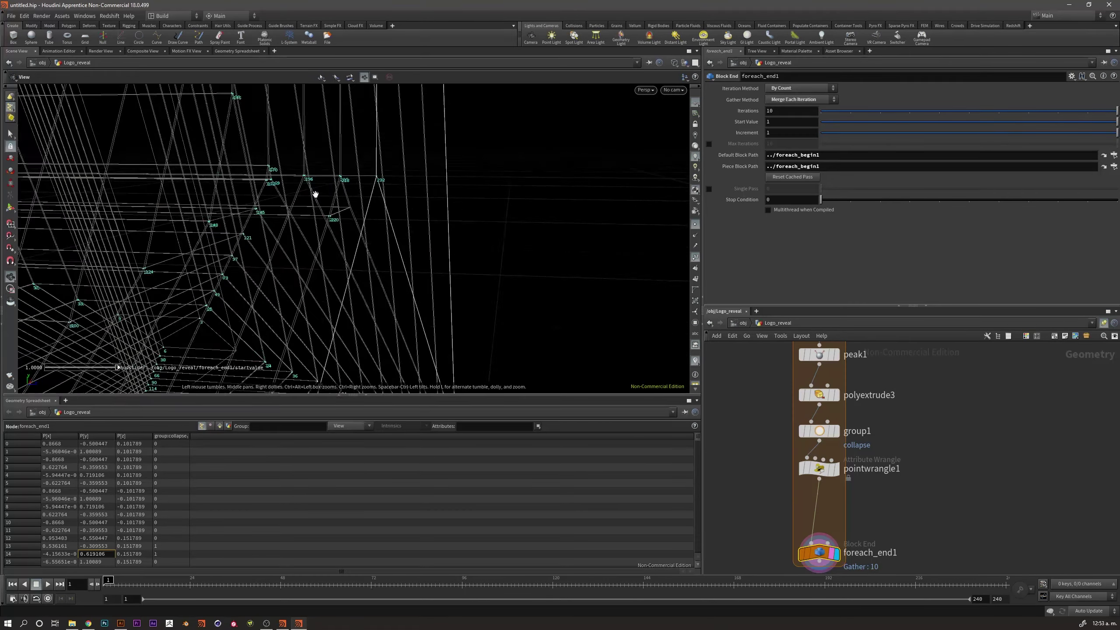
left_click(819, 468)
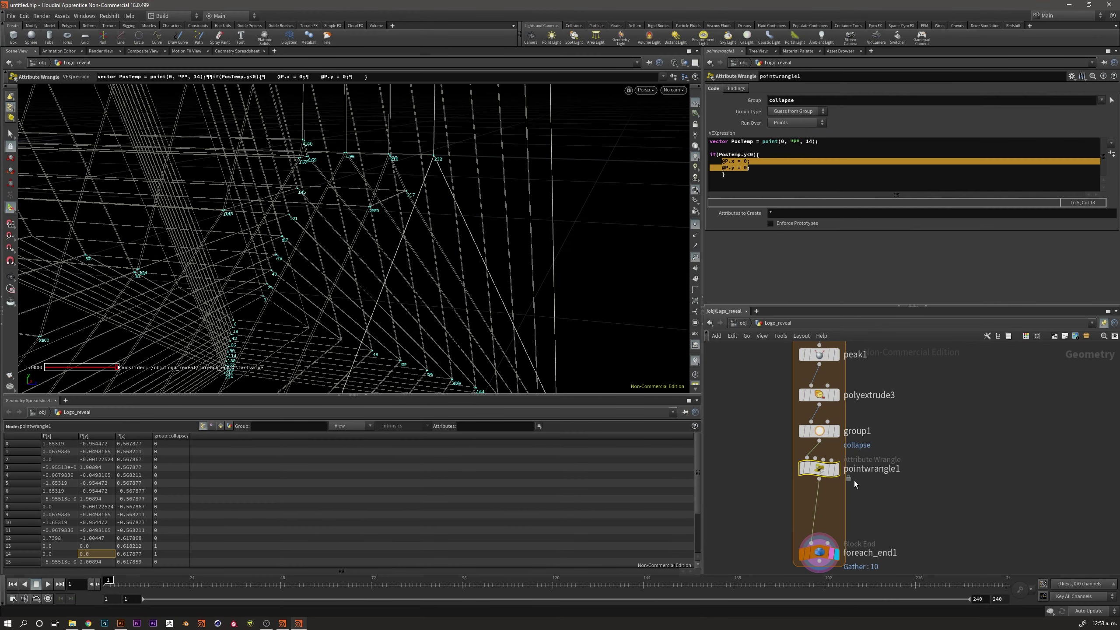
key("Escape")
mouse_move(352, 220)
left_mouse_down()
mouse_move(426, 183)
mouse_move(357, 176)
left_mouse_up()
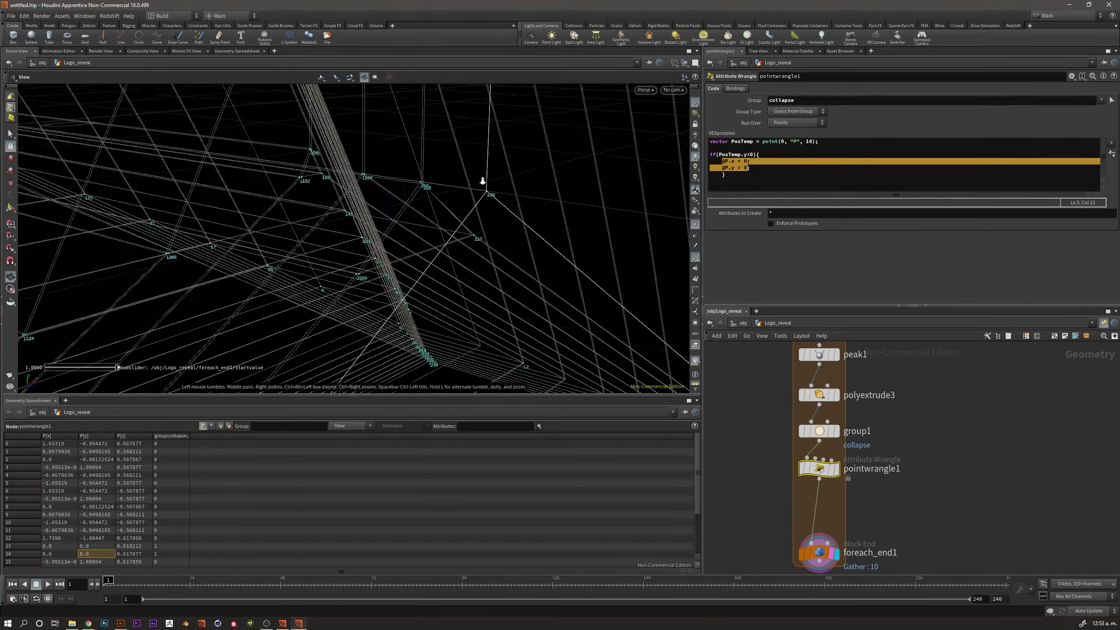
key("Escape")
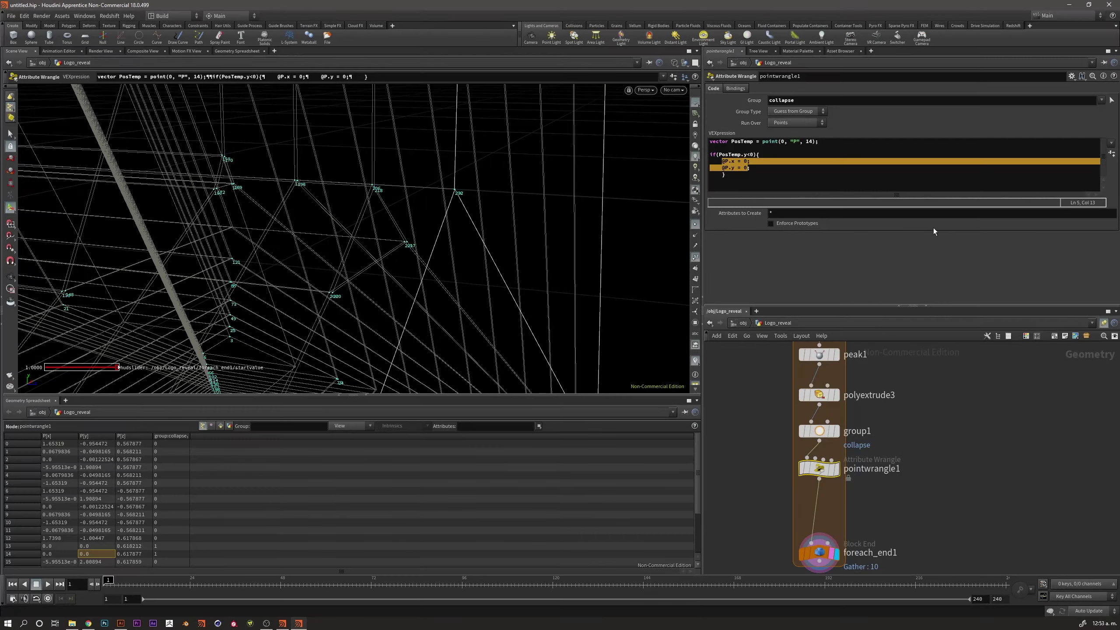
Bring foreach_end1's Iterations down from 10 to 8
left_click(819, 552)
mouse_move(1105, 111)
left_mouse_down()
mouse_move(1037, 111)
mouse_move(1057, 111)
left_mouse_up()
key("Escape")
mouse_move(289, 212)
left_mouse_down()
mouse_move(293, 169)
mouse_move(508, 117)
mouse_move(237, 205)
left_mouse_up()
middle_click_drag(238, 205, 237, 204)
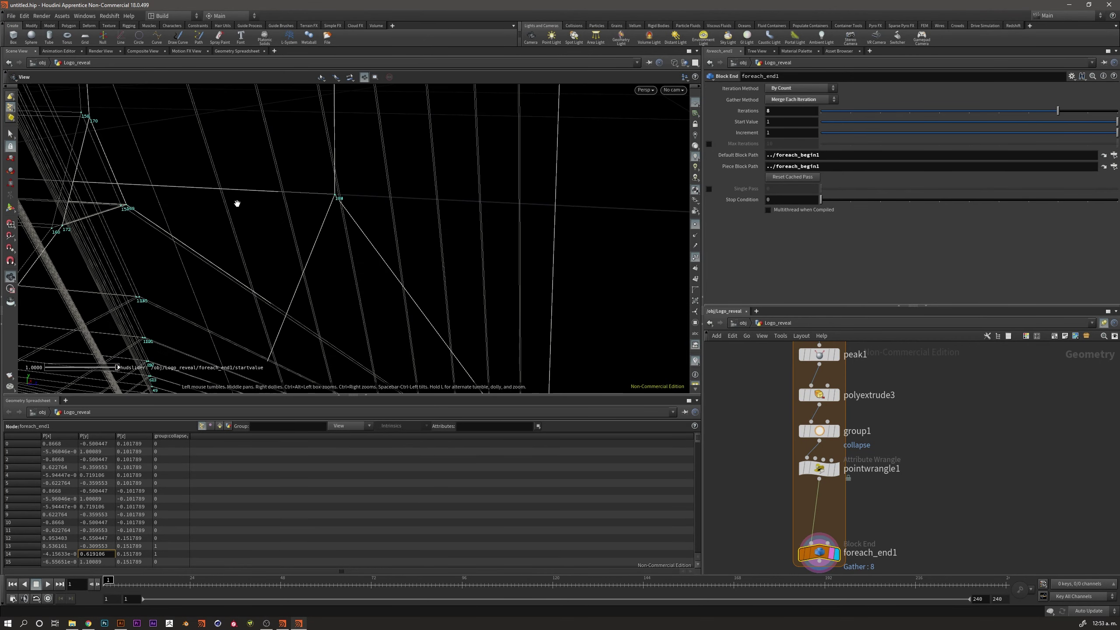
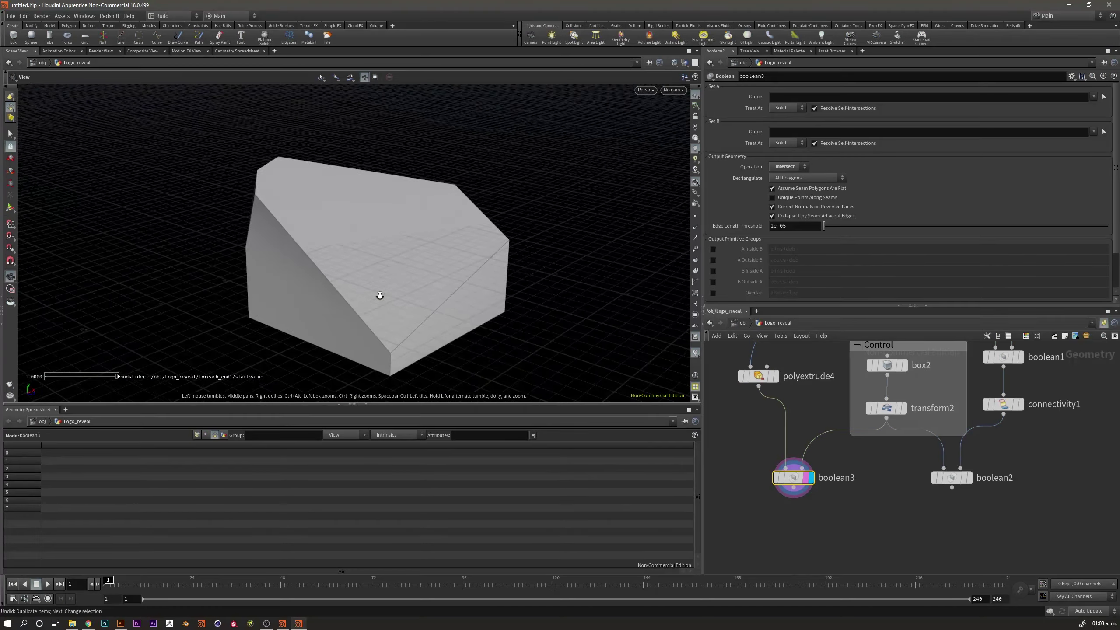
Enable Output Back on polyextrude4 so the extrusion also generates back faces
mouse_move(375, 292)
left_mouse_down()
mouse_move(480, 316)
mouse_move(375, 302)
mouse_move(332, 328)
left_mouse_up()
key("Return")
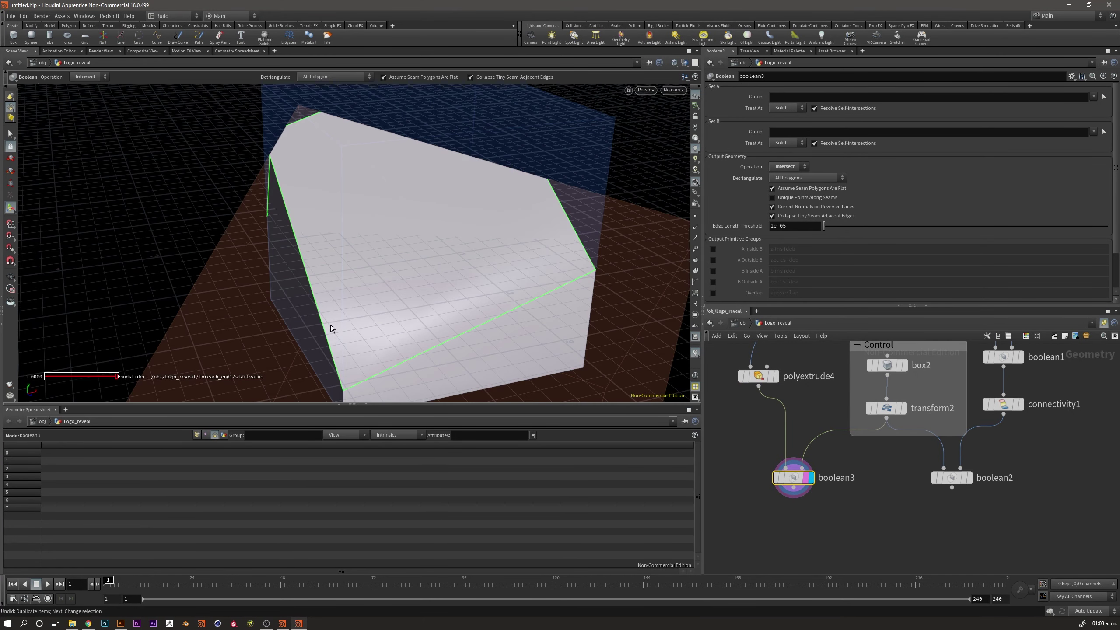
left_click(757, 376)
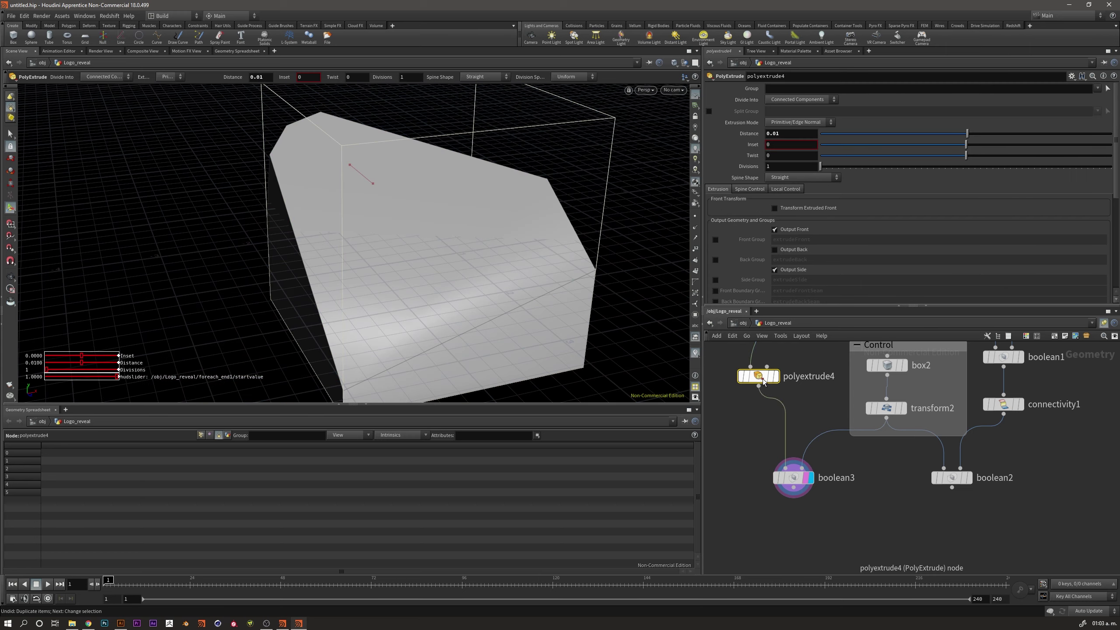
left_click(775, 250)
Orbit out to inspect the closed extruded box and pan the network to the lower graph
key("Escape")
left_click_drag(362, 262, 469, 267)
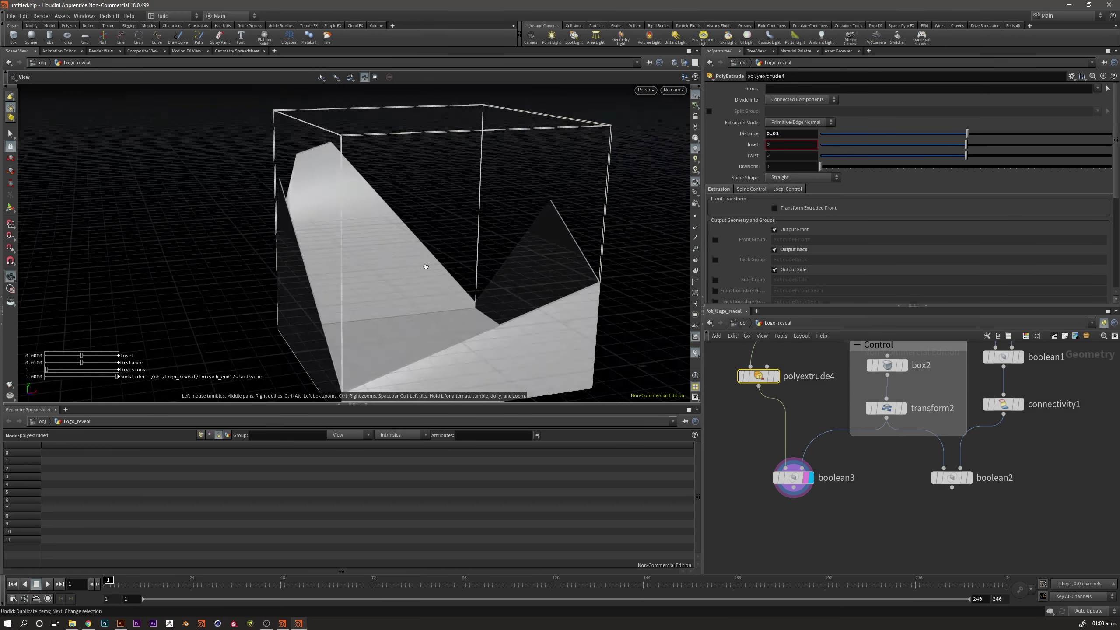
scroll(399, 282, "down", 3)
middle_click_drag(823, 448, 860, 480)
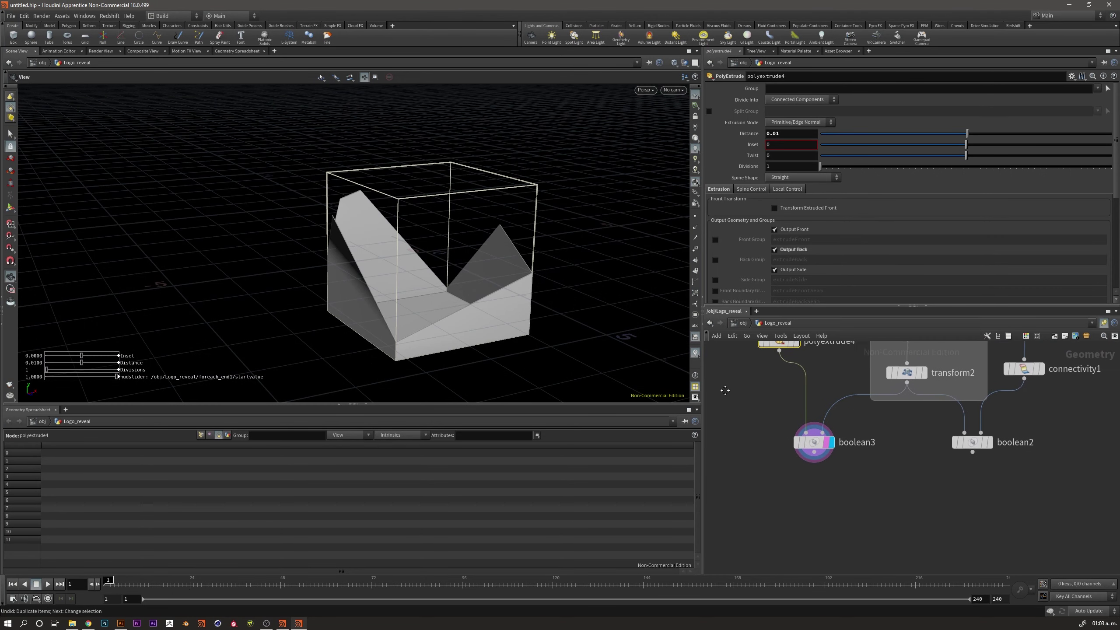
scroll(735, 480, "down", 5)
middle_click_drag(735, 477, 769, 507)
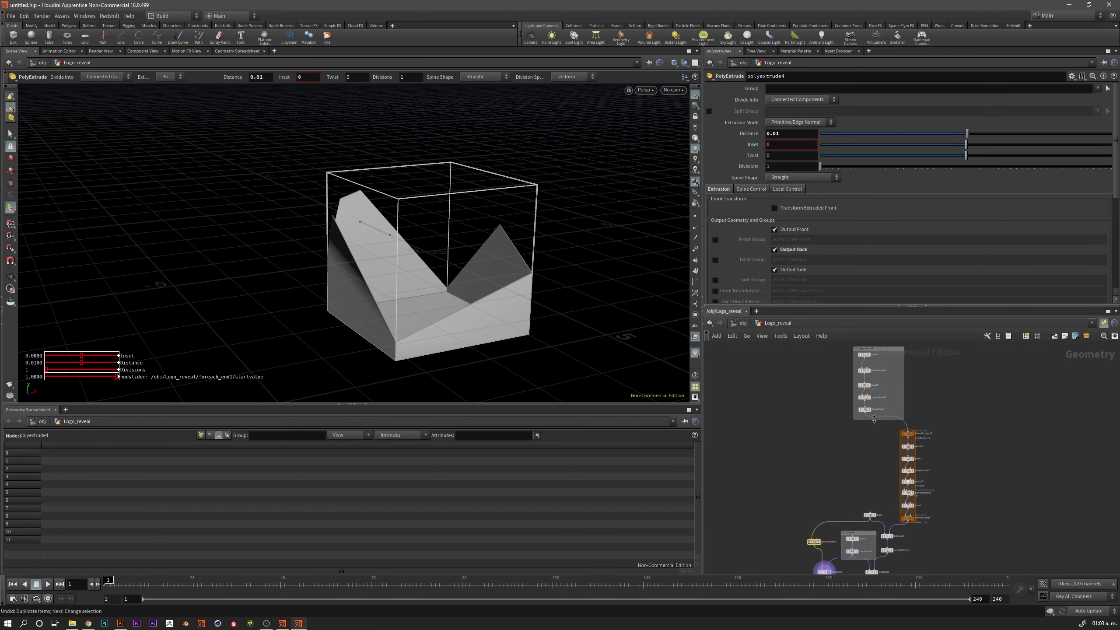
key("Return")
scroll(776, 520, "up", 3)
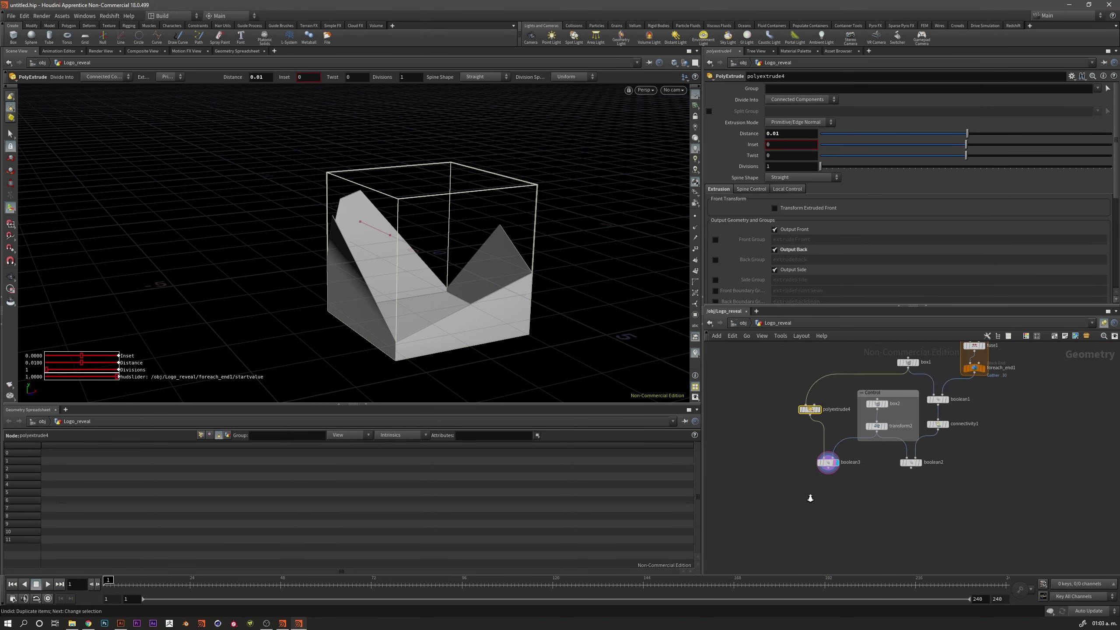
scroll(806, 486, "up", 3)
key("Tab")
Create merge1 below boolean3 and wire boolean3 into it
type("null")
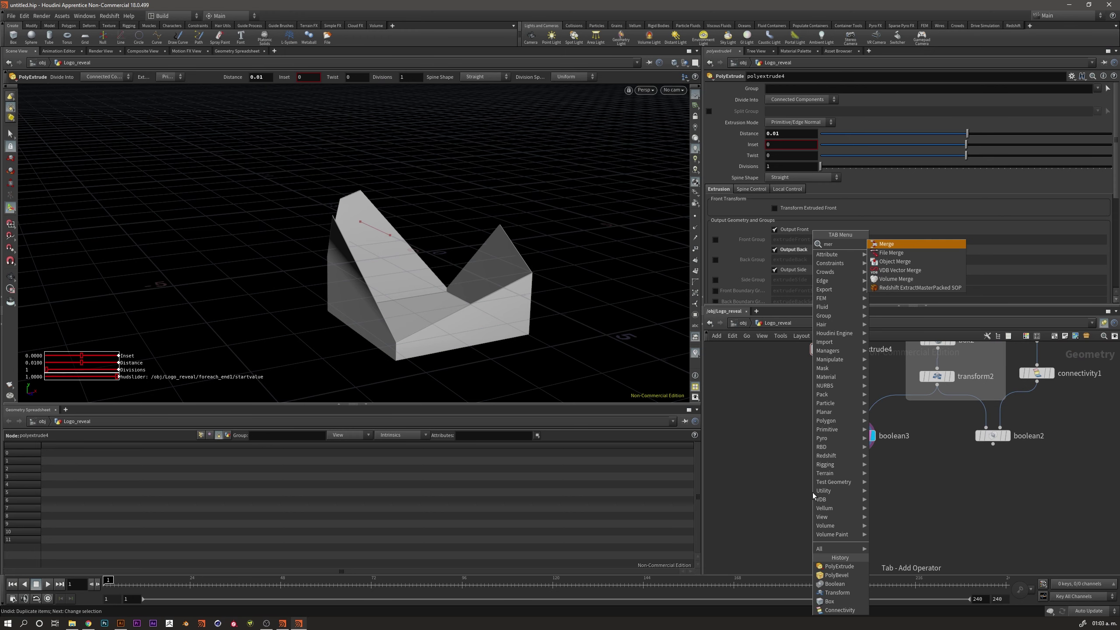
key("Return")
left_click(812, 492)
left_click(852, 499)
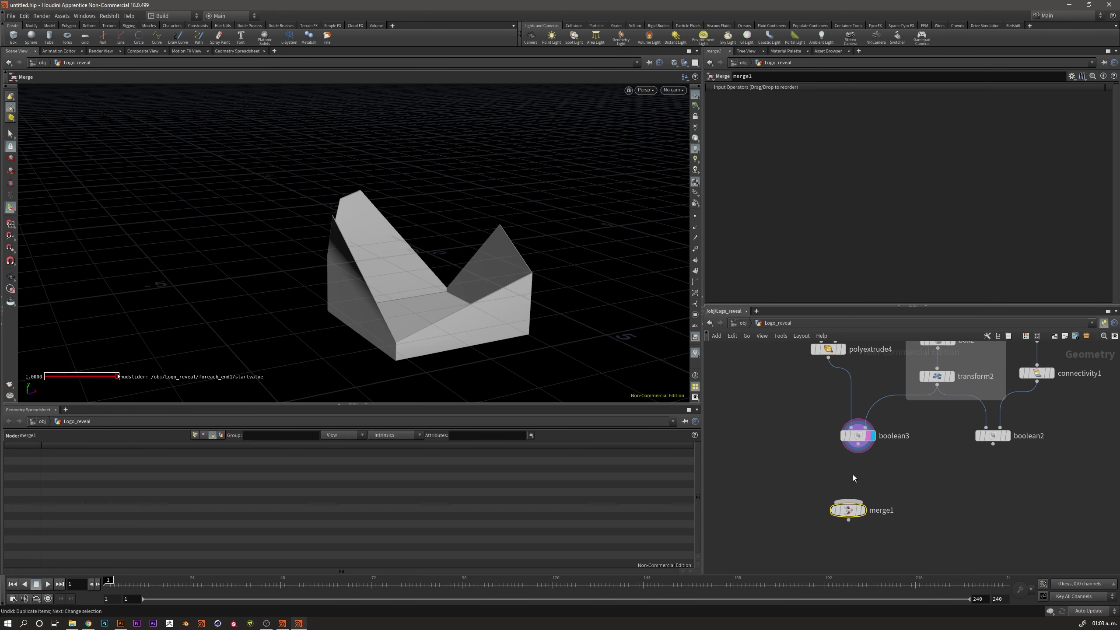
left_click(859, 495)
Wire transform1 into merge1 as its first input and display merge1
scroll(791, 429, "down", 3)
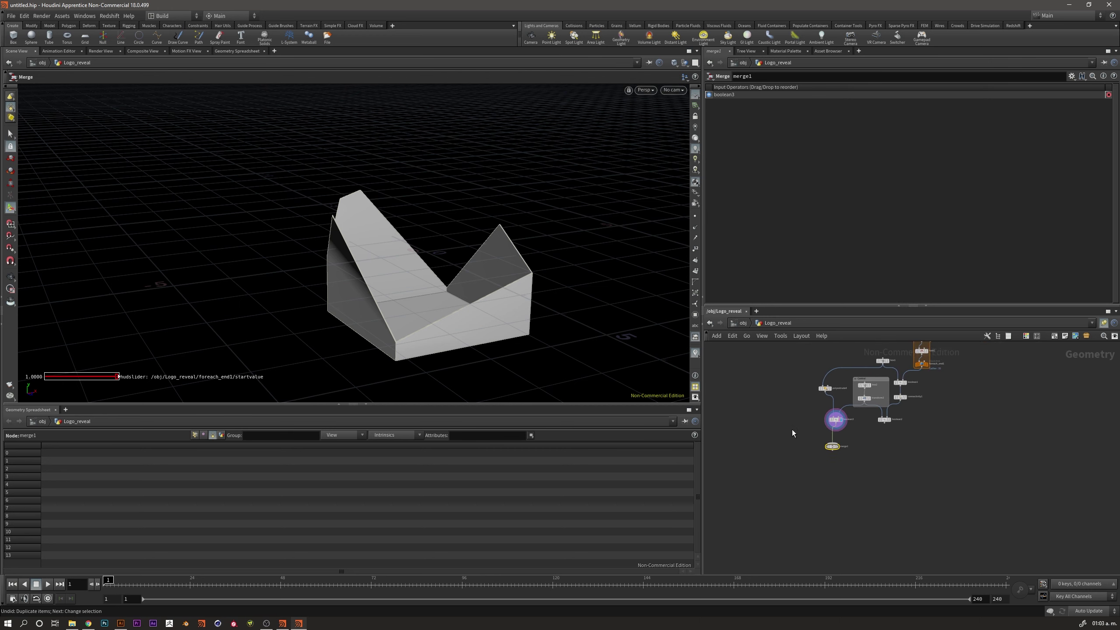
scroll(791, 428, "down", 2)
middle_click_drag(868, 366, 871, 422)
scroll(884, 423, "up", 2)
scroll(897, 425, "up", 2)
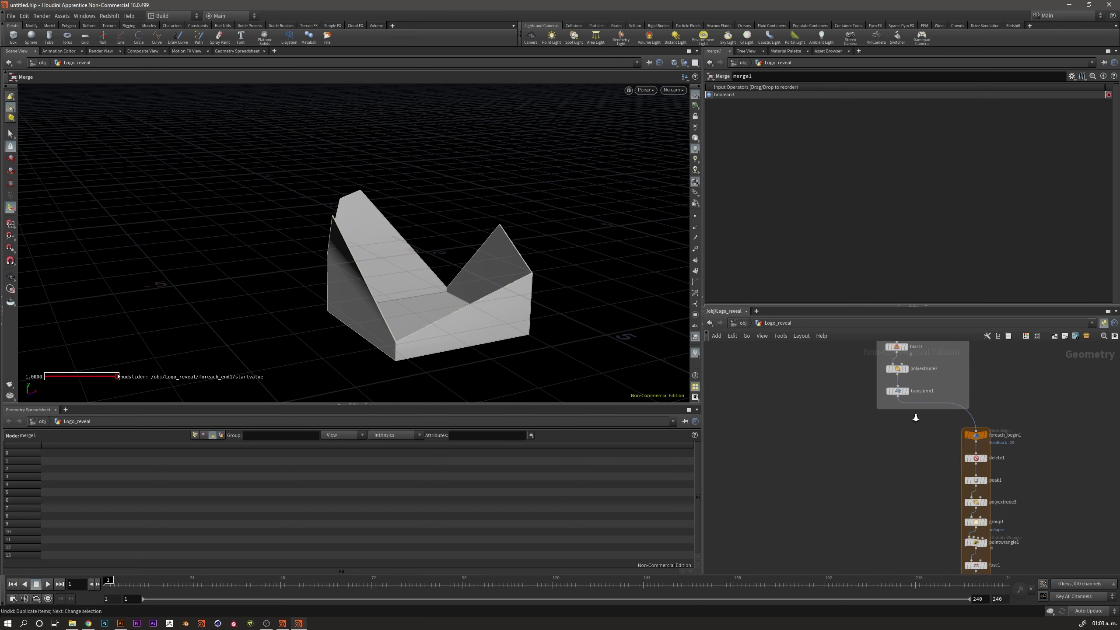
scroll(904, 463, "up", 2)
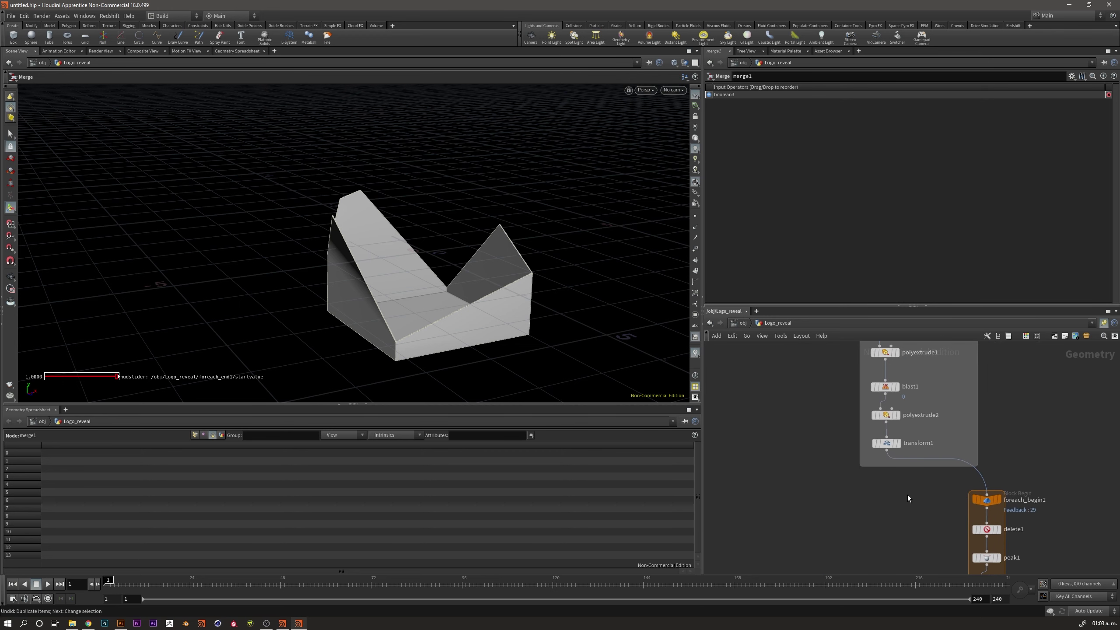
left_click(889, 455)
middle_click_drag(776, 519, 843, 496)
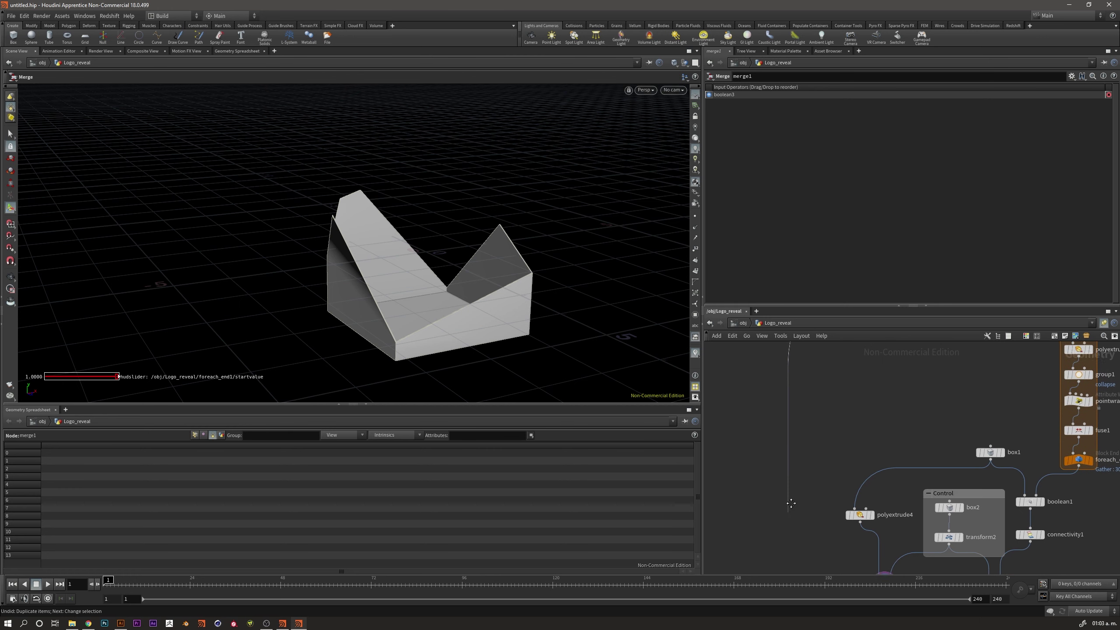
left_click(901, 514)
left_click_drag(904, 519, 866, 518)
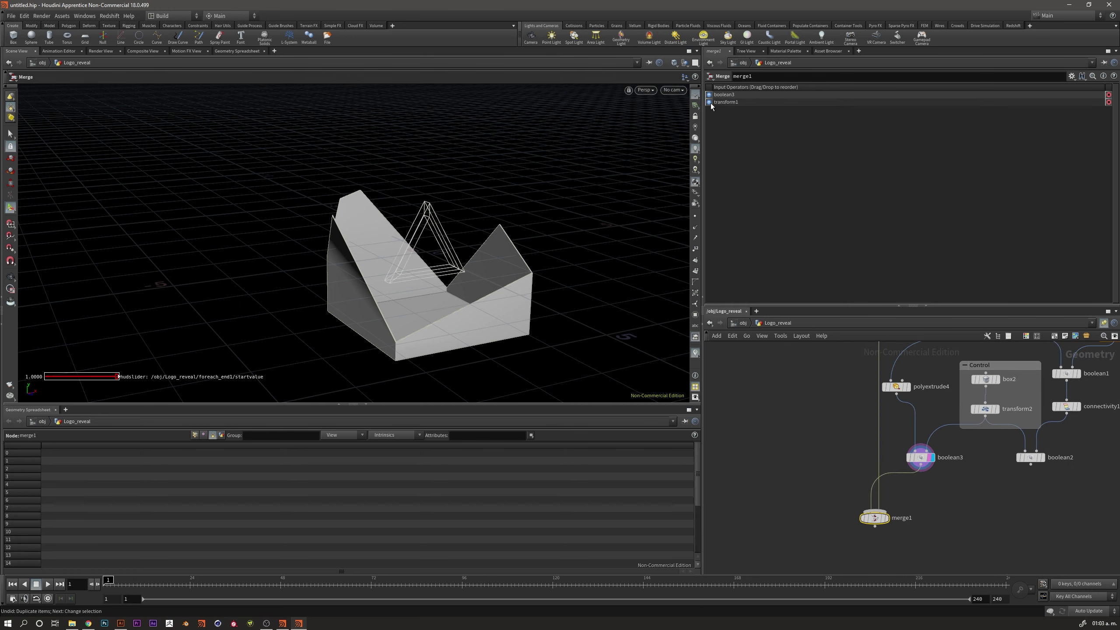
left_click_drag(724, 95, 723, 106)
left_click(884, 519)
Add merge2 with merge1 and boolean2 as its inputs
key("Escape")
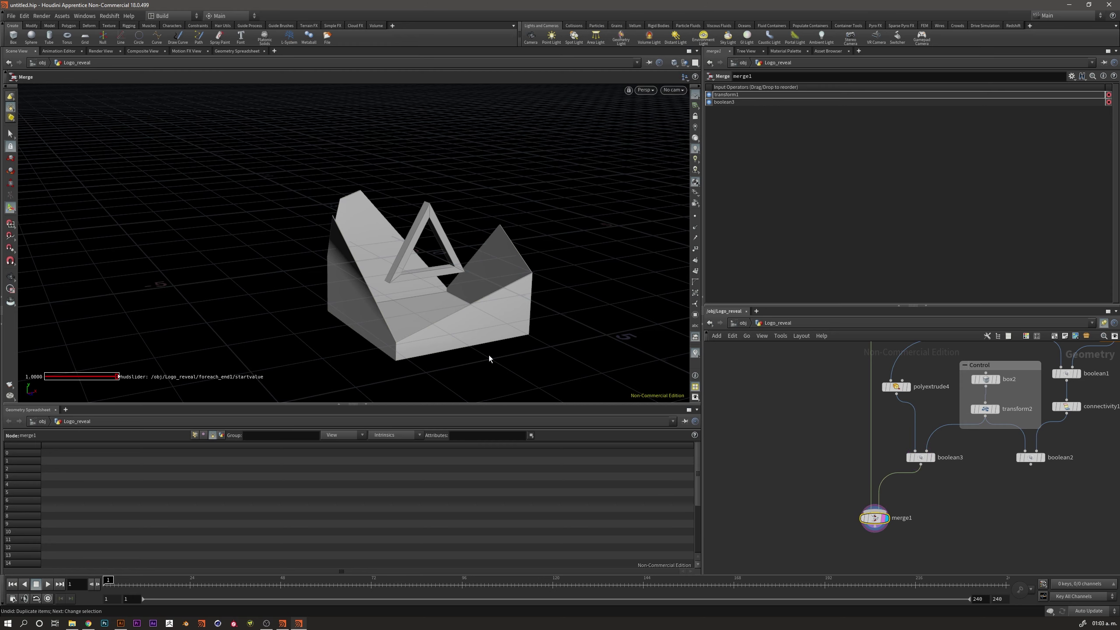
mouse_move(488, 357)
left_mouse_down()
mouse_move(437, 243)
mouse_move(543, 263)
left_mouse_up()
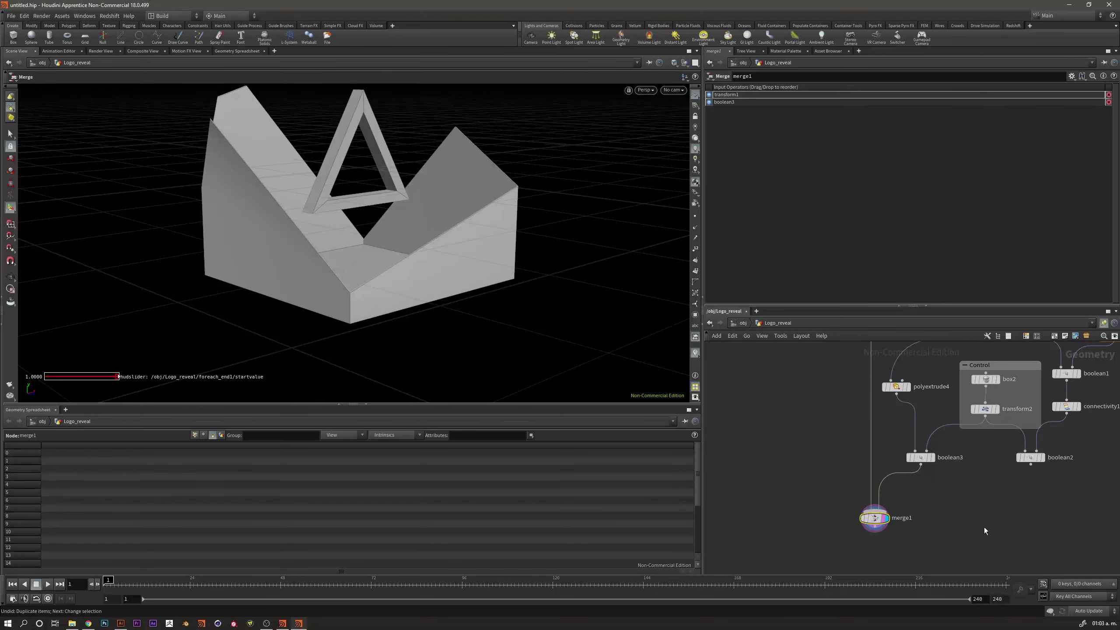
middle_click_drag(983, 527, 867, 443)
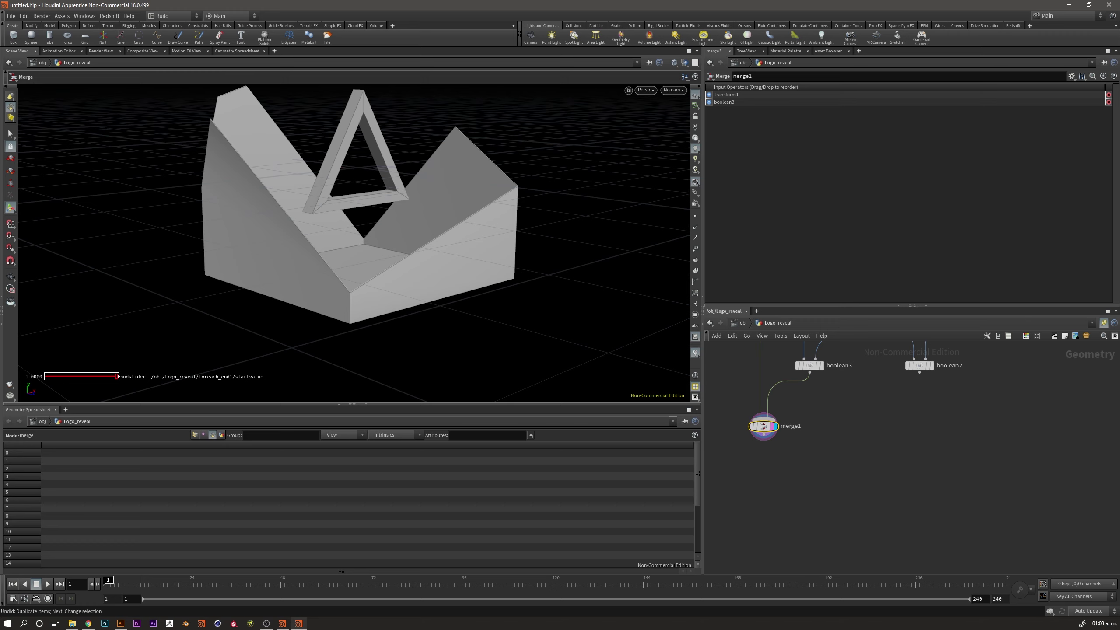
middle_click_drag(797, 456, 798, 481)
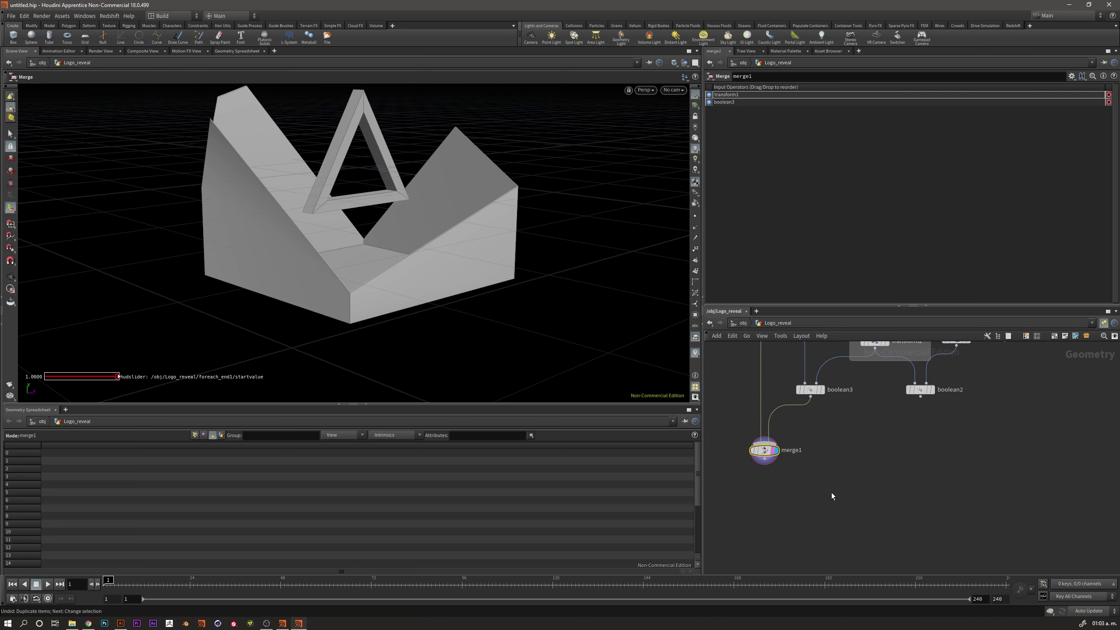
key("Tab")
type("merge")
key("Return")
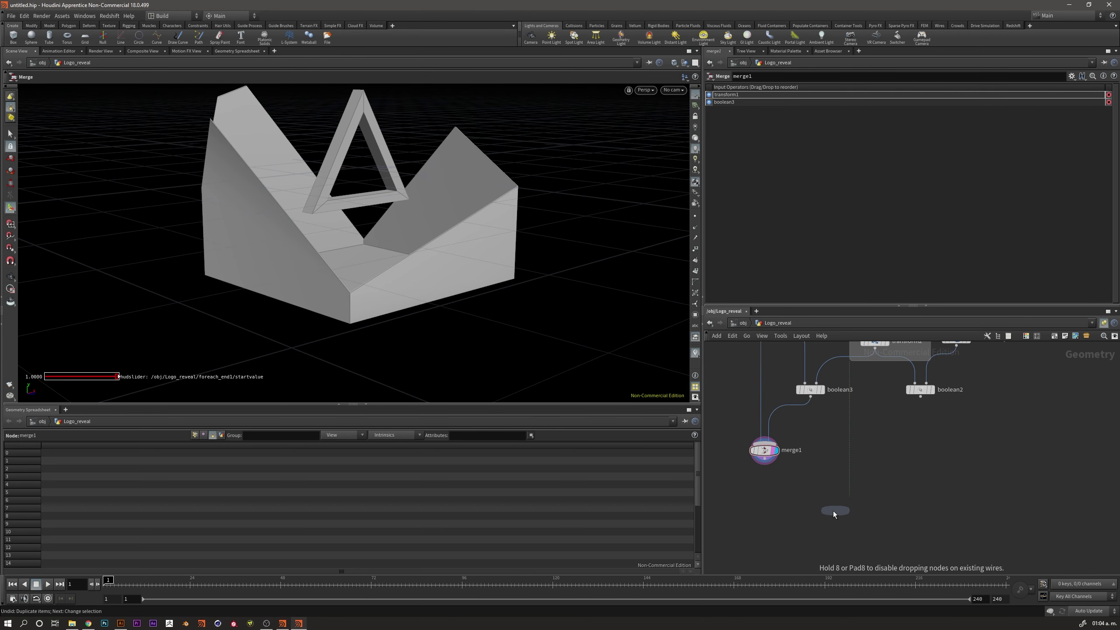
left_click(866, 522)
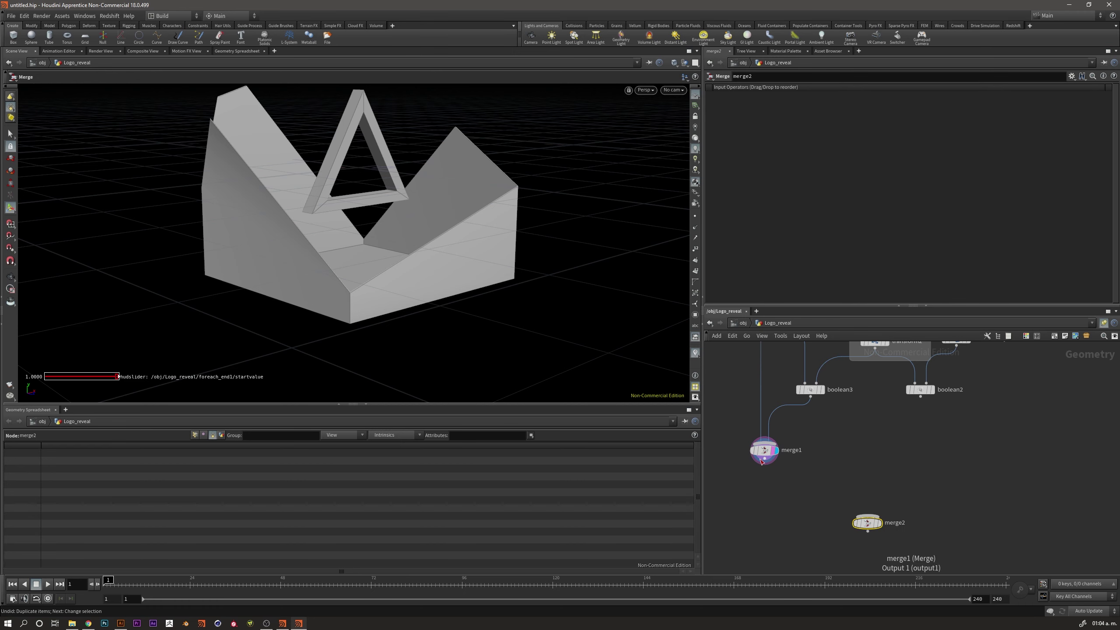
left_click_drag(764, 462, 866, 515)
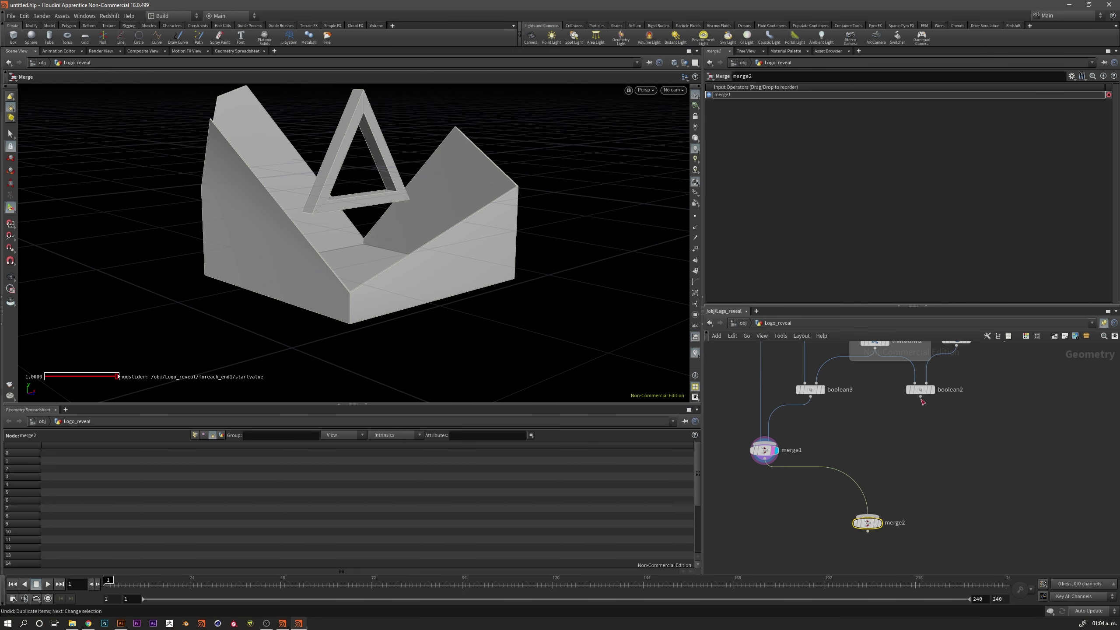
left_click_drag(920, 397, 880, 525)
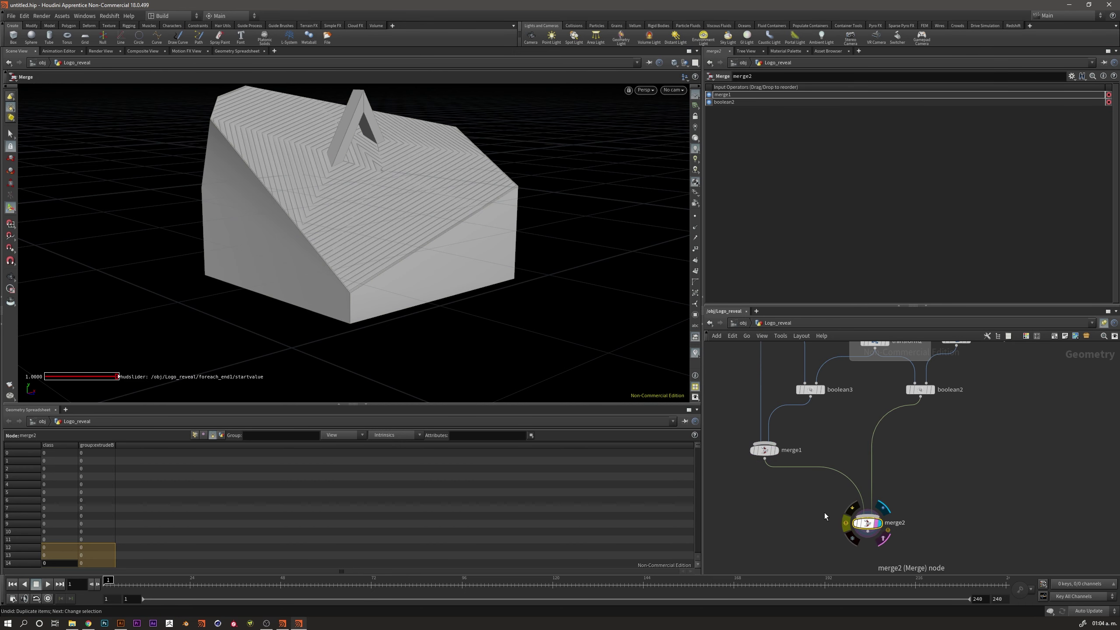
Orbit around the assembled model and select boolean2, merge1 and connectivity1 to check the wiring
mouse_move(388, 225)
left_mouse_down()
mouse_move(617, 298)
mouse_move(487, 325)
mouse_move(502, 310)
left_mouse_up()
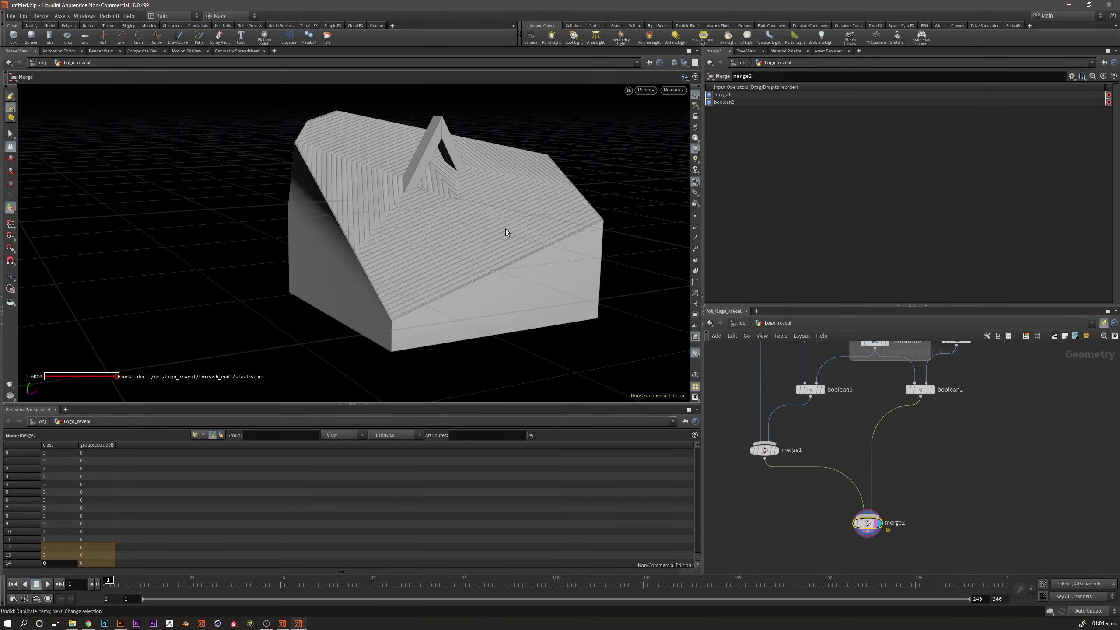
left_click_drag(505, 229, 457, 237)
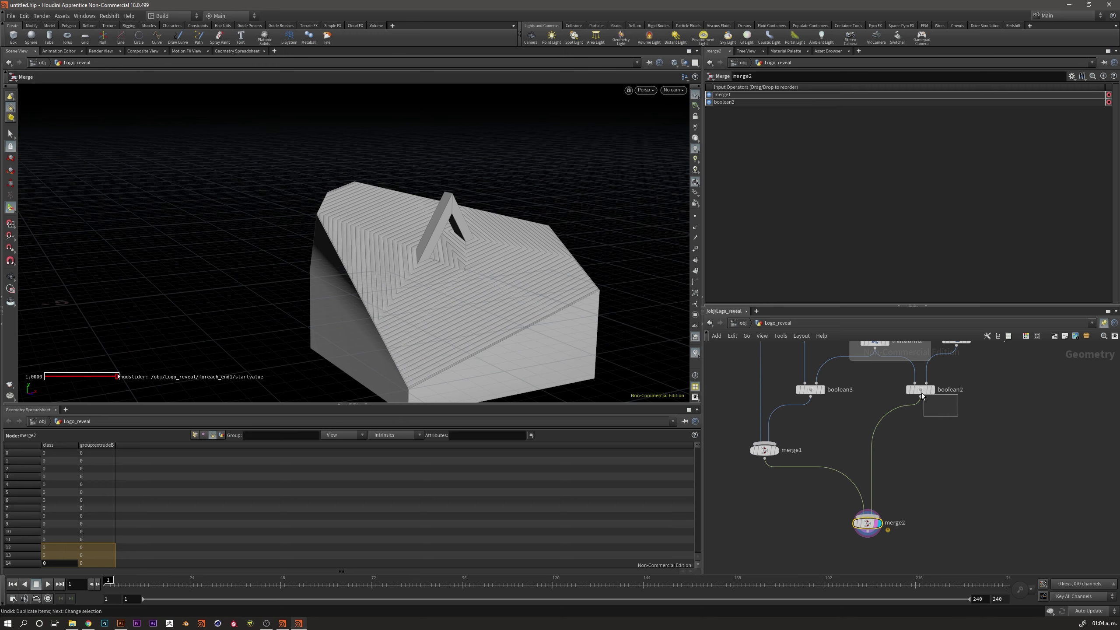
left_click_drag(921, 396, 919, 392)
left_click(771, 447)
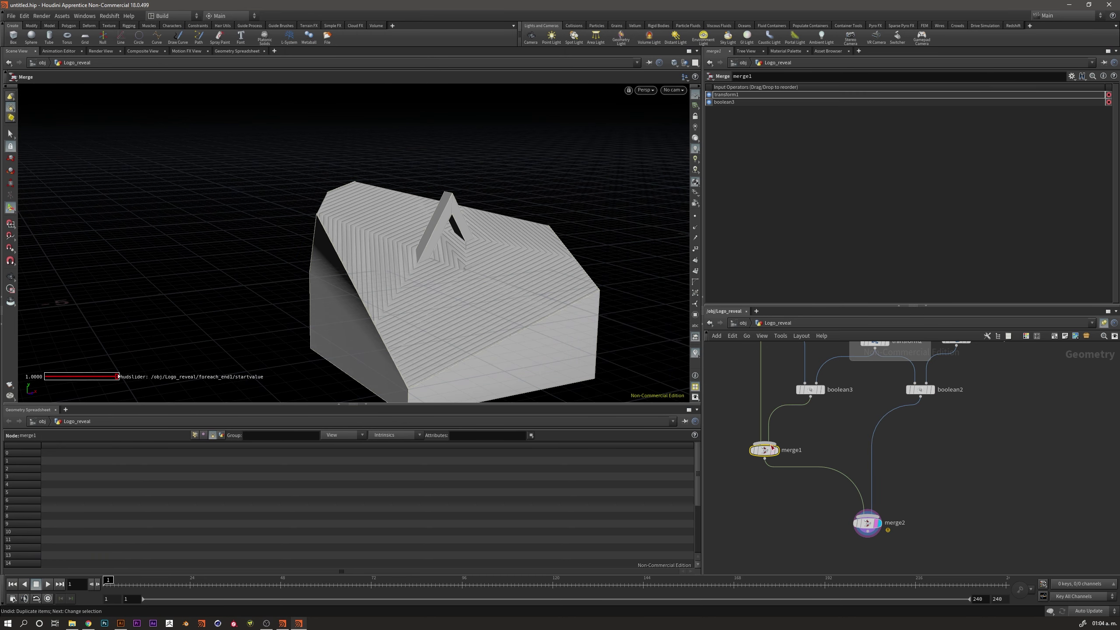
left_click(921, 398)
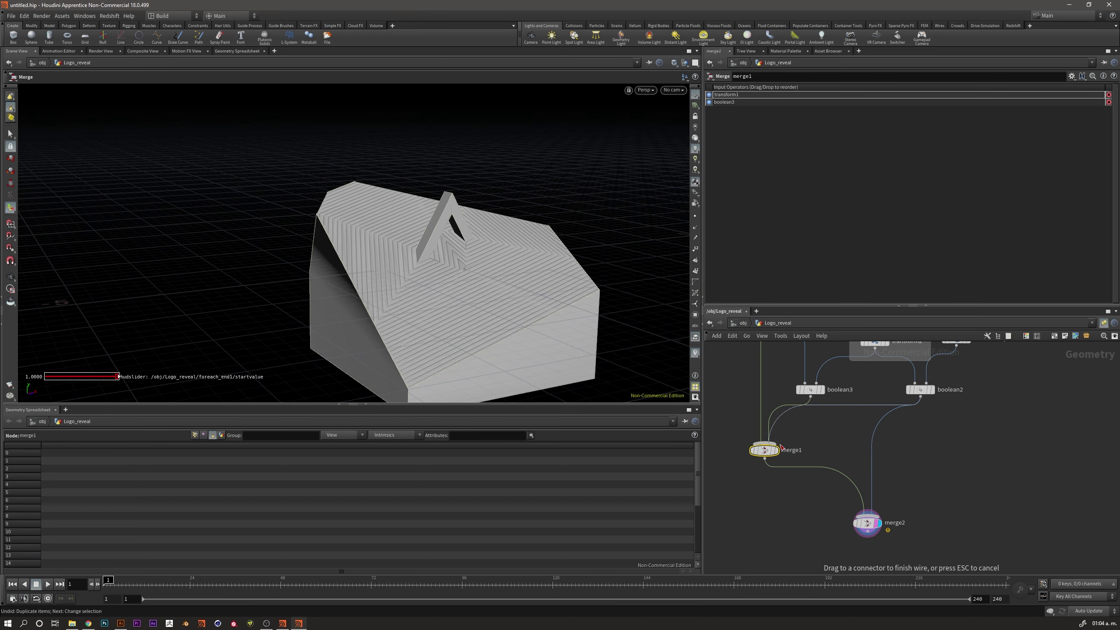
middle_click_drag(900, 431, 897, 462)
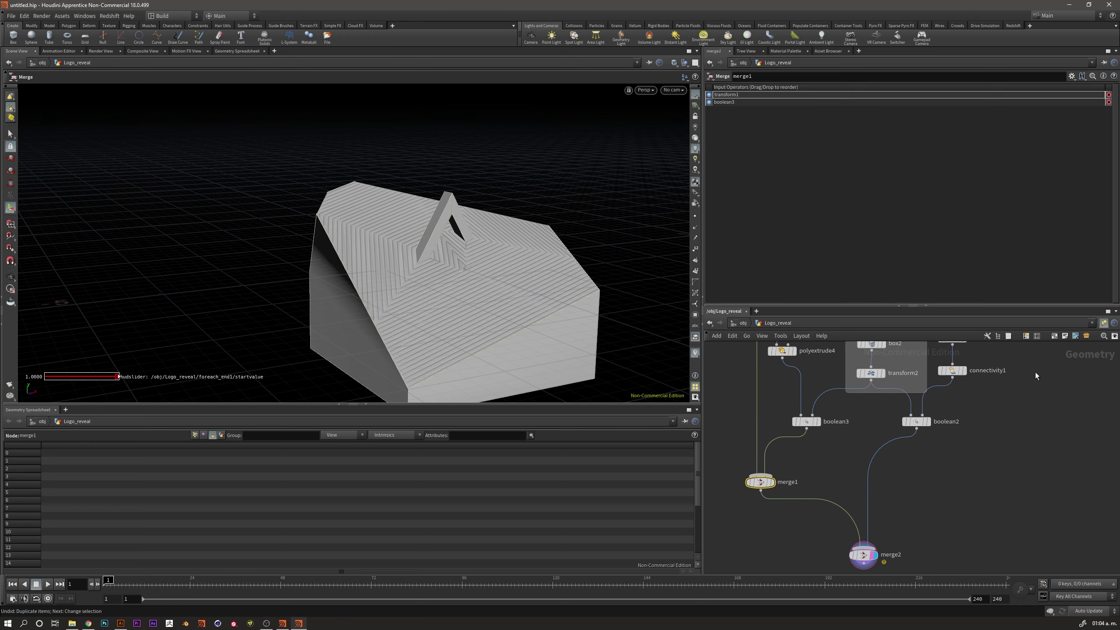
left_click_drag(1009, 371, 908, 445)
Rearrange boolean1, connectivity1 and boolean2 to the right to tidy the network
middle_click_drag(982, 448, 925, 523)
left_click_drag(897, 412, 946, 417)
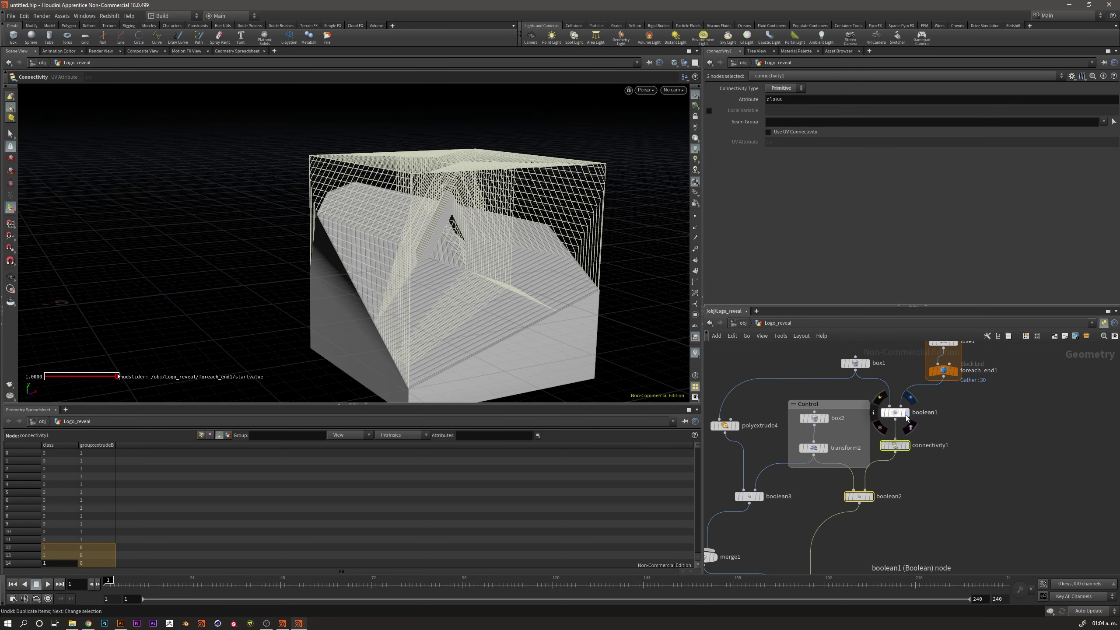
left_click_drag(859, 496, 944, 504)
left_click(907, 503)
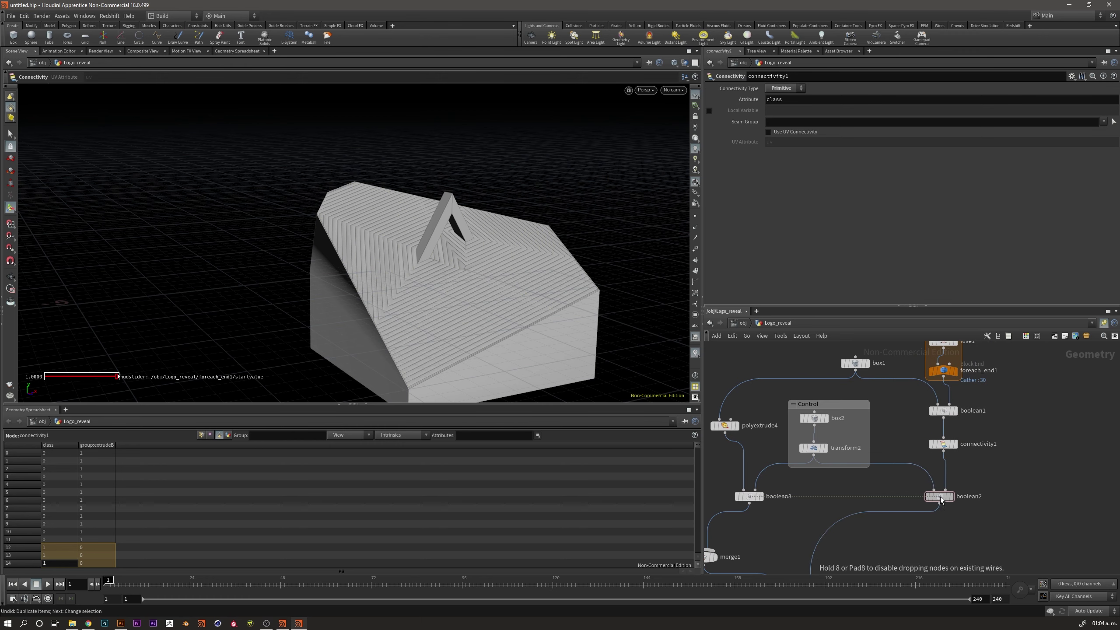
mouse_move(848, 490)
middle_mouse_down()
mouse_move(896, 474)
mouse_move(965, 417)
middle_mouse_up()
left_click_drag(758, 406, 845, 506)
middle_click_drag(1000, 467, 960, 419)
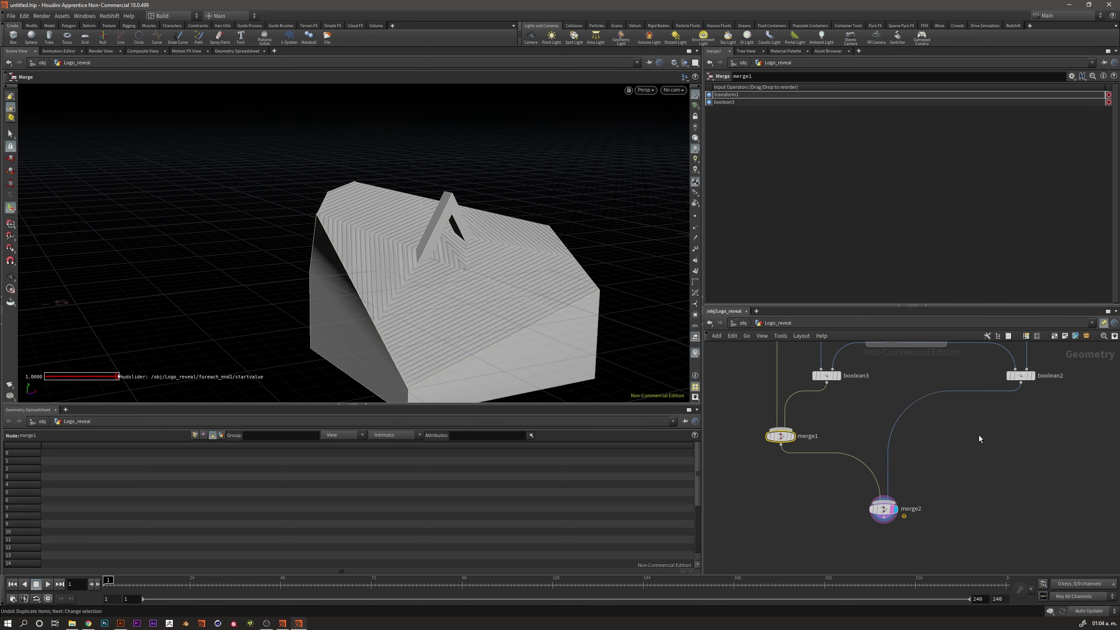
middle_click_drag(979, 440, 840, 510)
key("Escape")
mouse_move(437, 283)
left_mouse_down()
mouse_move(407, 276)
mouse_move(412, 290)
mouse_move(678, 361)
left_mouse_up()
middle_click_drag(744, 374, 778, 472)
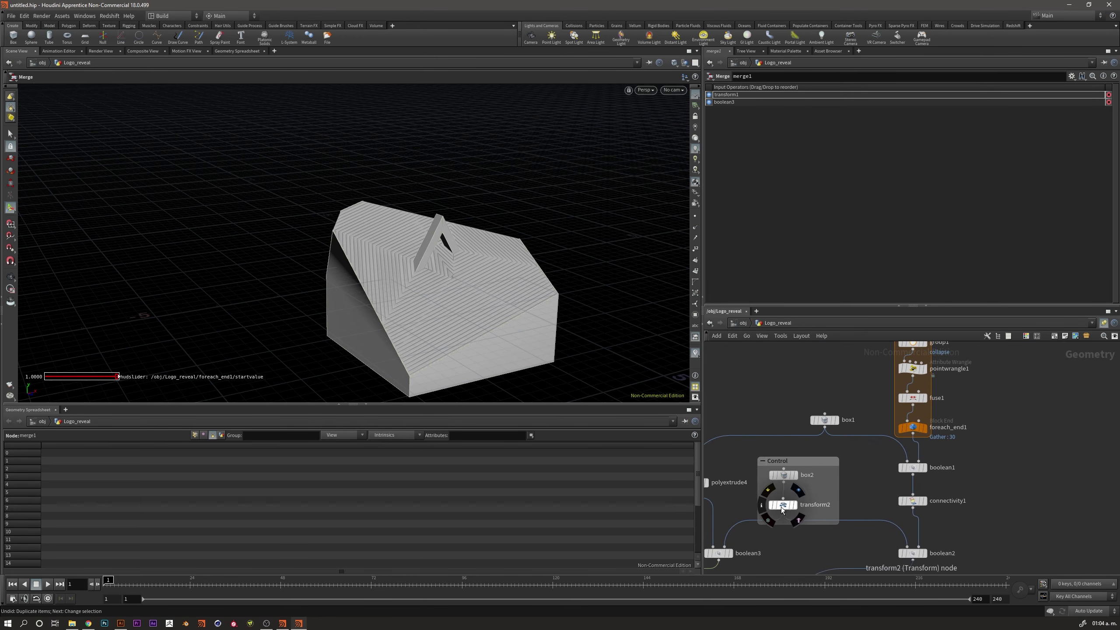
Colour the transform2 node lime green
left_click(783, 505)
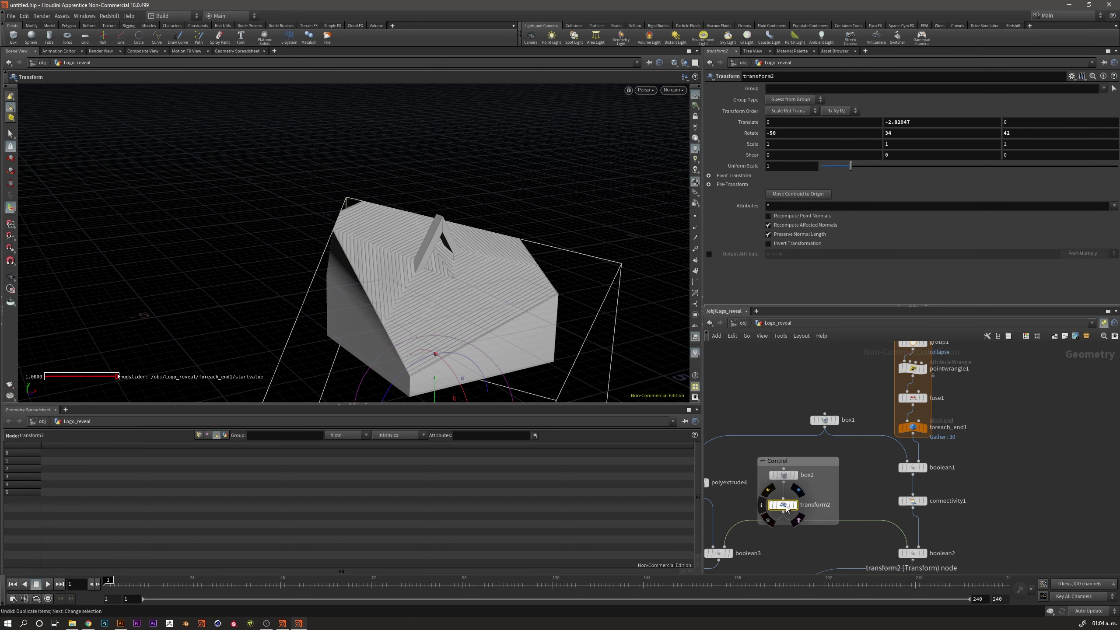
middle_click_drag(783, 508, 782, 466)
scroll(781, 461, "up", 4)
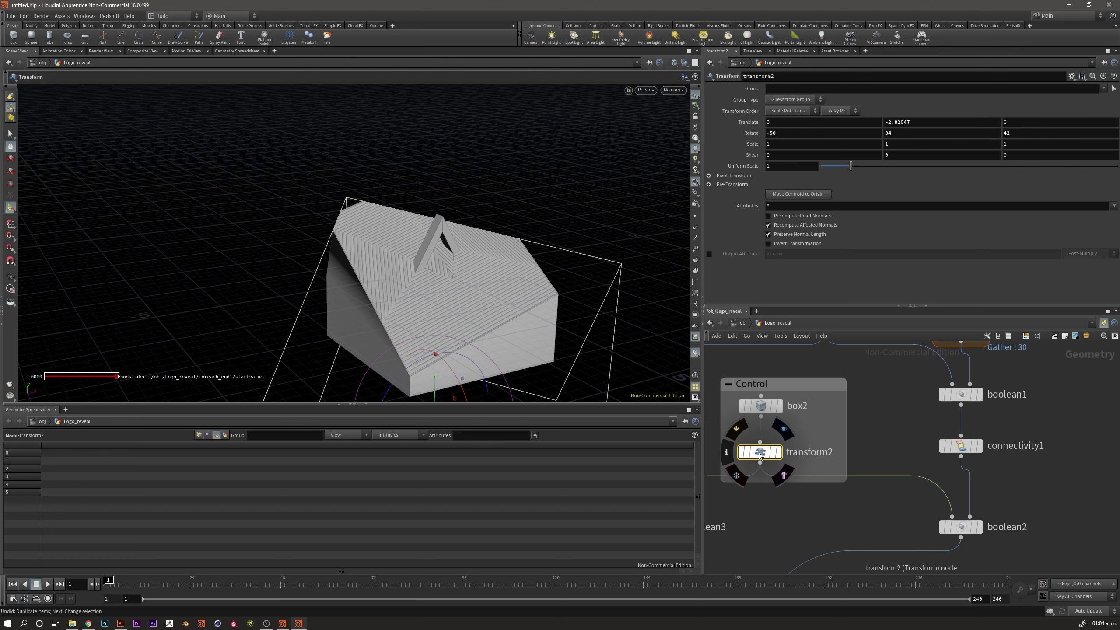
key("c")
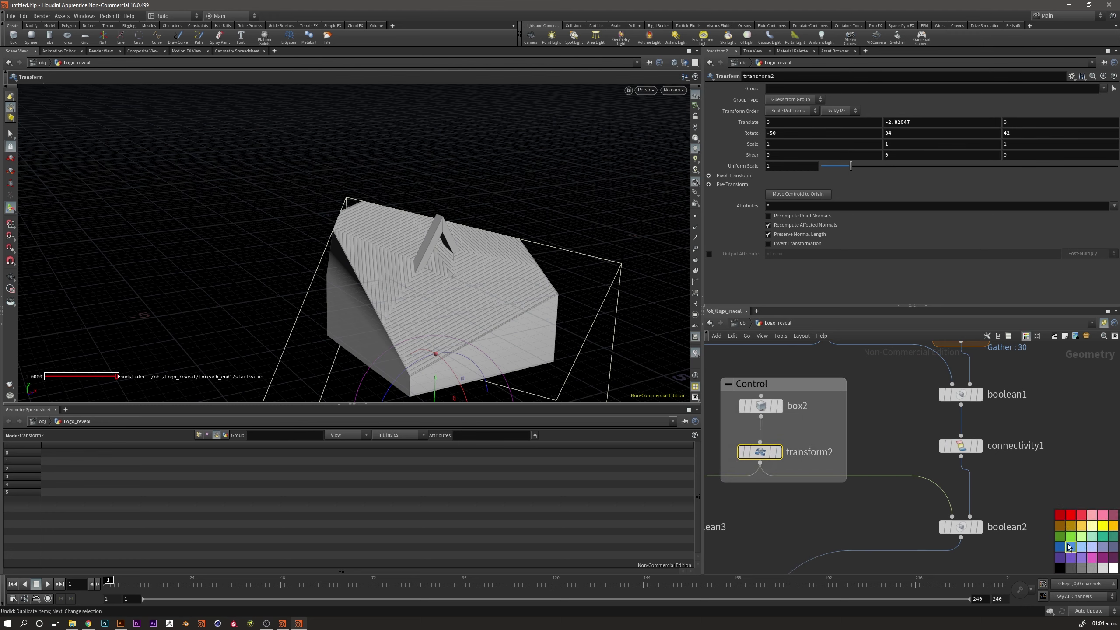
left_click(1071, 537)
key("c")
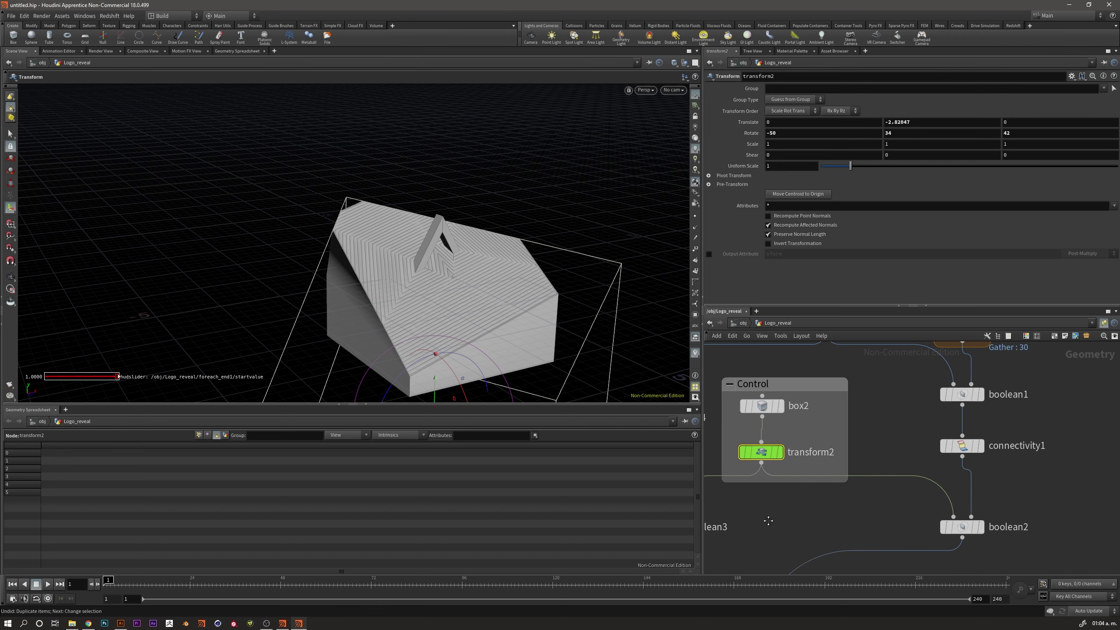
middle_click_drag(769, 511, 836, 508)
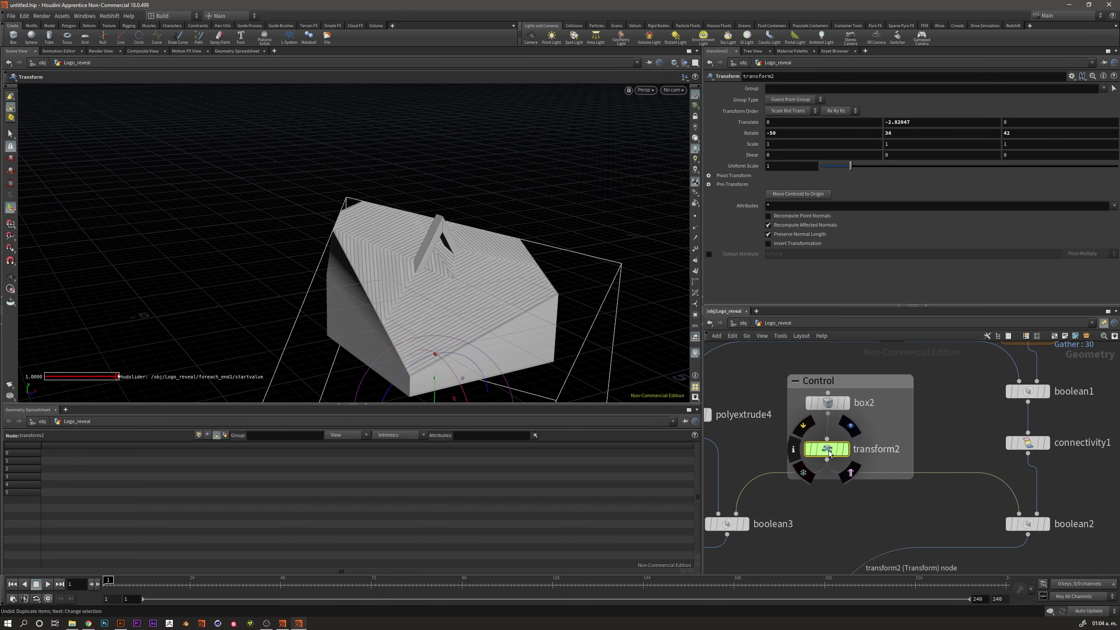
Raise the cutter box with the transform handle so Translate Y reads -0.0673438
key("Escape")
left_click_drag(343, 293, 479, 266)
key("Return")
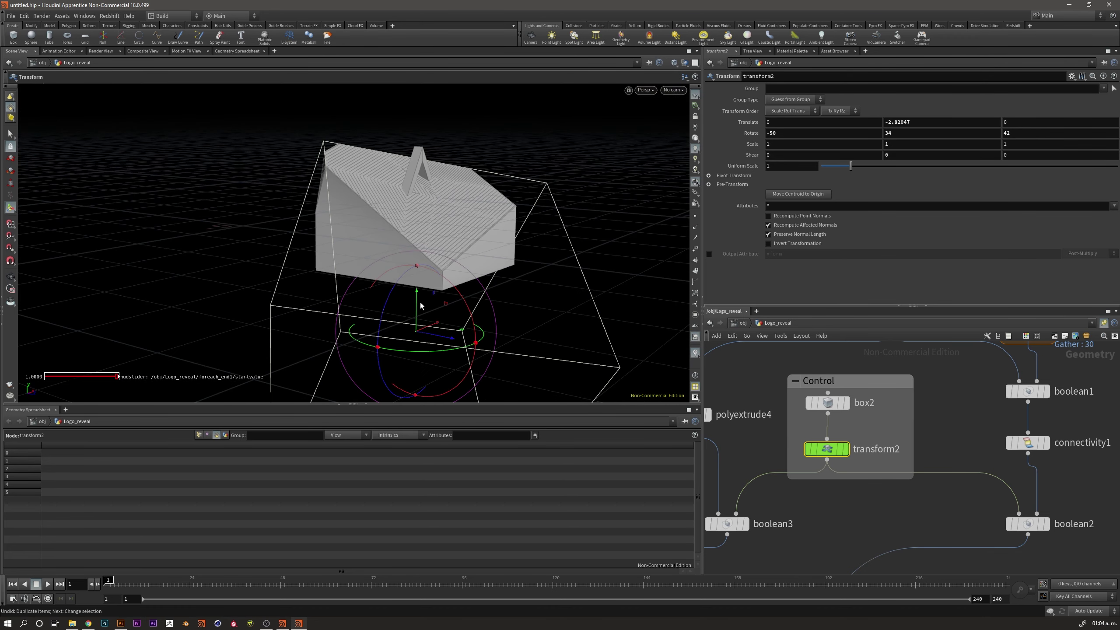
mouse_move(417, 309)
left_mouse_down()
mouse_move(427, 161)
mouse_move(425, 169)
mouse_move(507, 178)
mouse_move(572, 220)
mouse_move(465, 265)
mouse_move(368, 257)
mouse_move(475, 313)
mouse_move(483, 219)
left_mouse_up()
key("Escape")
key("r")
key("Escape")
mouse_move(546, 229)
left_mouse_down()
mouse_move(453, 225)
mouse_move(256, 305)
left_mouse_up()
key("Return")
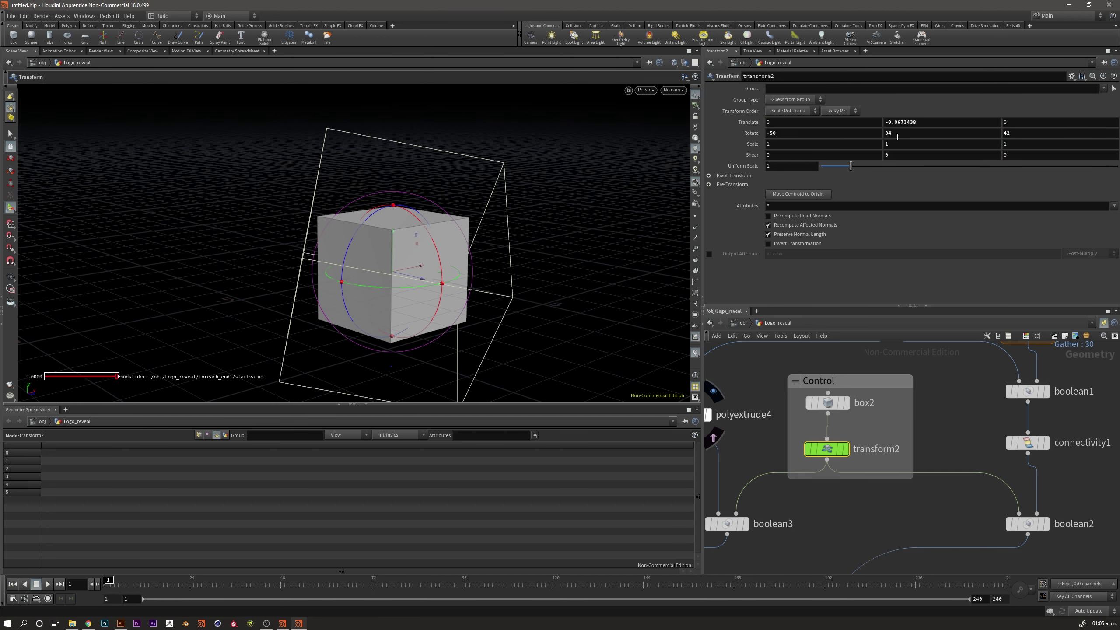
Key transform2's Translate Y at frame 1, then scrub to frame 240 and edit the end frame
double_click(922, 122)
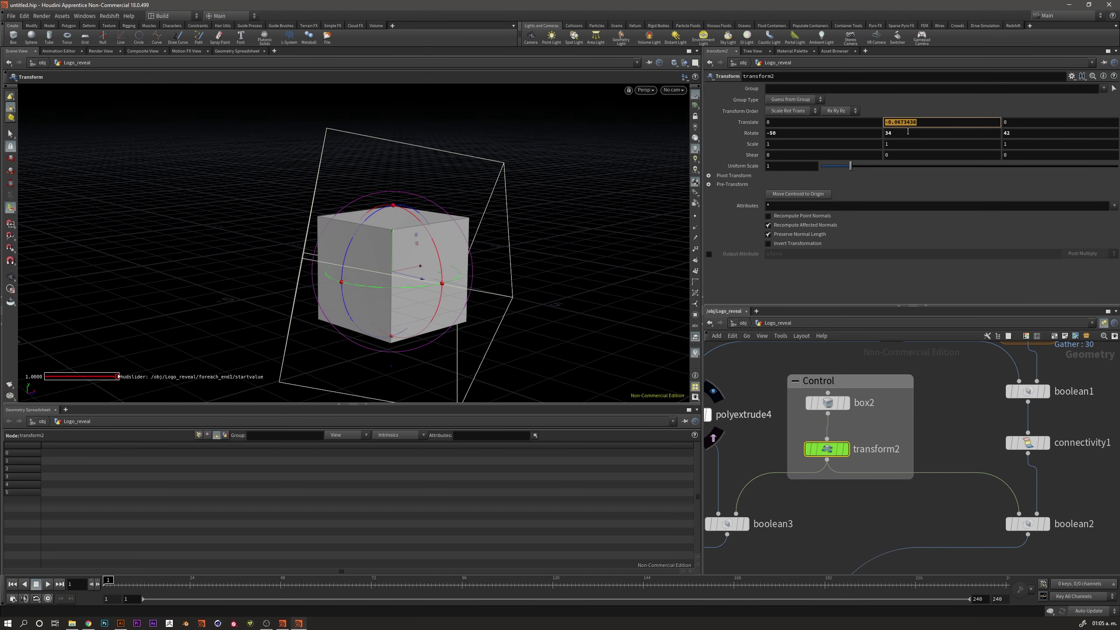
left_click(108, 580)
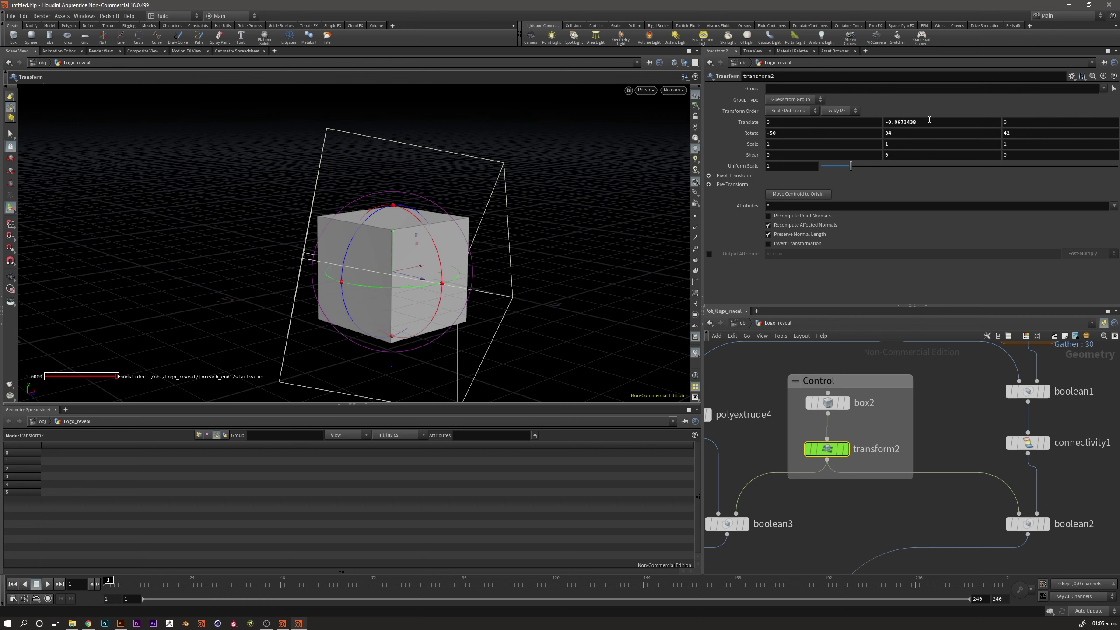
left_click(884, 123)
key("Return")
left_click(923, 122, "alt")
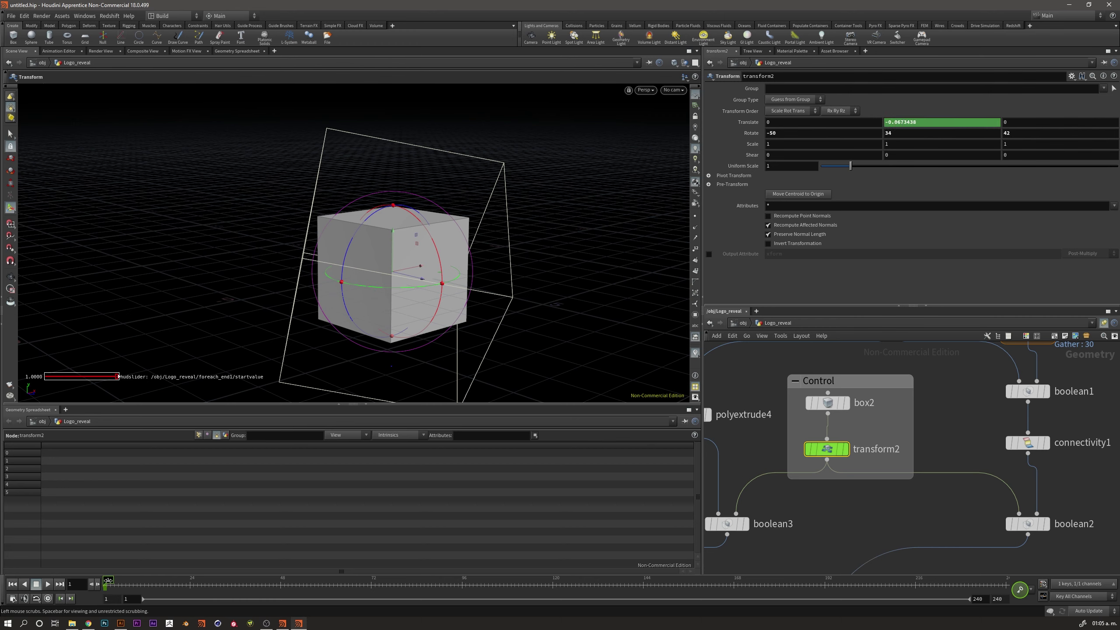
left_click_drag(108, 580, 1026, 575)
double_click(984, 599)
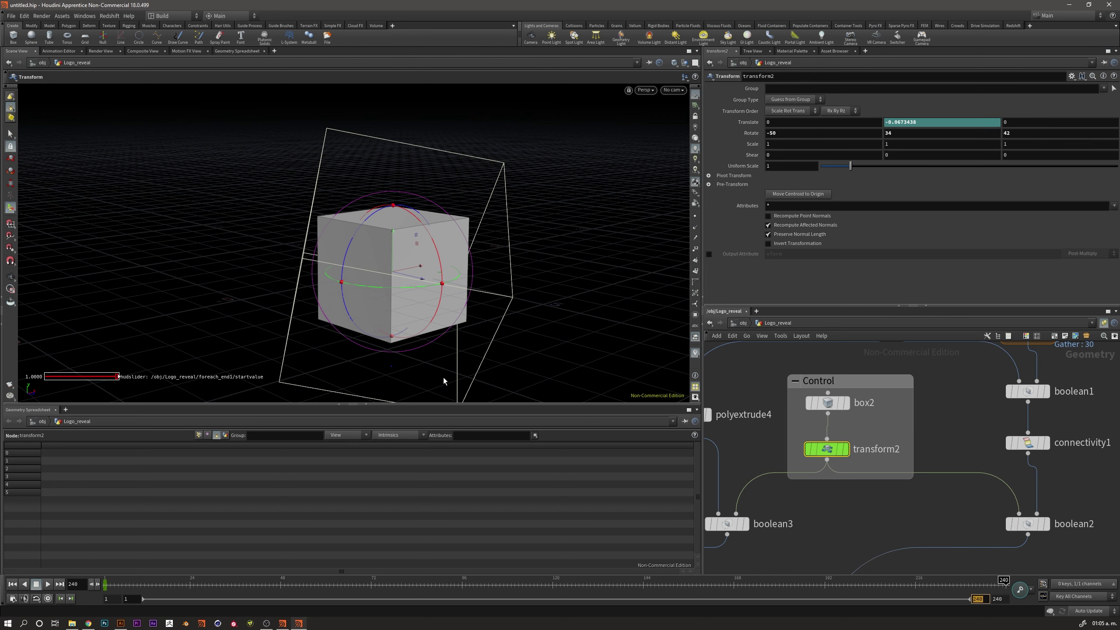
Check the Global Animation Options 1–240 frame range at 24 FPS and close the dialog
left_click(13, 598)
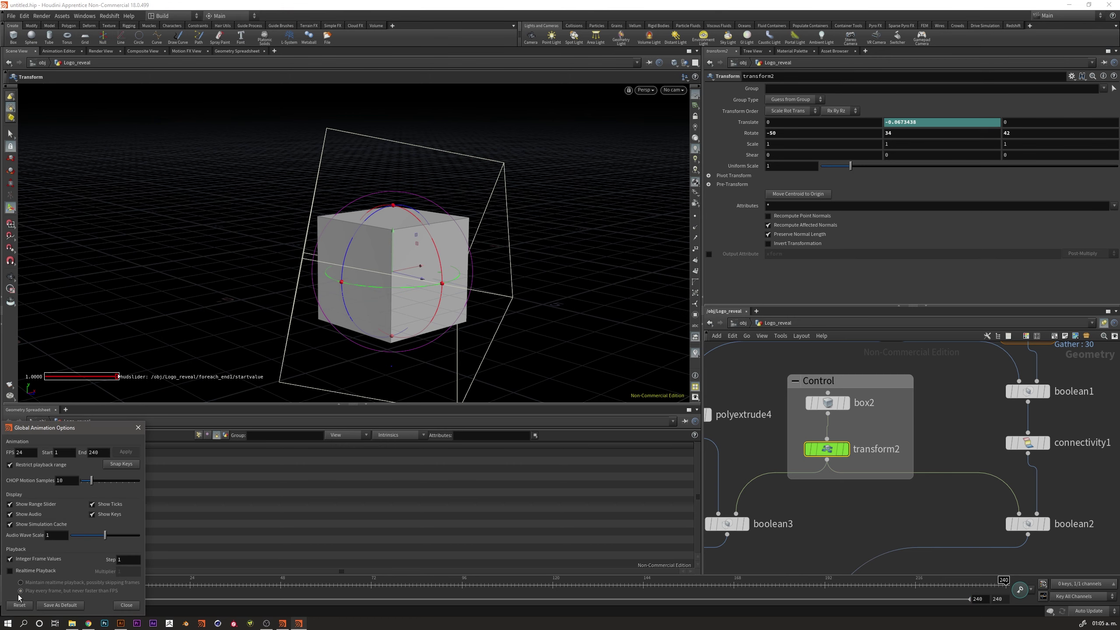
mouse_move(48, 428)
left_mouse_down()
mouse_move(208, 381)
mouse_move(230, 360)
left_mouse_up()
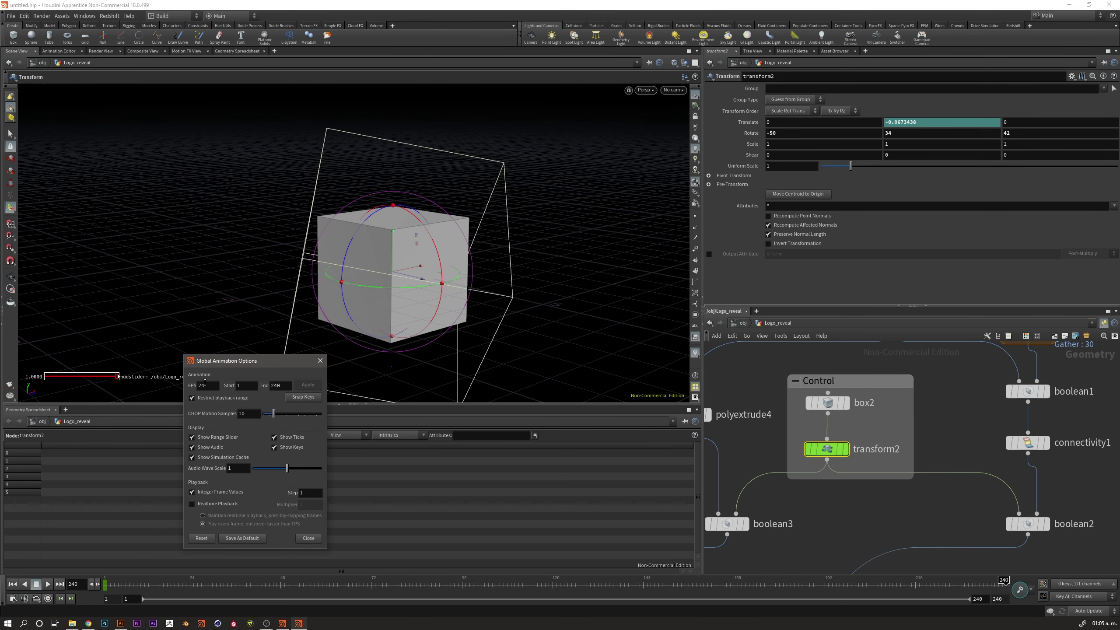
left_click(205, 383)
key("Tab")
key("Tab")
left_click(320, 360)
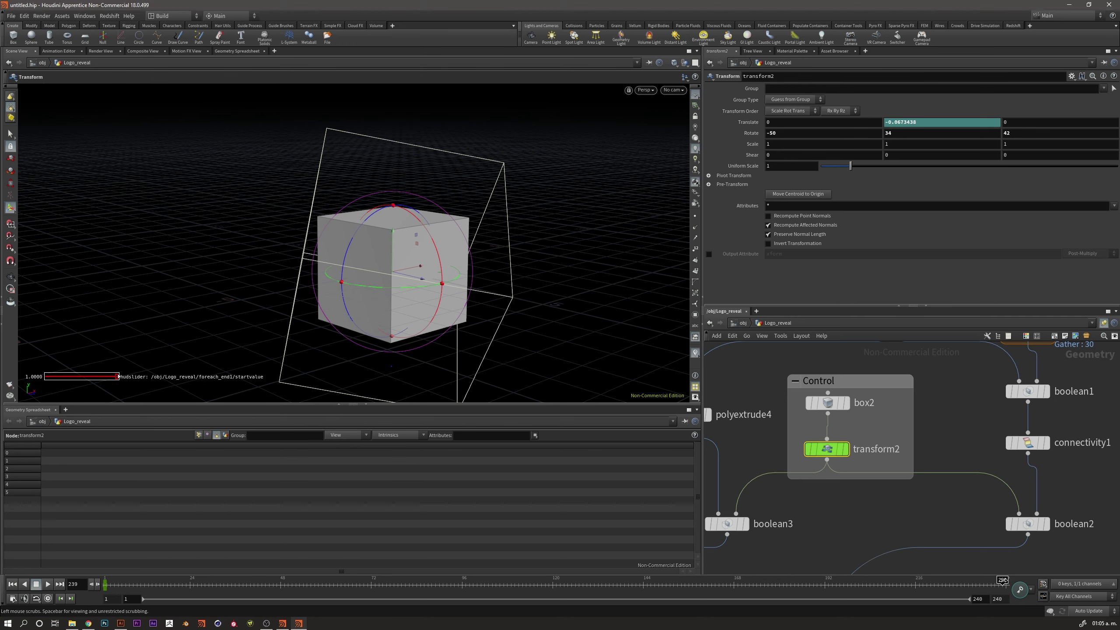
Key Translate Y at -8.40793 on frame 240, then scrub to frames 92 and 126 to preview
mouse_move(396, 240)
left_mouse_down()
mouse_move(394, 405)
mouse_move(423, 400)
left_mouse_up()
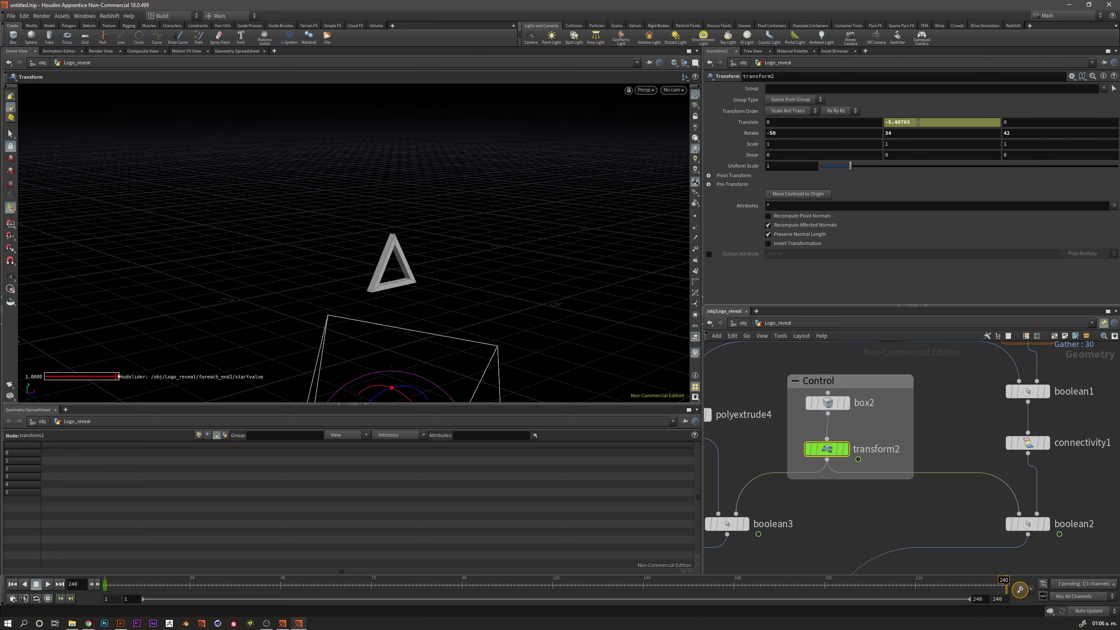
left_click(918, 122, "alt")
mouse_move(1003, 582)
left_mouse_down()
mouse_move(264, 561)
mouse_move(105, 577)
mouse_move(575, 573)
left_mouse_up()
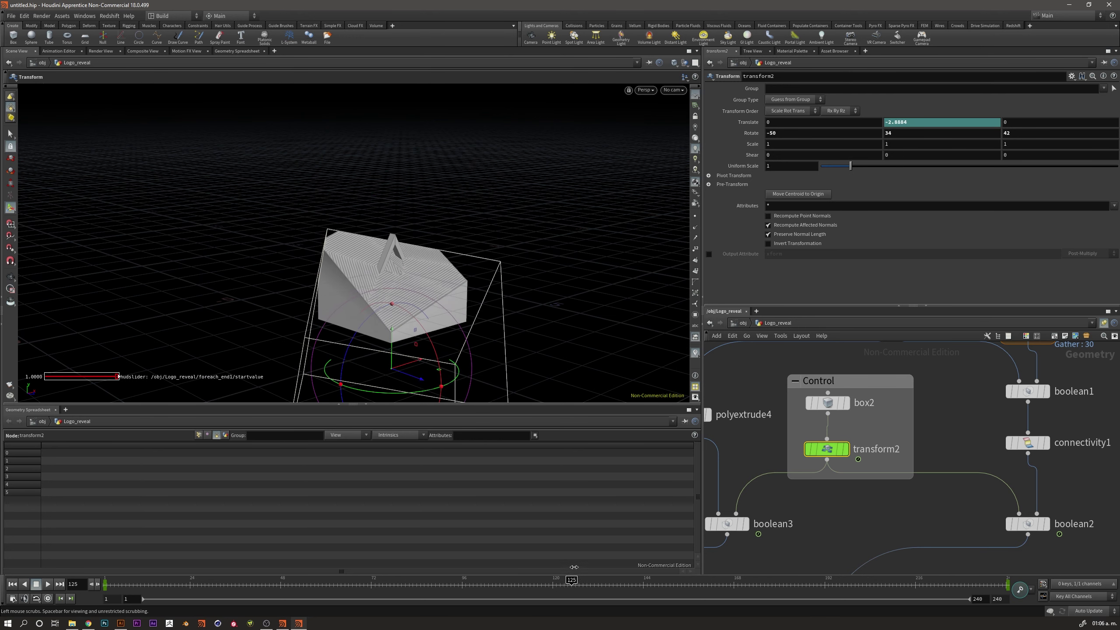
middle_click_drag(929, 547, 871, 443)
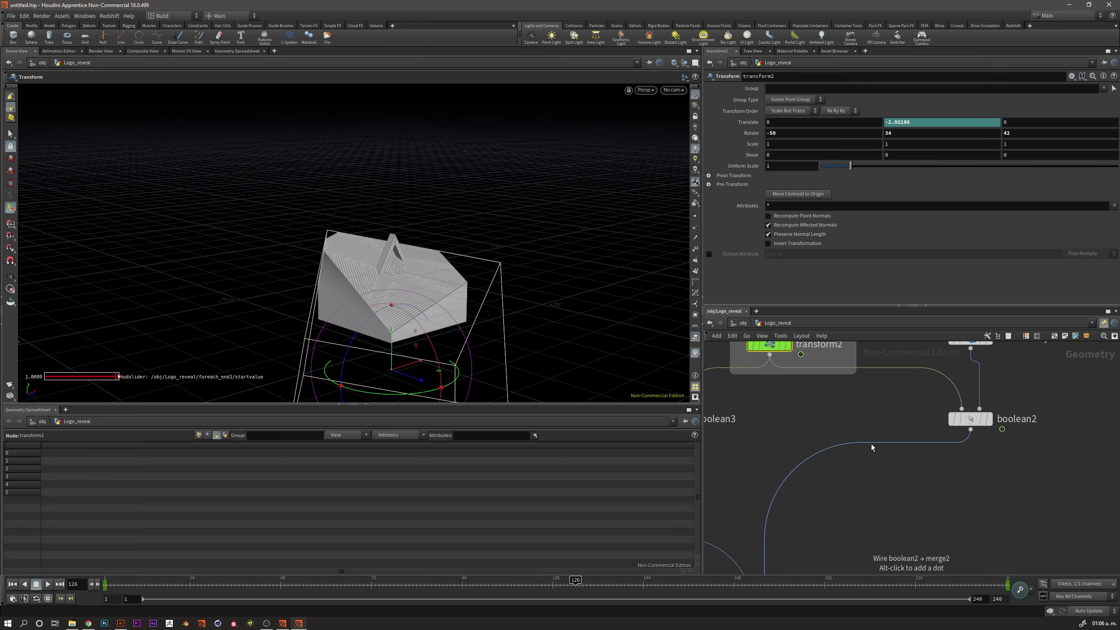
Set the display flag on boolean2 to show the intersect result
key("Escape")
scroll(489, 246, "up", 3)
mouse_move(488, 246)
left_mouse_down()
mouse_move(451, 321)
mouse_move(362, 303)
mouse_move(395, 293)
mouse_move(370, 283)
mouse_move(417, 247)
mouse_move(399, 282)
mouse_move(432, 282)
mouse_move(342, 248)
left_mouse_up()
key("t")
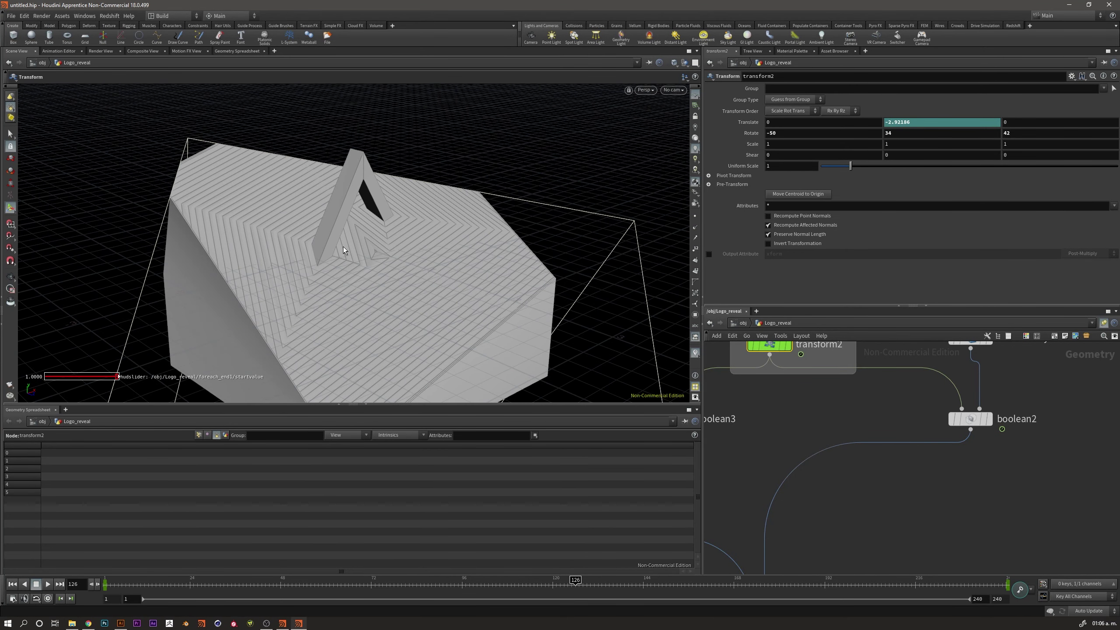
middle_click_drag(996, 462, 871, 489)
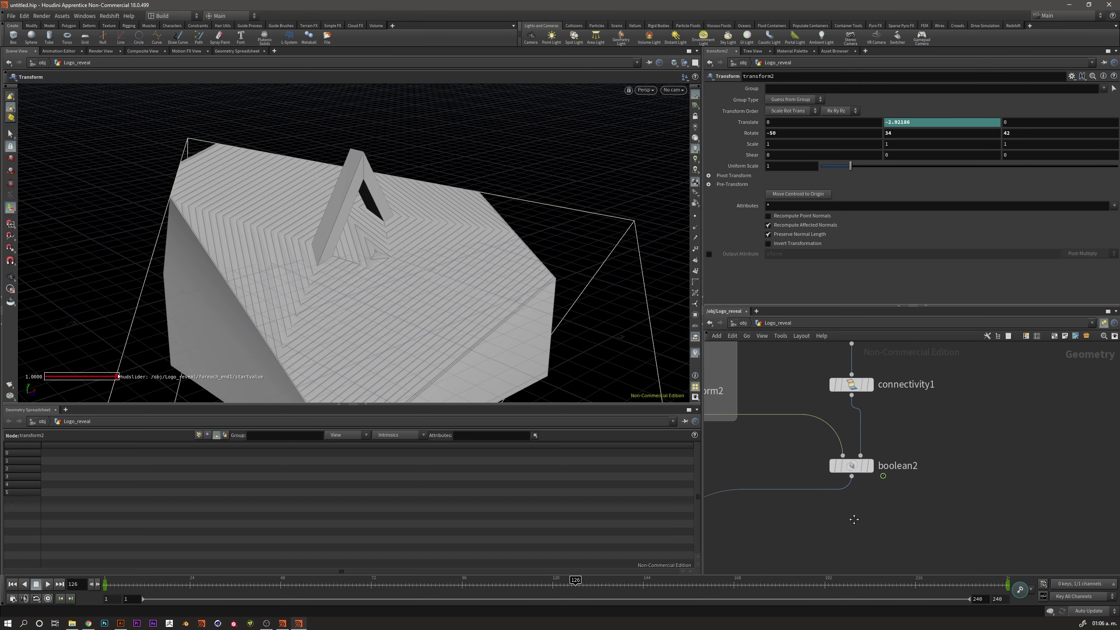
left_click(863, 458)
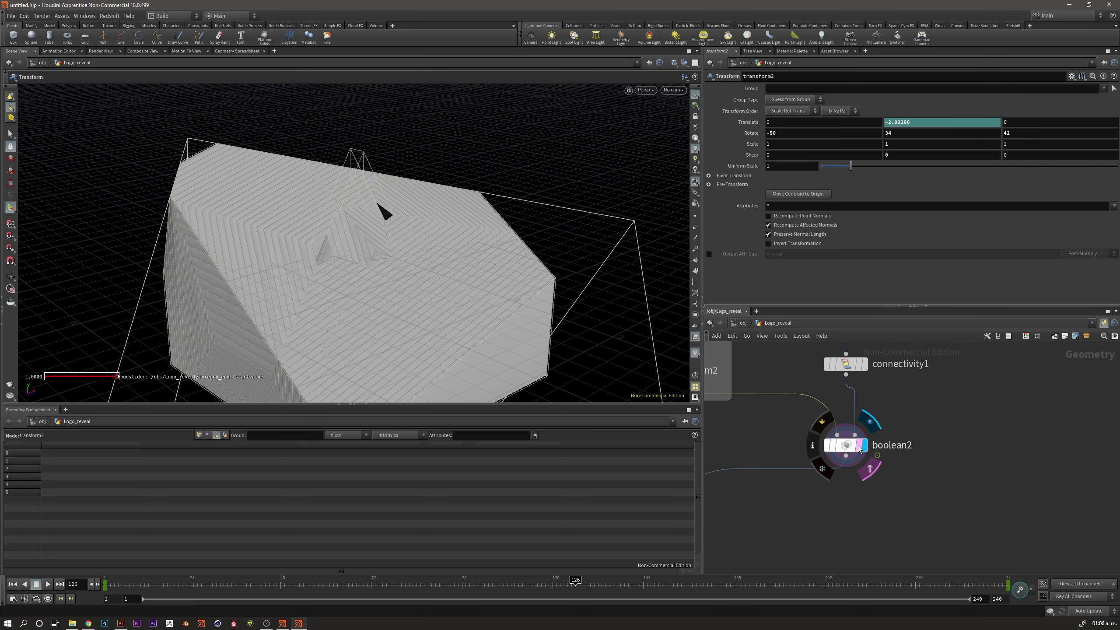
left_click_drag(906, 488, 837, 432)
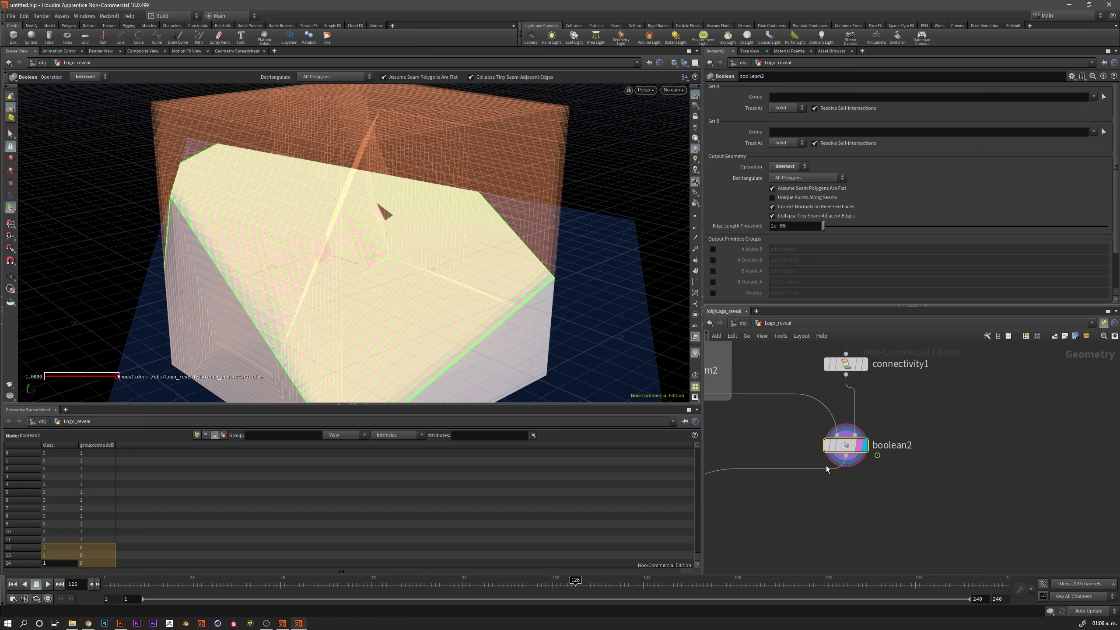
Save the scene to the Desktop project folder as LogoPsTut_v1.hipnc
key("ctrl+s")
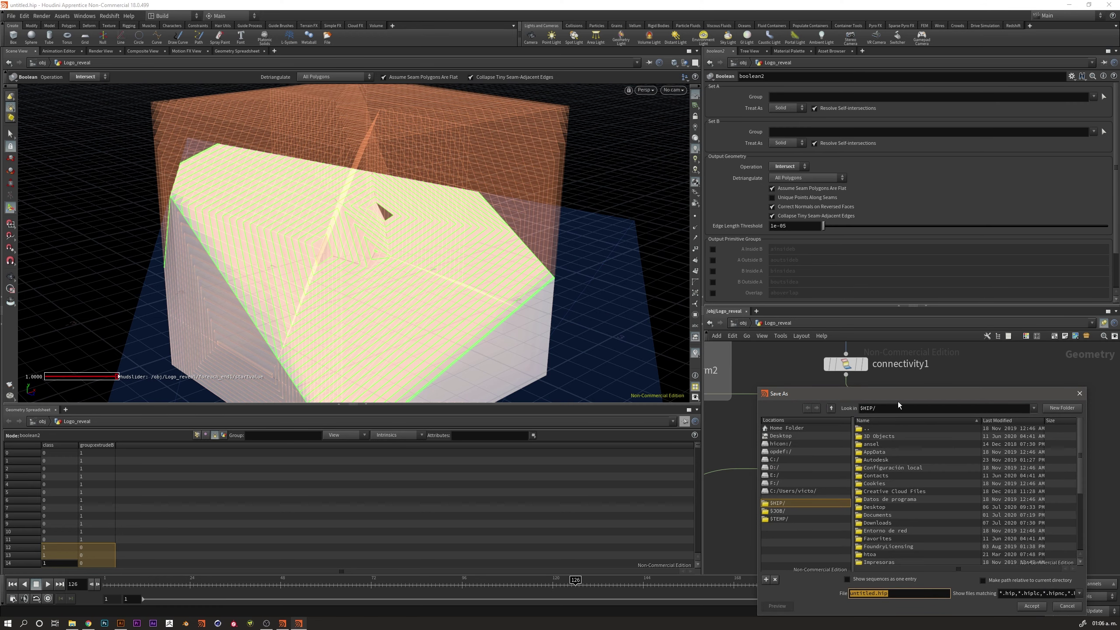
left_click_drag(898, 392, 743, 315)
left_click(642, 359)
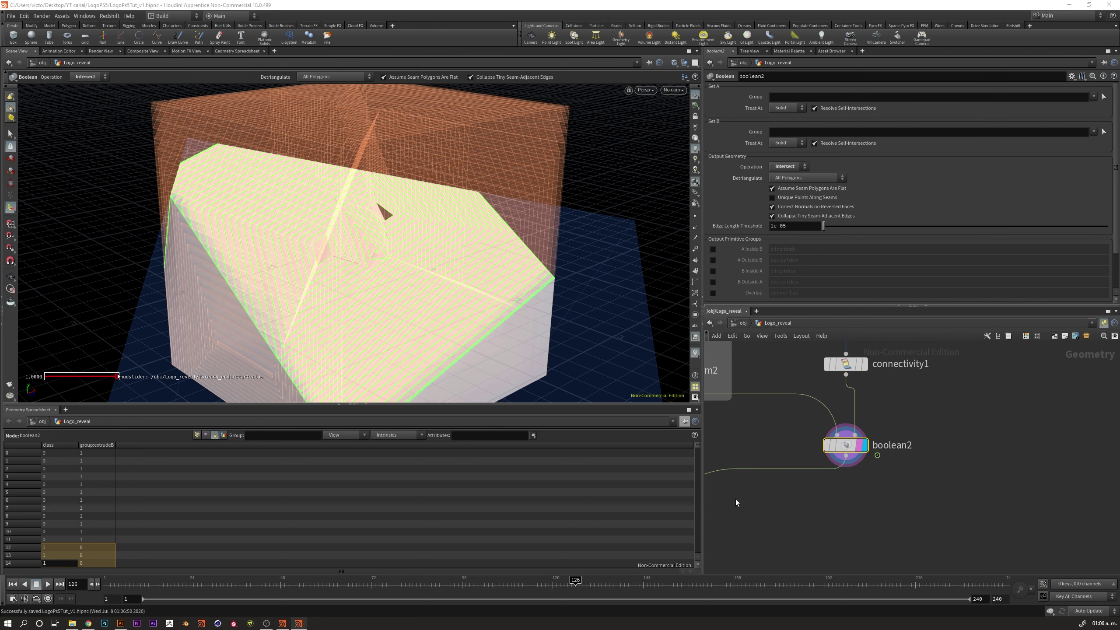
left_click(877, 494)
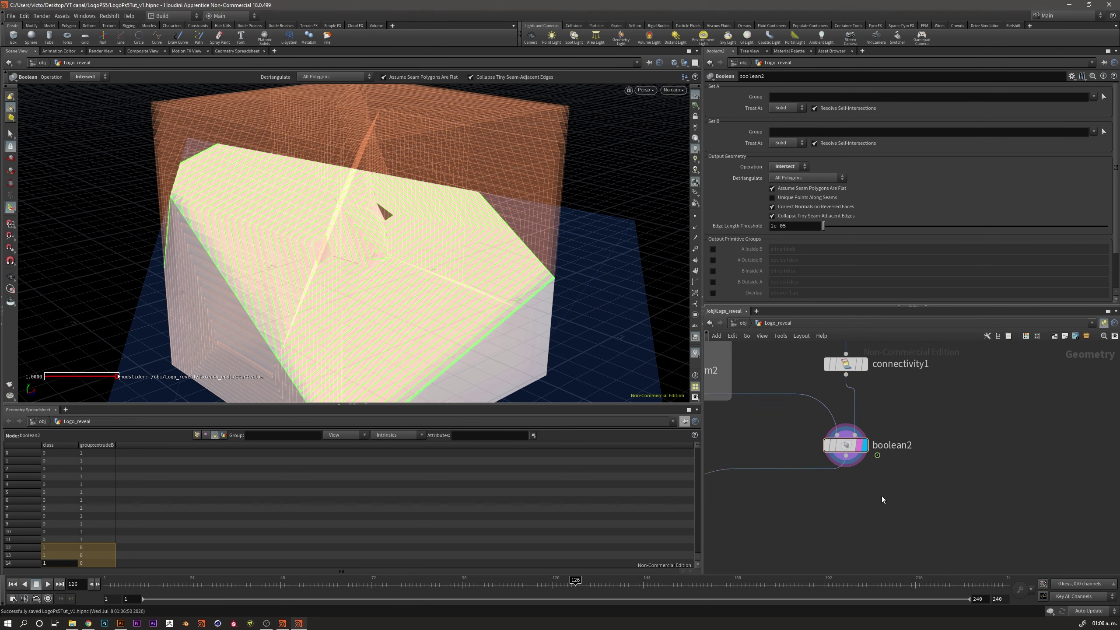
left_click(876, 458)
middle_click_drag(889, 498, 949, 468)
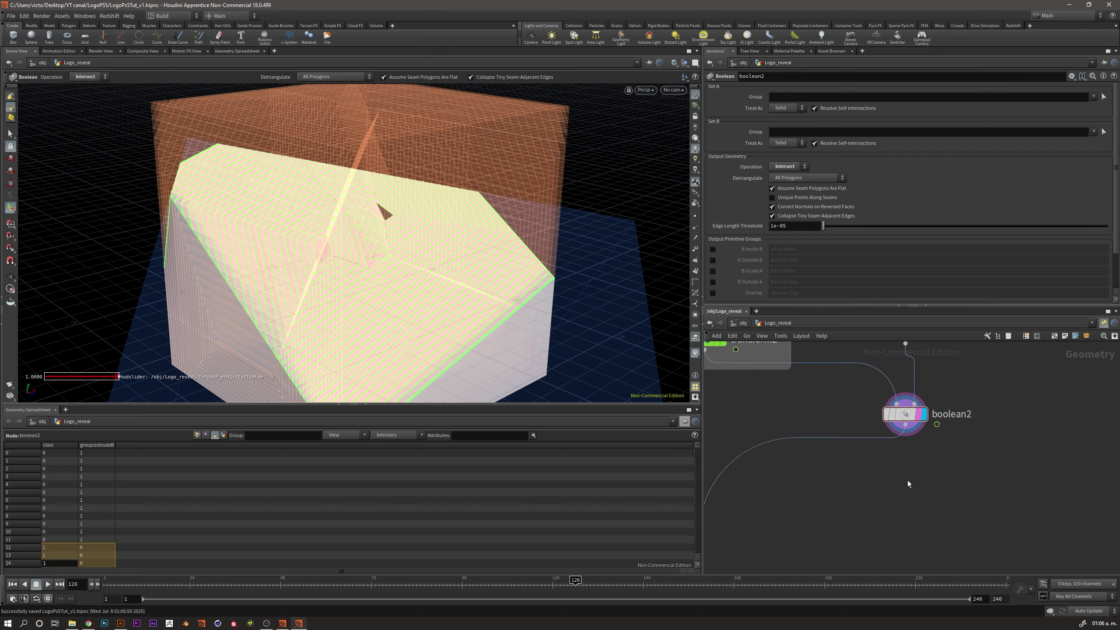
key("Tab")
Add an Attribute VOP, attribvop1, wired below boolean2, and make it the displayed node
type("attr")
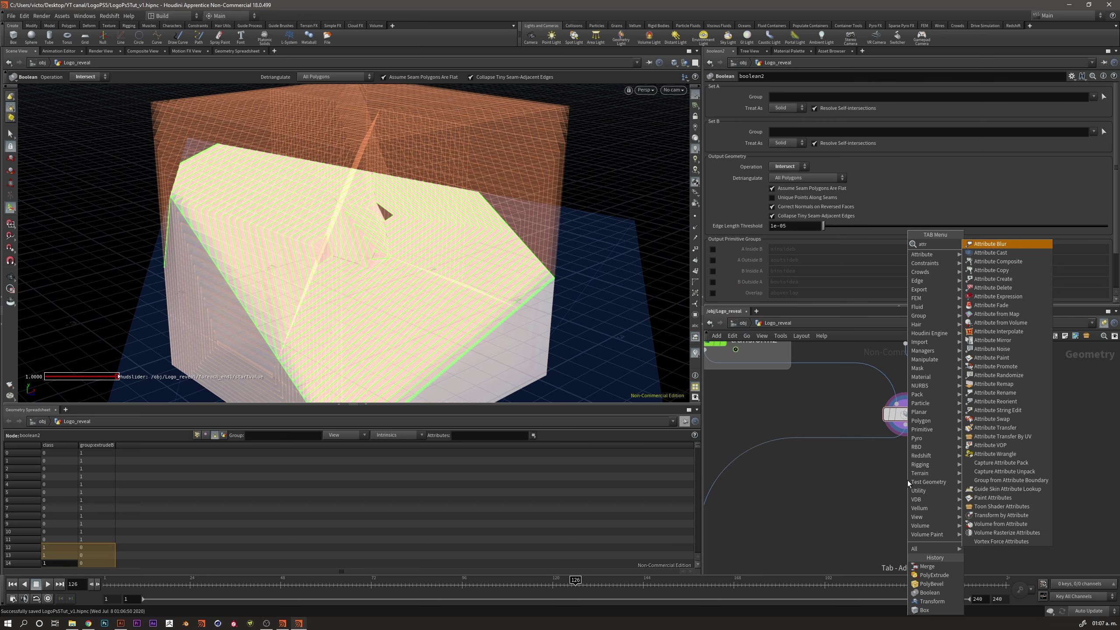
key("Return")
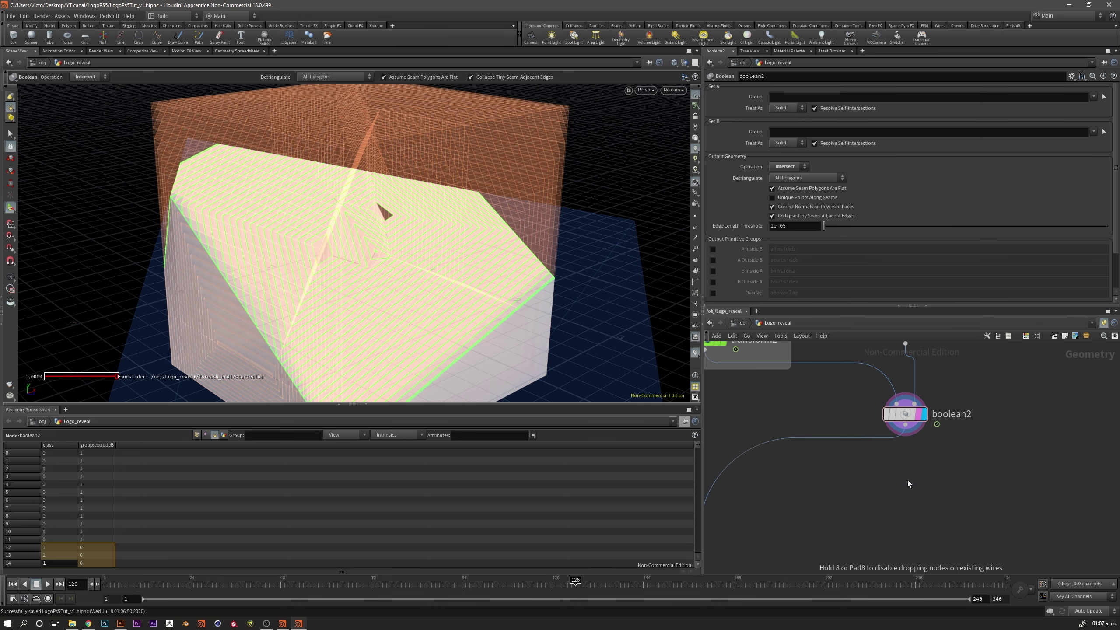
left_click(908, 483)
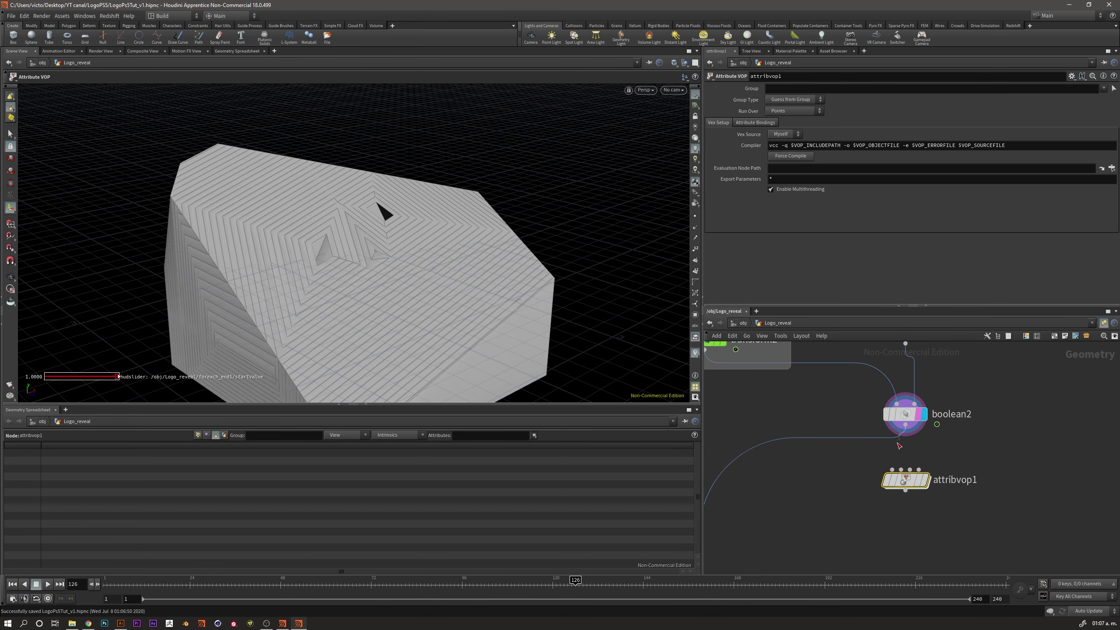
key("ctrl+z")
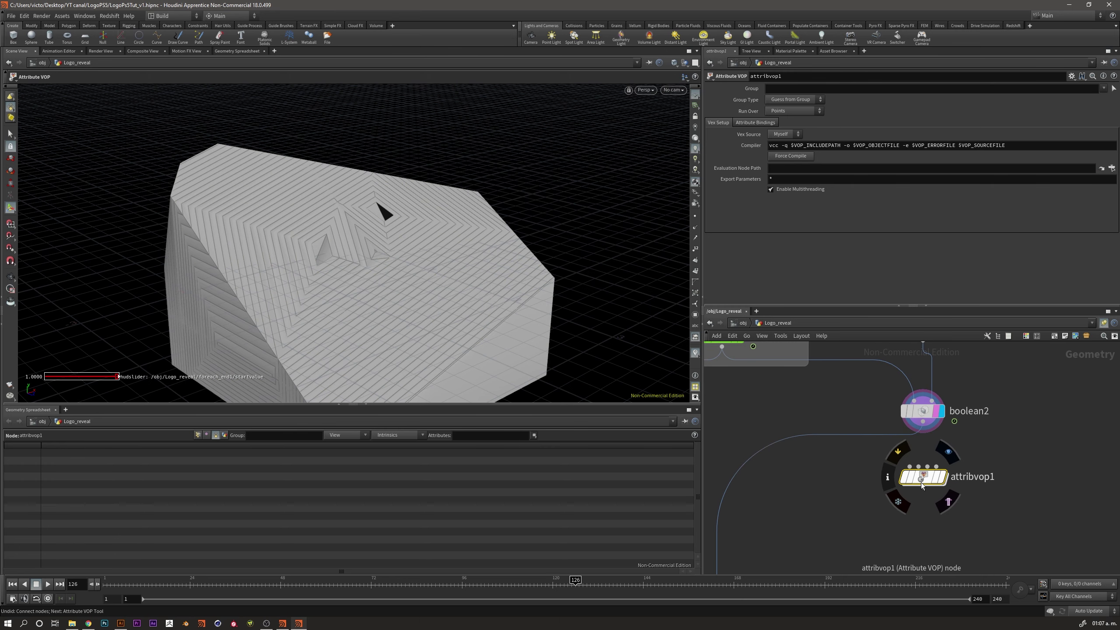
mouse_move(922, 485)
left_mouse_down()
mouse_move(836, 447)
mouse_move(922, 452)
left_mouse_up()
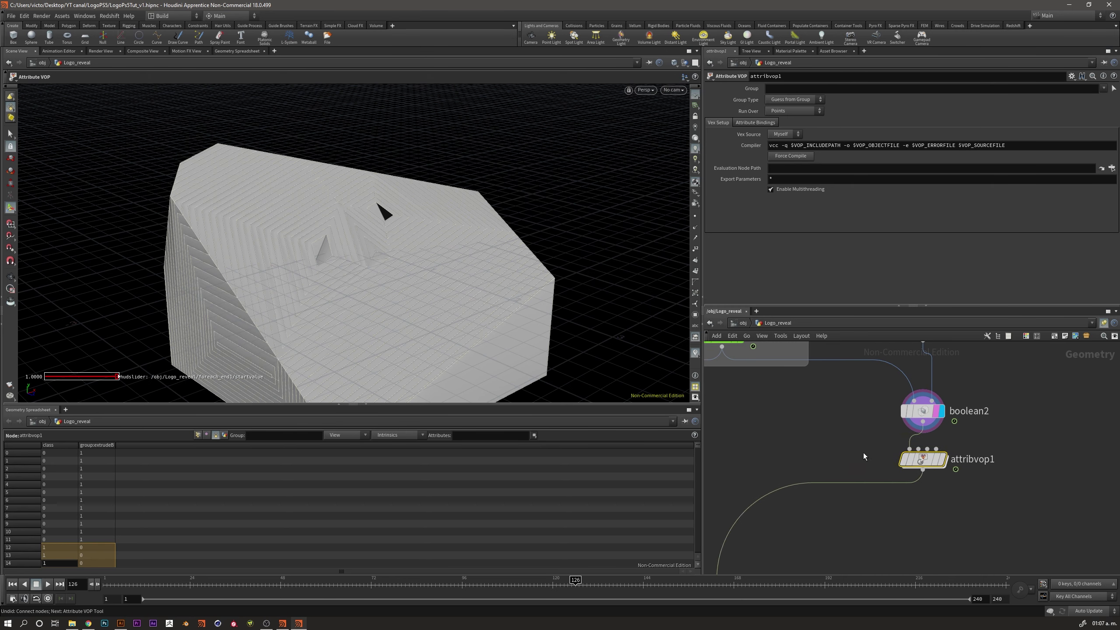
middle_click_drag(864, 457, 812, 432)
left_click(890, 435)
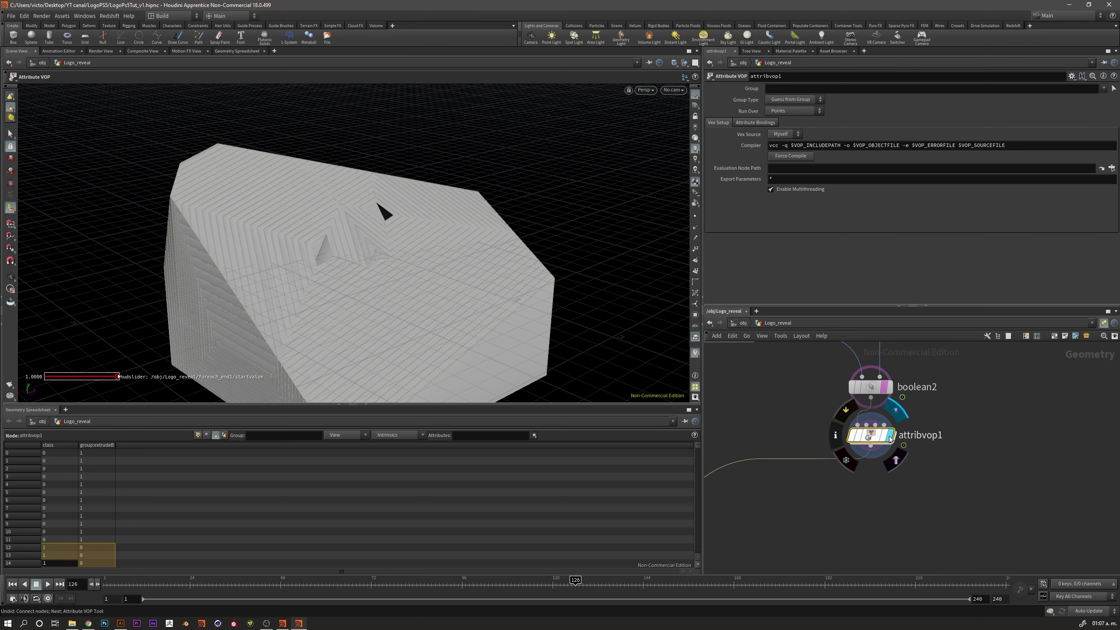
middle_click_drag(927, 470, 907, 488)
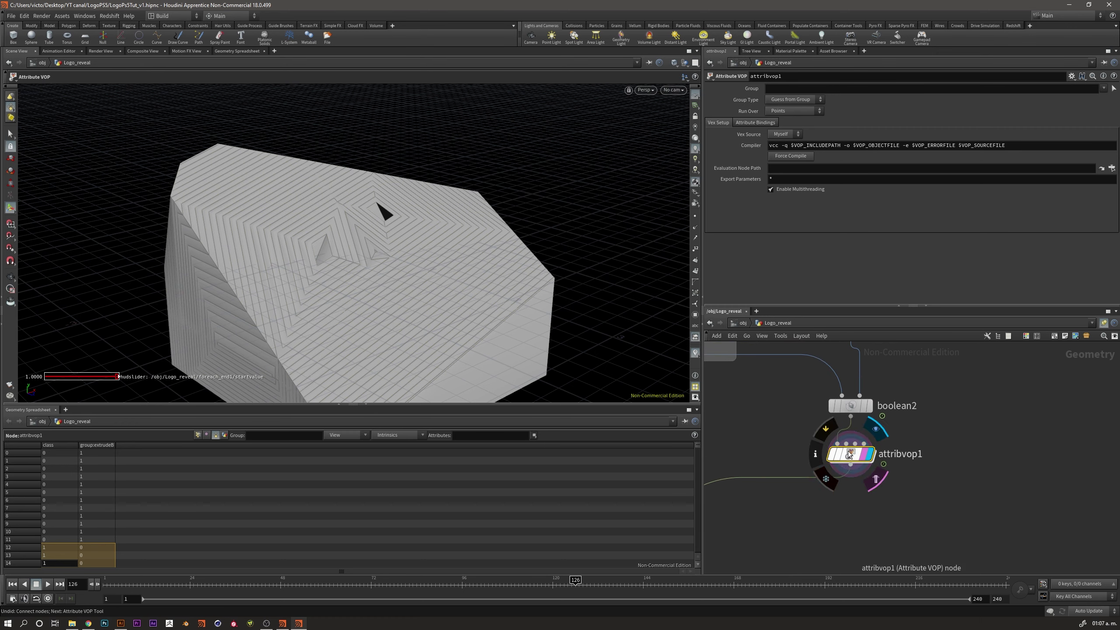
Dive into attribvop1 and spread geometryvopglobal1 and geometryvopoutput1 apart, framing them with H
double_click(855, 456)
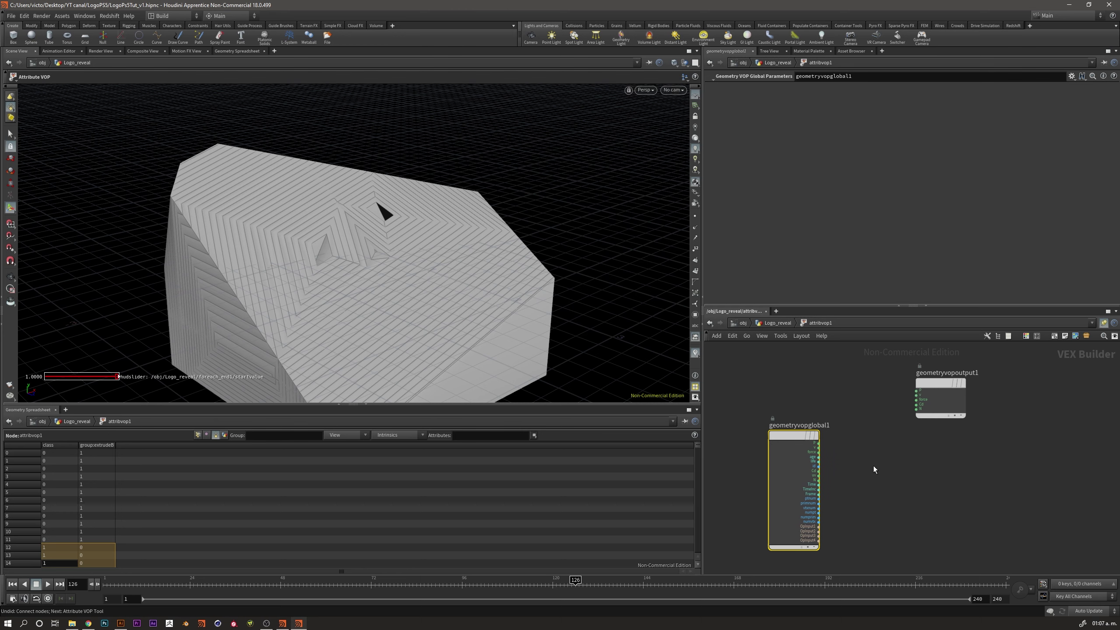
left_click_drag(930, 375, 944, 436)
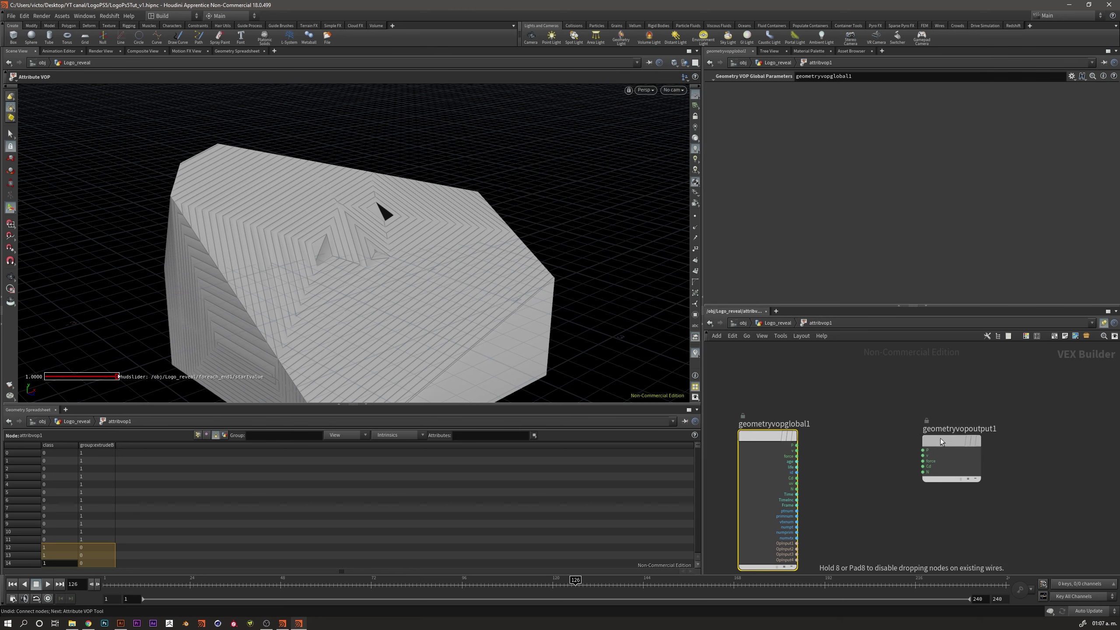
key("h")
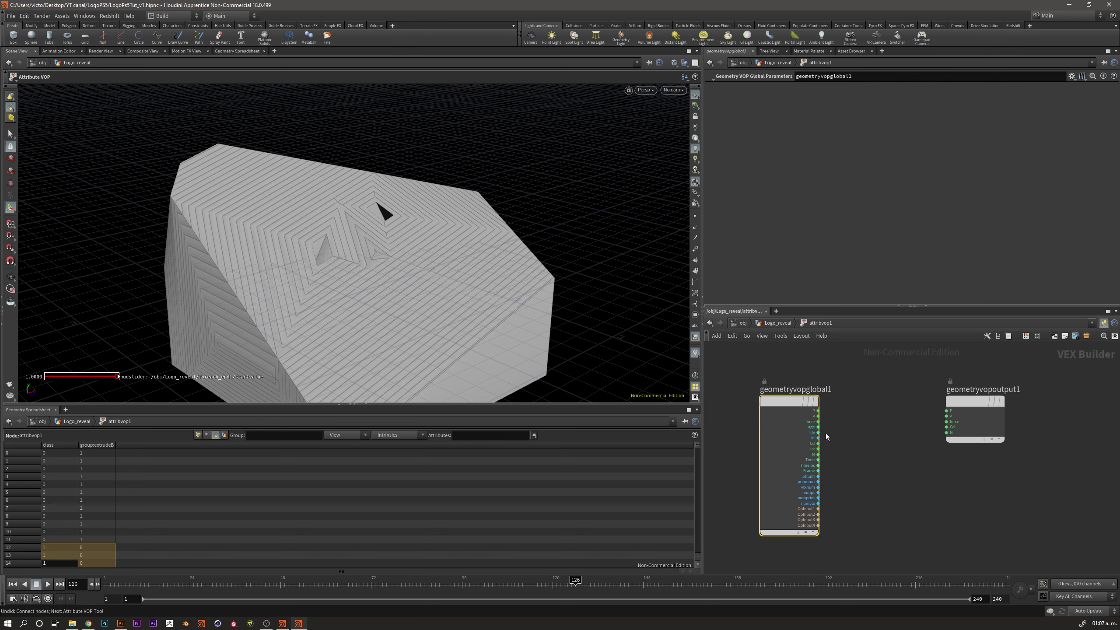
middle_click_drag(826, 432, 828, 480)
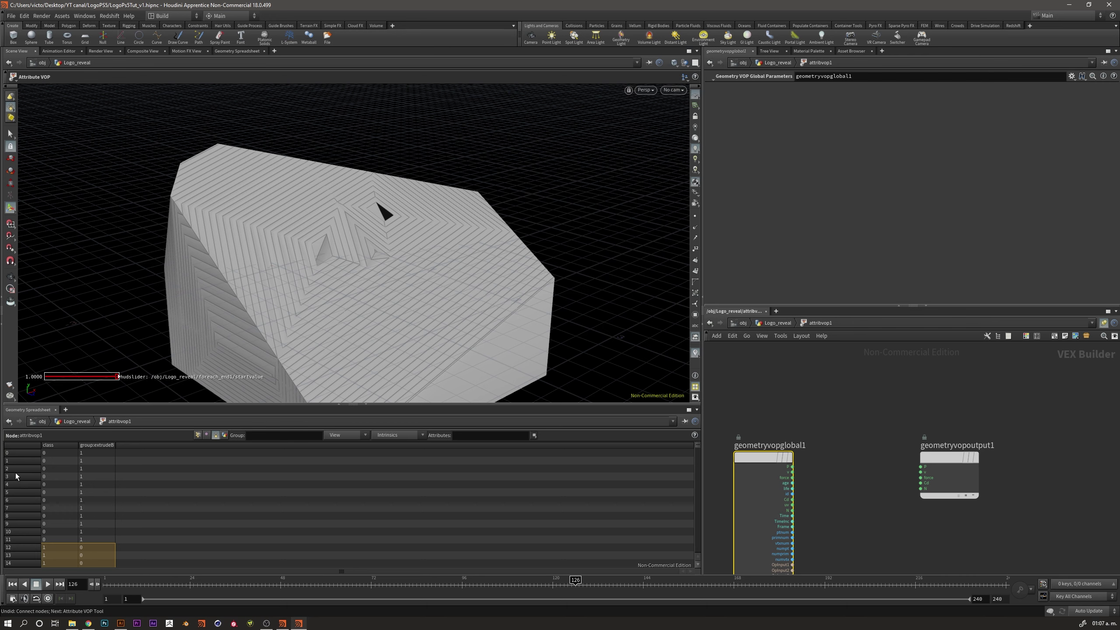
key("h")
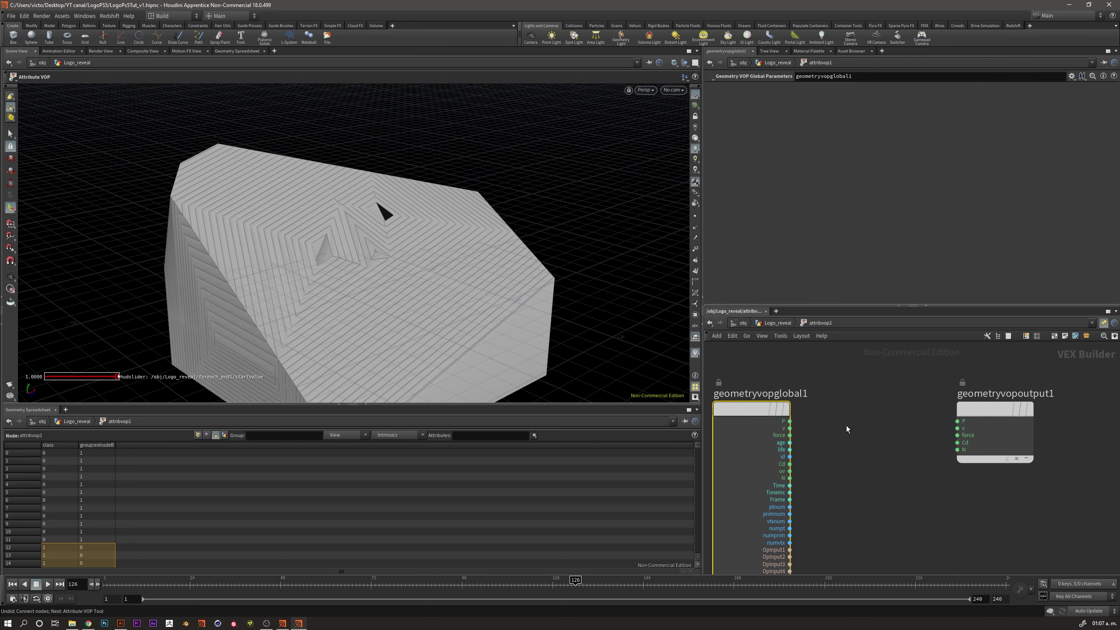
mouse_move(776, 388)
left_mouse_down()
mouse_move(771, 380)
mouse_move(745, 401)
left_mouse_up()
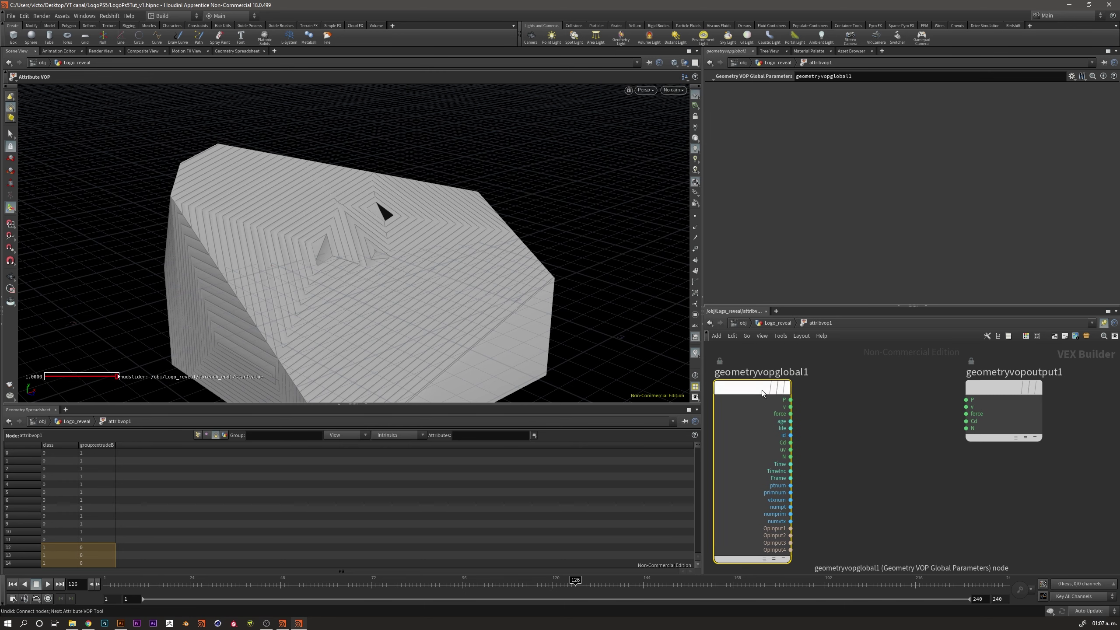
mouse_move(977, 387)
left_mouse_down()
mouse_move(983, 398)
mouse_move(1031, 387)
left_mouse_up()
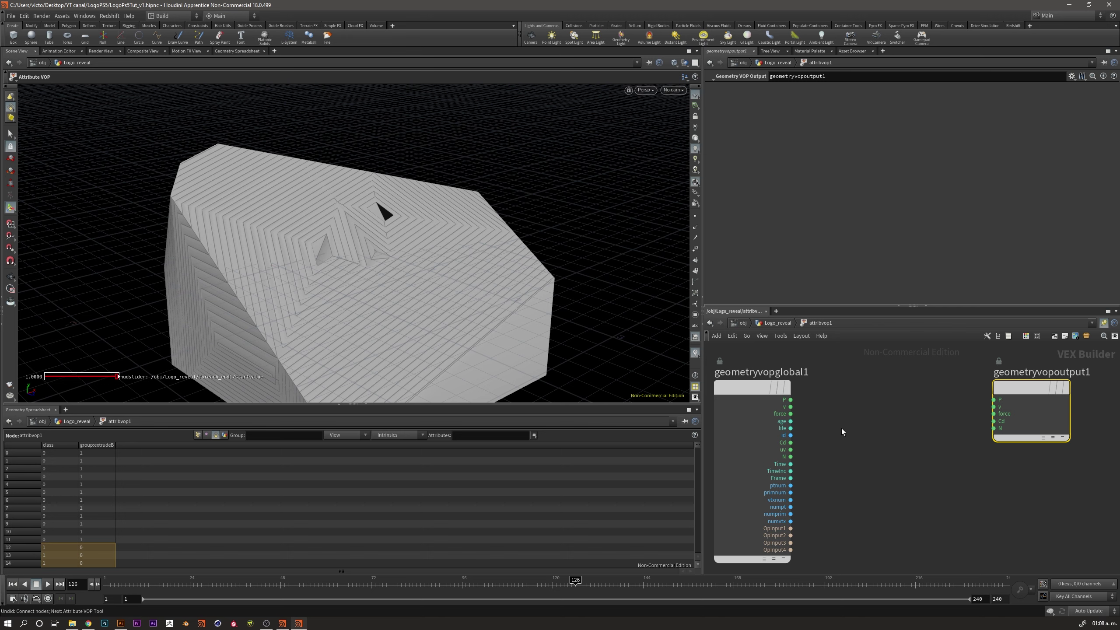
middle_click_drag(842, 431, 917, 537)
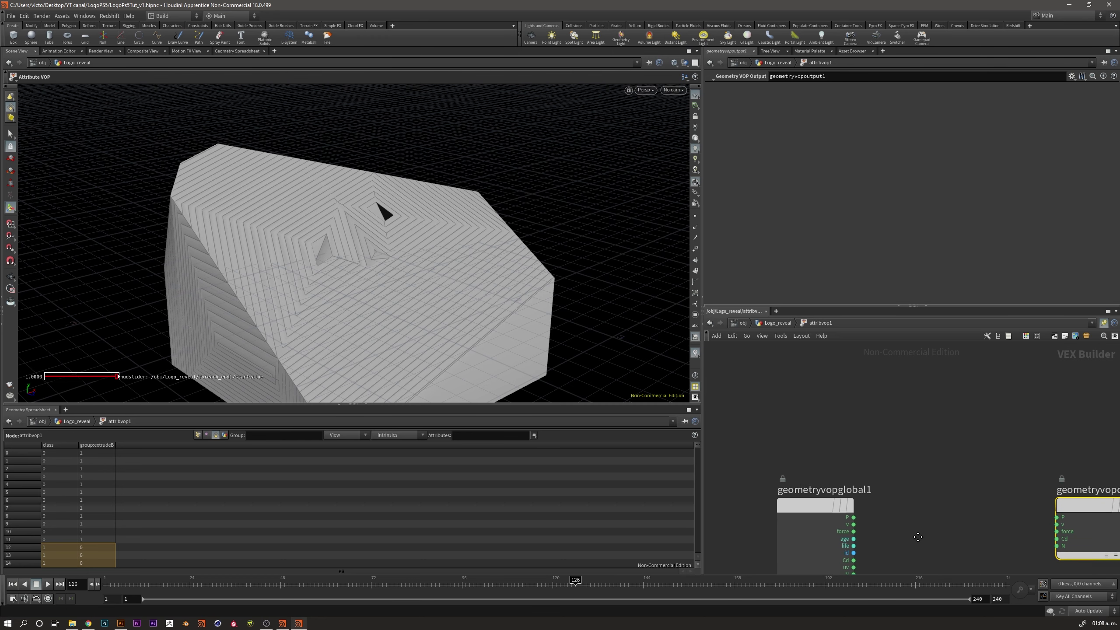
left_click(836, 435)
key("Tab")
Add a Bind node, bind1, reading the attribute named class
type("bind")
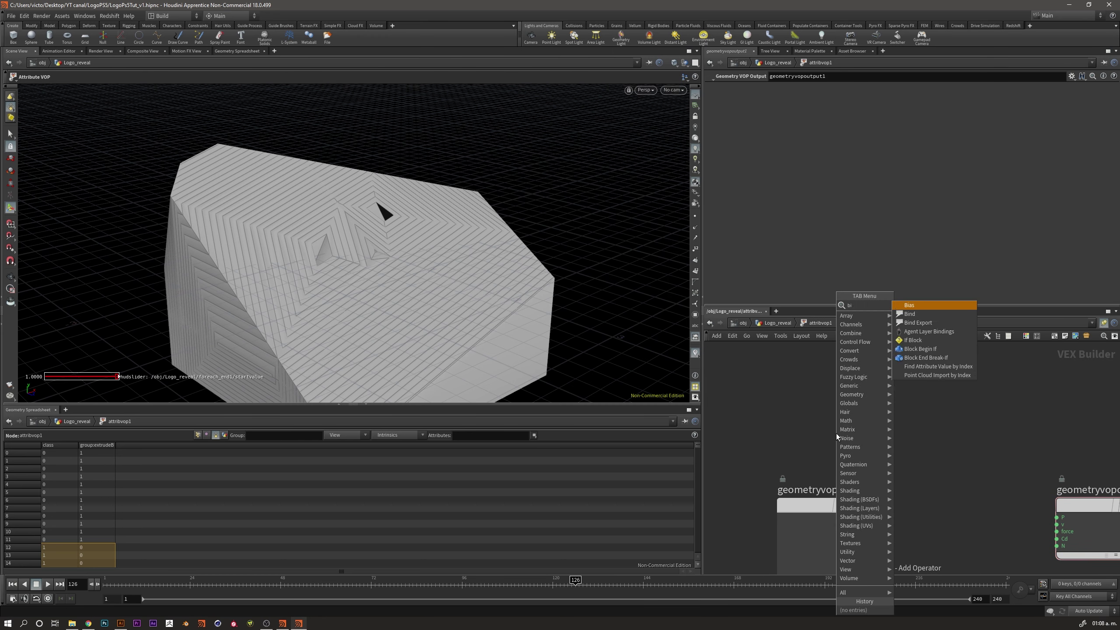
key("Return")
left_click(836, 433)
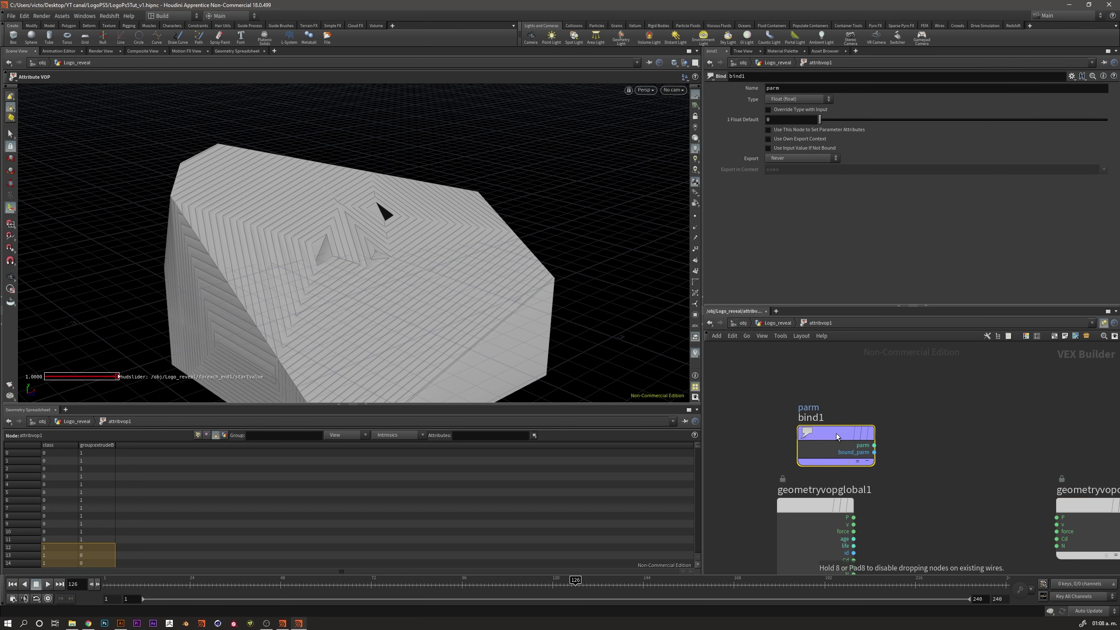
left_click_drag(836, 433, 820, 437)
middle_click_drag(820, 437, 769, 325)
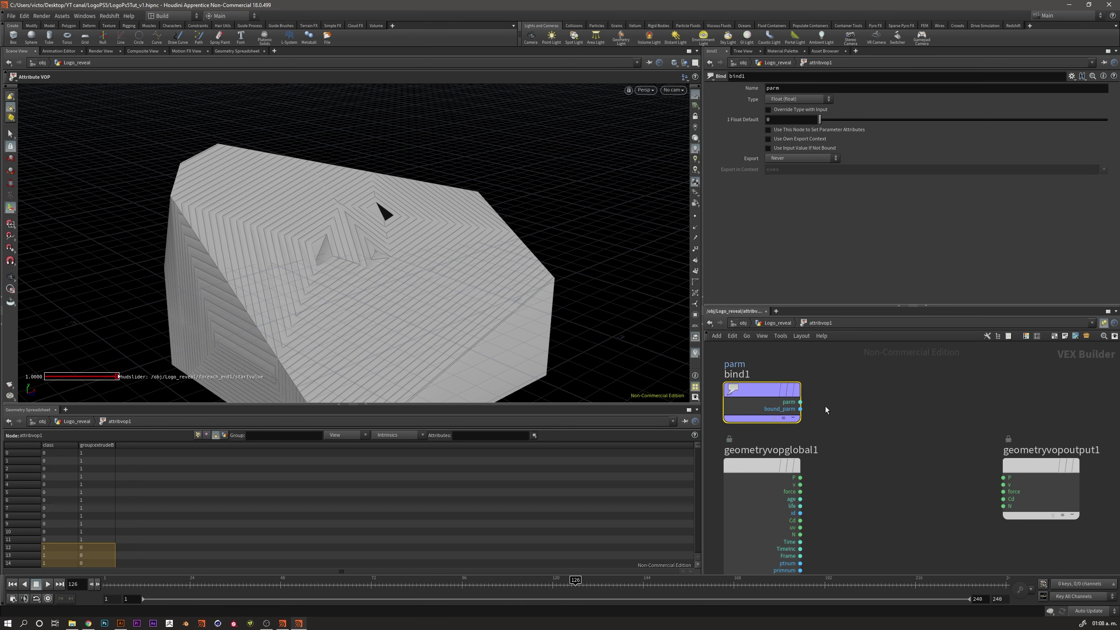
middle_click_drag(872, 389, 895, 465)
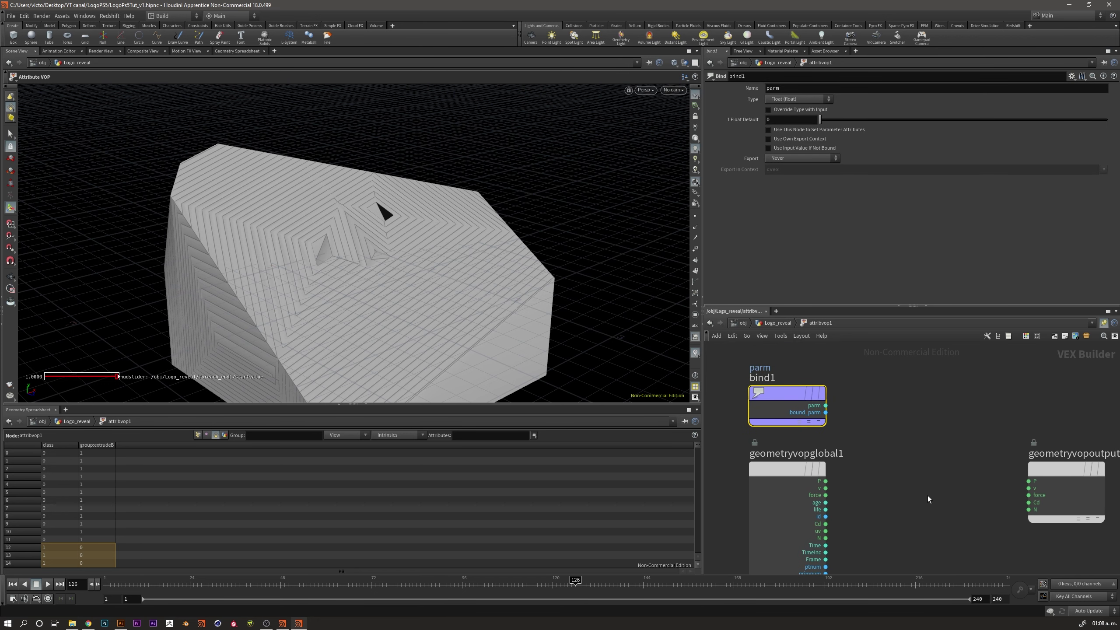
double_click(787, 87)
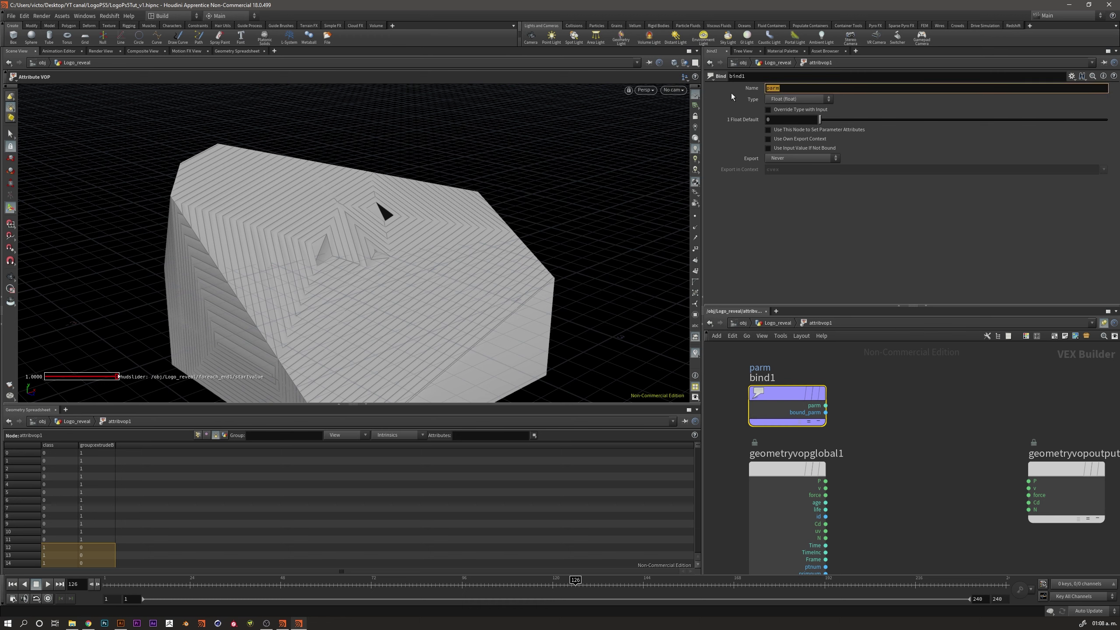
type("class")
key("Return")
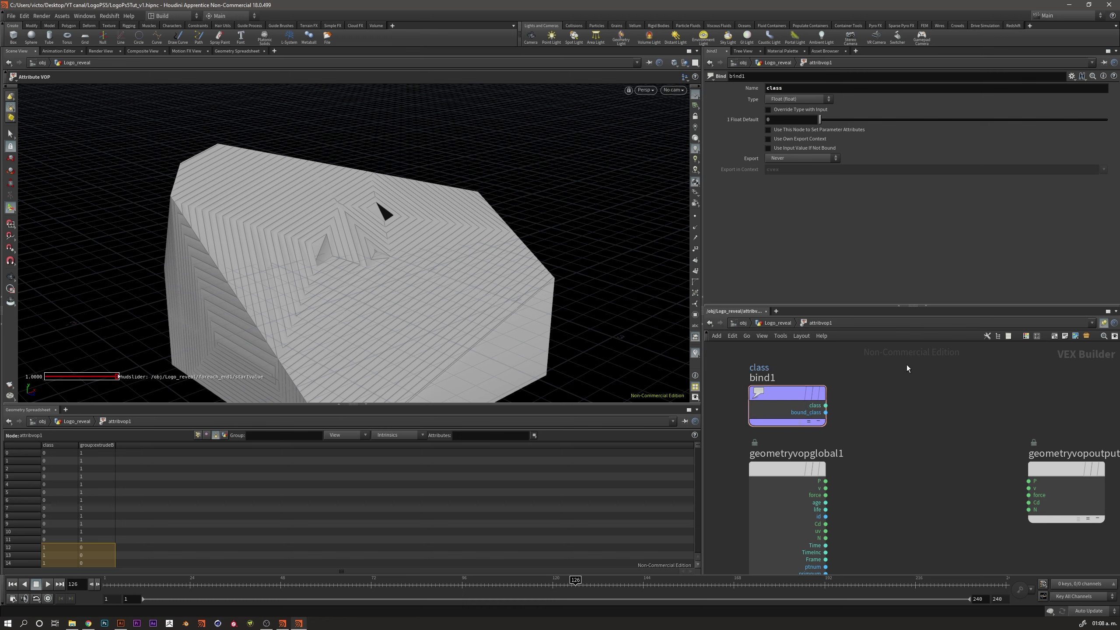
middle_click_drag(907, 365, 820, 377)
left_click_drag(967, 449, 998, 398)
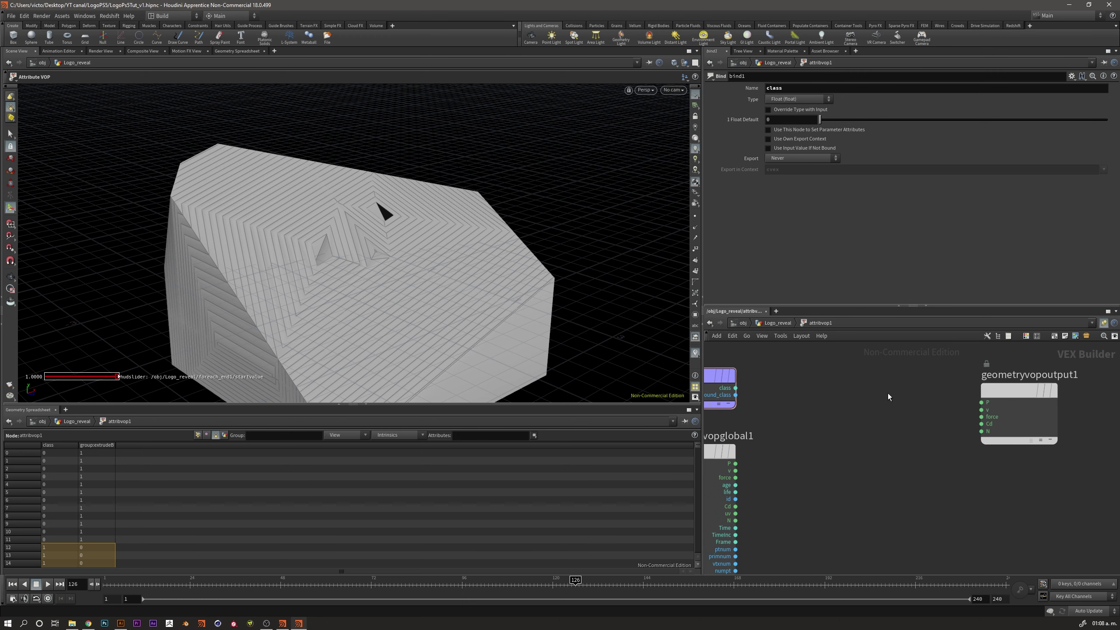
key("h")
Add a Turbulent Noise node from the node search
key("Tab")
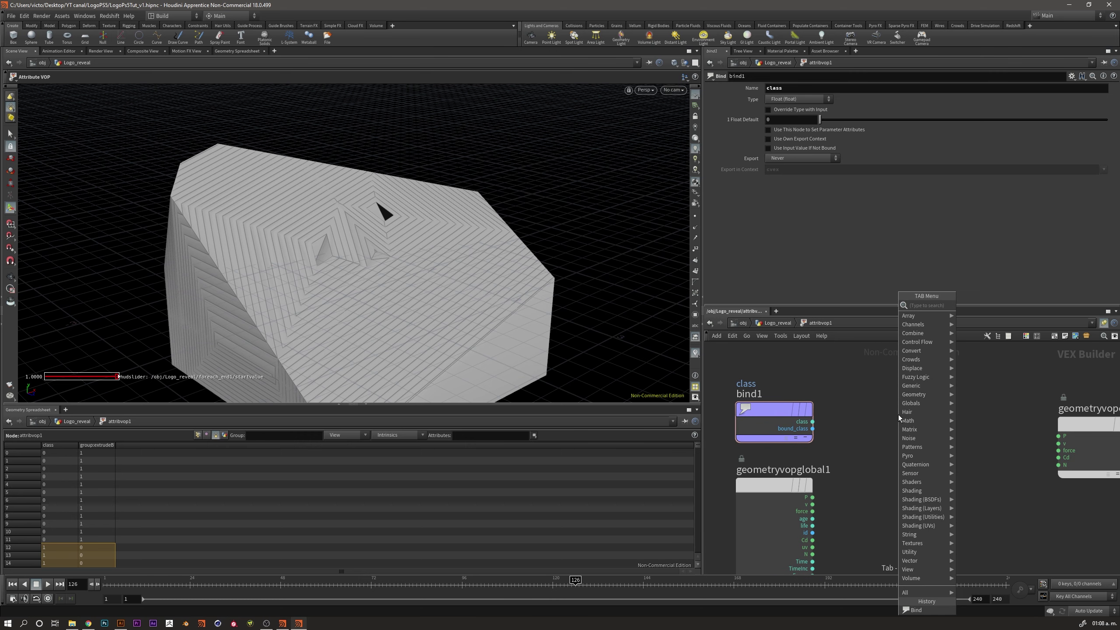
type("turb")
key("Return")
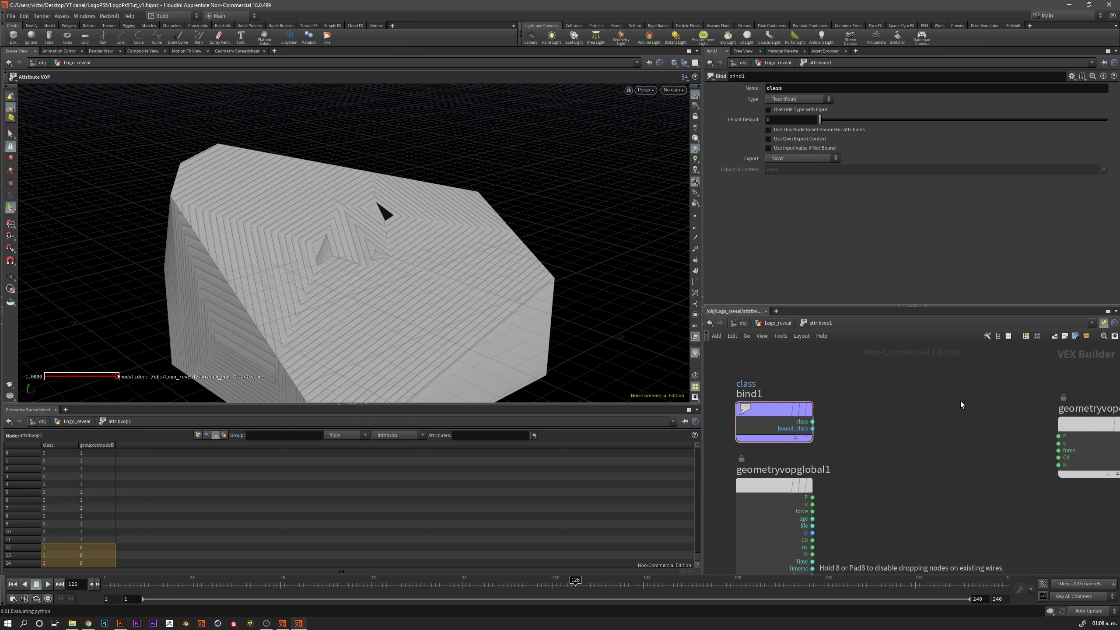
Place a Turbulent Noise node, wiring bind1's class into its pos and its noise into the output
left_click(898, 418)
middle_click_drag(829, 427, 778, 408)
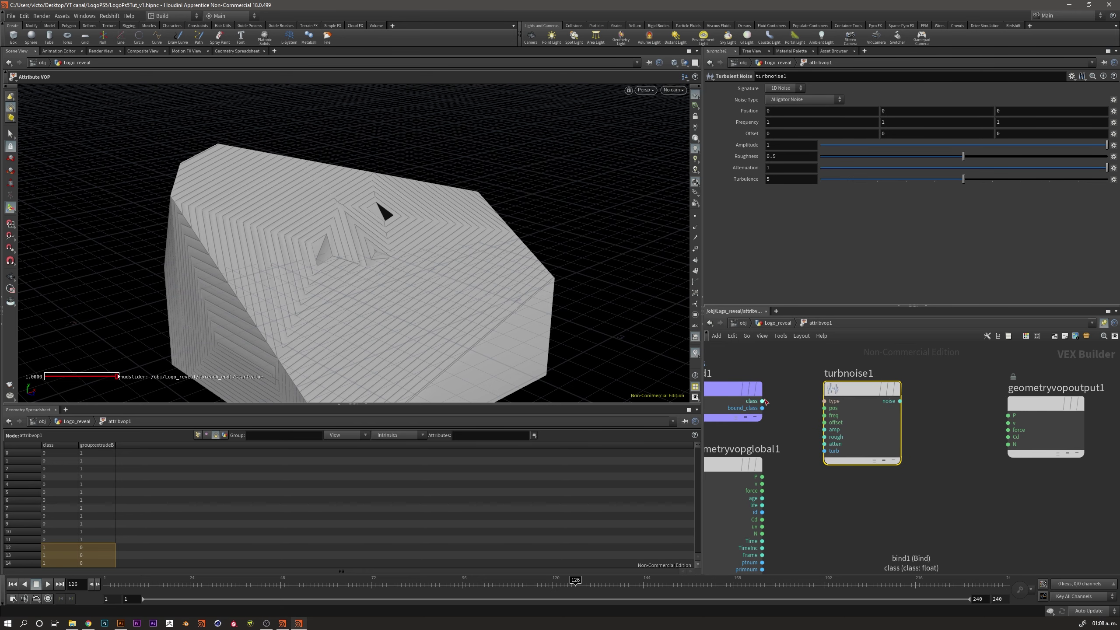
left_click_drag(762, 401, 824, 408)
middle_click_drag(947, 421, 872, 426)
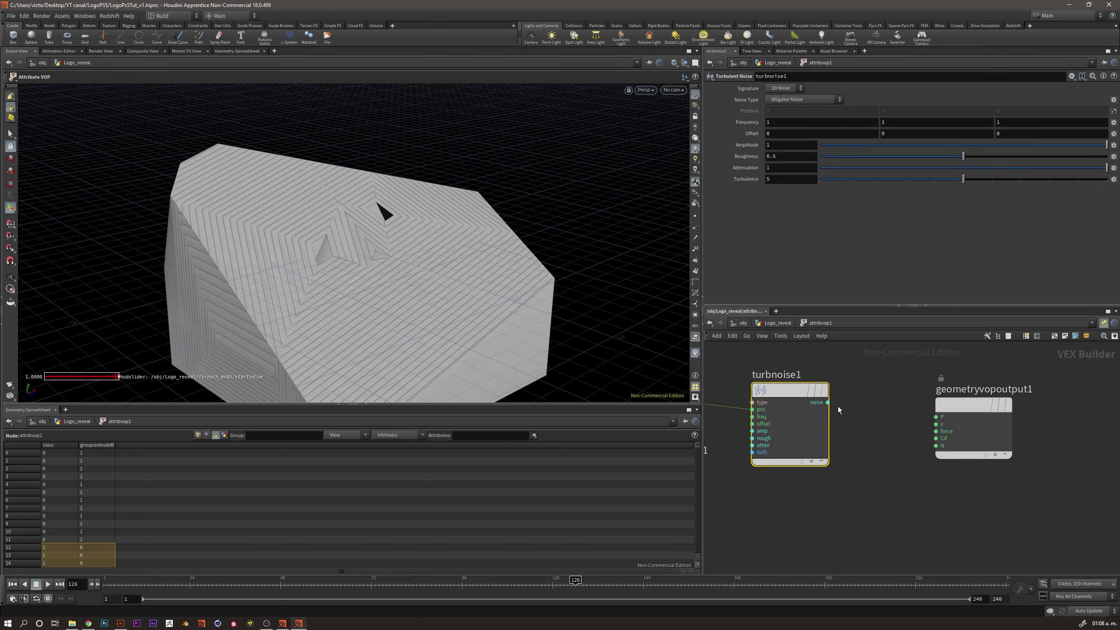
mouse_move(827, 401)
left_mouse_down()
mouse_move(817, 399)
mouse_move(936, 437)
left_mouse_up()
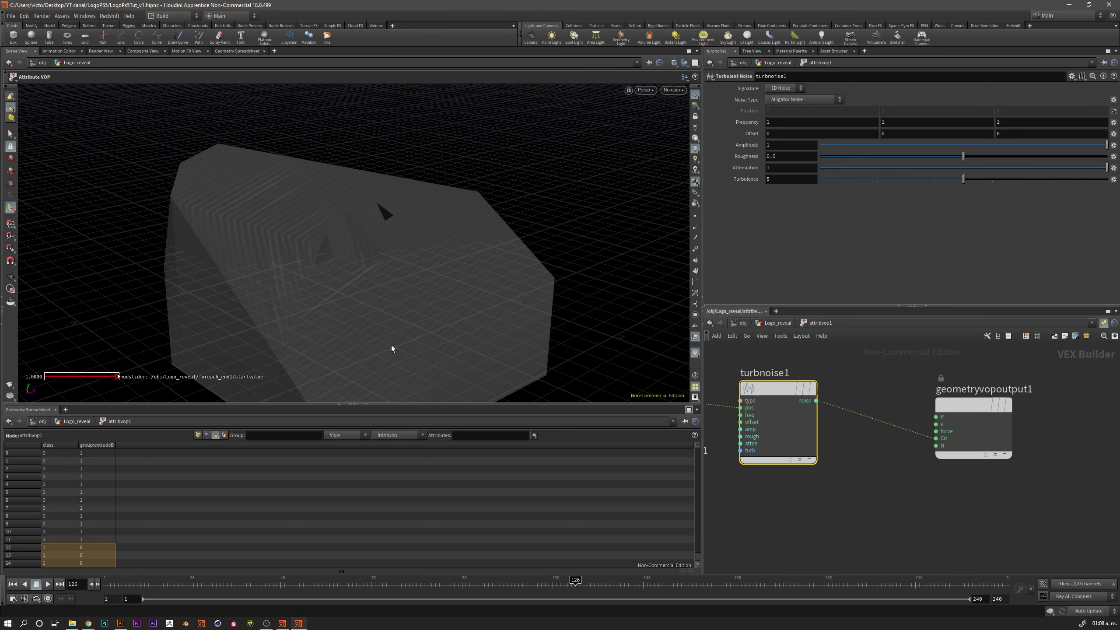
Orbit and zoom to inspect the noise-coloured logo, then return to the Logo_reveal network
key("Escape")
mouse_move(392, 350)
left_mouse_down()
mouse_move(332, 209)
mouse_move(388, 267)
mouse_move(545, 260)
mouse_move(352, 275)
mouse_move(533, 267)
mouse_move(448, 269)
mouse_move(424, 276)
mouse_move(430, 286)
left_mouse_up()
scroll(379, 267, "up", 3)
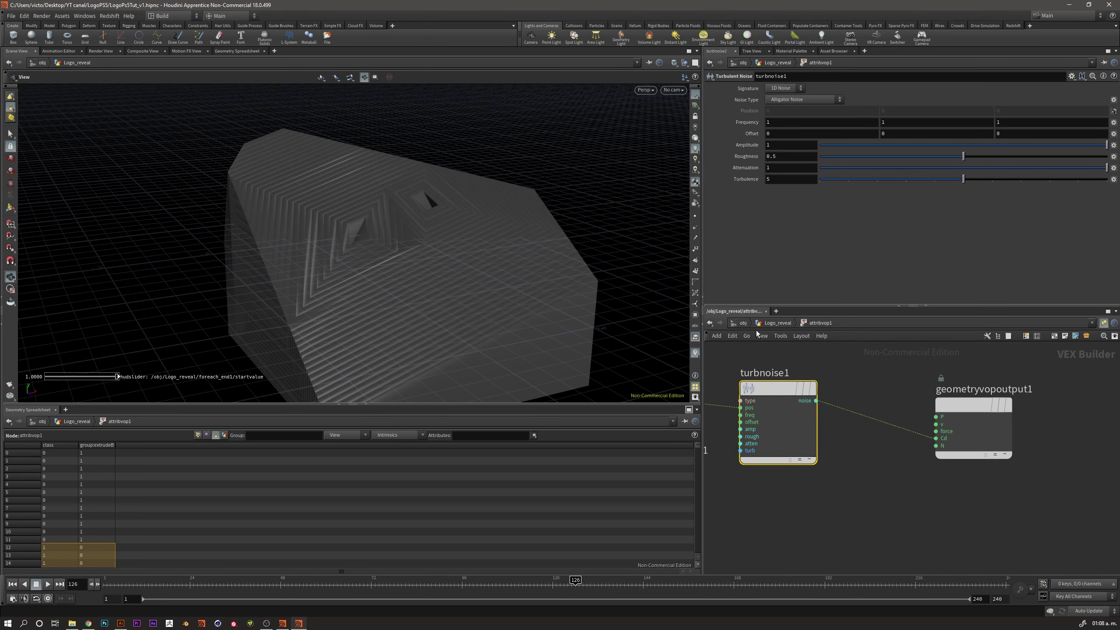
key("Return")
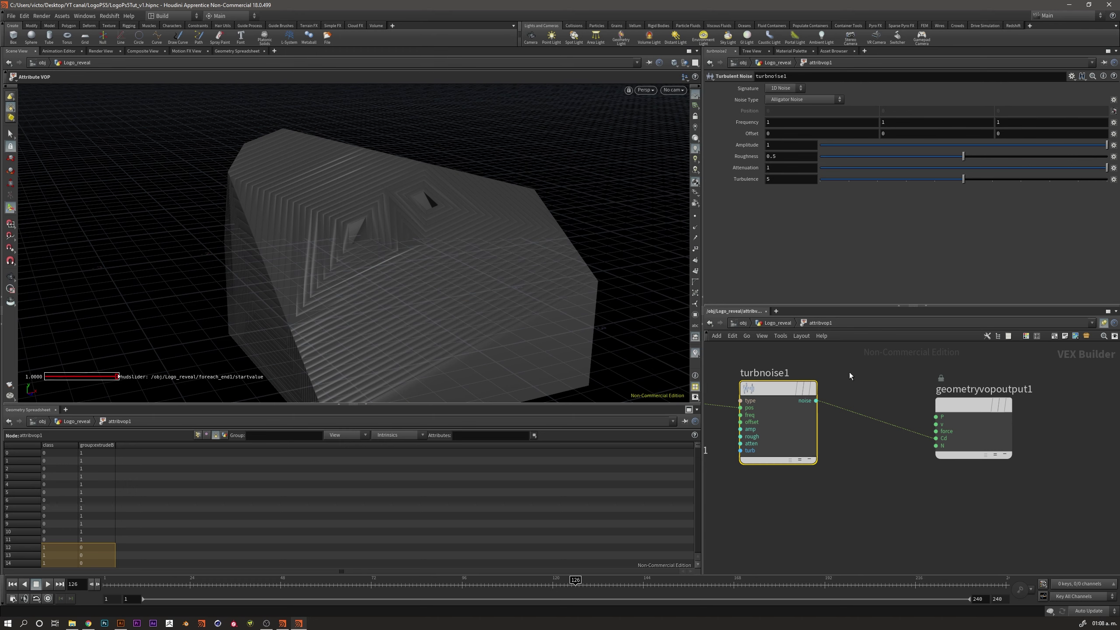
middle_click_drag(850, 376, 913, 388)
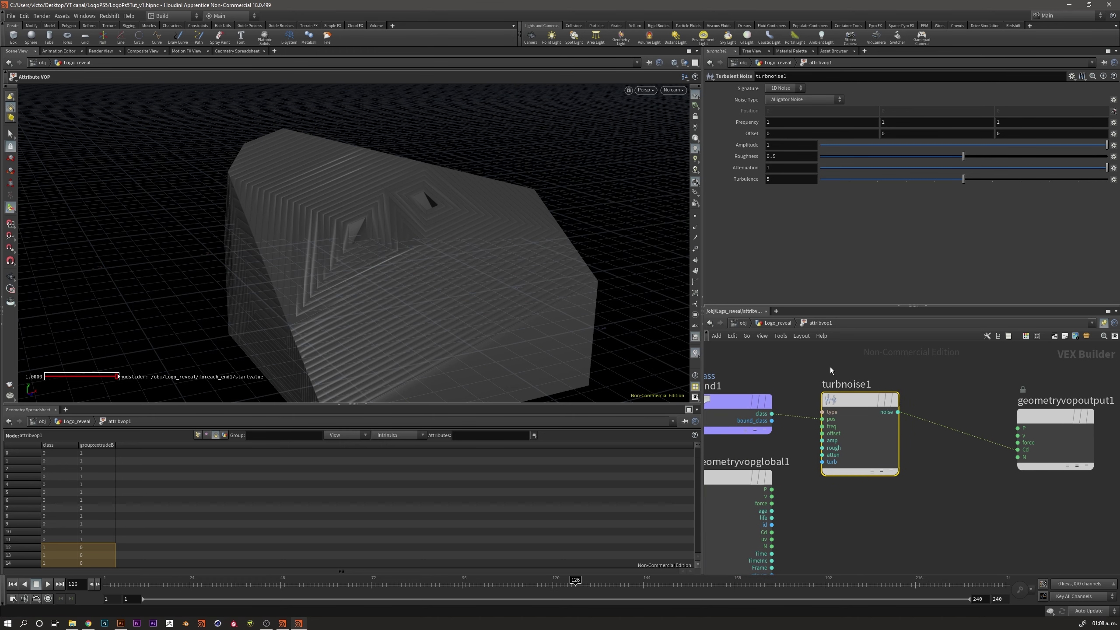
middle_click_drag(964, 366, 955, 373)
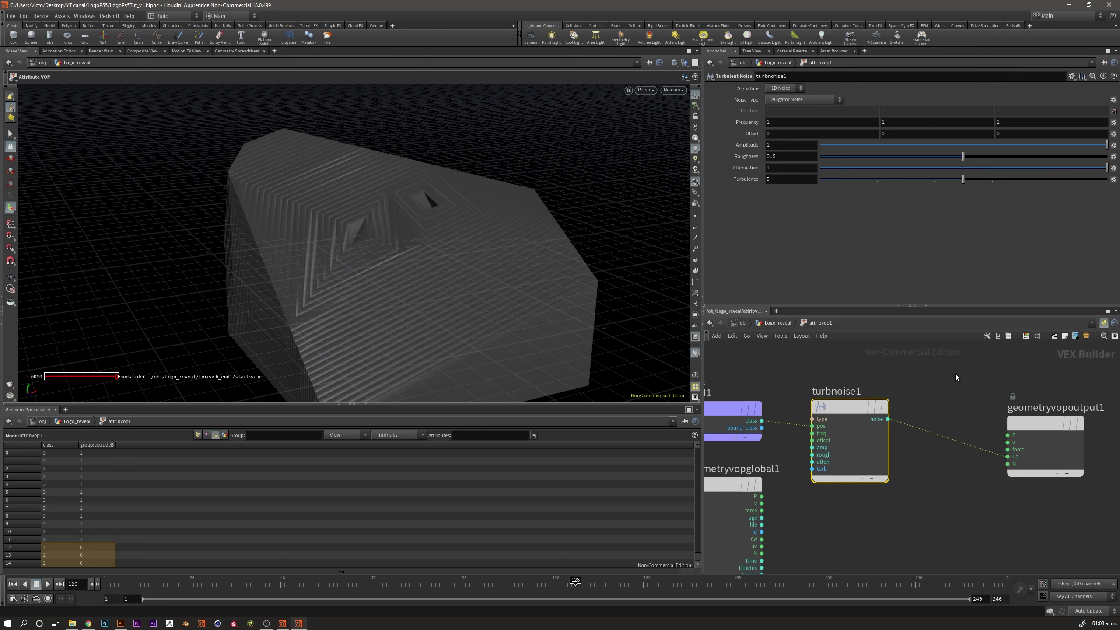
left_click(782, 325)
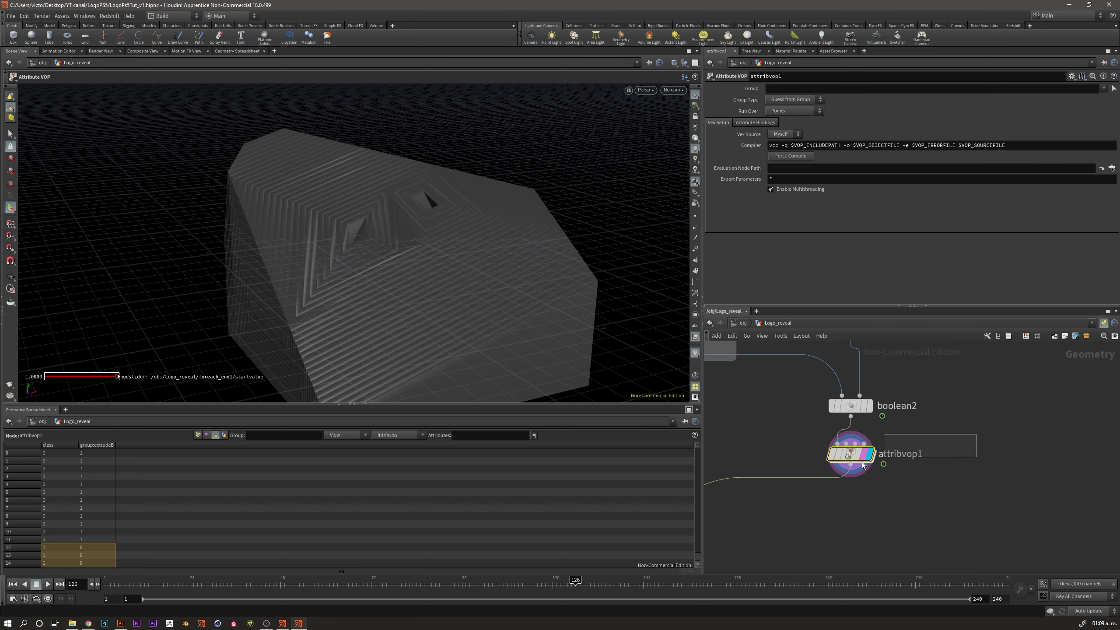
scroll(833, 467, "down", 5)
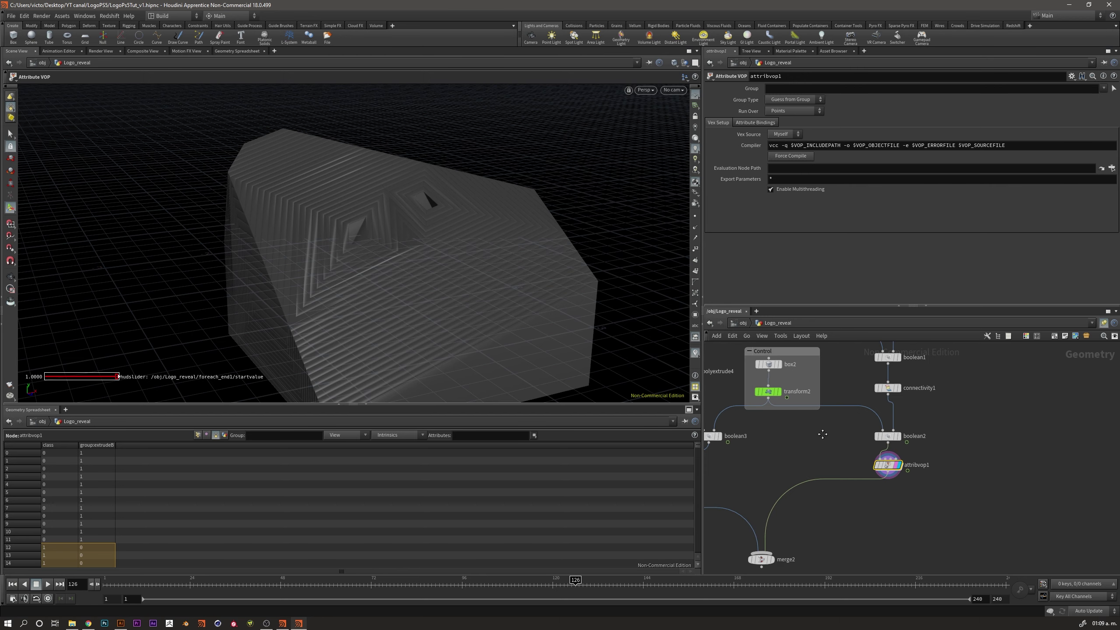
Switch attribvop1's Run Over from Points to Primitives and orbit to view the stepped front face
scroll(862, 502, "up", 2)
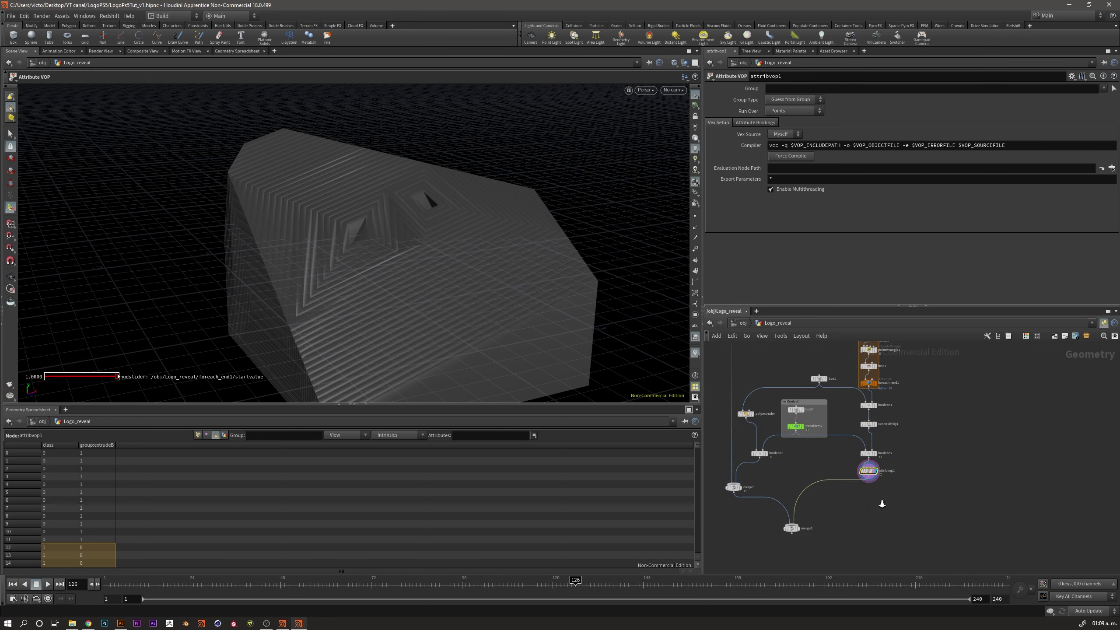
scroll(877, 483, "up", 4)
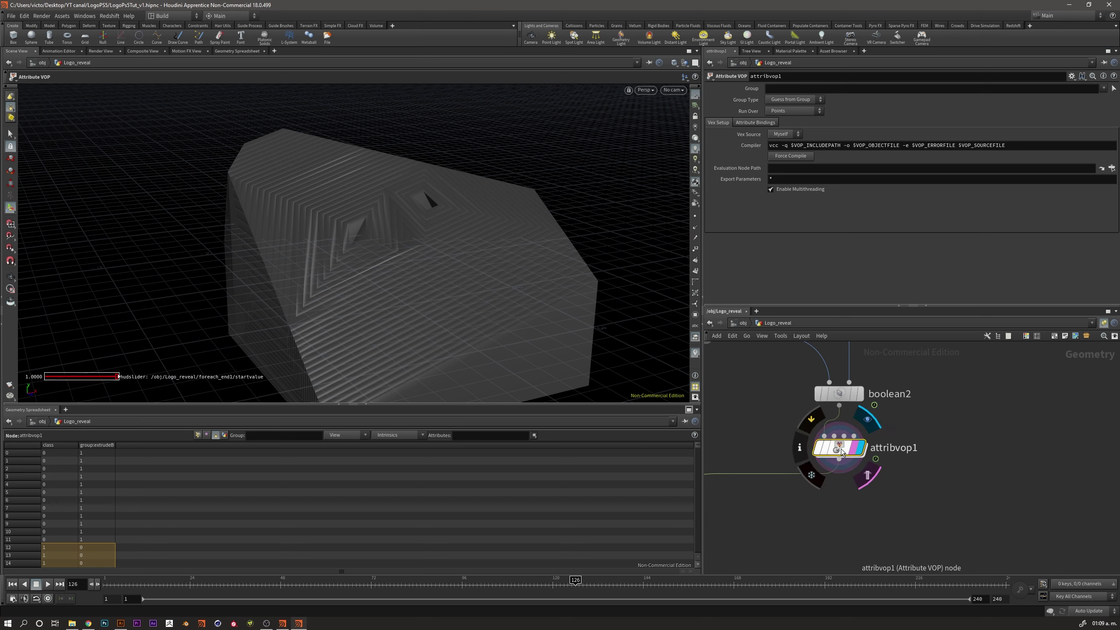
left_click(792, 110)
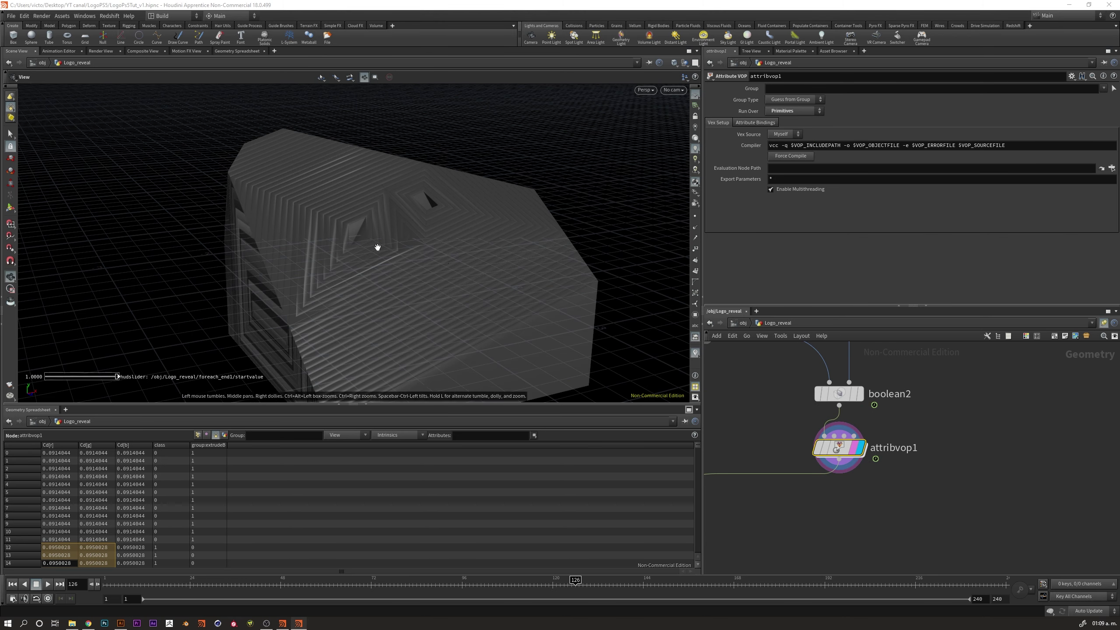
mouse_move(374, 251)
left_mouse_down("alt")
mouse_move(350, 238)
mouse_move(430, 240)
mouse_move(373, 290)
left_mouse_up("alt")
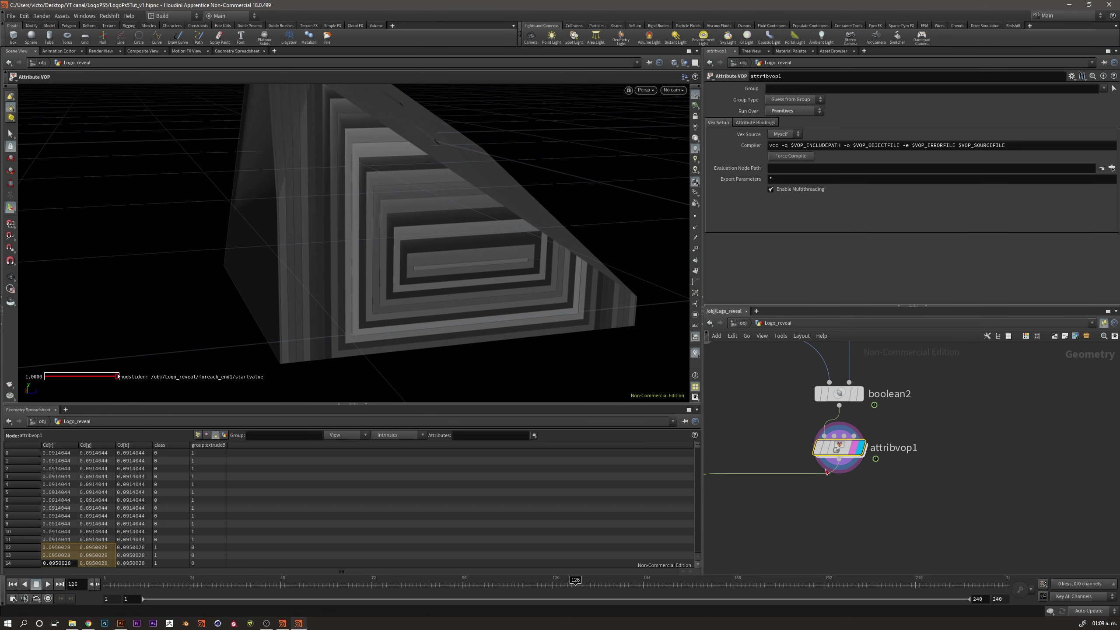
mouse_move(839, 448)
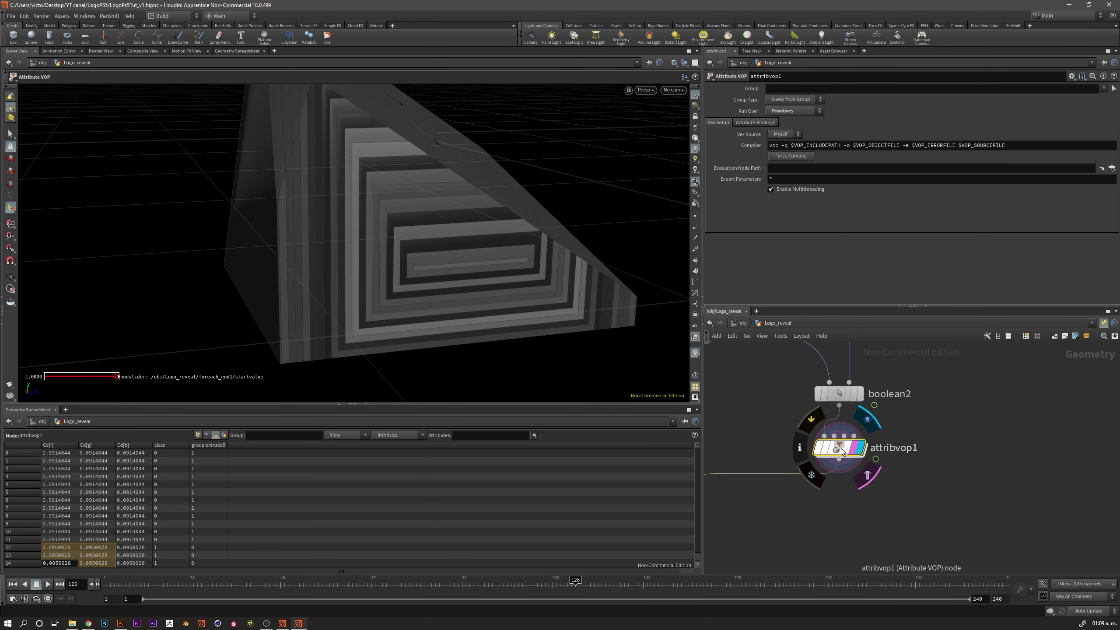
Dive into attribvop1 and tumble the logo to a more frontal angle
double_click(841, 451)
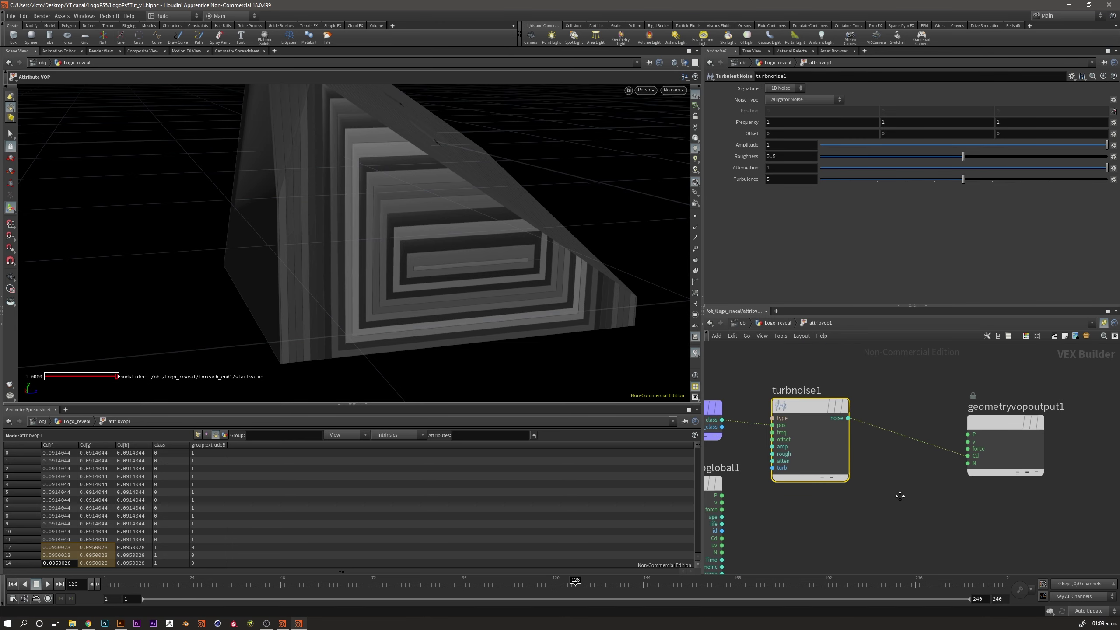
left_click_drag(935, 421, 958, 422)
key("Escape")
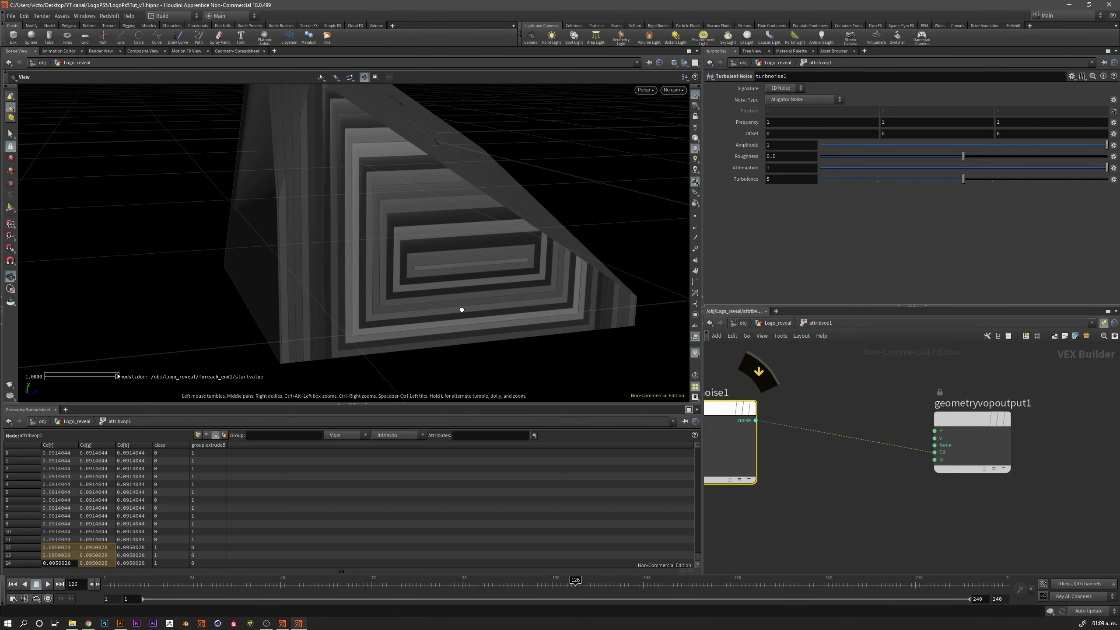
mouse_move(462, 310)
left_mouse_down()
mouse_move(437, 280)
mouse_move(377, 276)
mouse_move(490, 292)
left_mouse_up()
key("Return")
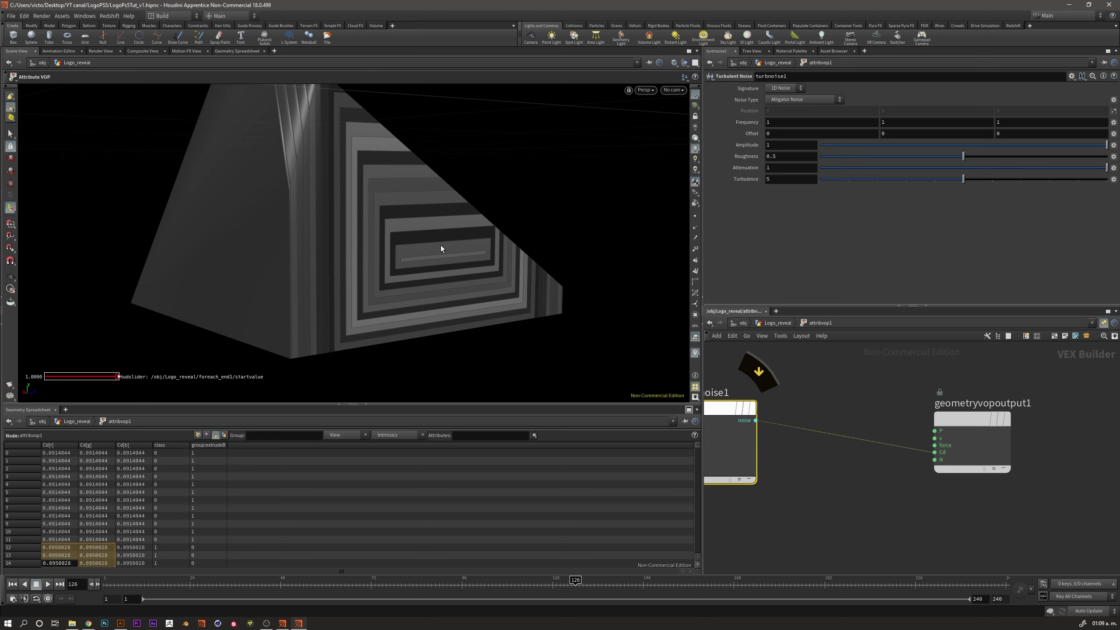
Drop a Fit Range node onto the turbnoise1-to-output wire and review fit1 and turbnoise1 parameters
key("Tab")
type("fit")
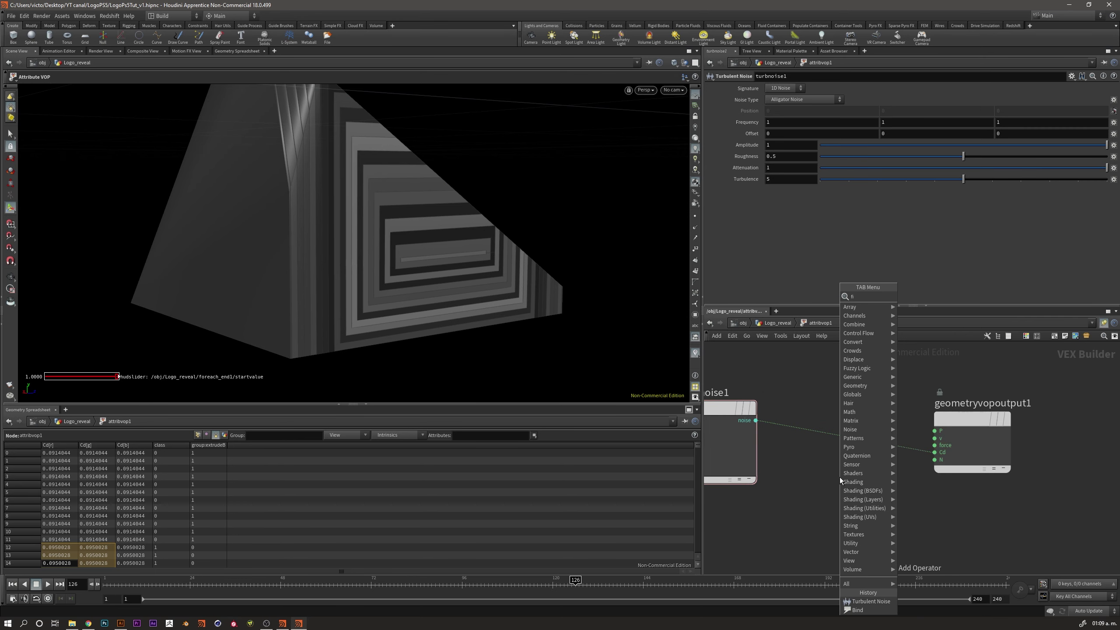
key("Return")
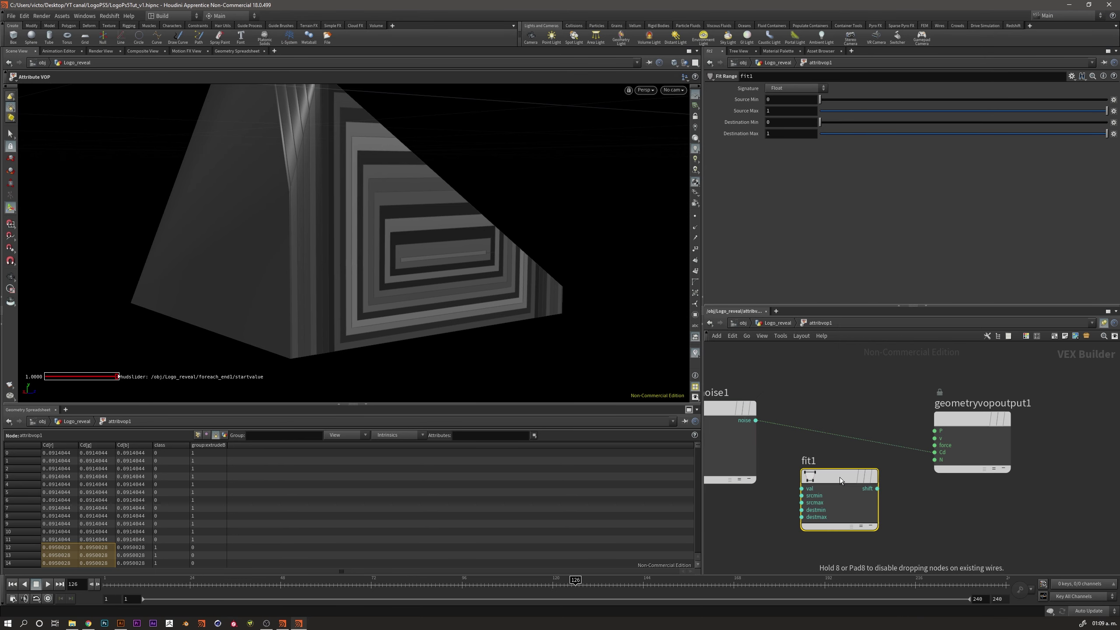
left_click(828, 427)
left_click_drag(816, 417, 810, 413)
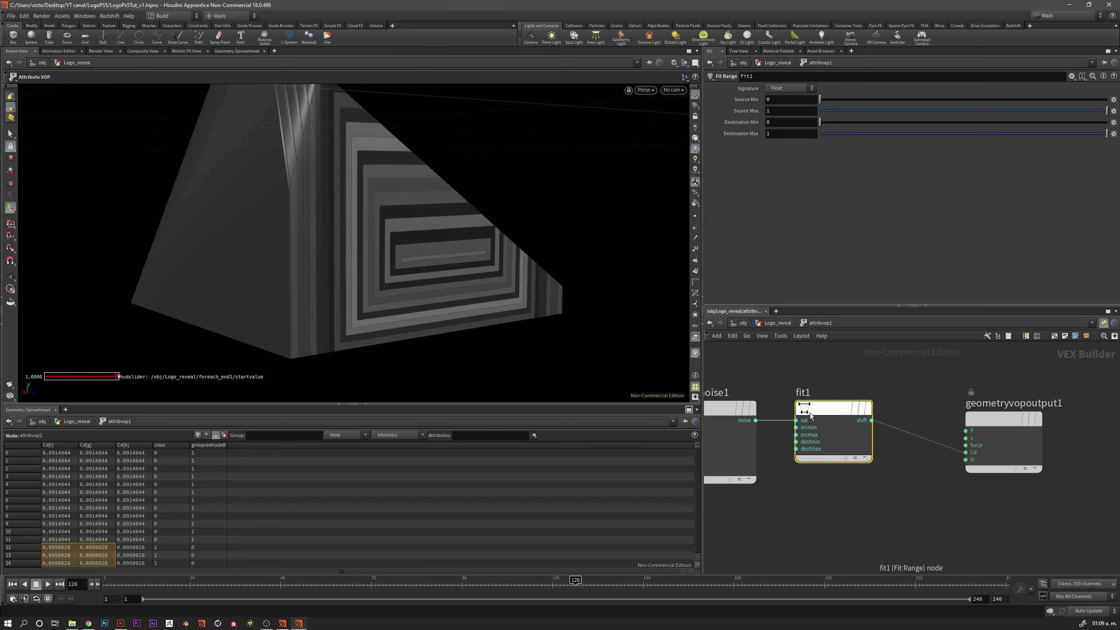
left_click(775, 123)
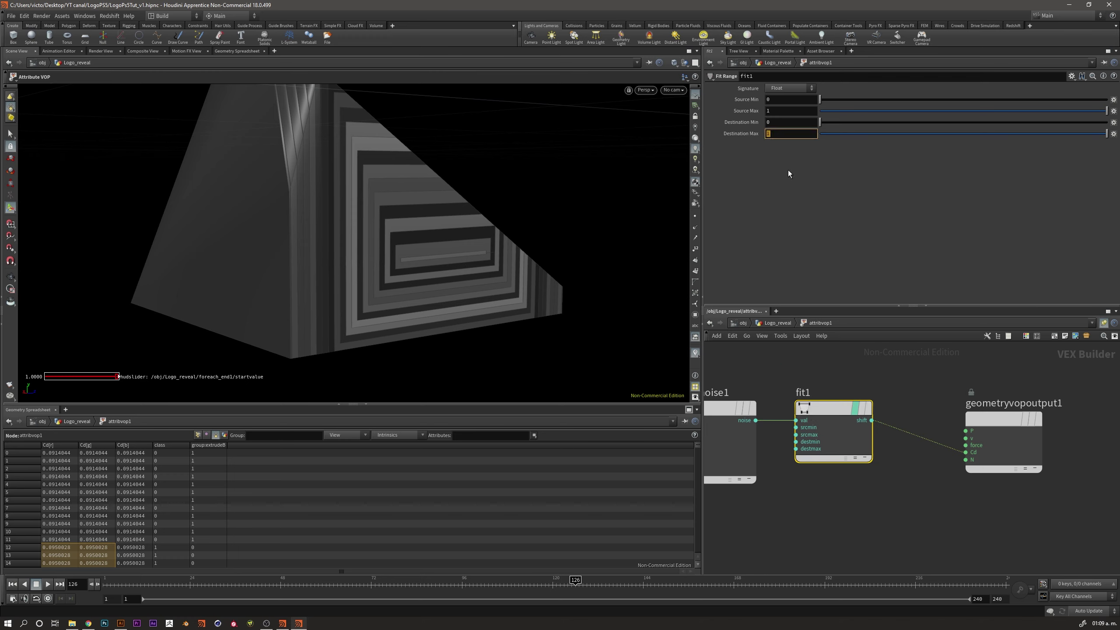
middle_click_drag(863, 387, 954, 398)
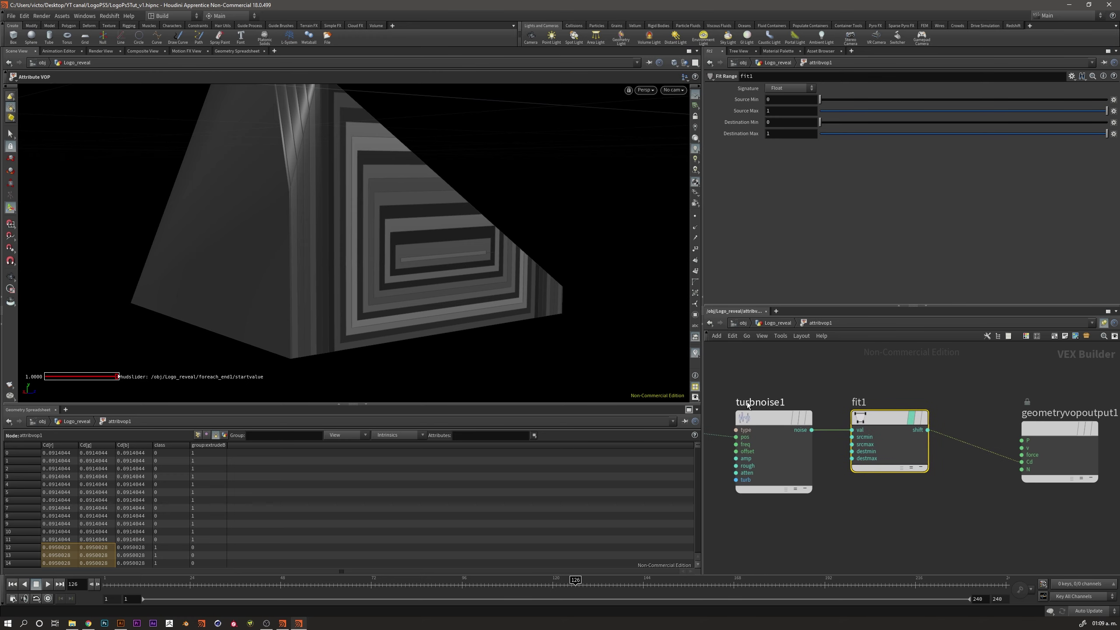
left_click(754, 456)
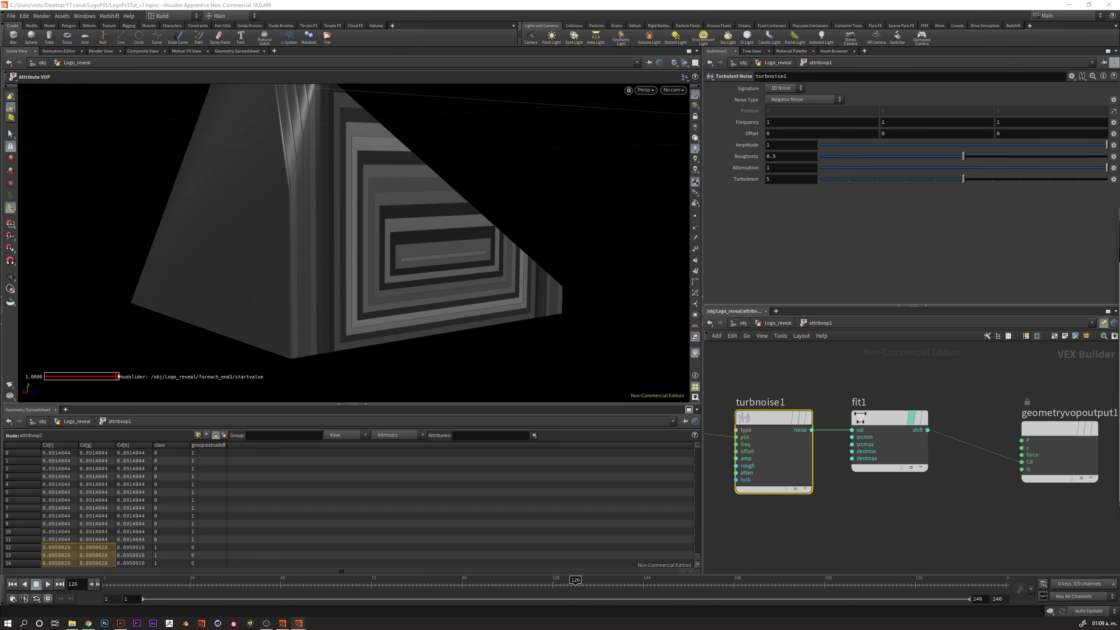
Read the Turbulent Noise help noting Alligator noise's 0 to 0.5 range, then close it
scroll(383, 260, "down", 2)
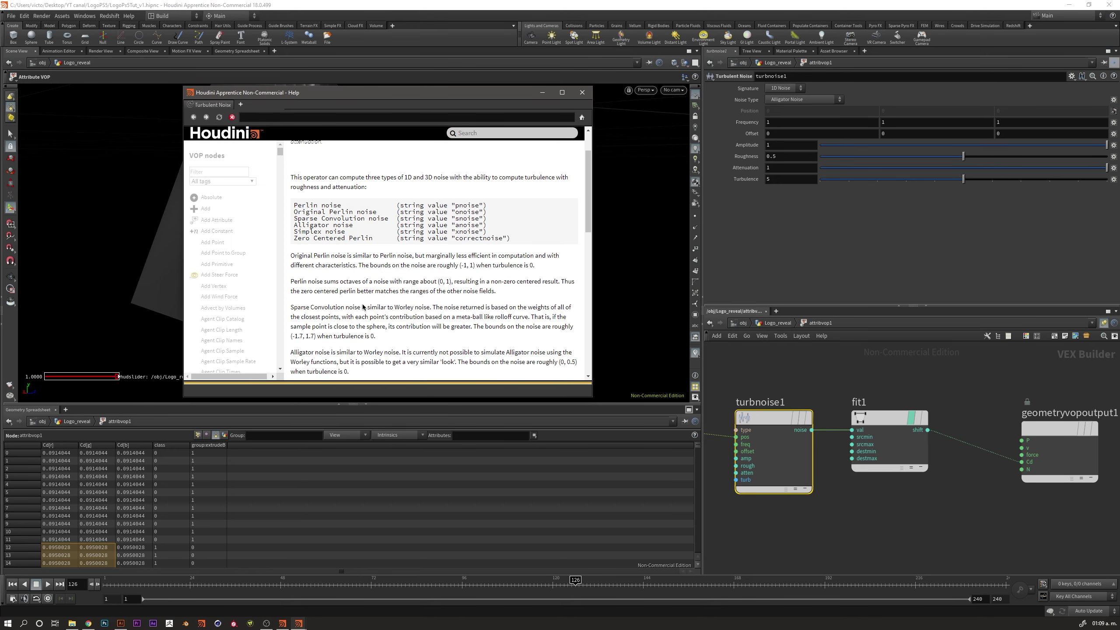
scroll(372, 321, "down", 1)
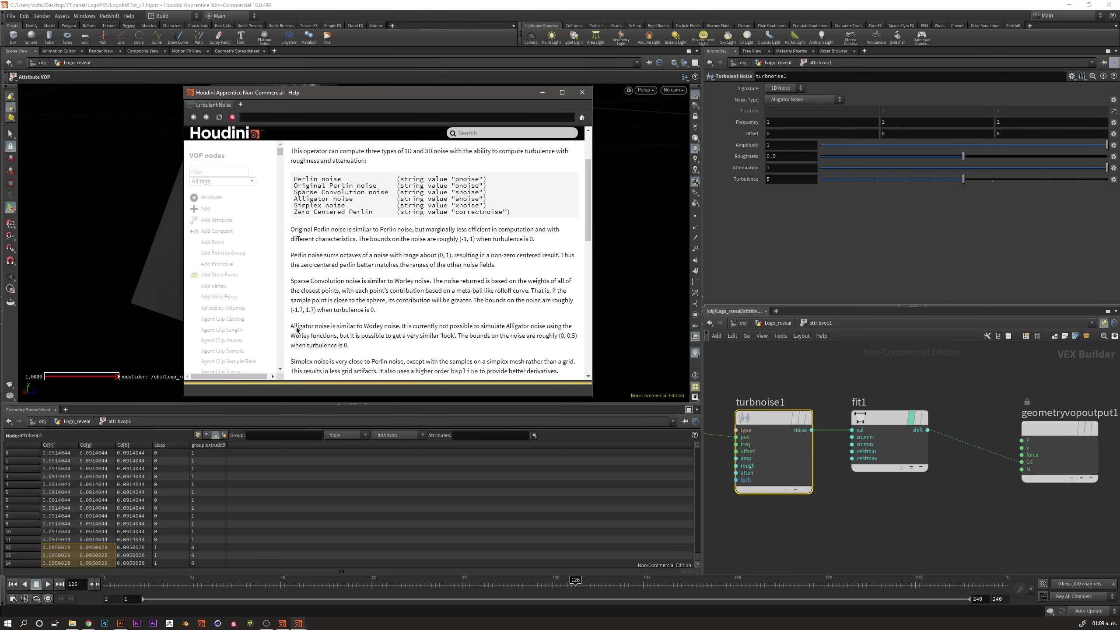
left_click_drag(291, 327, 329, 329)
left_click_drag(560, 335, 576, 336)
left_click(582, 92)
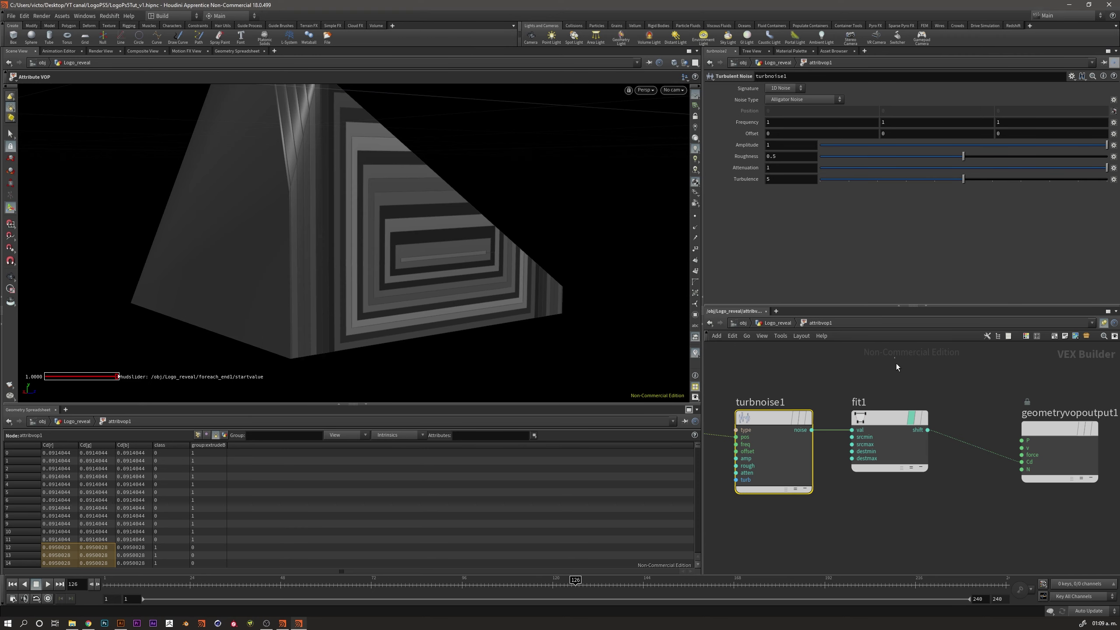
Set fit1's Source Max to 0.5 and make room in the network after it
left_click(886, 418)
left_click(768, 100)
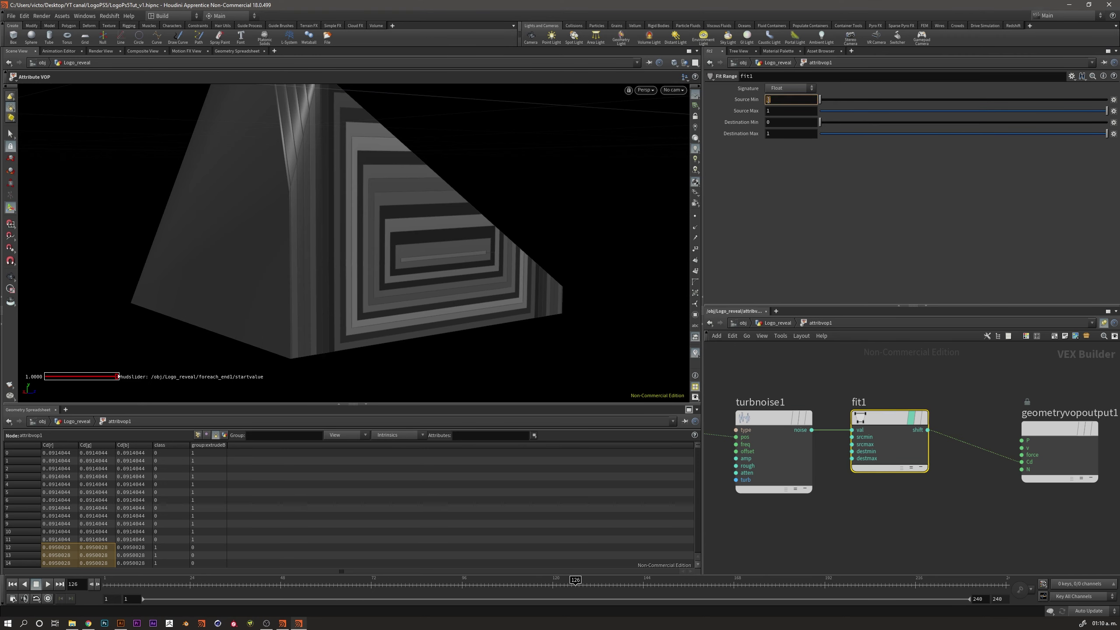
left_click(775, 112)
type(".5")
key("Return")
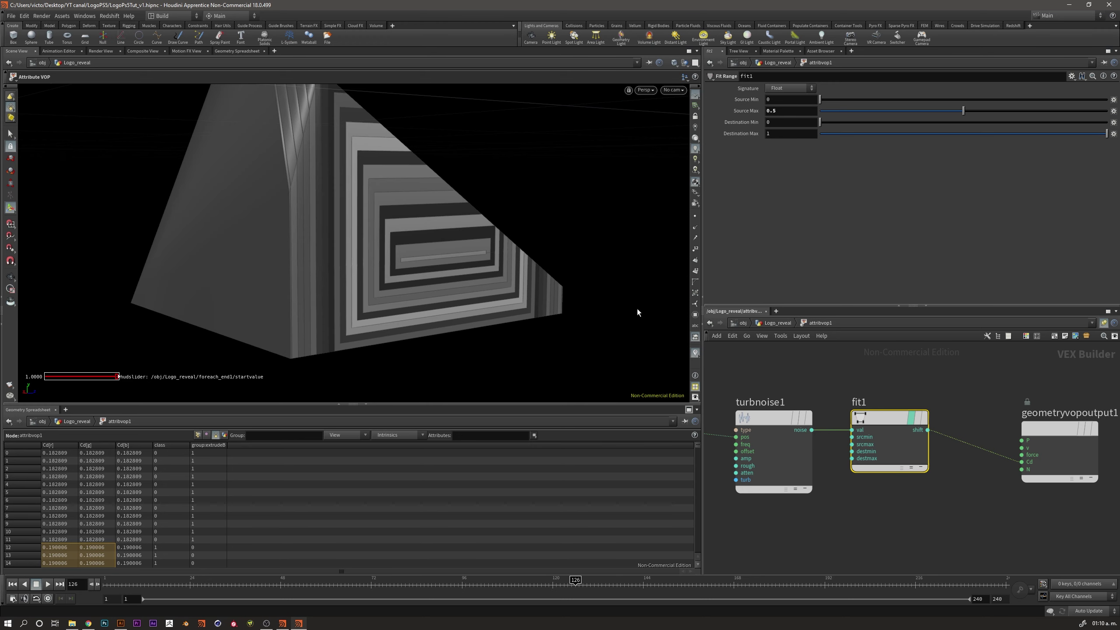
middle_click_drag(877, 386, 864, 390)
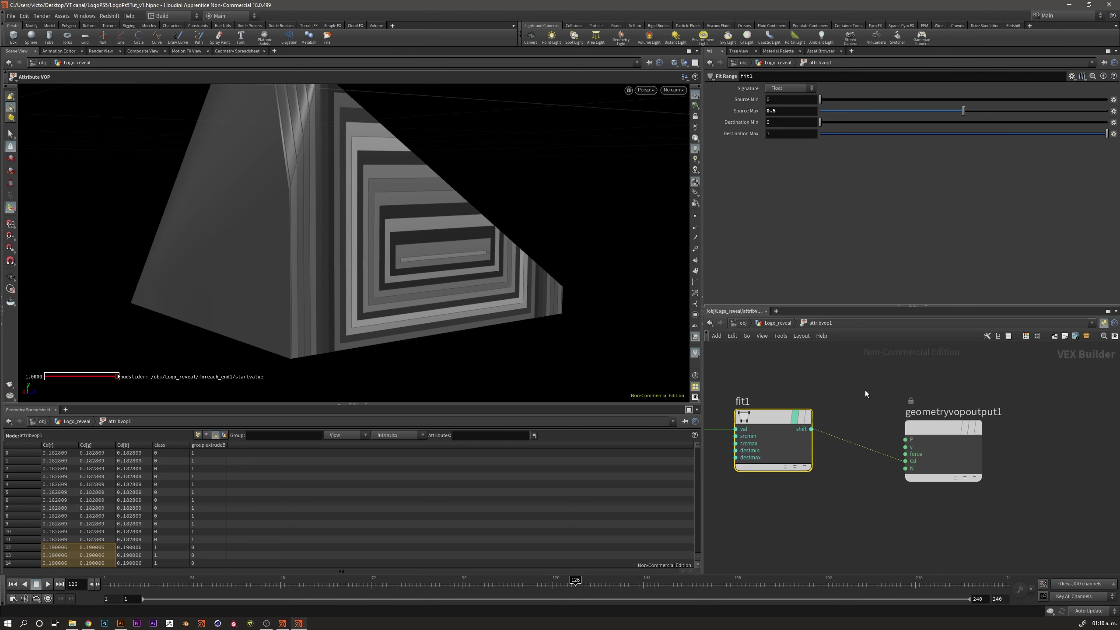
left_click_drag(953, 421, 1004, 415)
Insert a Ramp Parameter node onto the fit1-to-output wire
key("Tab")
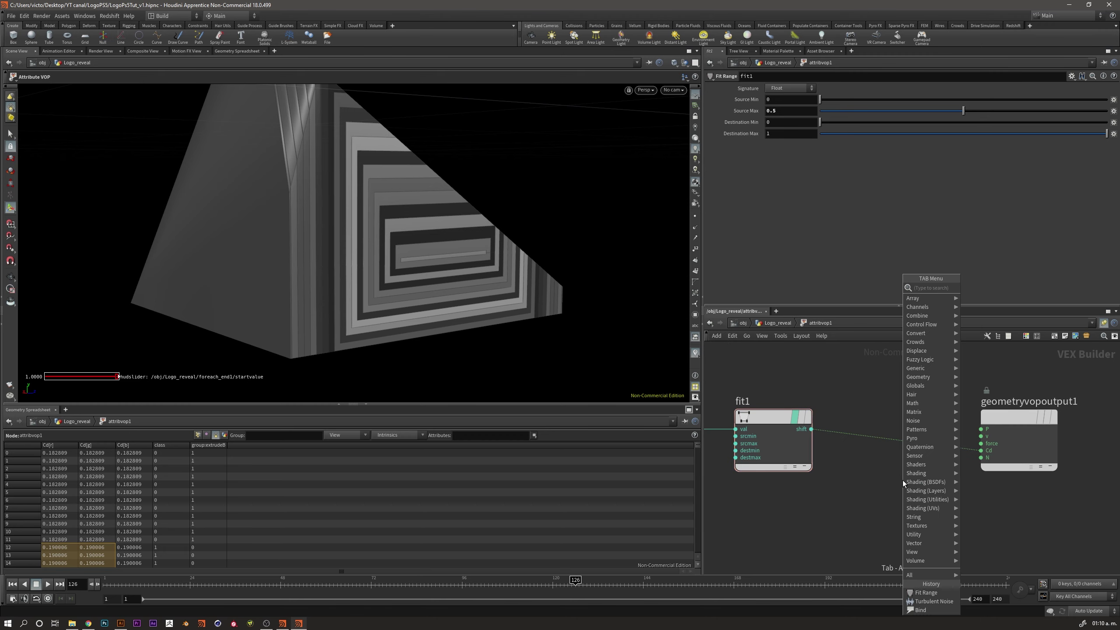
type("ram")
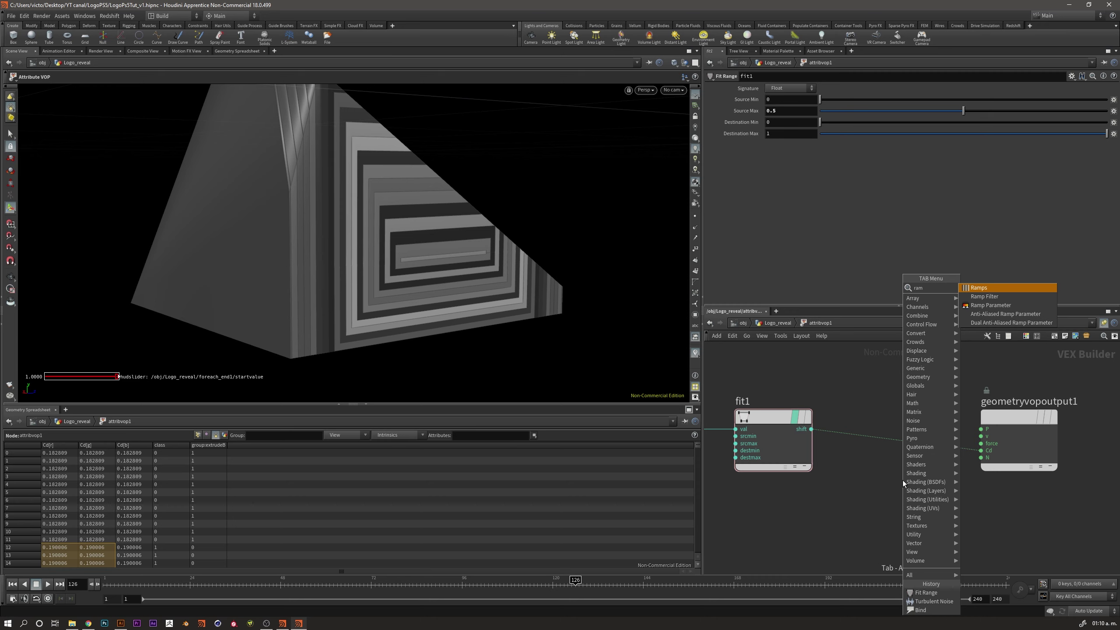
type("p")
key("Down")
key("Down")
key("Return")
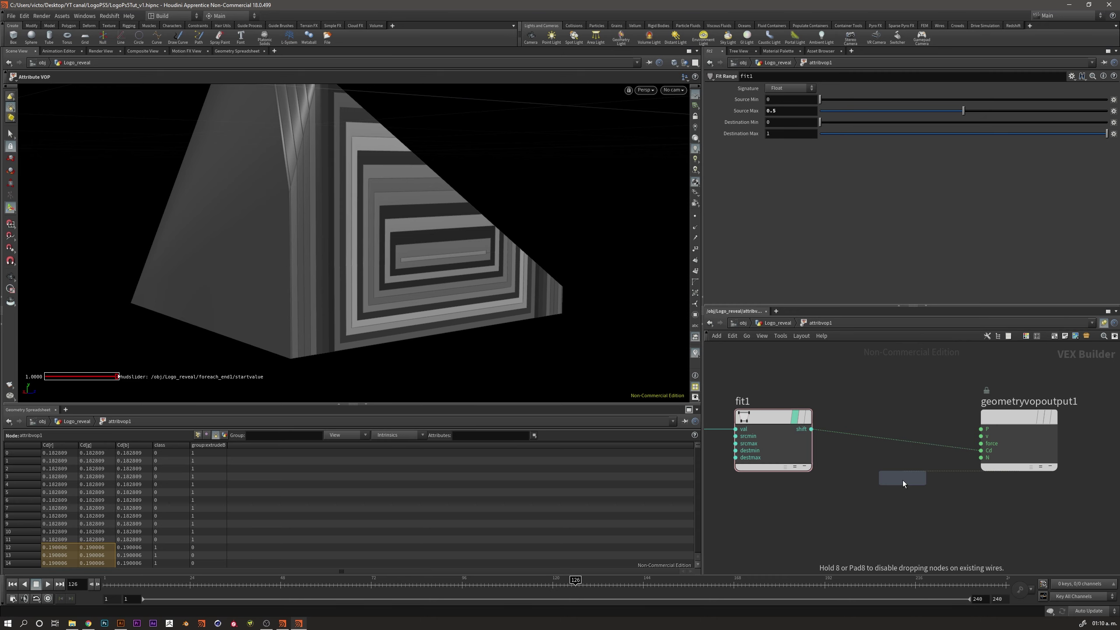
left_click_drag(916, 477, 869, 417)
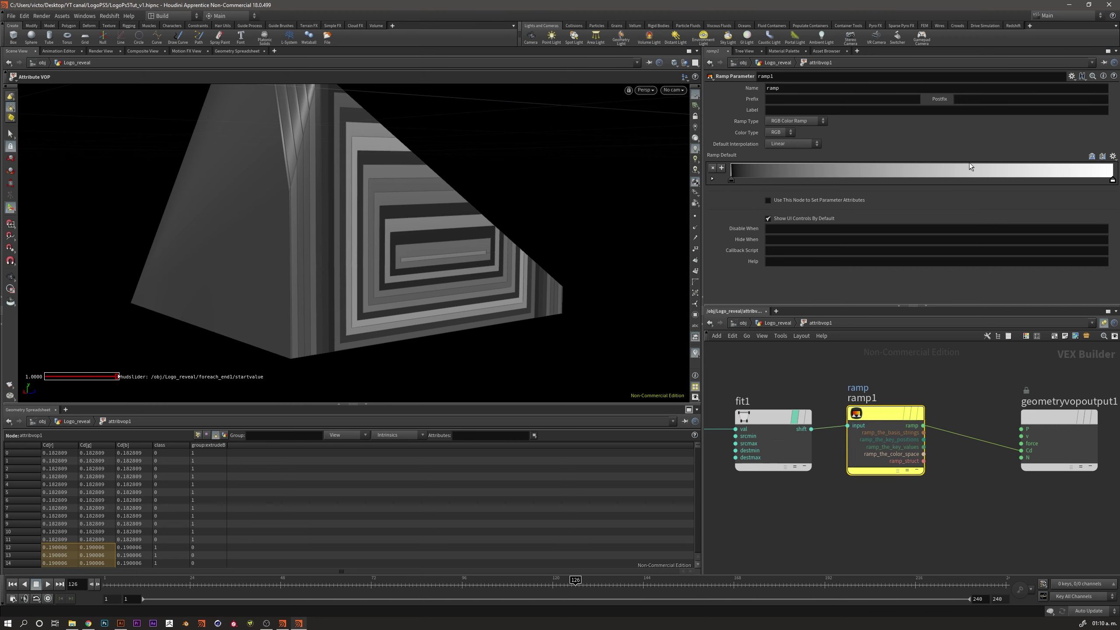
Slide the ramp's black key right and back, then go up to Logo_reveal
left_click_drag(730, 180, 959, 180)
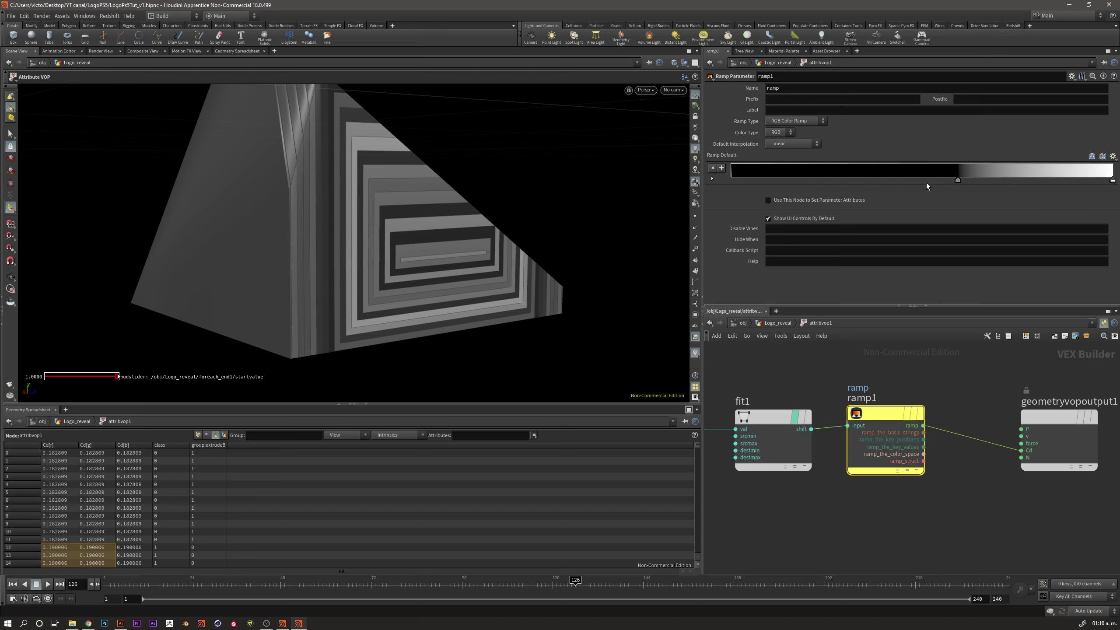
left_click_drag(959, 180, 725, 186)
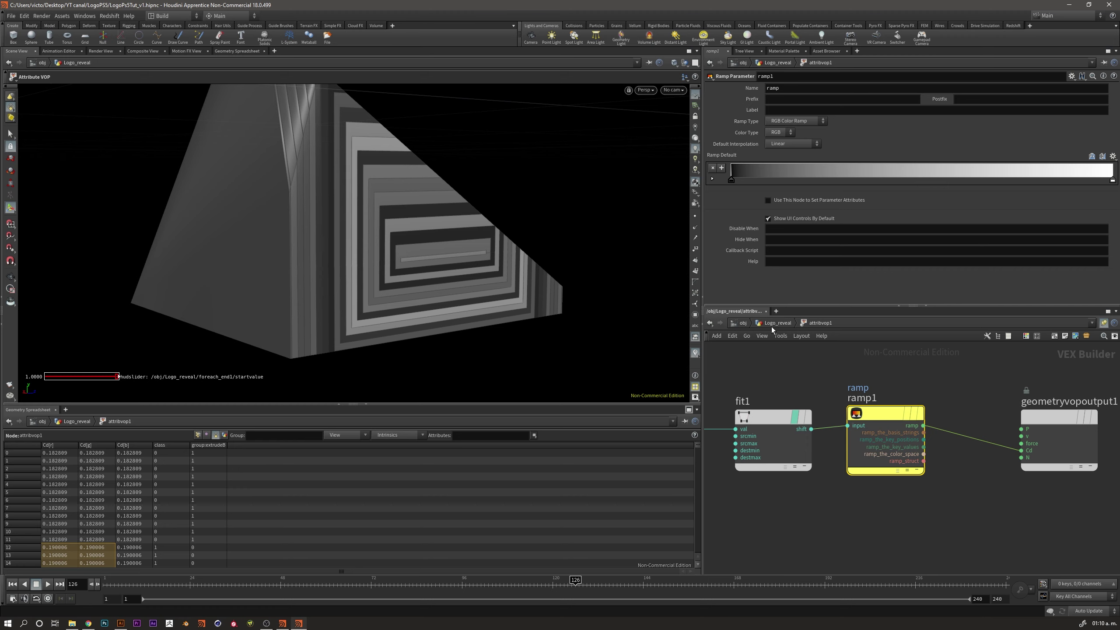
left_click(767, 322)
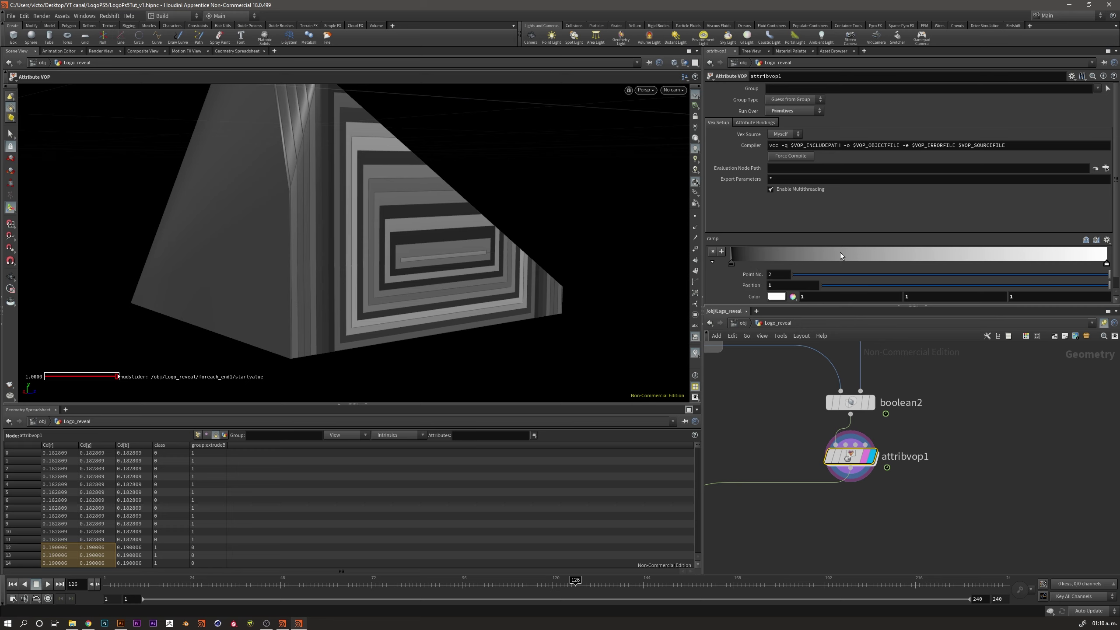
Edit the ramp's start and end key colours, darkening the end key slightly
double_click(856, 454)
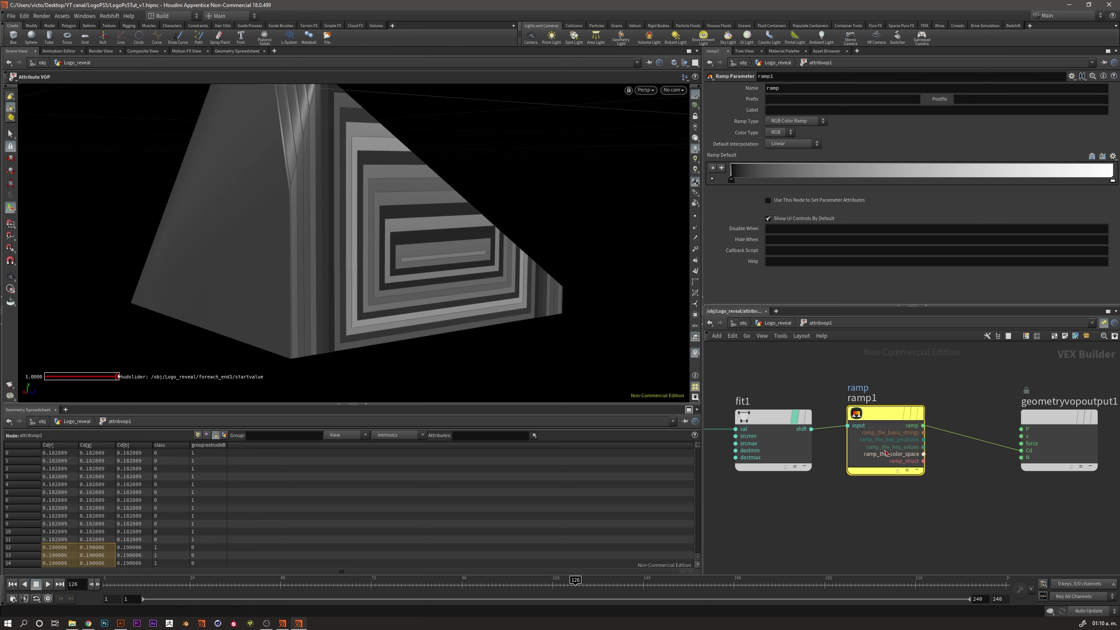
key("u")
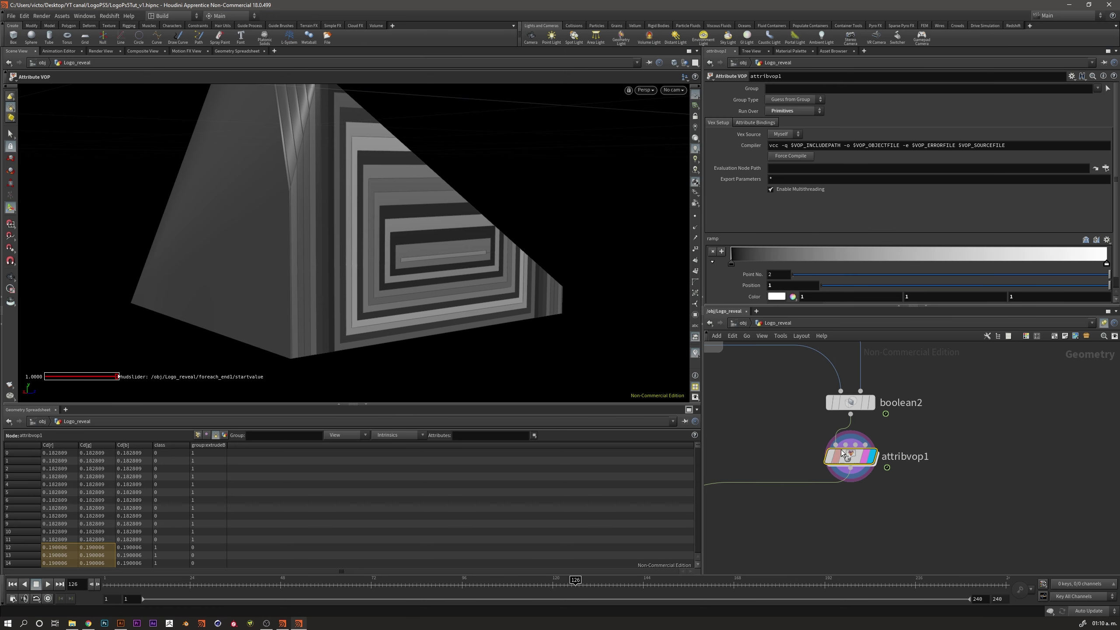
mouse_move(850, 455)
left_click(730, 264)
left_click(775, 297)
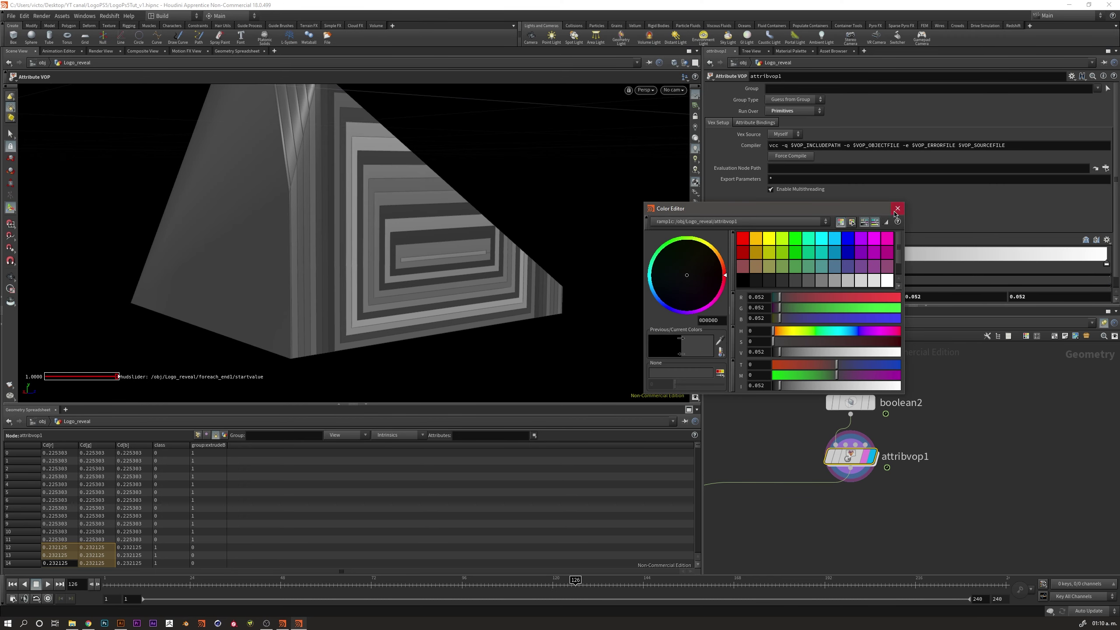
left_click(897, 208)
left_click(1106, 264)
left_click(774, 297)
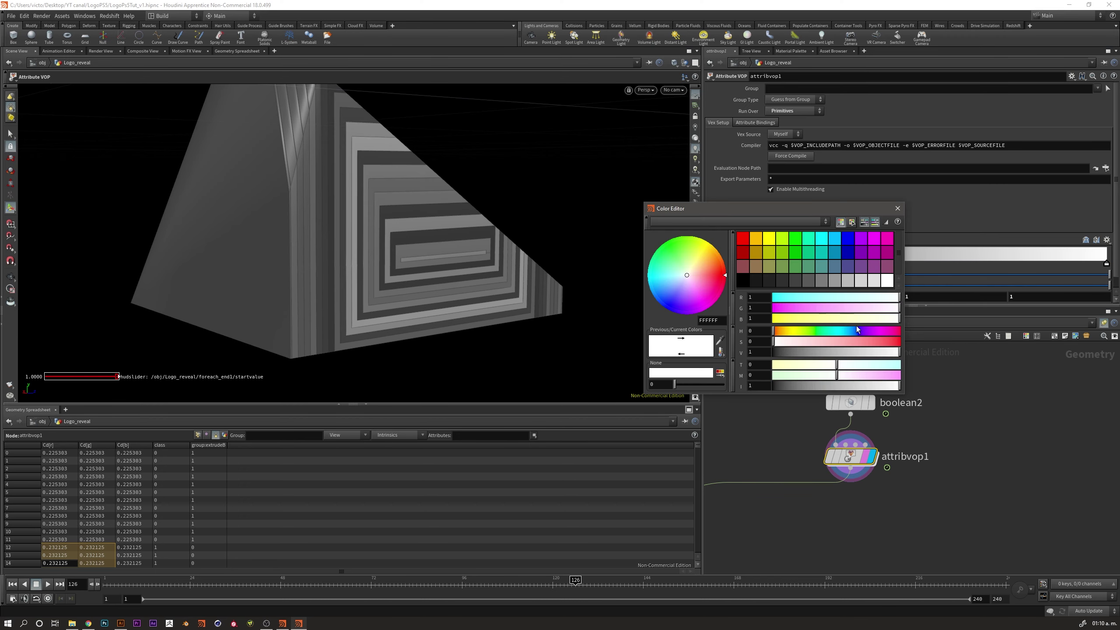
left_click_drag(897, 385, 892, 386)
left_click(897, 208)
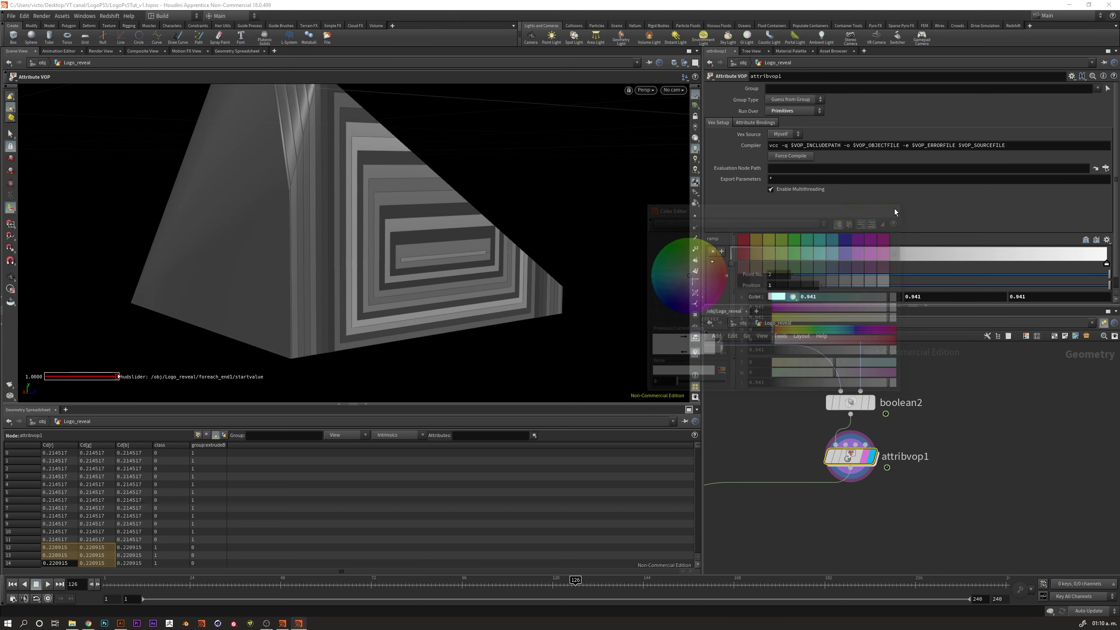
Add a middle ramp key and colour the keys light blue and purple
left_click(913, 253)
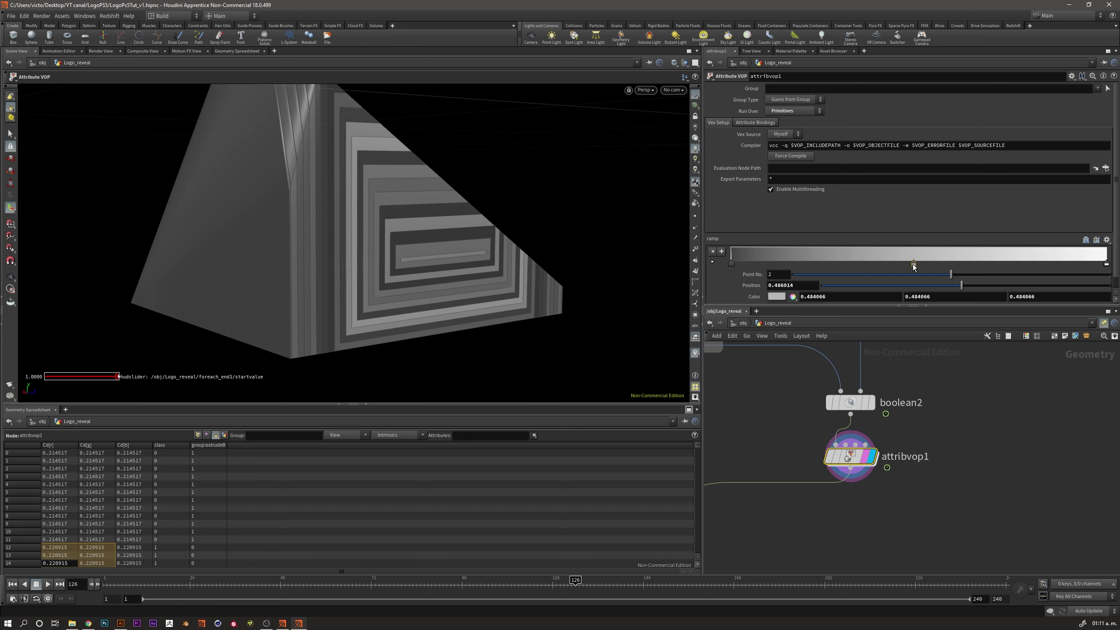
left_click(776, 296)
left_click(841, 223)
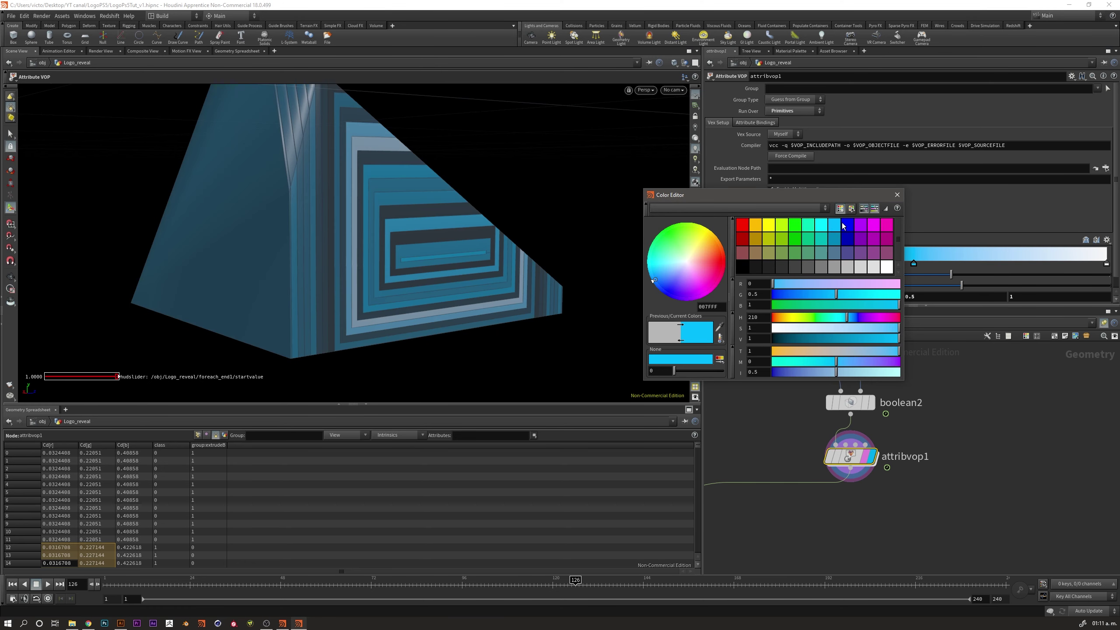
left_click(897, 195)
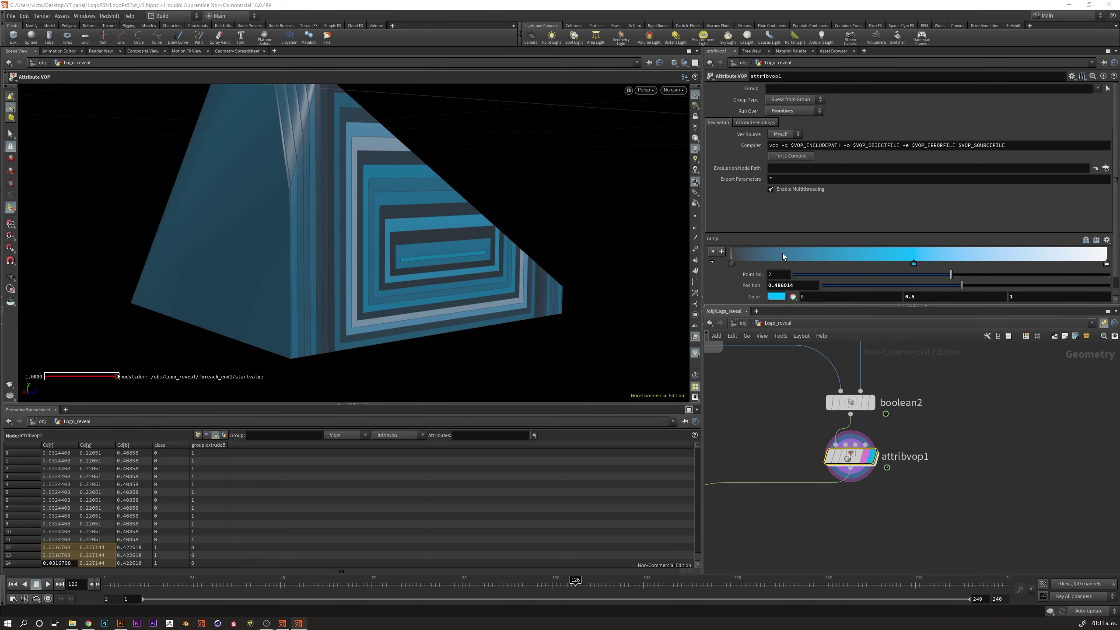
left_click(777, 296)
left_click(861, 223)
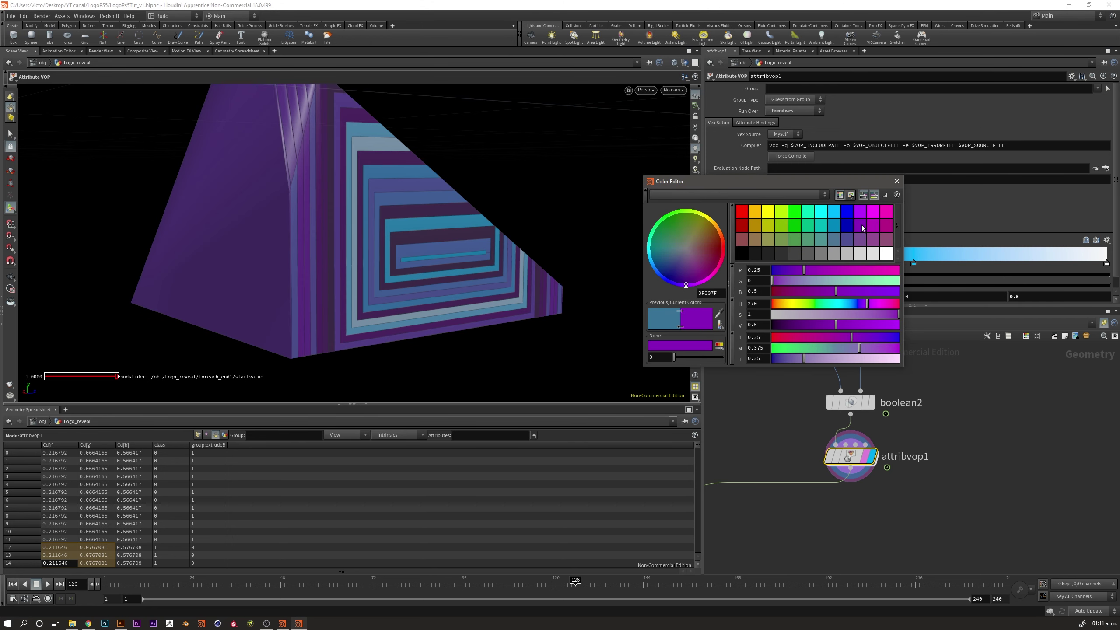
left_click(896, 180)
Add a pure blue 0000FF key at about 0.784 and orbit to inspect the colours
left_click(1025, 255)
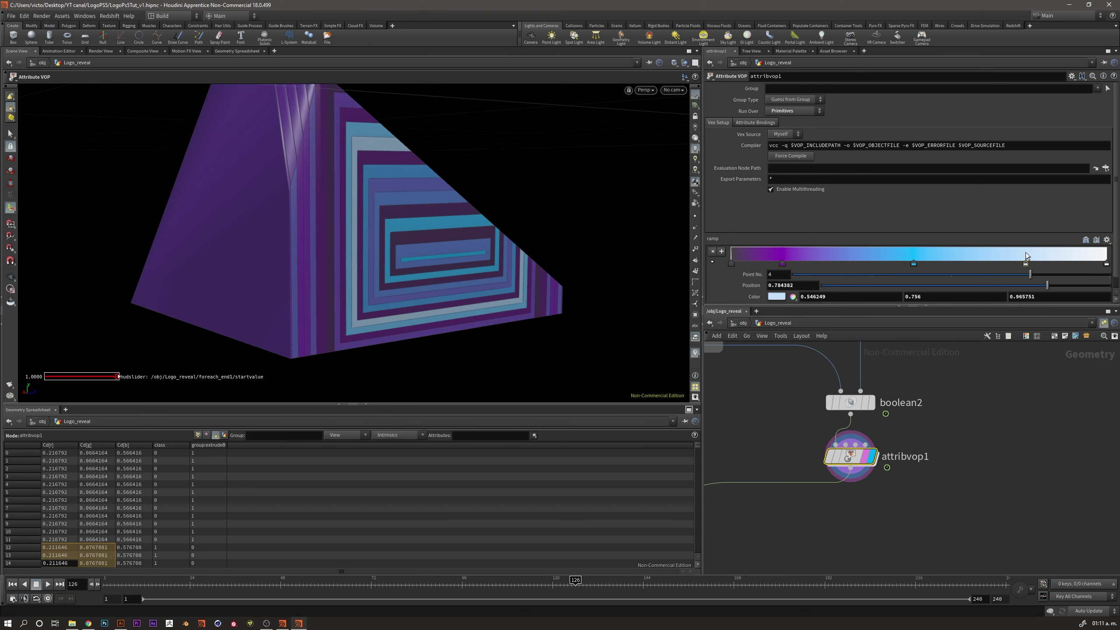
left_click(777, 297)
left_click(847, 197)
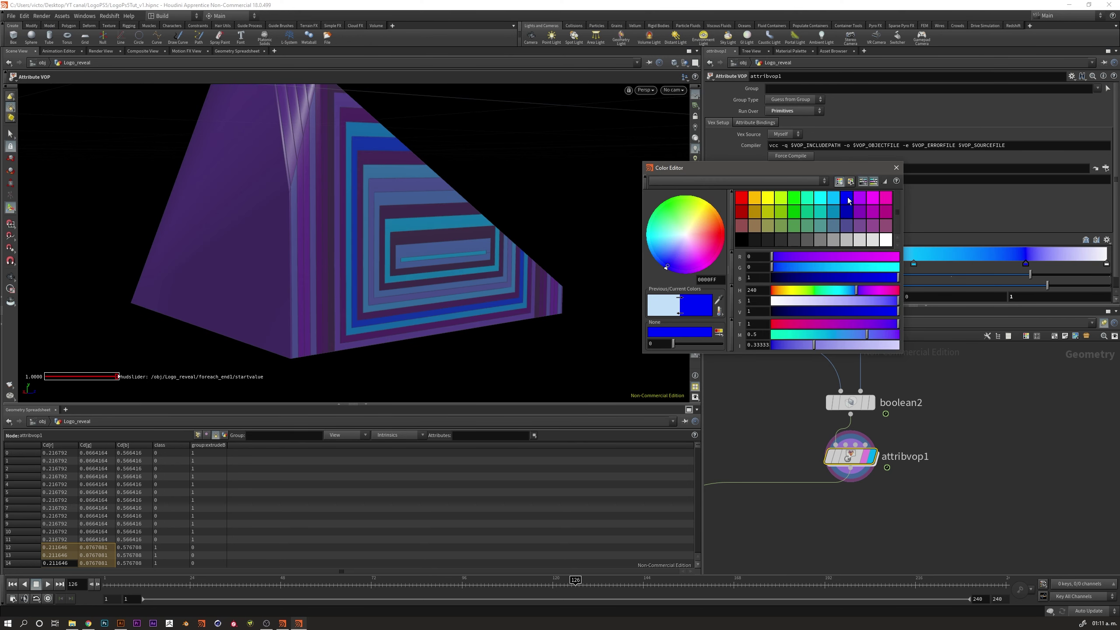
left_click(895, 168)
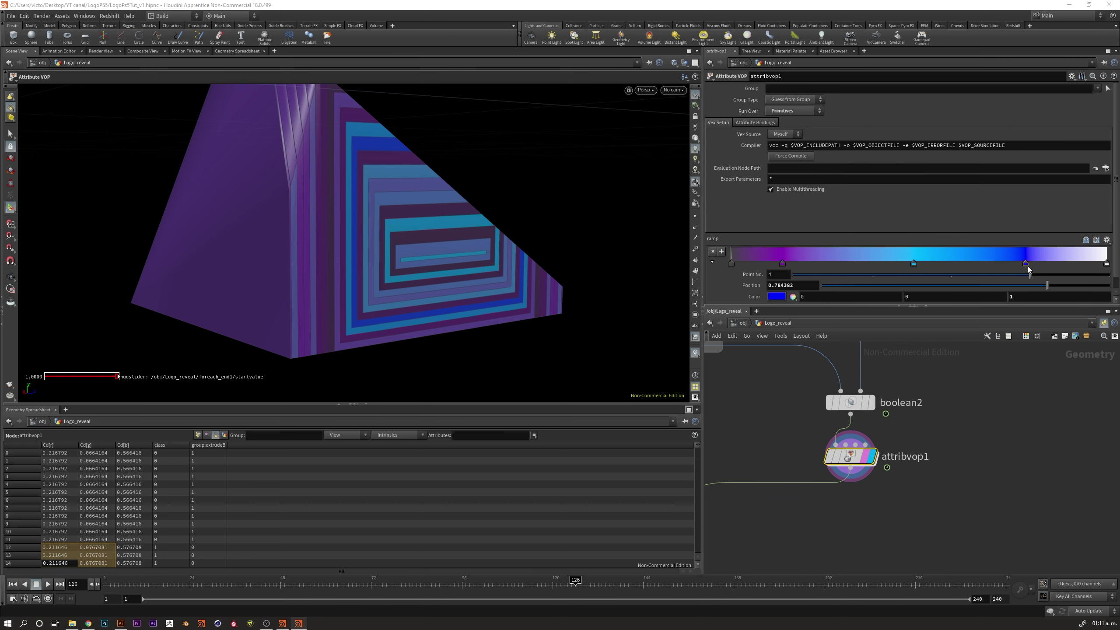
key("Escape")
mouse_move(418, 275)
left_mouse_down()
mouse_move(282, 252)
mouse_move(375, 268)
mouse_move(392, 253)
mouse_move(359, 281)
left_mouse_up()
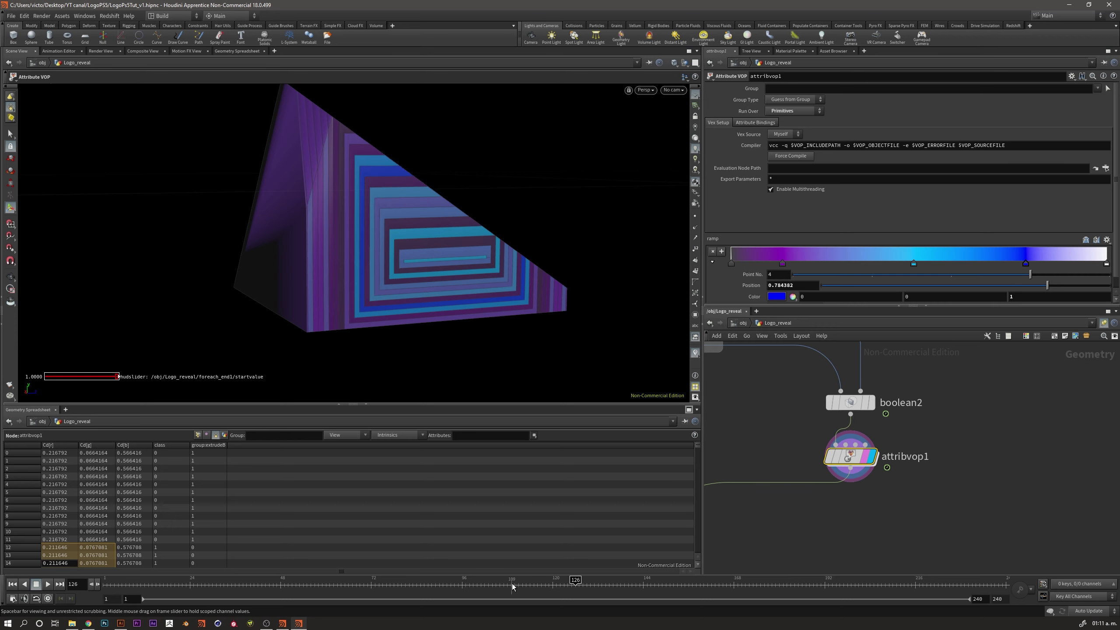
Scrub back to an earlier frame, orbit to the striped front, and dive into attribvop1
mouse_move(511, 586)
left_mouse_down()
mouse_move(336, 586)
mouse_move(668, 576)
mouse_move(359, 578)
left_mouse_up()
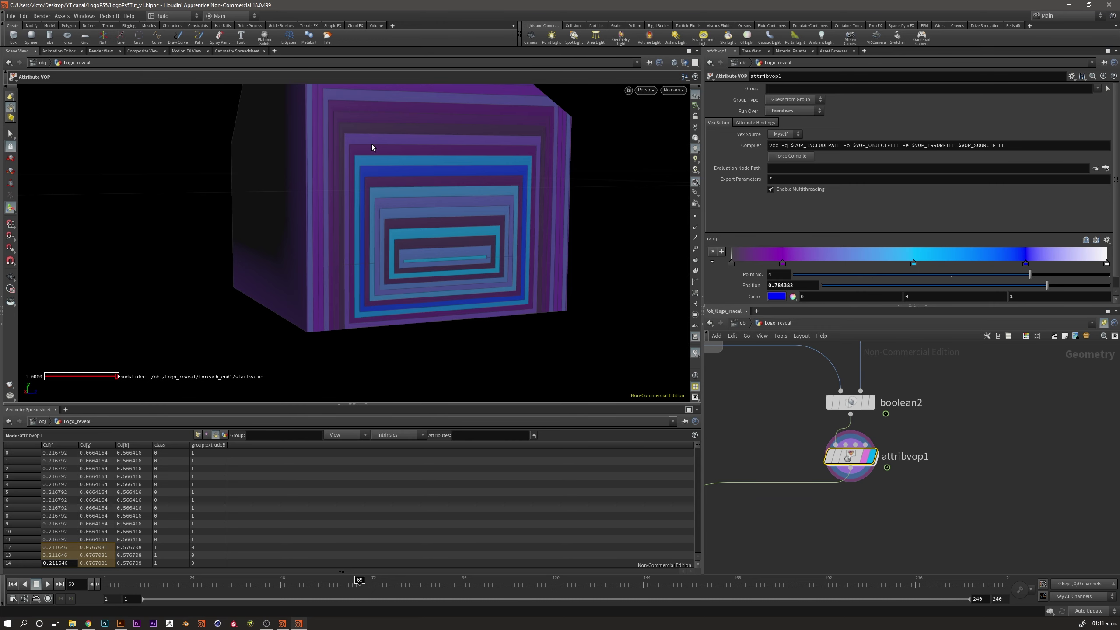
mouse_move(429, 188)
left_mouse_down("alt")
mouse_move(407, 229)
mouse_move(393, 230)
mouse_move(392, 161)
left_mouse_up("alt")
mouse_move(409, 204)
left_mouse_down("alt")
mouse_move(437, 250)
mouse_move(392, 250)
left_mouse_up("alt")
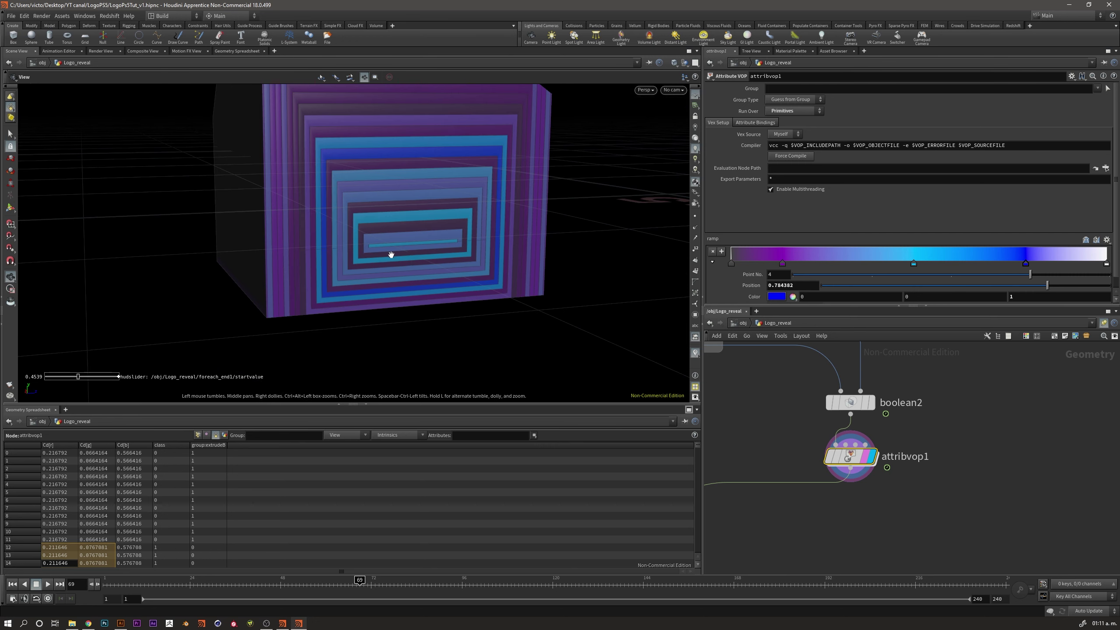
double_click(849, 457)
middle_click_drag(822, 491, 915, 488)
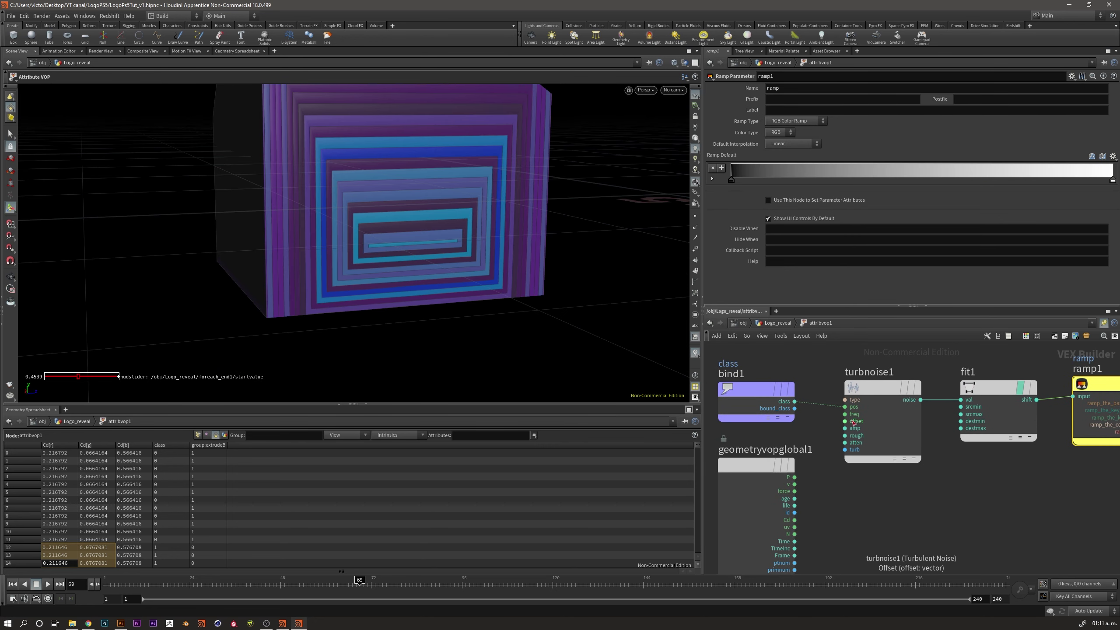
Select turbnoise1, try raising its Offset, then undo the change
left_click_drag(817, 353, 900, 410)
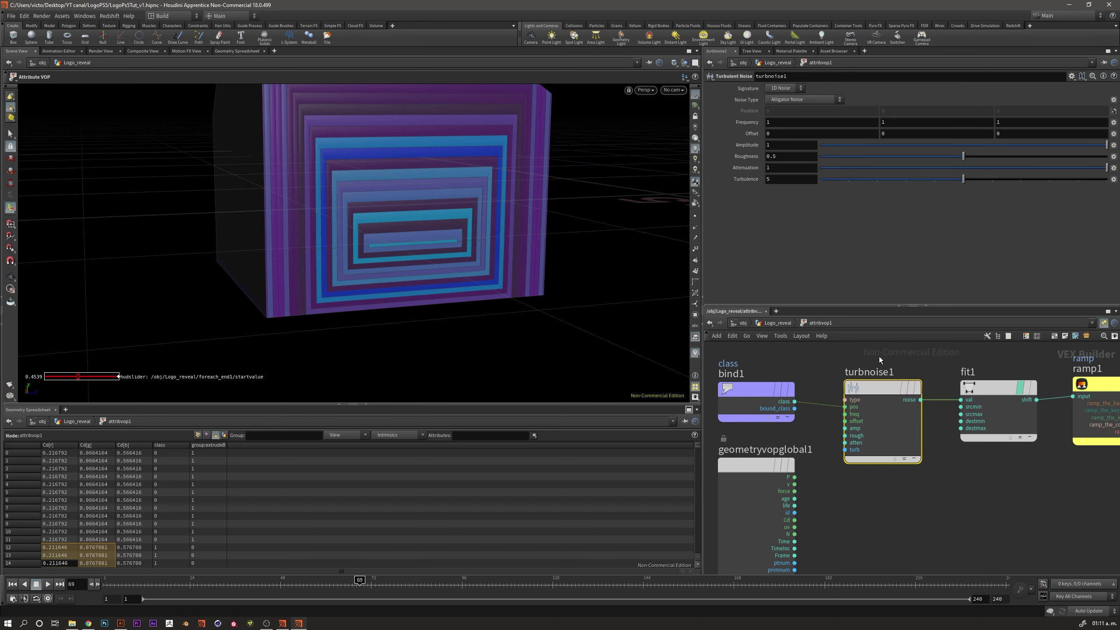
left_click_drag(817, 353, 895, 404)
middle_click_drag(738, 134, 873, 141)
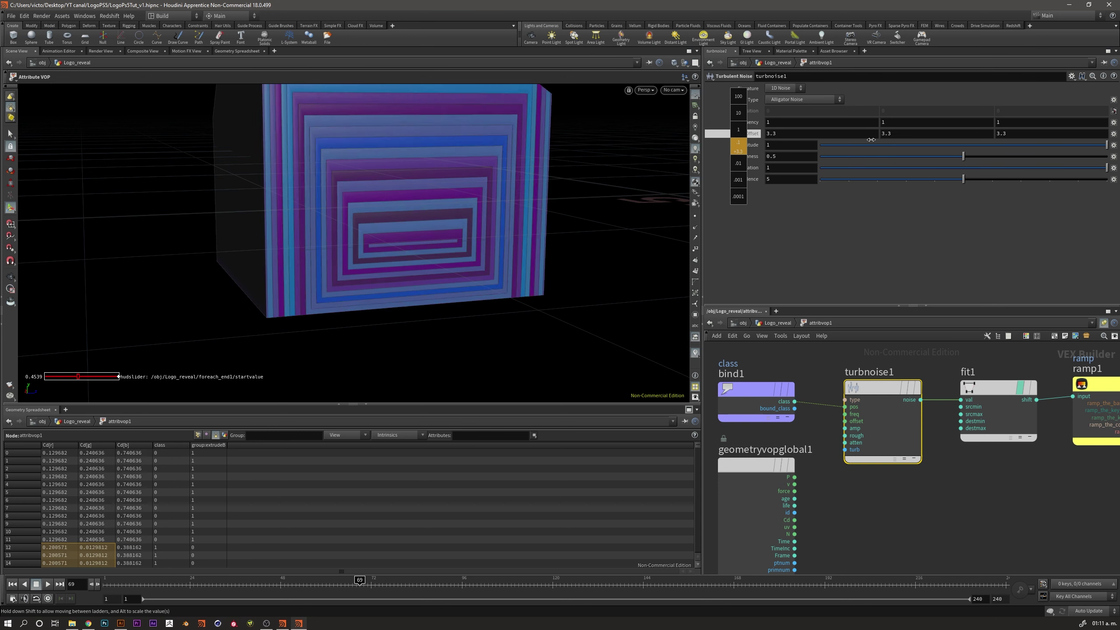
key("ctrl+z")
Wire geometryvopglobal1's Time into turbnoise1's offset and scrub the timeline to preview the animation
middle_click_drag(884, 527, 896, 487)
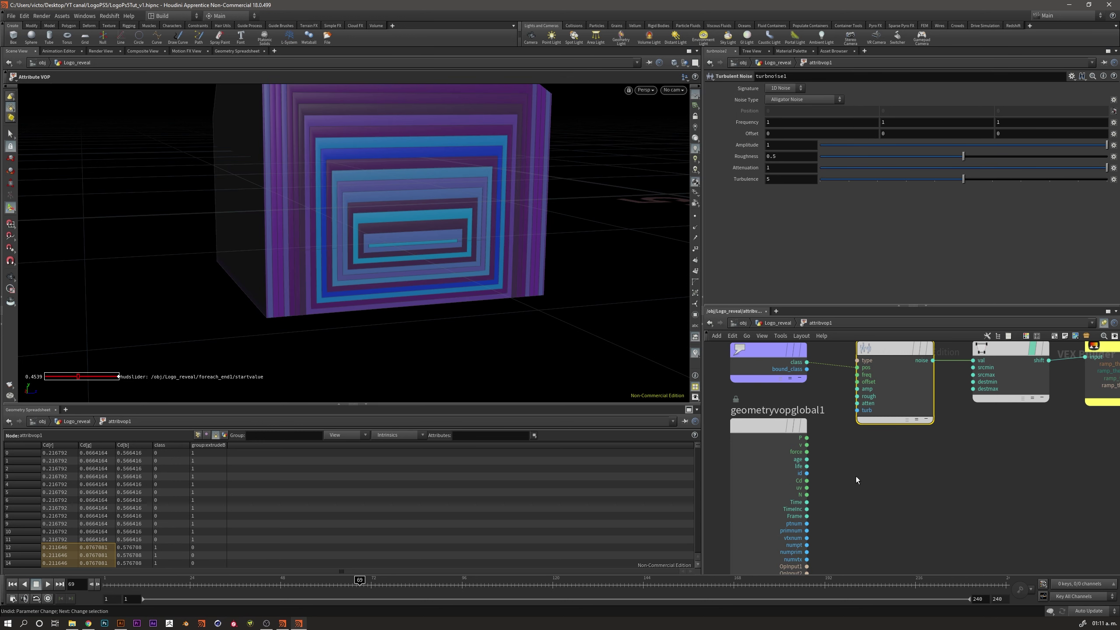
middle_click_drag(827, 446, 831, 419)
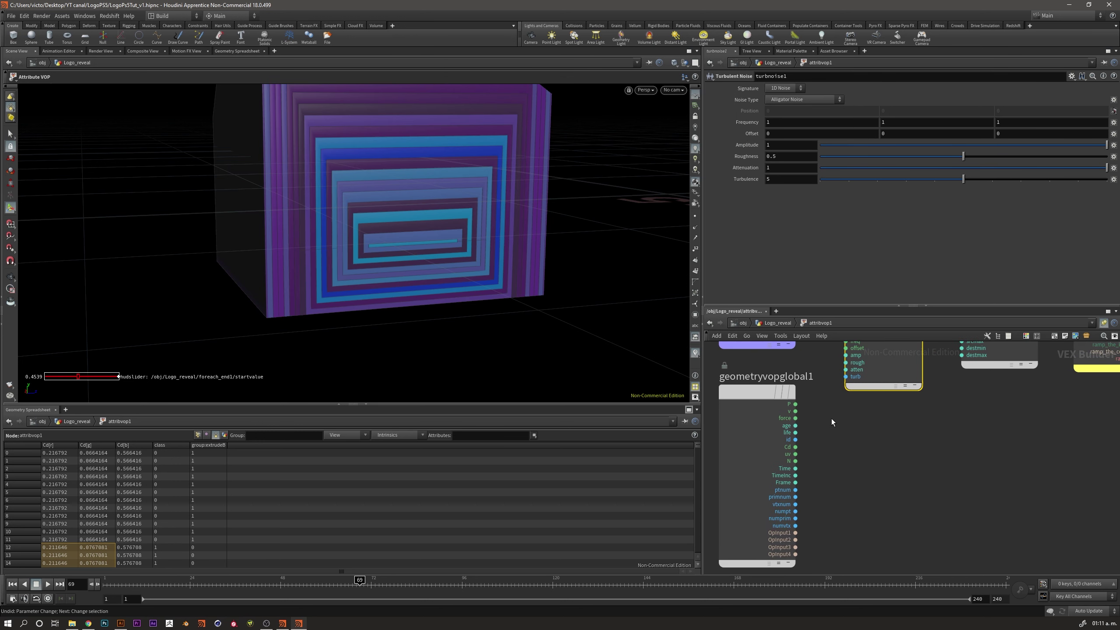
left_click(753, 393)
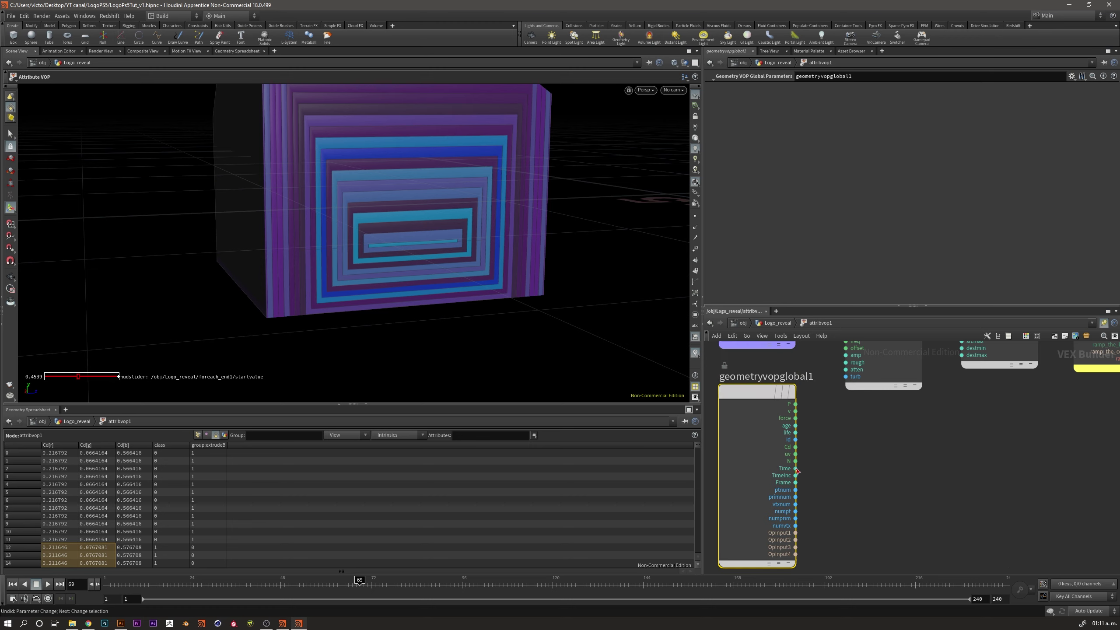
left_click_drag(815, 437, 849, 388)
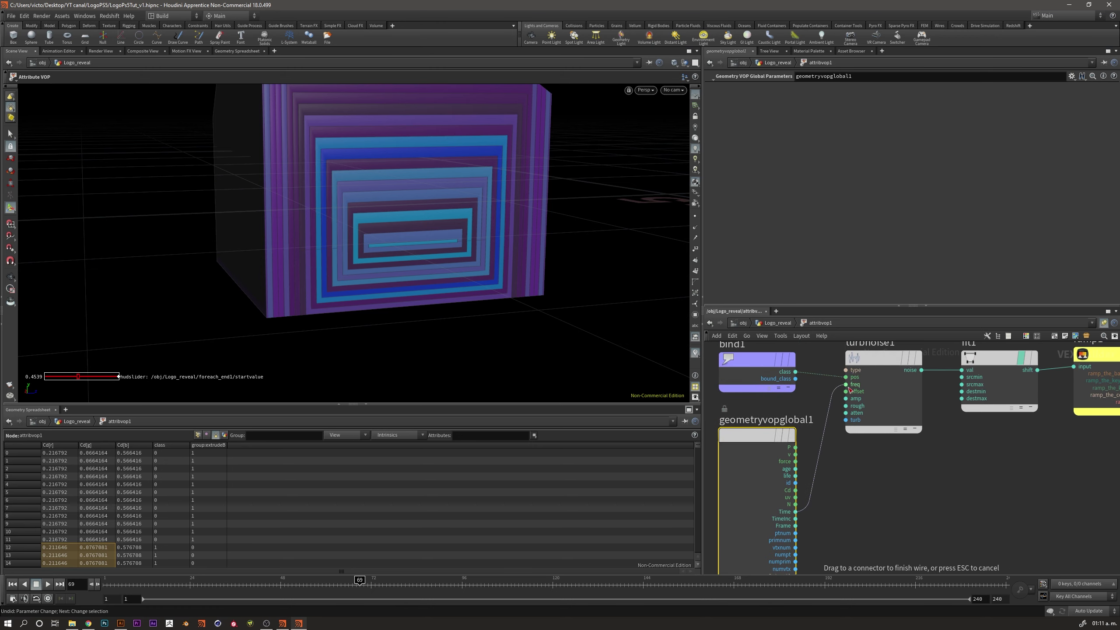
left_click(850, 393)
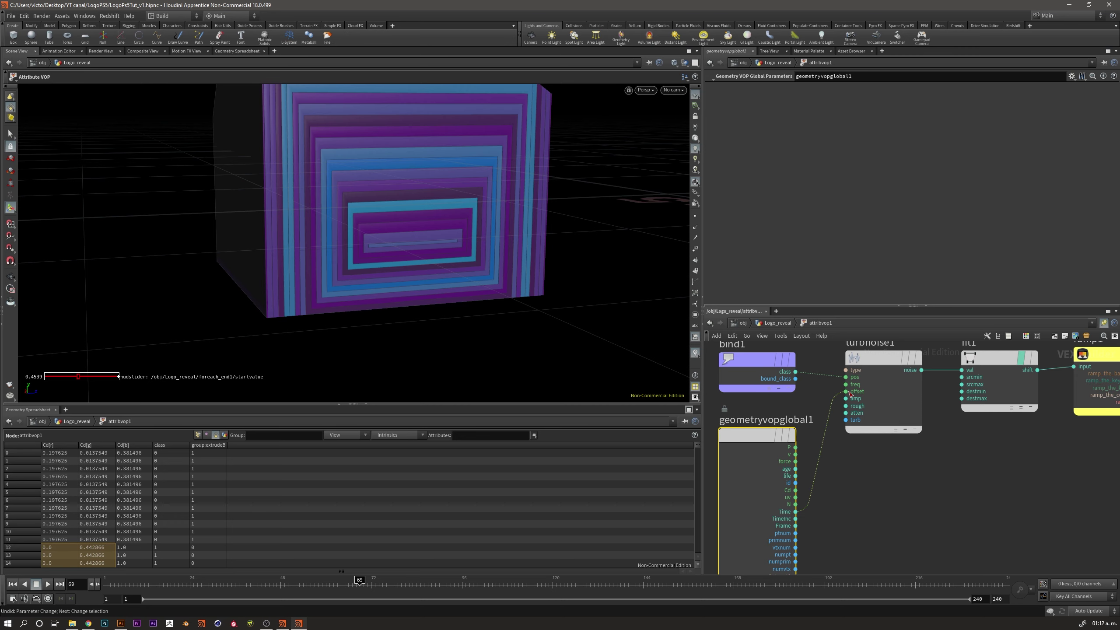
left_click_drag(164, 582, 314, 581)
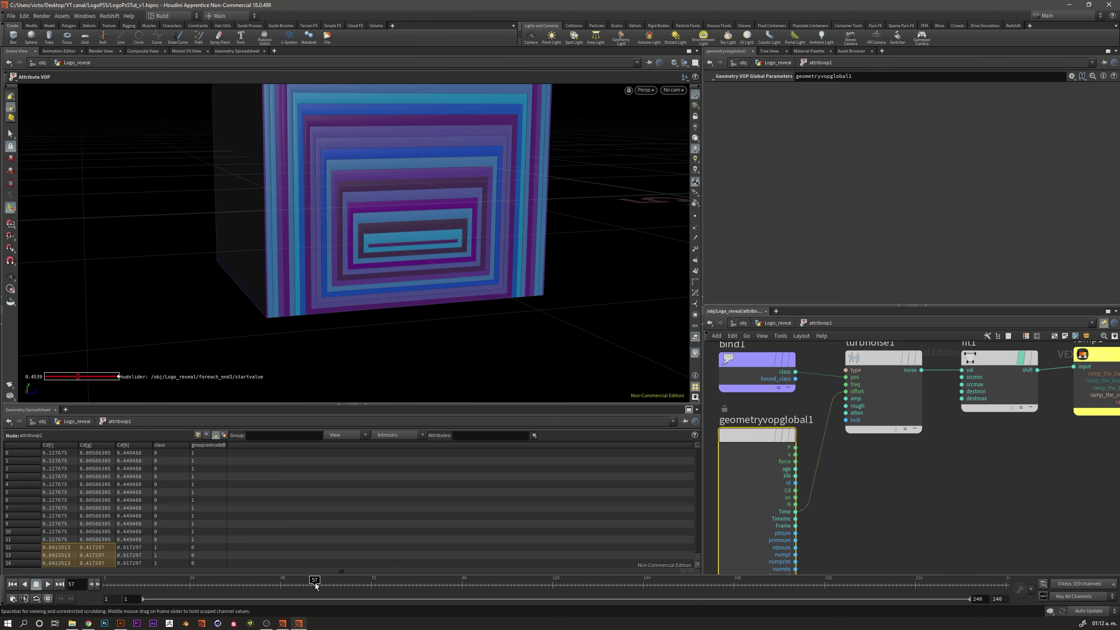
middle_click_drag(908, 443, 938, 427)
middle_click_drag(901, 480, 933, 454)
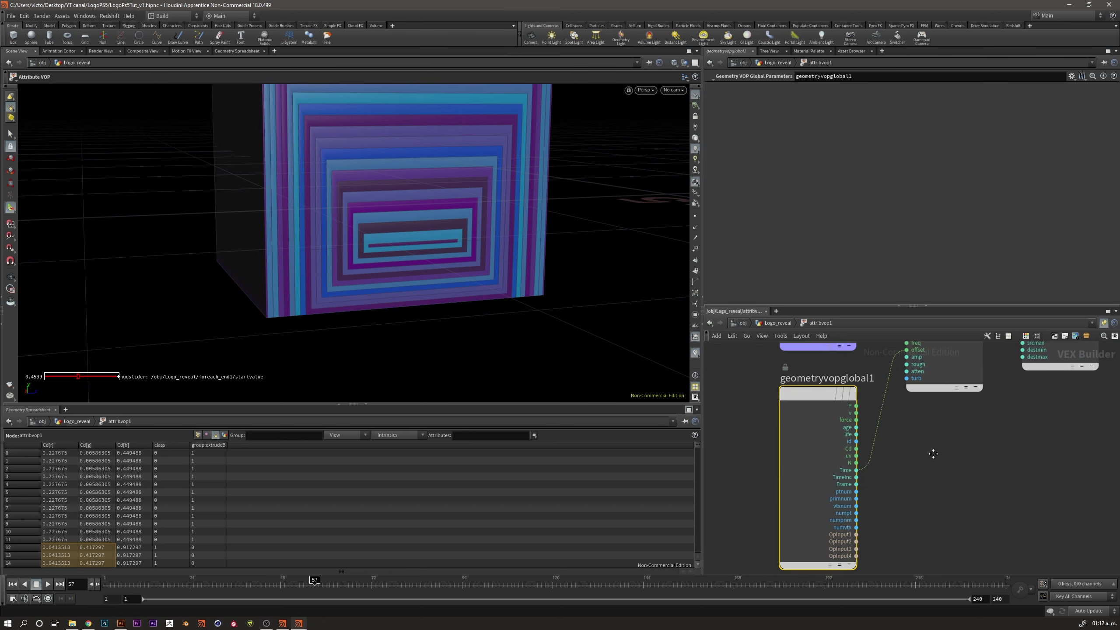
mouse_move(817, 392)
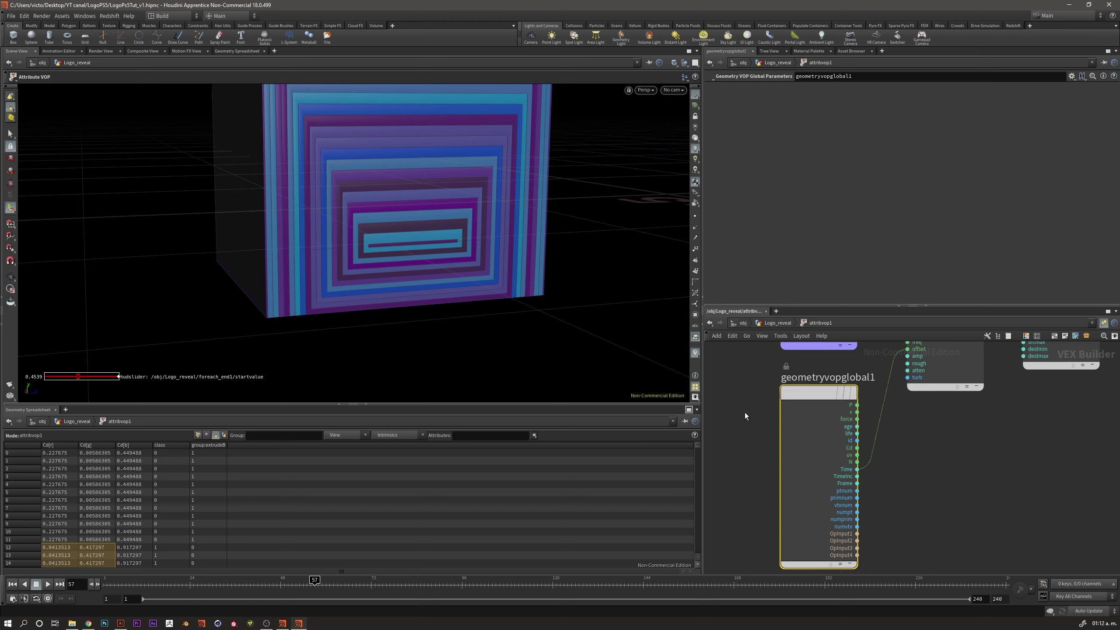
Insert a Multiply Constant node on the Time-to-offset wire, scaling Time down to 0.1
left_click_drag(799, 391, 725, 398)
key("Tab")
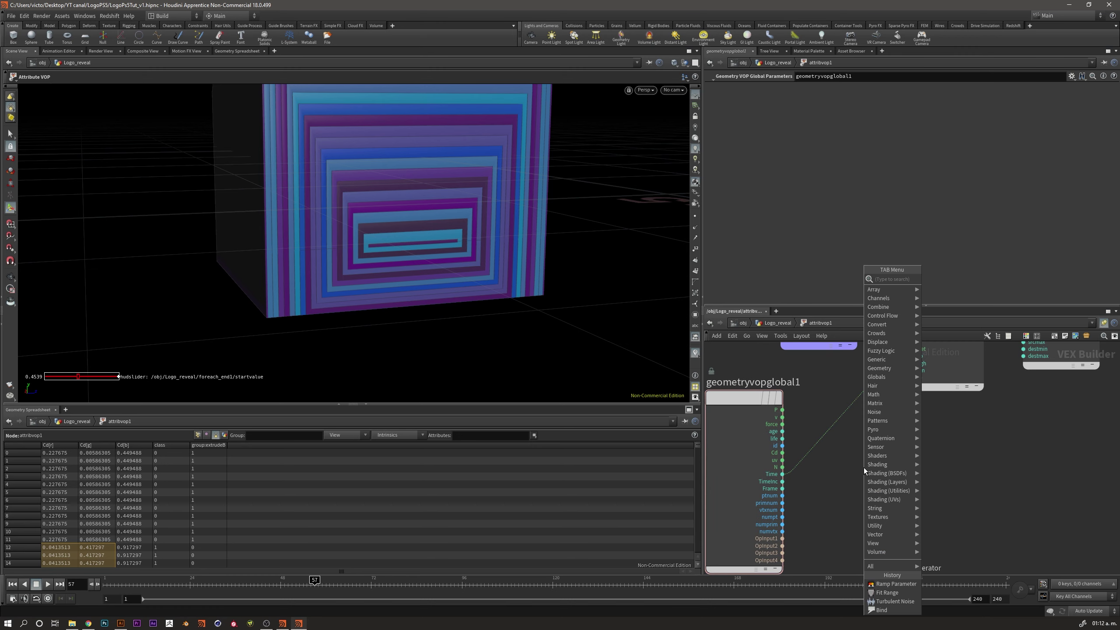
type("mult")
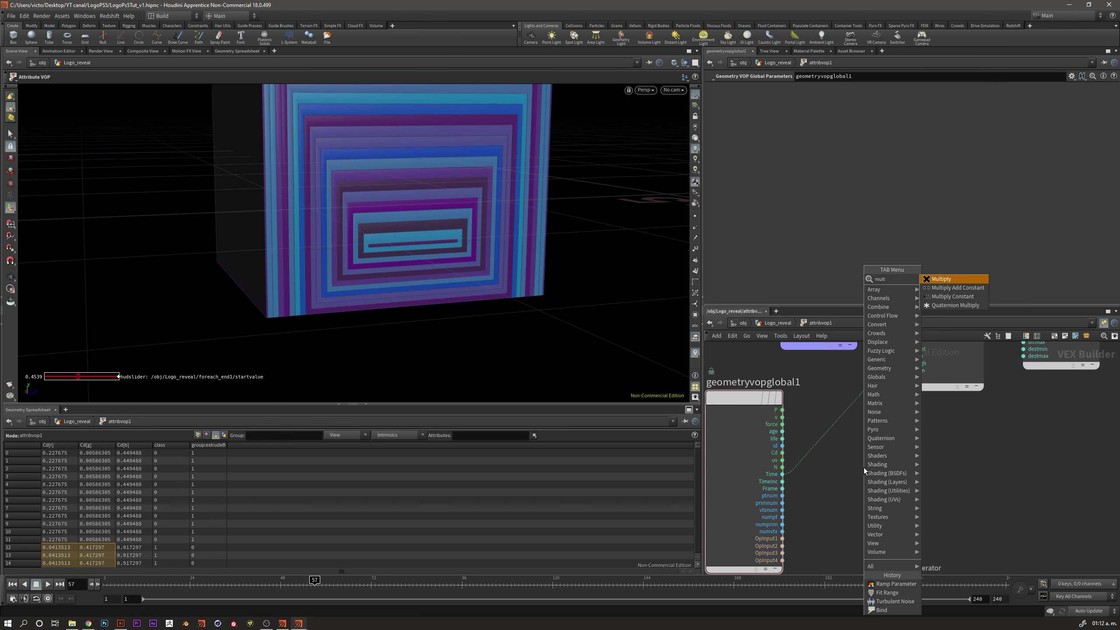
key("Down")
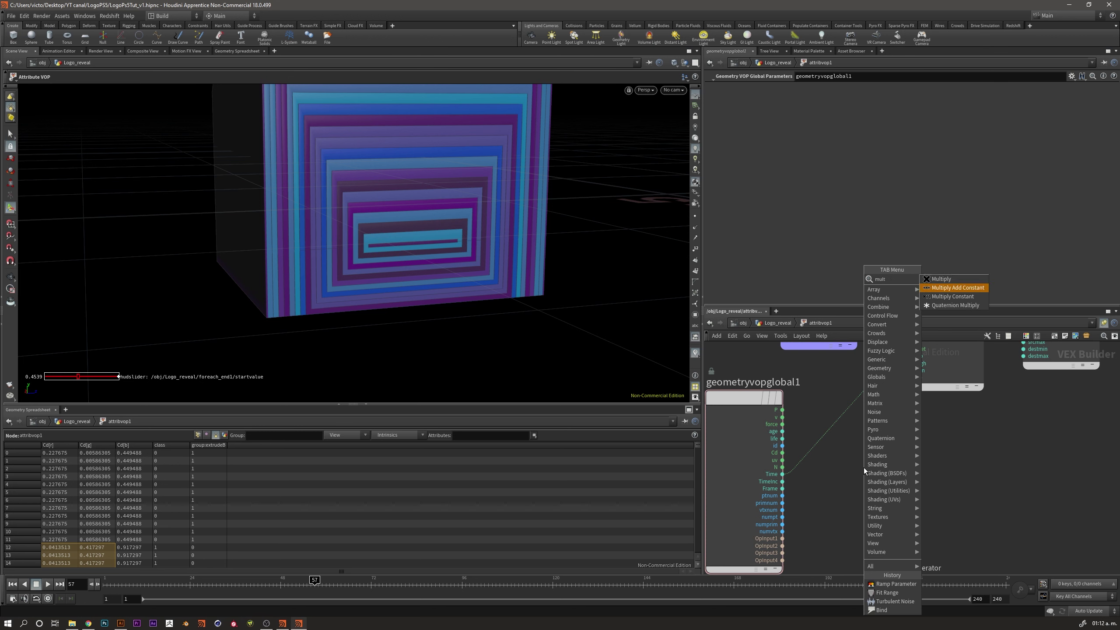
key("Down")
key("Return")
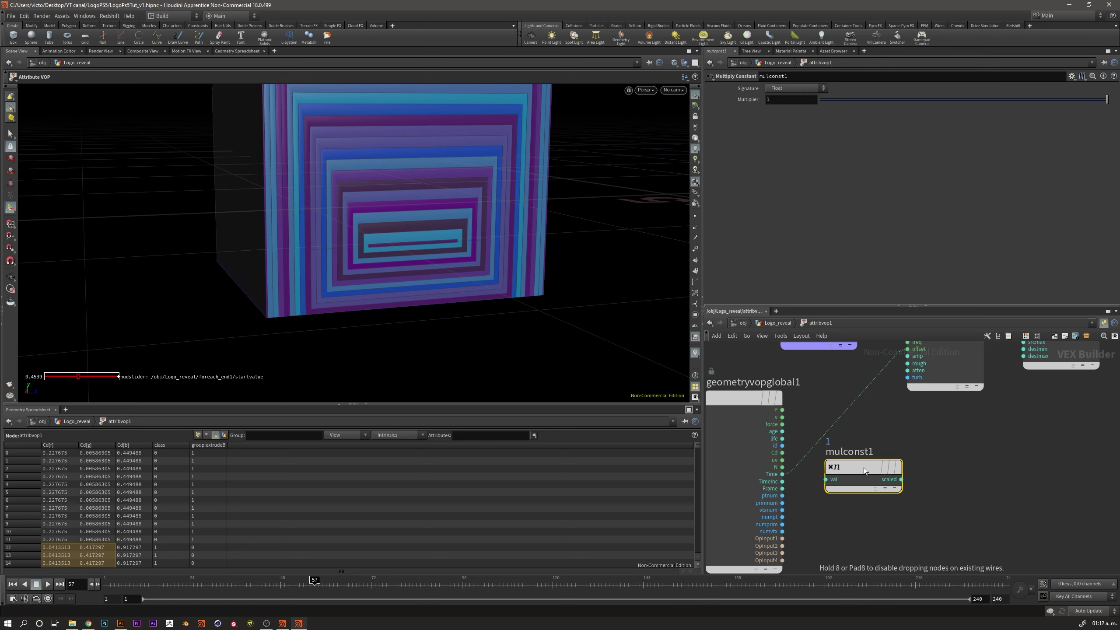
left_click(864, 414)
left_click_drag(863, 411, 881, 400)
type("0.")
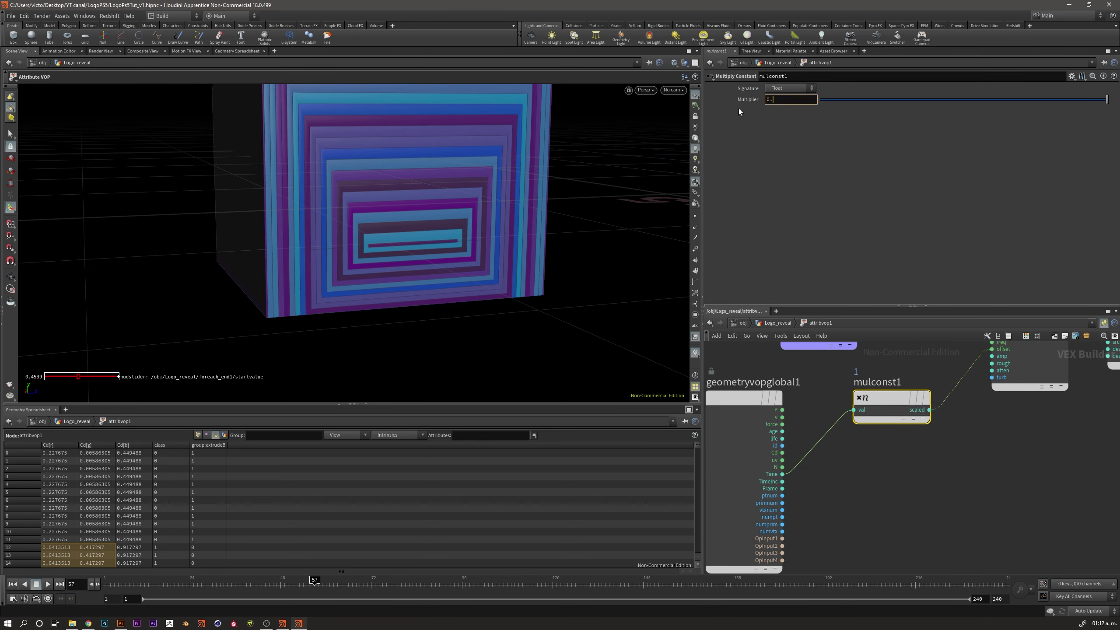
type("15")
key("Return")
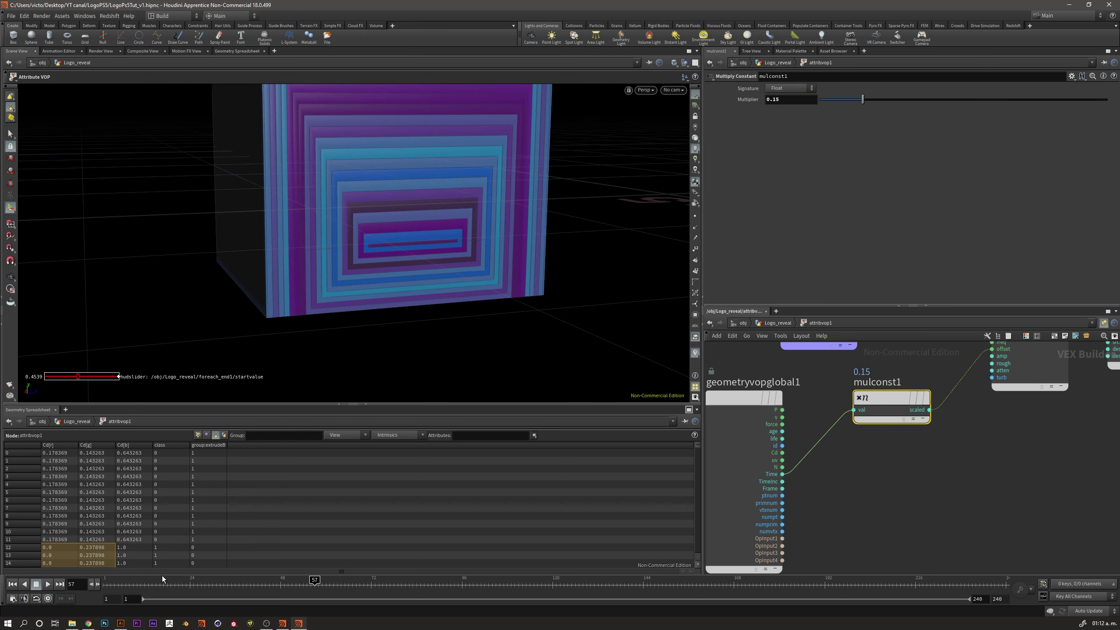
Scrub the timeline back and forth to check the slower colour animation
left_click_drag(328, 581, 484, 574)
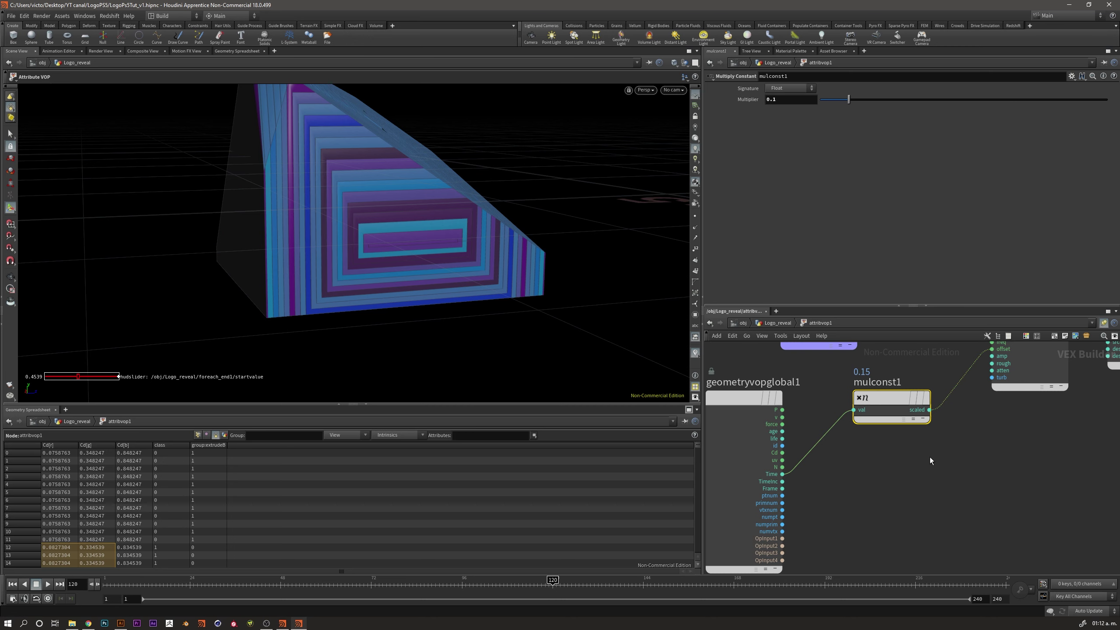
left_click_drag(304, 577, 391, 578)
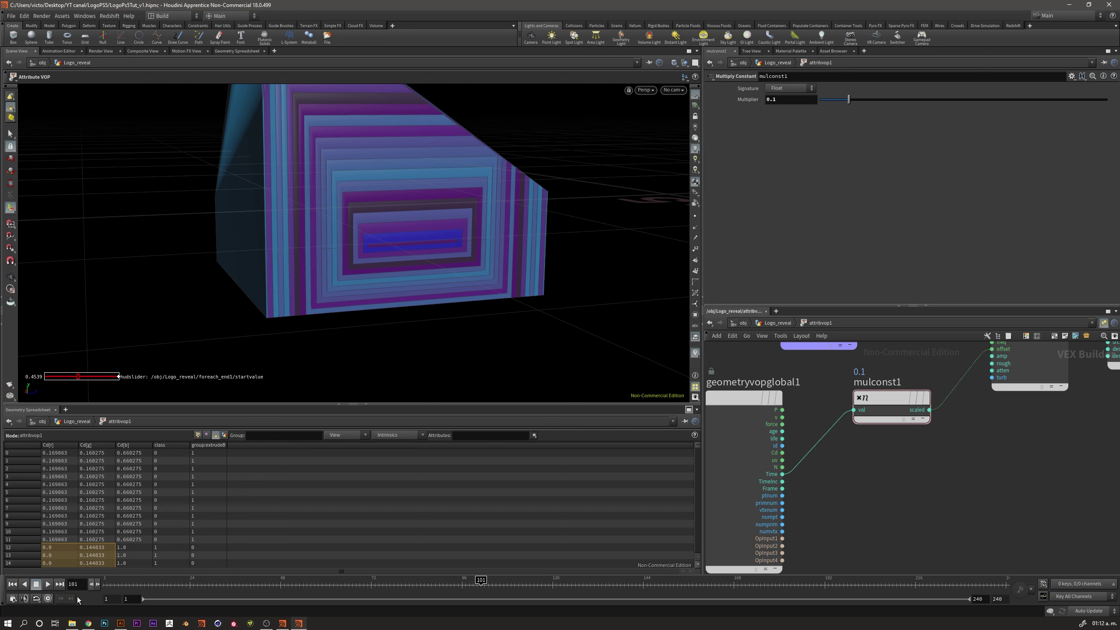
left_click_drag(237, 578, 395, 577)
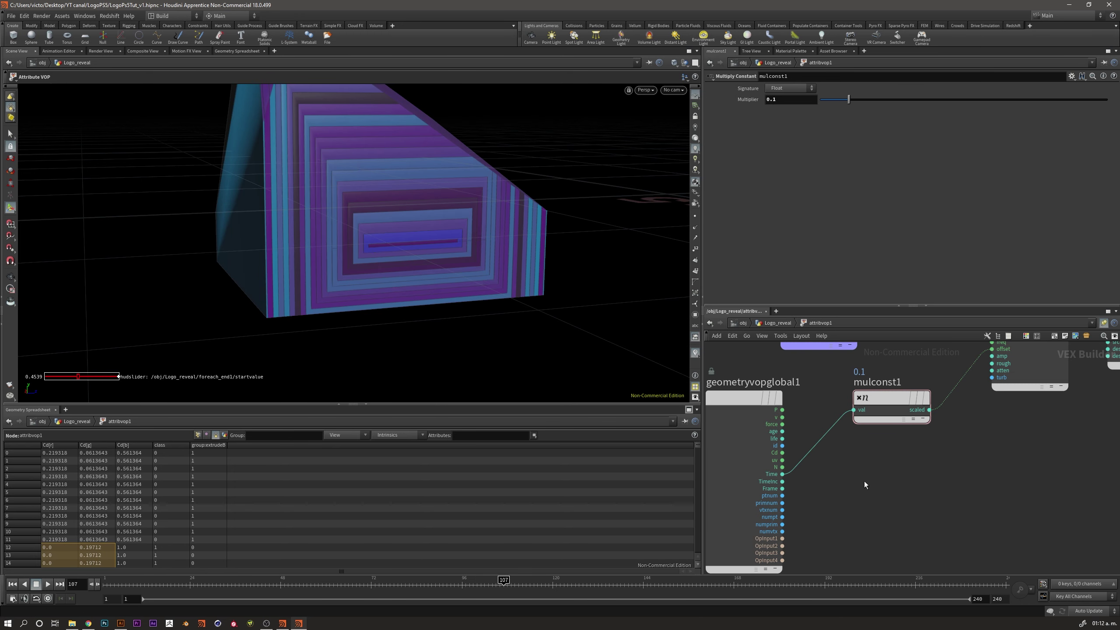
Return to Logo_reveal and orbit around the block to inspect the purple and blue faces
left_click(777, 322)
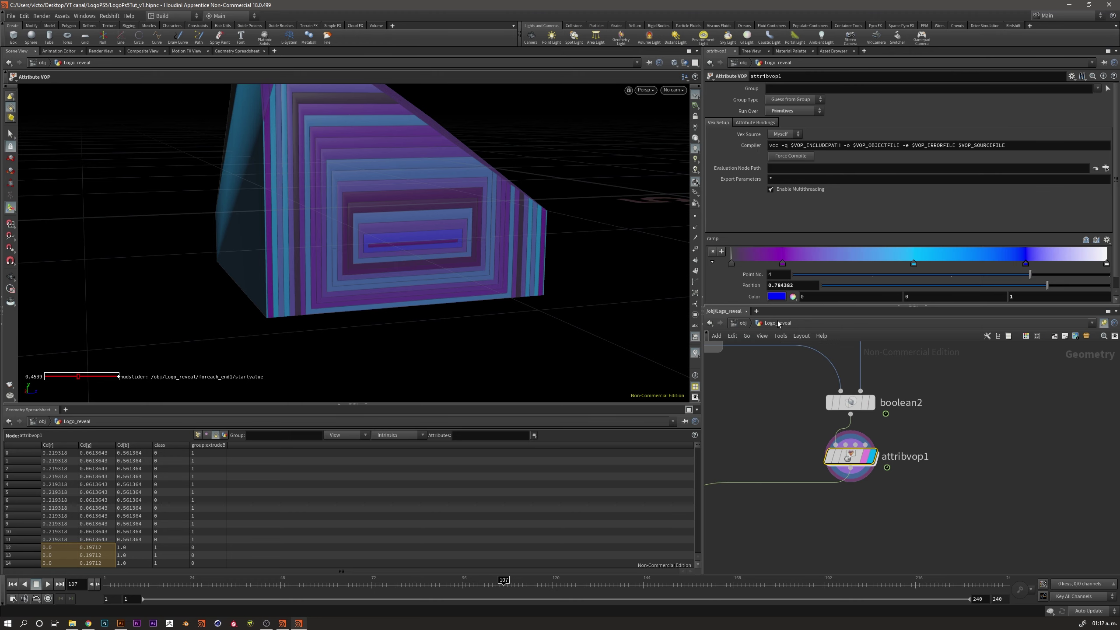
middle_click_drag(833, 432, 897, 461)
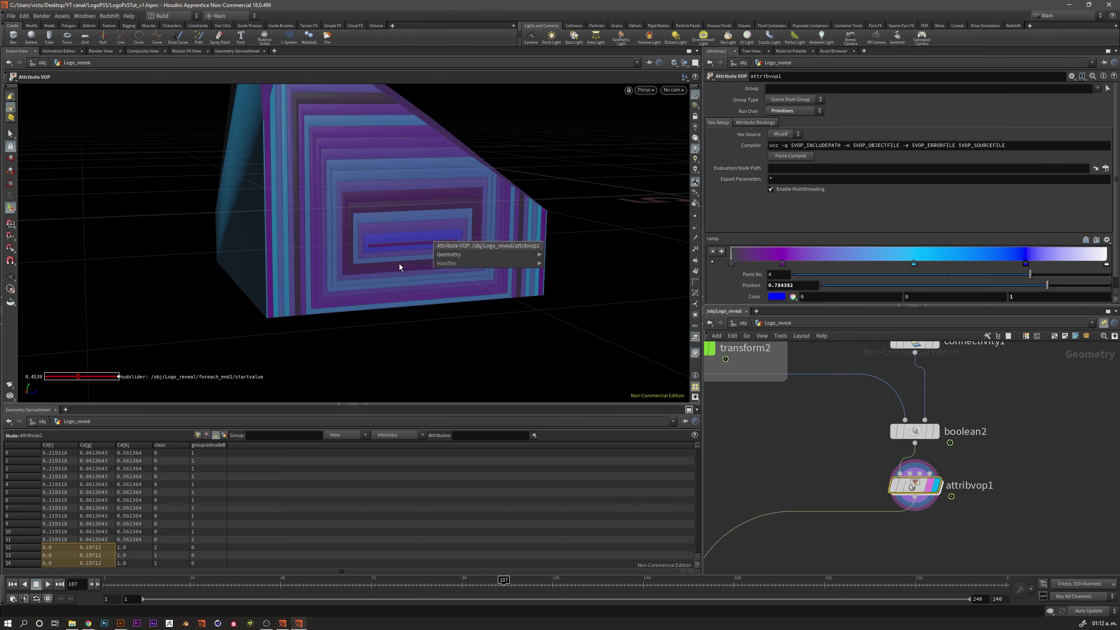
key("Escape")
mouse_move(425, 251)
left_mouse_down()
mouse_move(404, 206)
mouse_move(265, 298)
mouse_move(525, 282)
mouse_move(422, 287)
mouse_move(394, 199)
mouse_move(407, 193)
mouse_move(417, 218)
mouse_move(377, 287)
mouse_move(494, 313)
mouse_move(490, 295)
mouse_move(357, 276)
mouse_move(340, 298)
mouse_move(417, 287)
mouse_move(435, 318)
mouse_move(494, 339)
mouse_move(467, 260)
left_mouse_up()
scroll(265, 297, "up", 5)
key("Return")
key("Escape")
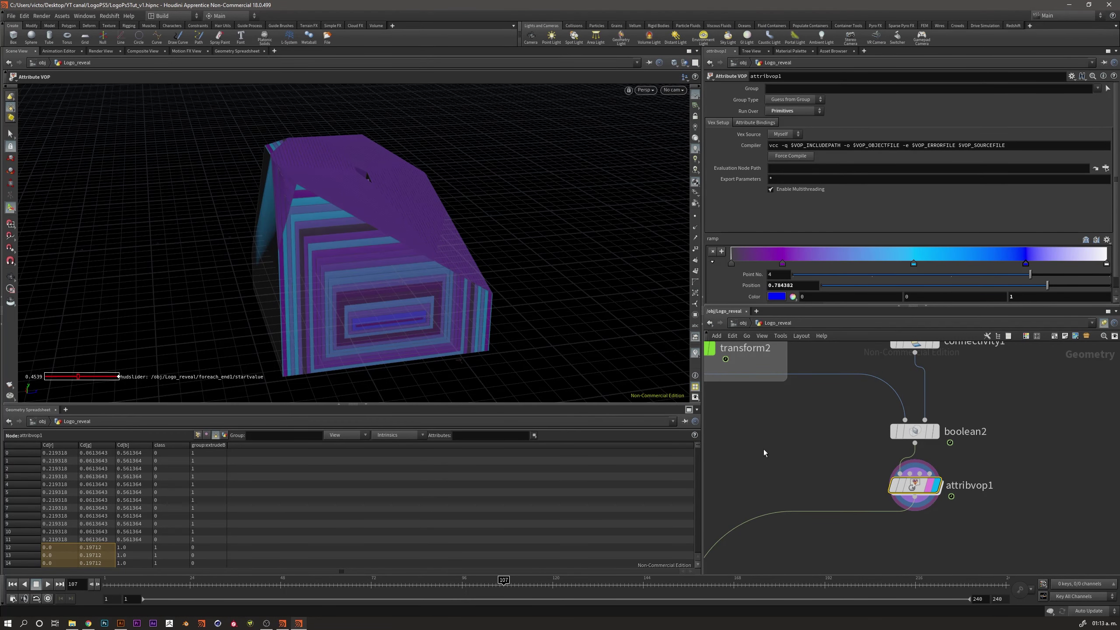
key("Escape")
mouse_move(457, 357)
left_mouse_down()
mouse_move(357, 300)
mouse_move(424, 300)
mouse_move(371, 241)
mouse_move(462, 192)
mouse_move(417, 228)
mouse_move(450, 253)
left_mouse_up()
key("Return")
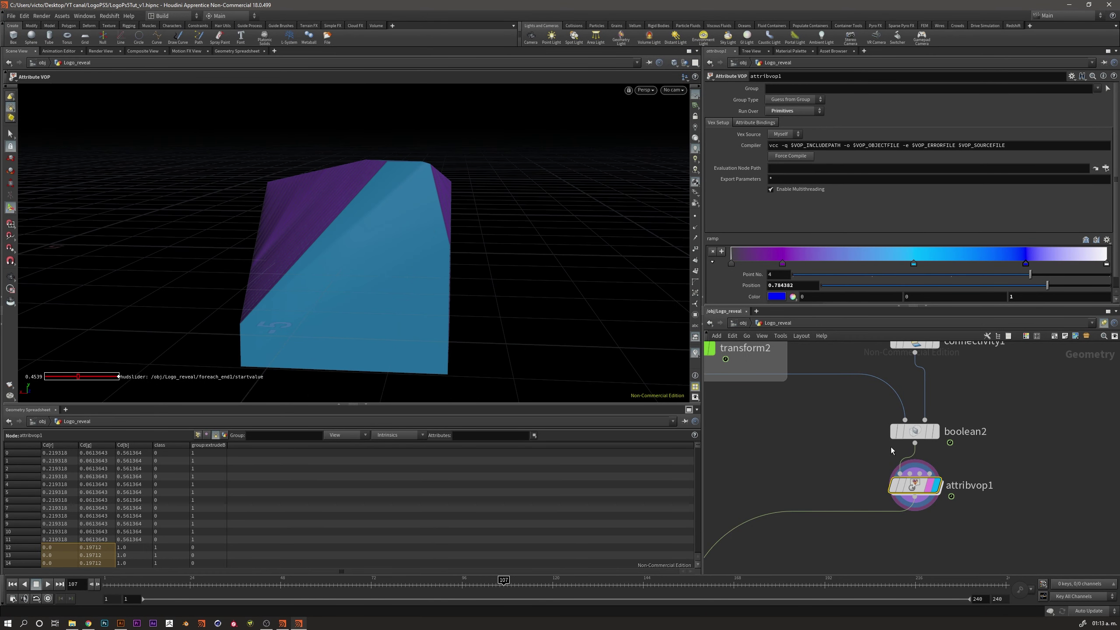
Choose a Normal node to add after attribvop1
middle_click_drag(901, 537, 917, 496)
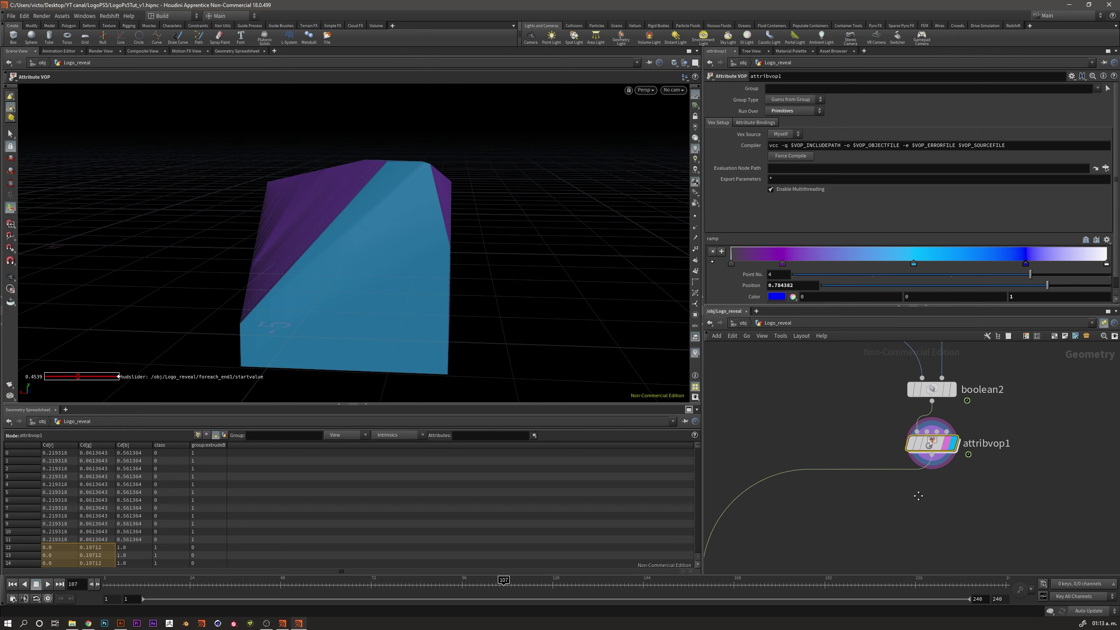
key("Tab")
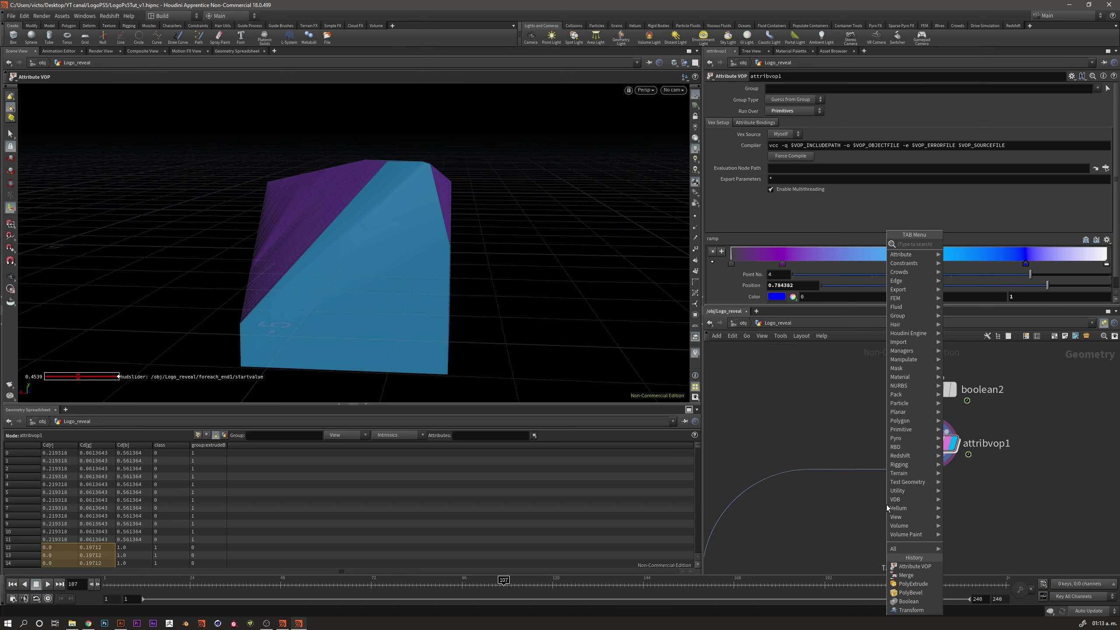
type("norm")
key("Return")
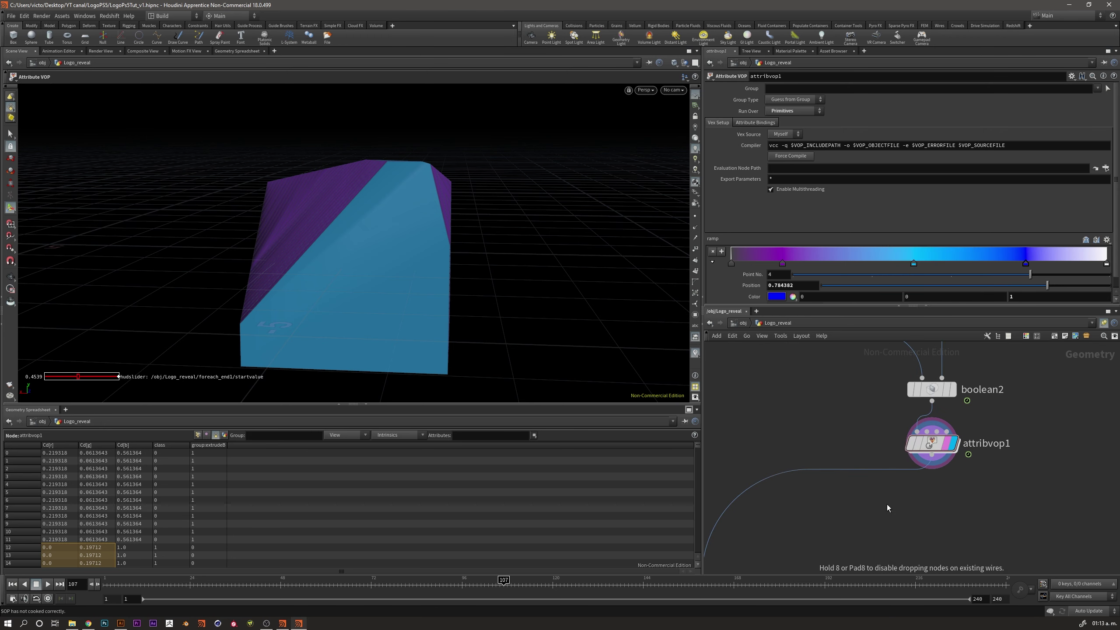
Wire a Normal node (normal1) in directly below attribvop1
left_click(887, 504)
left_click_drag(844, 471, 933, 499)
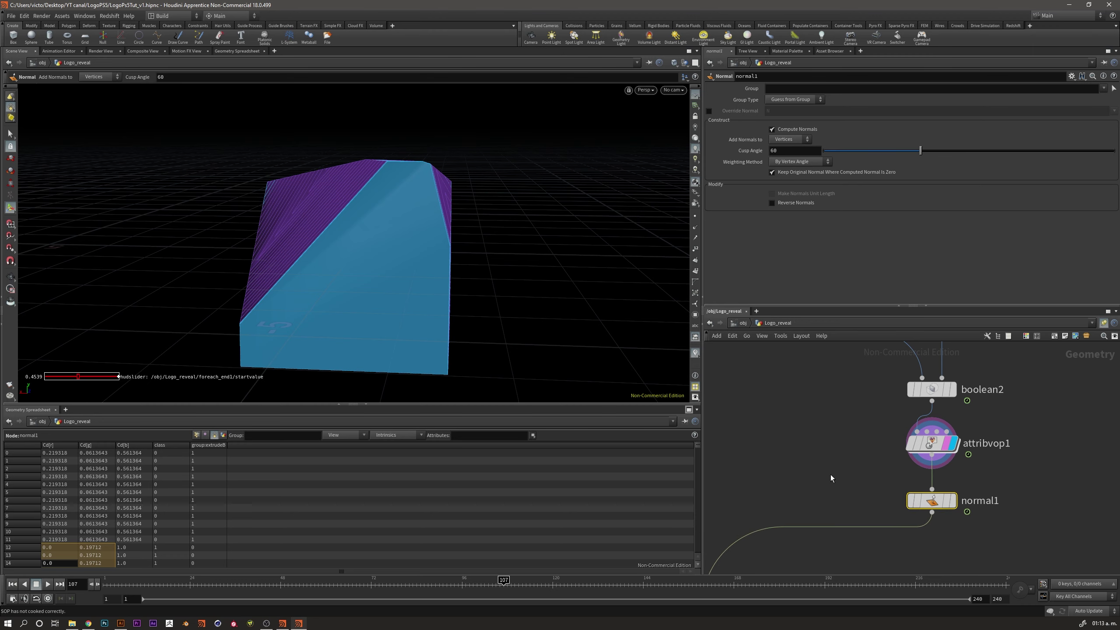
key("Escape")
mouse_move(317, 229)
left_mouse_down()
mouse_move(337, 250)
mouse_move(325, 260)
mouse_move(338, 213)
left_mouse_up()
right_click_drag(338, 213, 387, 250)
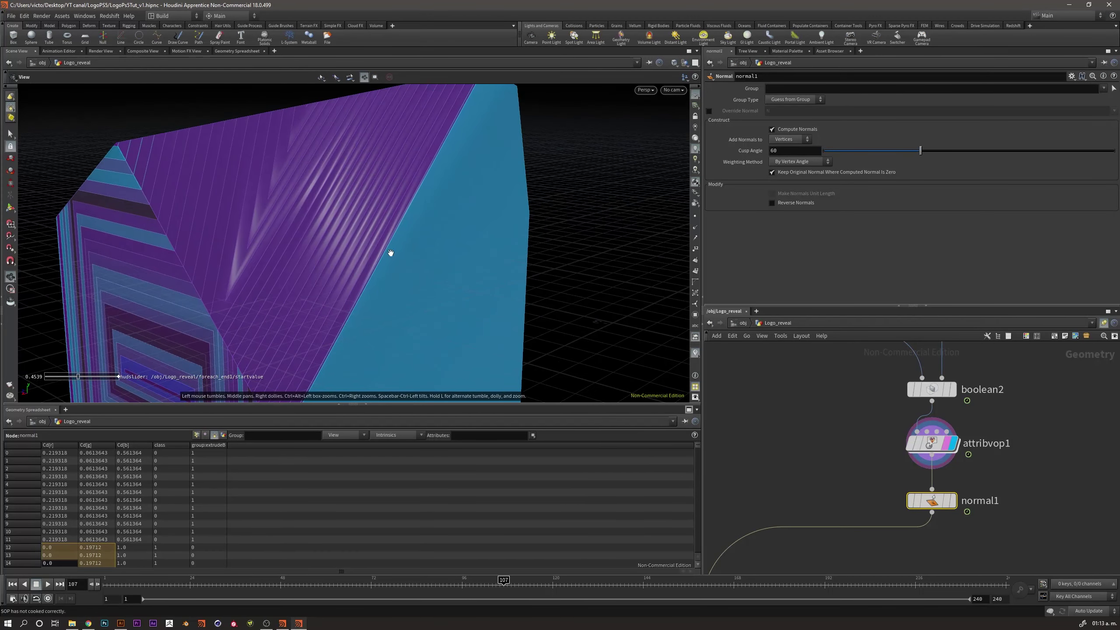
key("Return")
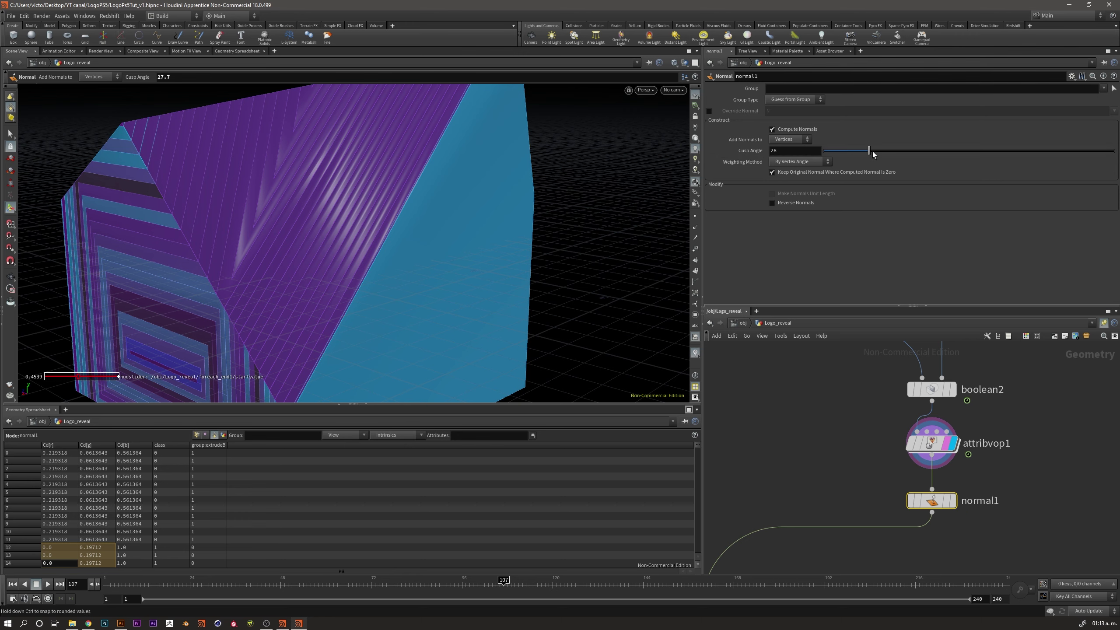
mouse_move(931, 500)
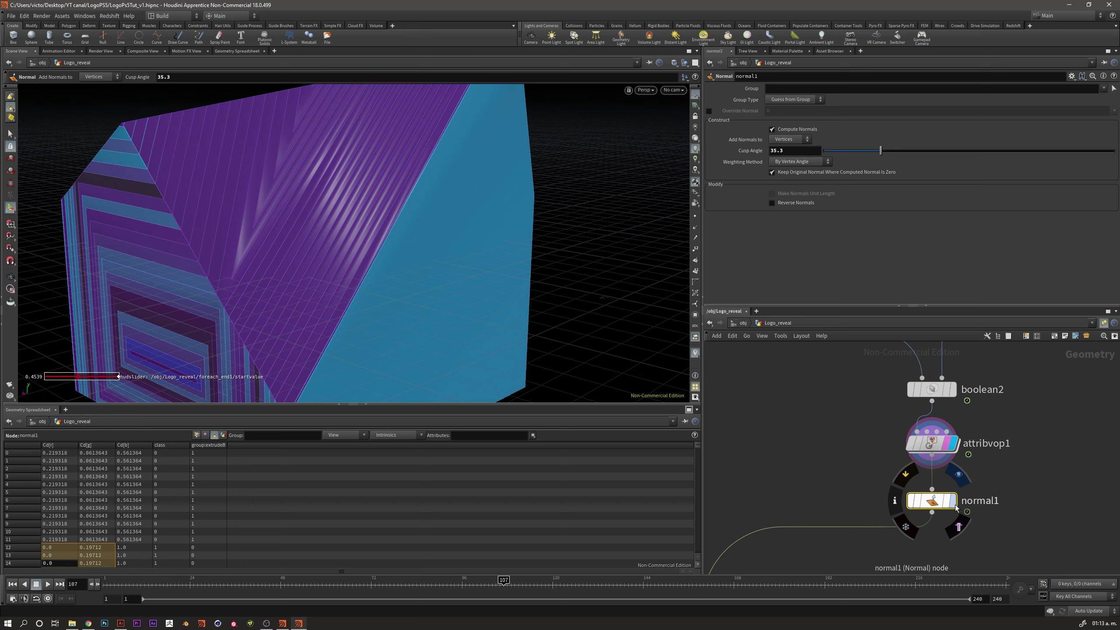
Display normal1 and lower its Cusp Angle to 47.6, then check the patterned side
left_click(952, 500)
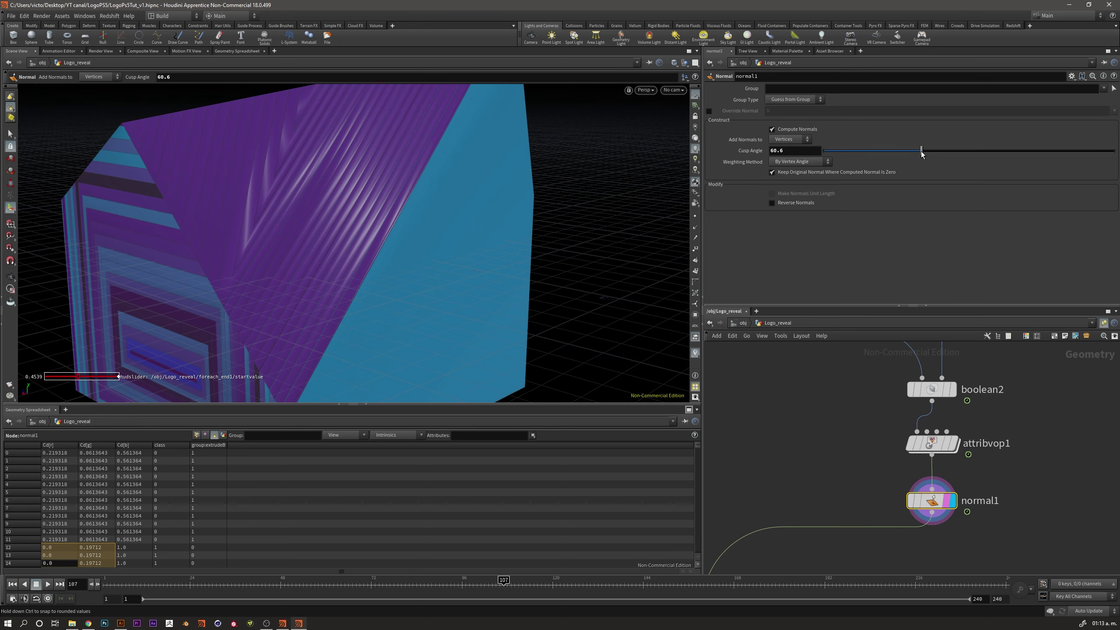
left_click_drag(921, 152, 901, 153)
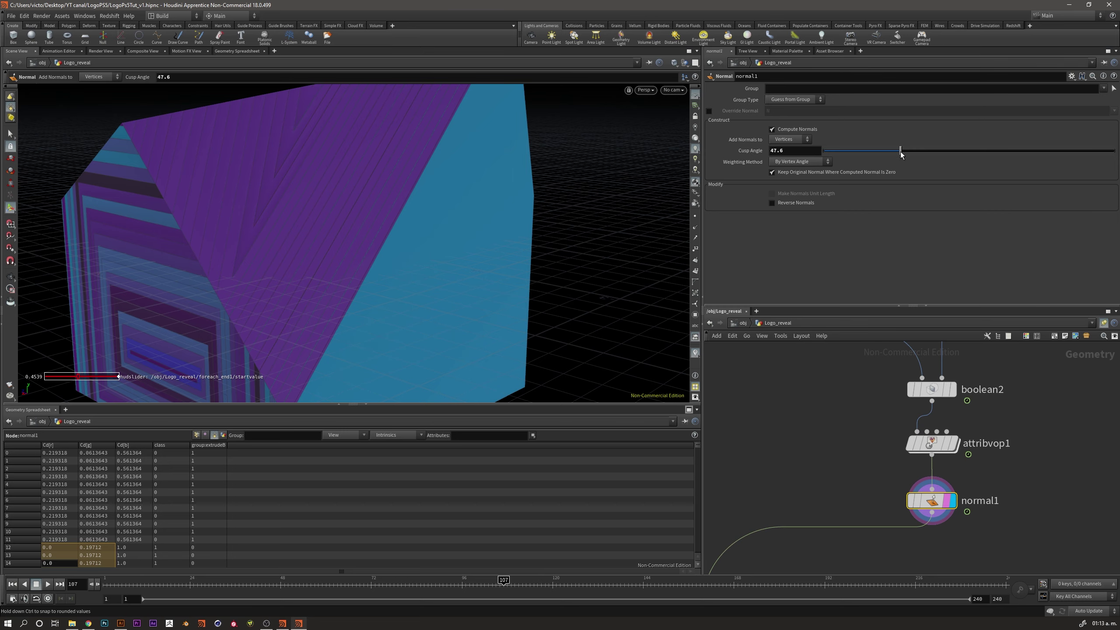
key("Escape")
mouse_move(659, 194)
left_mouse_down()
mouse_move(537, 277)
mouse_move(545, 300)
mouse_move(362, 240)
mouse_move(377, 255)
mouse_move(353, 340)
mouse_move(462, 270)
mouse_move(430, 250)
mouse_move(419, 259)
left_mouse_up()
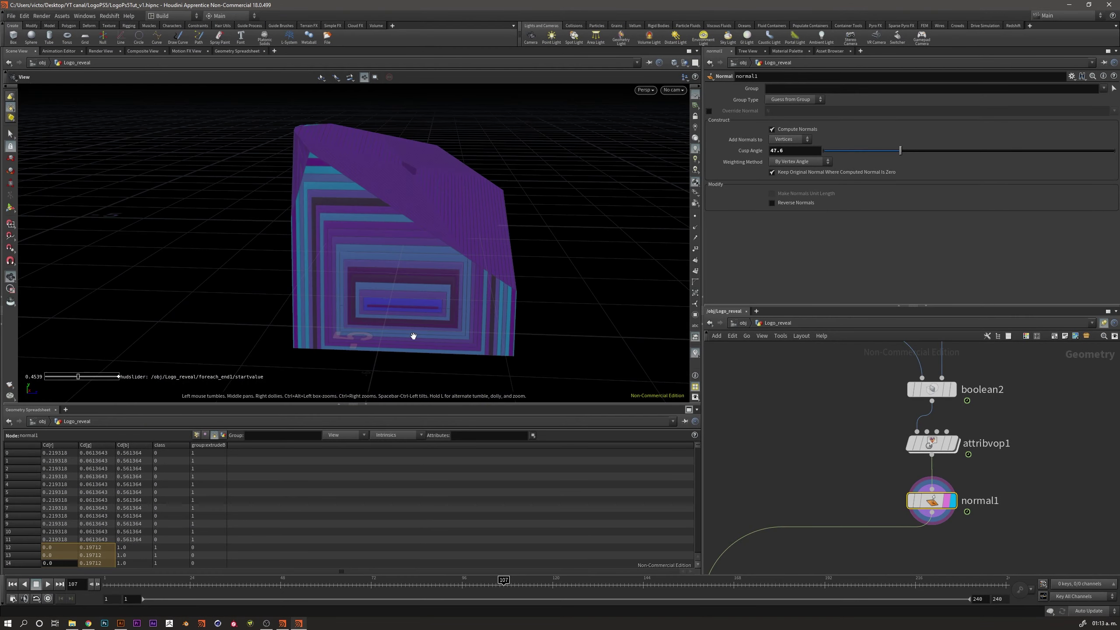
mouse_move(413, 335)
left_mouse_down()
mouse_move(385, 338)
mouse_move(325, 230)
mouse_move(332, 317)
mouse_move(445, 257)
left_mouse_up()
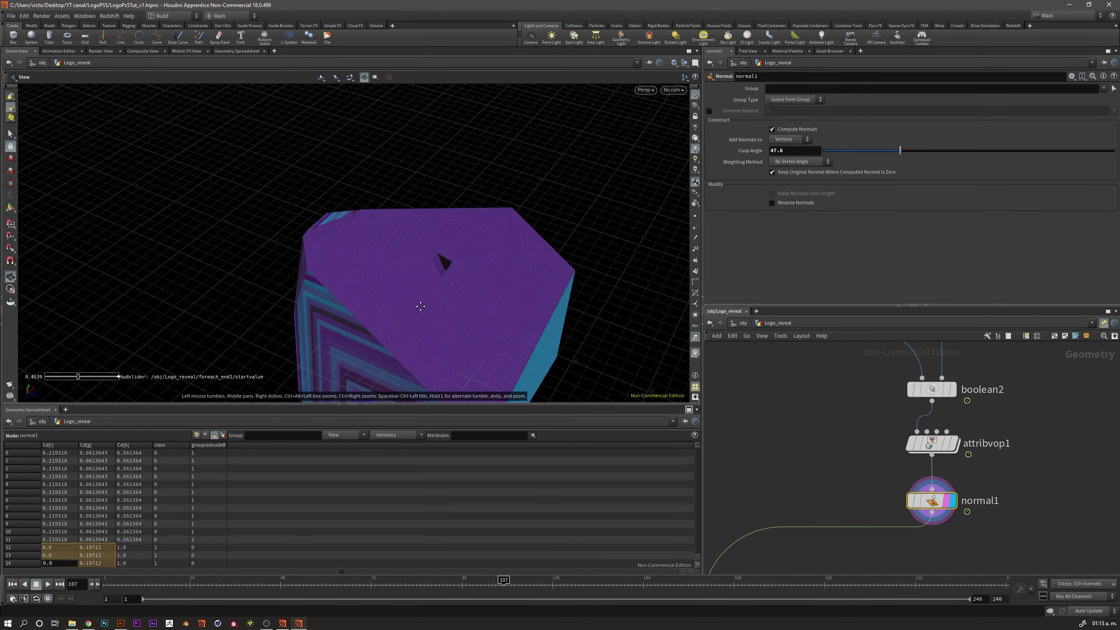
key("Return")
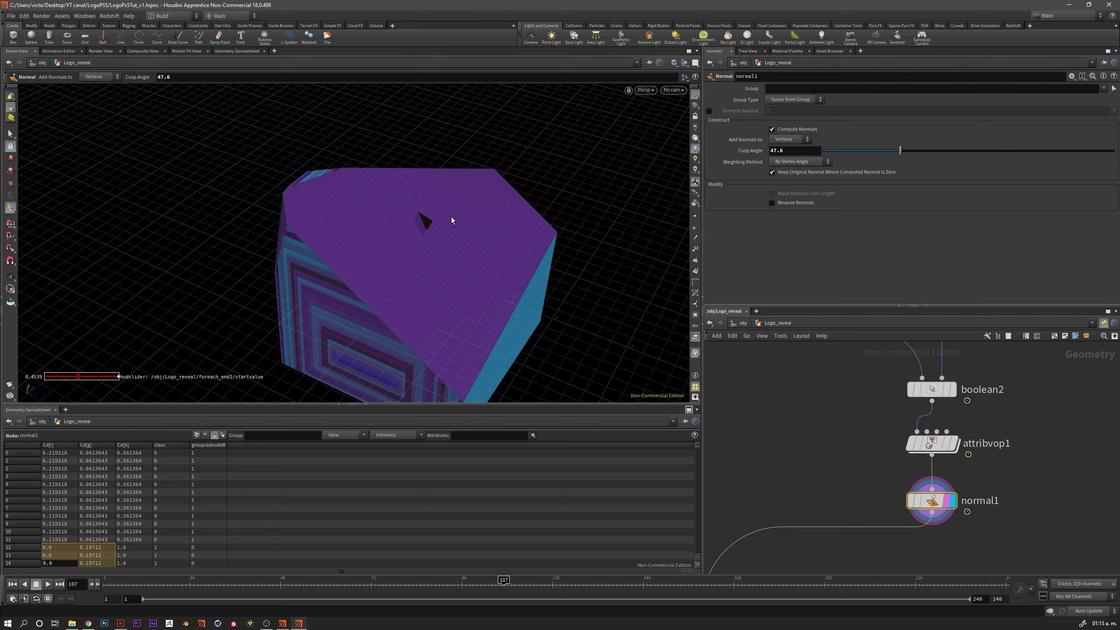
middle_click_drag(706, 498, 806, 366)
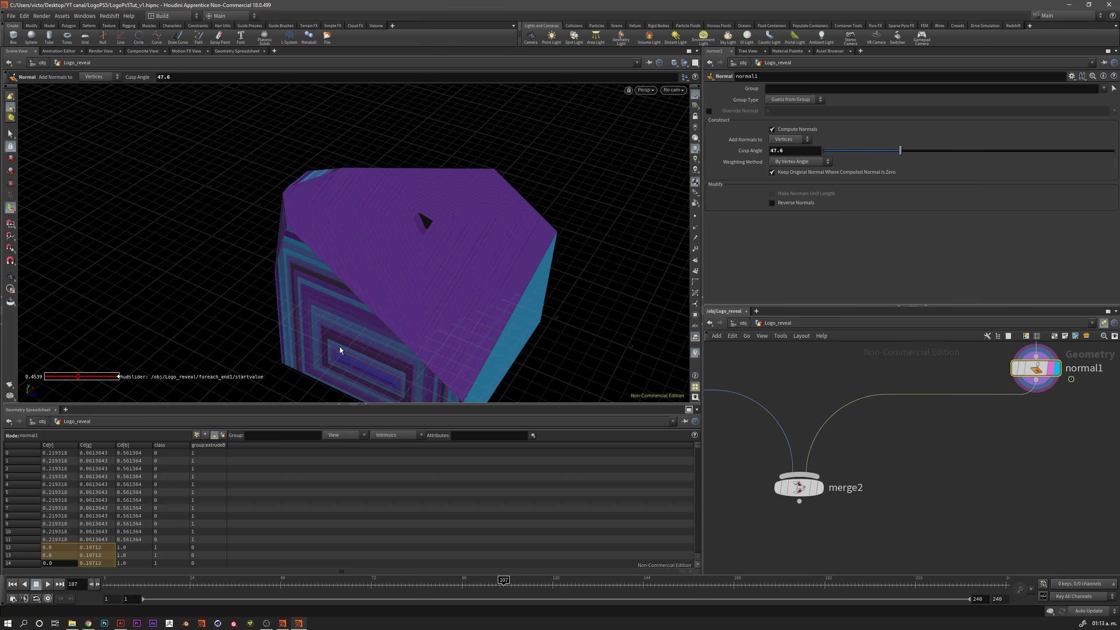
left_click(819, 487)
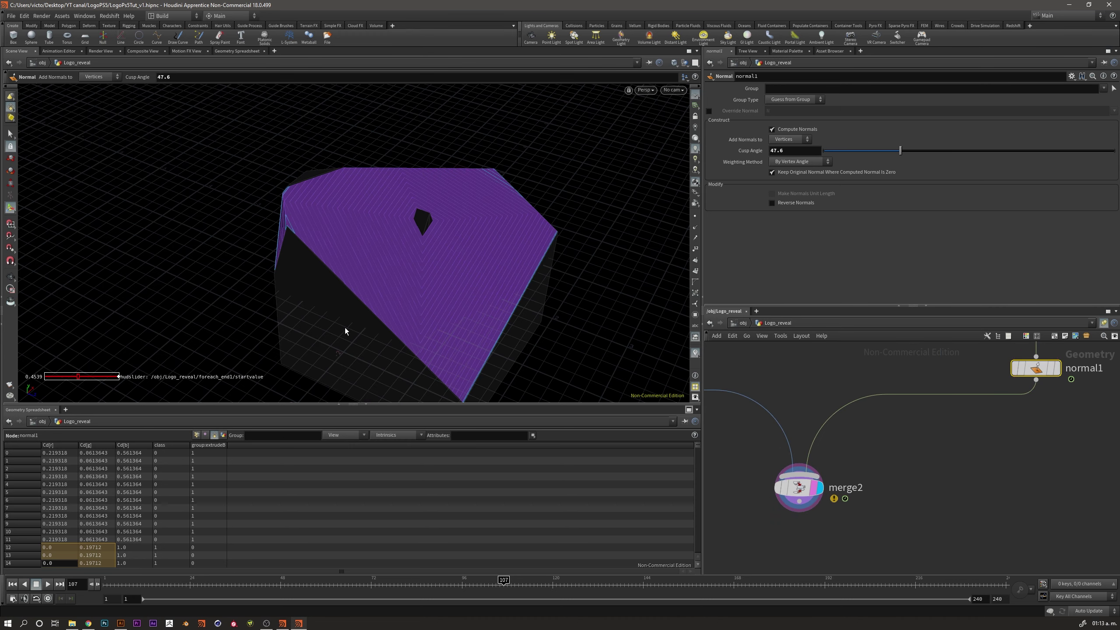
mouse_move(342, 327)
left_mouse_down()
mouse_move(370, 300)
mouse_move(318, 275)
left_mouse_up()
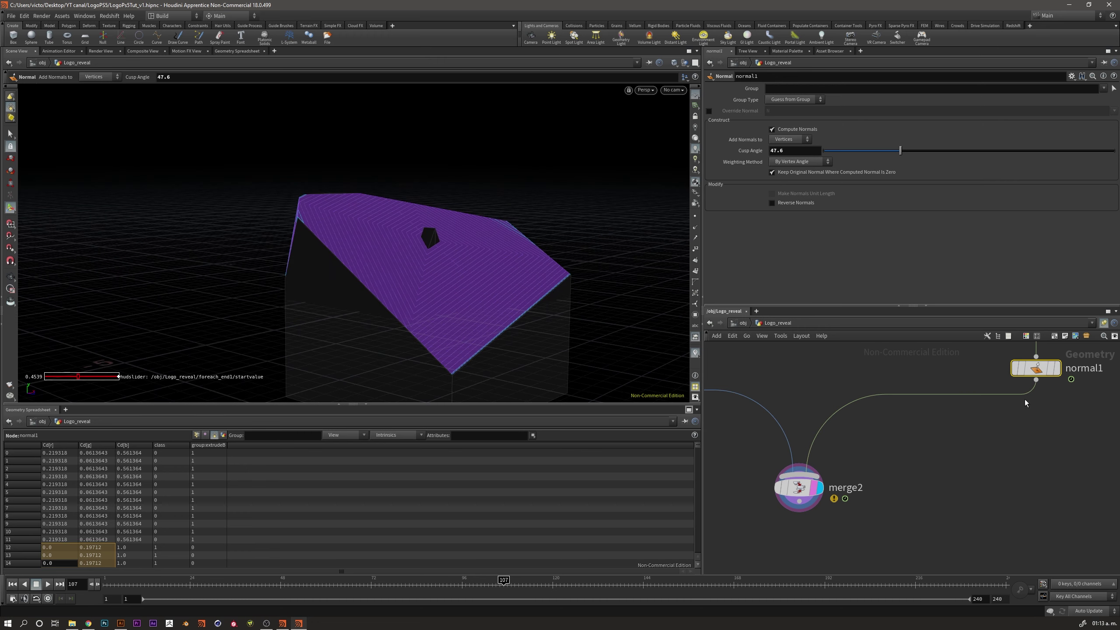
middle_click_drag(1063, 377, 940, 436)
left_click(933, 428)
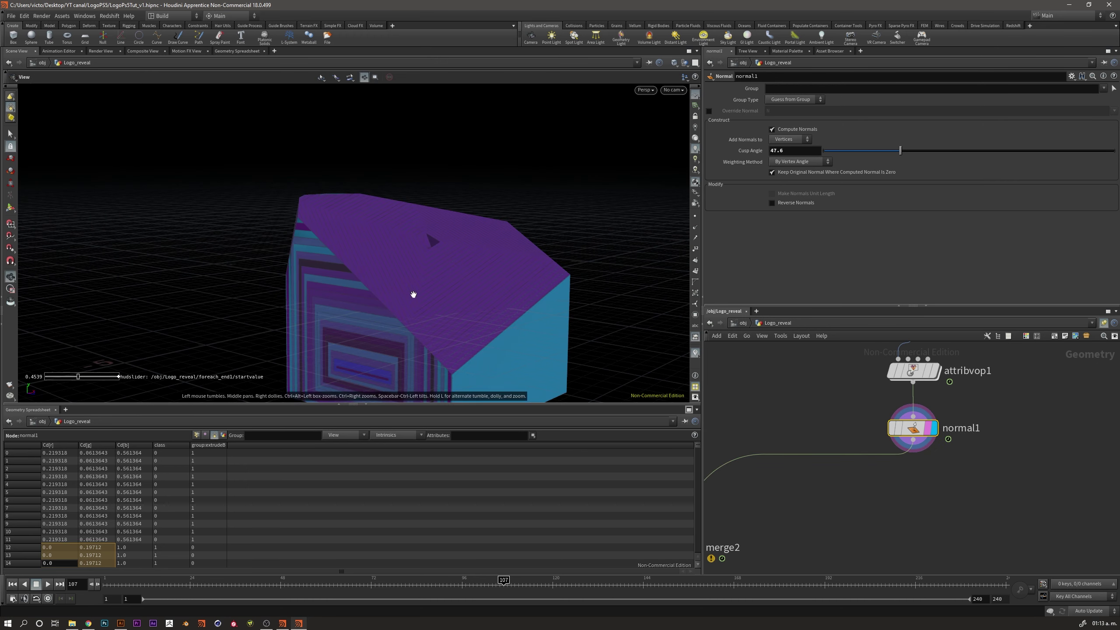
scroll(518, 270, "up", 5)
mouse_move(518, 270)
left_mouse_down()
mouse_move(415, 288)
mouse_move(495, 248)
mouse_move(430, 328)
mouse_move(474, 275)
left_mouse_up()
key("Escape")
key("space")
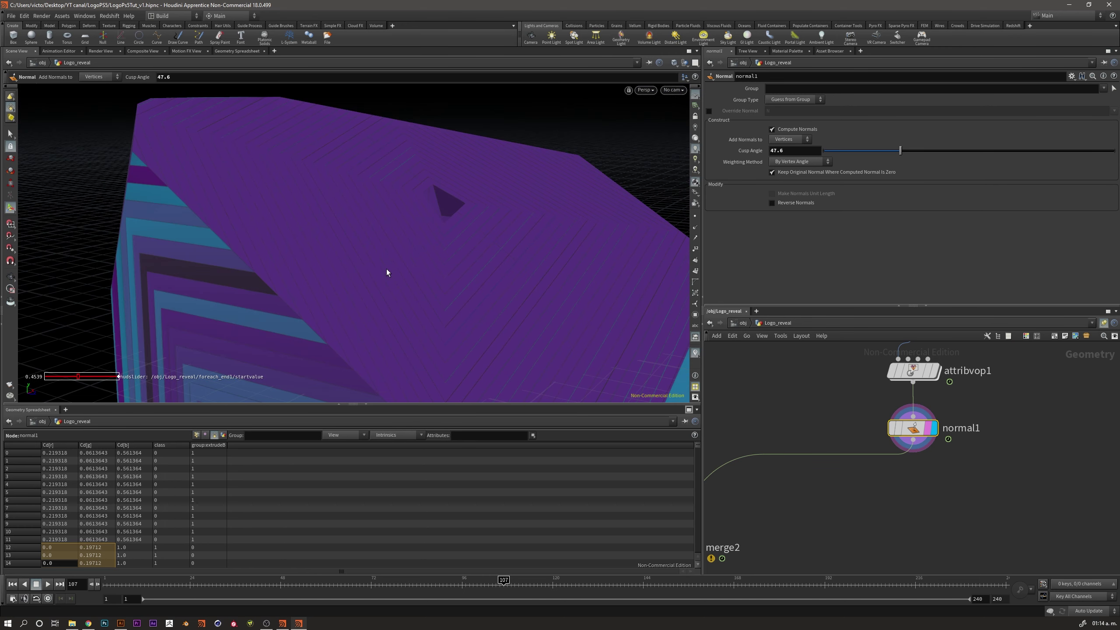
middle_click_drag(386, 269, 413, 282)
key("space")
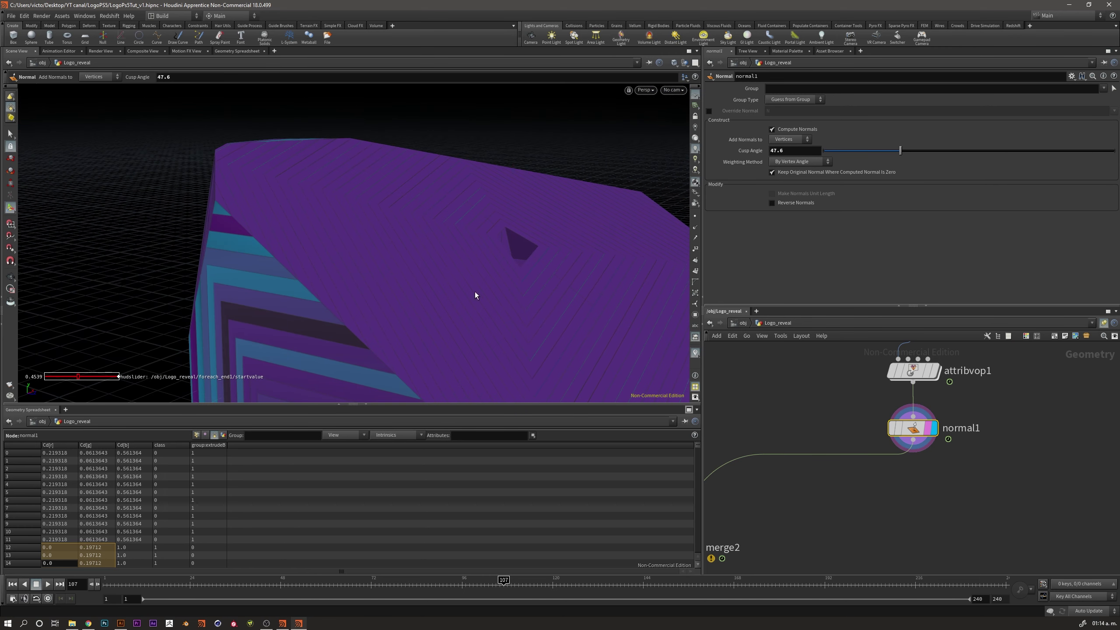
middle_click_drag(896, 438, 882, 557)
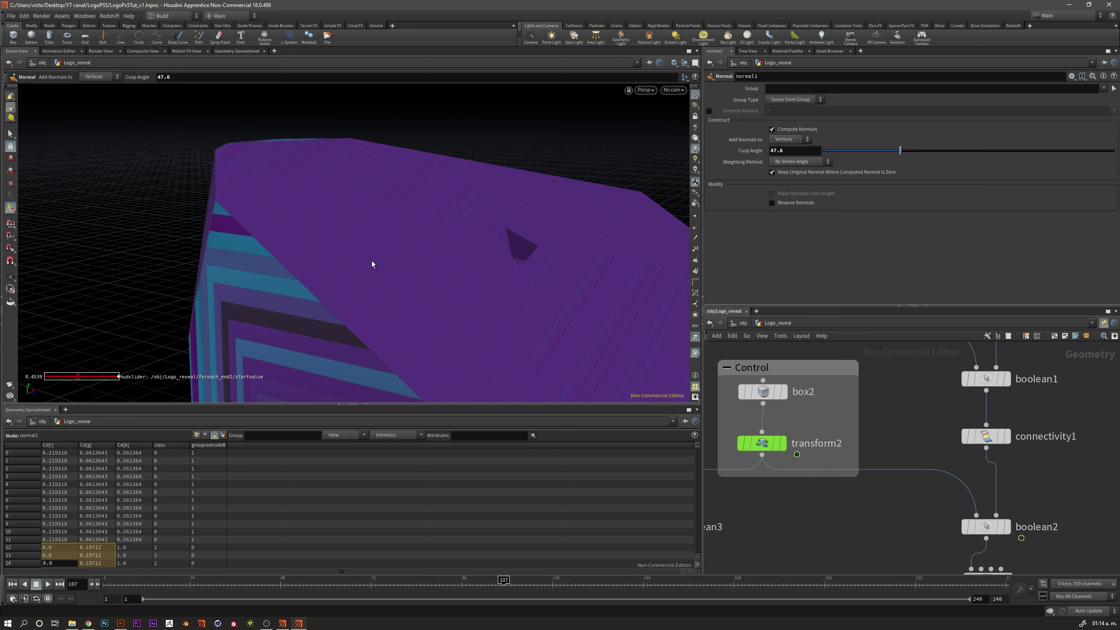
mouse_move(763, 444)
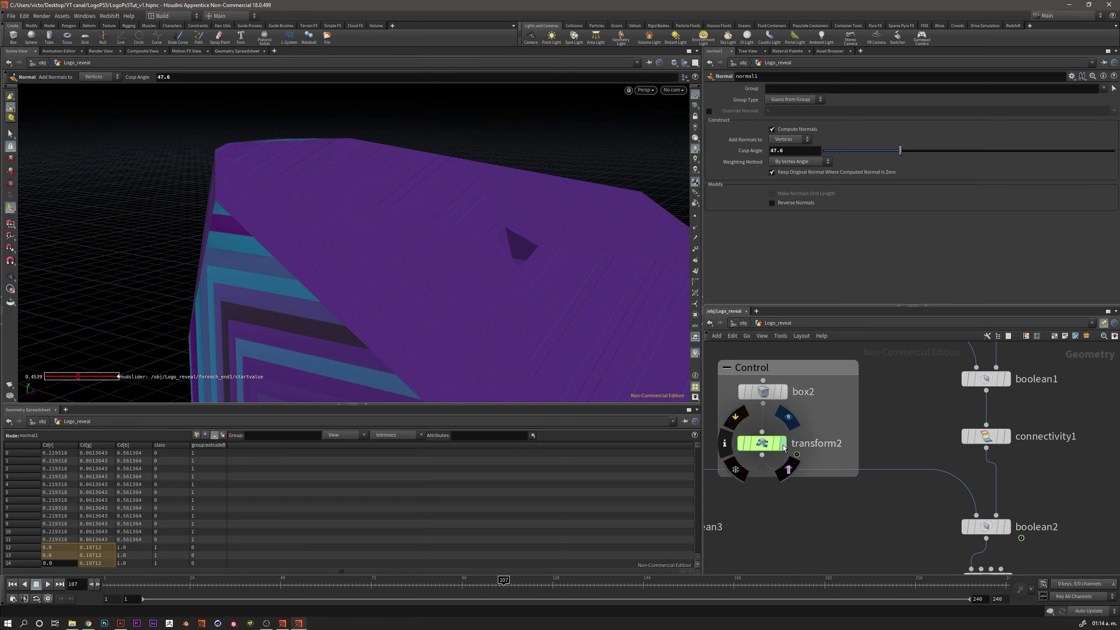
Inspect transform2's grey box, the foreach block and connectivity1's output
left_click(783, 448)
key("Escape")
mouse_move(343, 270)
left_mouse_down()
mouse_move(395, 217)
mouse_move(365, 287)
mouse_move(444, 237)
left_mouse_up()
key("Return")
middle_click_drag(919, 403, 962, 414)
mouse_move(1009, 383)
left_mouse_down()
mouse_move(926, 463)
mouse_move(831, 525)
left_mouse_up()
left_click(882, 516)
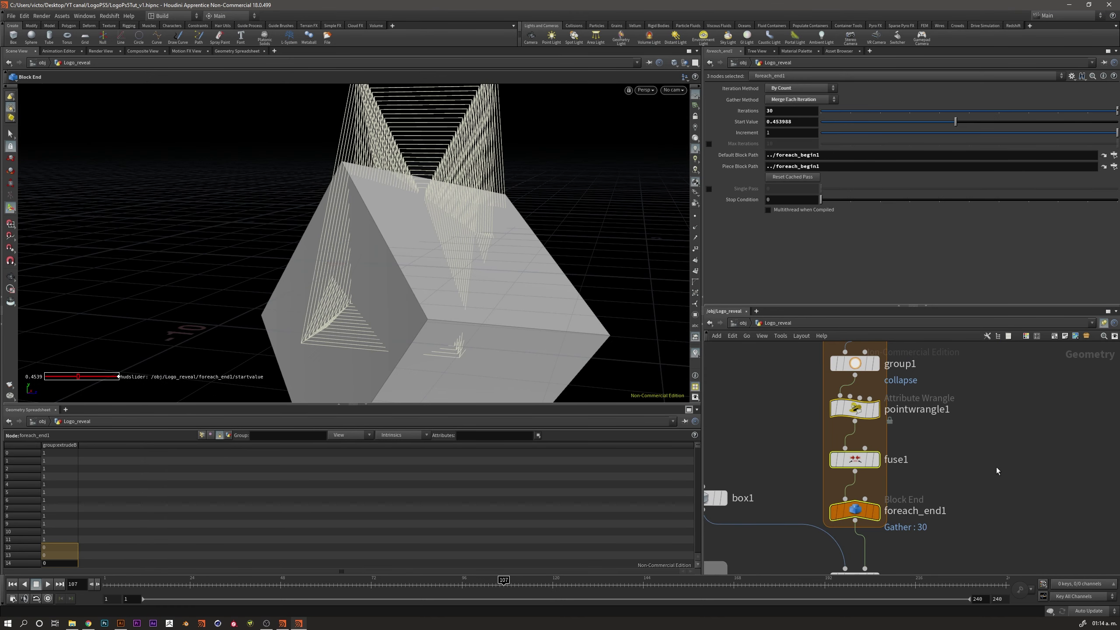
scroll(996, 468, "down", 5)
scroll(1004, 438, "down", 2)
scroll(943, 457, "down", 1)
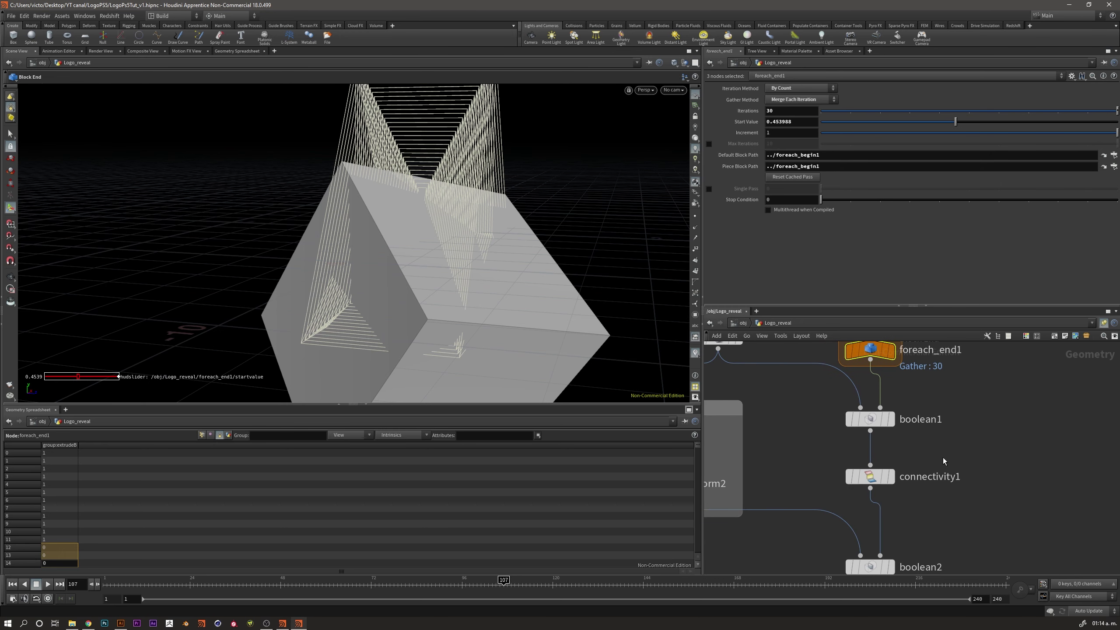
left_click(879, 477)
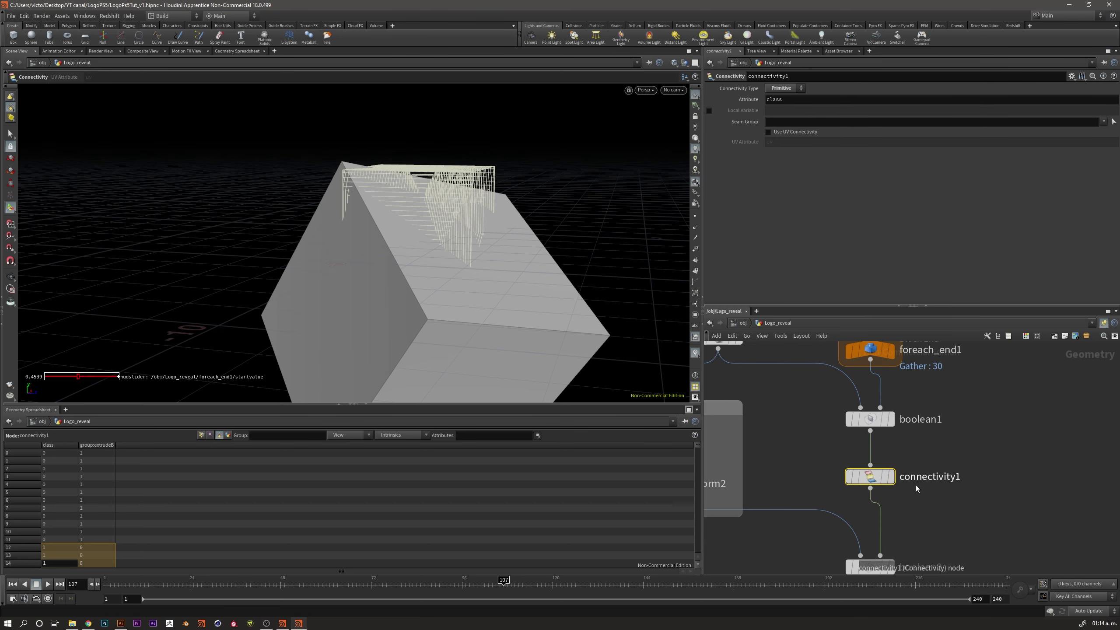
mouse_move(889, 477)
middle_click_drag(850, 463, 941, 453)
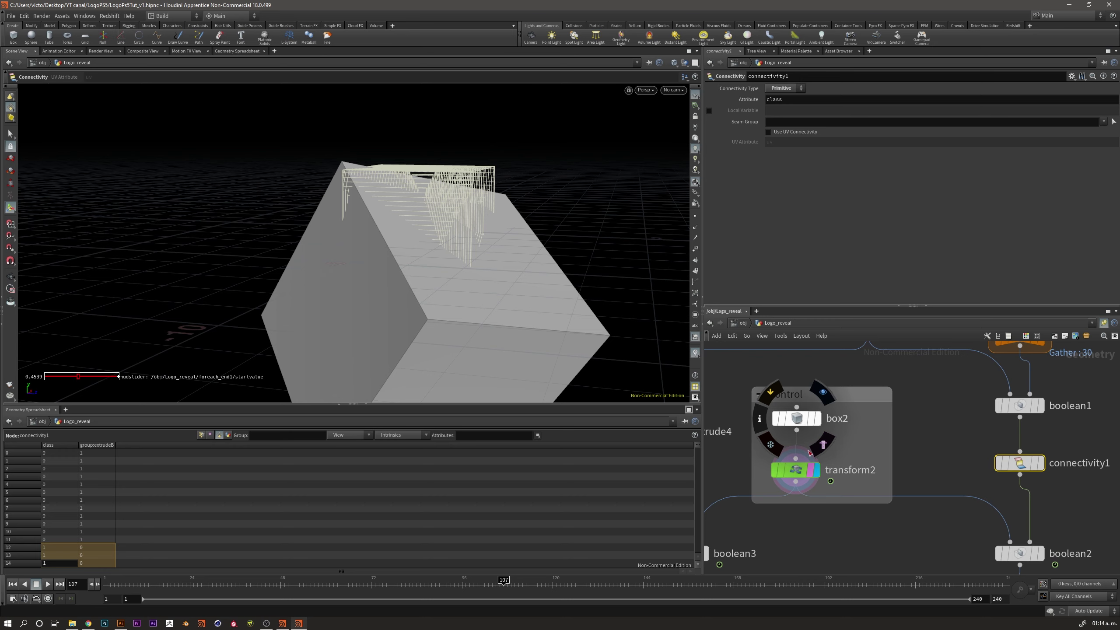
middle_click_drag(914, 522, 892, 443)
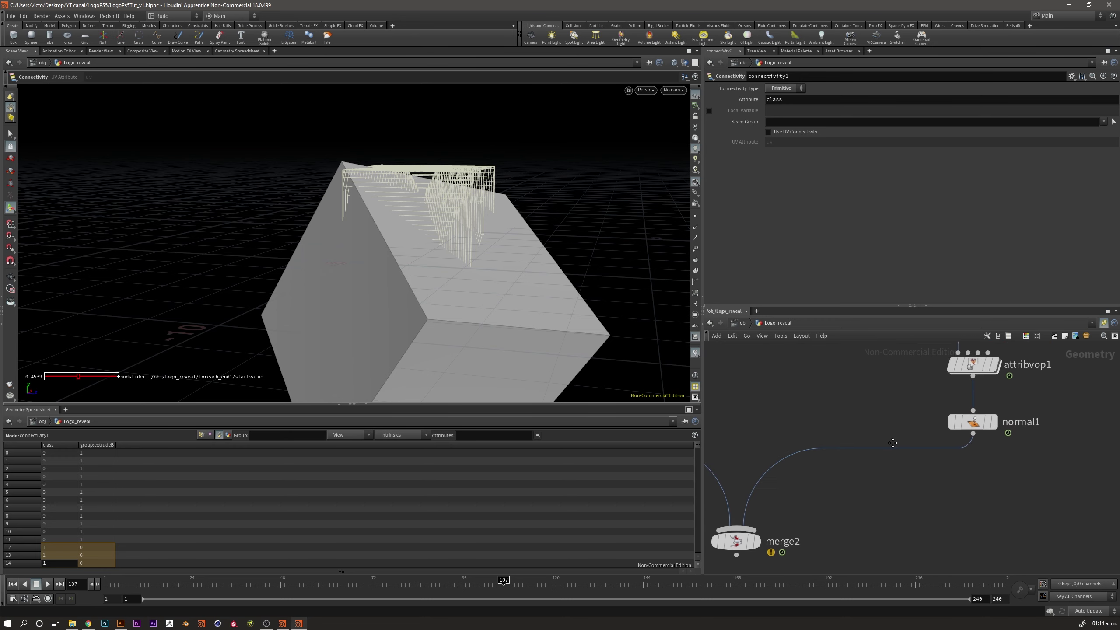
Display normal1 and move connectivity1 between boolean2 and attribvop1
left_click(999, 422)
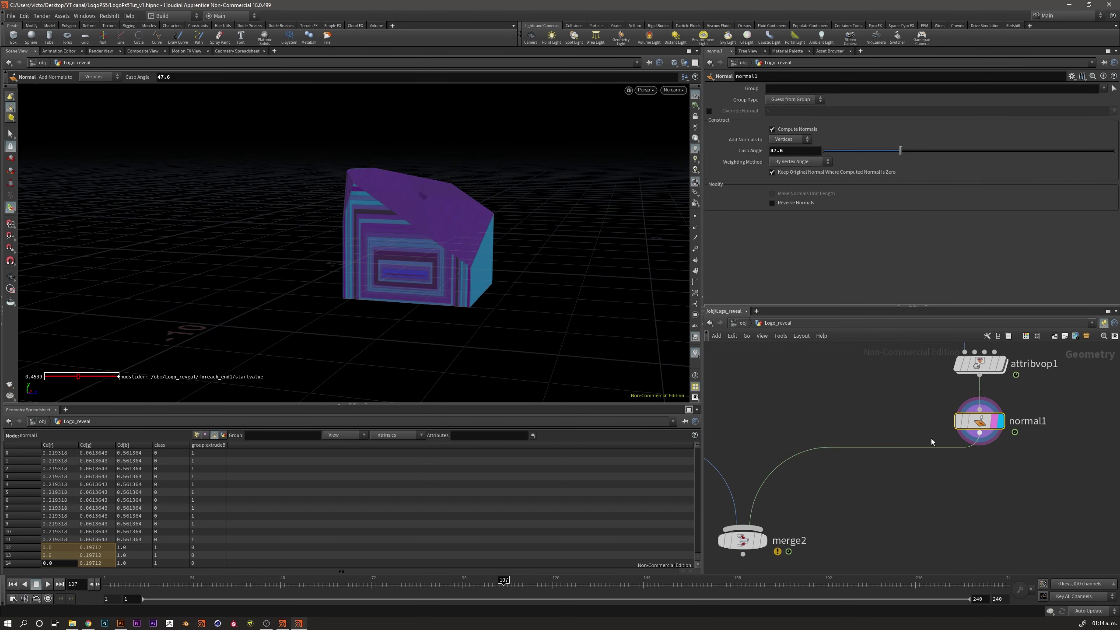
key("Escape")
mouse_move(446, 281)
left_mouse_down()
mouse_move(467, 328)
mouse_move(547, 282)
mouse_move(522, 292)
mouse_move(490, 273)
left_mouse_up()
key("Return")
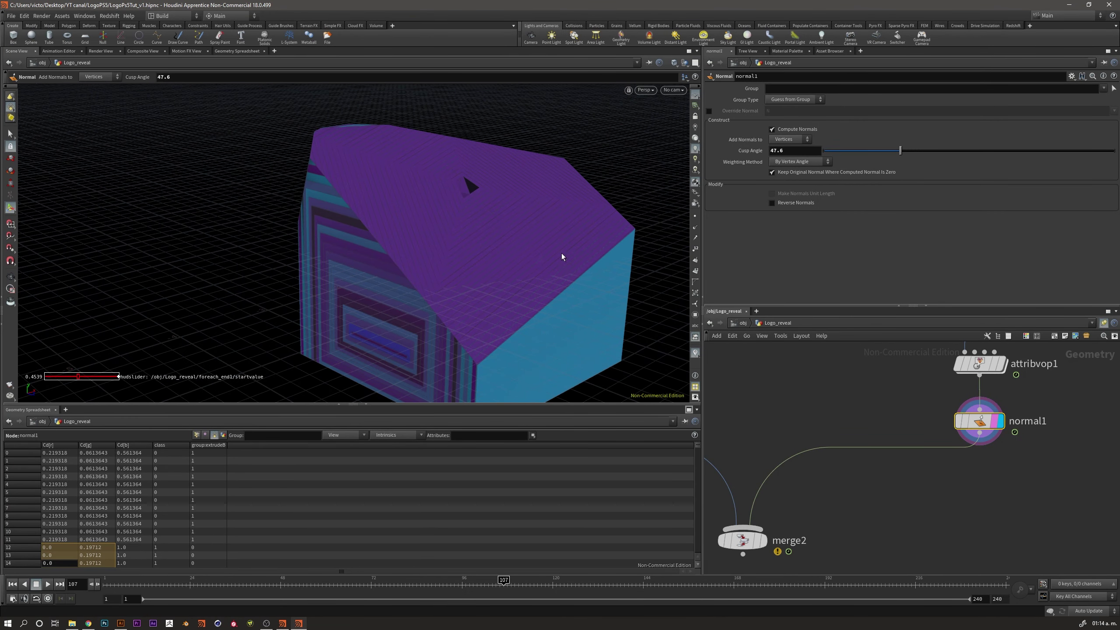
middle_click_drag(832, 385, 797, 573)
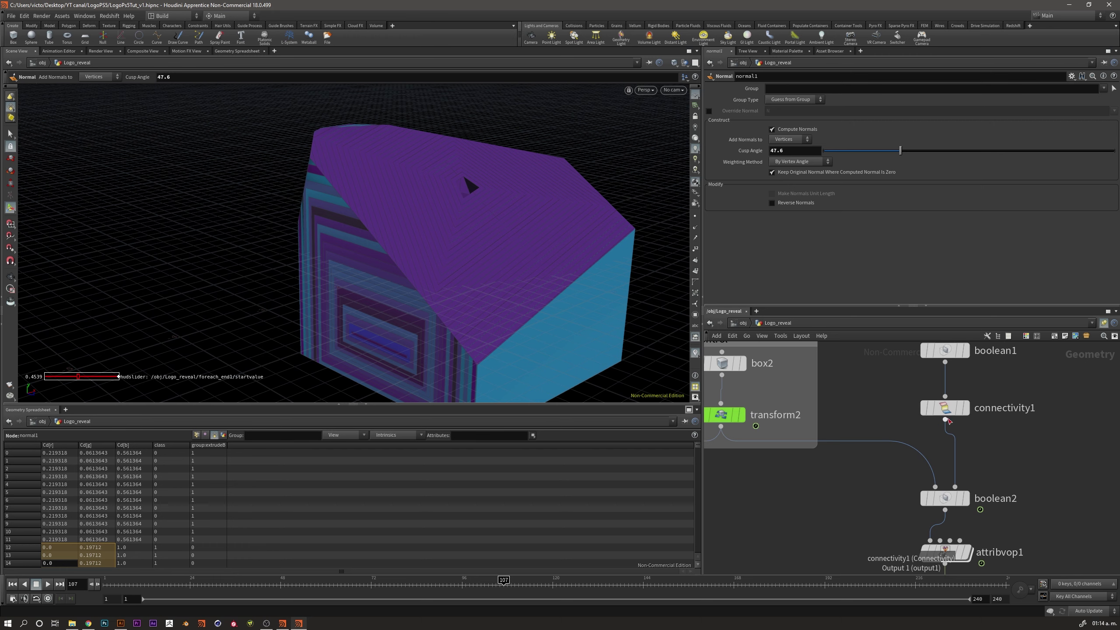
left_click_drag(963, 417, 1012, 417)
mouse_move(1040, 493)
middle_mouse_down()
mouse_move(984, 374)
mouse_move(973, 394)
middle_mouse_up()
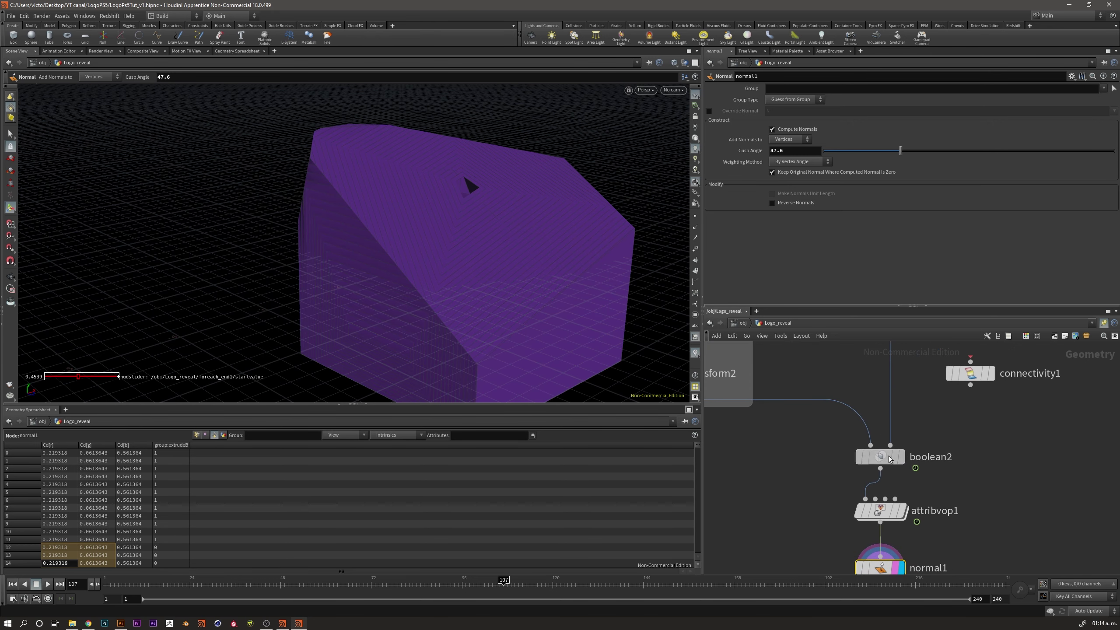
left_click_drag(973, 394, 973, 504)
mouse_move(706, 415)
middle_mouse_down()
mouse_move(794, 430)
mouse_move(819, 484)
middle_mouse_up()
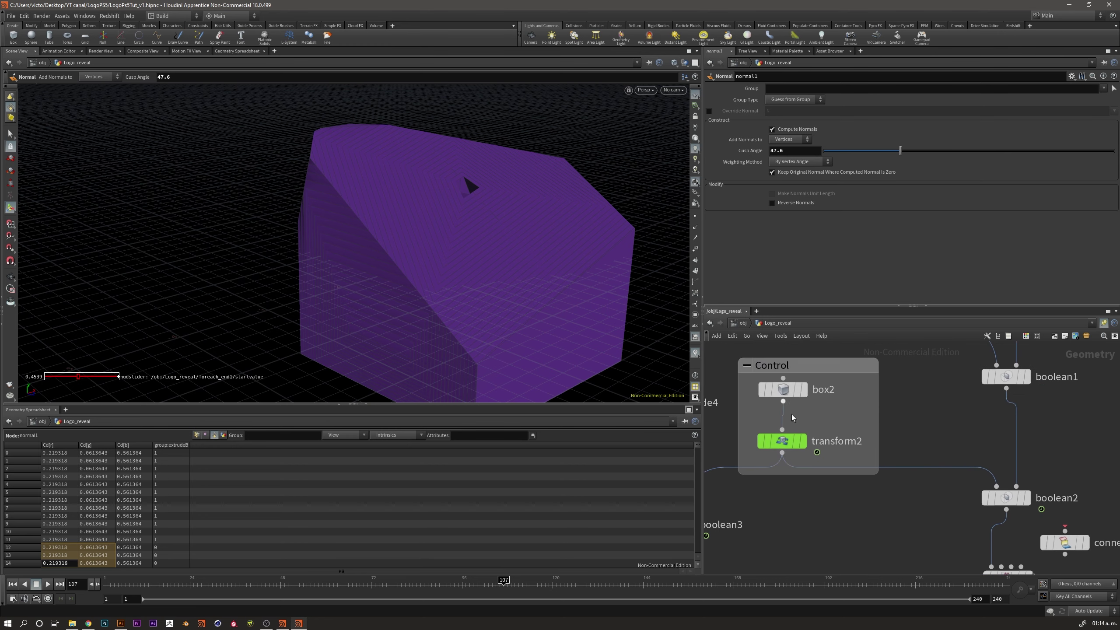
middle_click_drag(792, 417, 759, 344)
mouse_move(1030, 470)
left_mouse_down()
mouse_move(963, 472)
mouse_move(980, 472)
left_mouse_up()
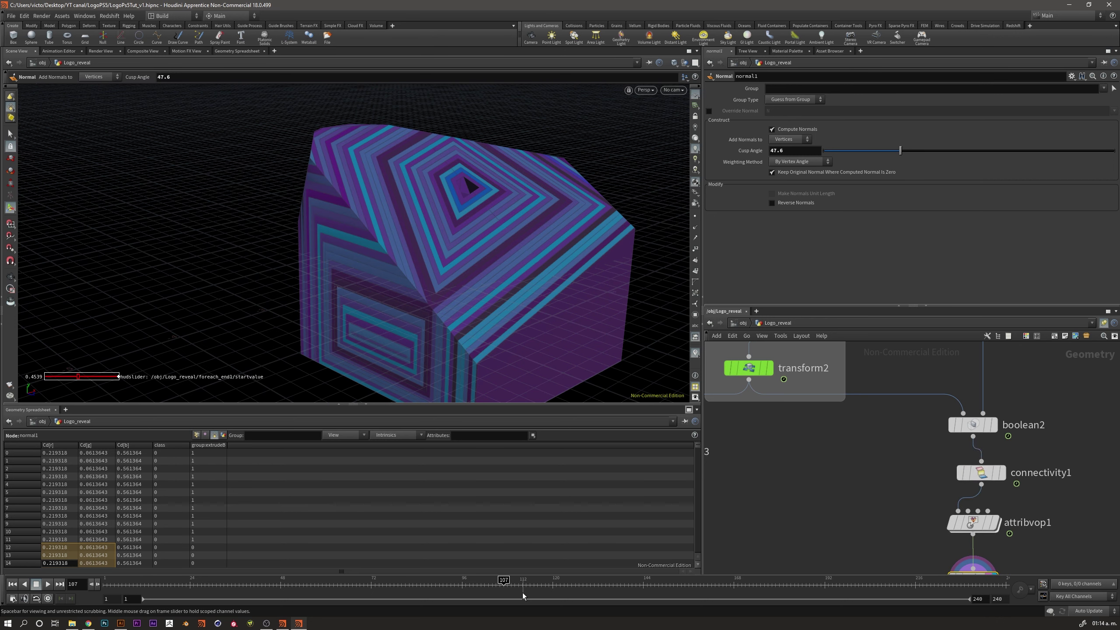
Scrub the timeline around frame 117 to check the animated colours
left_click_drag(504, 580, 540, 587)
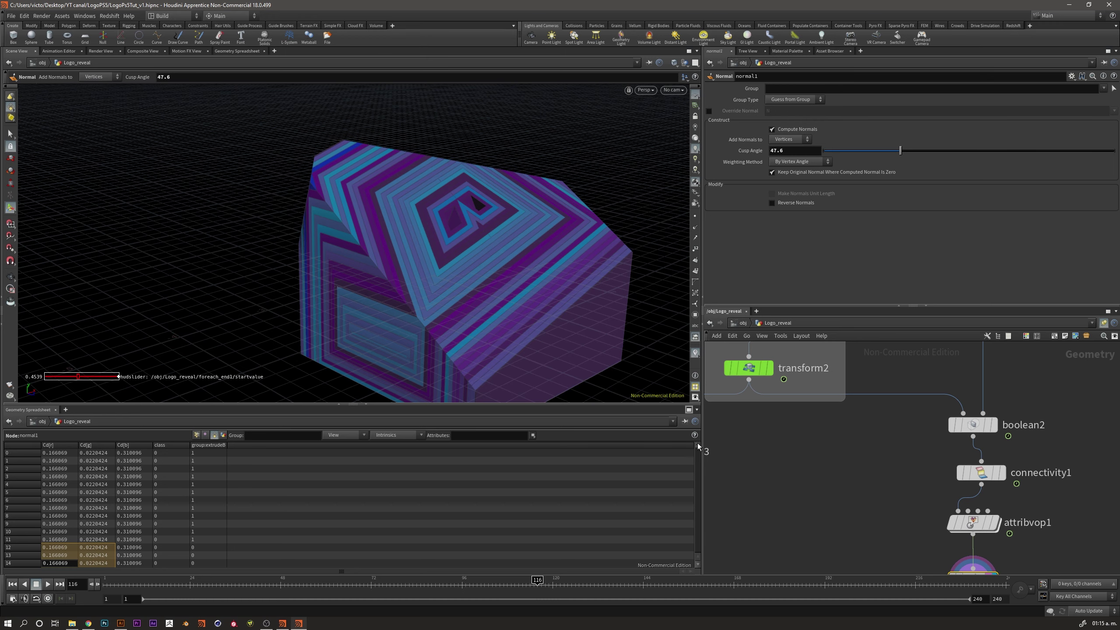
mouse_move(698, 443)
left_mouse_down()
mouse_move(698, 483)
mouse_move(700, 434)
left_mouse_up()
middle_click_drag(795, 427, 817, 504)
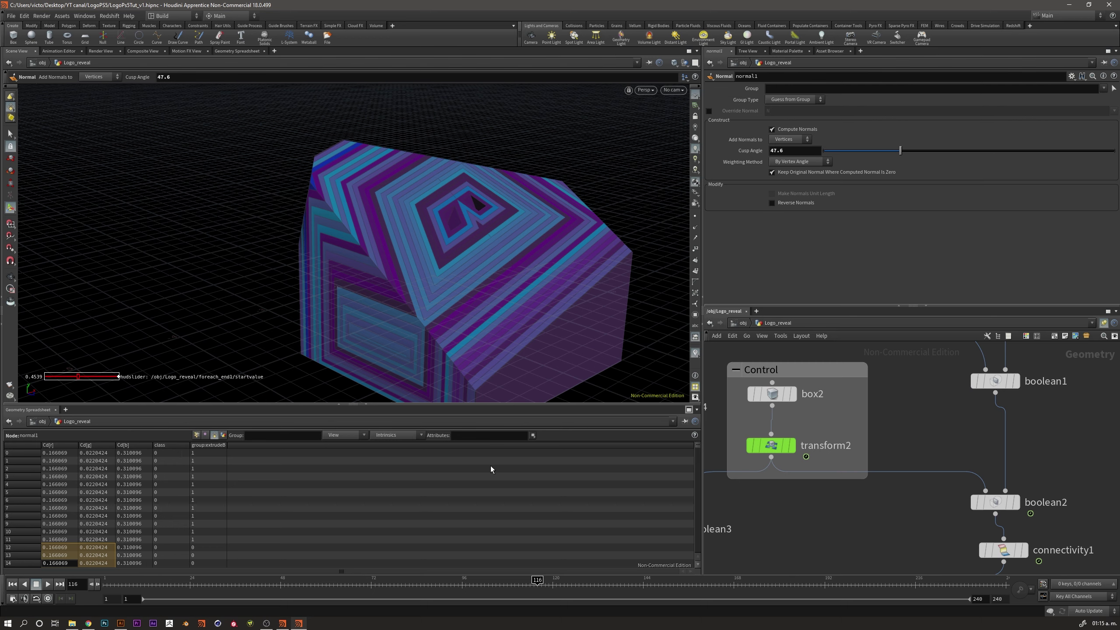
middle_click_drag(941, 556, 850, 495)
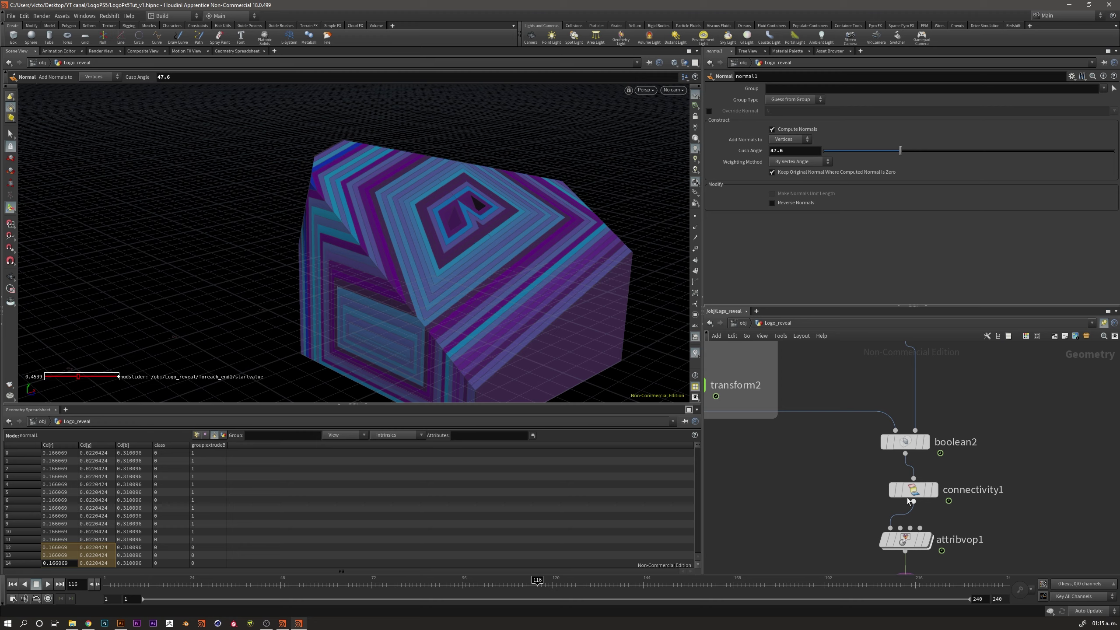
left_click(550, 583)
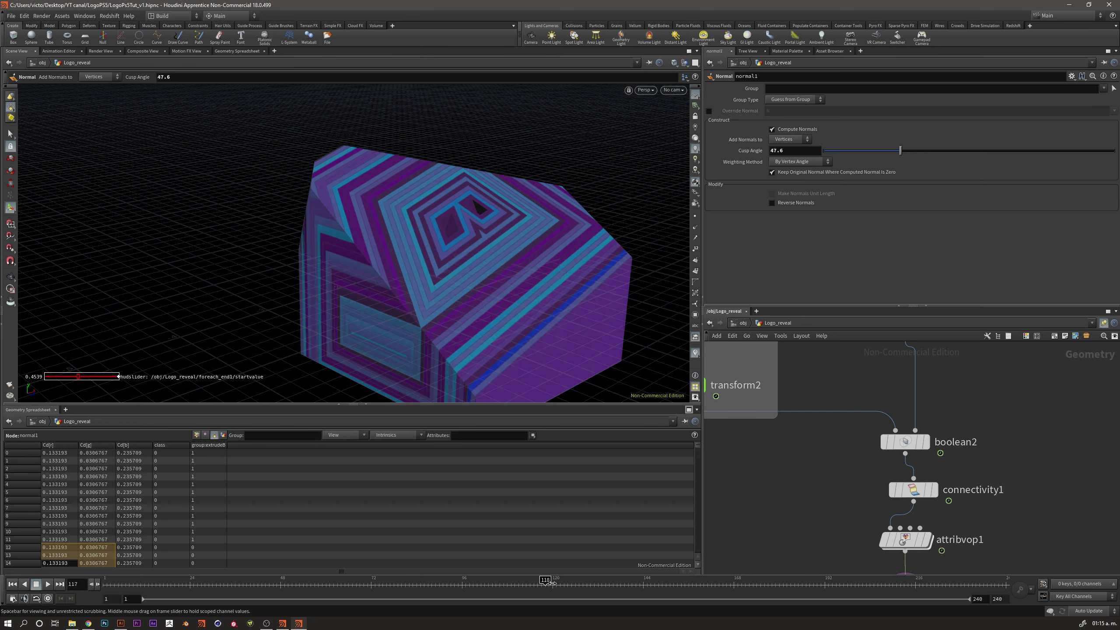
mouse_move(552, 583)
left_mouse_down()
mouse_move(615, 584)
mouse_move(479, 581)
mouse_move(582, 581)
left_mouse_up()
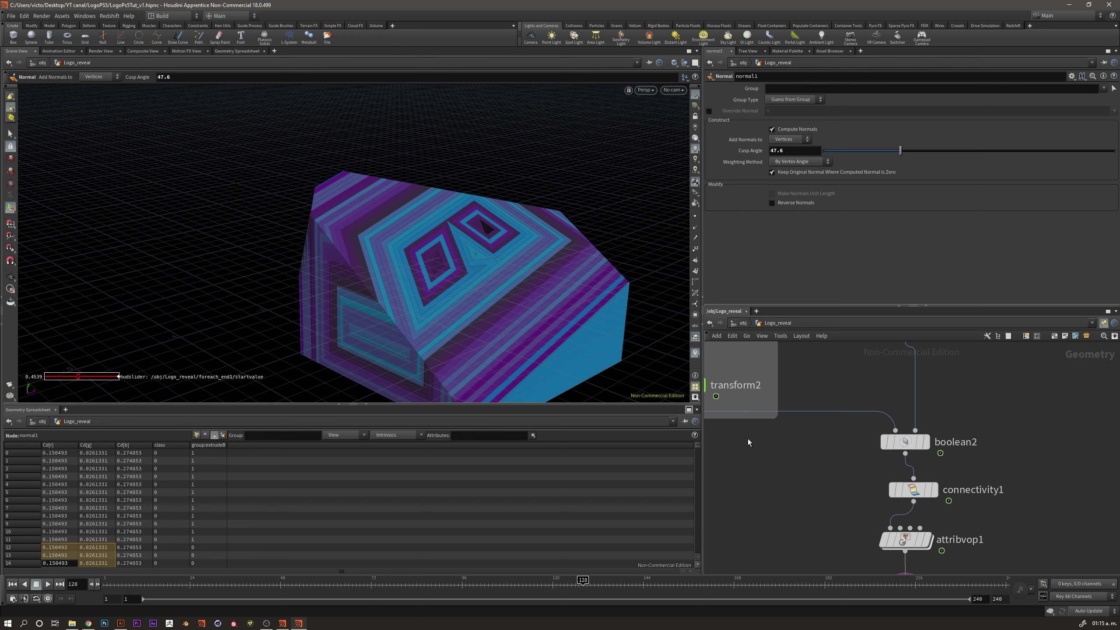
scroll(775, 470, "up", 2)
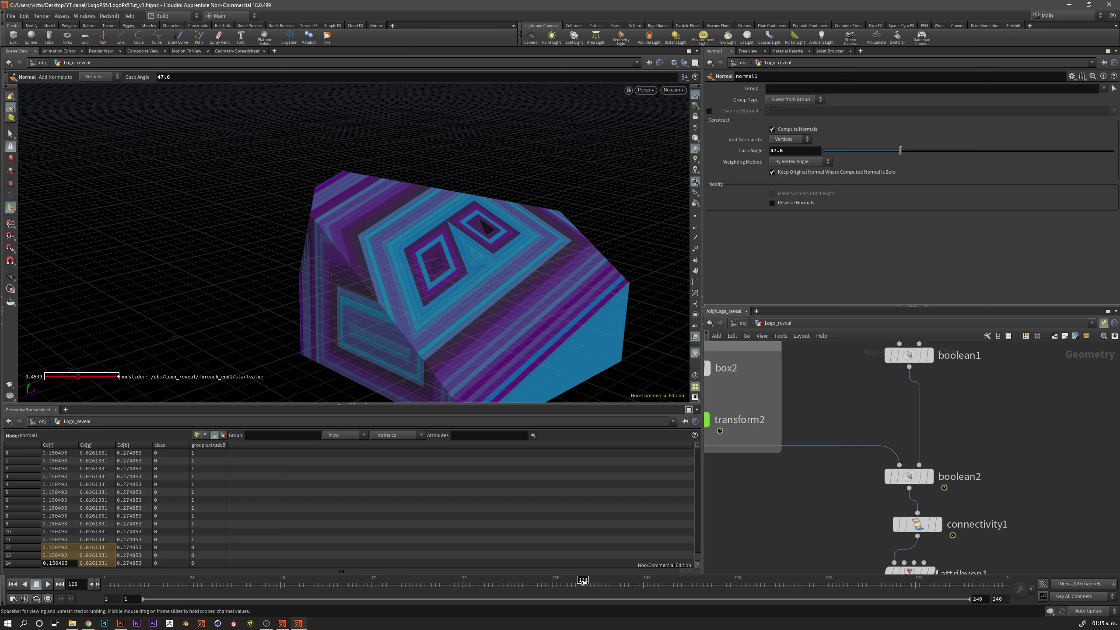
mouse_move(582, 581)
left_mouse_down()
mouse_move(424, 581)
mouse_move(511, 581)
left_mouse_up()
Wire connectivity1 between boolean1 and boolean2, then respace attribvop1 and normal1
middle_click_drag(803, 513, 760, 528)
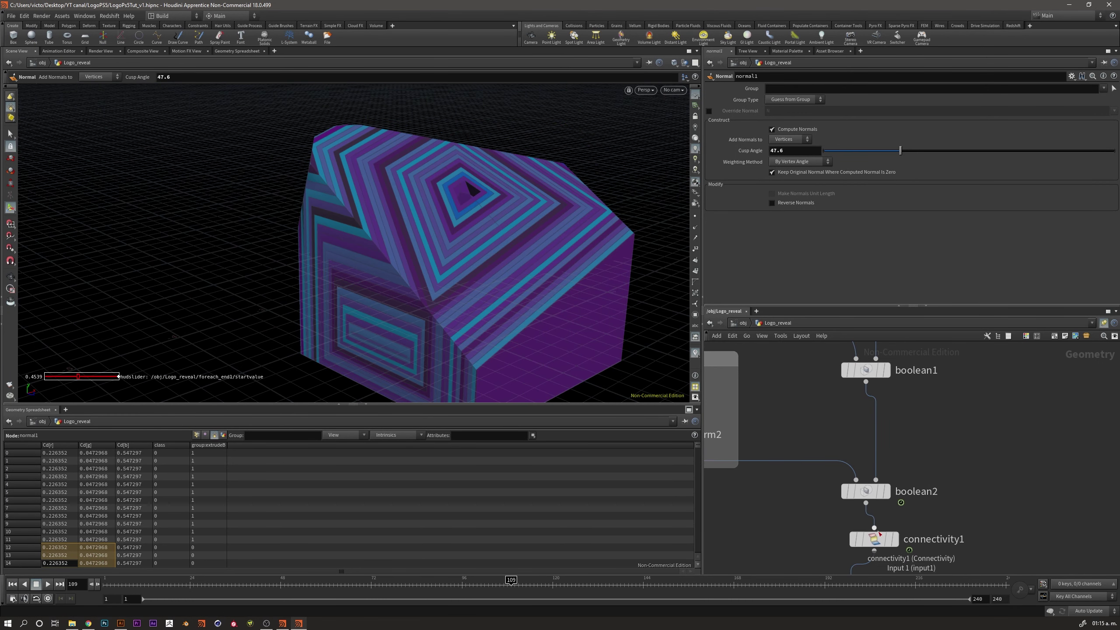
left_click_drag(880, 546, 888, 437)
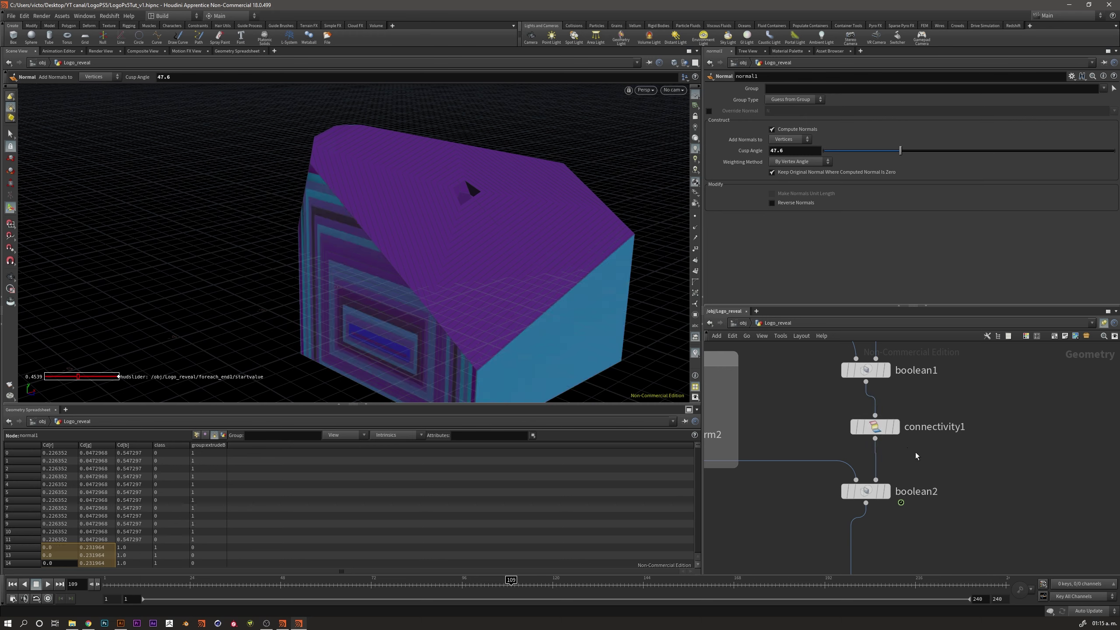
middle_click_drag(928, 553, 942, 417)
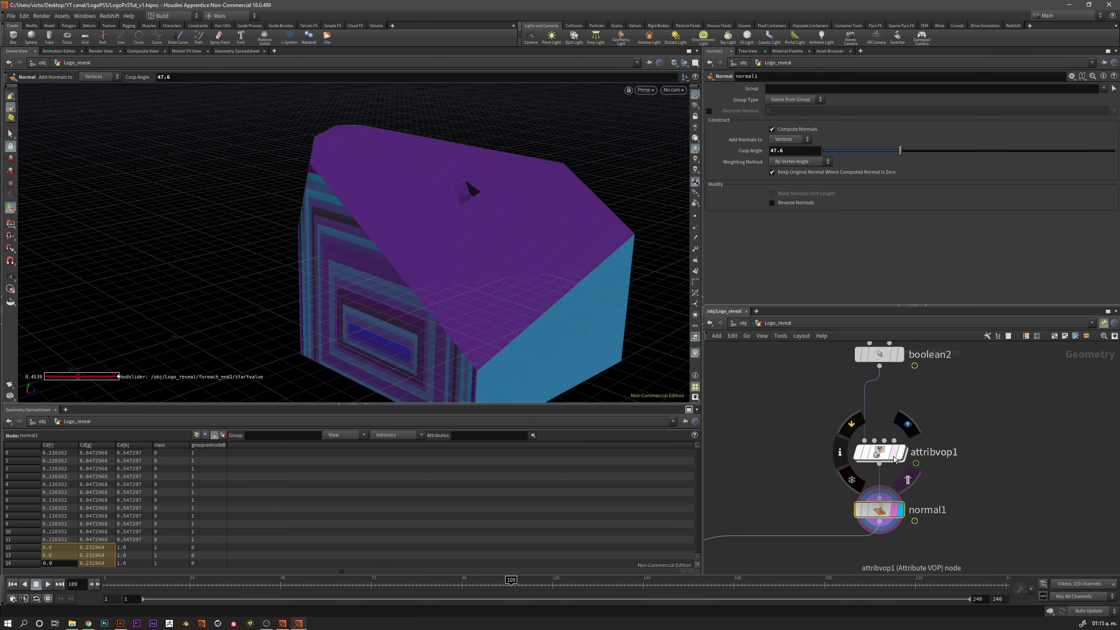
left_click_drag(892, 471, 892, 423)
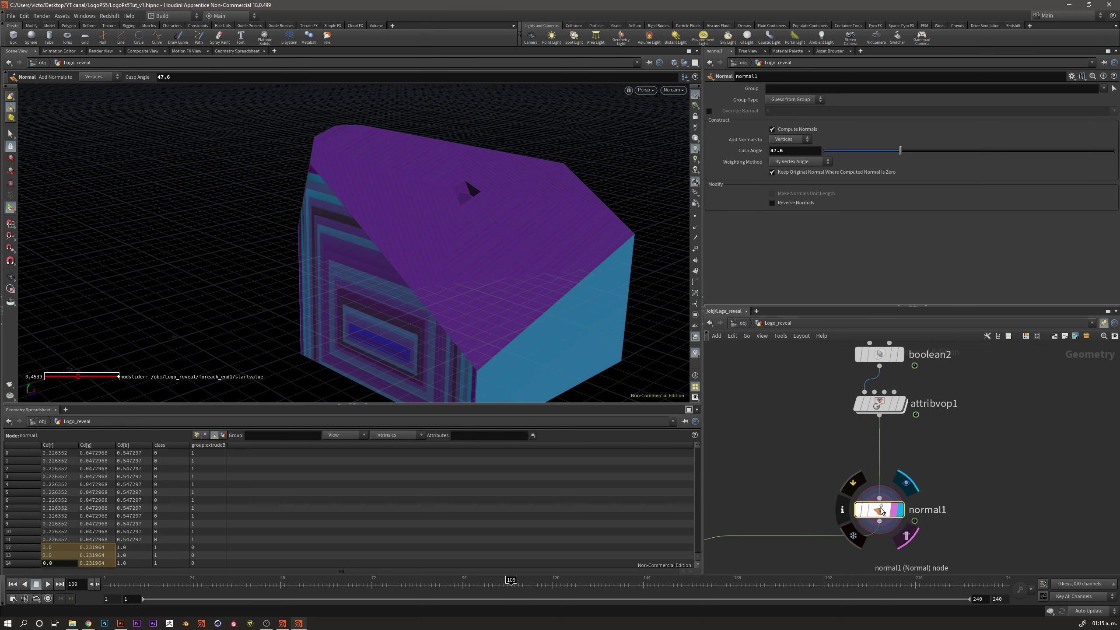
mouse_move(879, 512)
left_mouse_down()
mouse_move(882, 458)
mouse_move(877, 548)
left_mouse_up()
middle_click_drag(940, 496, 916, 509)
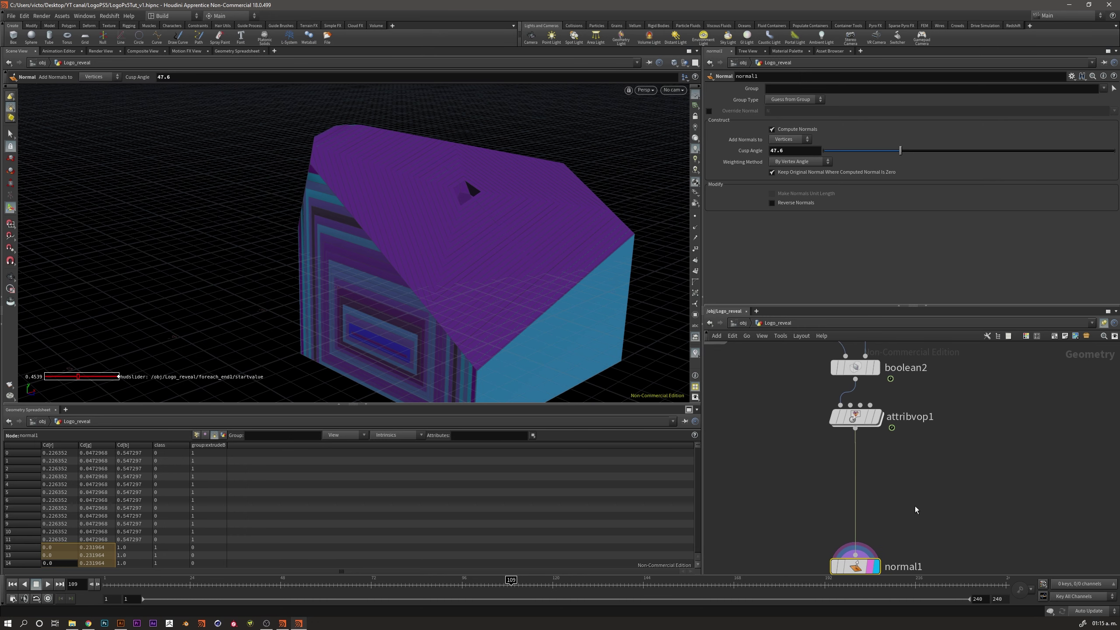
Add an Attribute Promote node (attribpromote1) on the wire below attribvop1
left_click(871, 425)
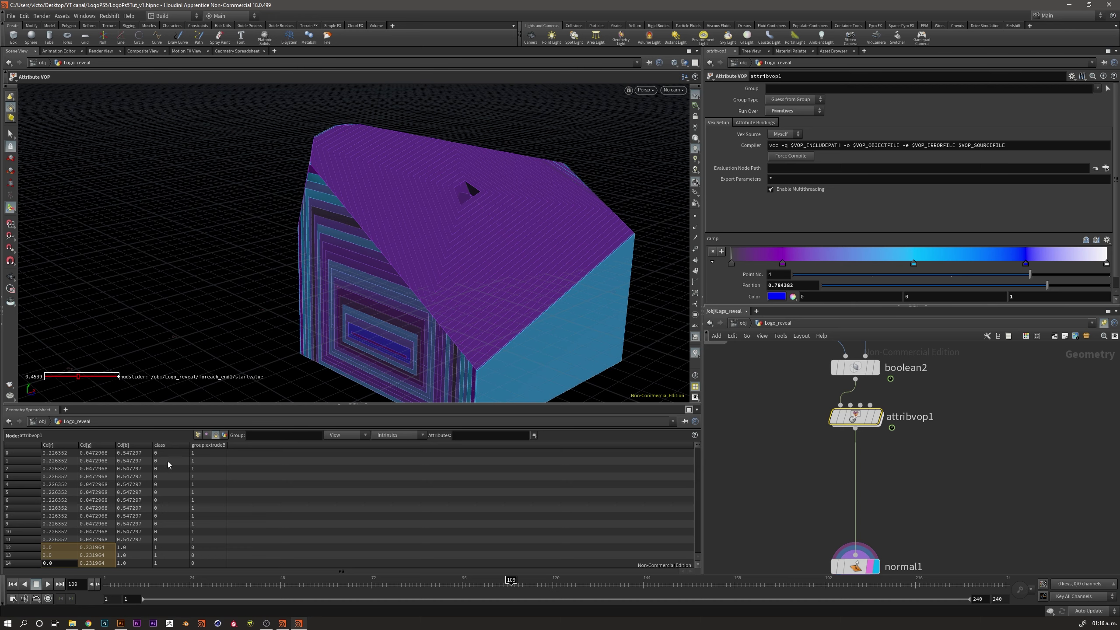
key("Tab")
type("a")
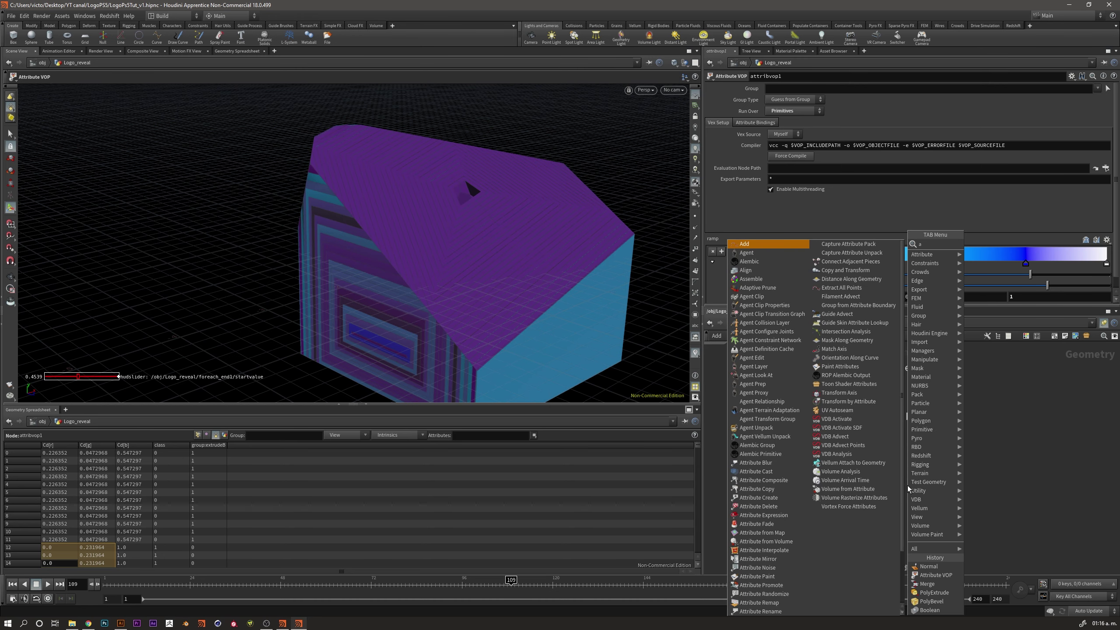
type("ttripro")
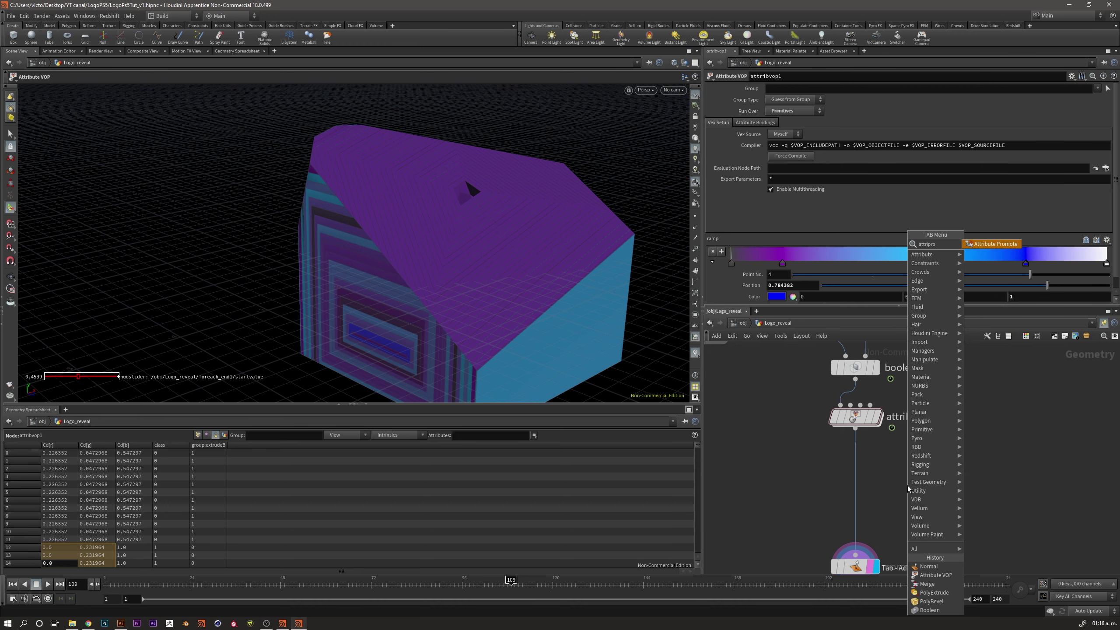
key("Return")
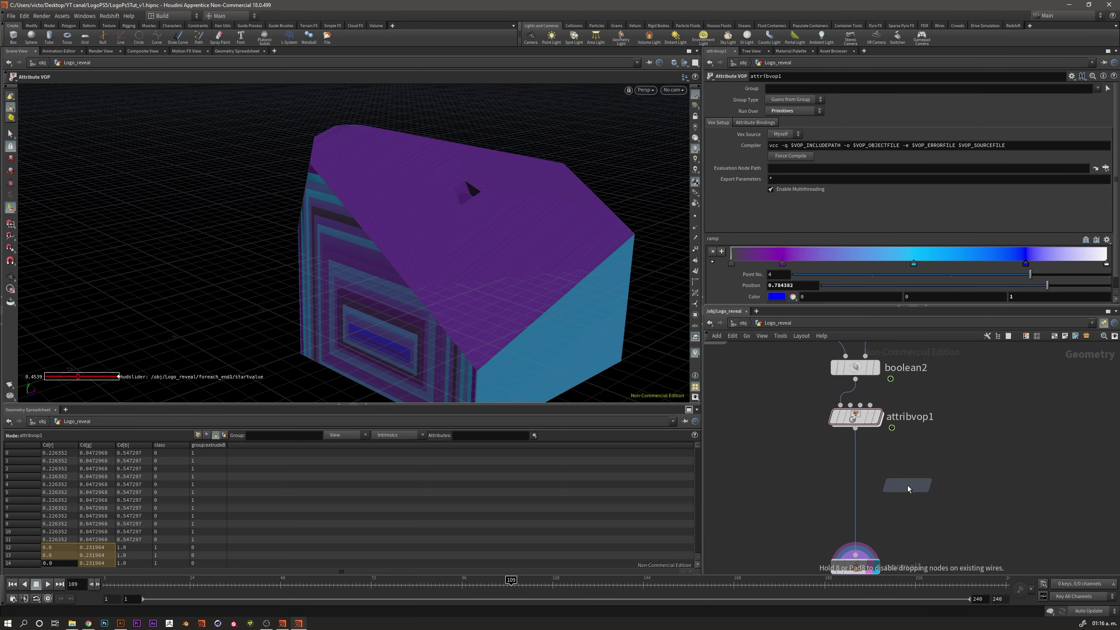
left_click(907, 485)
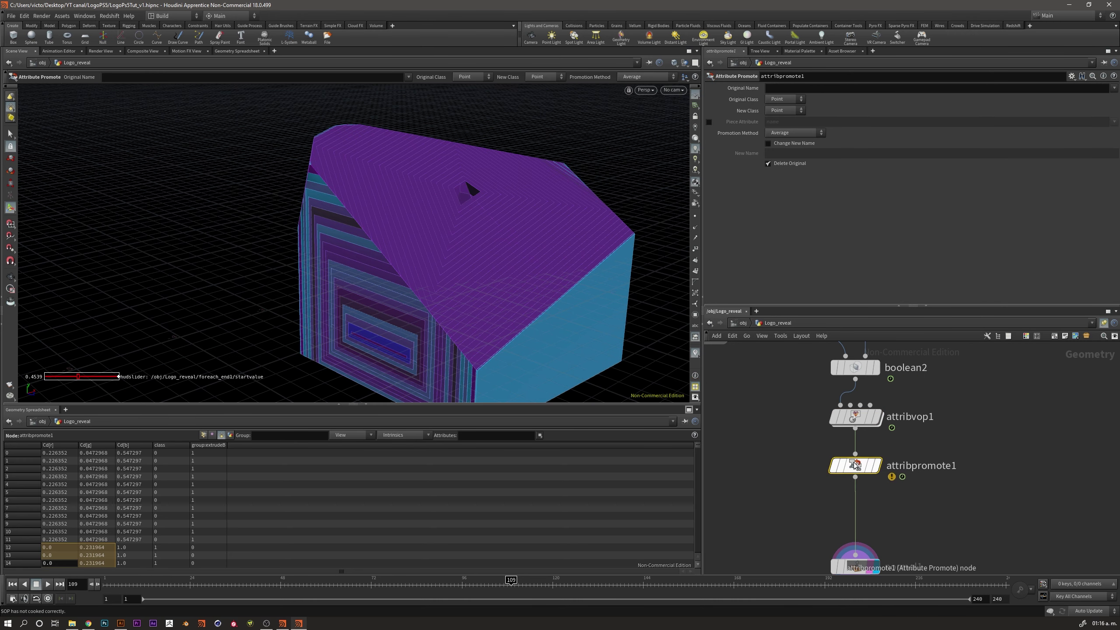
left_click_drag(854, 464, 854, 461)
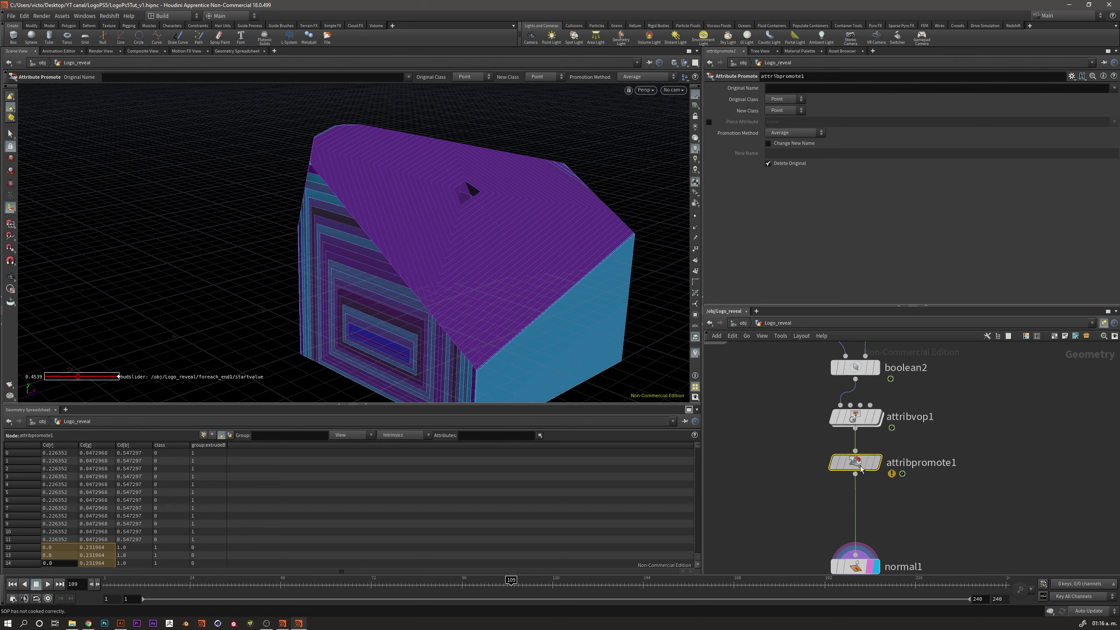
Set attribpromote1 to promote Cd from Primitive to Point and display it
left_click(809, 89)
type("Cd")
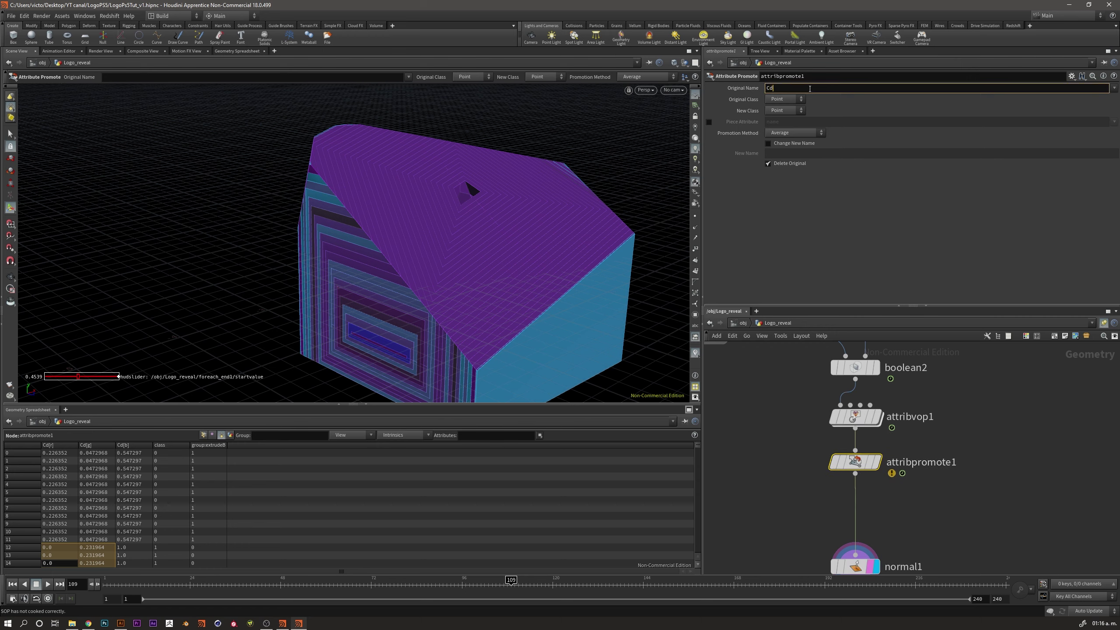
key("Return")
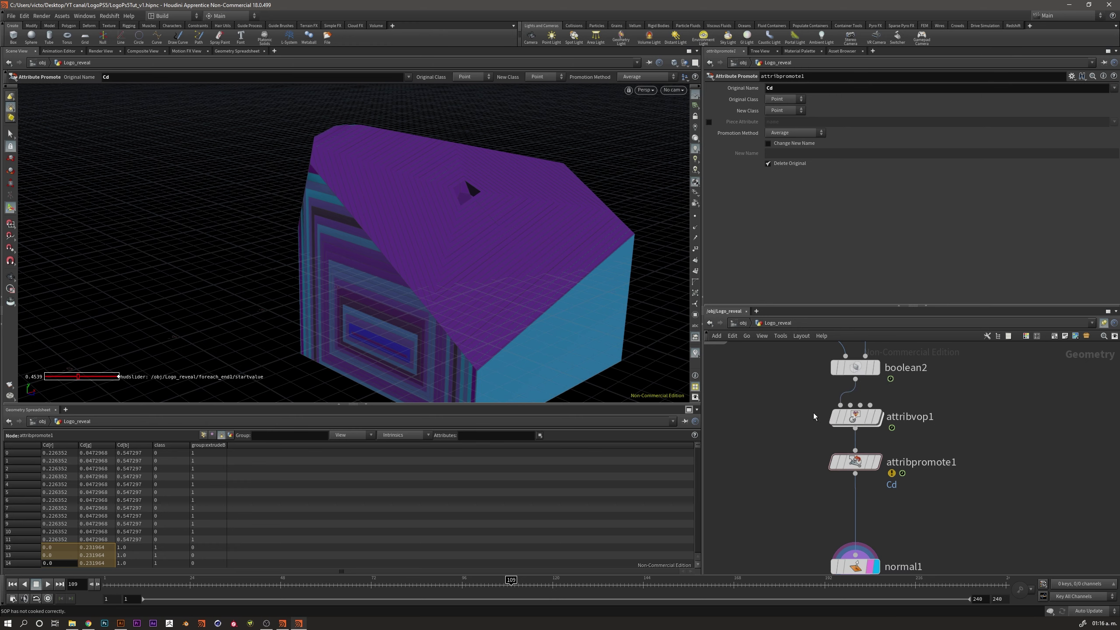
left_click(871, 422)
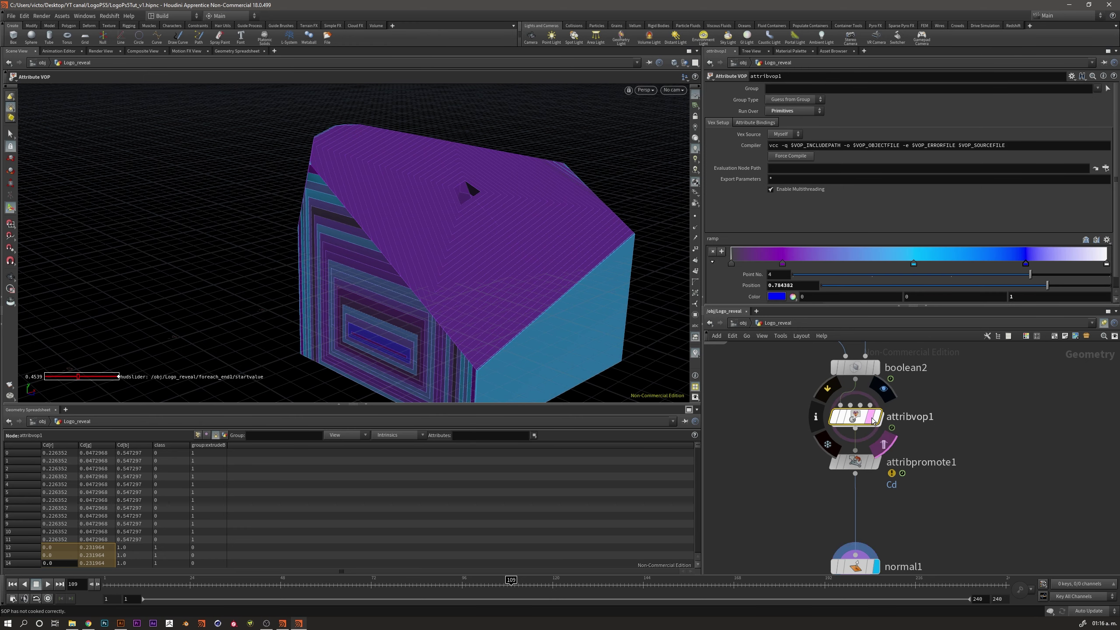
left_click(815, 418)
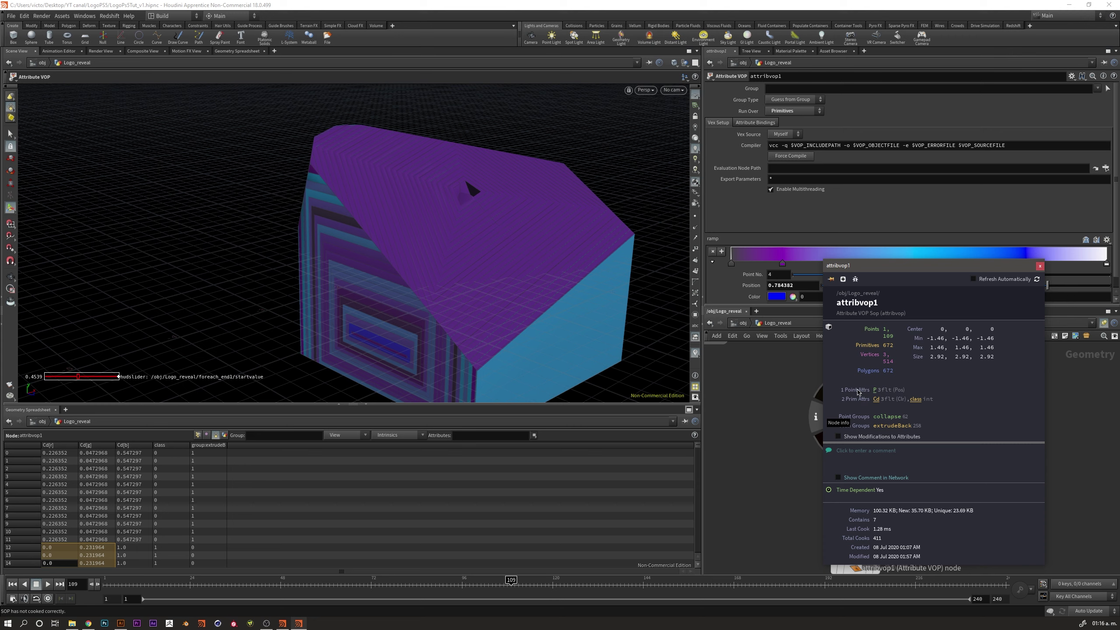
left_click(1039, 265)
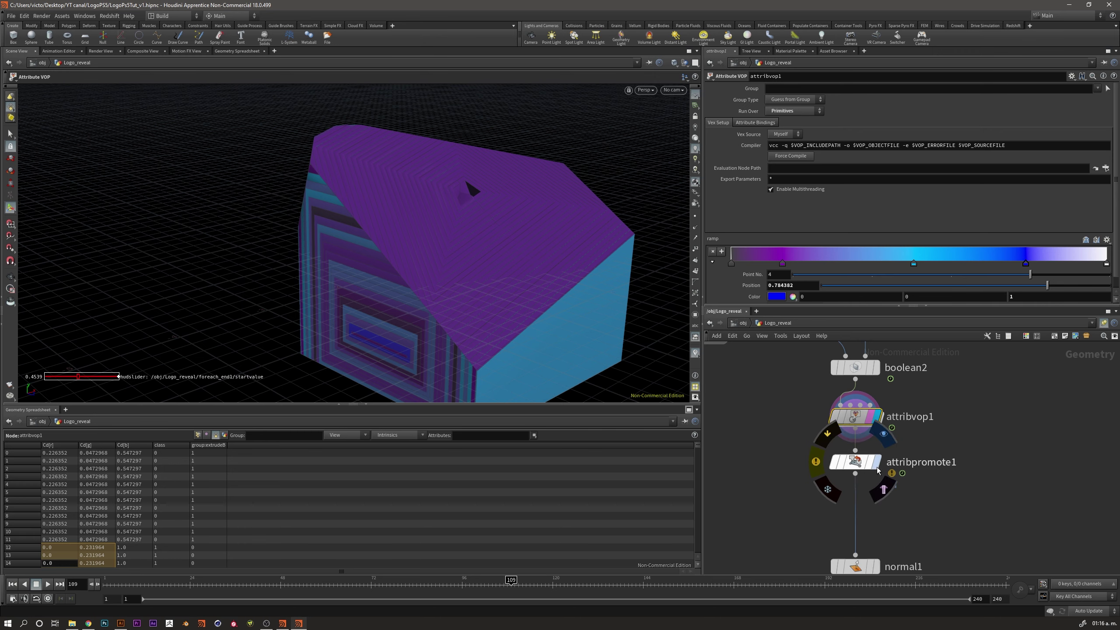
left_click(876, 467)
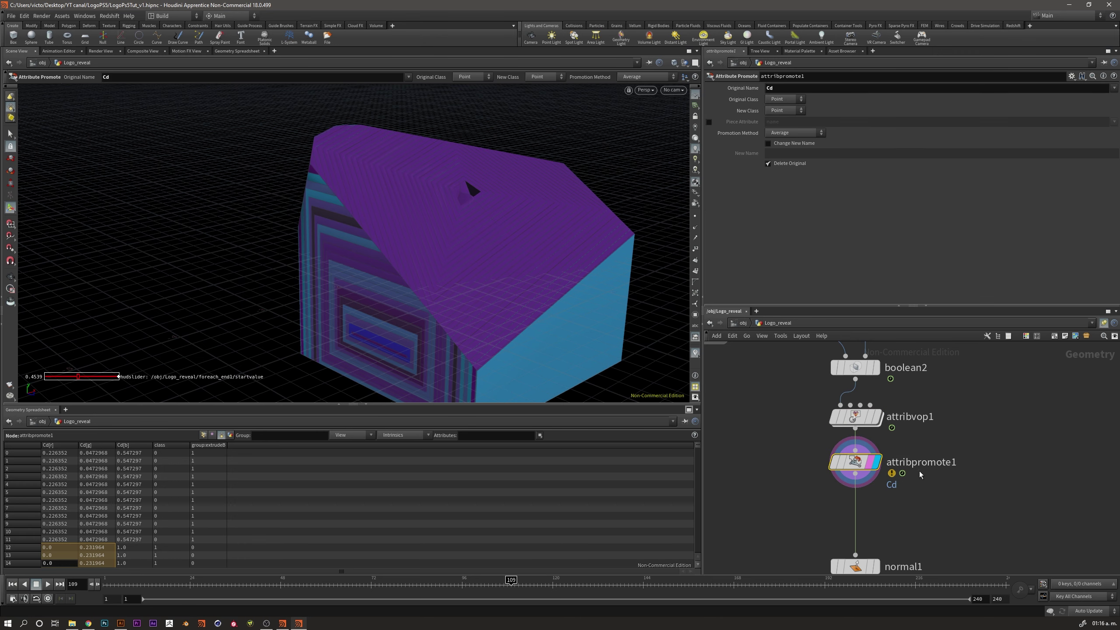
left_click(796, 100)
left_click(801, 111)
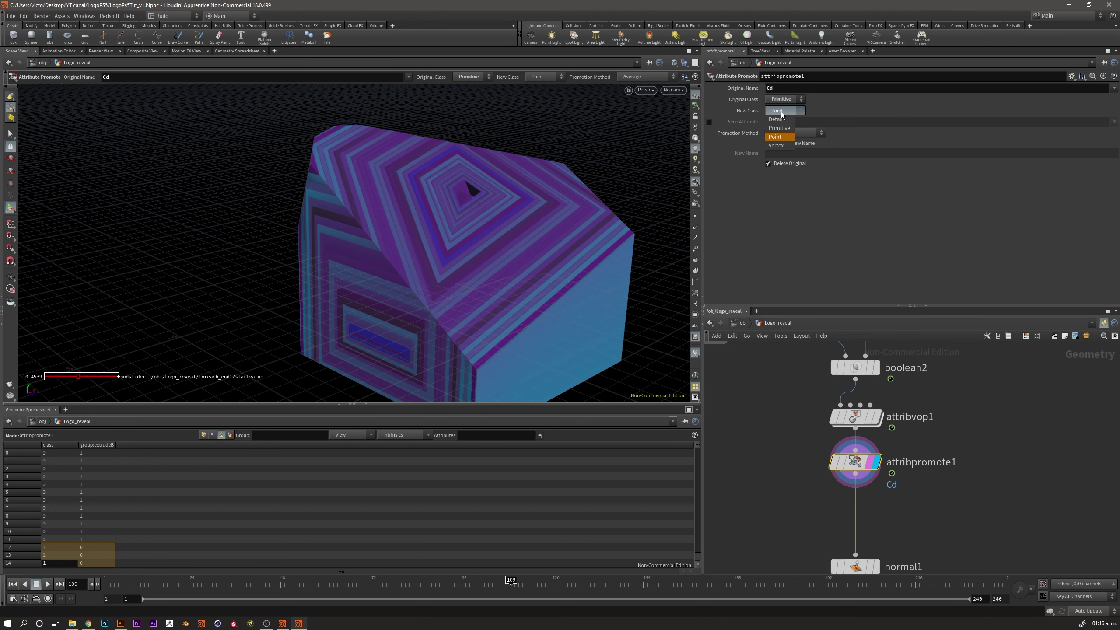
left_click(781, 113)
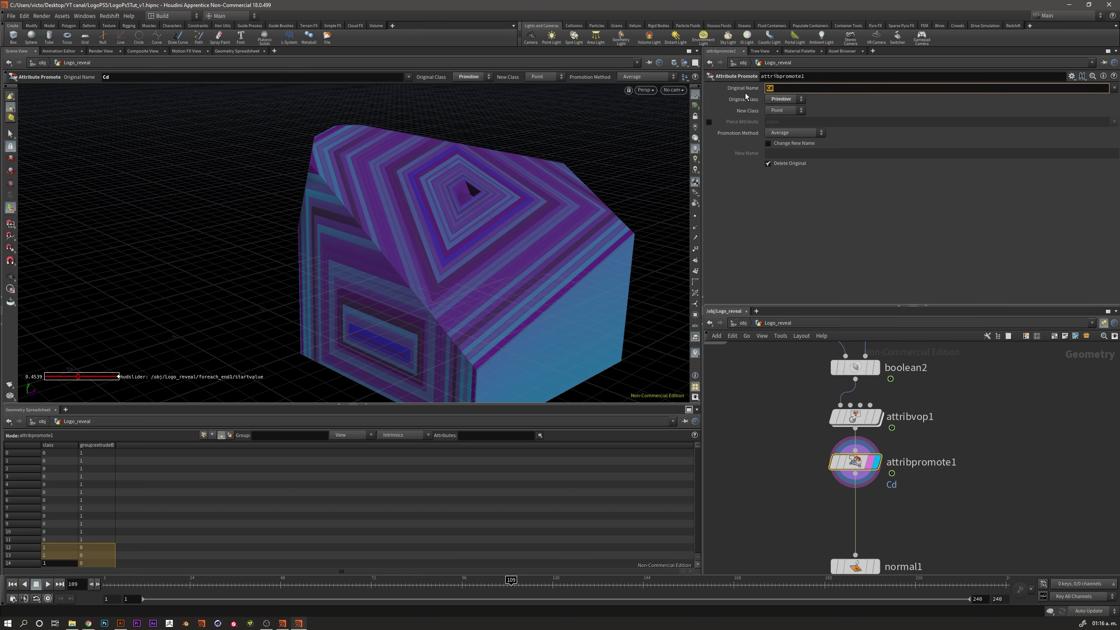
left_click(777, 426)
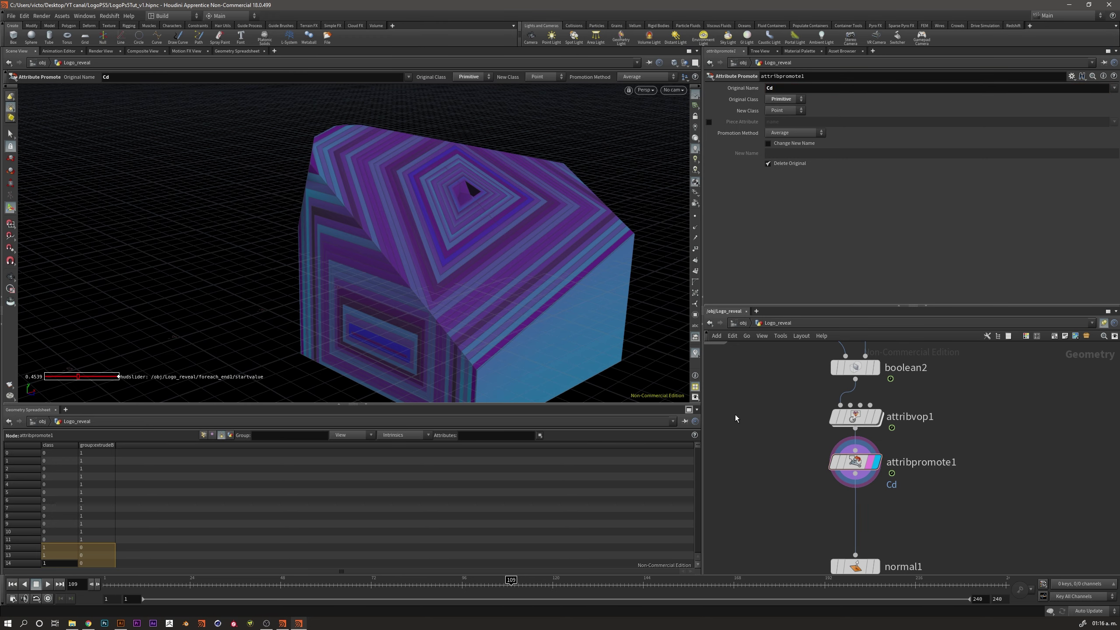
left_click_drag(510, 280, 456, 250, "alt")
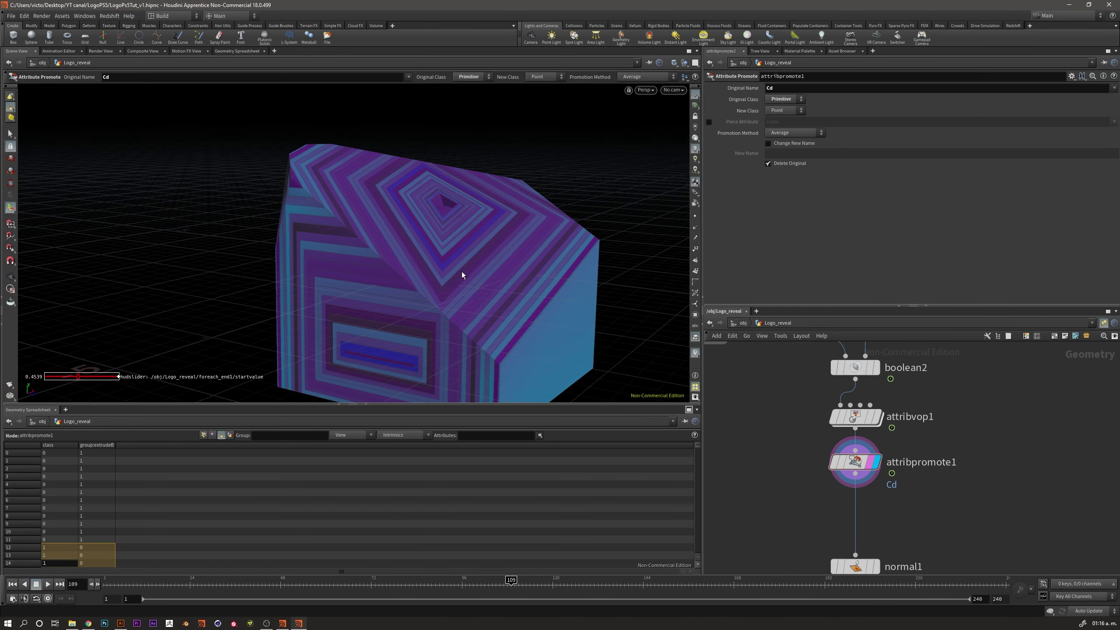
key("Escape")
mouse_move(406, 253)
right_mouse_down()
mouse_move(519, 250)
mouse_move(427, 271)
mouse_move(502, 268)
mouse_move(412, 305)
mouse_move(432, 306)
right_mouse_up()
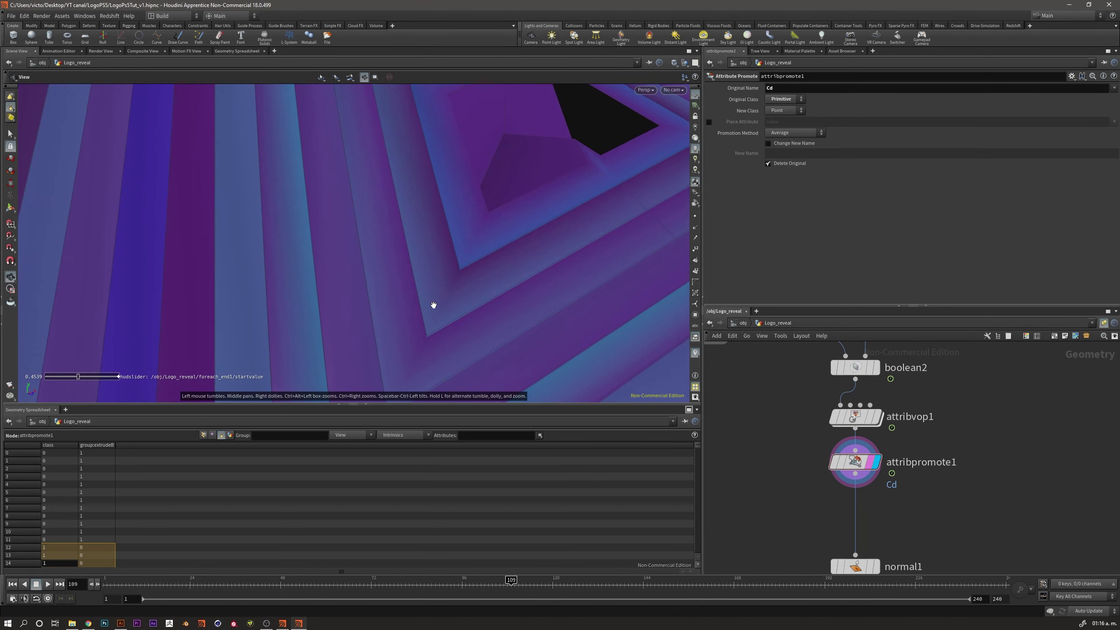
middle_click_drag(433, 305, 449, 264)
key("Return")
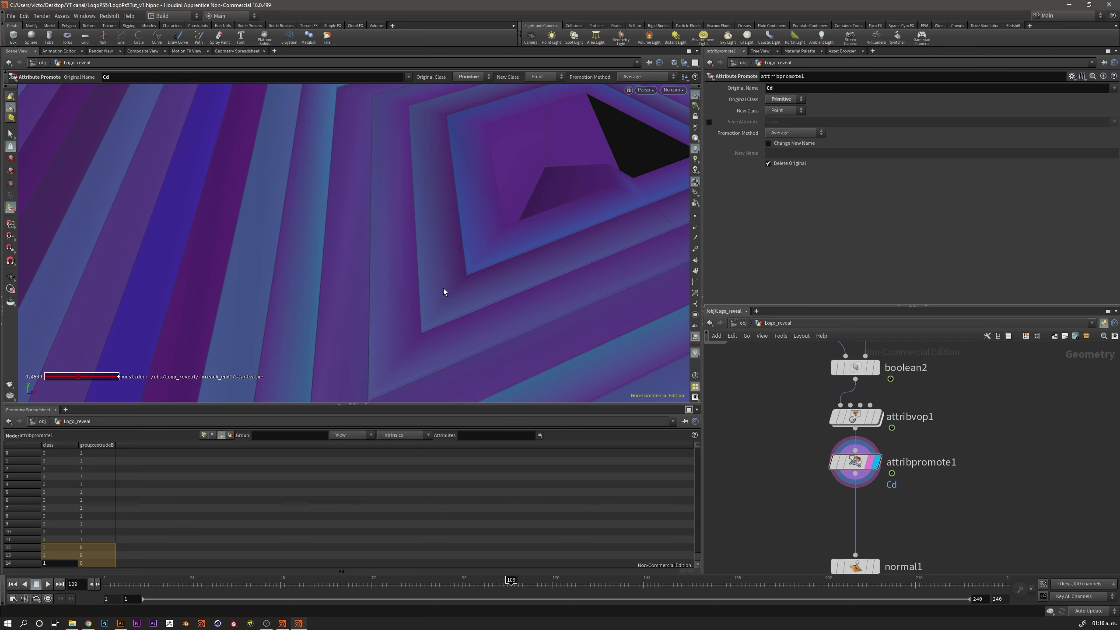
mouse_move(300, 302)
left_mouse_down("alt")
mouse_move(325, 267)
mouse_move(291, 265)
left_mouse_up("alt")
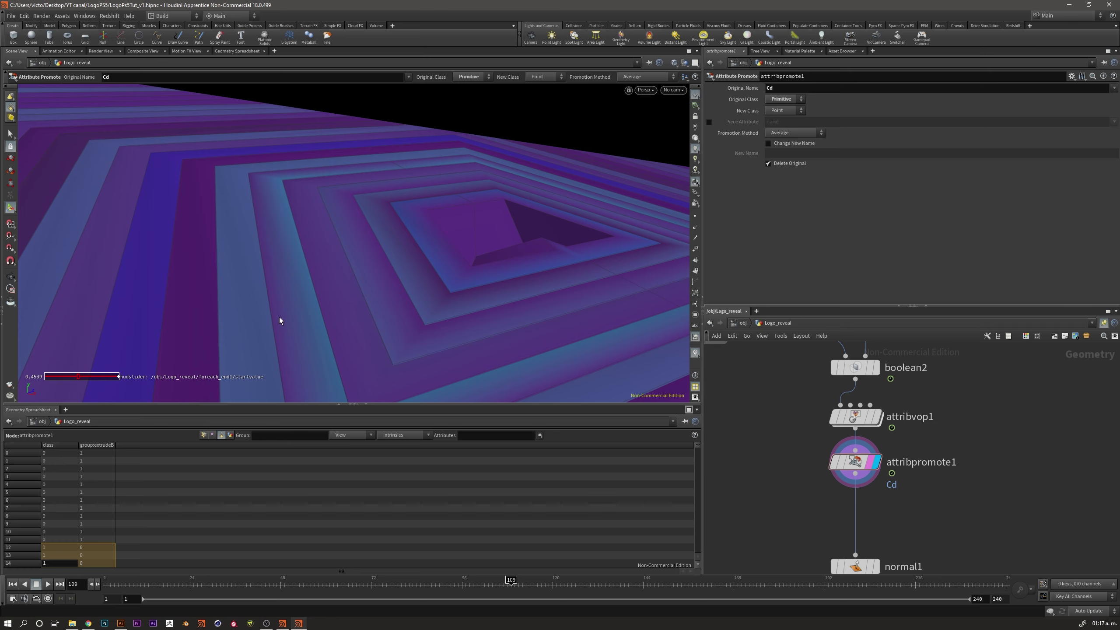
mouse_move(279, 316)
left_mouse_down()
mouse_move(282, 263)
mouse_move(520, 228)
mouse_move(360, 270)
left_mouse_up()
key("Return")
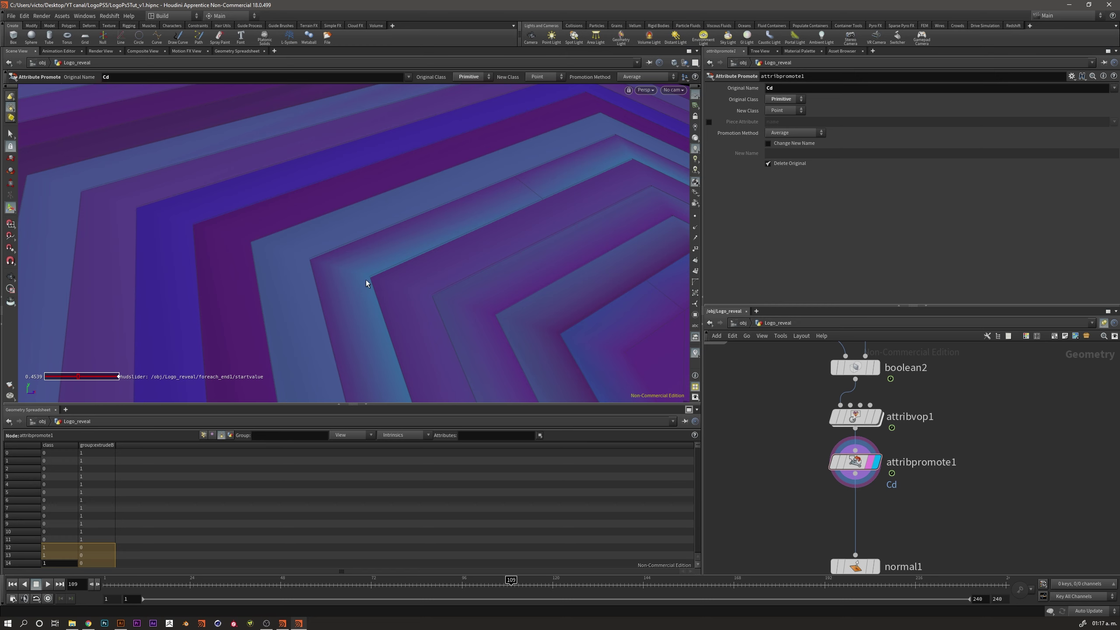
key("Escape")
scroll(430, 277, "down", 4)
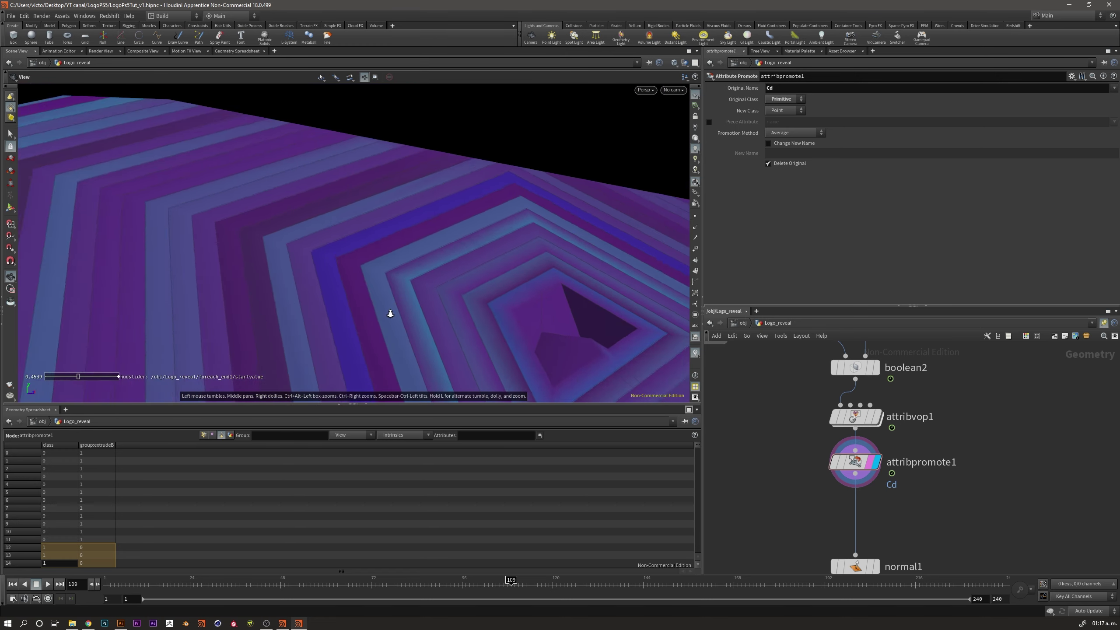
scroll(388, 312, "down", 3)
scroll(392, 313, "down", 2)
mouse_move(414, 307)
left_mouse_down()
mouse_move(412, 238)
mouse_move(313, 300)
mouse_move(410, 247)
left_mouse_up()
key("Return")
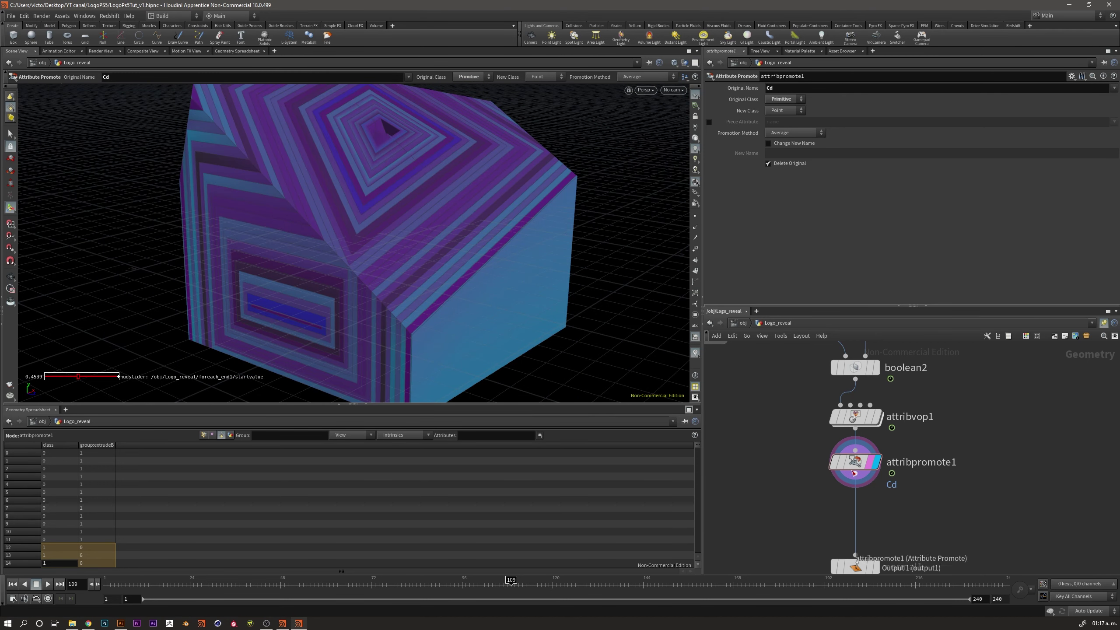
Duplicate attribpromote1 into attribpromote2 below it, promoting Cd from Point to Primitive
left_click_drag(855, 467, 950, 513, "alt")
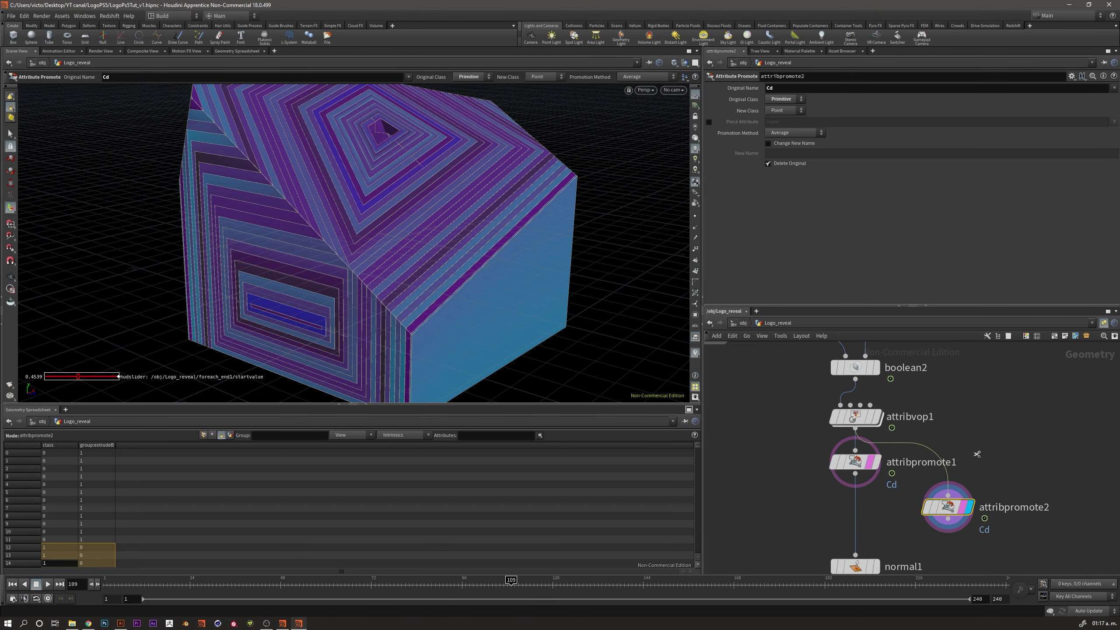
left_click_drag(954, 510, 862, 516)
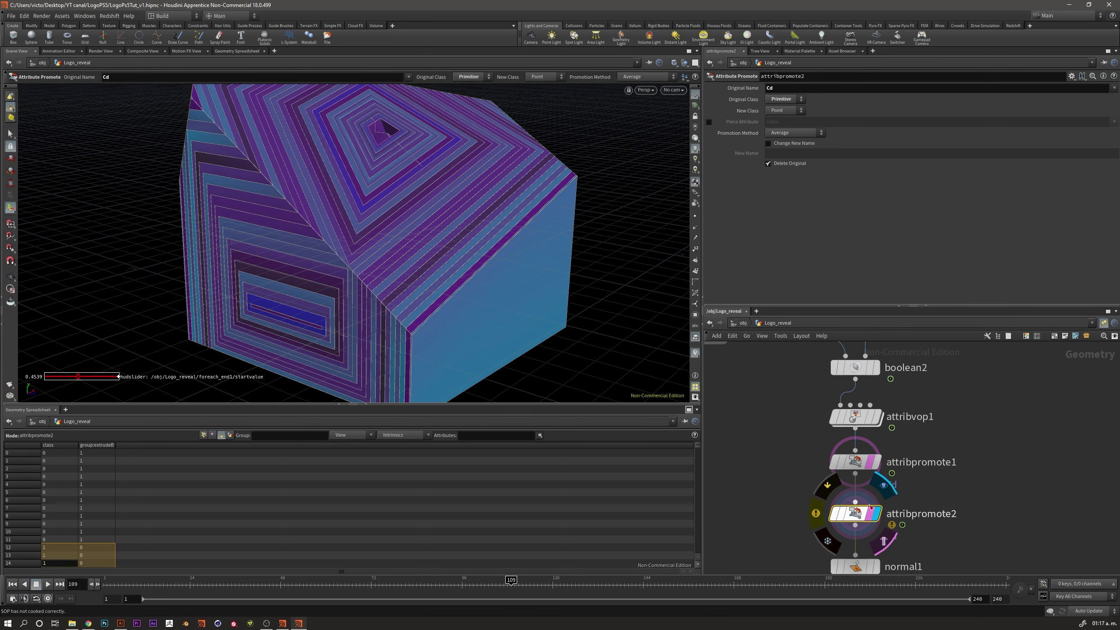
key("Escape")
left_click_drag(388, 263, 437, 260)
left_click(798, 101)
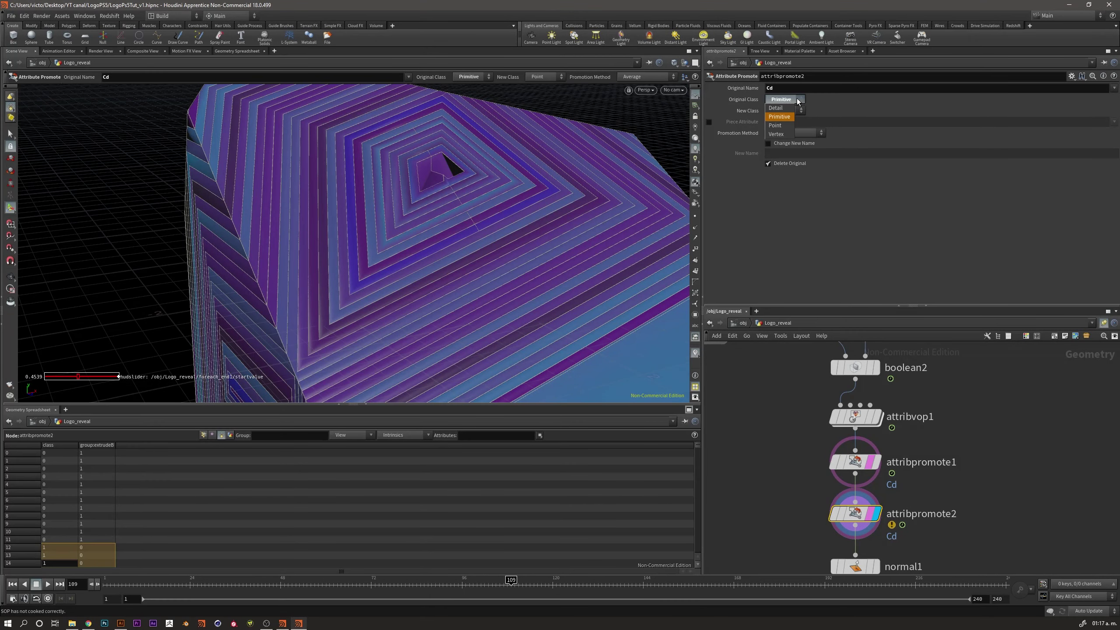
left_click(788, 125)
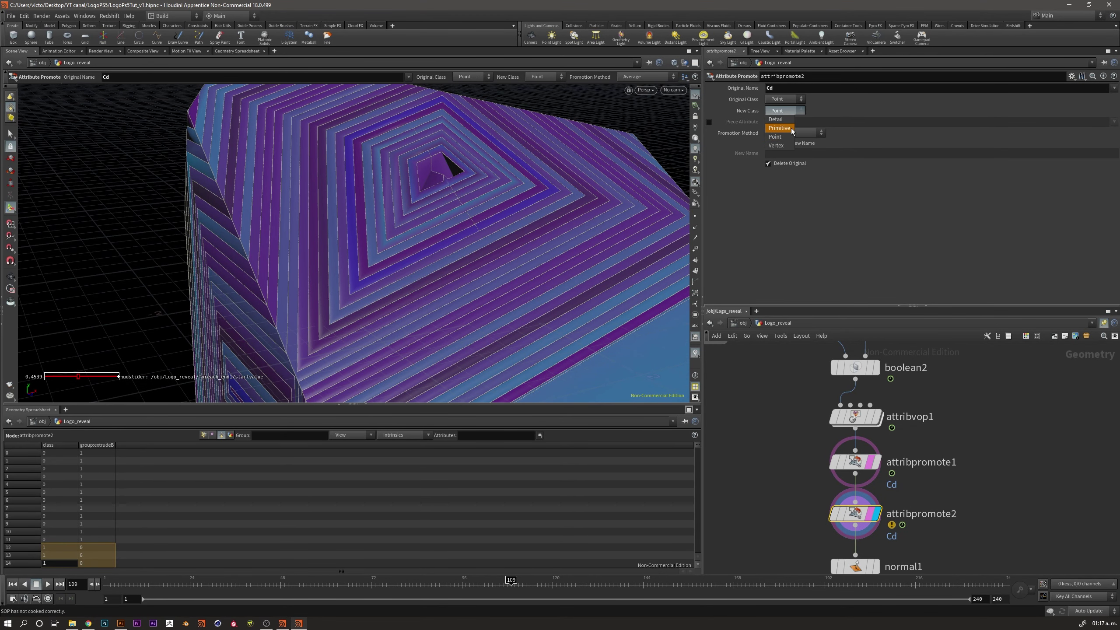
left_click(791, 128)
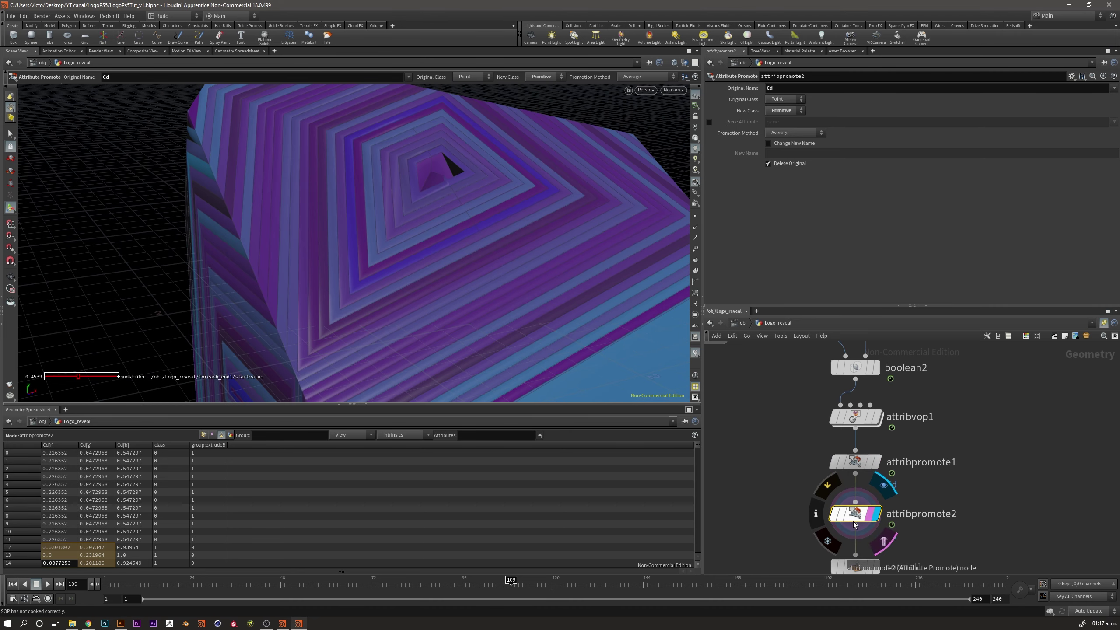
mouse_move(412, 268)
left_mouse_down()
mouse_move(397, 318)
mouse_move(387, 309)
left_mouse_up()
Display normal1 and orbit close to the stripes around the hole
middle_click_drag(869, 573, 847, 528)
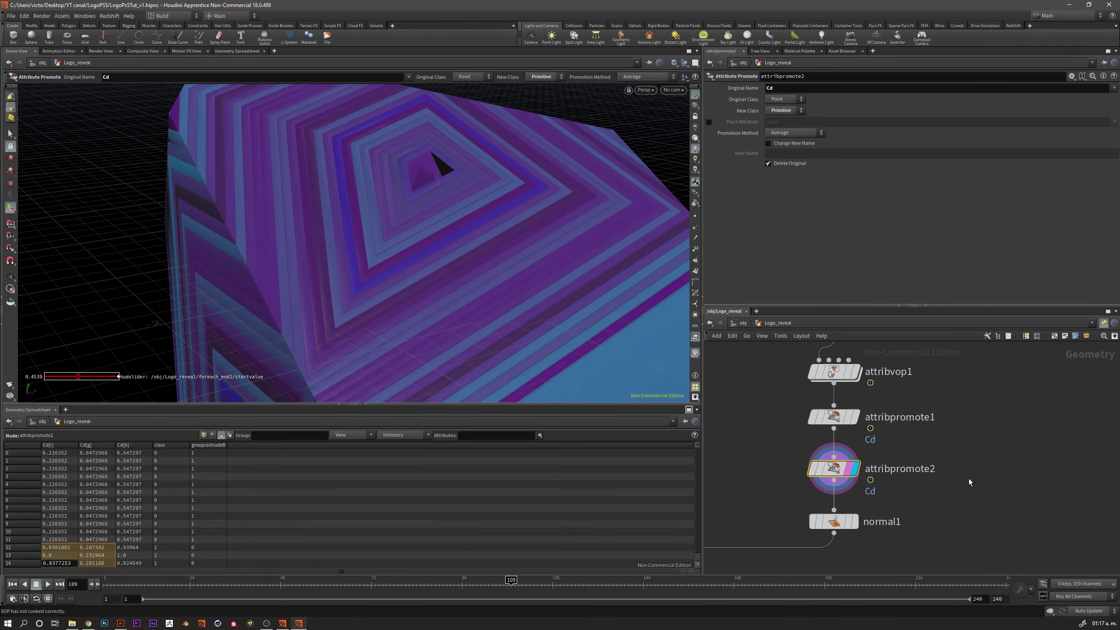
left_click(846, 528)
scroll(430, 175, "up", 3)
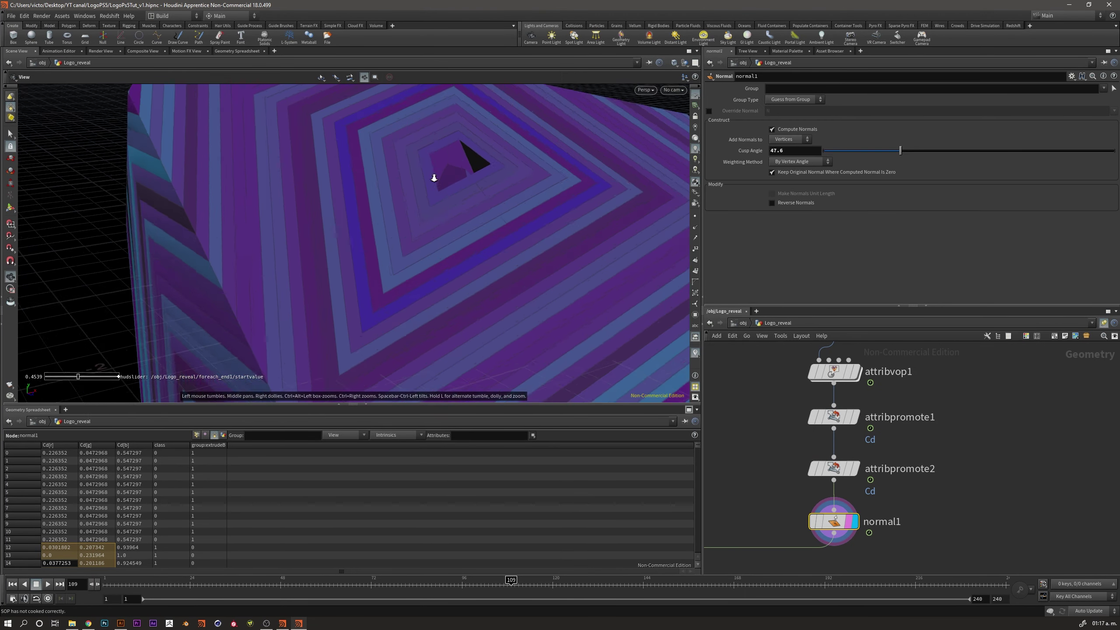
scroll(545, 218, "up", 3)
scroll(520, 233, "up", 3)
mouse_move(520, 233)
left_mouse_down()
mouse_move(453, 243)
mouse_move(490, 240)
left_mouse_up()
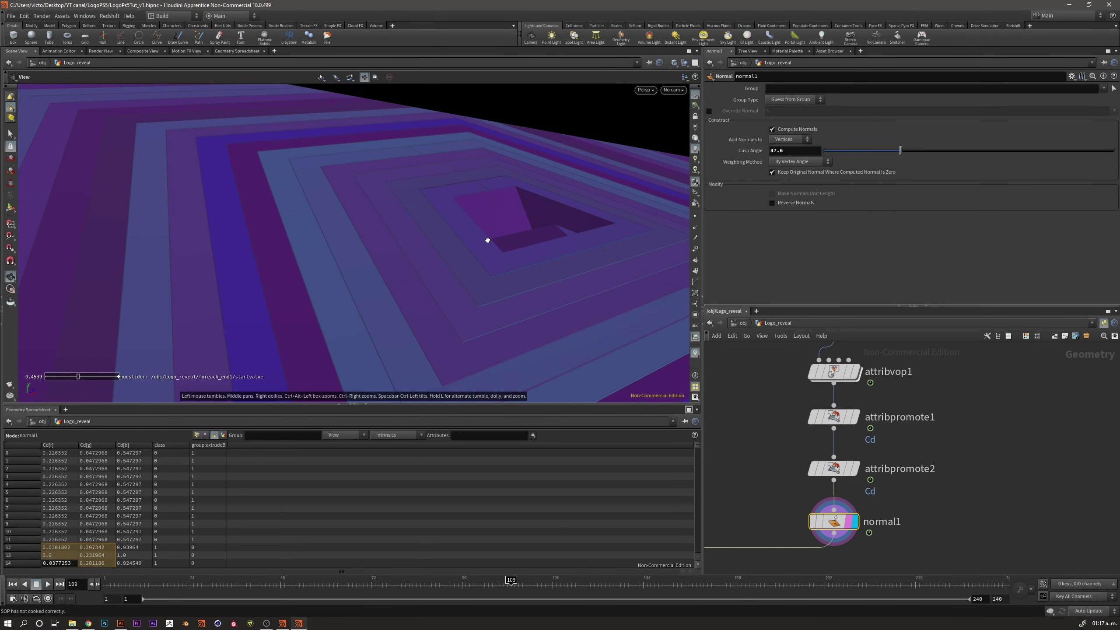
scroll(399, 249, "up", 5)
mouse_move(399, 249)
left_mouse_down()
mouse_move(475, 238)
mouse_move(468, 259)
mouse_move(387, 275)
mouse_move(463, 265)
left_mouse_up()
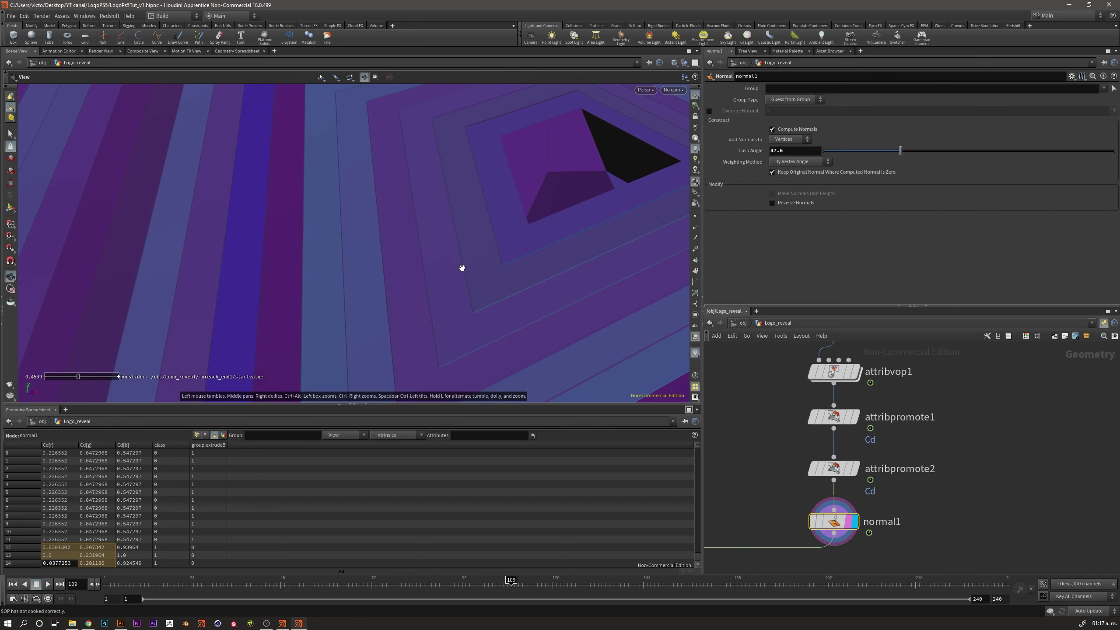
key("Return")
middle_click_drag(803, 381, 803, 432)
Display attribvop1's output to compare its stripe colours
key("r")
mouse_move(836, 423)
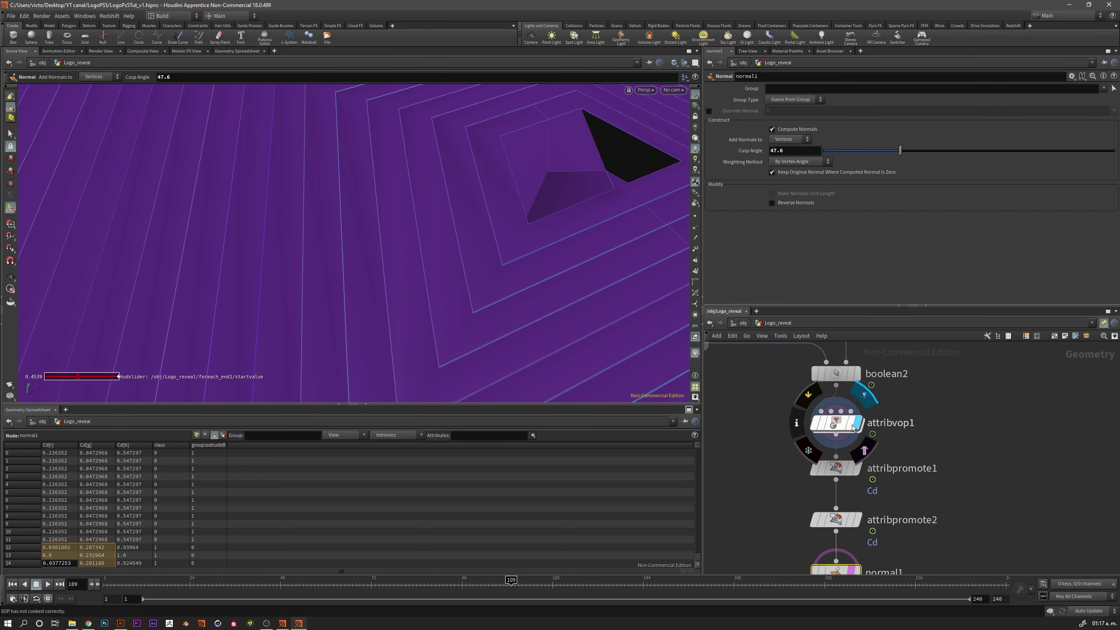
left_click(814, 423)
scroll(427, 255, "down", 2)
scroll(415, 245, "down", 3)
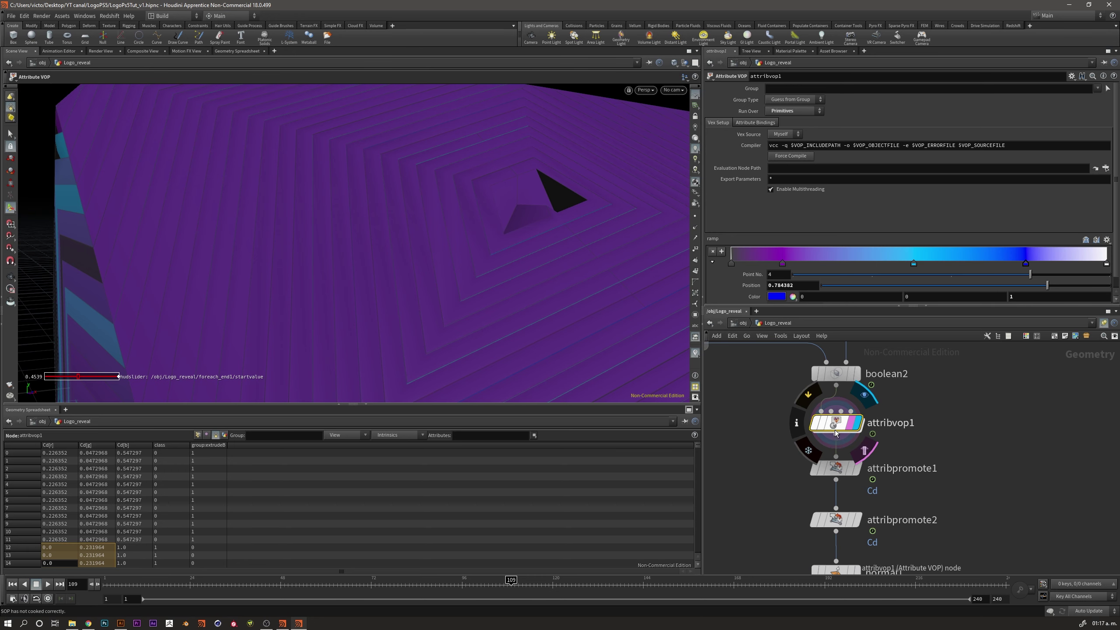
Display attribpromote1 and orbit around its smoothly blended stripes
key("r")
left_click(835, 467)
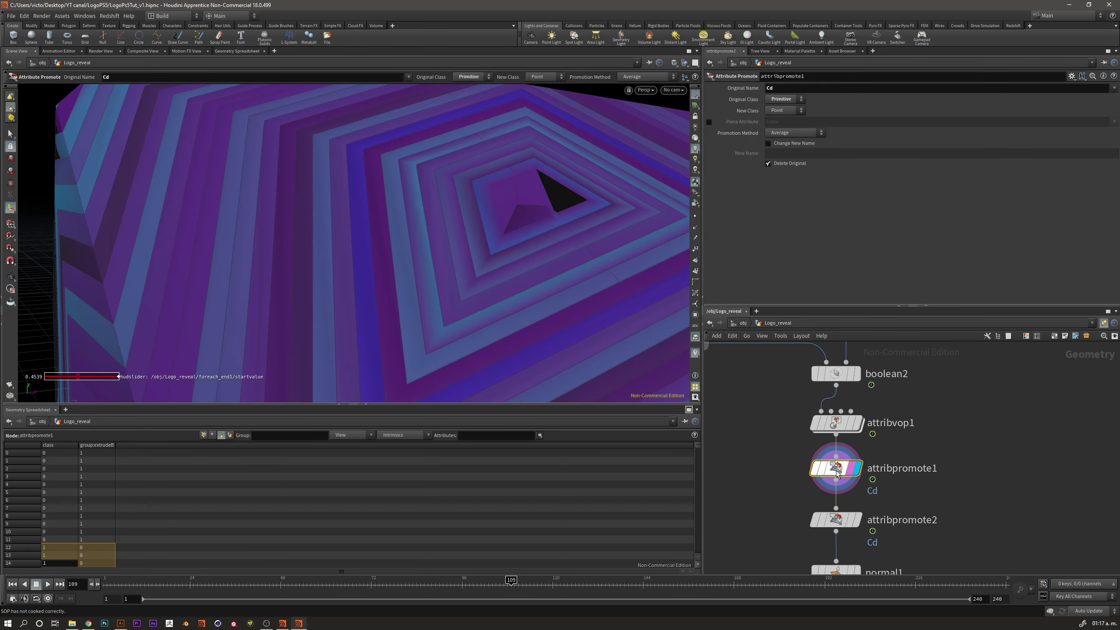
left_click_drag(447, 297, 438, 196)
scroll(438, 196, "up", 3)
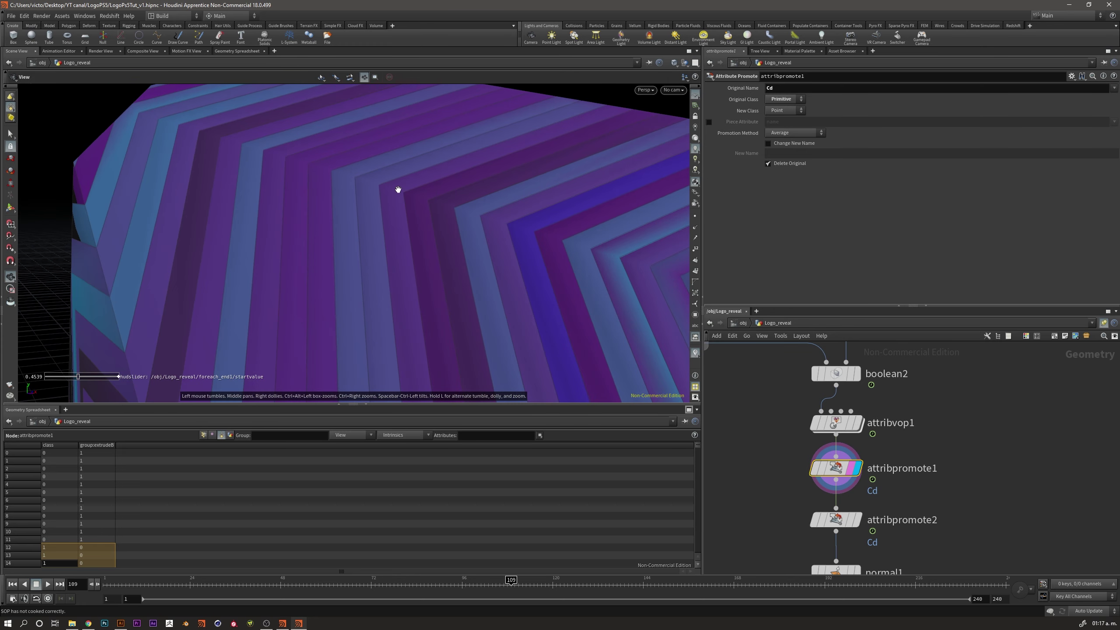
scroll(395, 188, "up", 3)
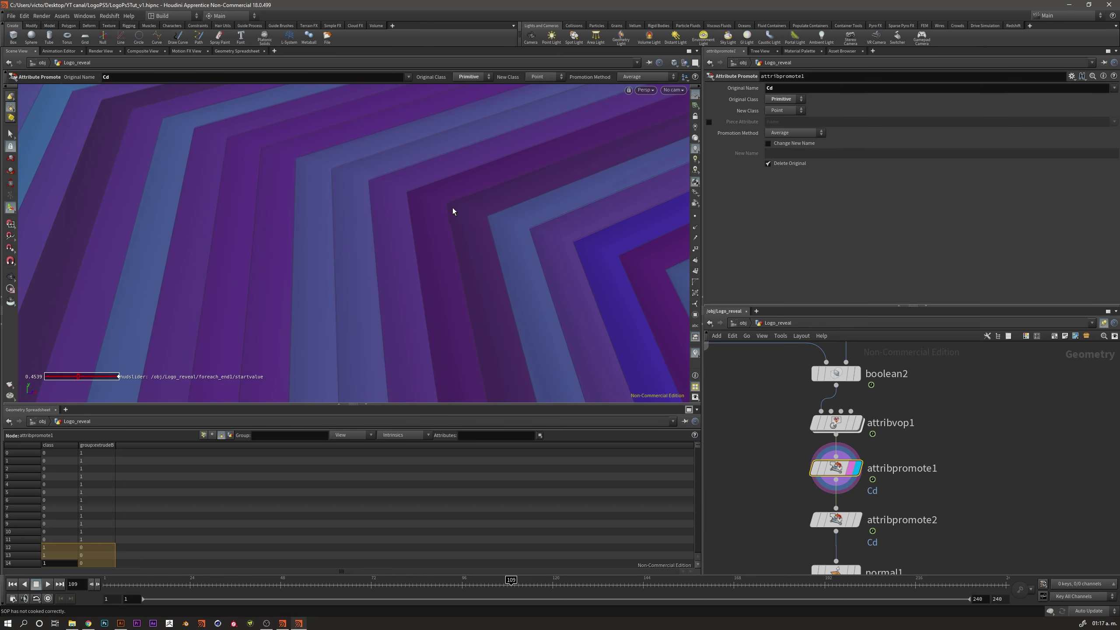
mouse_move(528, 242)
left_mouse_down()
mouse_move(400, 220)
mouse_move(330, 253)
mouse_move(322, 238)
mouse_move(211, 222)
left_mouse_up()
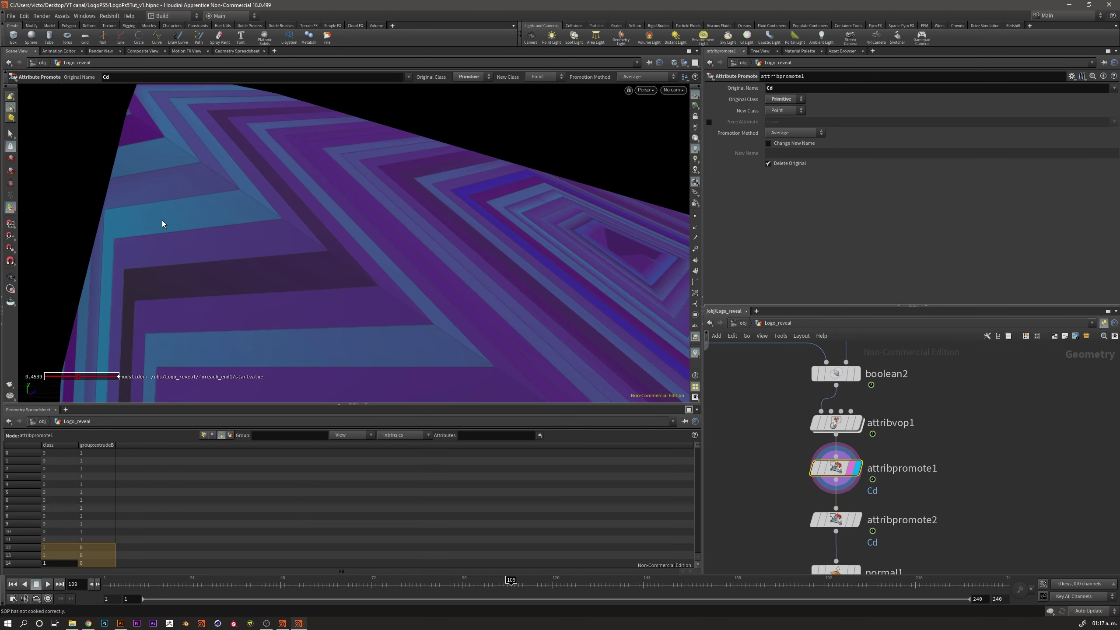
mouse_move(336, 305)
left_mouse_down()
mouse_move(300, 300)
mouse_move(320, 300)
mouse_move(262, 215)
mouse_move(433, 282)
mouse_move(483, 251)
mouse_move(497, 262)
mouse_move(495, 224)
left_mouse_up()
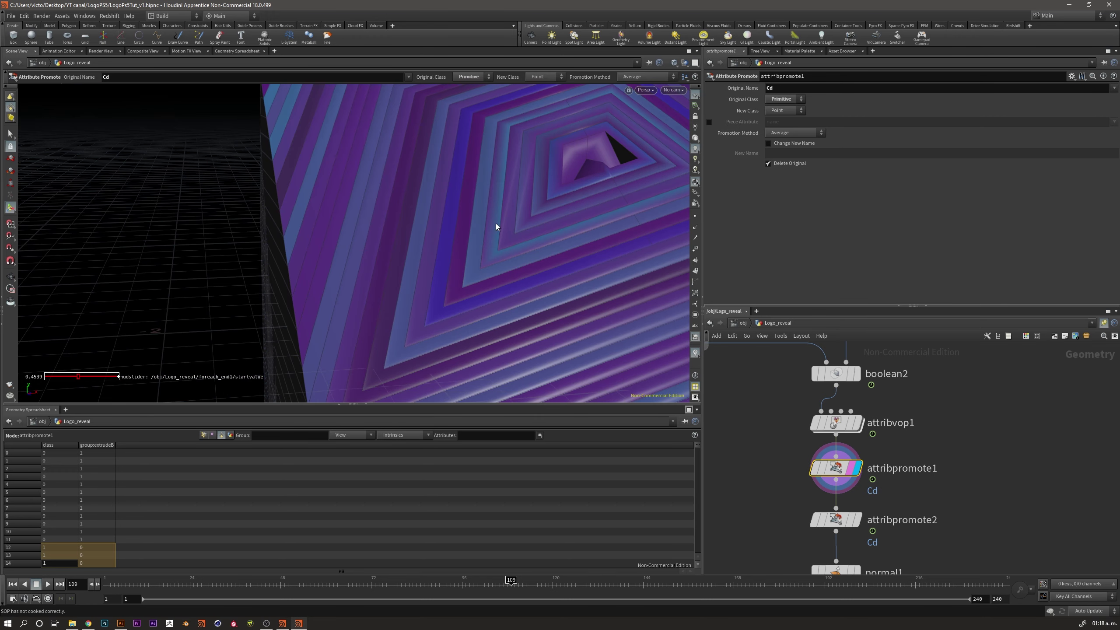
left_click_drag(524, 263, 500, 262)
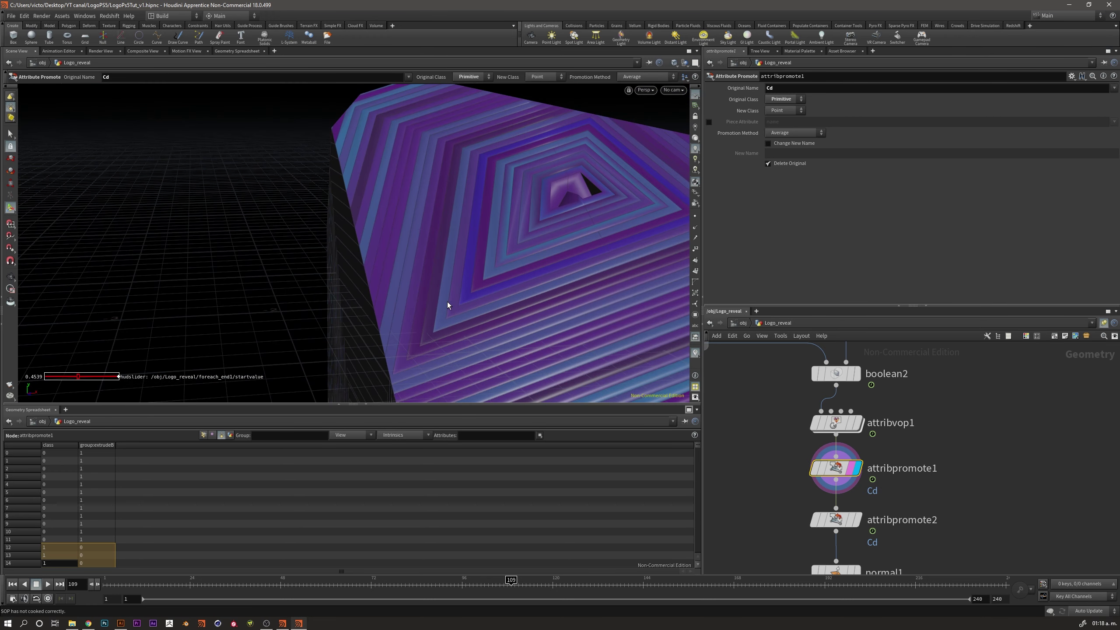
mouse_move(447, 302)
left_mouse_down()
mouse_move(487, 279)
mouse_move(430, 267)
left_mouse_up()
mouse_move(357, 270)
left_mouse_down()
mouse_move(474, 266)
mouse_move(458, 255)
mouse_move(380, 262)
mouse_move(486, 247)
left_mouse_up()
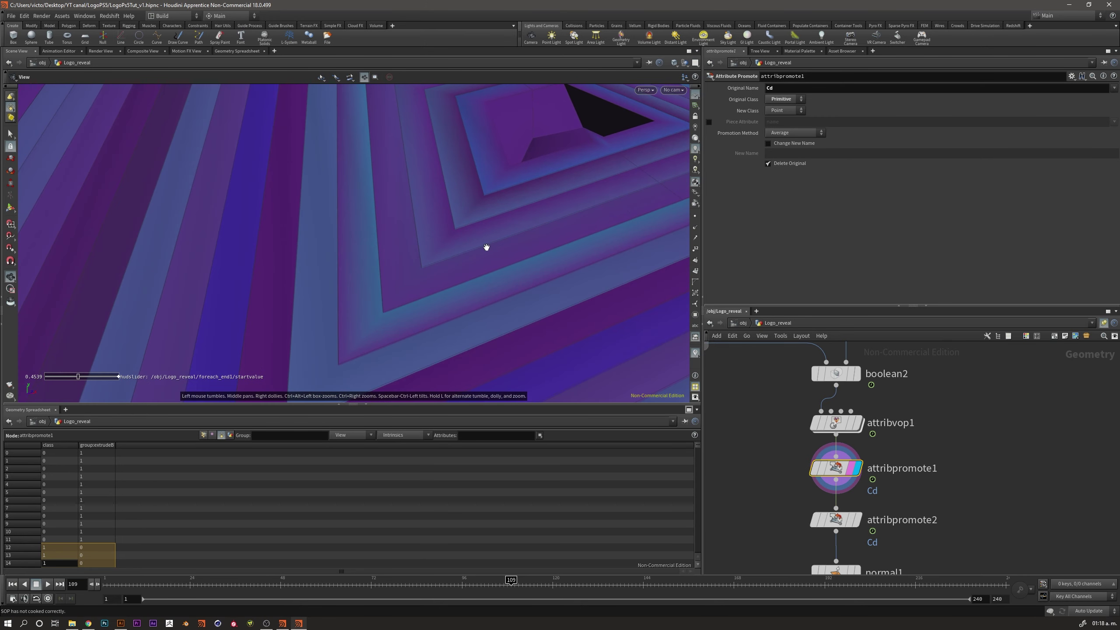
middle_click_drag(486, 247, 440, 253)
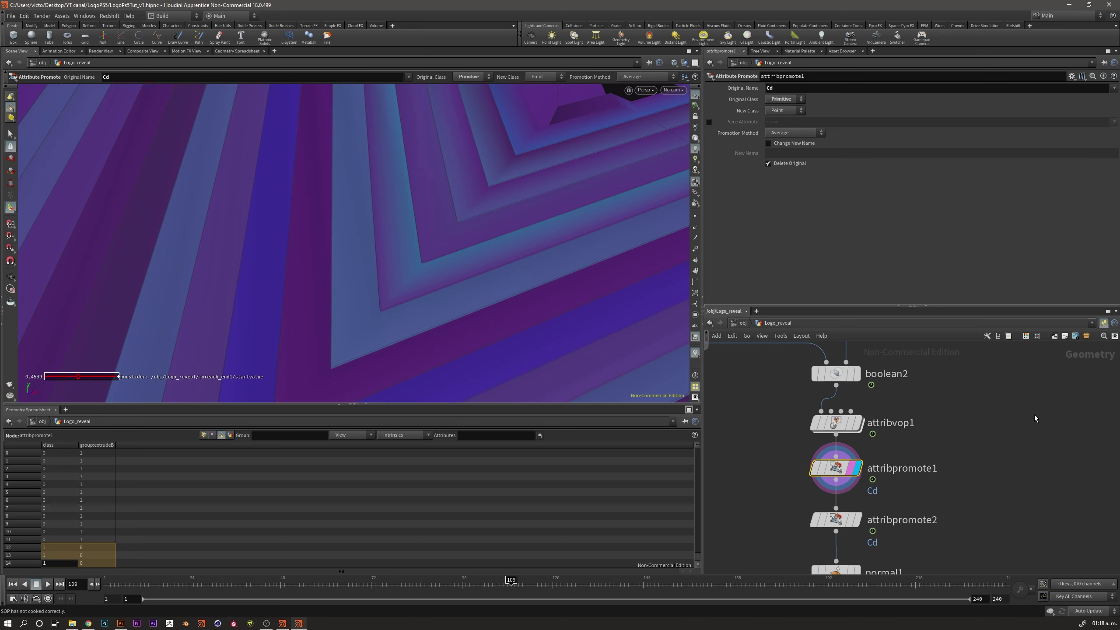
Display attribpromote2's flat stripes, then return the display to normal1
middle_click_drag(1034, 418, 1030, 372)
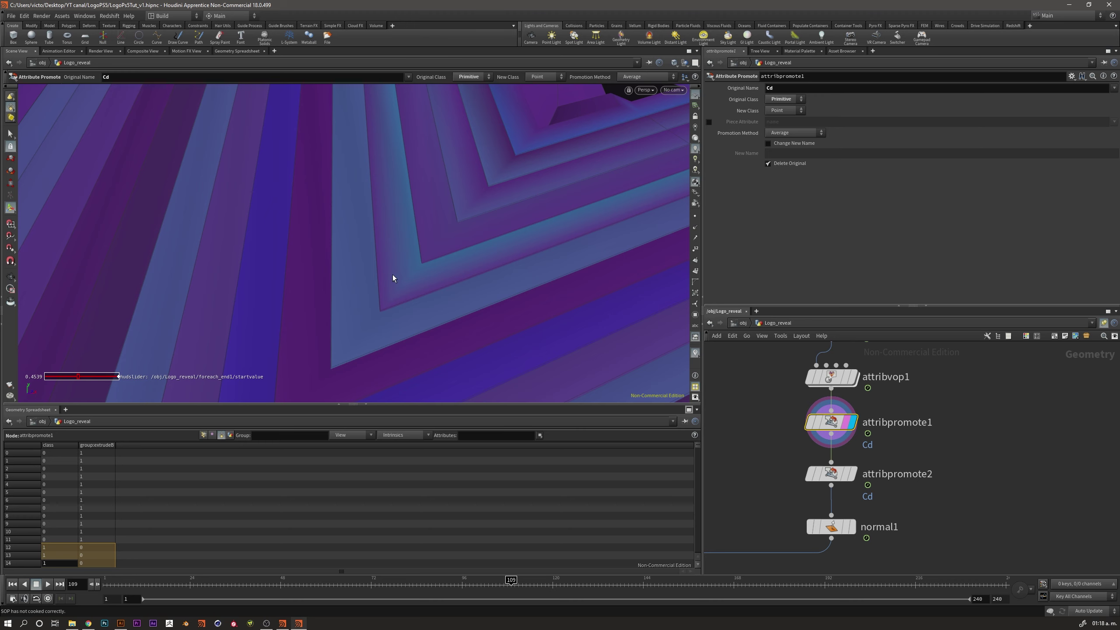
left_click(852, 473)
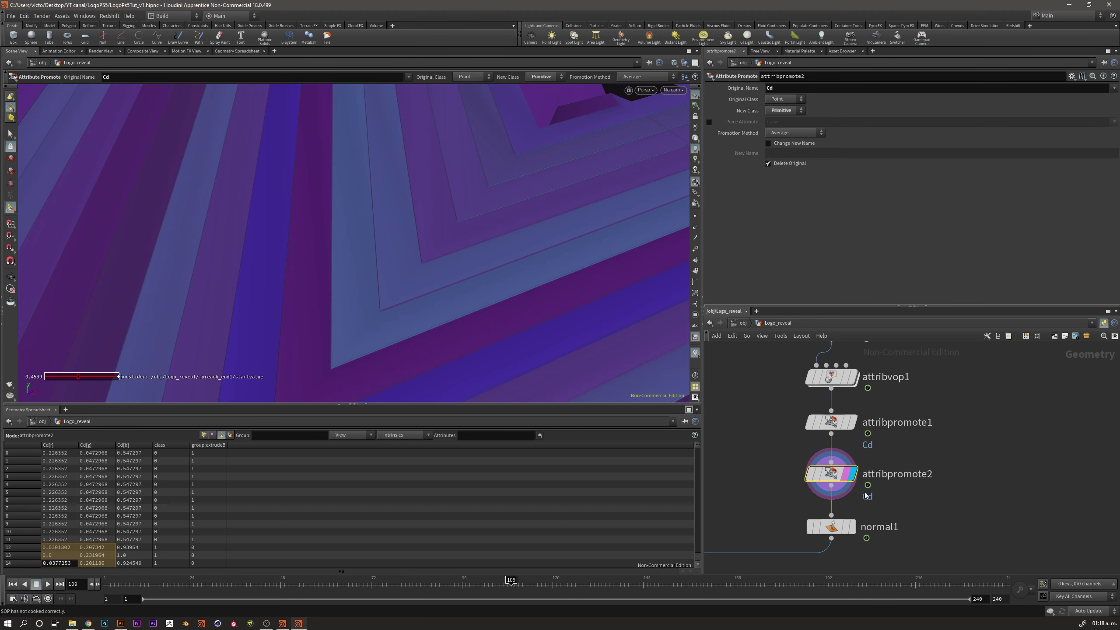
mouse_move(443, 290)
left_mouse_down()
mouse_move(493, 277)
mouse_move(362, 295)
mouse_move(455, 262)
mouse_move(438, 320)
mouse_move(527, 280)
mouse_move(428, 252)
mouse_move(362, 314)
mouse_move(449, 290)
left_mouse_up()
left_click_drag(482, 272, 450, 275)
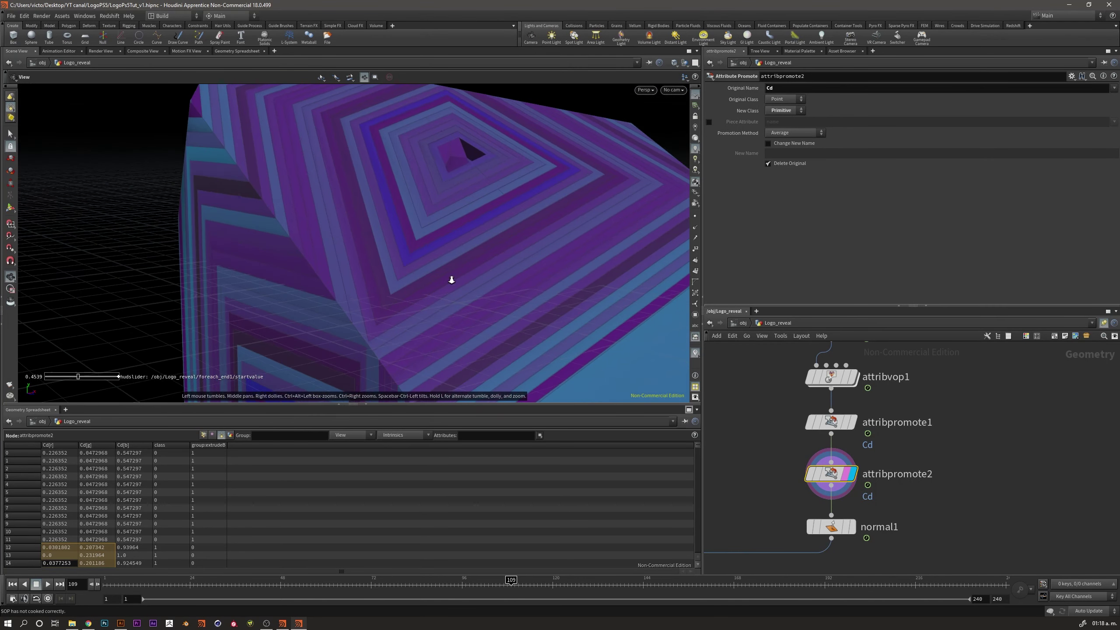
left_click(847, 529)
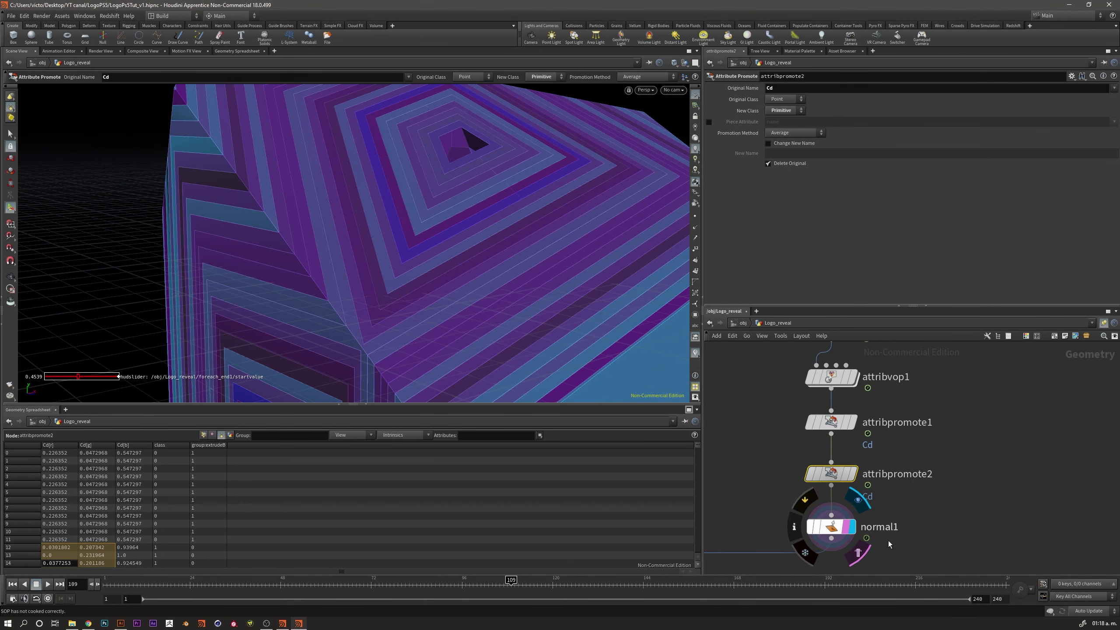
Display merge2 and scrub the timeline from frame 109 to 139
left_click(831, 527)
mouse_move(524, 232)
left_mouse_down()
mouse_move(453, 303)
mouse_move(565, 252)
mouse_move(492, 245)
mouse_move(568, 260)
mouse_move(625, 220)
mouse_move(732, 363)
left_mouse_up()
scroll(492, 245, "down", 3)
key("f")
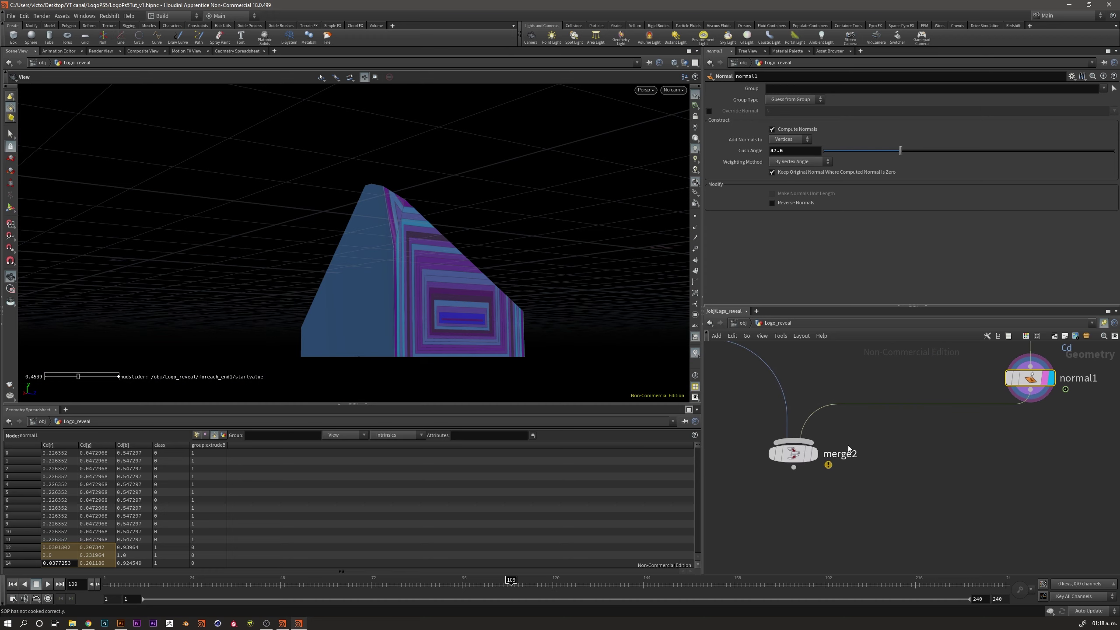
left_click(821, 455)
left_click(792, 453)
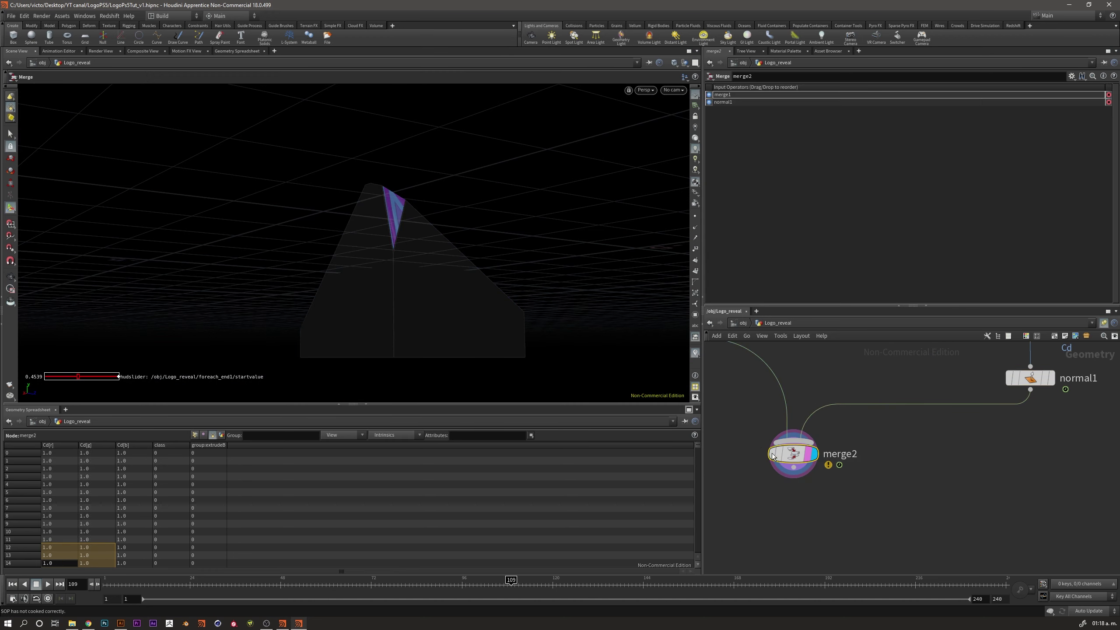
mouse_move(445, 287)
left_mouse_down()
mouse_move(350, 310)
mouse_move(435, 267)
mouse_move(380, 245)
left_mouse_up()
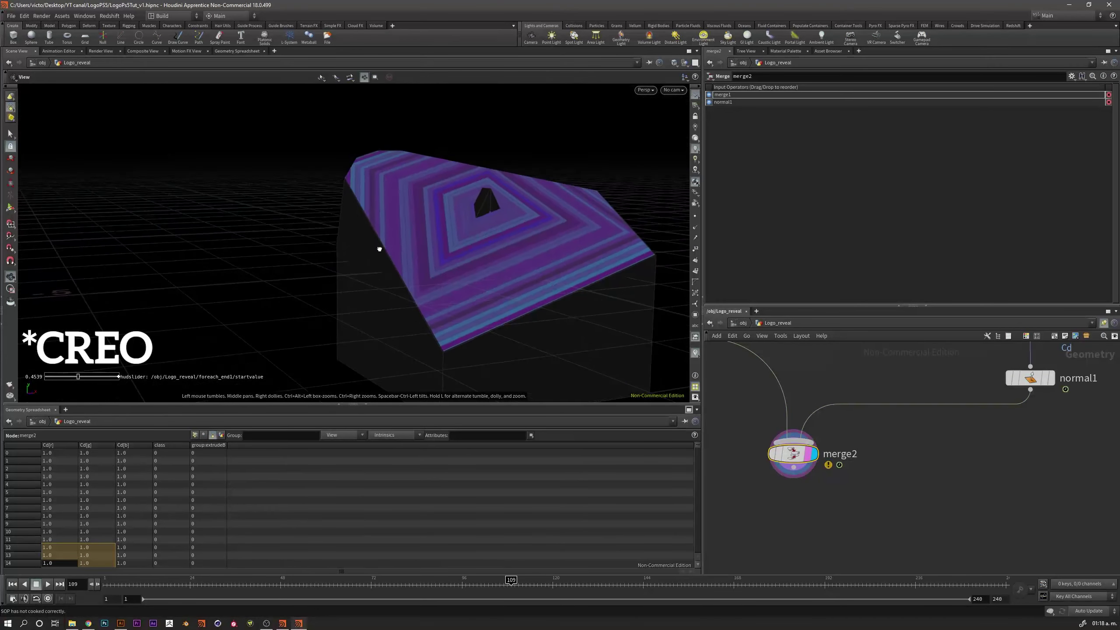
key("Escape")
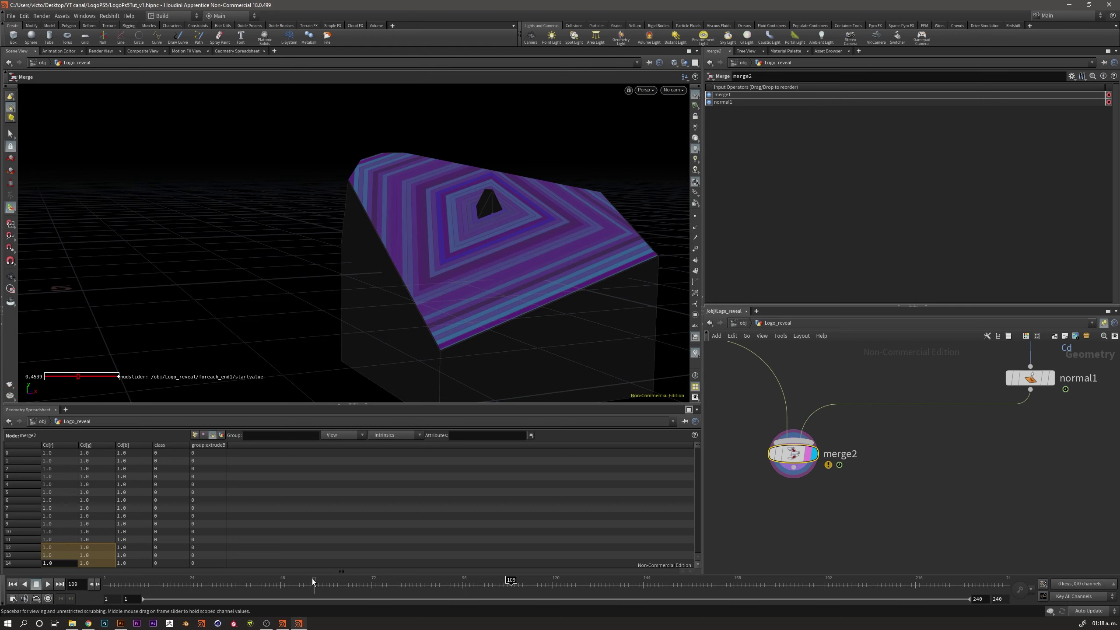
left_click_drag(511, 585, 623, 584)
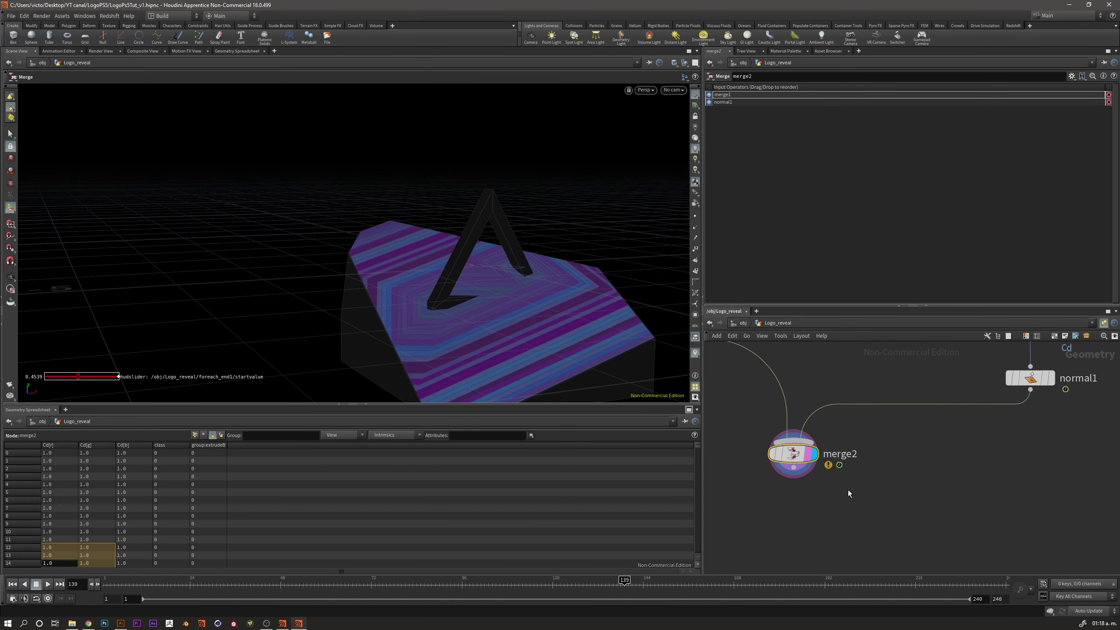
middle_click_drag(848, 490, 991, 595)
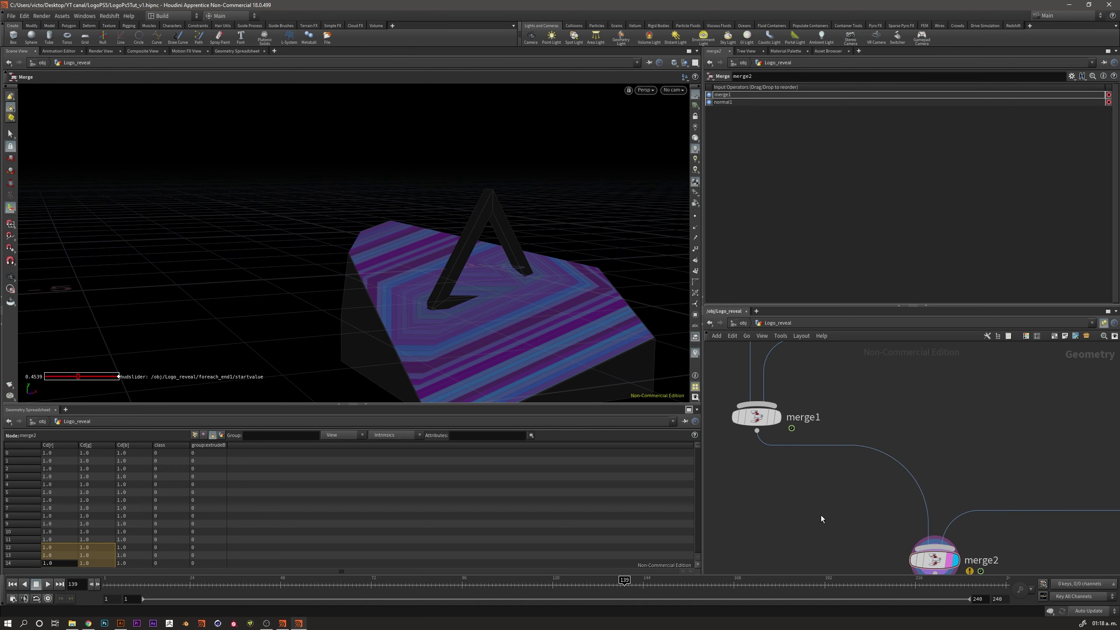
Insert a Normal node (normal2) under merge1 with Cusp Angle 30.5
key("Tab")
key("Return")
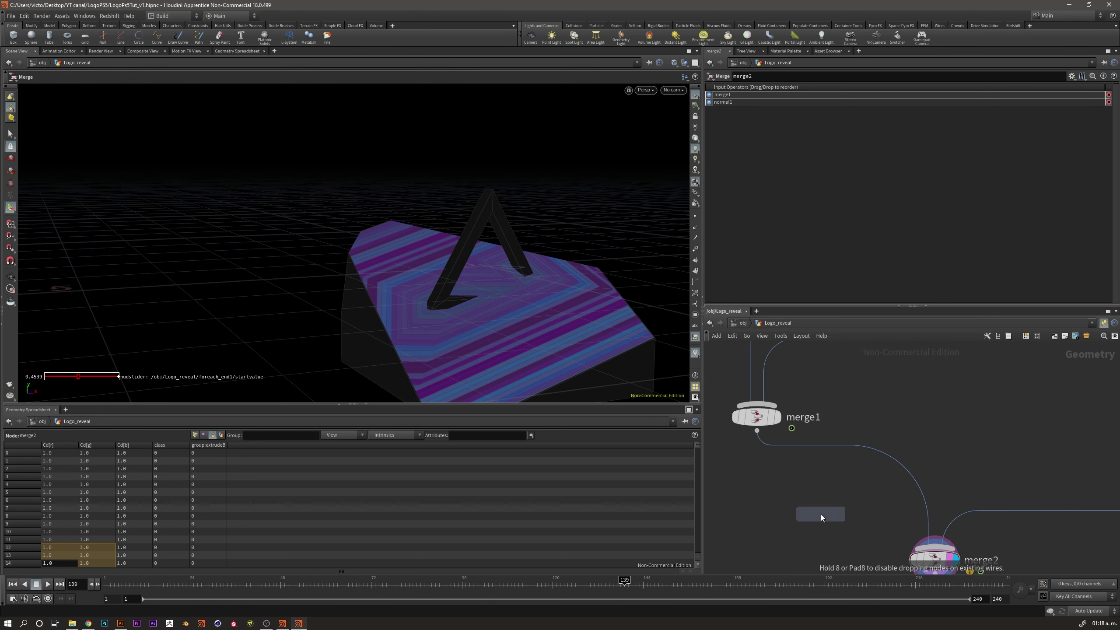
left_click(860, 452)
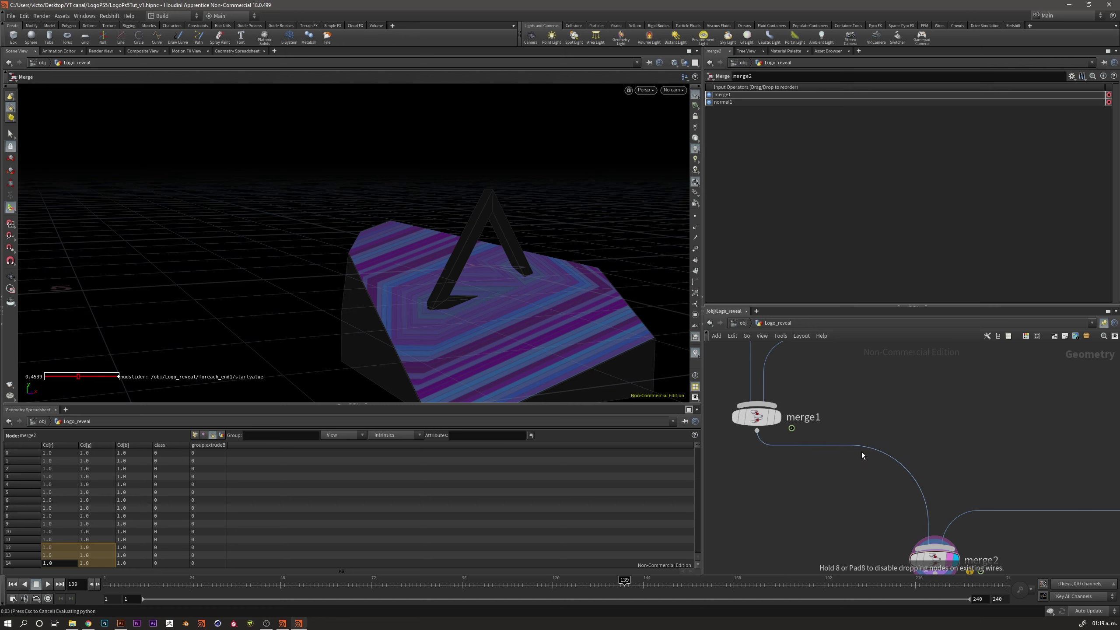
left_click_drag(860, 455, 761, 465)
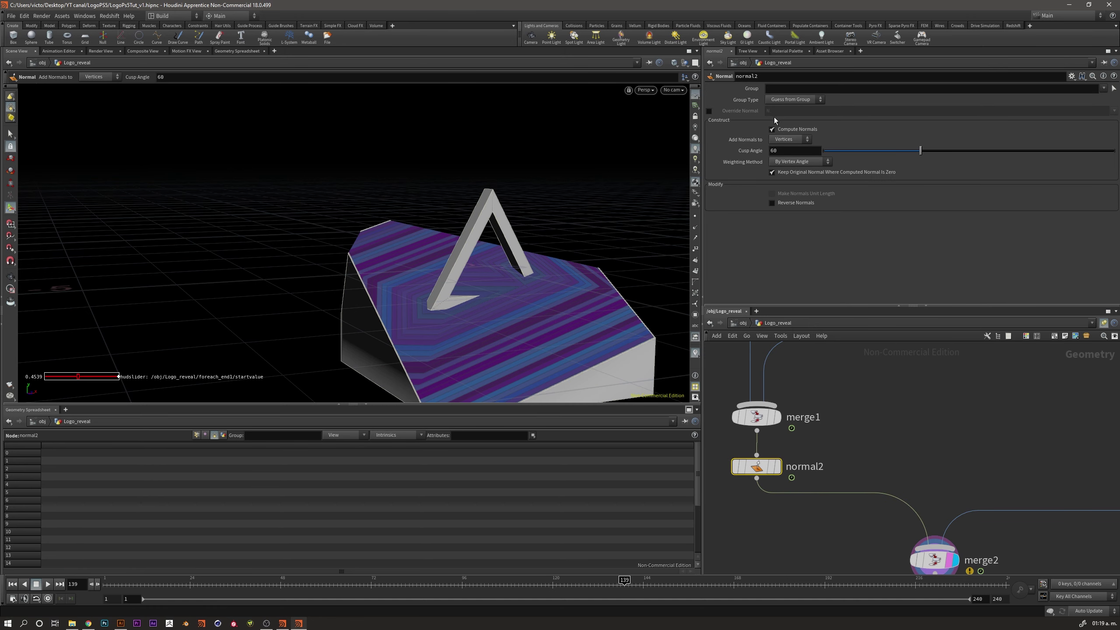
left_click_drag(912, 151, 872, 151)
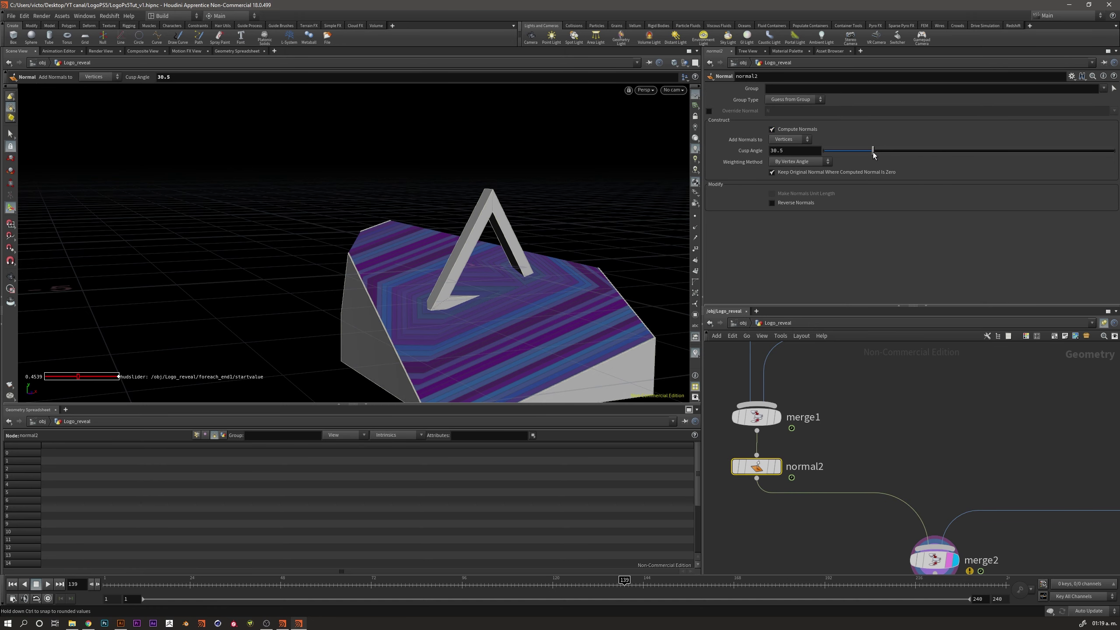
key("Escape")
mouse_move(572, 302)
left_mouse_down()
mouse_move(529, 260)
mouse_move(482, 317)
mouse_move(457, 231)
mouse_move(500, 250)
mouse_move(442, 280)
mouse_move(658, 411)
left_mouse_up()
Advance to frame 146 and orbit around the logo to check its shading
mouse_move(618, 583)
left_mouse_down()
mouse_move(905, 580)
mouse_move(190, 578)
mouse_move(653, 578)
left_mouse_up()
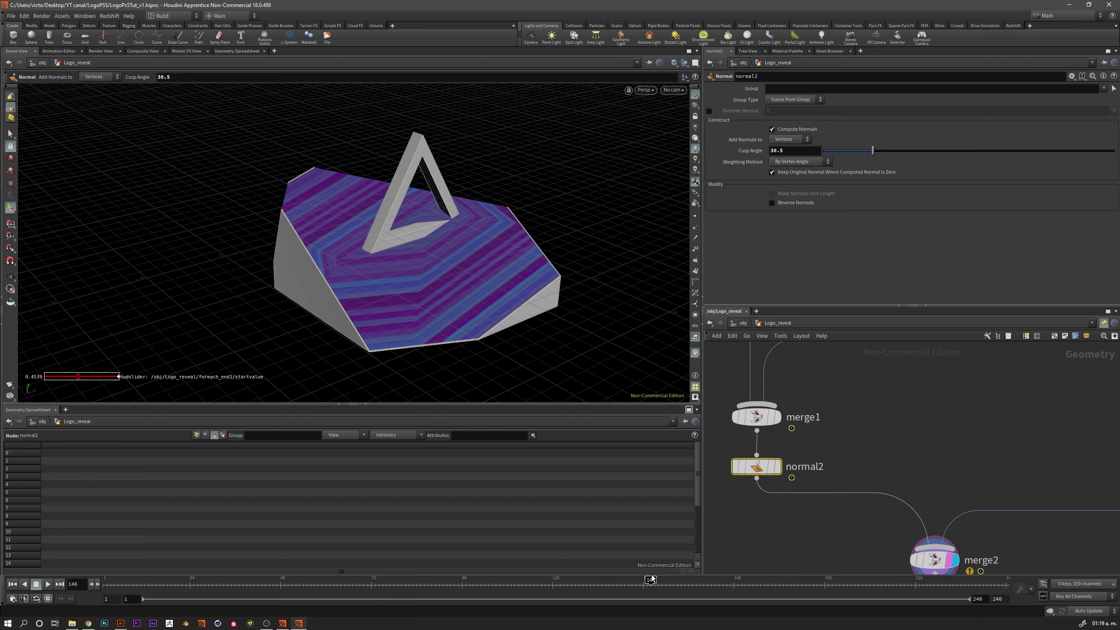
key("Escape")
mouse_move(477, 255)
left_mouse_down()
mouse_move(315, 235)
mouse_move(514, 227)
mouse_move(392, 265)
mouse_move(508, 245)
mouse_move(474, 232)
mouse_move(545, 250)
mouse_move(418, 255)
left_mouse_up()
scroll(514, 221, "up", 5)
scroll(485, 248, "down", 5)
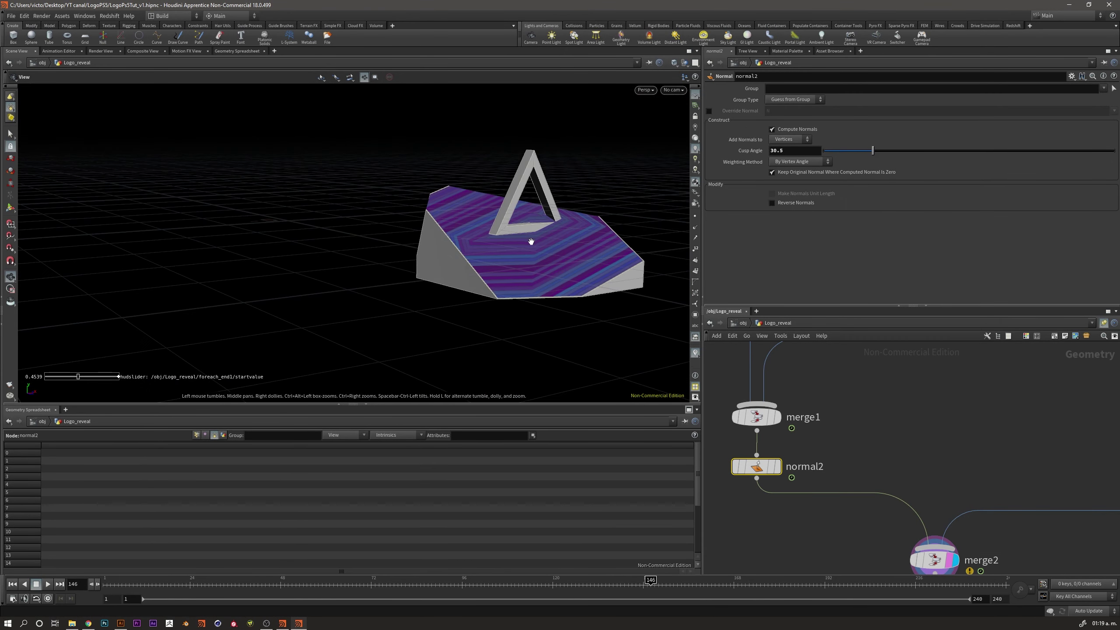
left_click_drag(530, 245, 387, 275)
key("Return")
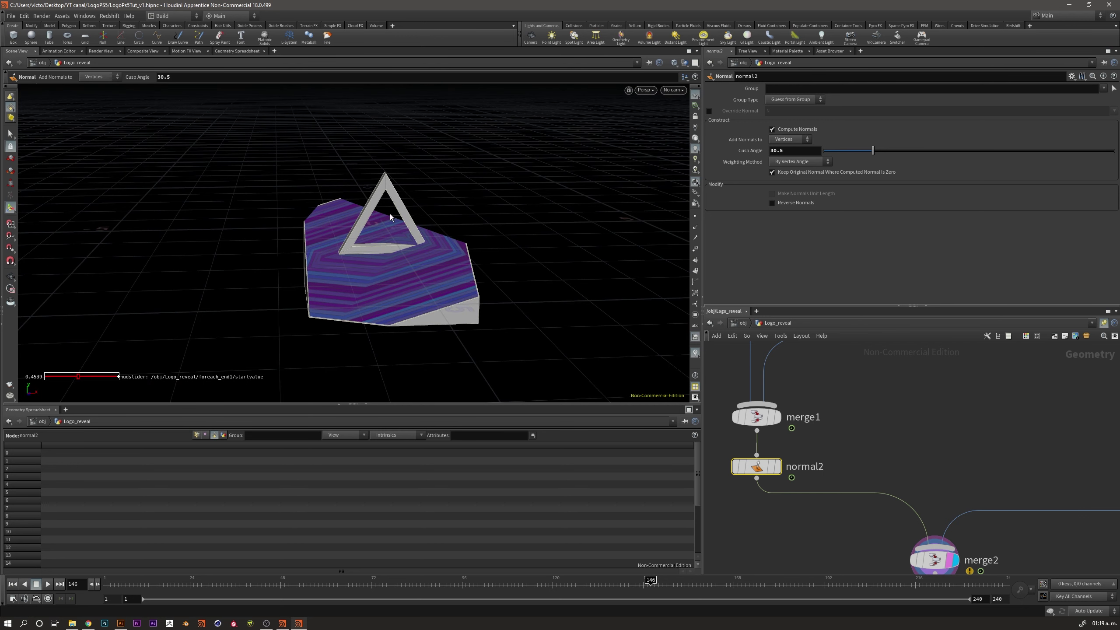
scroll(842, 411, "down", 3)
Frame the network, select the Logo principal box nodes, and inspect the group1 collapse group
middle_click_drag(841, 412, 923, 384)
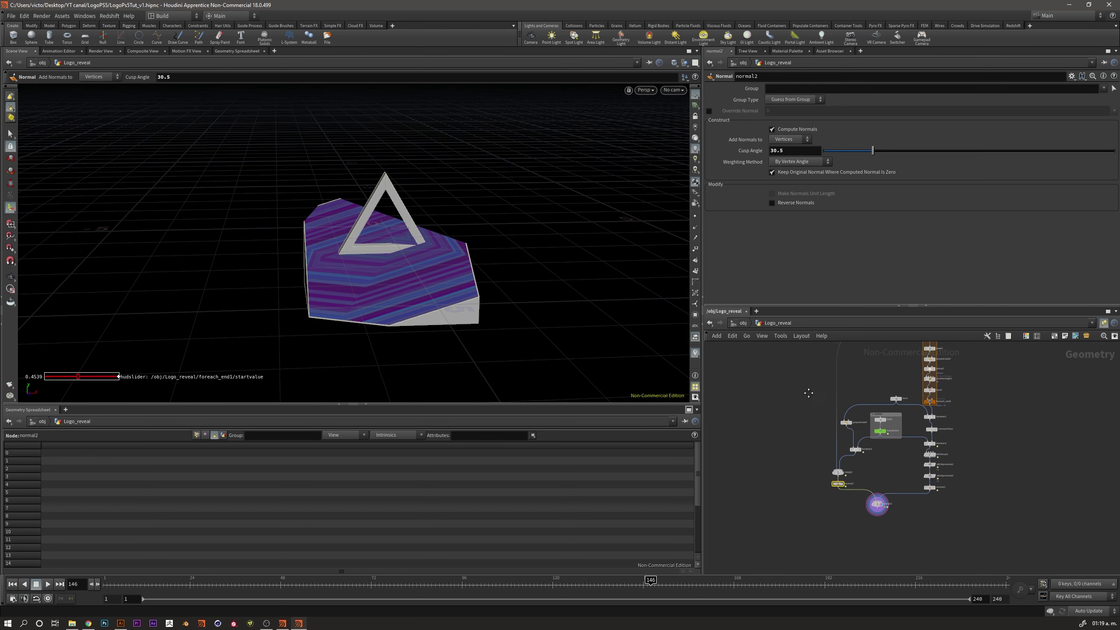
scroll(988, 428, "up", 5)
scroll(989, 428, "down", 3)
middle_click_drag(887, 434, 924, 425)
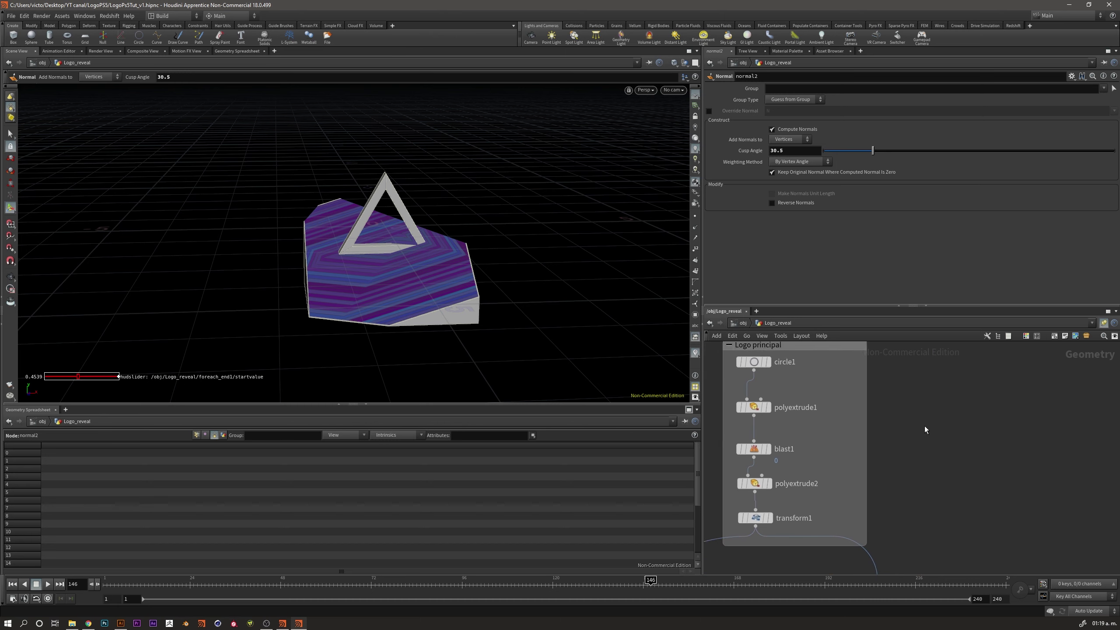
scroll(924, 425, "down", 2)
left_click_drag(769, 370, 861, 476)
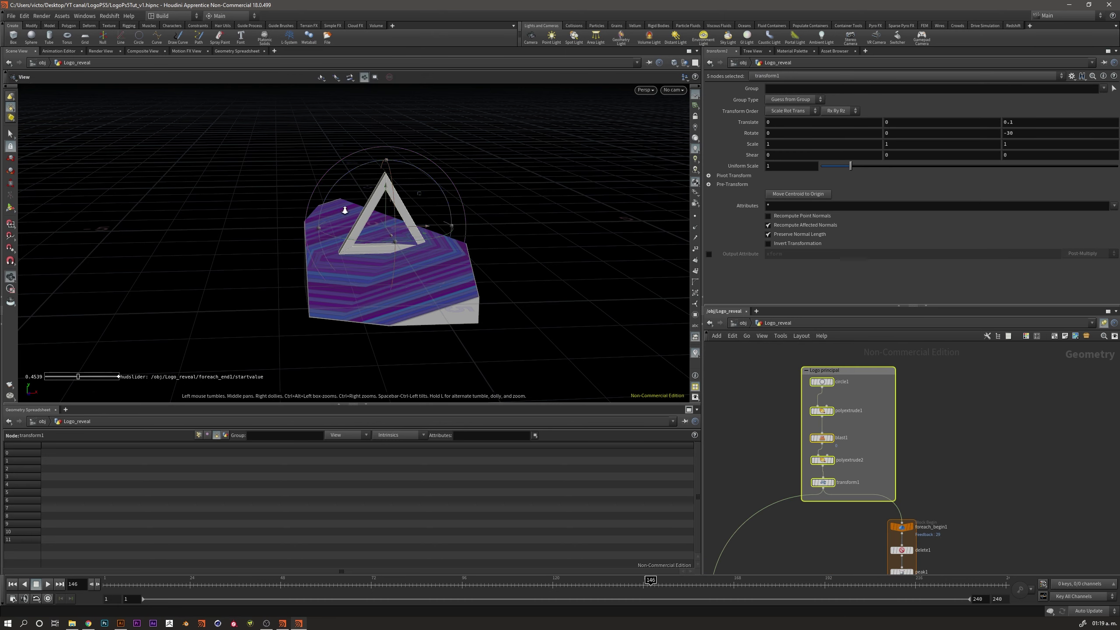
scroll(503, 265, "up", 3)
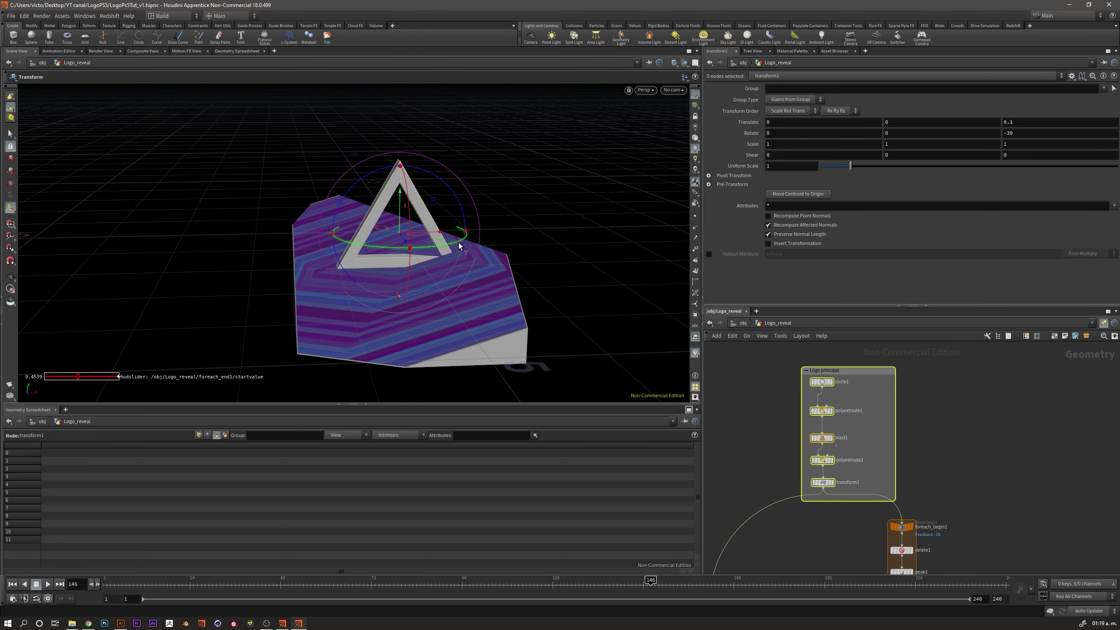
scroll(948, 503, "up", 2)
scroll(961, 490, "up", 3)
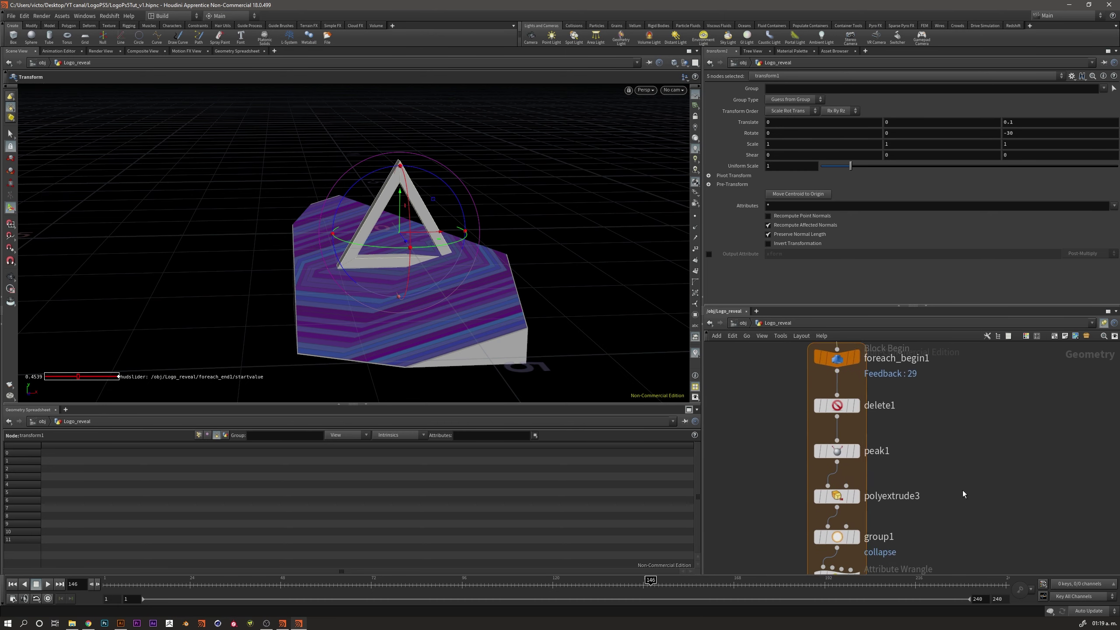
scroll(959, 489, "down", 2)
left_click(843, 512)
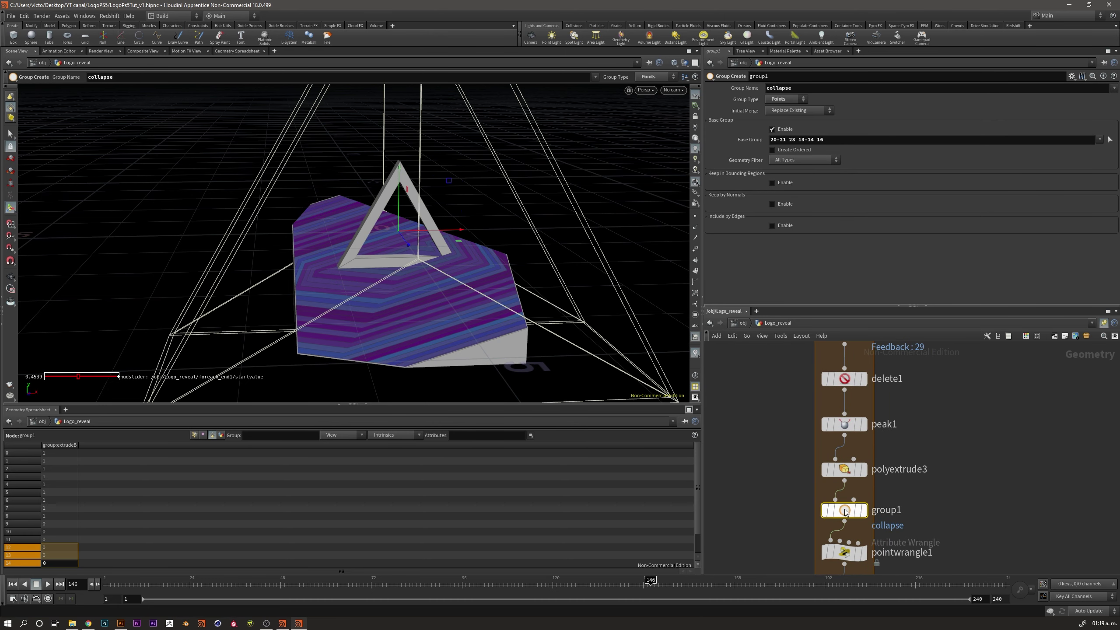
Show pointwrangle1's VEX code, which zeroes X and Y when point 14's Y drops below 0
key("Escape")
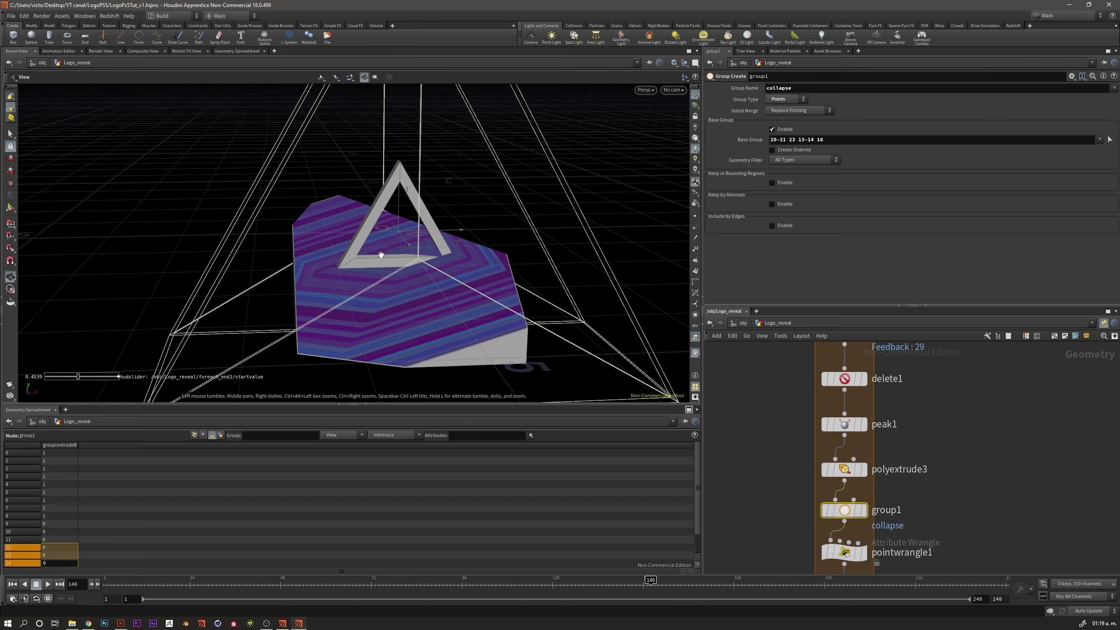
left_click_drag(413, 255, 424, 261)
middle_click_drag(845, 562, 843, 503)
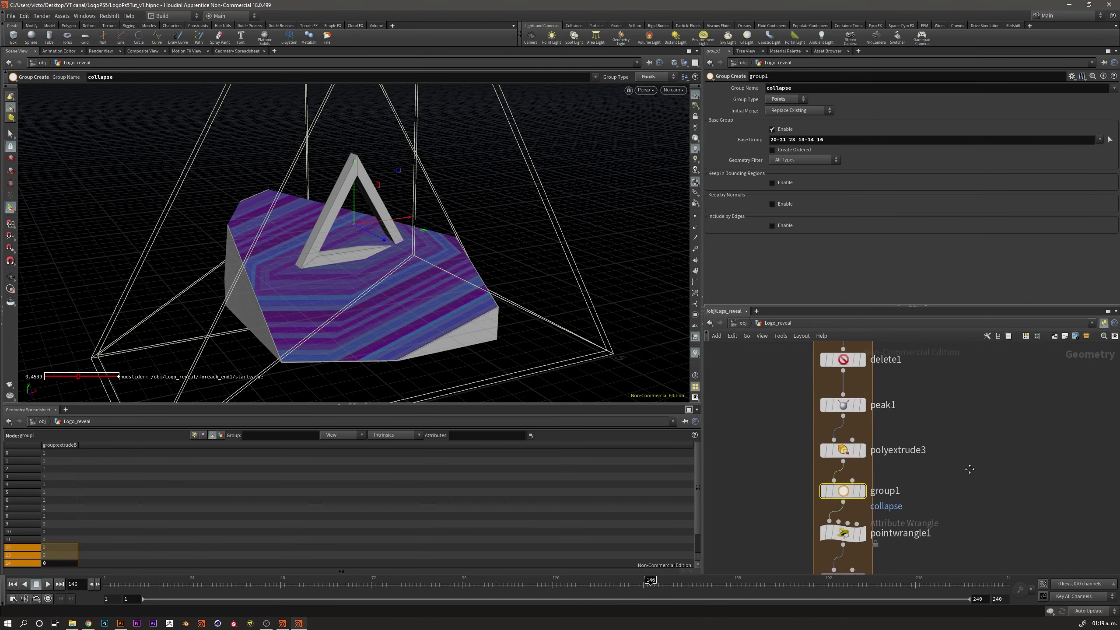
left_click(843, 503)
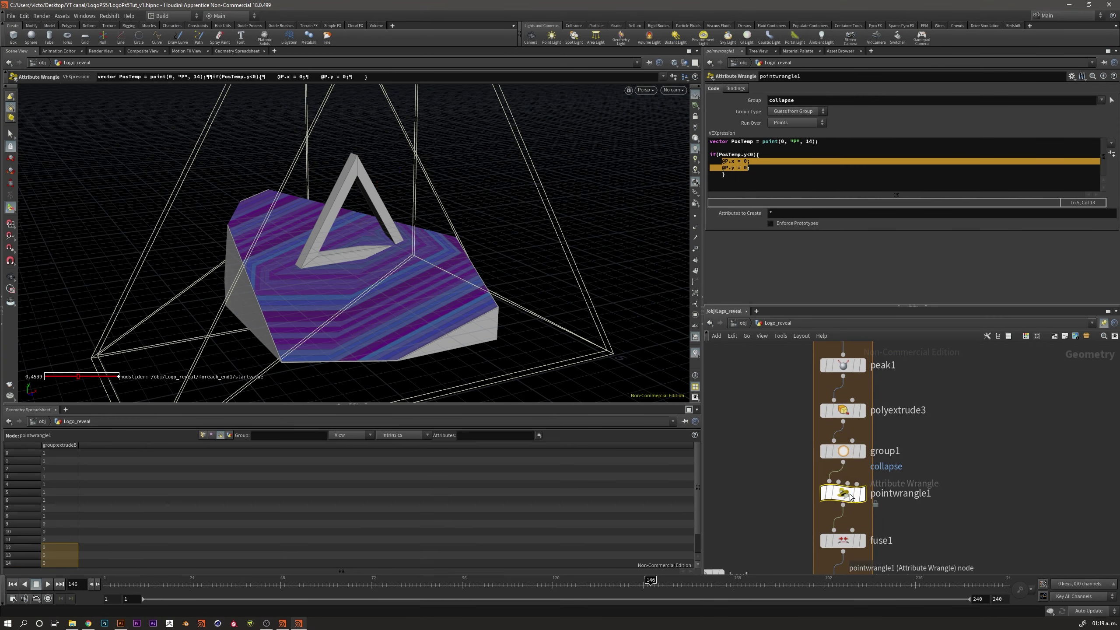
double_click(807, 141)
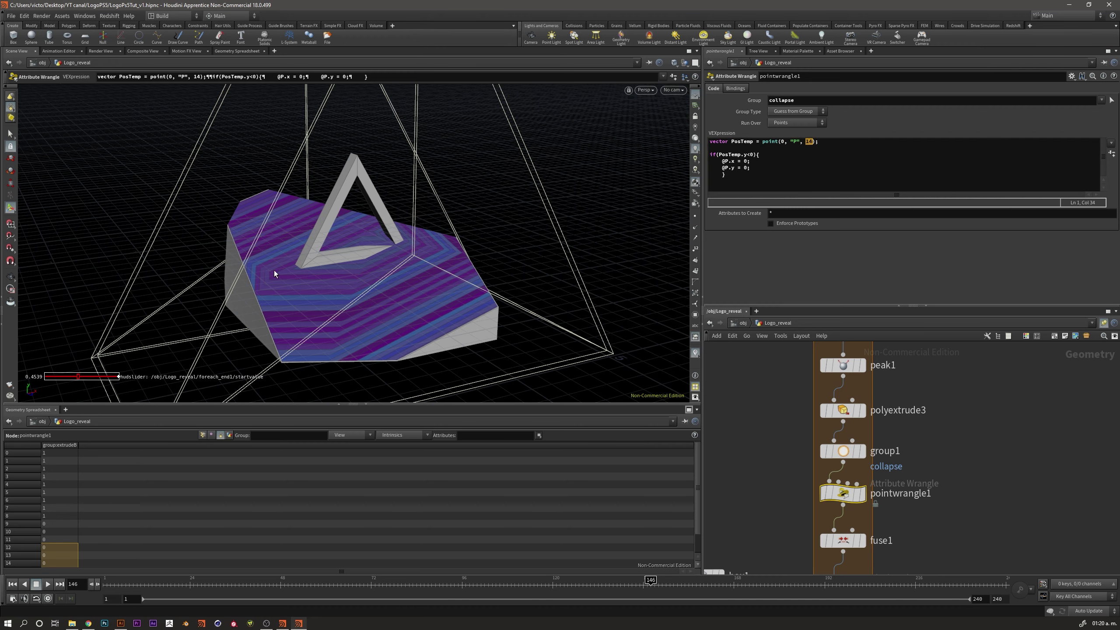
key("Escape")
mouse_move(407, 284)
left_mouse_down()
mouse_move(294, 270)
mouse_move(400, 283)
mouse_move(356, 285)
mouse_move(436, 317)
mouse_move(376, 309)
left_mouse_up()
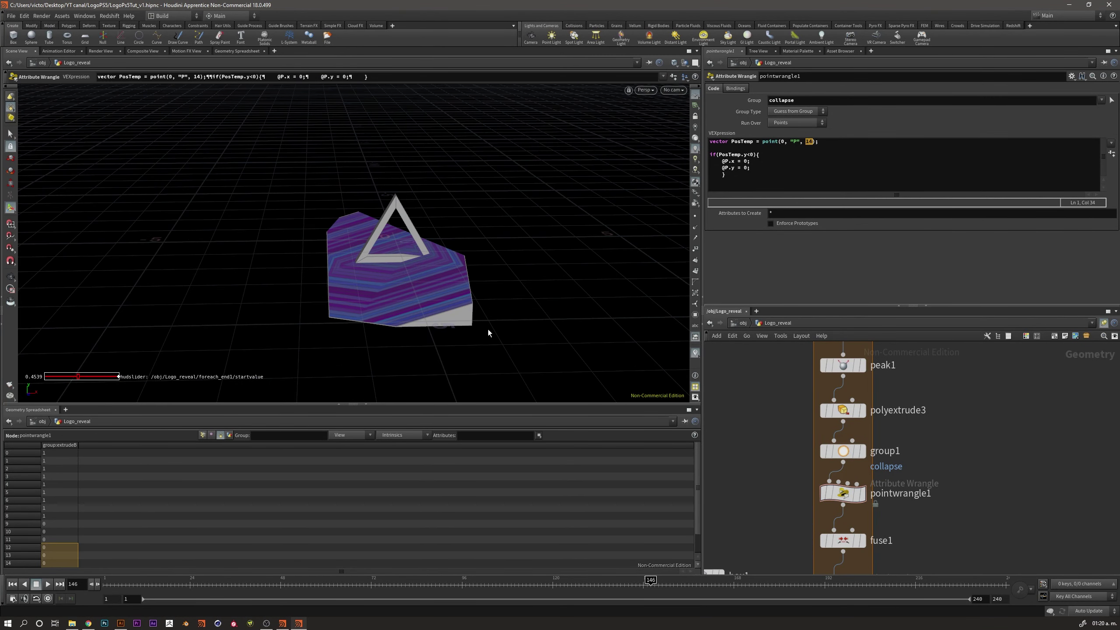
mouse_move(485, 330)
left_mouse_down()
mouse_move(376, 286)
mouse_move(392, 275)
left_mouse_up()
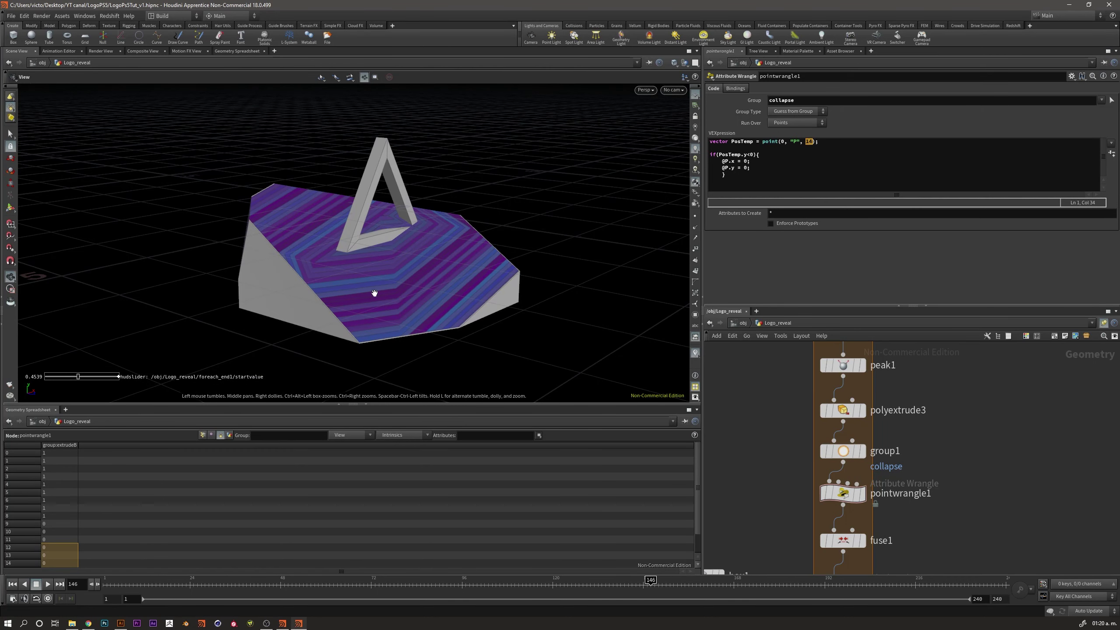
key("Return")
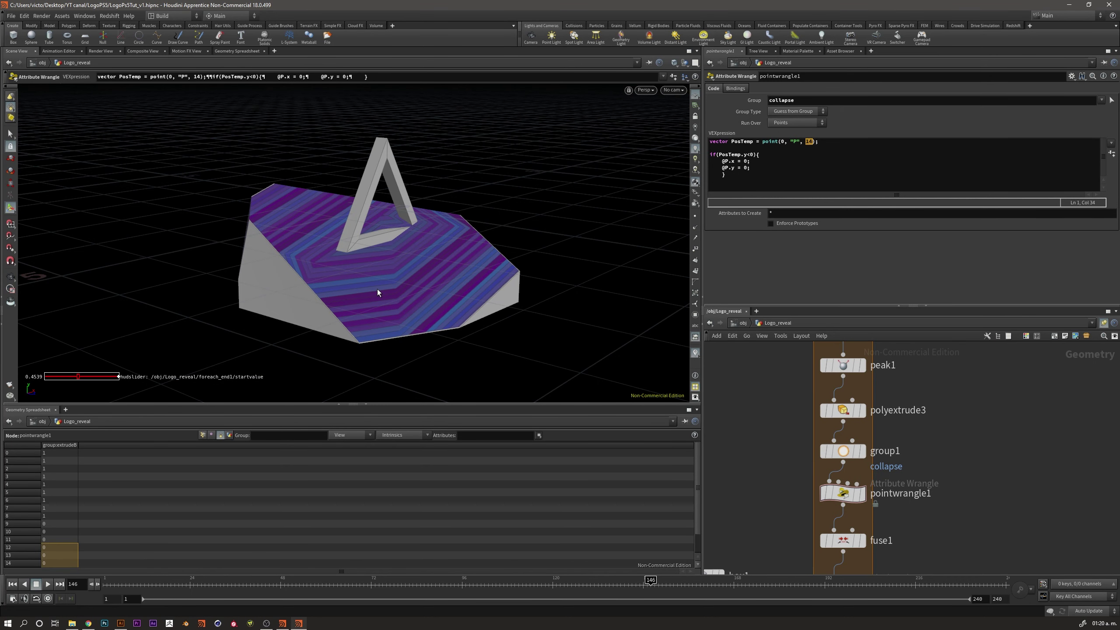